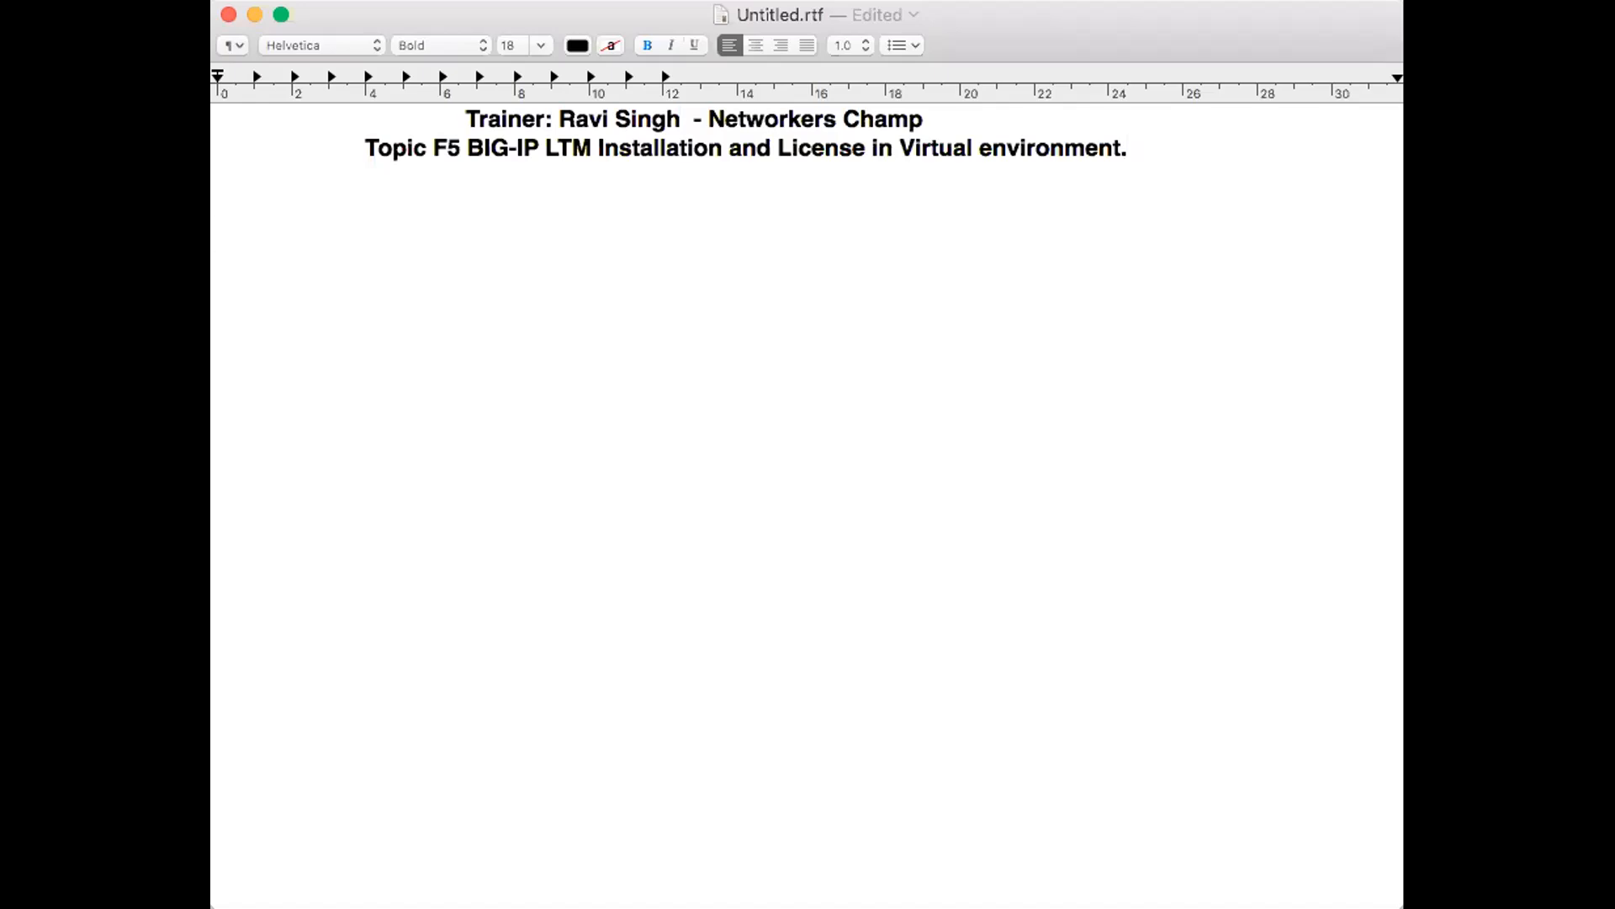
- Start a requirements list below the topic line with the text "Requirement: VMware"
{"action": "type", "text": "Requirem"}
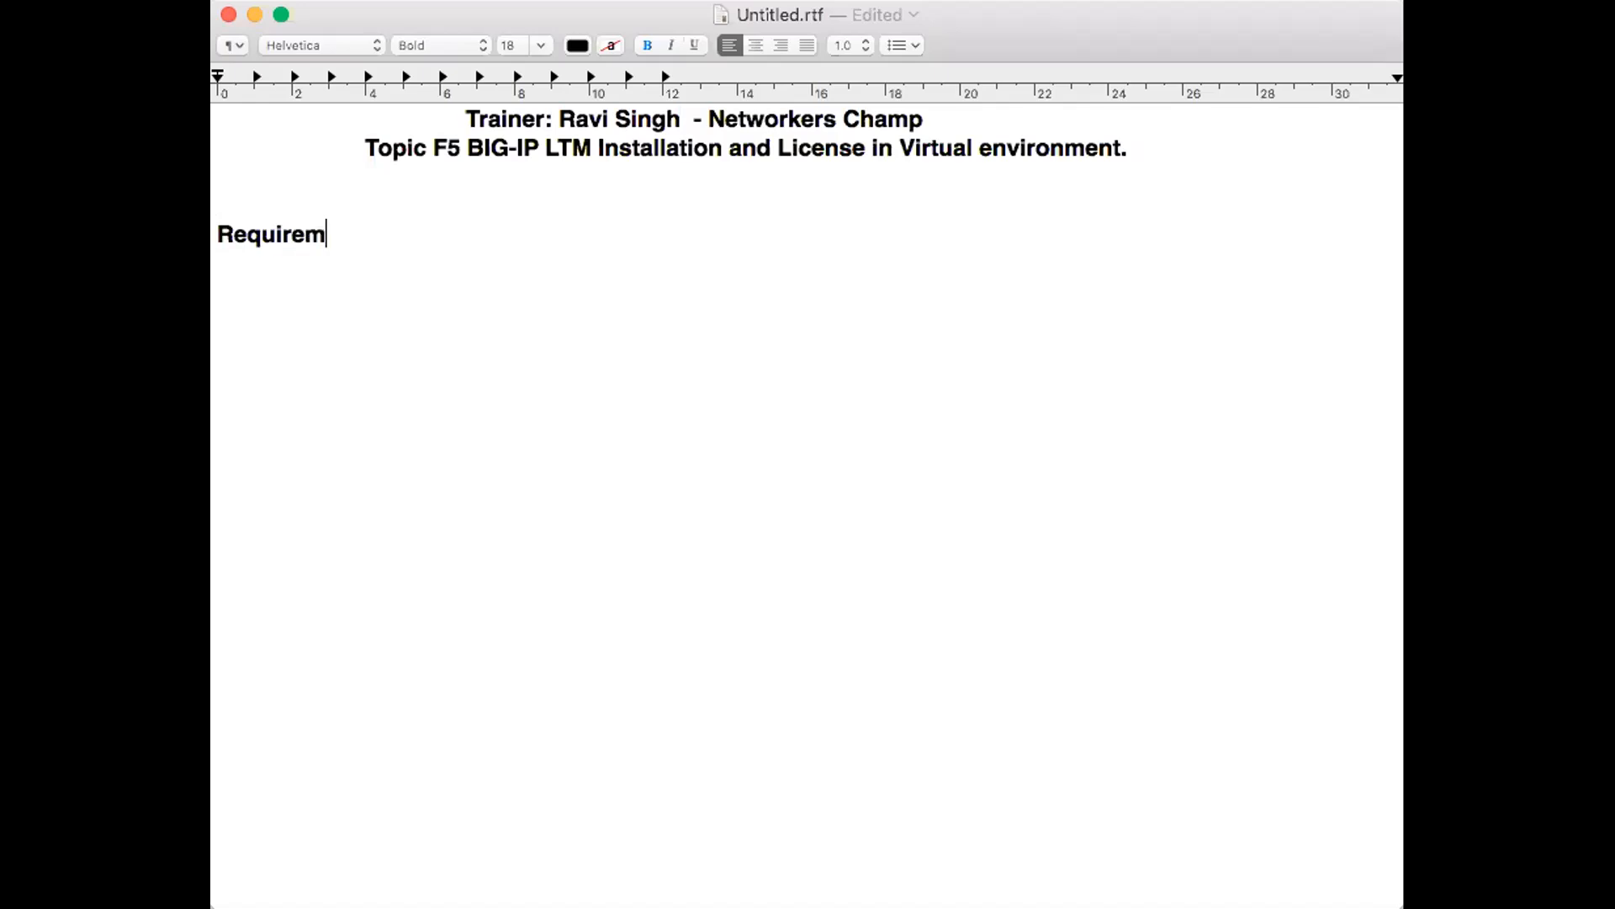
{"action": "type", "text": "ent:"}
{"action": "type", "text": "VMWa"}
{"action": "key", "text": "BackSpace"}
{"action": "key", "text": "BackSpace"}
{"action": "type", "text": "Ware"}
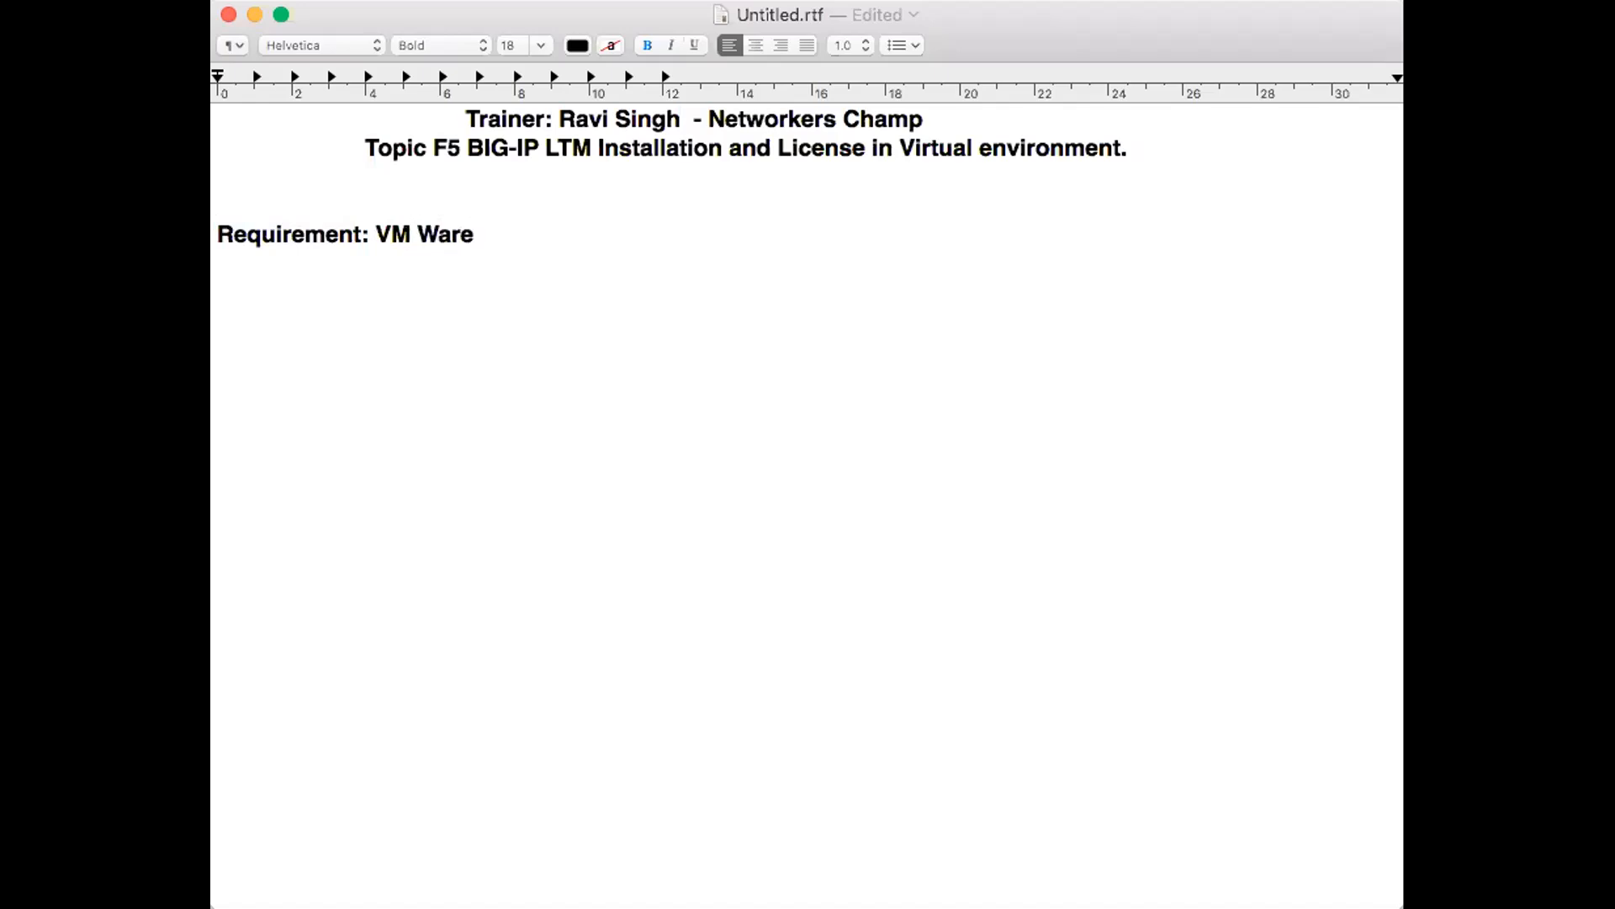
{"action": "key", "text": "BackSpace"}
{"action": "key", "text": "BackSpace"}
{"action": "key", "text": "BackSpace"}
{"action": "key", "text": "BackSpace"}
{"action": "key", "text": "BackSpace"}
{"action": "type", "text": "ware Wo"}
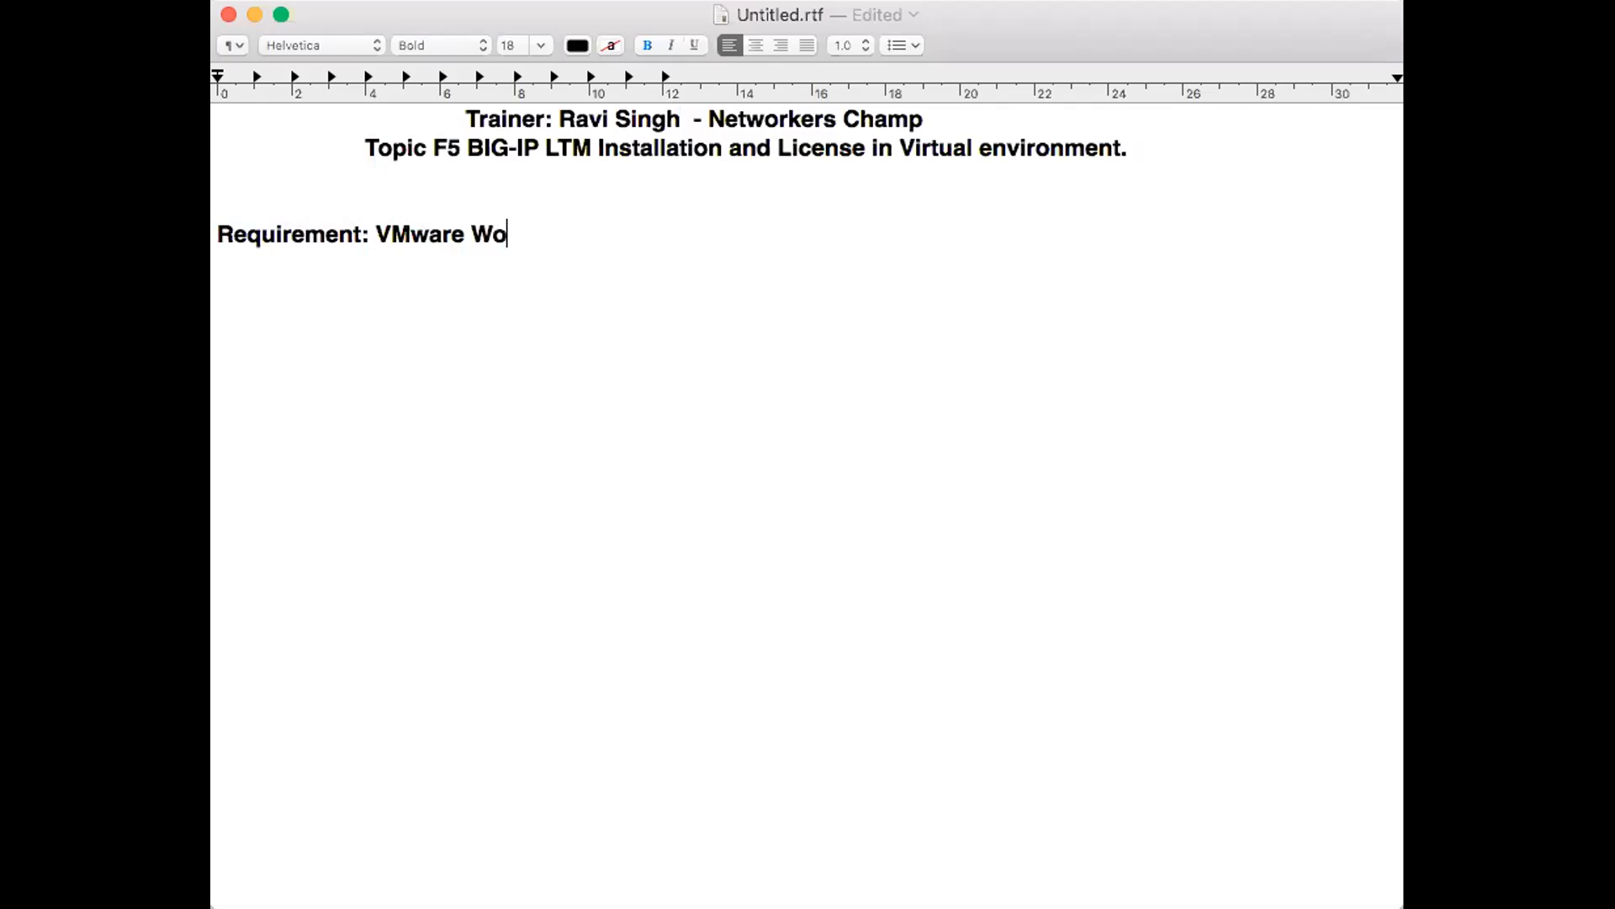
{"action": "type", "text": "rkstation"}
- Complete the first requirement by adding "Workstation/ ESXI Server" after VMware
{"action": "key", "text": "BackSpace"}
{"action": "type", "text": "/ ES"}
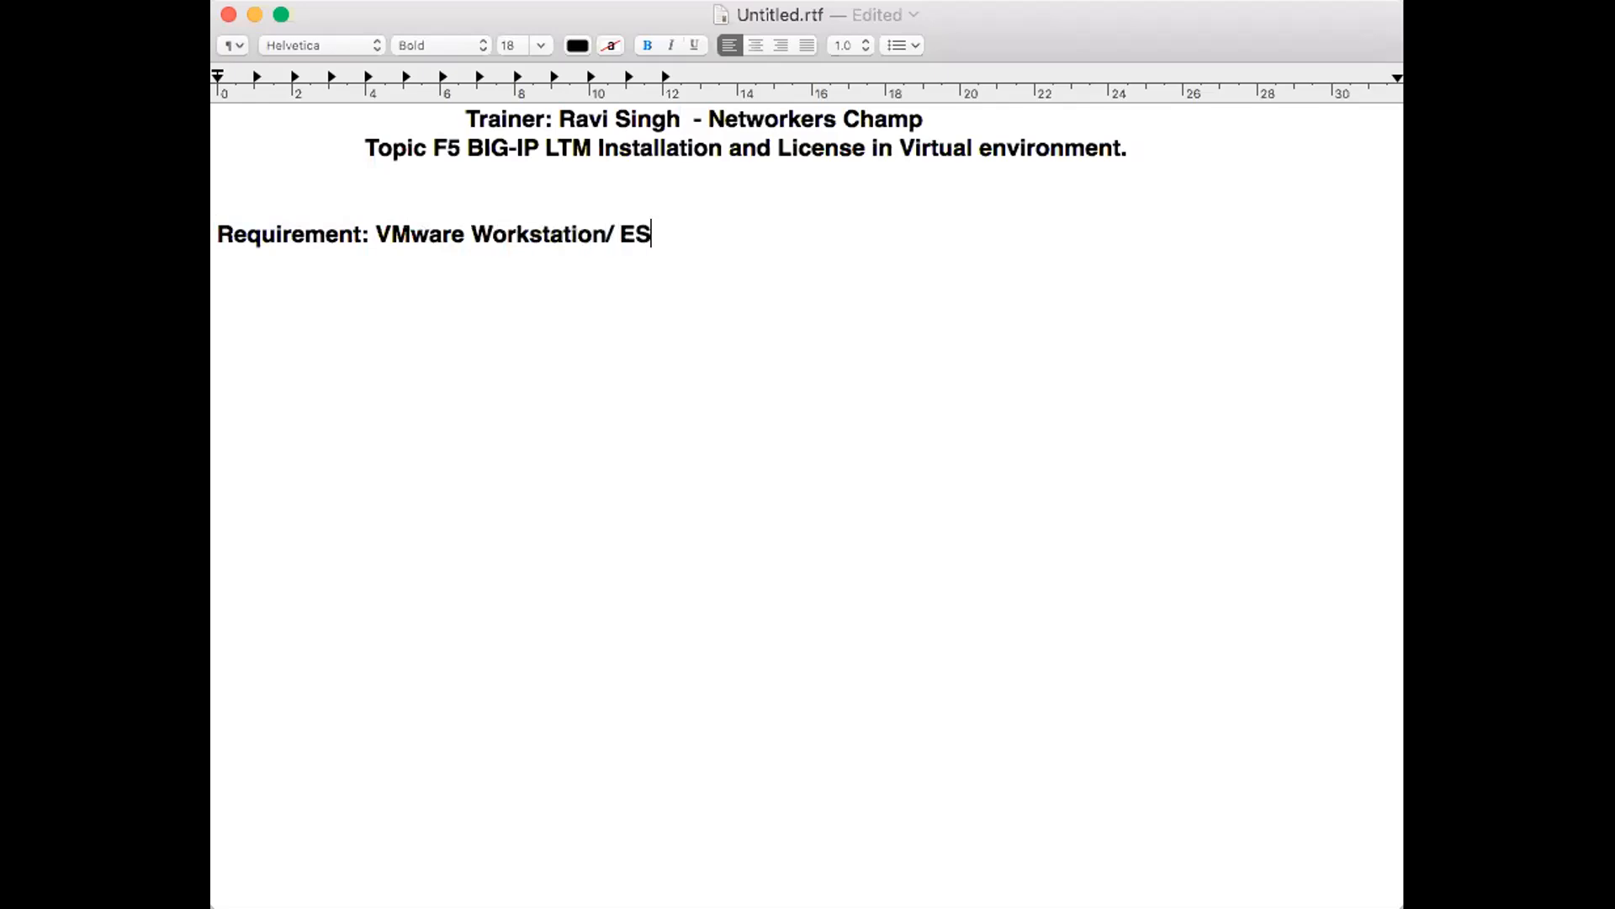
{"action": "type", "text": "XI Server"}
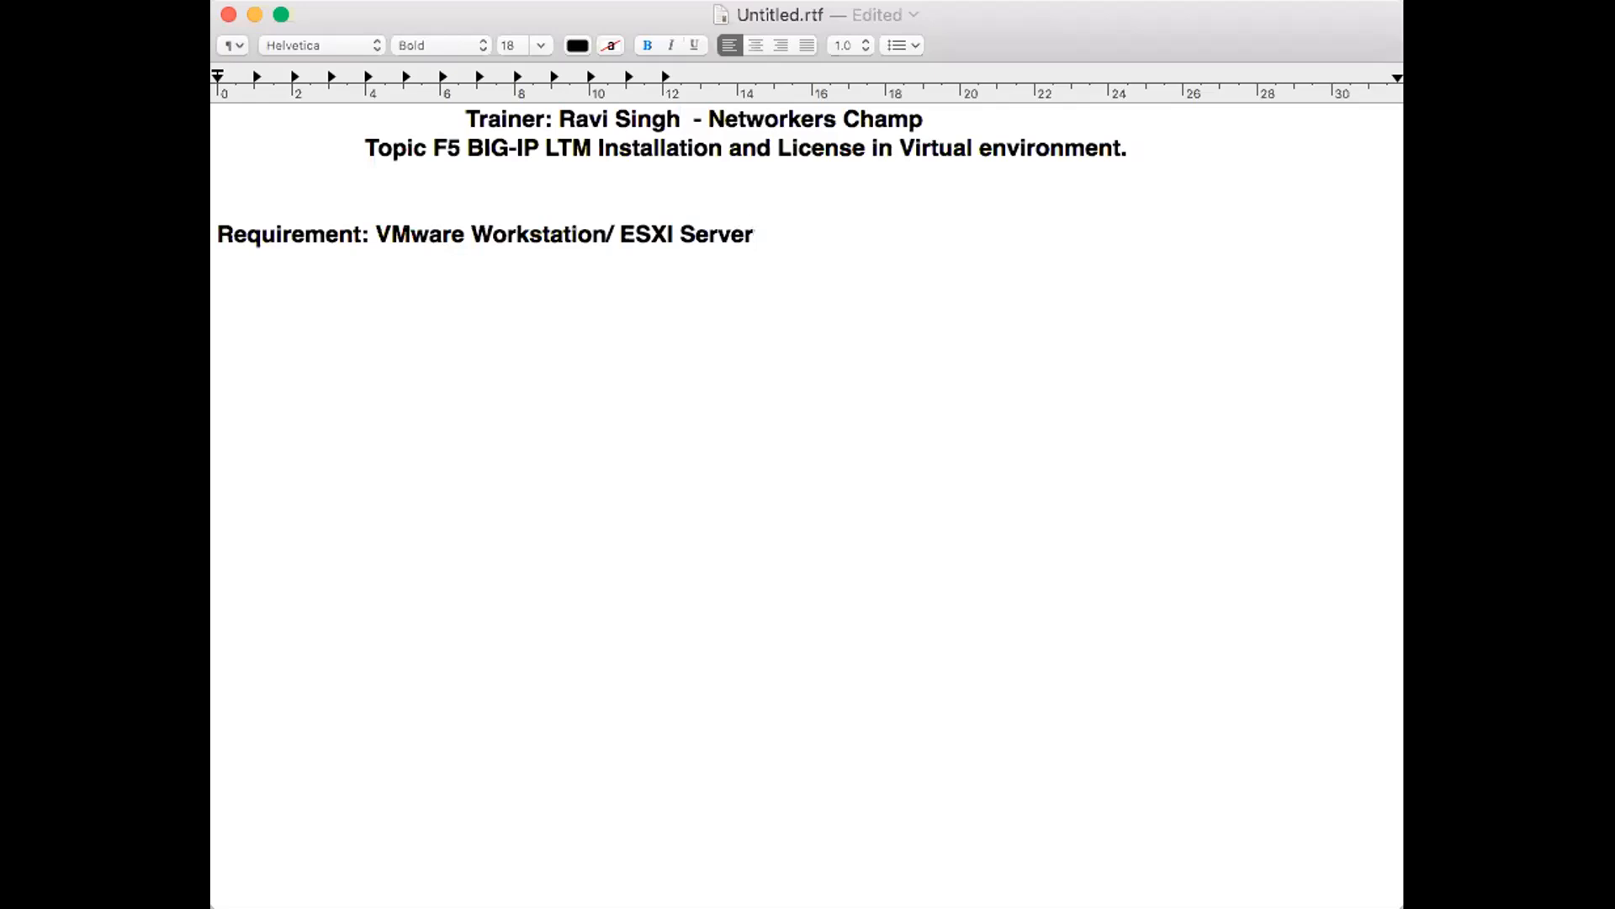
- Add an indented second requirement line reading "OVA Image of F5 BIG-IP"
{"action": "key", "text": "Return"}
{"action": "key", "text": "Tab"}
{"action": "key", "text": "Tab"}
{"action": "key", "text": "Tab"}
{"action": "key", "text": "Tab"}
{"action": "key", "text": "Tab"}
{"action": "key", "text": "BackSpace"}
{"action": "type", "text": "OVA Image of F5 BI"}
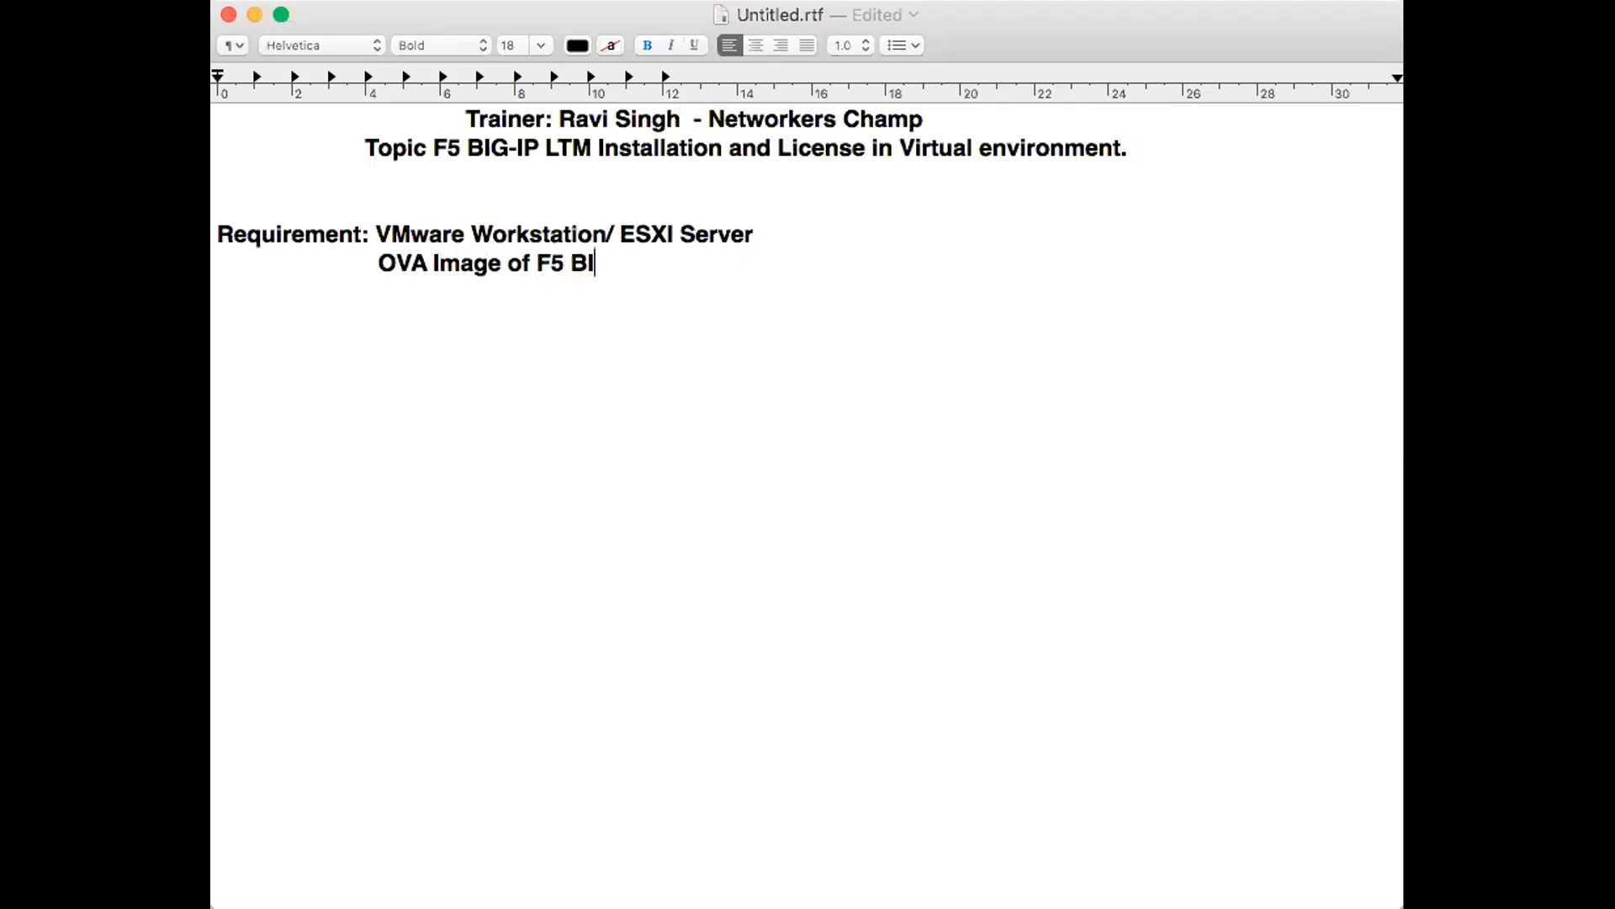
{"action": "type", "text": "G-IP"}
- Add a third requirement line, "Create an account in F5", aligned under the OVA image line
{"action": "key", "text": "Return"}
{"action": "type", "text": "``"}
{"action": "key", "text": "BackSpace"}
{"action": "key", "text": "BackSpace"}
{"action": "key", "text": "Tab"}
{"action": "key", "text": "Tab"}
{"action": "key", "text": "Tab"}
{"action": "key", "text": "Tab"}
{"action": "key", "text": "Tab"}
{"action": "key", "text": "BackSpace"}
{"action": "left_click", "coordinate": [657, 258]}
{"action": "left_click", "coordinate": [443, 283]}
{"action": "type", "text": "Create an a"}
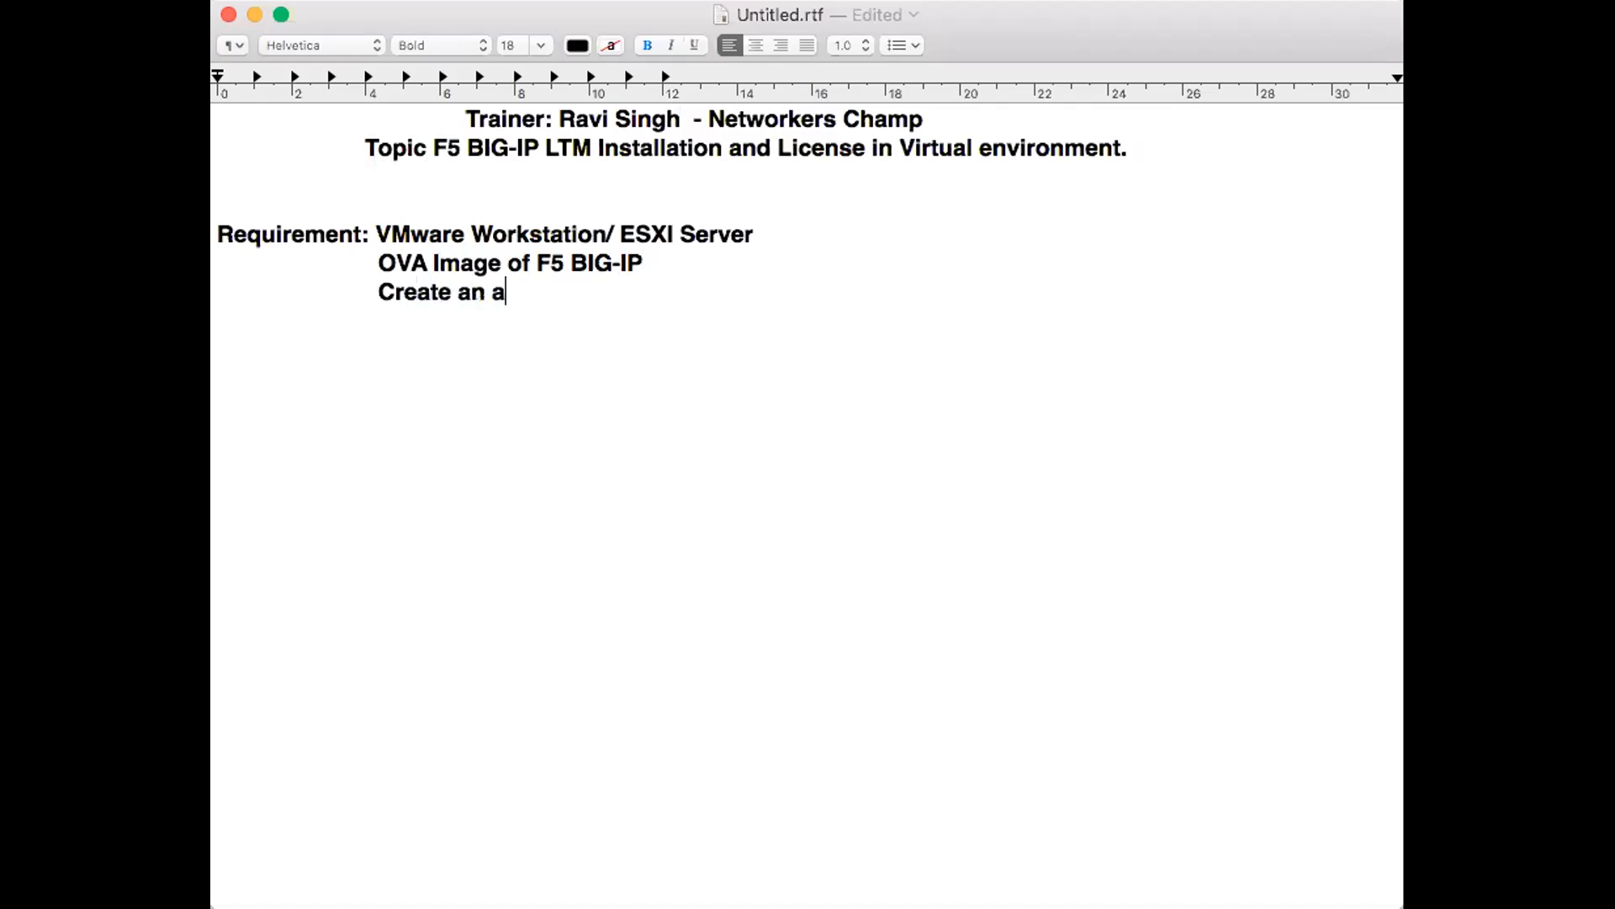
{"action": "type", "text": "ccount in F5"}
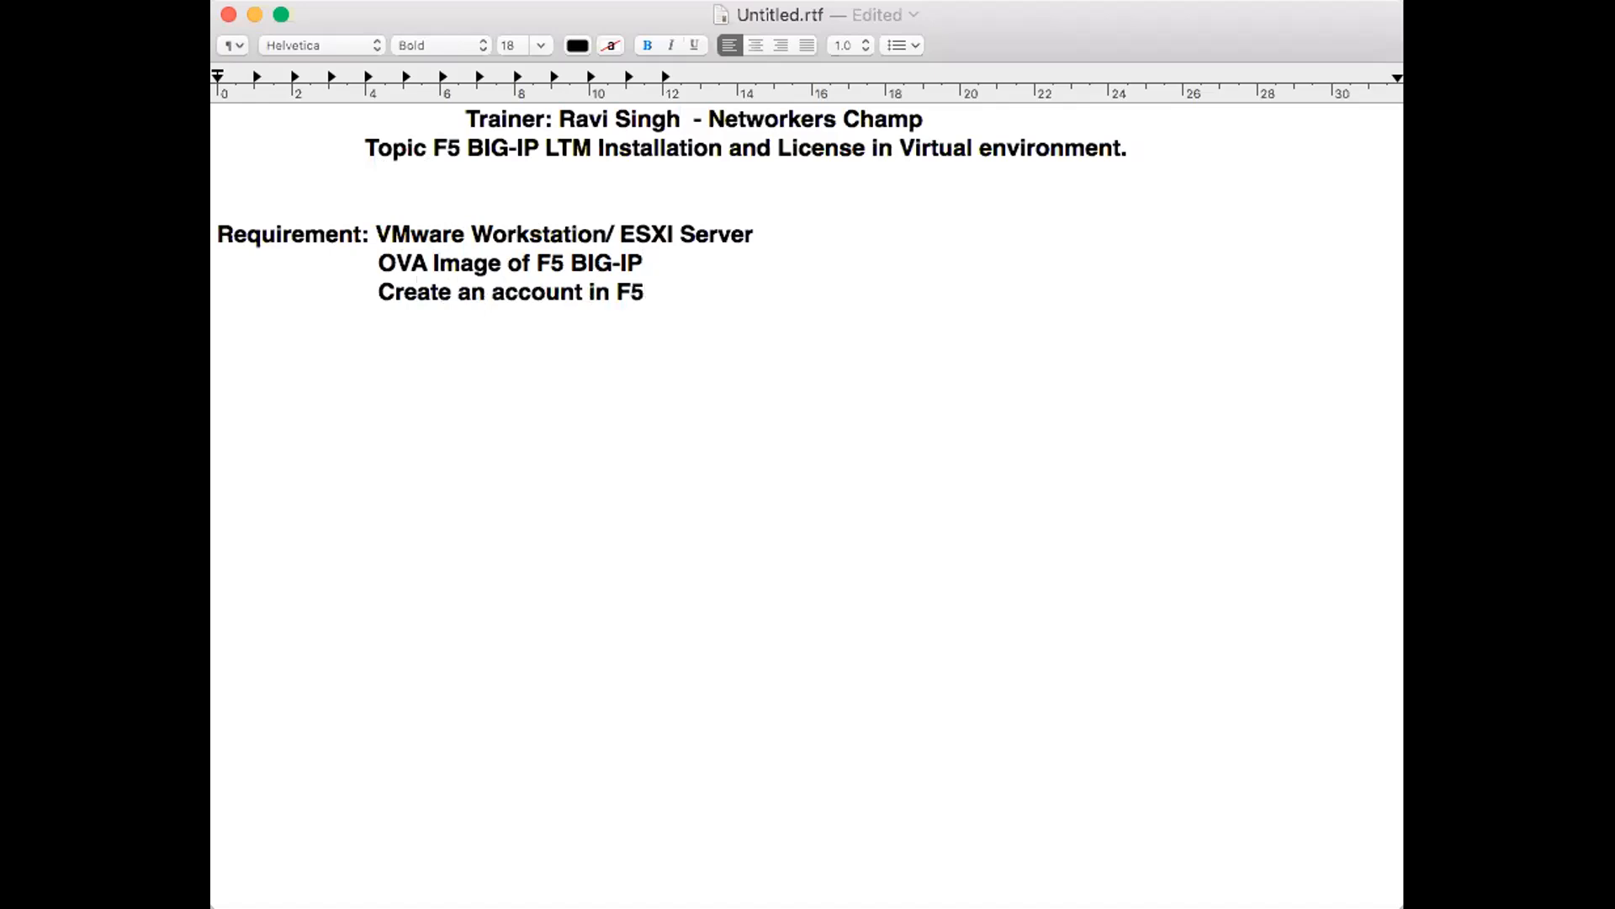
- Add a fourth indented requirement line reading "Key" below the F5 account line
{"action": "key", "text": "Return"}
{"action": "key", "text": "Tab"}
{"action": "key", "text": "Tab"}
{"action": "key", "text": "Tab"}
{"action": "key", "text": "Tab"}
{"action": "key", "text": "Tab"}
{"action": "key", "text": "BackSpace"}
{"action": "key", "text": "BackSpace"}
{"action": "type", "text": "Key"}
- Review the requirements for the F5 account, the VMware or ESXI platform and the OVA image, highlighting each line
{"action": "double_click", "coordinate": [452, 290]}
{"action": "left_click", "coordinate": [450, 290]}
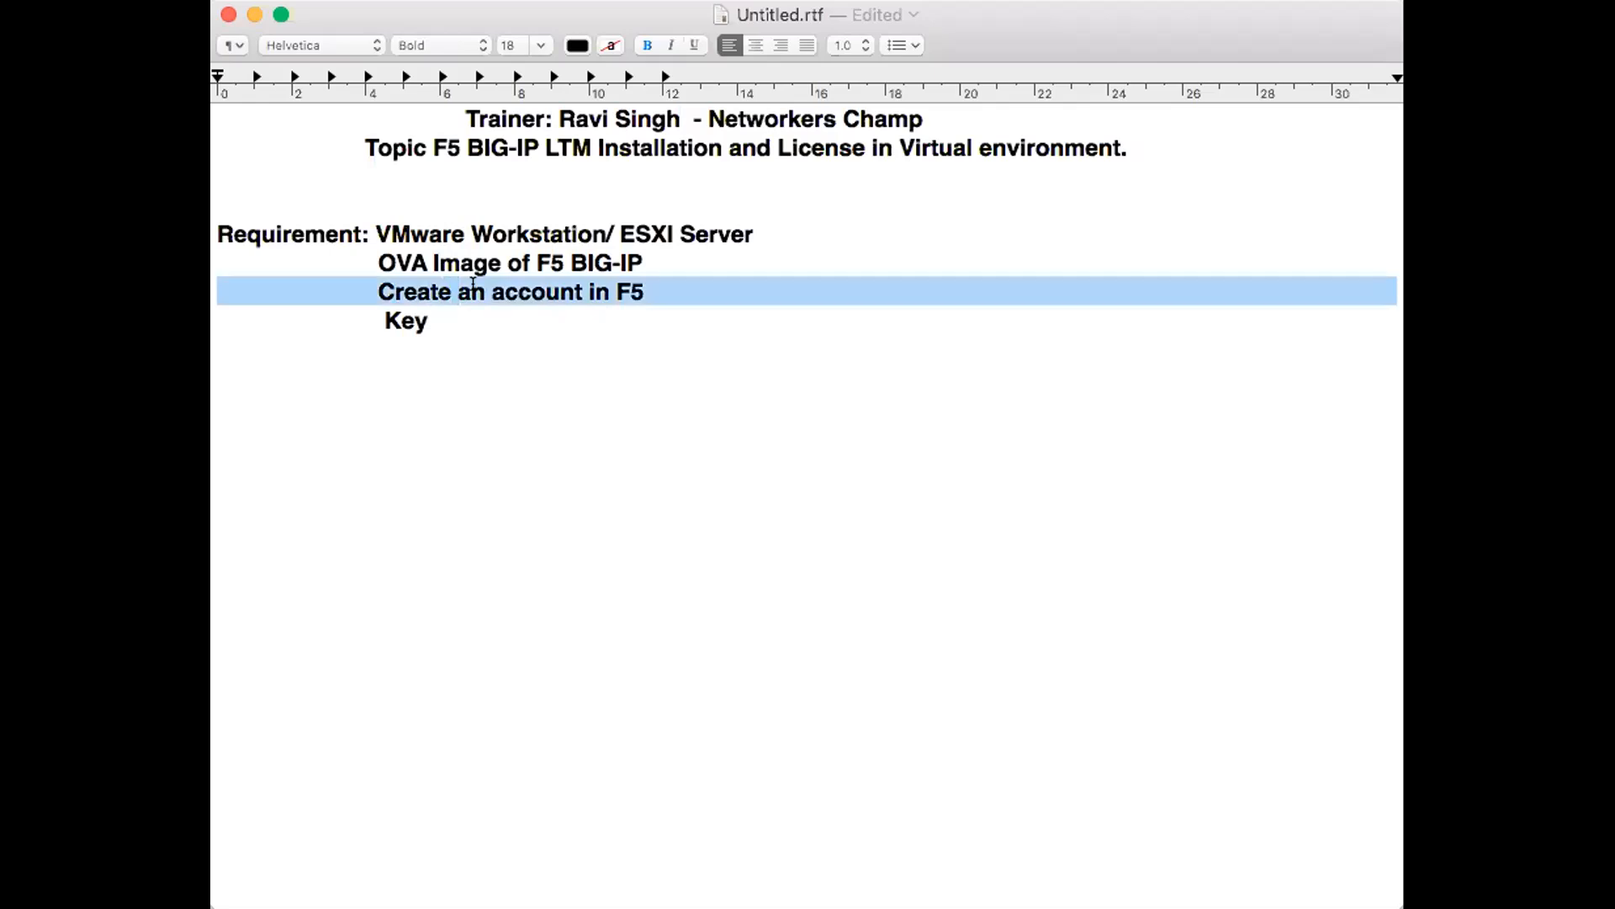
{"action": "double_click", "coordinate": [530, 290]}
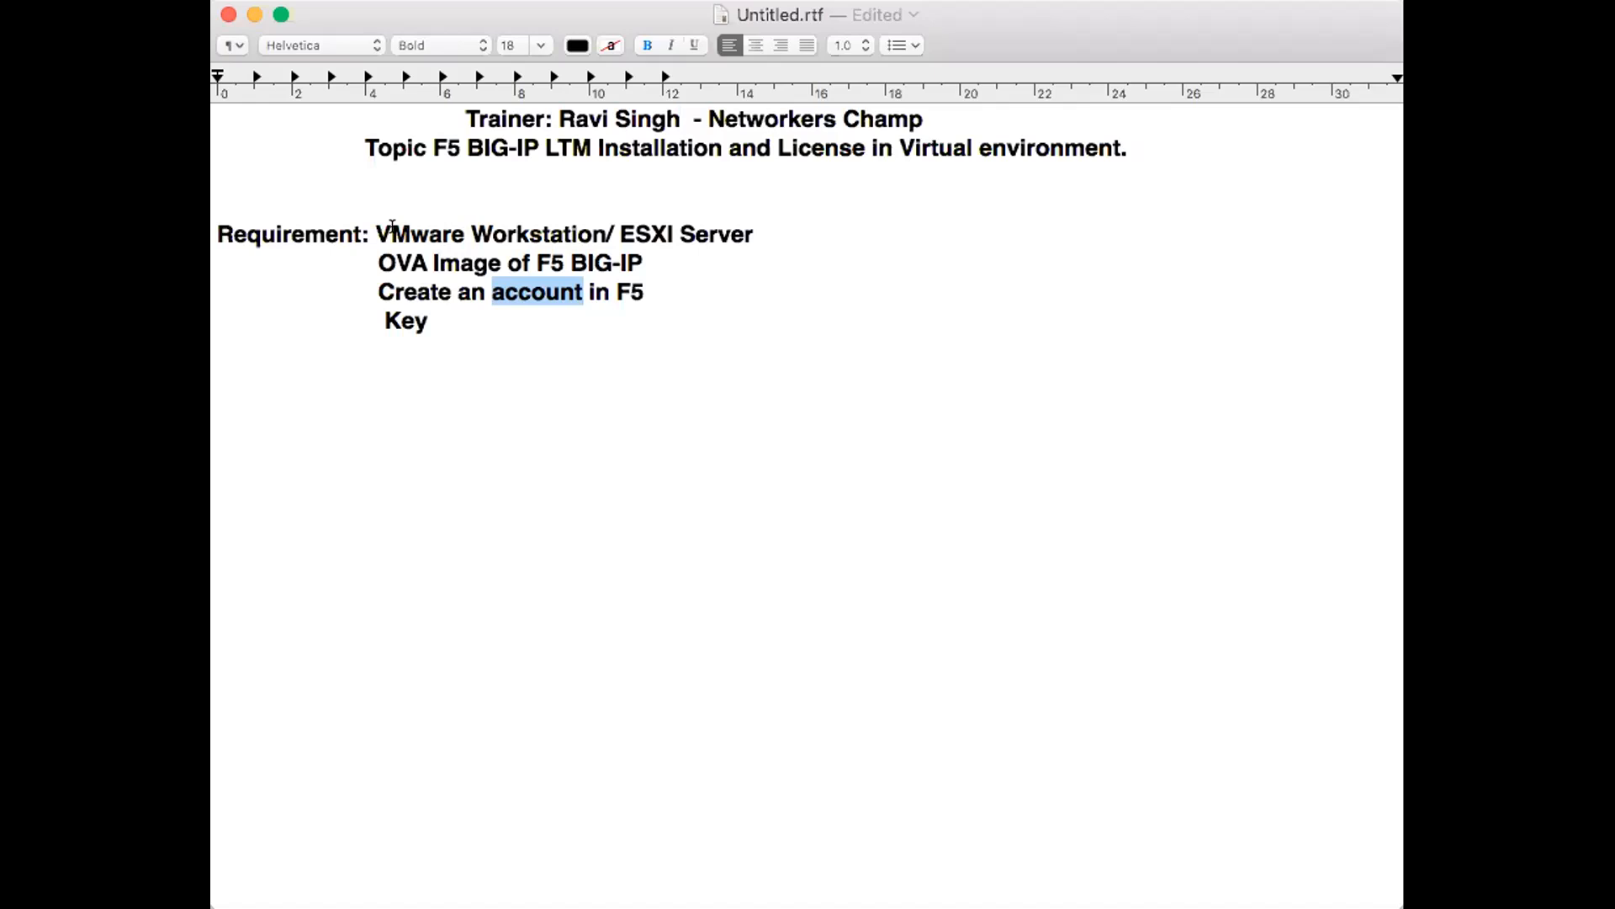
{"action": "left_click_drag", "start_coordinate": [369, 225], "coordinate": [760, 217]}
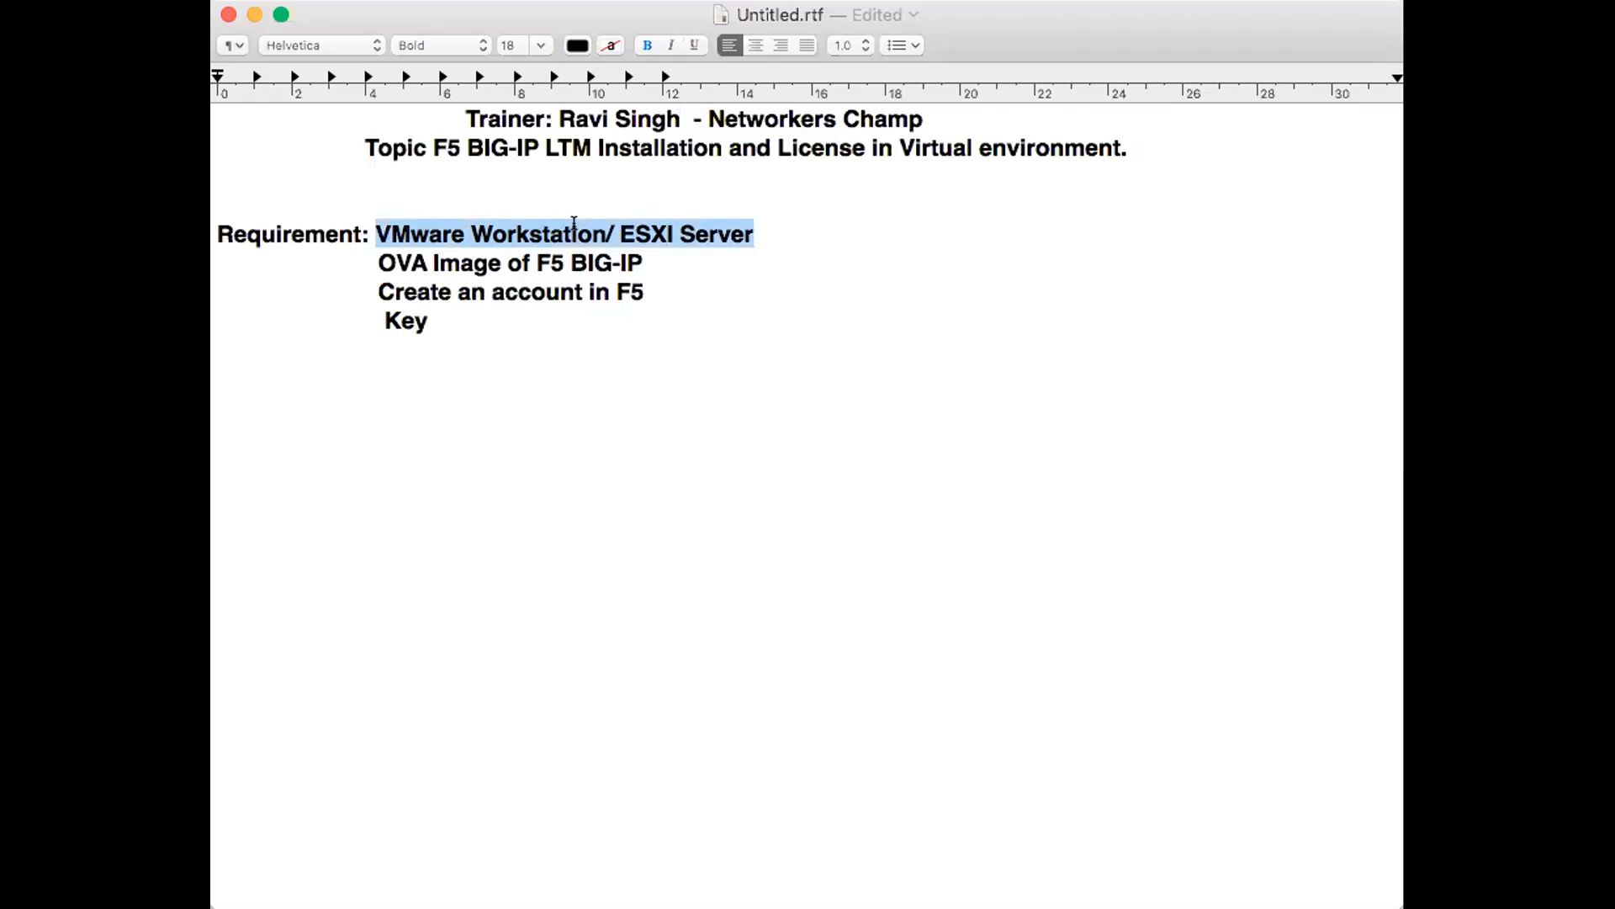
{"action": "triple_click", "coordinate": [621, 236]}
{"action": "double_click", "coordinate": [700, 250]}
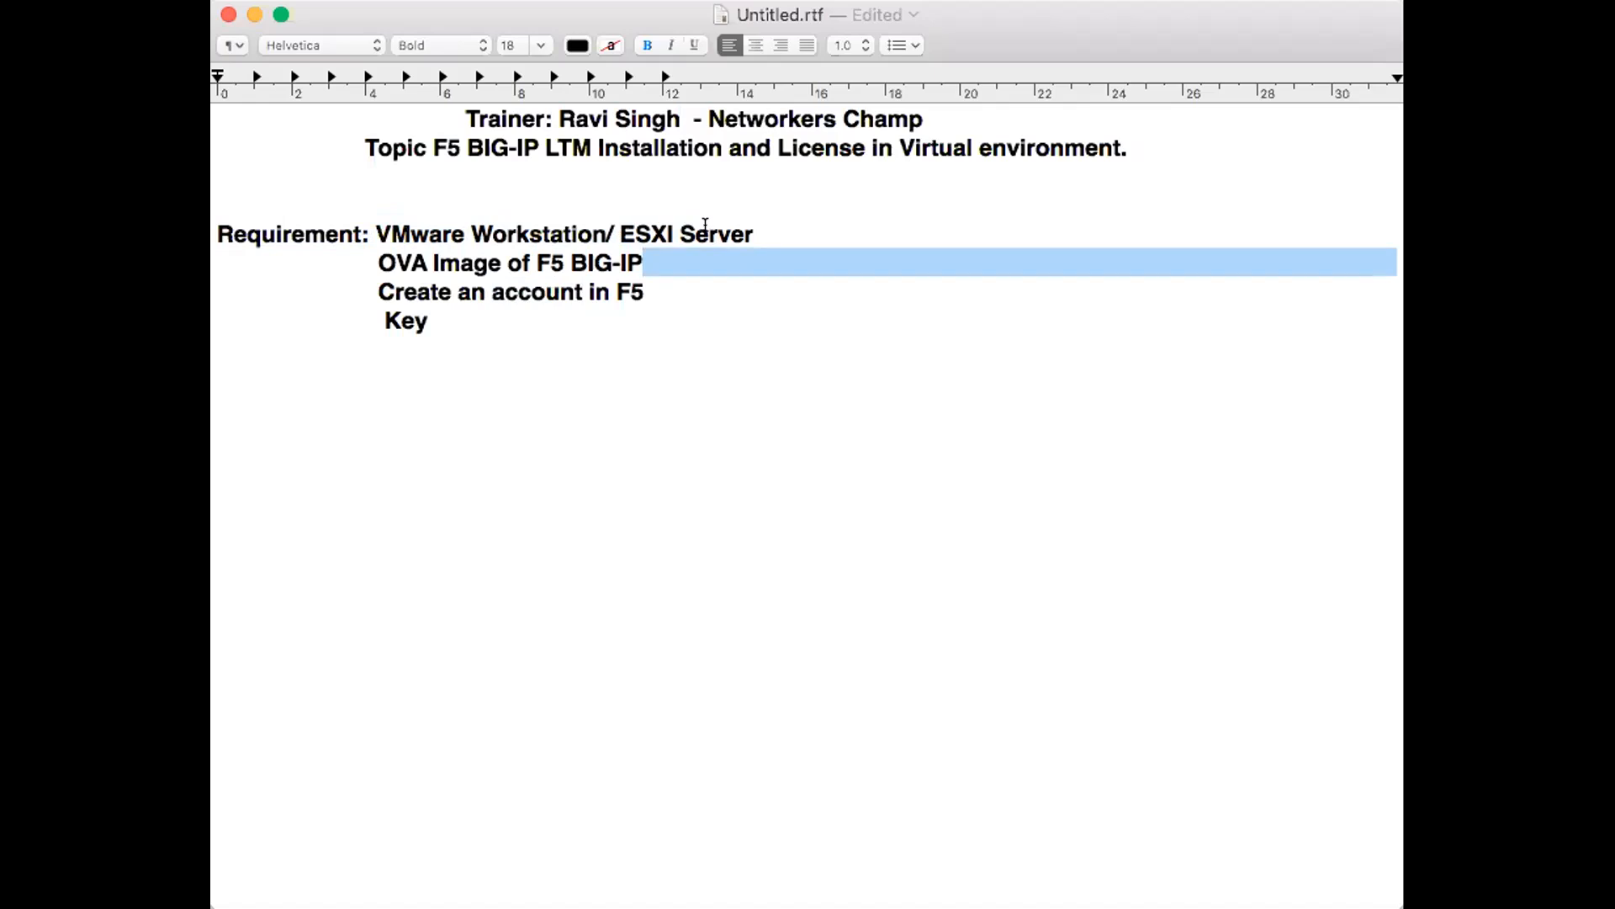
{"action": "double_click", "coordinate": [705, 233]}
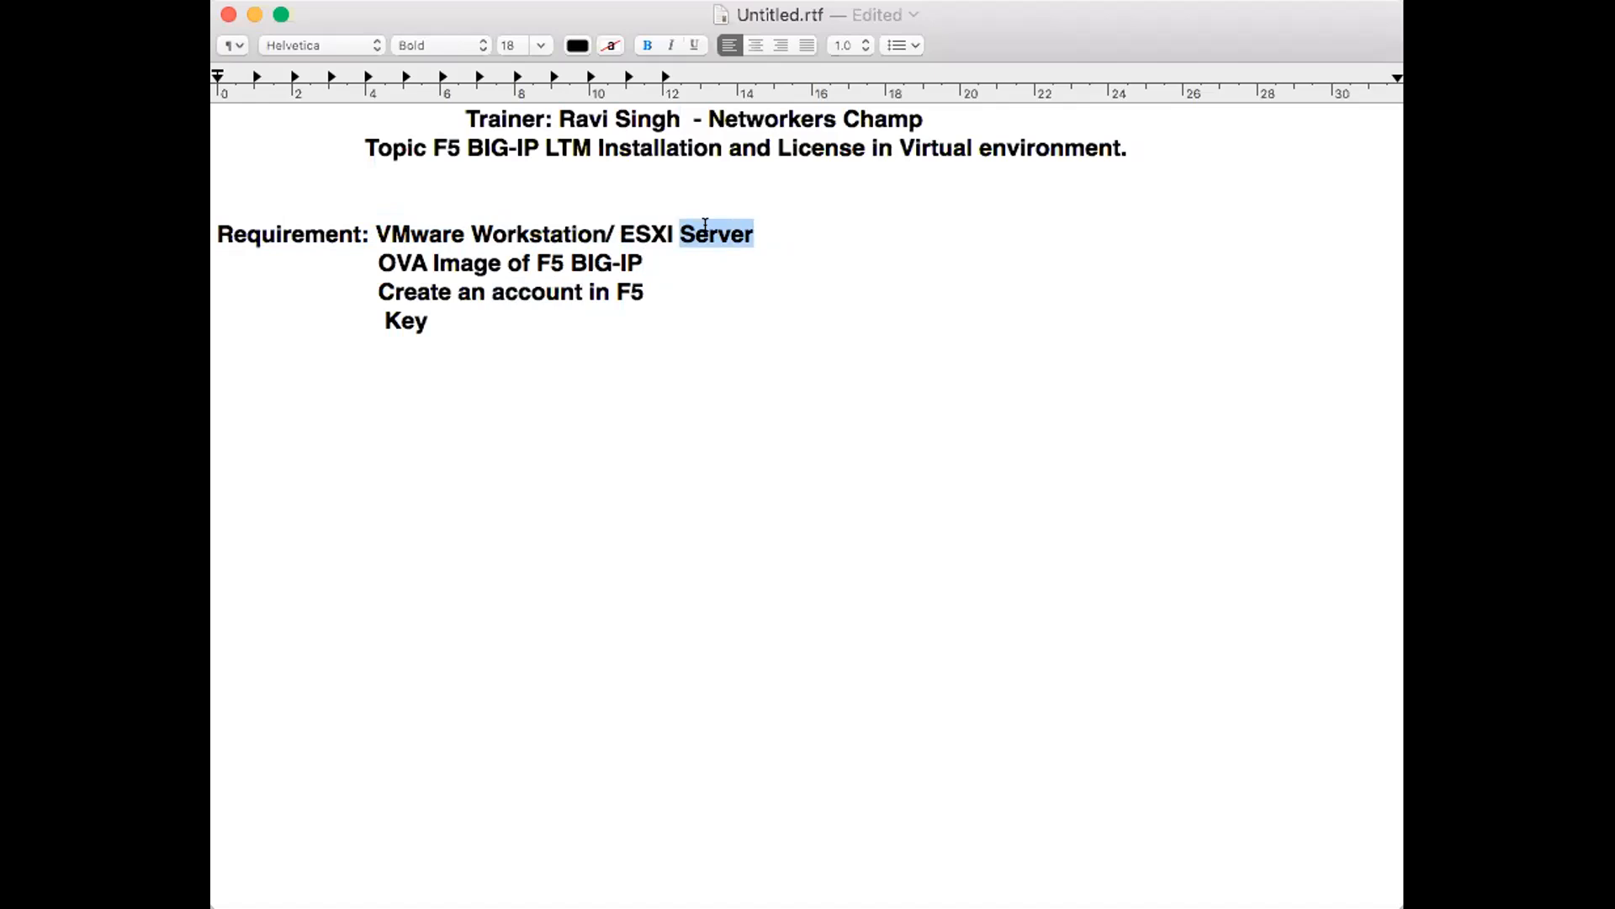
{"action": "left_click", "coordinate": [434, 326]}
{"action": "double_click", "coordinate": [469, 248]}
{"action": "triple_click", "coordinate": [469, 247]}
{"action": "left_click", "coordinate": [595, 250]}
{"action": "triple_click", "coordinate": [595, 250]}
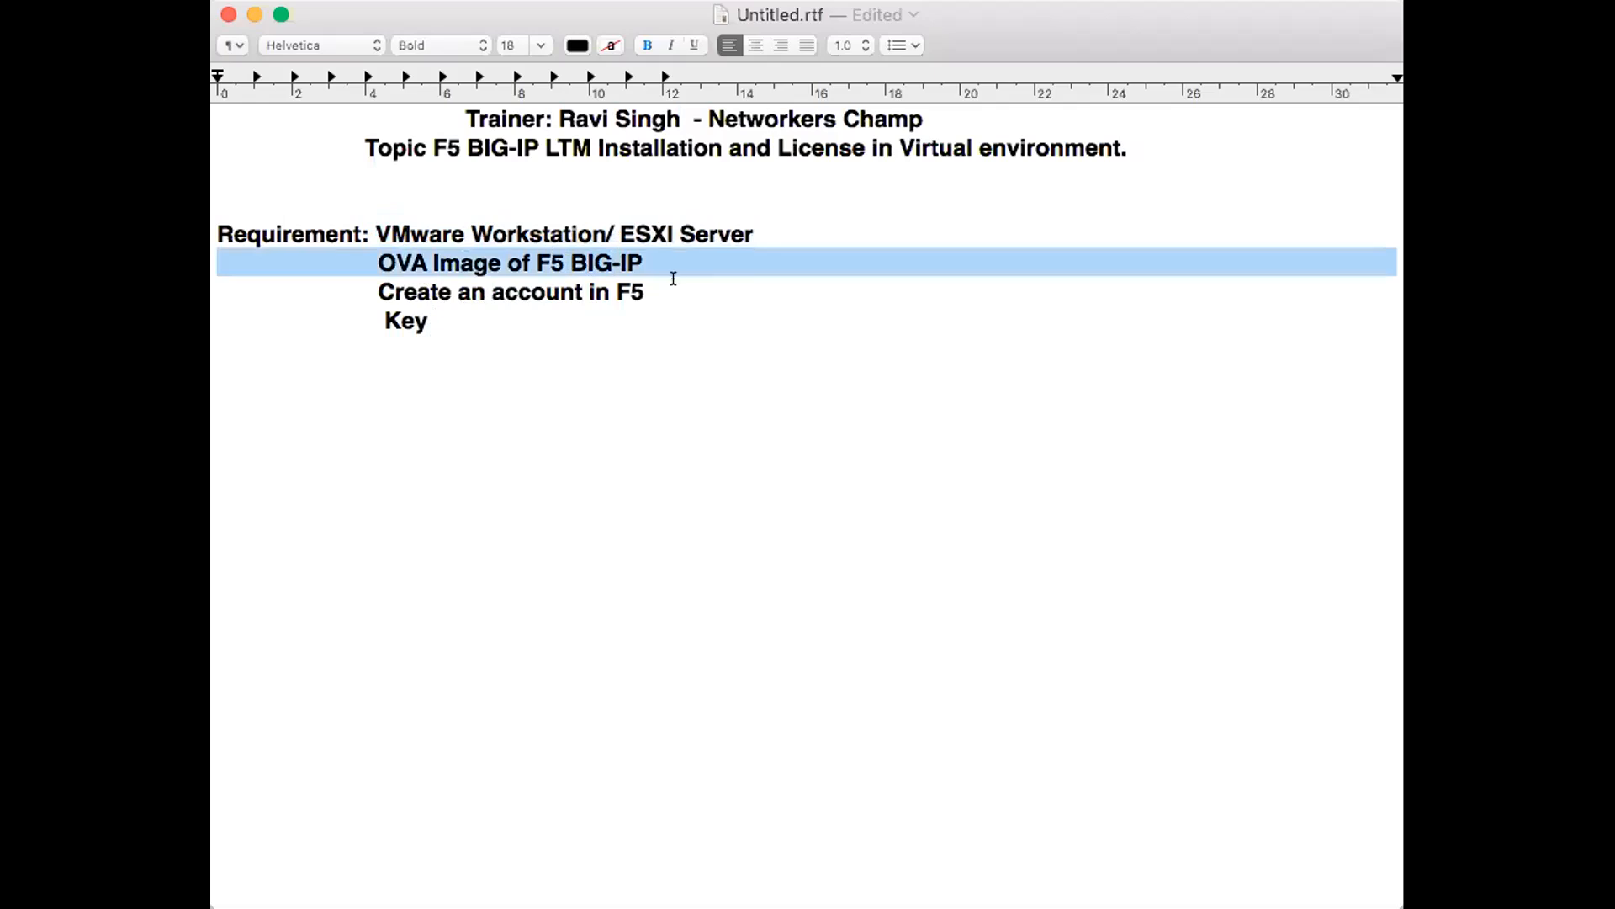
{"action": "triple_click", "coordinate": [406, 289]}
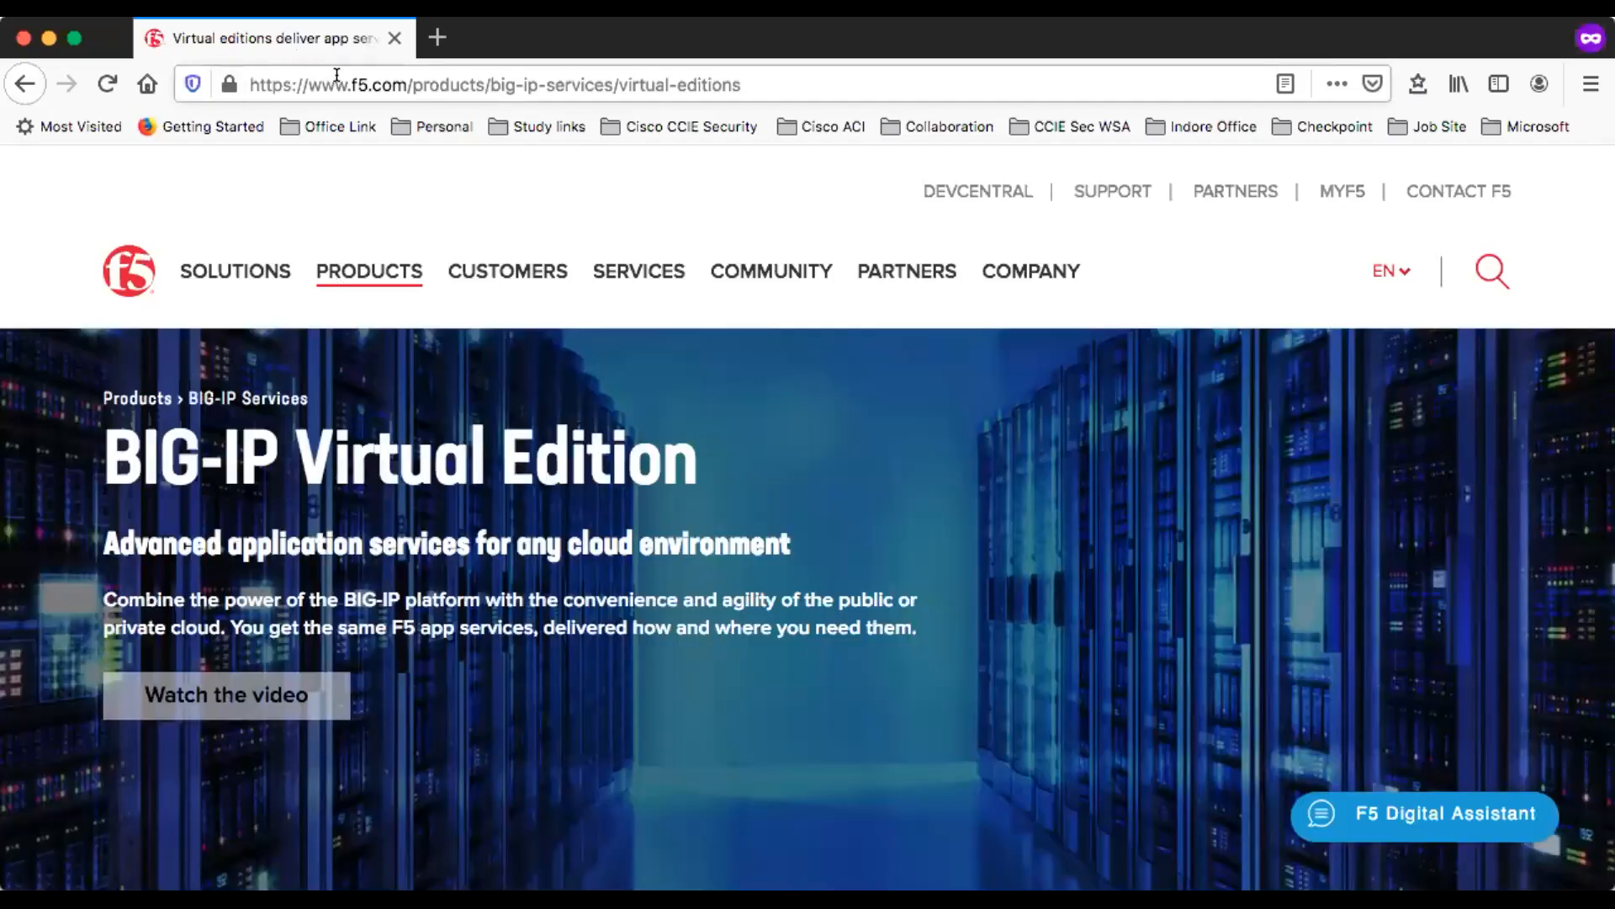
- In the browser, return to the F5 products page and open the BIG-IP Virtual Edition page from the cloud software options
{"action": "left_click", "coordinate": [354, 85]}
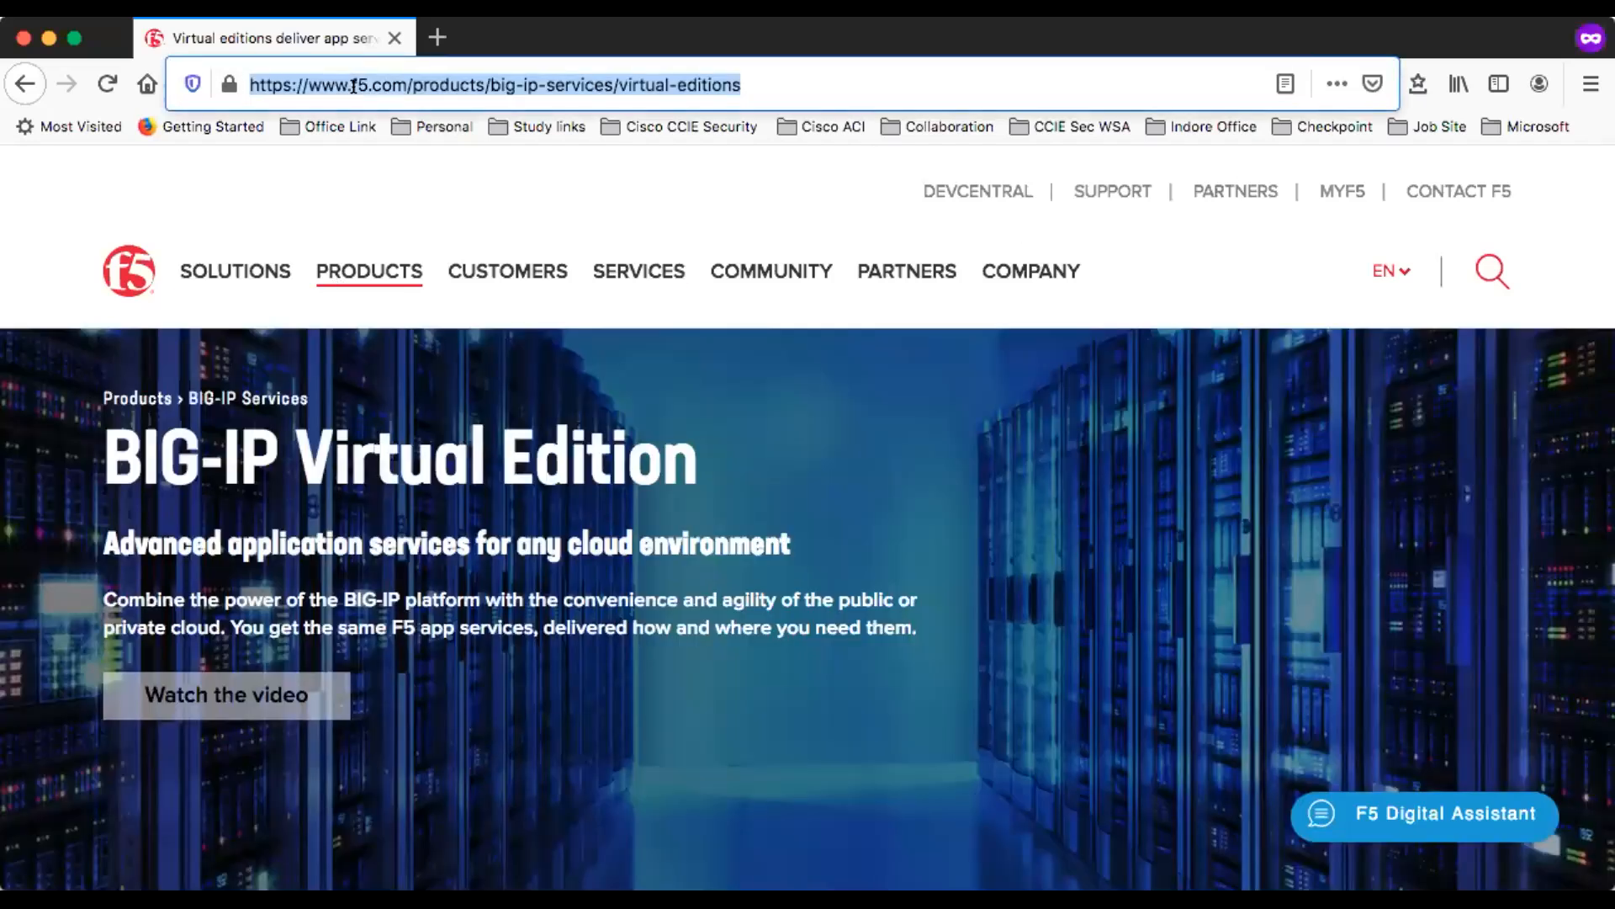
{"action": "left_click", "coordinate": [11, 81]}
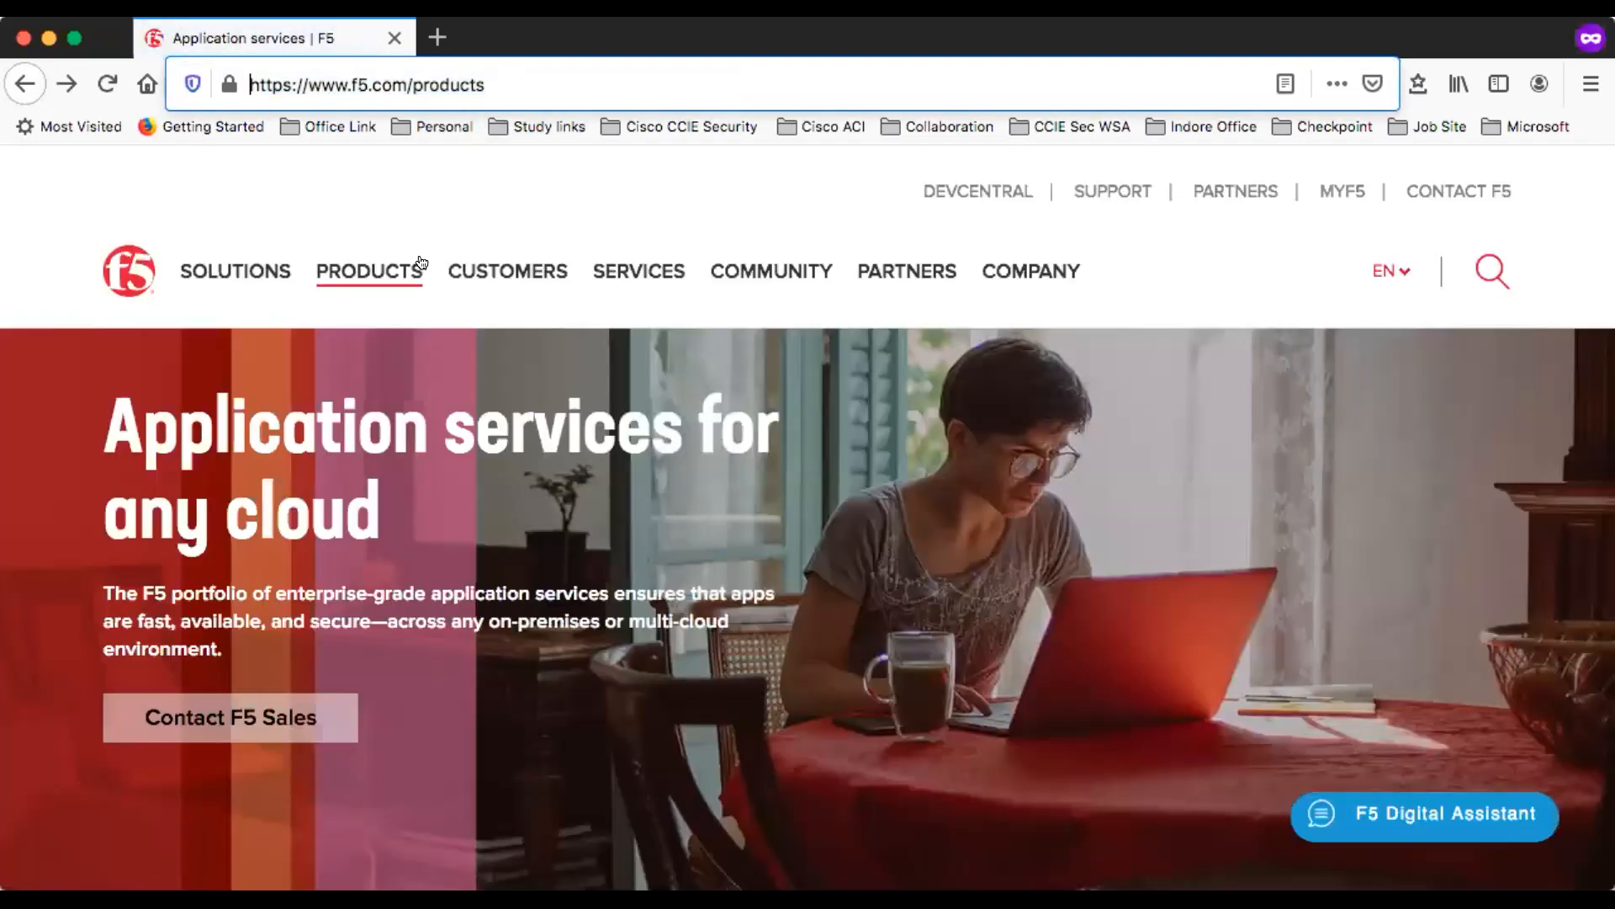
{"action": "mouse_move", "coordinate": [421, 262]}
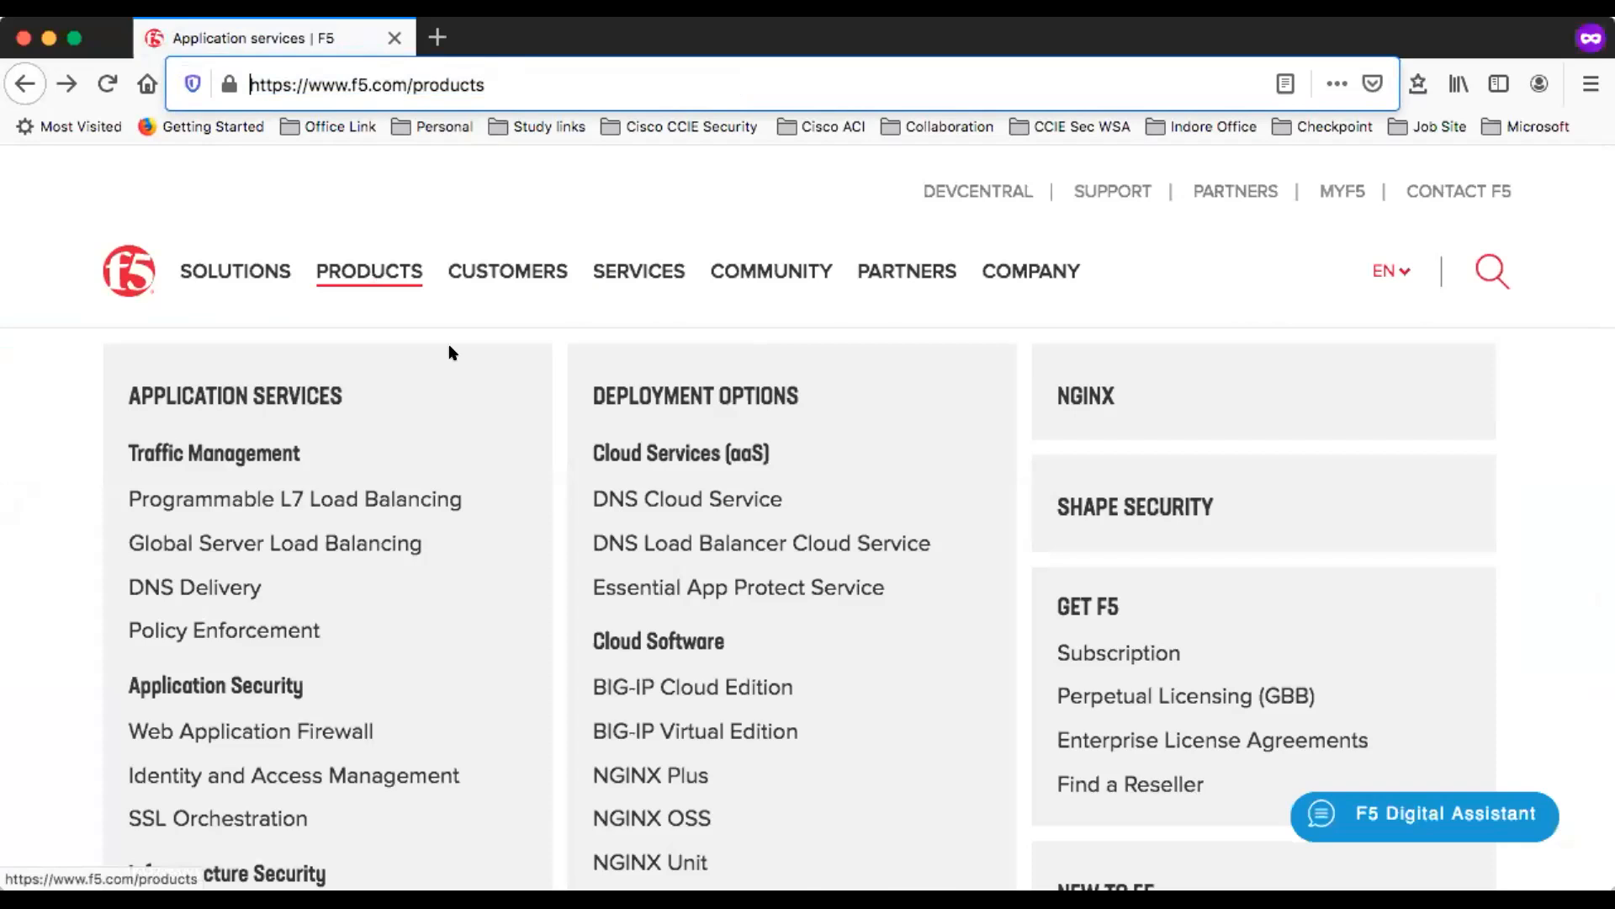
{"action": "left_click", "coordinate": [665, 728]}
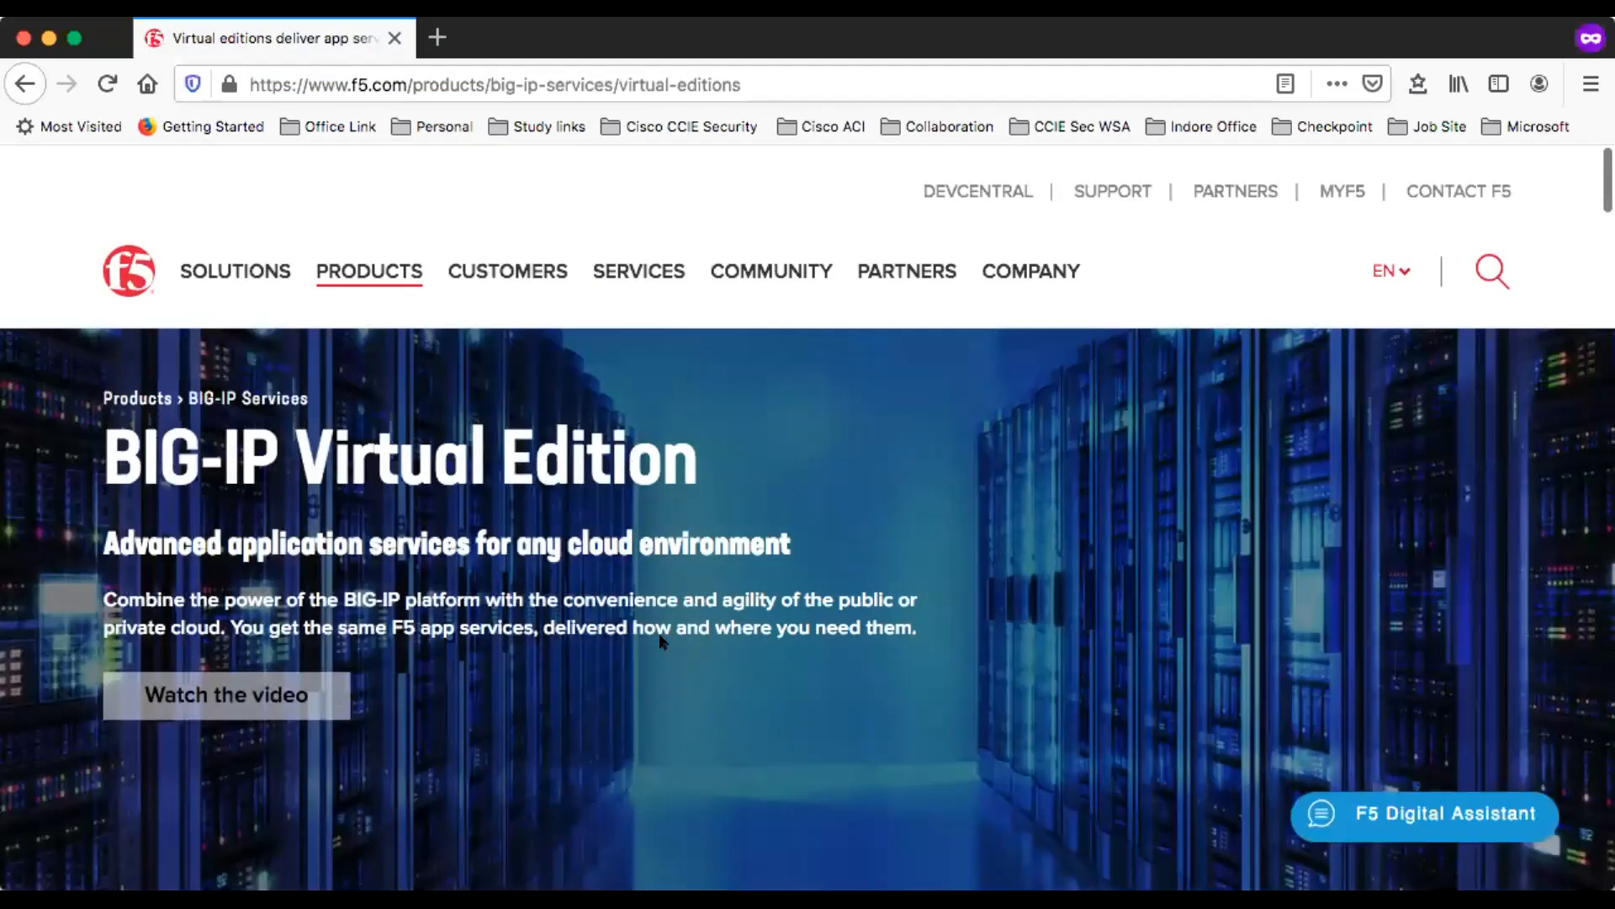
- Open the BIG-IP Local Traffic Manager details from the virtual editions overview
{"action": "scroll", "coordinate": [660, 639], "scroll_direction": "down", "scroll_amount": 5}
{"action": "scroll", "coordinate": [659, 632], "scroll_direction": "down", "scroll_amount": 12}
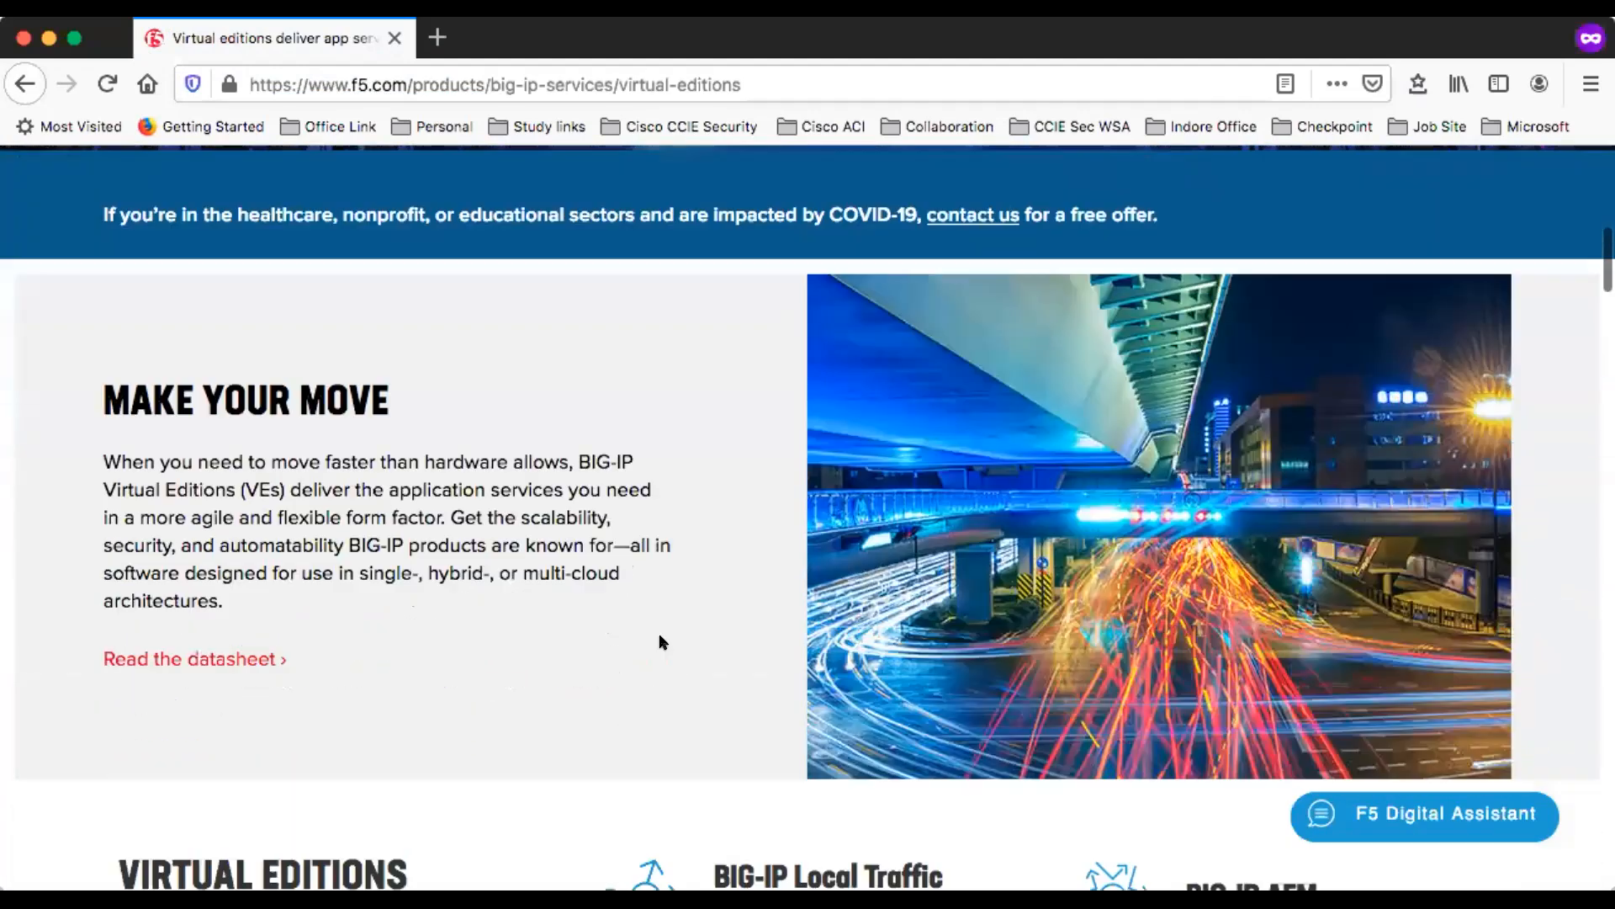
{"action": "scroll", "coordinate": [659, 633], "scroll_direction": "down", "scroll_amount": 1}
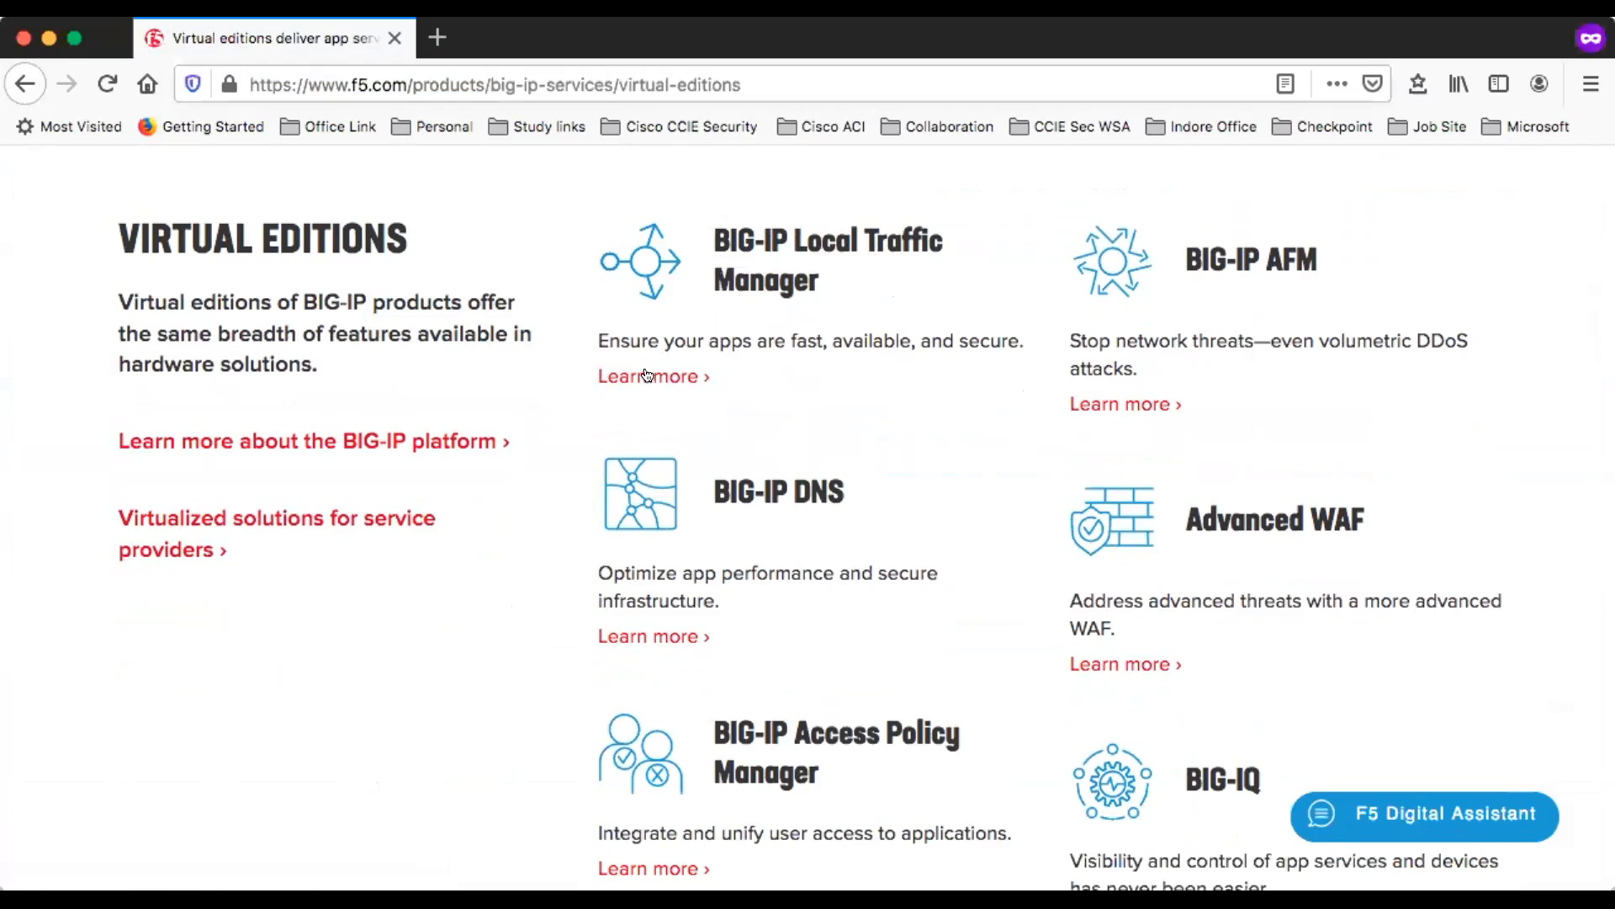
{"action": "left_click", "coordinate": [647, 375]}
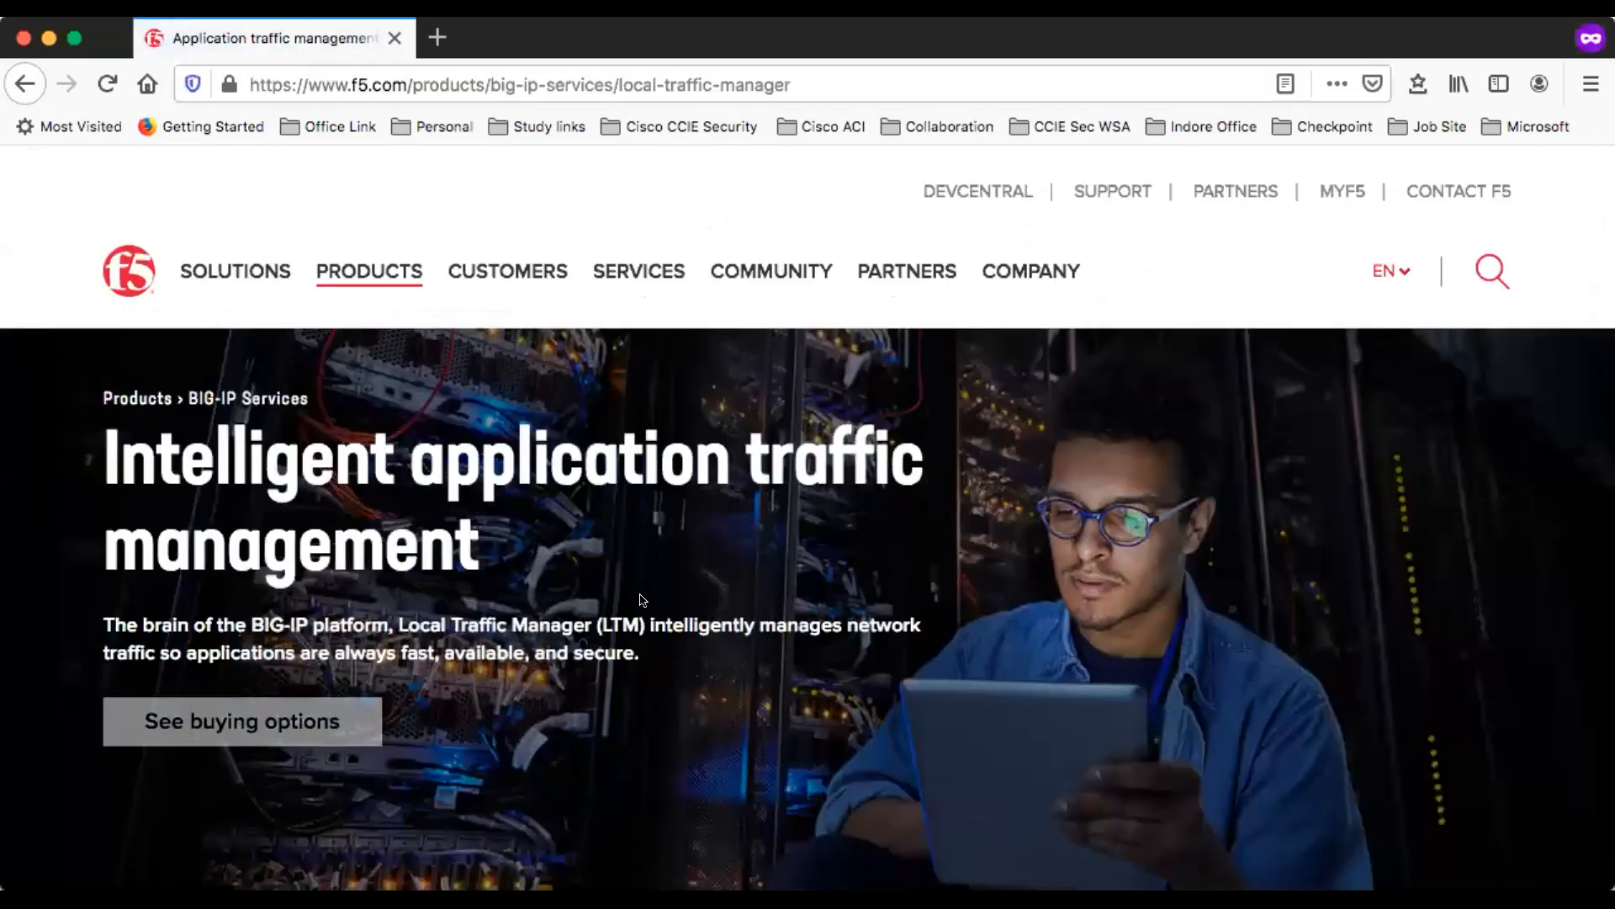
- Look over the Local Traffic Manager page and open its buying options
{"action": "scroll", "coordinate": [641, 598], "scroll_direction": "down", "scroll_amount": 3}
{"action": "scroll", "coordinate": [642, 598], "scroll_direction": "down", "scroll_amount": 3}
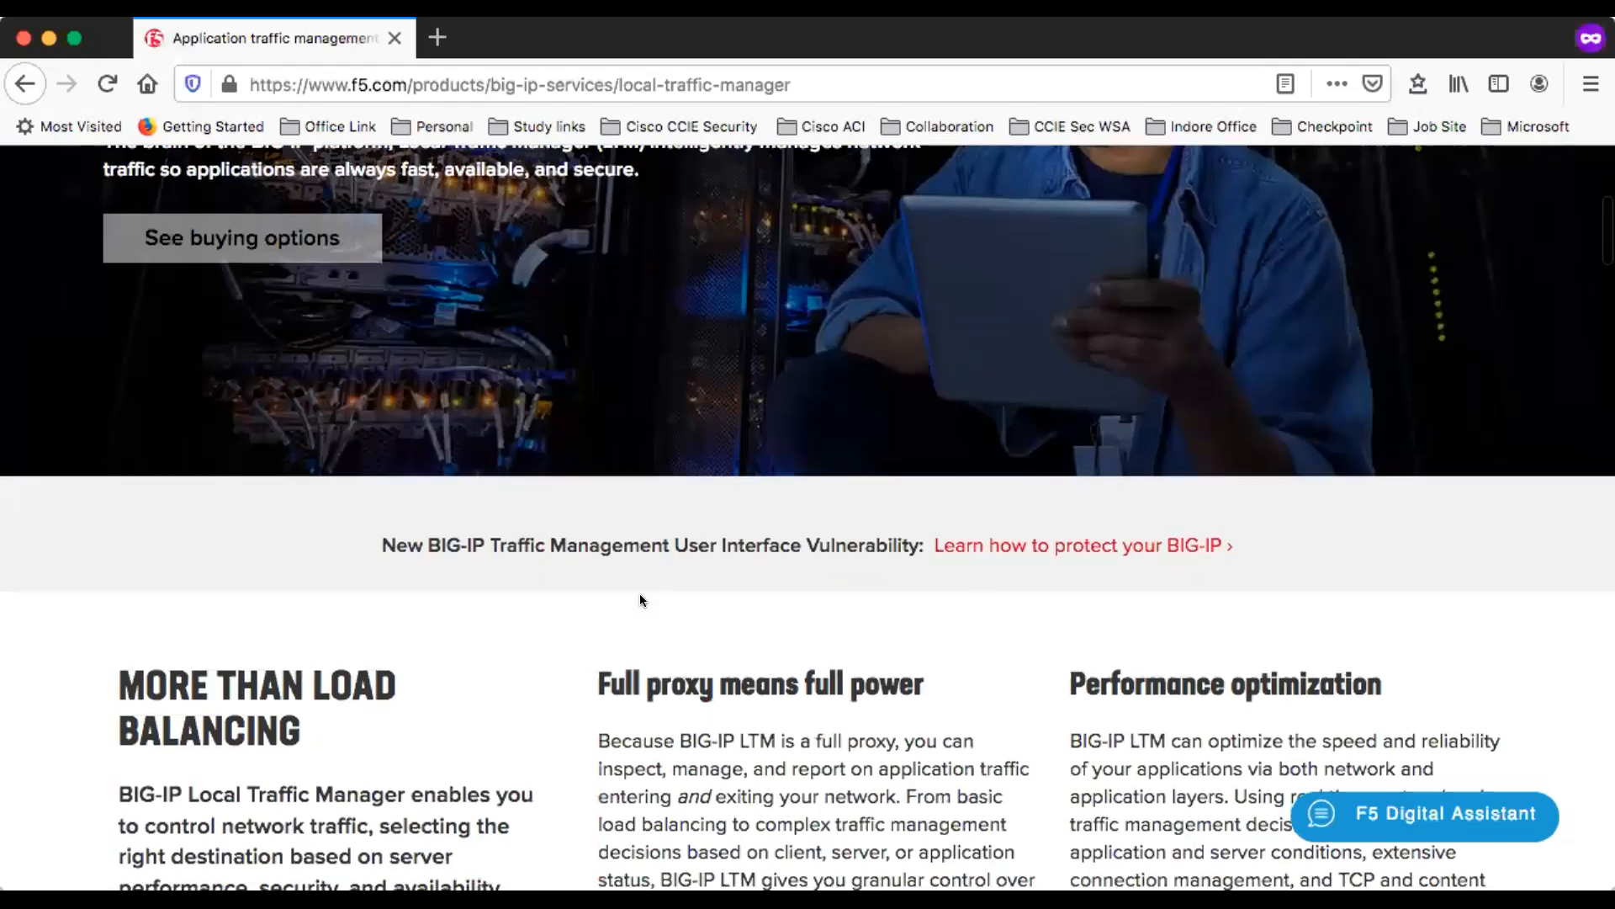
{"action": "scroll", "coordinate": [639, 593], "scroll_direction": "up", "scroll_amount": 6}
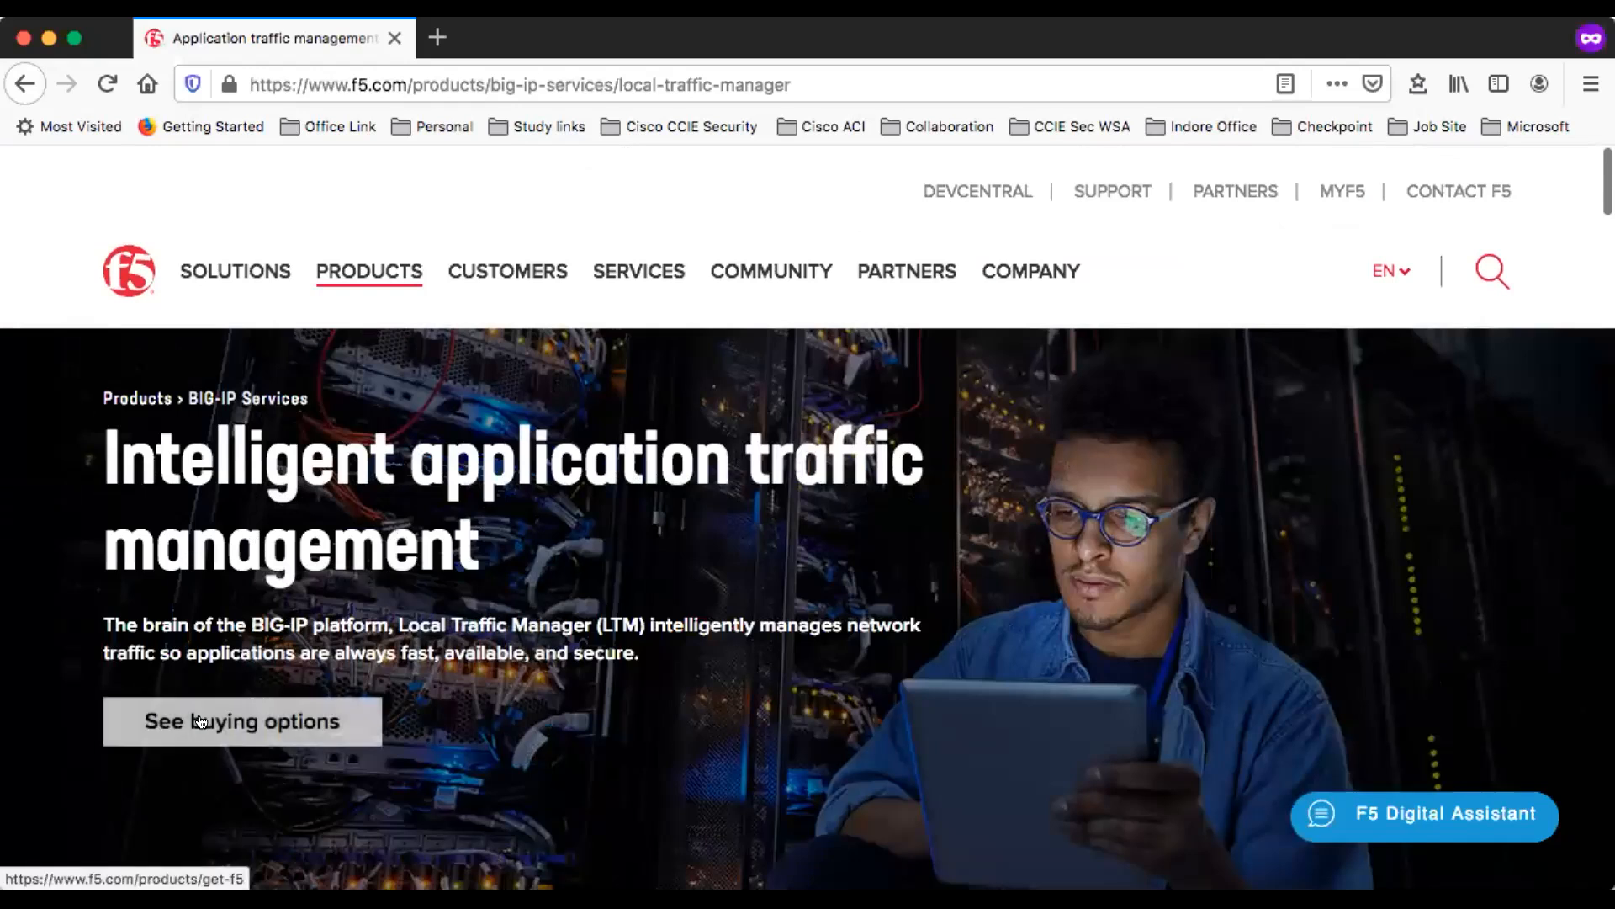
{"action": "left_click", "coordinate": [255, 721]}
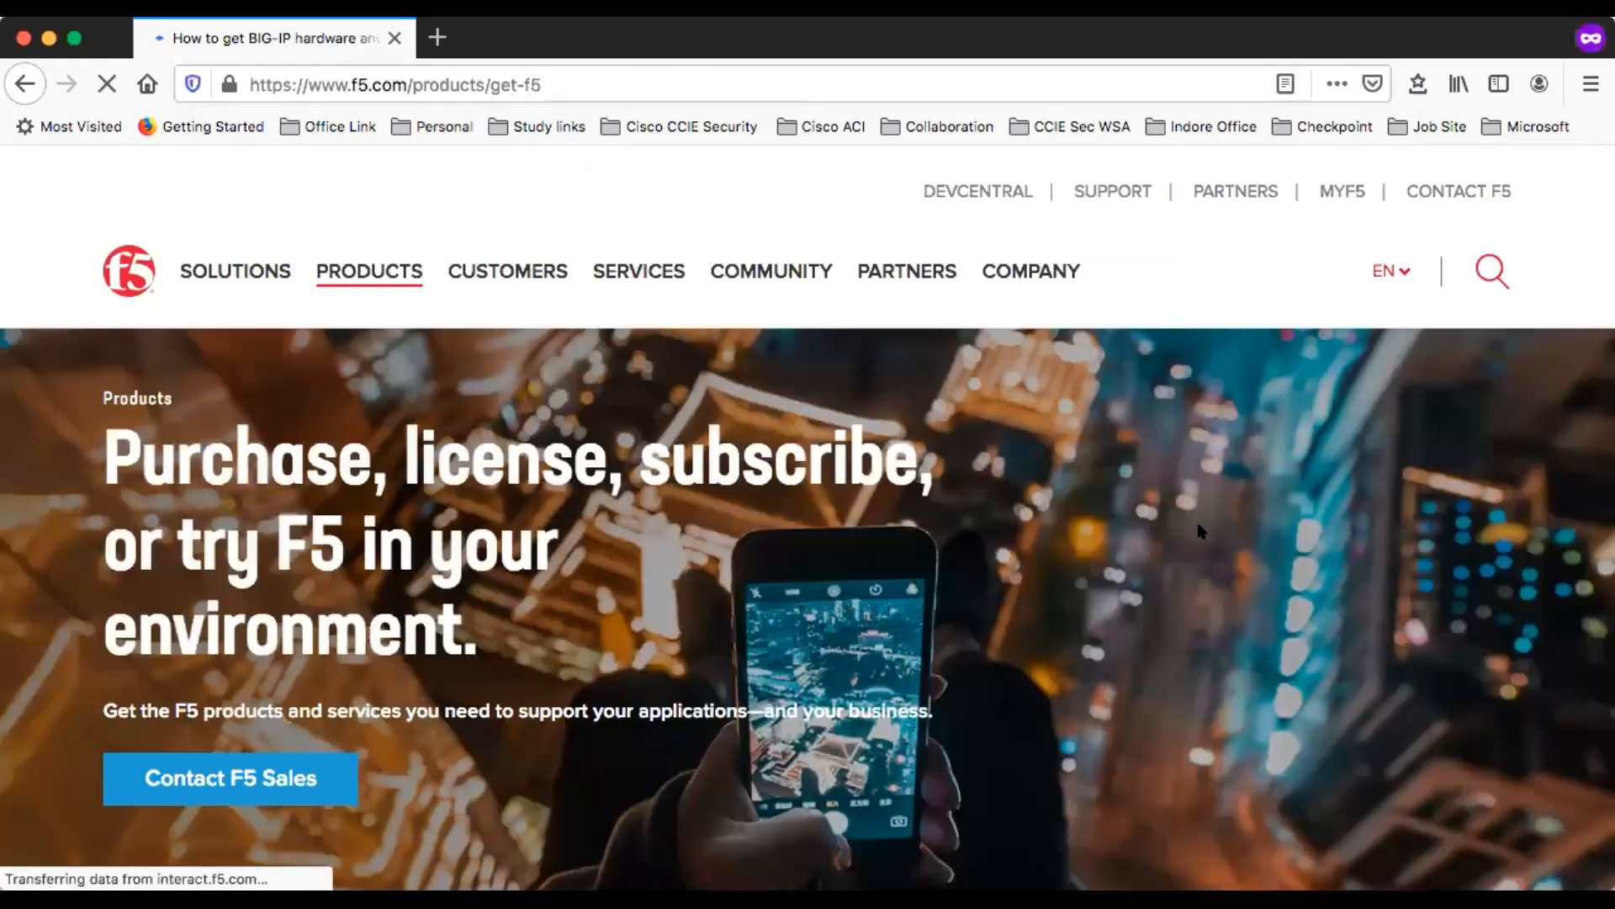
- Go to the F5 free trials and open the BIG-IP and BIG-IQ VE free trial
{"action": "scroll", "coordinate": [917, 728], "scroll_direction": "down", "scroll_amount": 20}
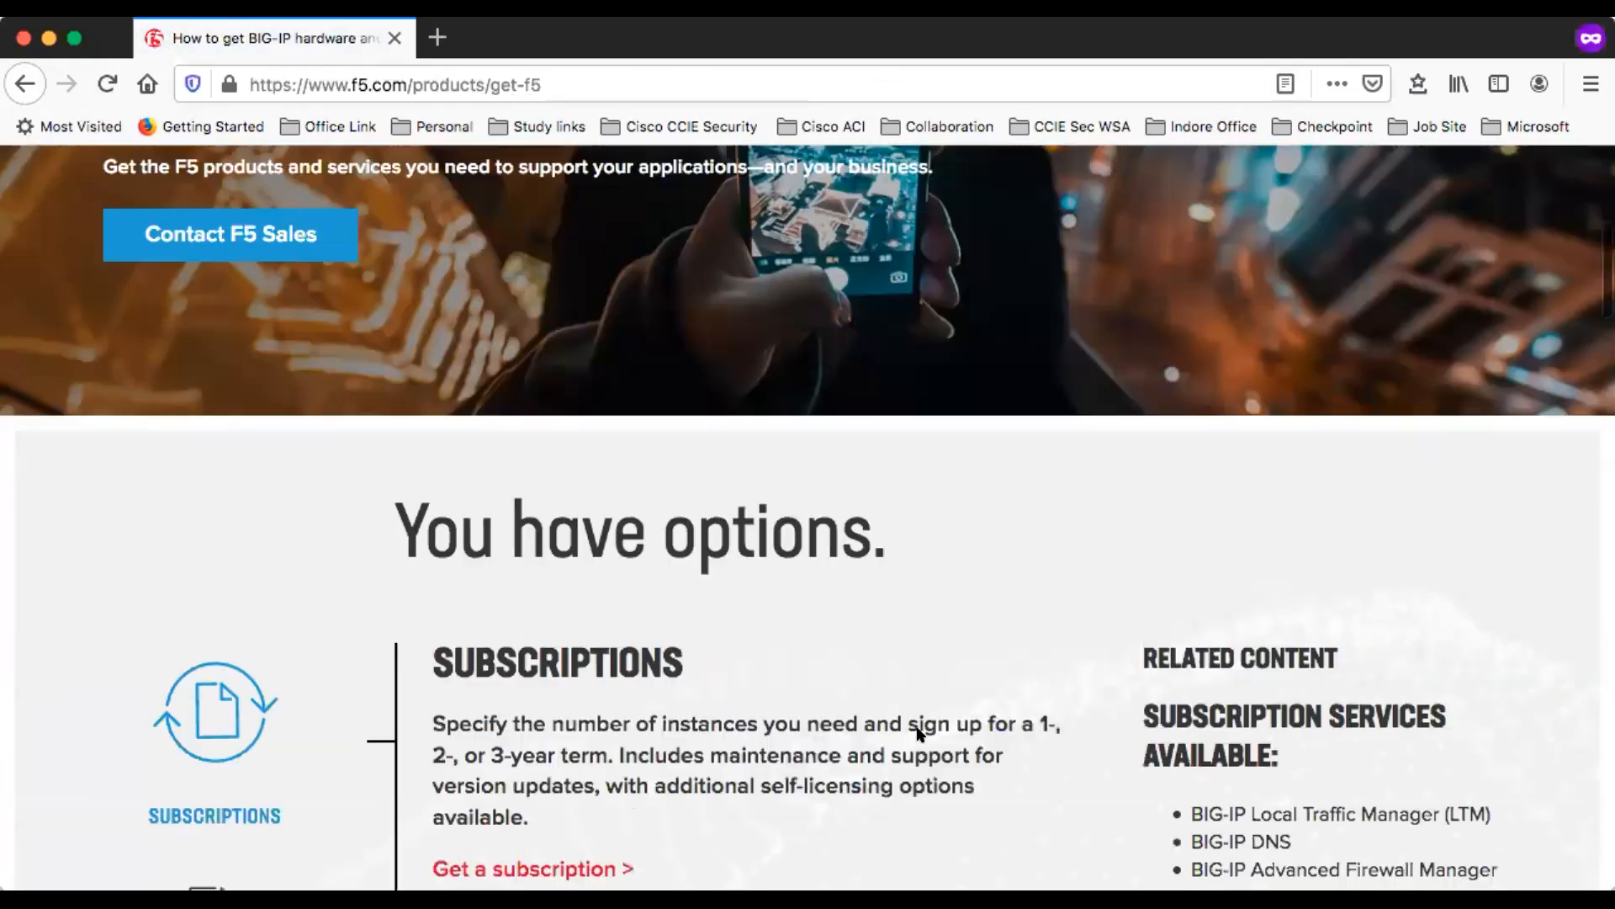
{"action": "scroll", "coordinate": [917, 735], "scroll_direction": "down", "scroll_amount": 10}
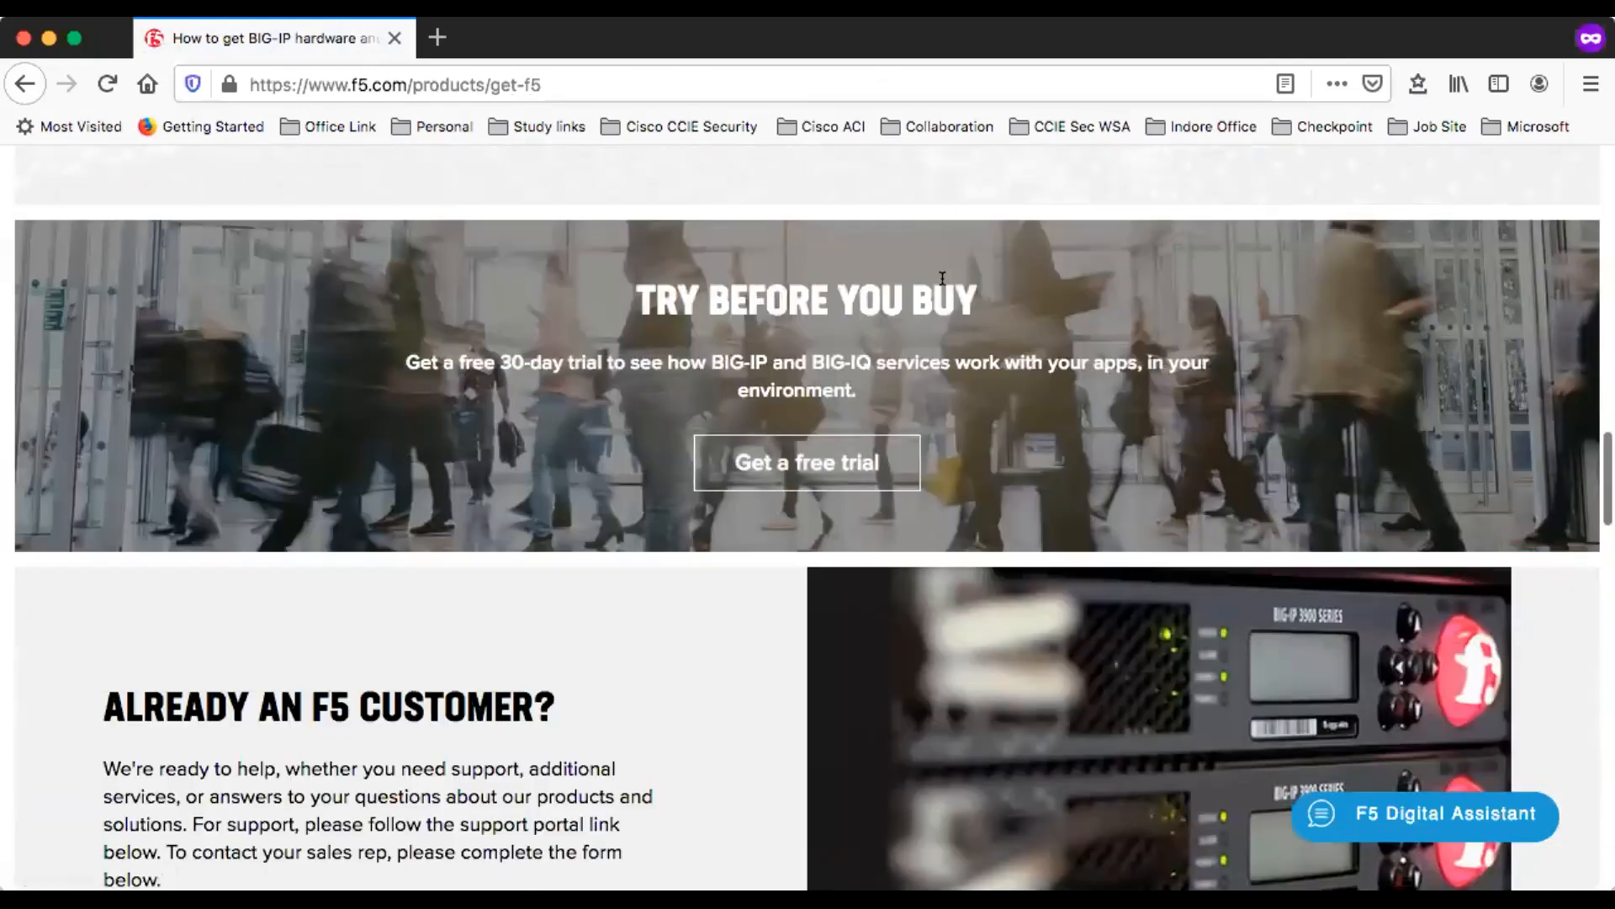
{"action": "left_click", "coordinate": [812, 464]}
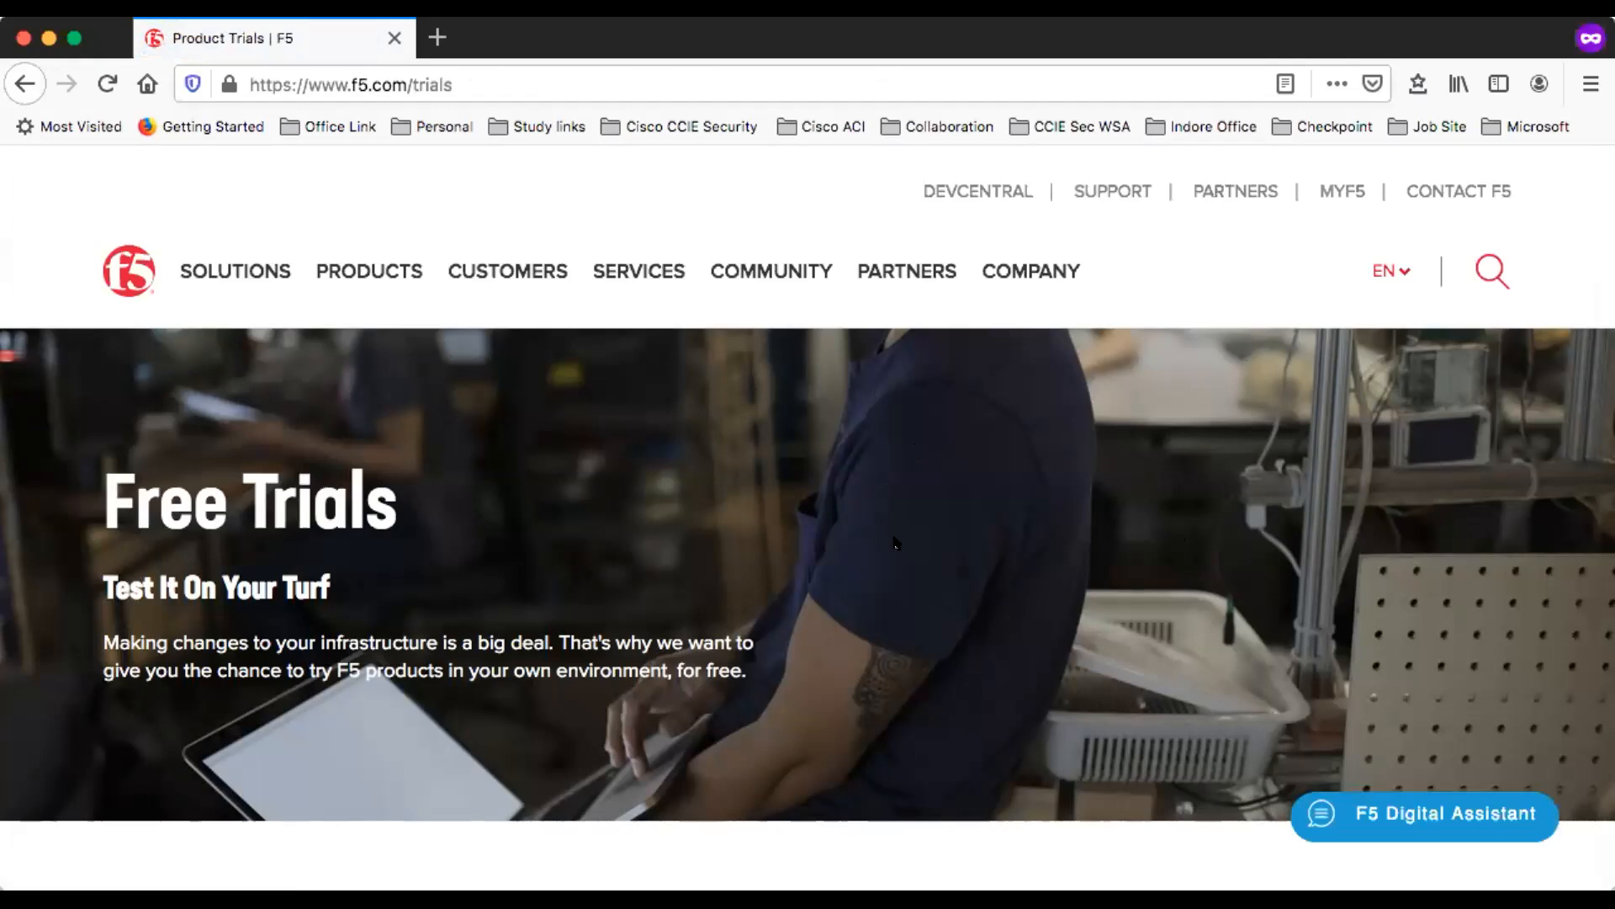
{"action": "scroll", "coordinate": [902, 662], "scroll_direction": "down", "scroll_amount": 10}
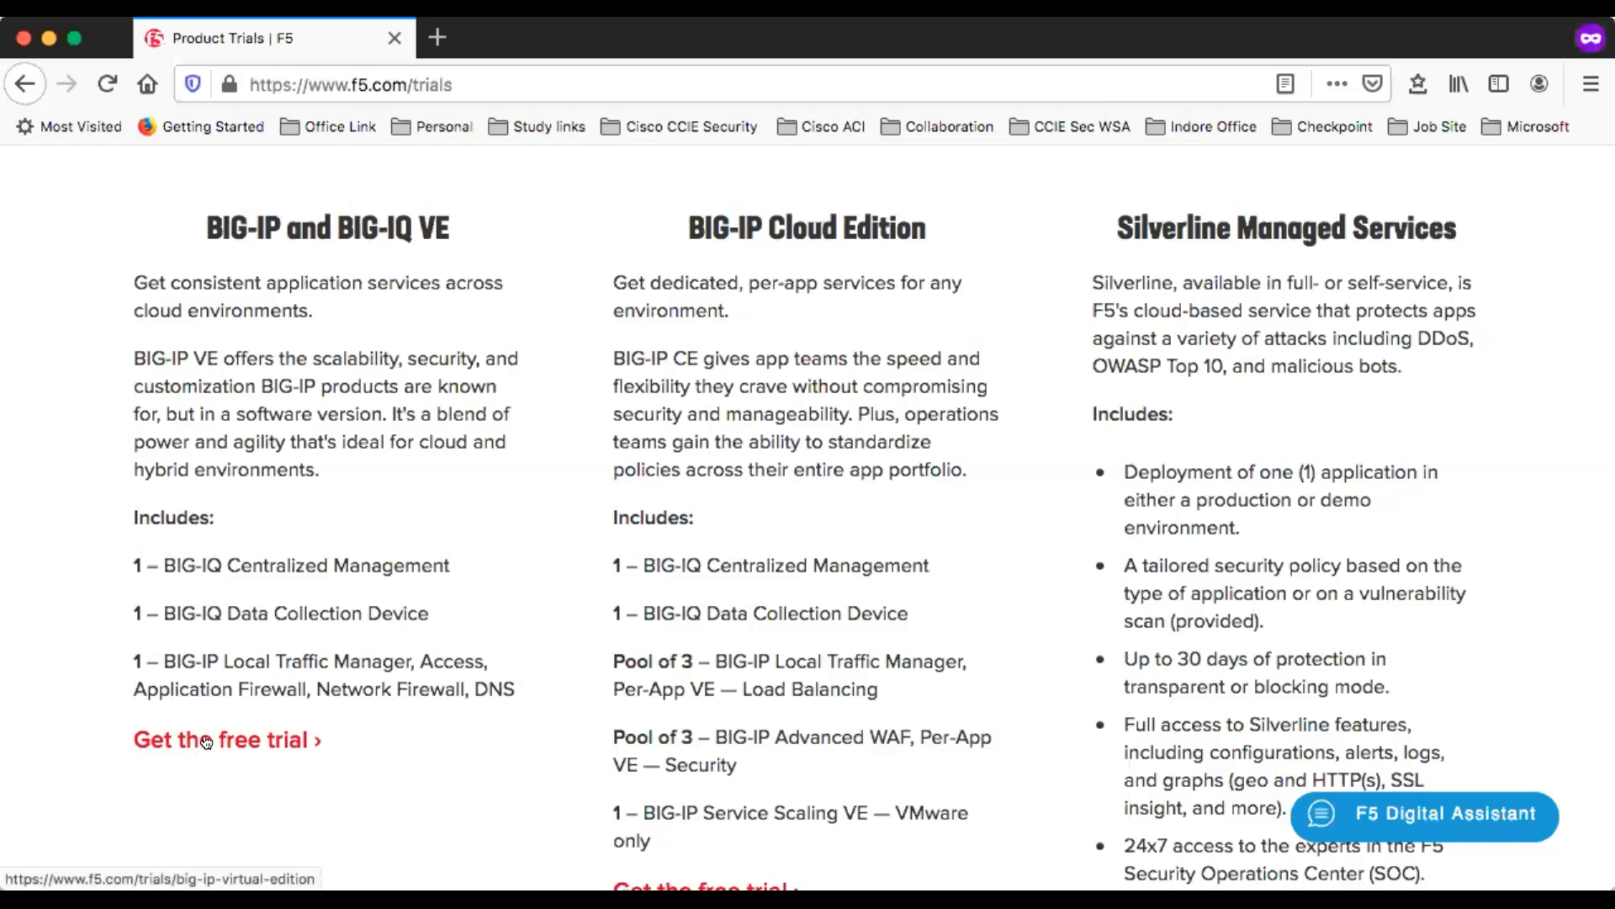
{"action": "left_click", "coordinate": [240, 741]}
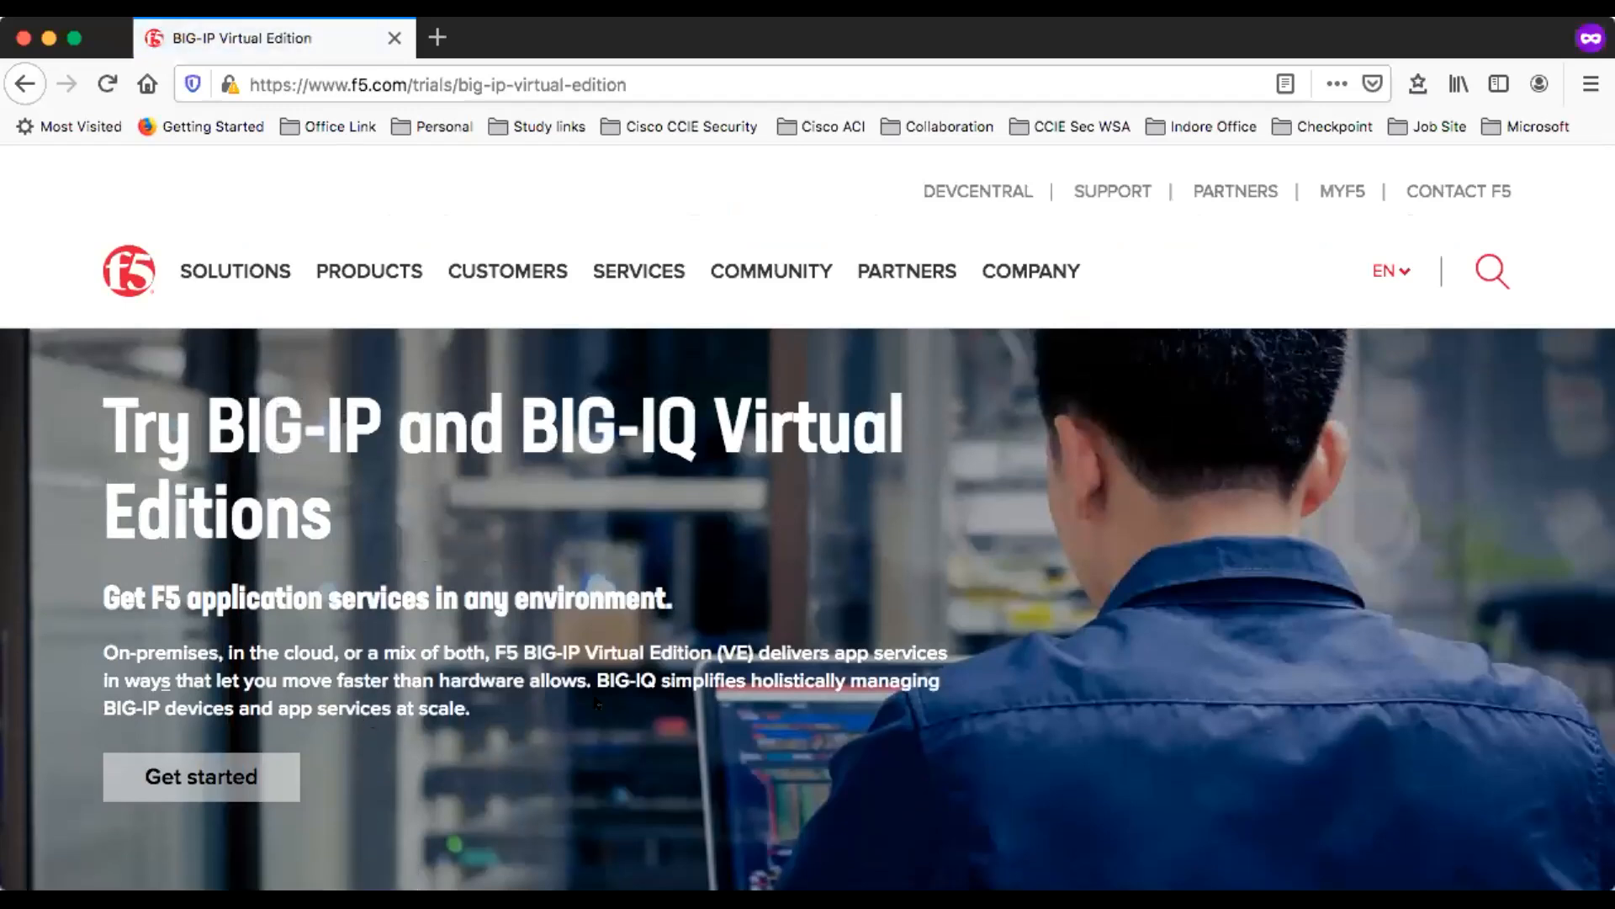
- Find the VMware downloads on the BIG-IP Virtual Edition trial page and open the BIG-IP VE image link in a new browser tab
{"action": "scroll", "coordinate": [455, 680], "scroll_direction": "down", "scroll_amount": 10}
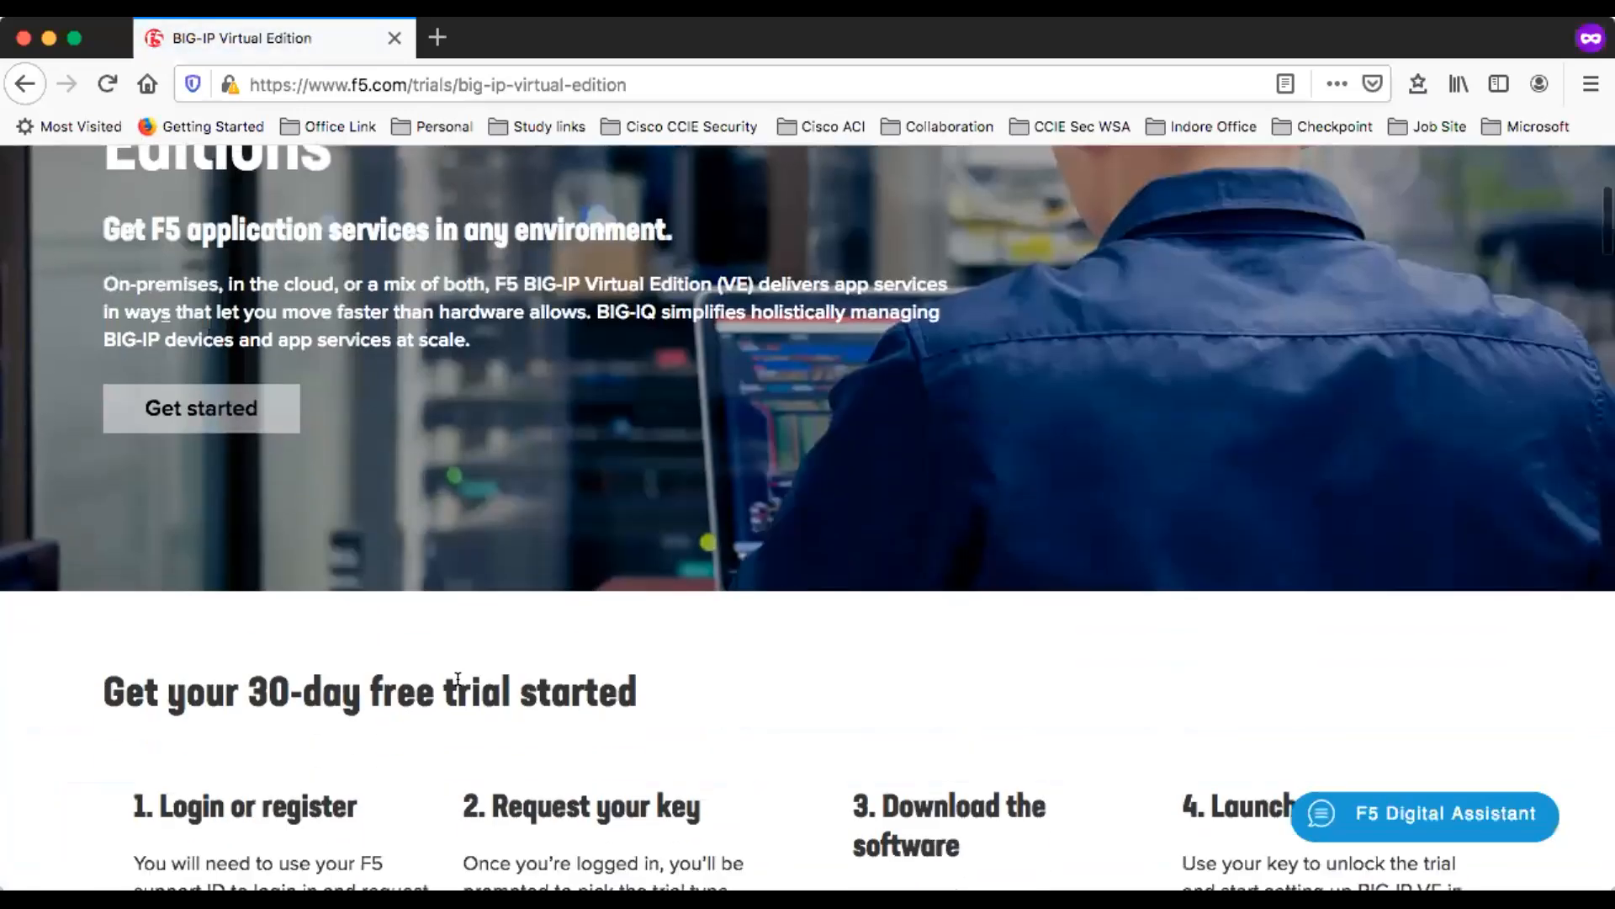
{"action": "scroll", "coordinate": [457, 682], "scroll_direction": "down", "scroll_amount": 15}
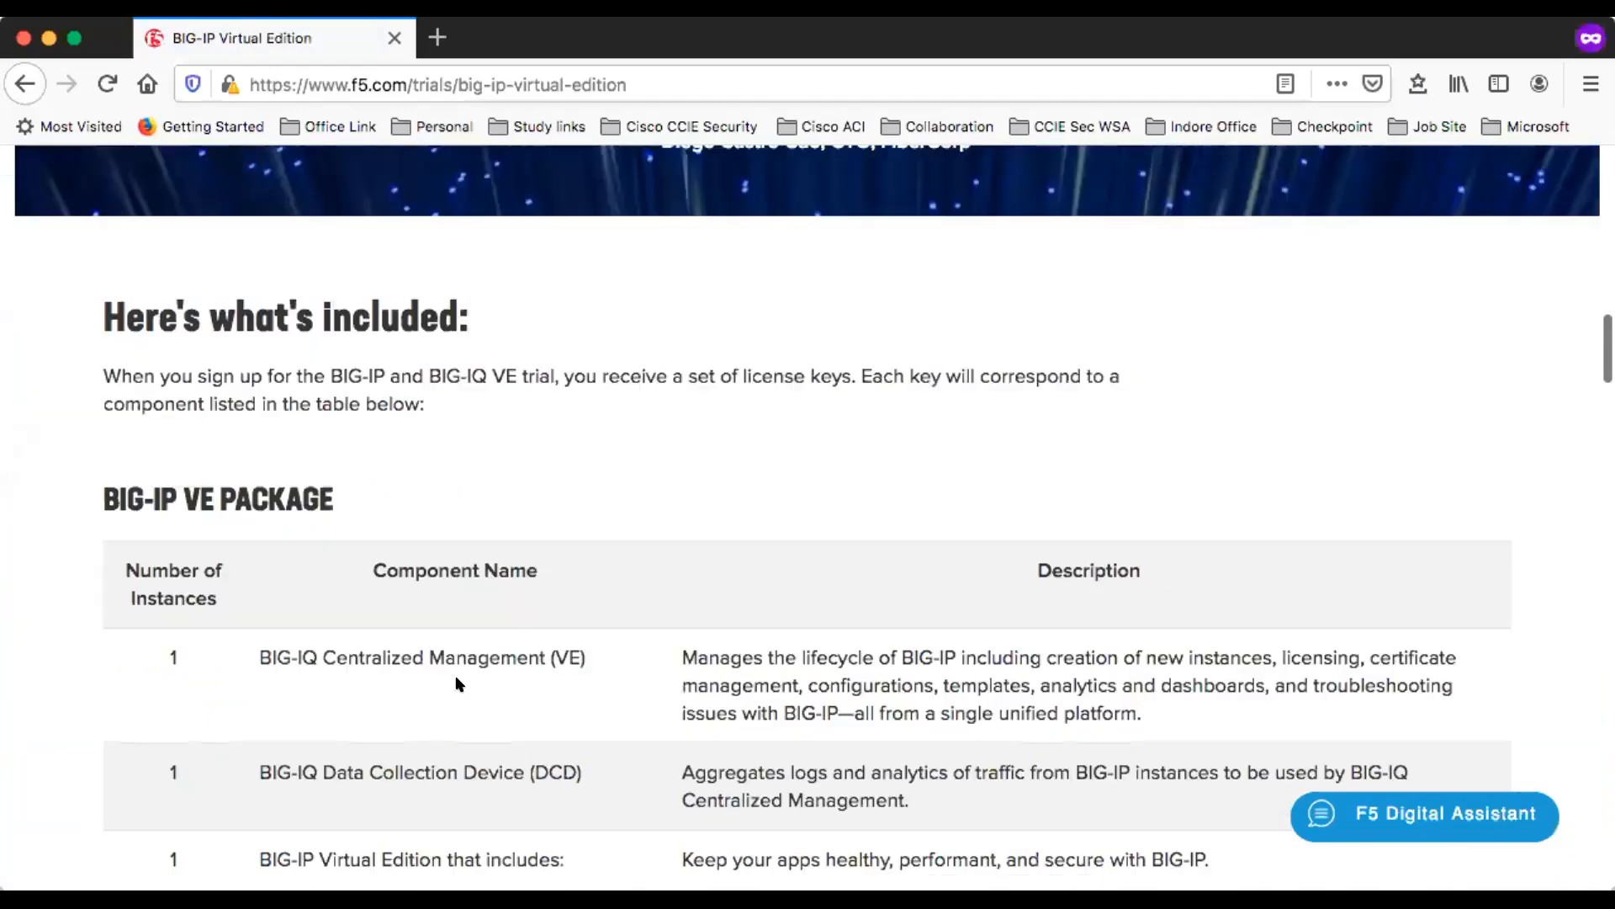
{"action": "key", "text": "Home"}
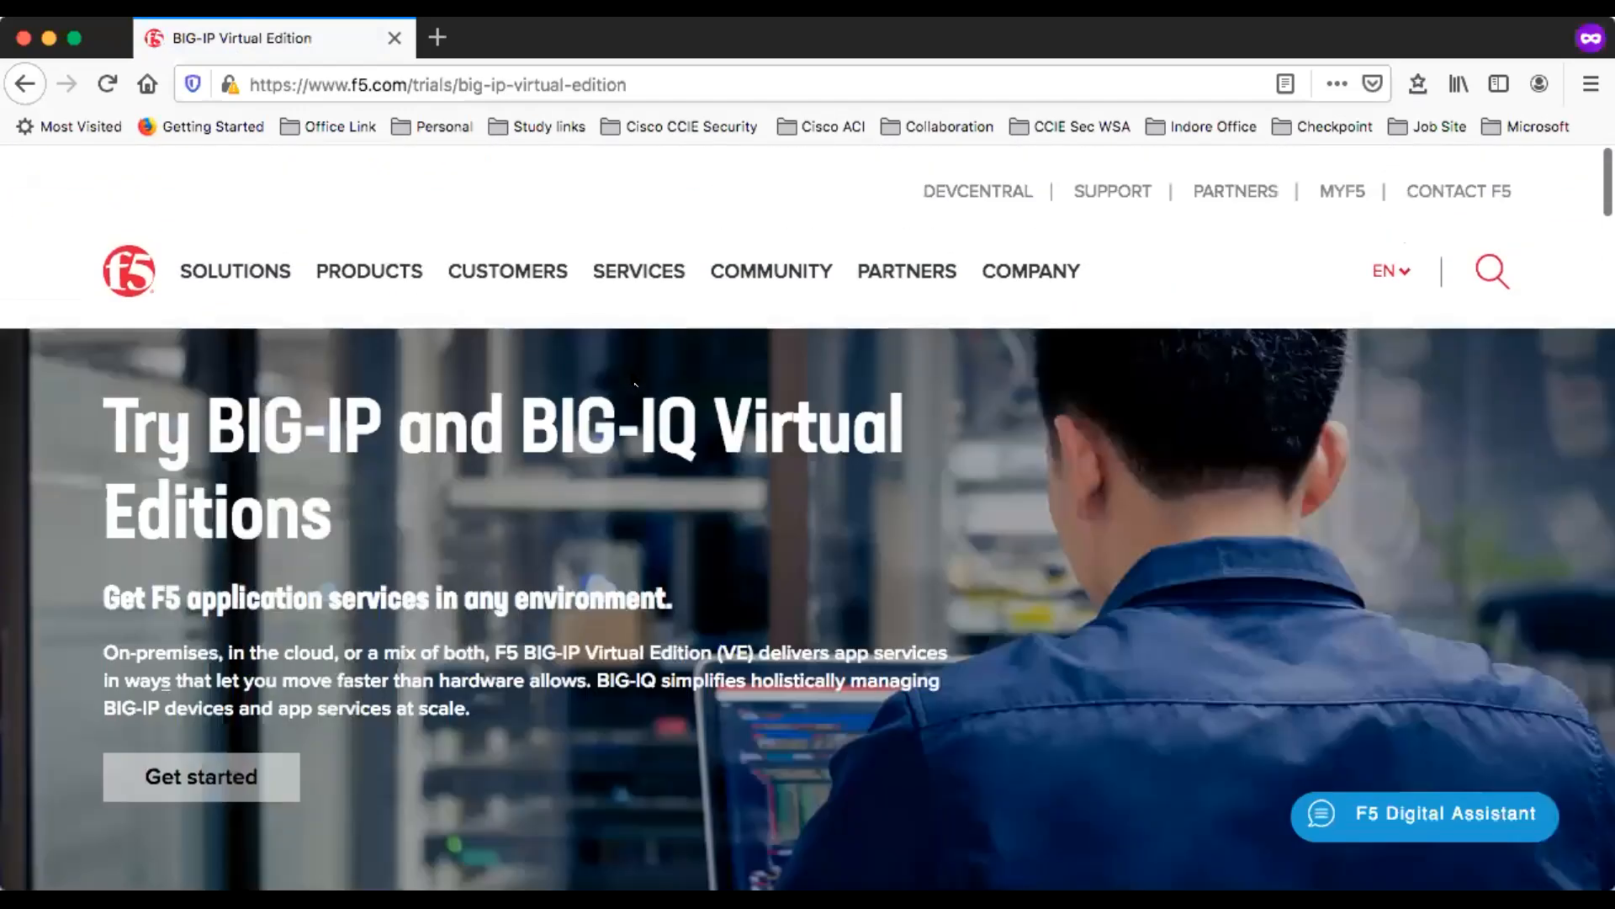
{"action": "scroll", "coordinate": [632, 379], "scroll_direction": "down", "scroll_amount": 10}
{"action": "scroll", "coordinate": [633, 378], "scroll_direction": "down", "scroll_amount": 15}
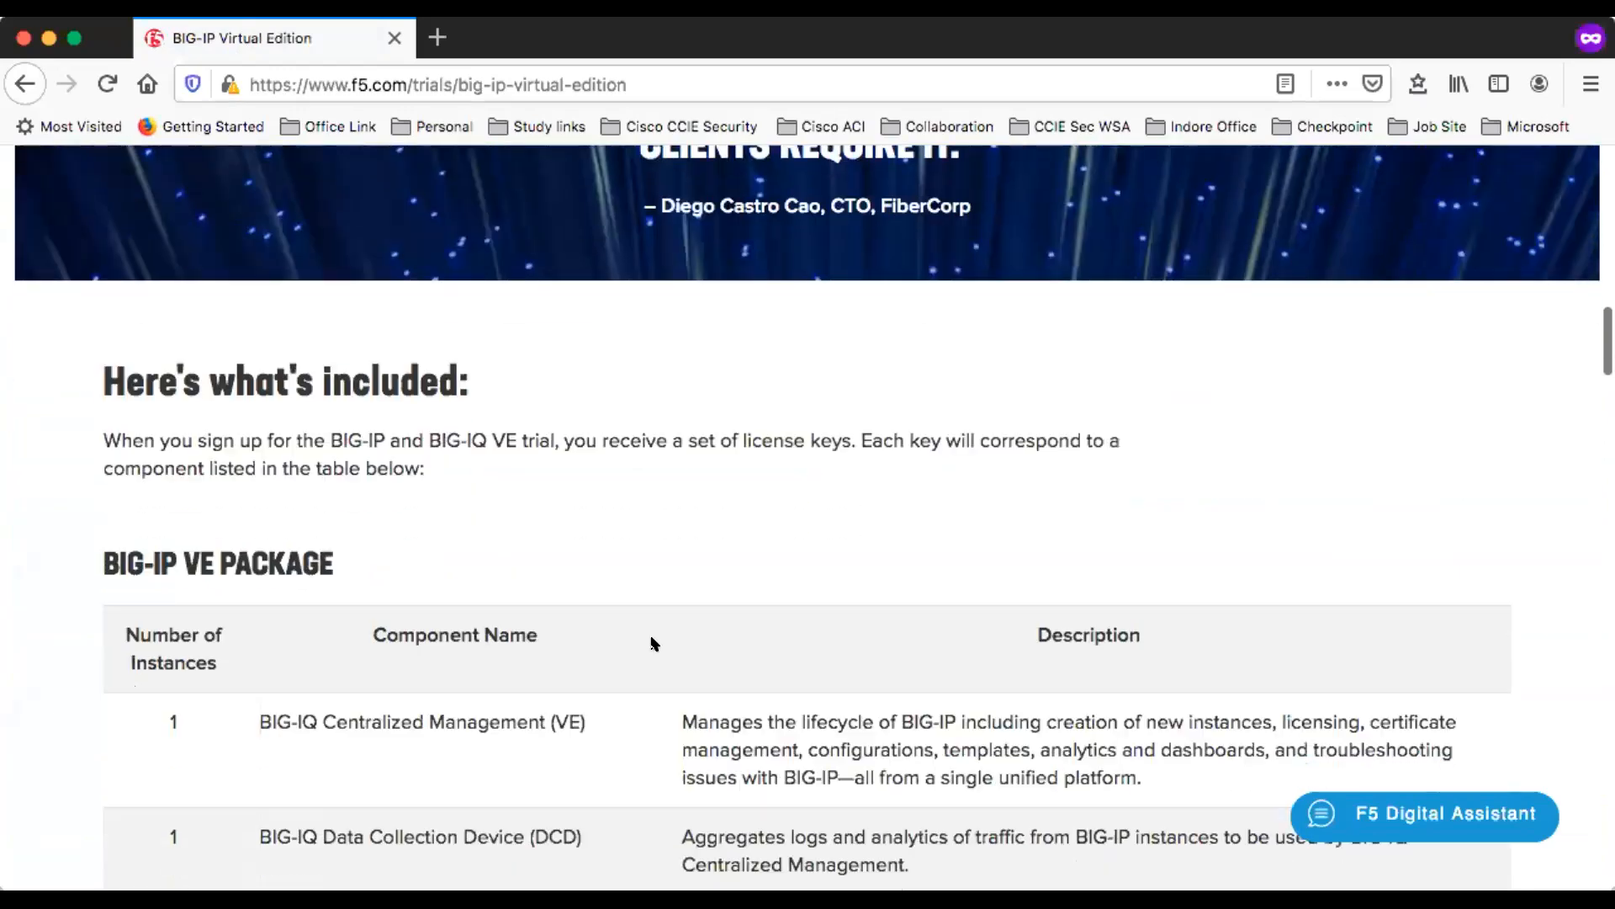
{"action": "scroll", "coordinate": [653, 644], "scroll_direction": "down", "scroll_amount": 15}
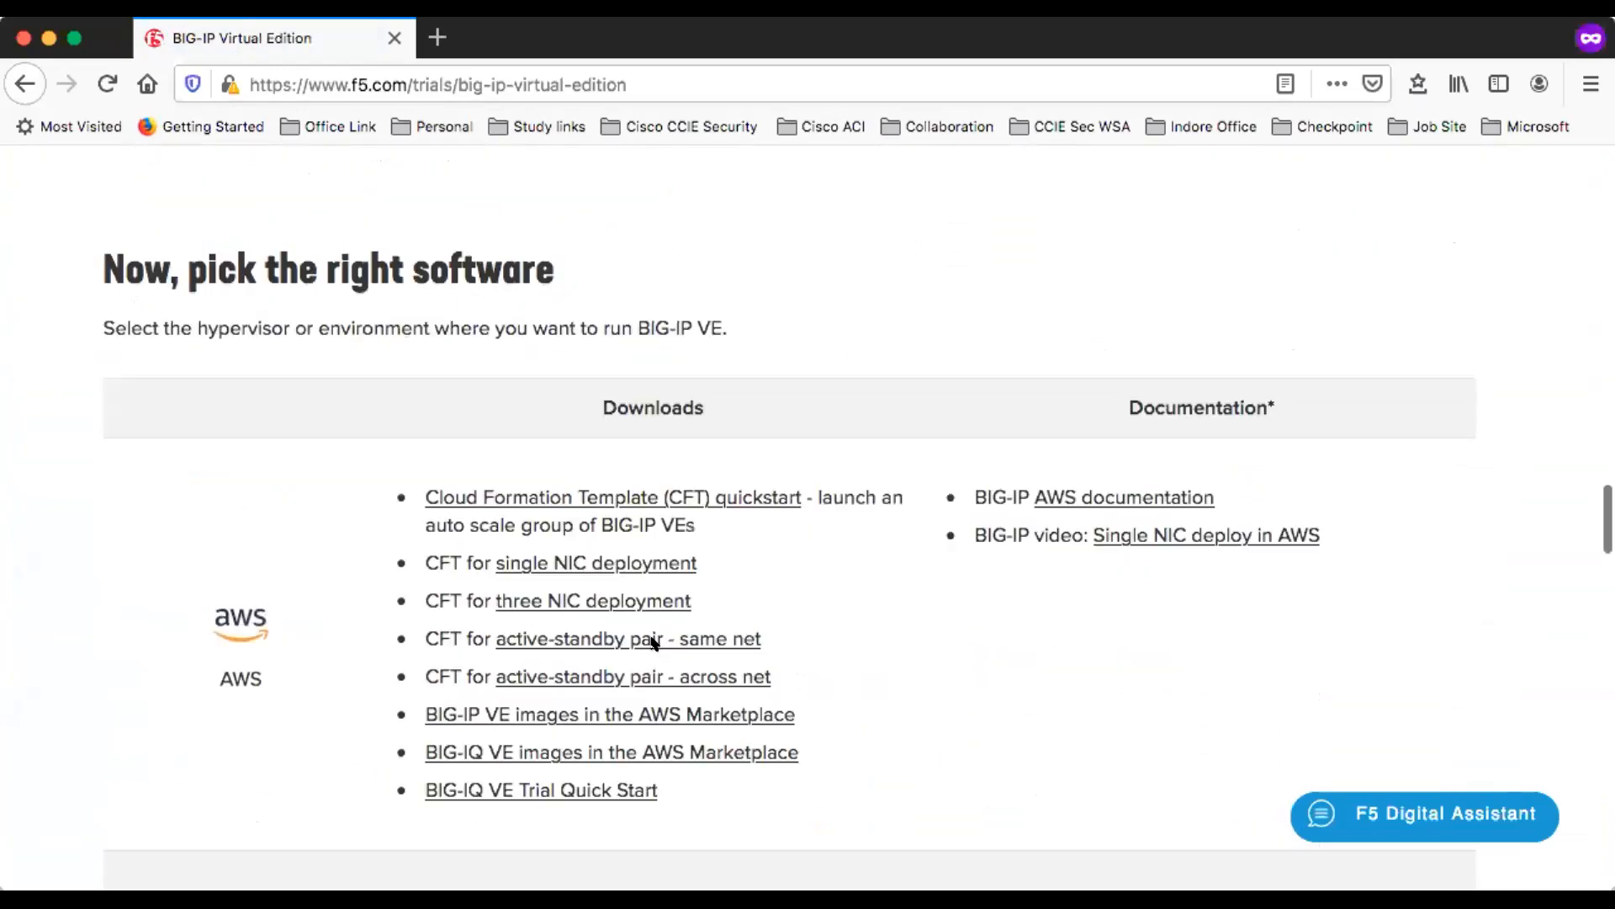
{"action": "scroll", "coordinate": [648, 646], "scroll_direction": "down", "scroll_amount": 3}
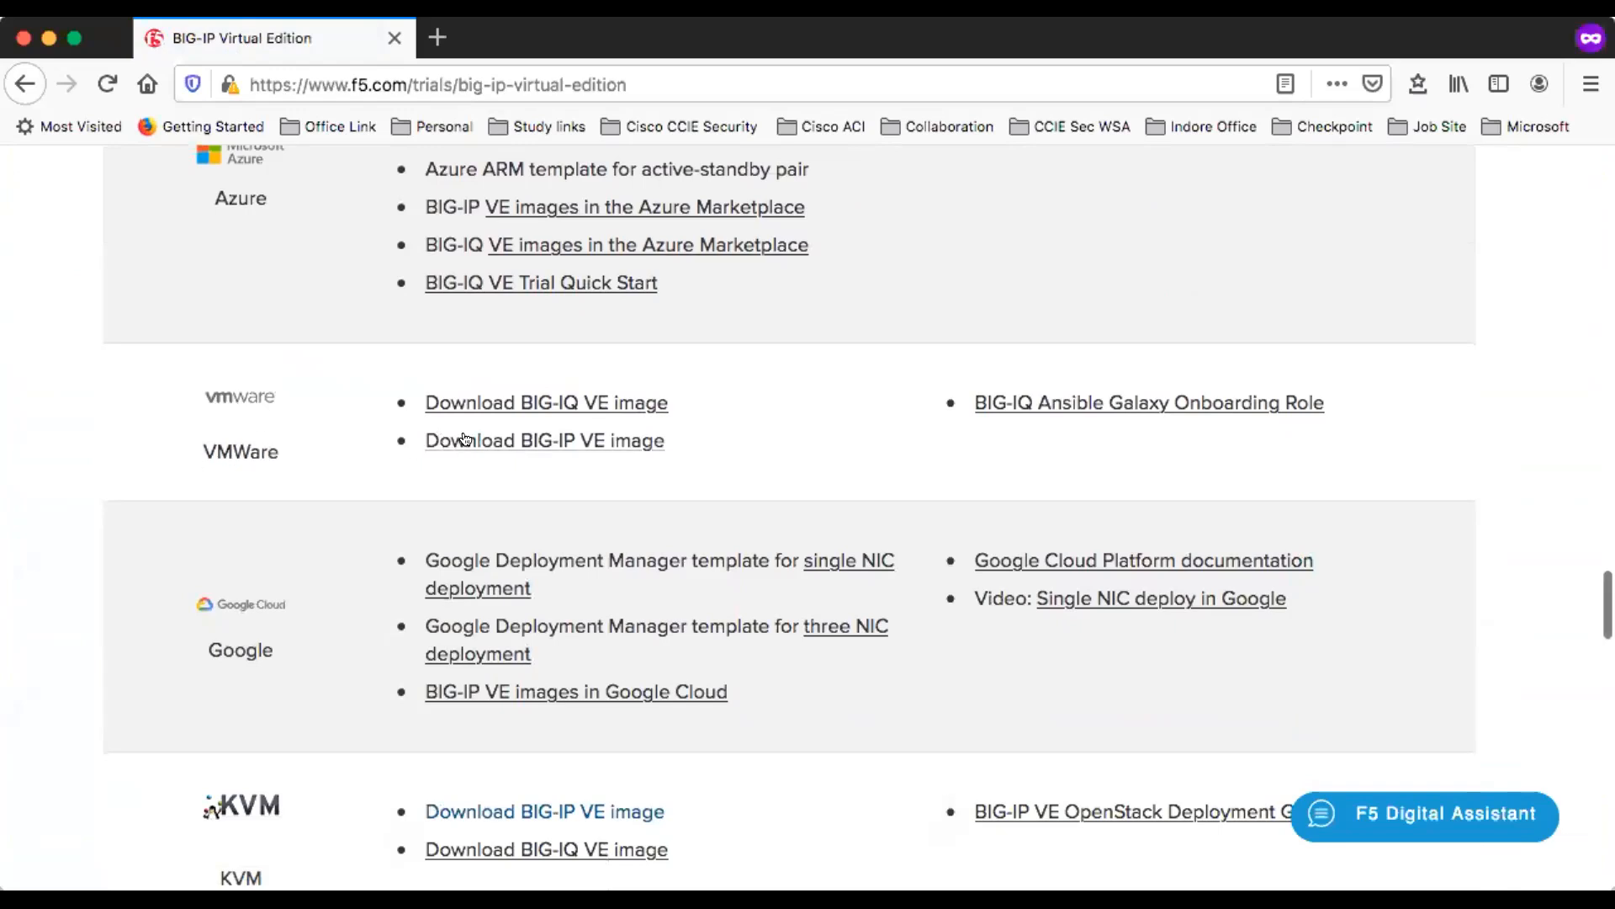
{"action": "right_click", "coordinate": [524, 442]}
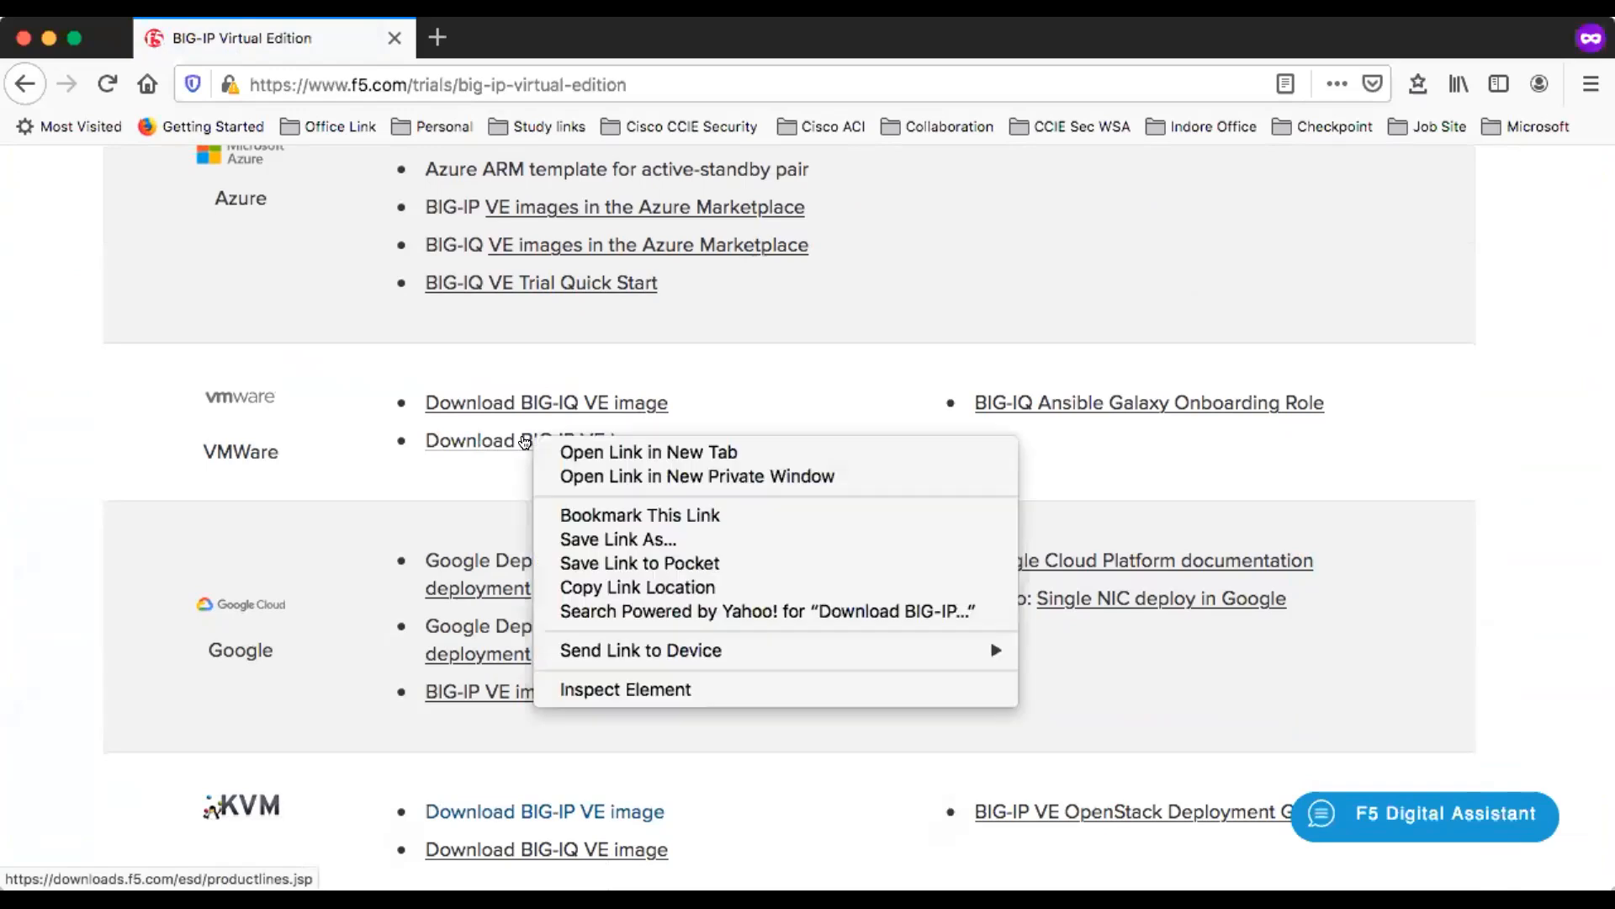
{"action": "left_click", "coordinate": [595, 455]}
{"action": "left_click", "coordinate": [515, 37]}
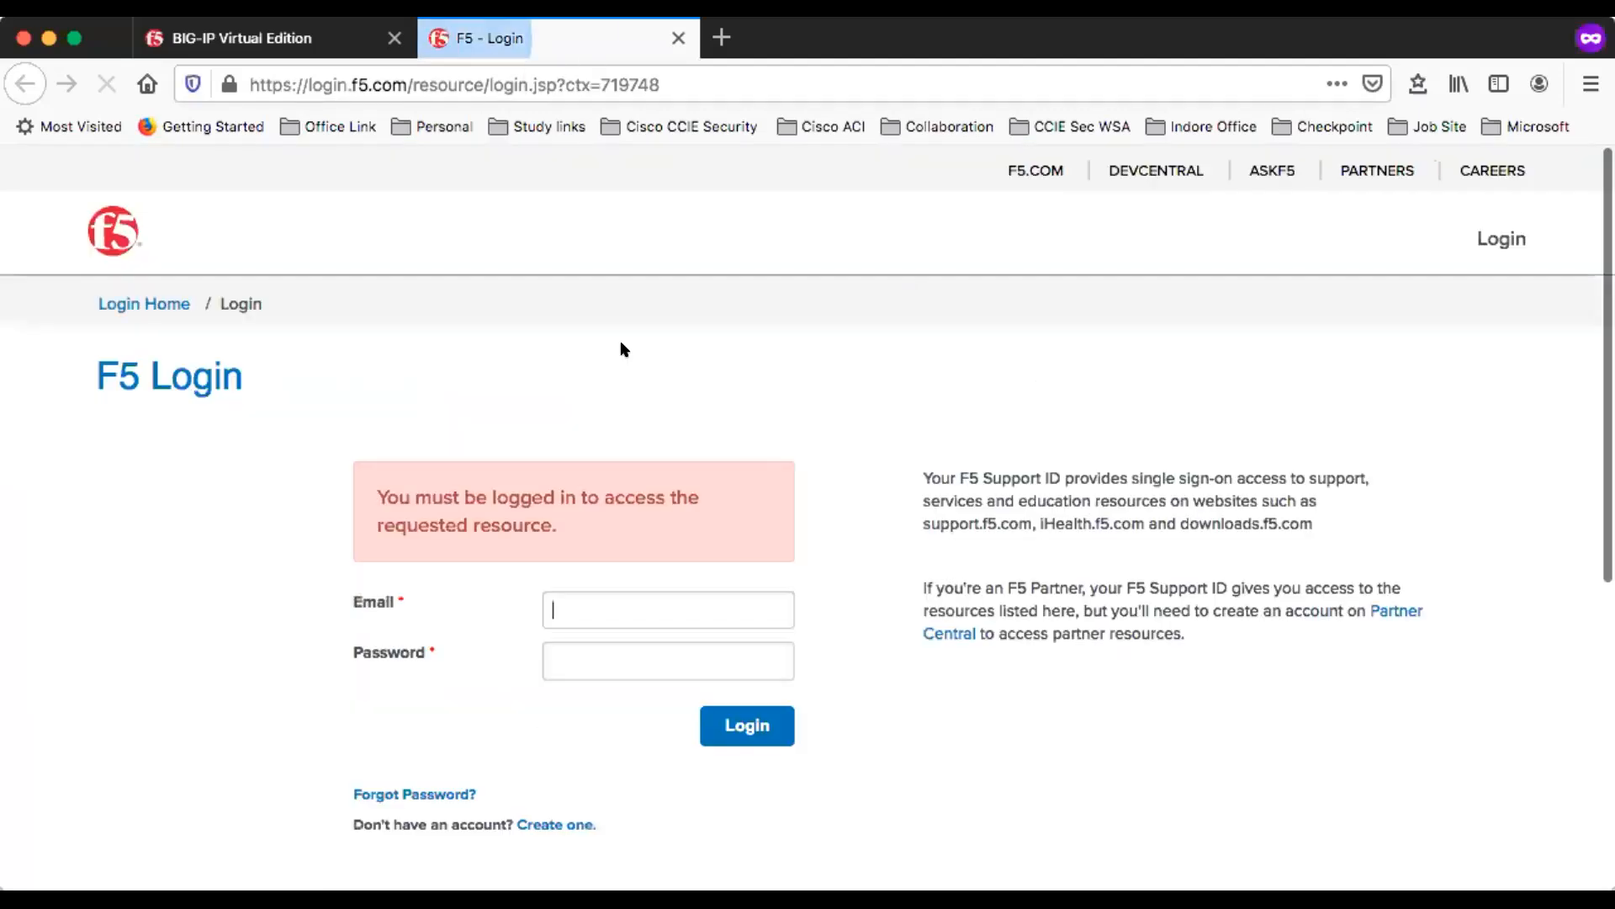
- Sign in to the F5 downloads site with the account e-mail and password
{"action": "left_click", "coordinate": [623, 608]}
{"action": "left_click", "coordinate": [636, 650]}
{"action": "left_click", "coordinate": [745, 725]}
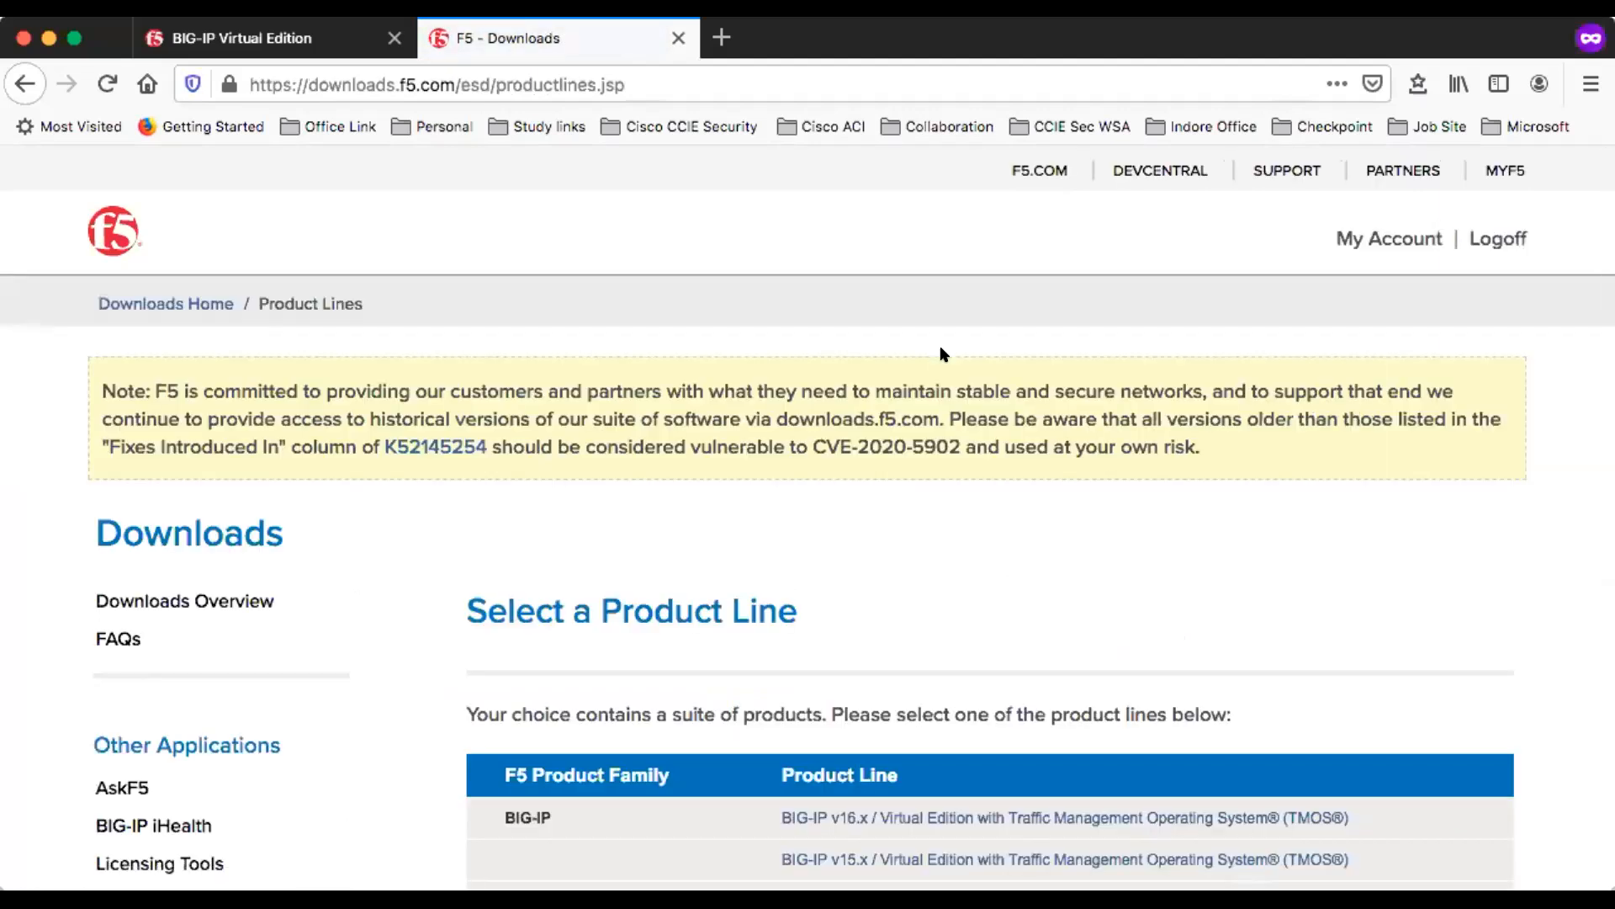
- Choose the BIG-IP v16.x Virtual Edition product line and open its 16.0.0_Virtual-Edition container
{"action": "scroll", "coordinate": [942, 358], "scroll_direction": "down", "scroll_amount": 6}
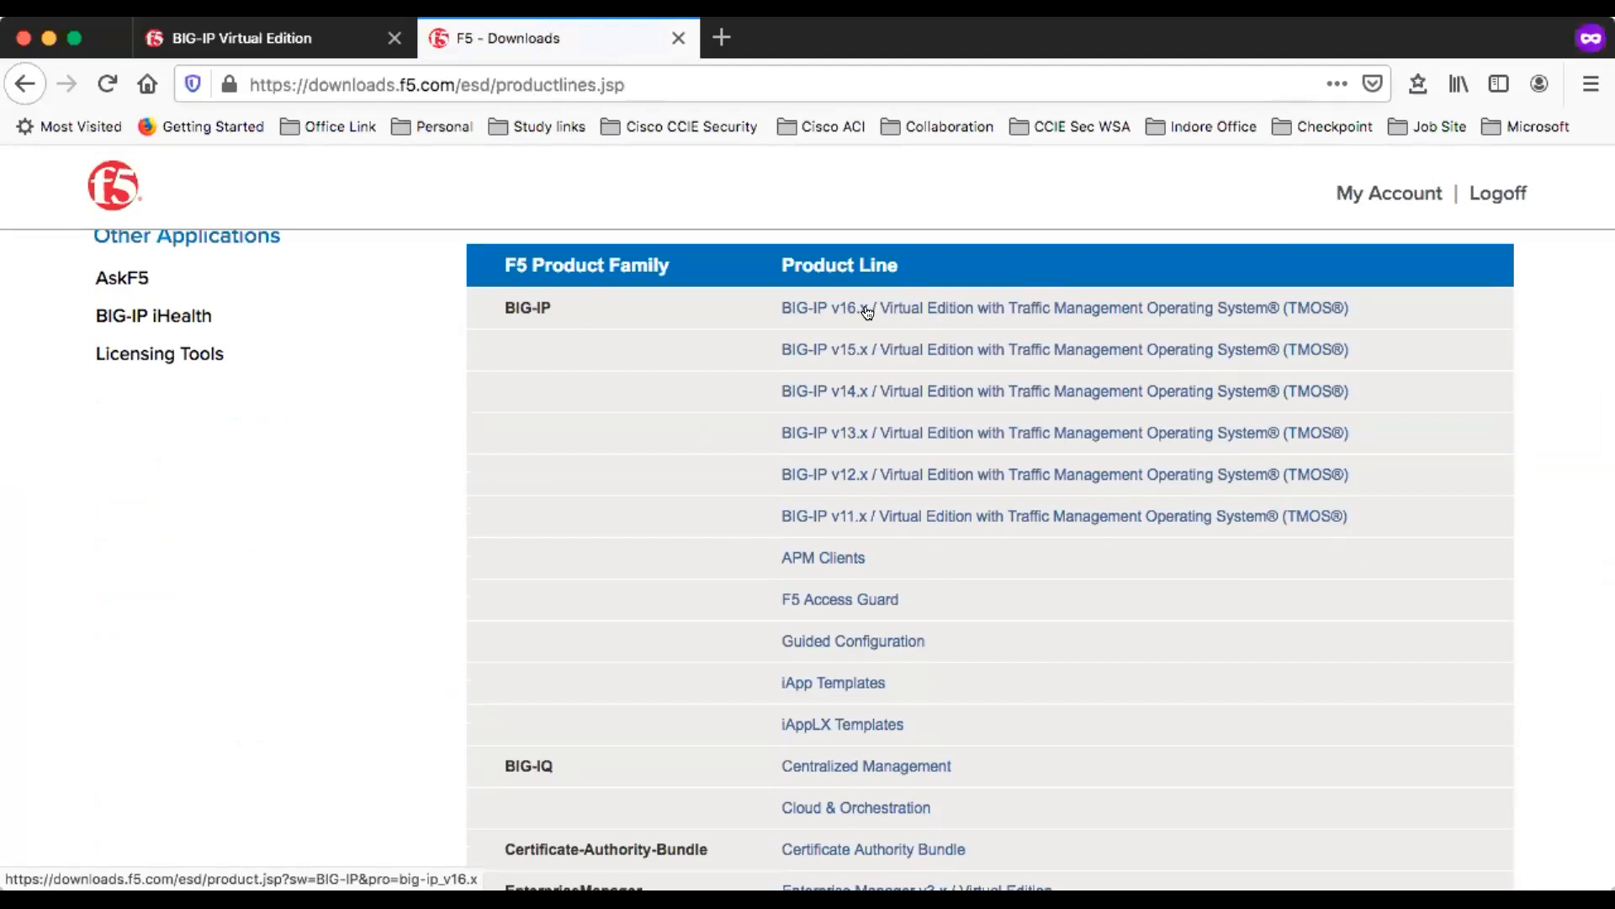
{"action": "left_click", "coordinate": [827, 309]}
{"action": "scroll", "coordinate": [762, 654], "scroll_direction": "down", "scroll_amount": 10}
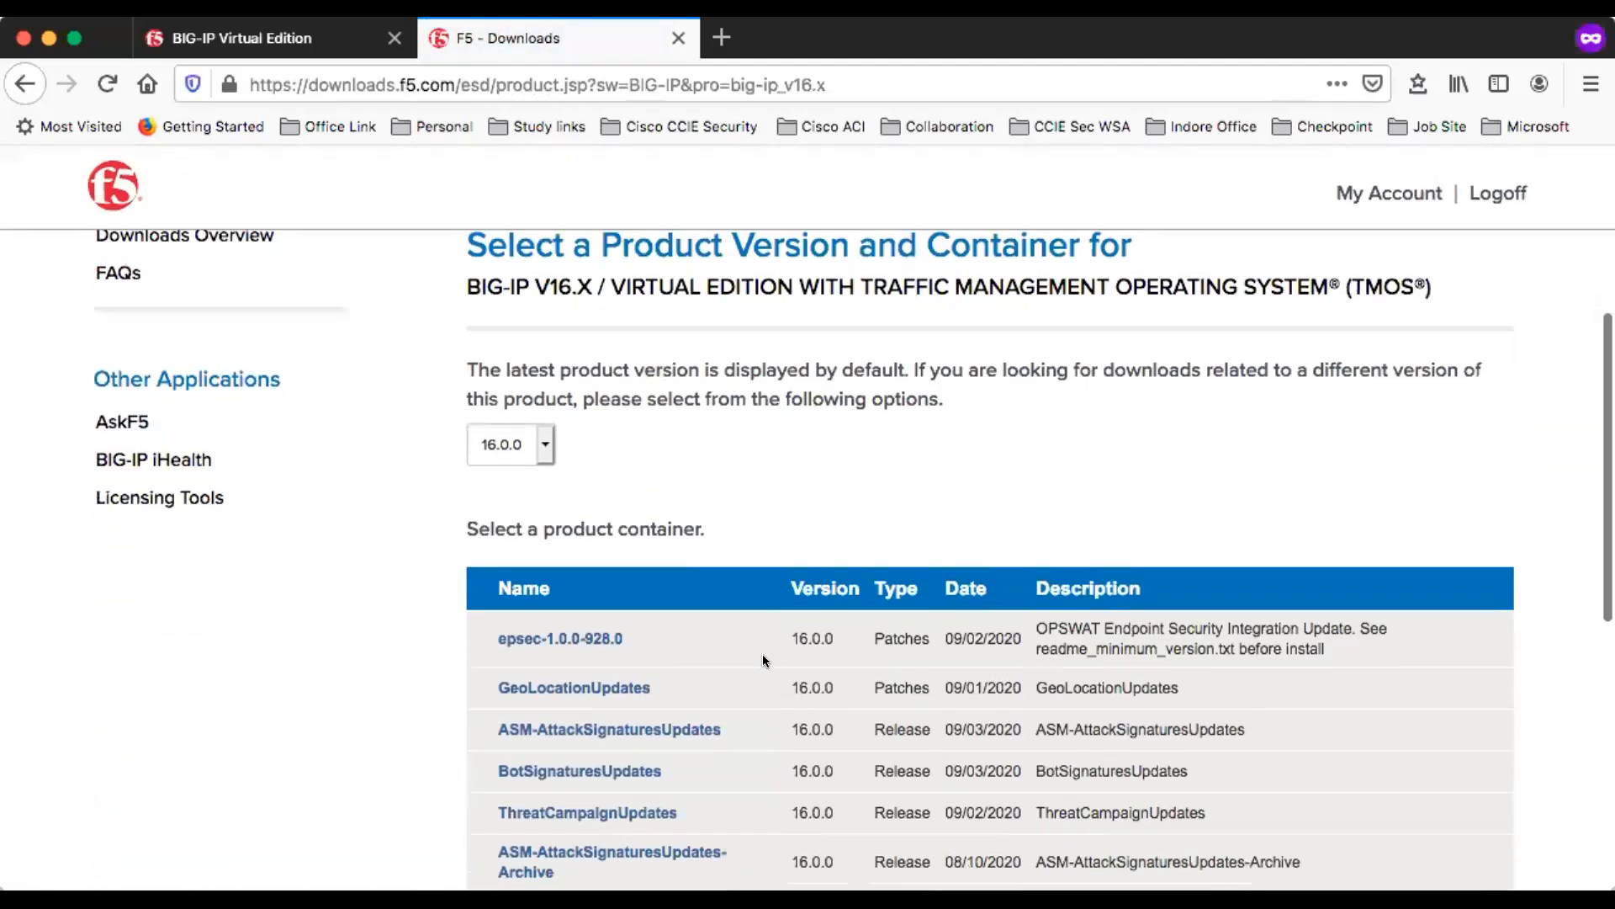
{"action": "scroll", "coordinate": [762, 654], "scroll_direction": "up", "scroll_amount": 1}
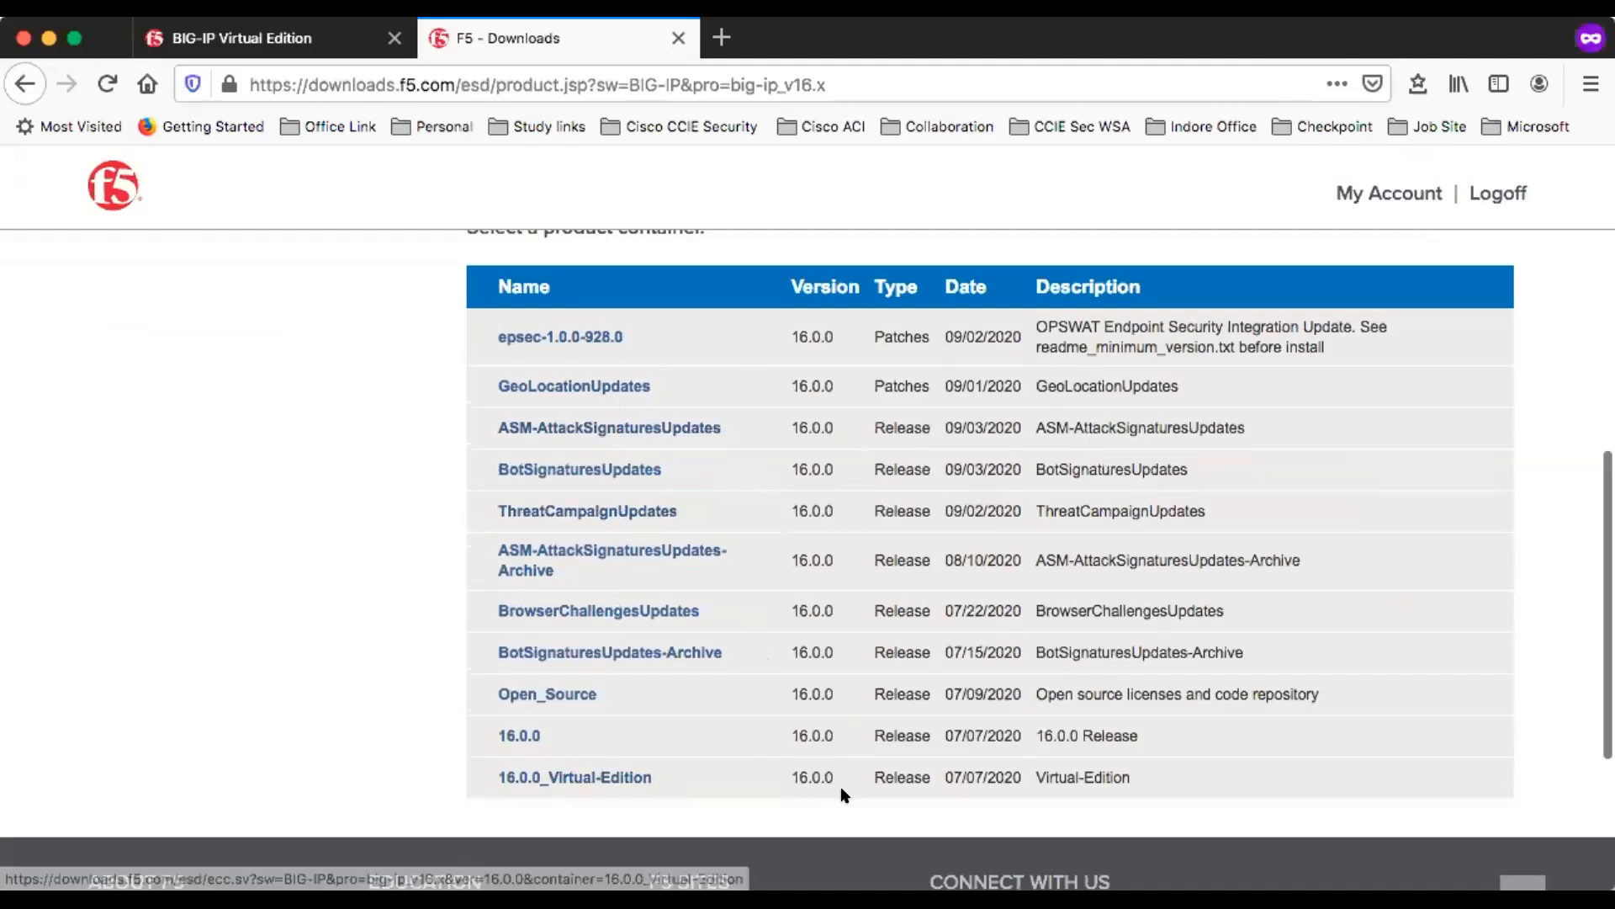
{"action": "left_click", "coordinate": [581, 778]}
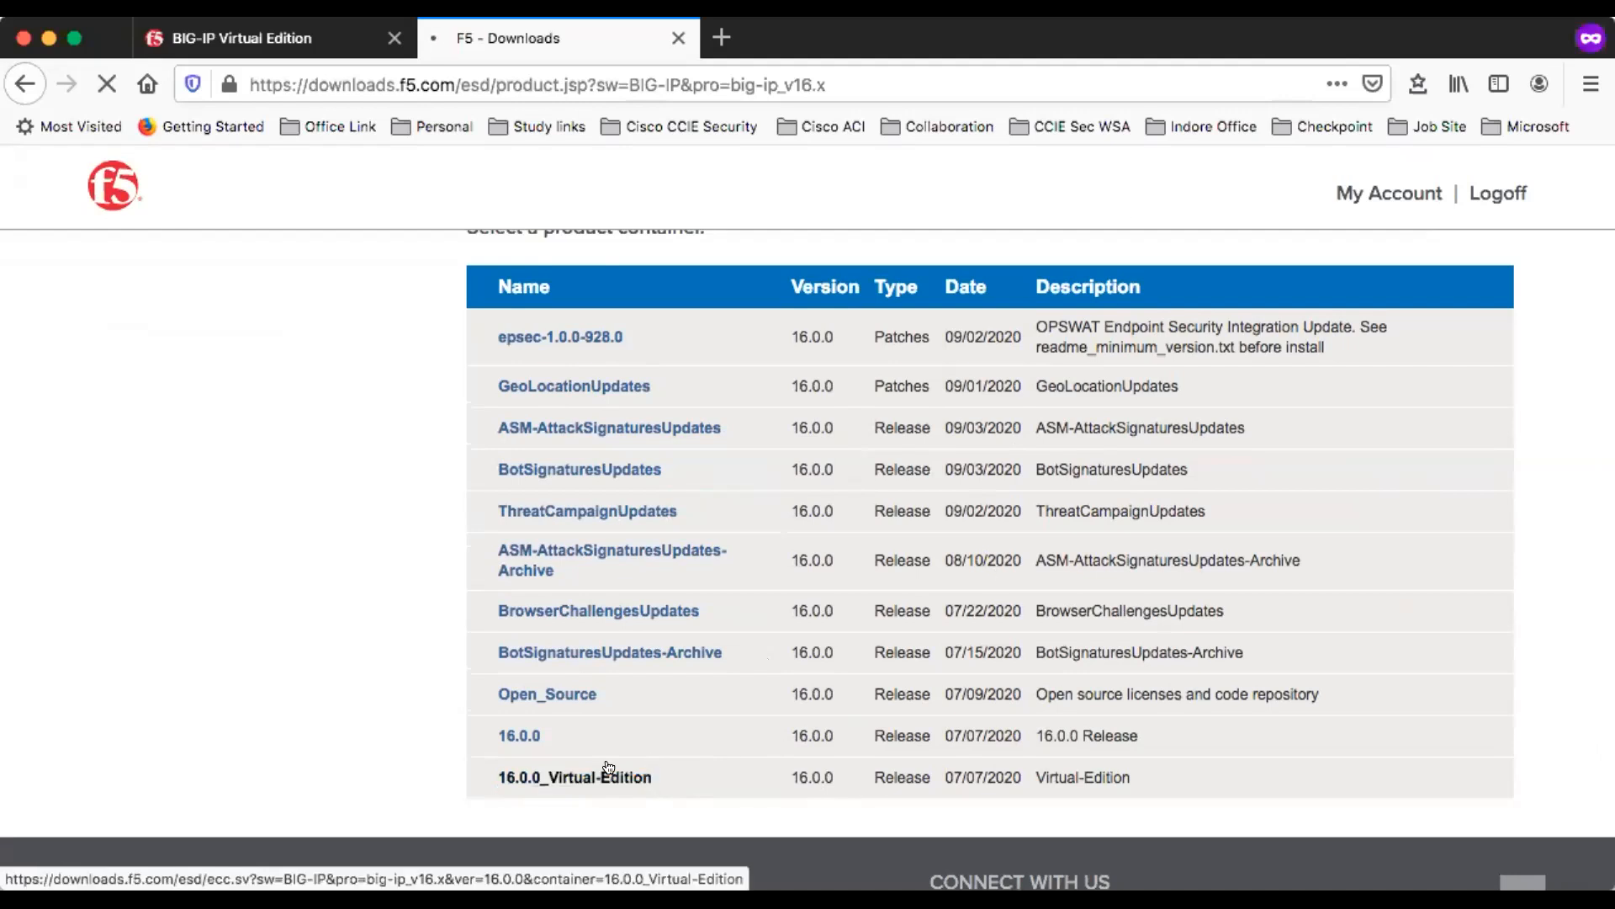
- Go through the end user software license and accept its terms
{"action": "scroll", "coordinate": [840, 659], "scroll_direction": "down", "scroll_amount": 10}
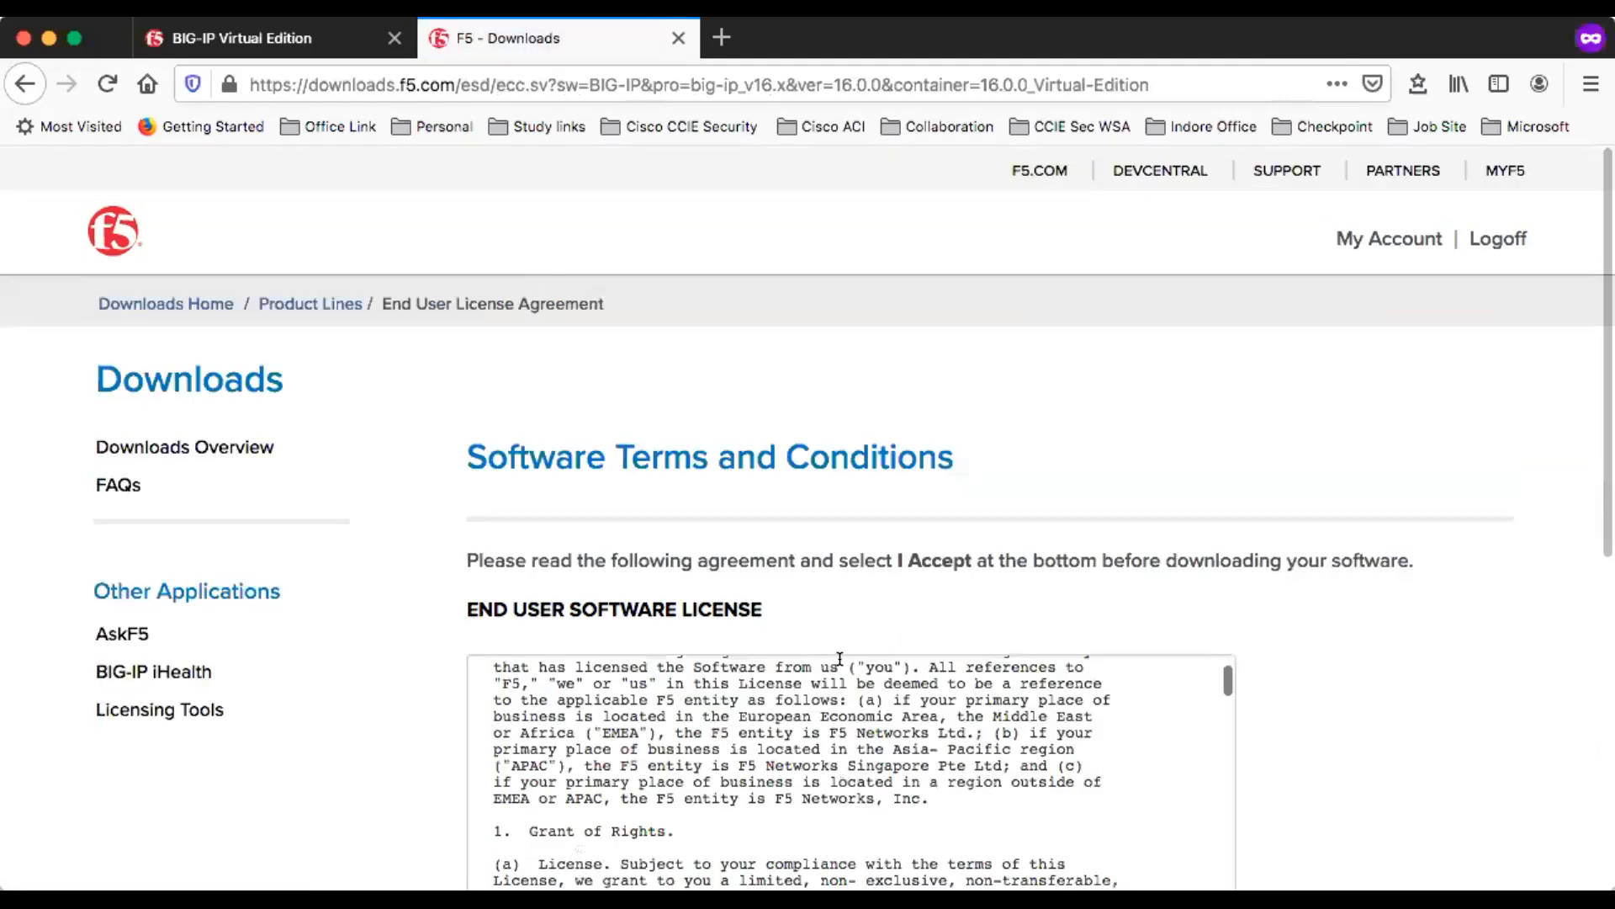
{"action": "scroll", "coordinate": [839, 659], "scroll_direction": "down", "scroll_amount": 5}
{"action": "scroll", "coordinate": [858, 551], "scroll_direction": "down", "scroll_amount": 5}
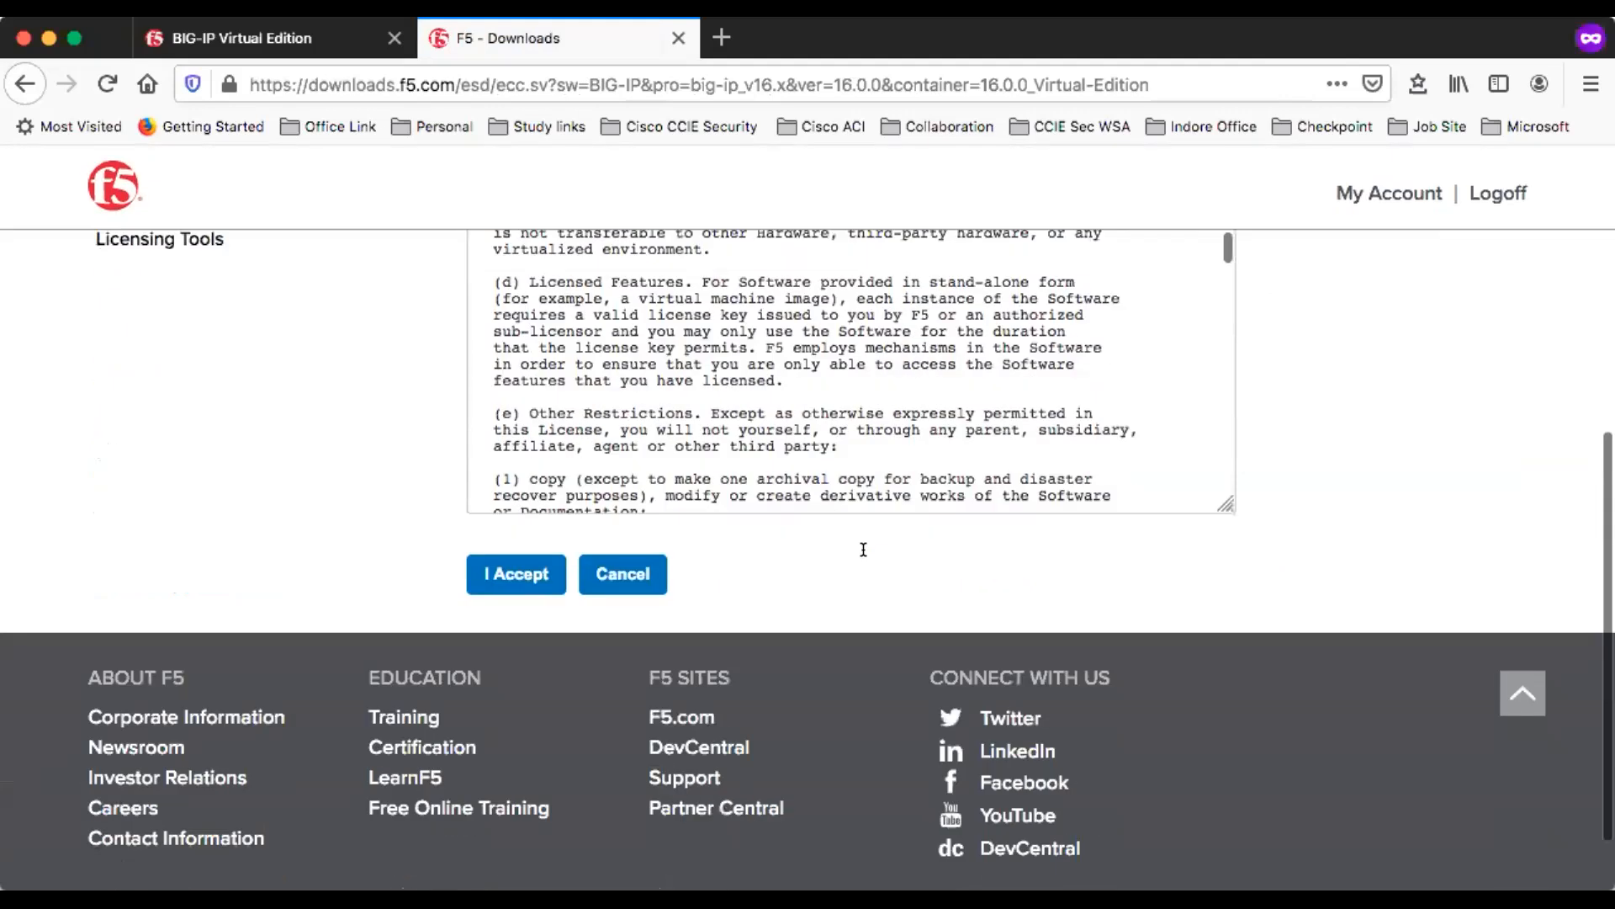
{"action": "left_click", "coordinate": [470, 486]}
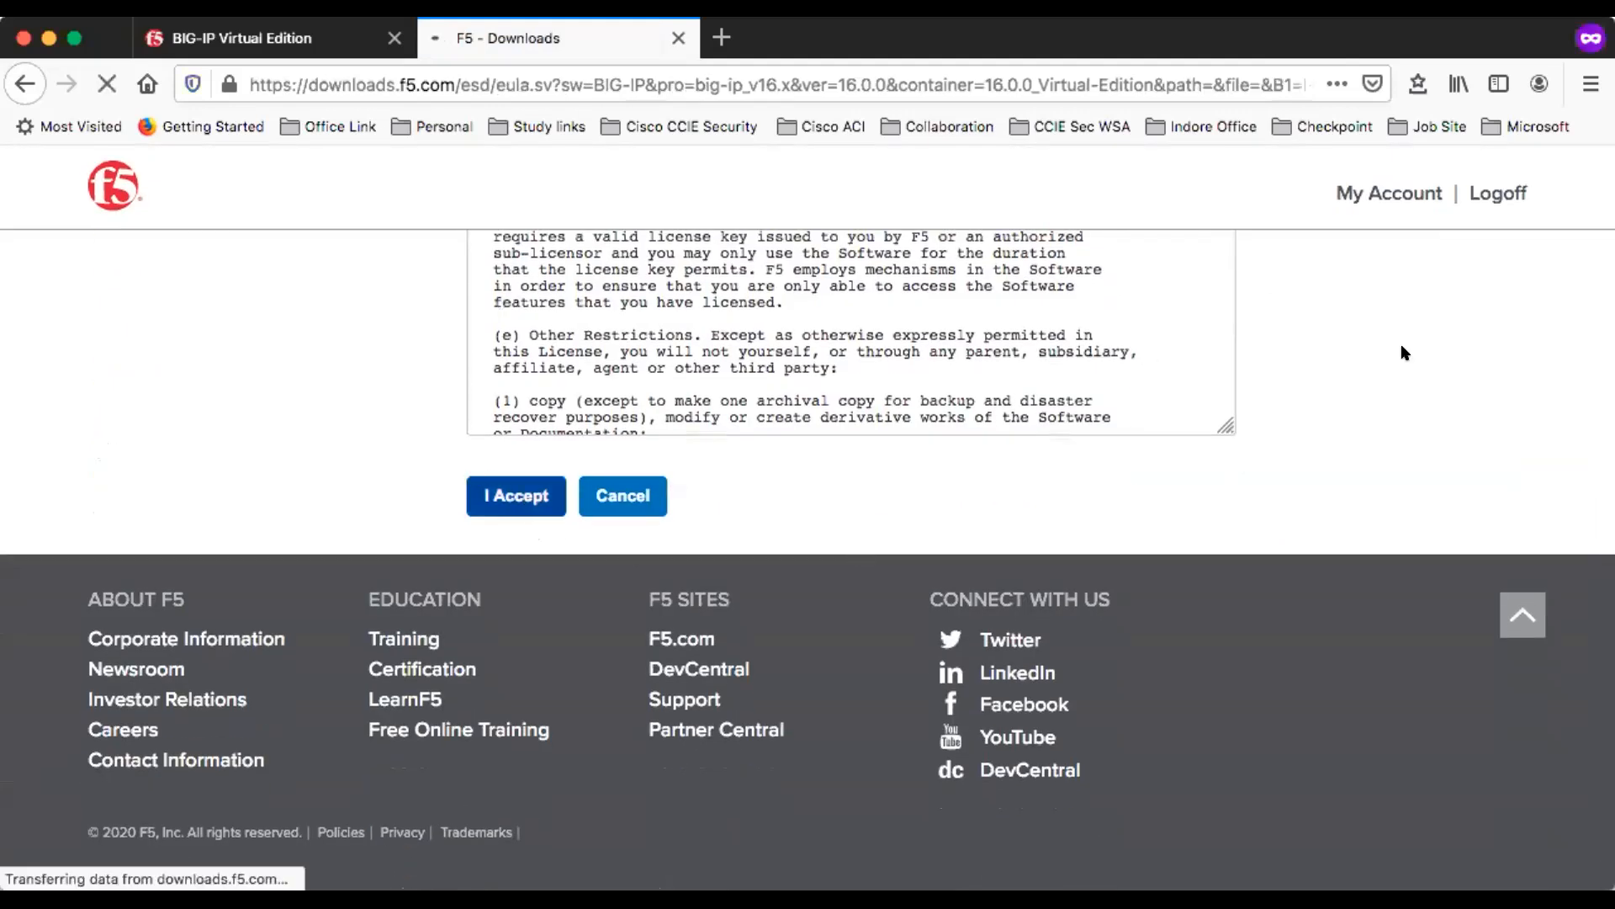
- Look through the 16.0.0 image files and select BIGIP-16.0.0-0.0.12.ALL-vmware.ova for VMware ESX/i Server
{"action": "scroll", "coordinate": [842, 658], "scroll_direction": "down", "scroll_amount": 3}
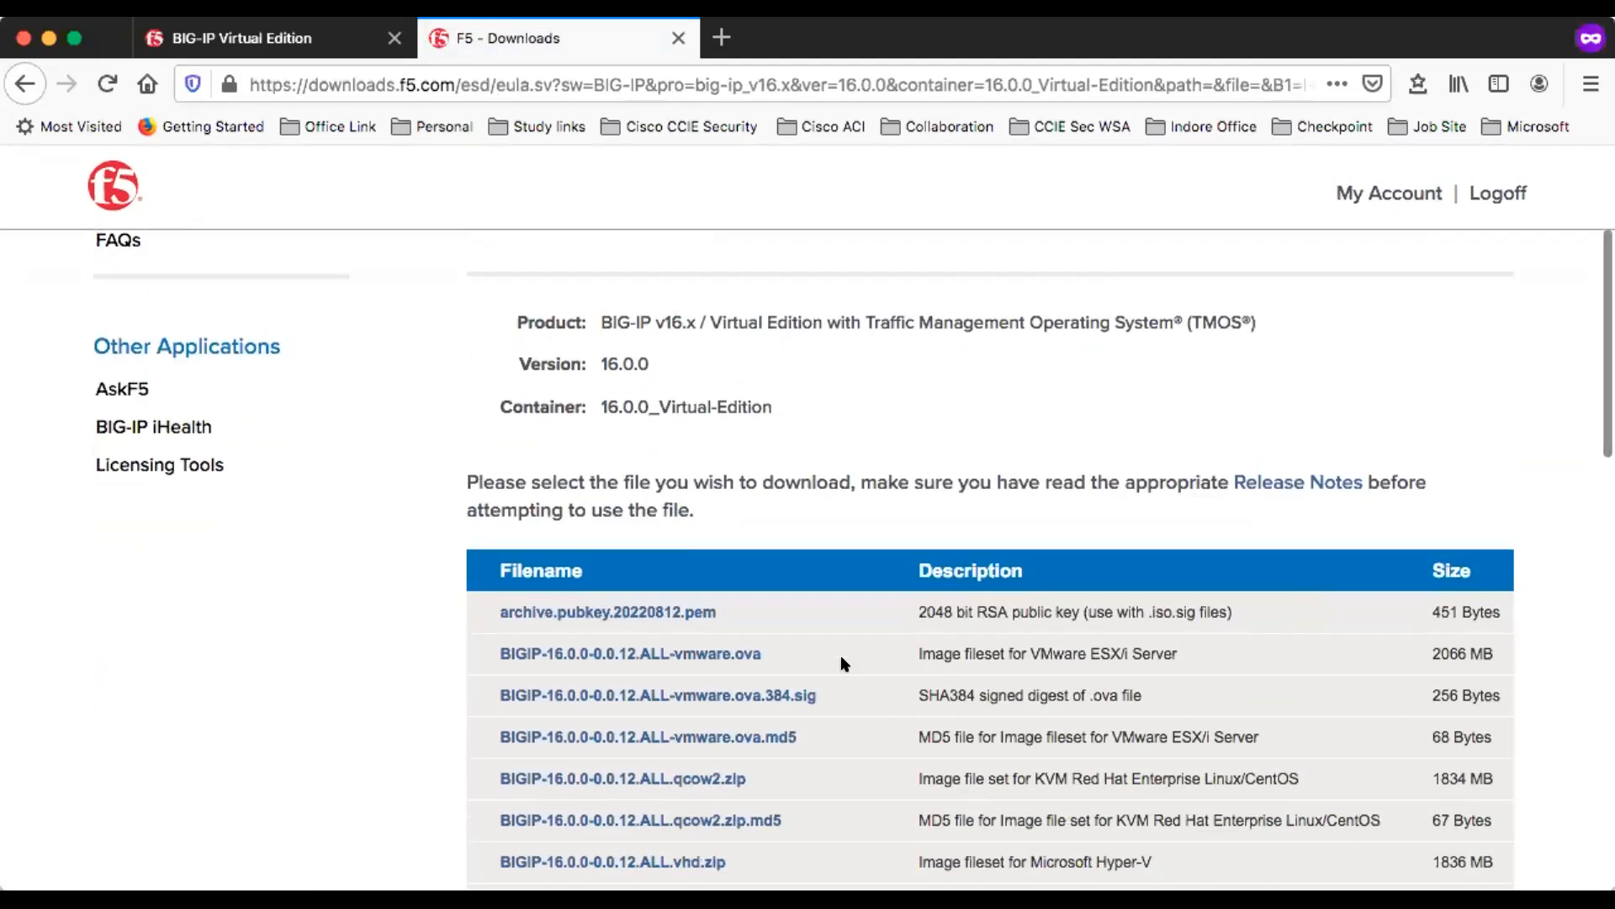
{"action": "scroll", "coordinate": [841, 658], "scroll_direction": "down", "scroll_amount": 3}
{"action": "scroll", "coordinate": [842, 663], "scroll_direction": "down", "scroll_amount": 3}
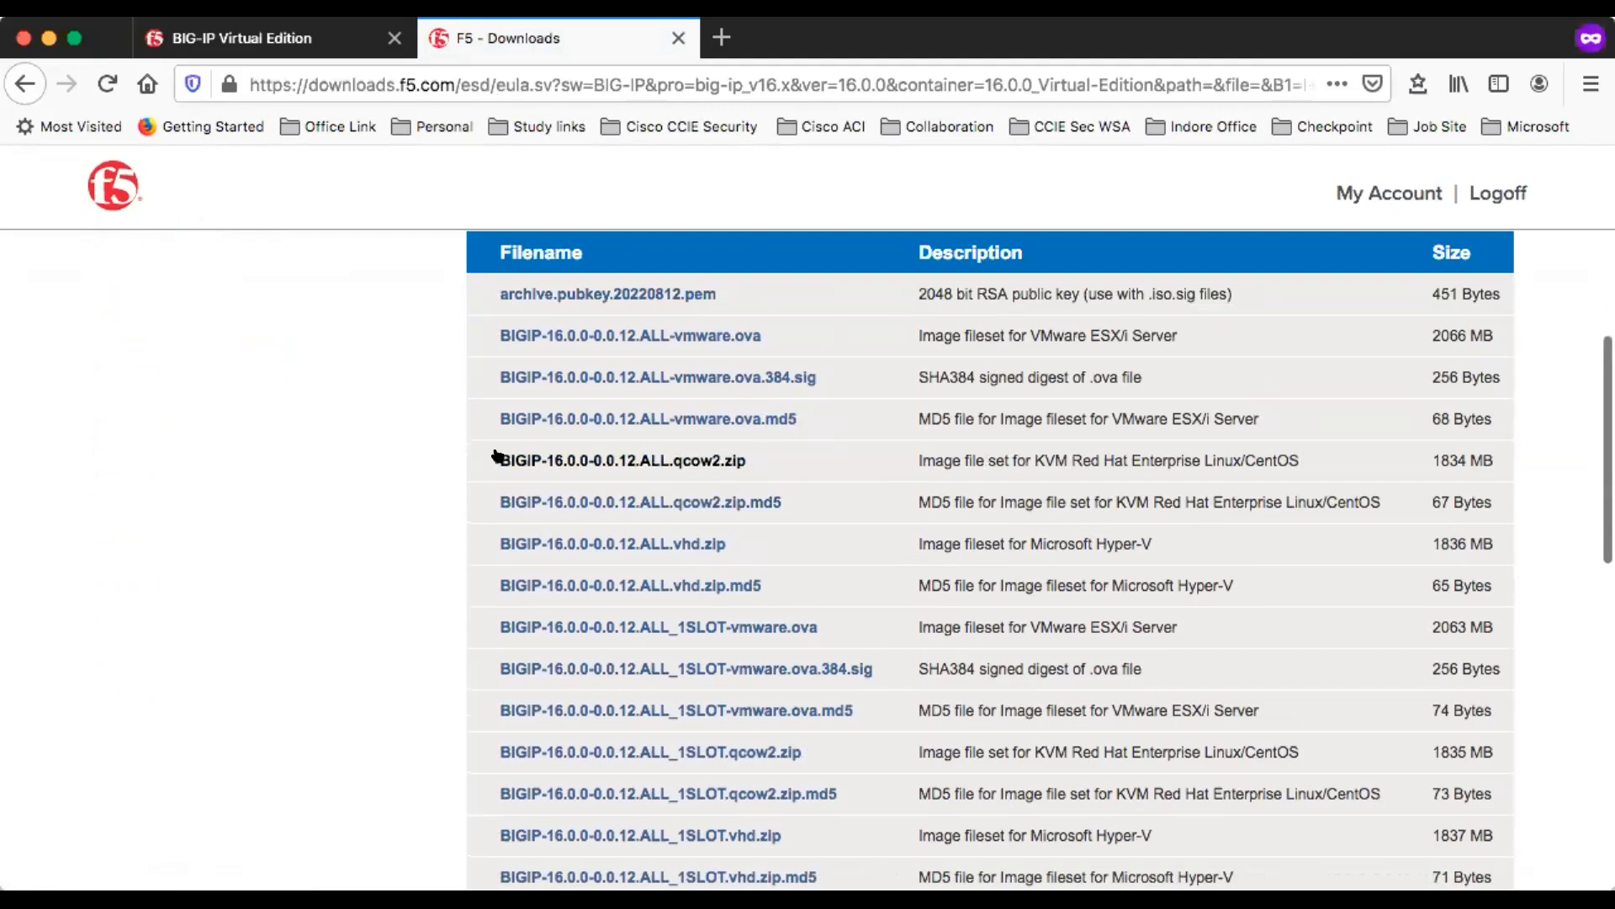
{"action": "left_click", "coordinate": [605, 459]}
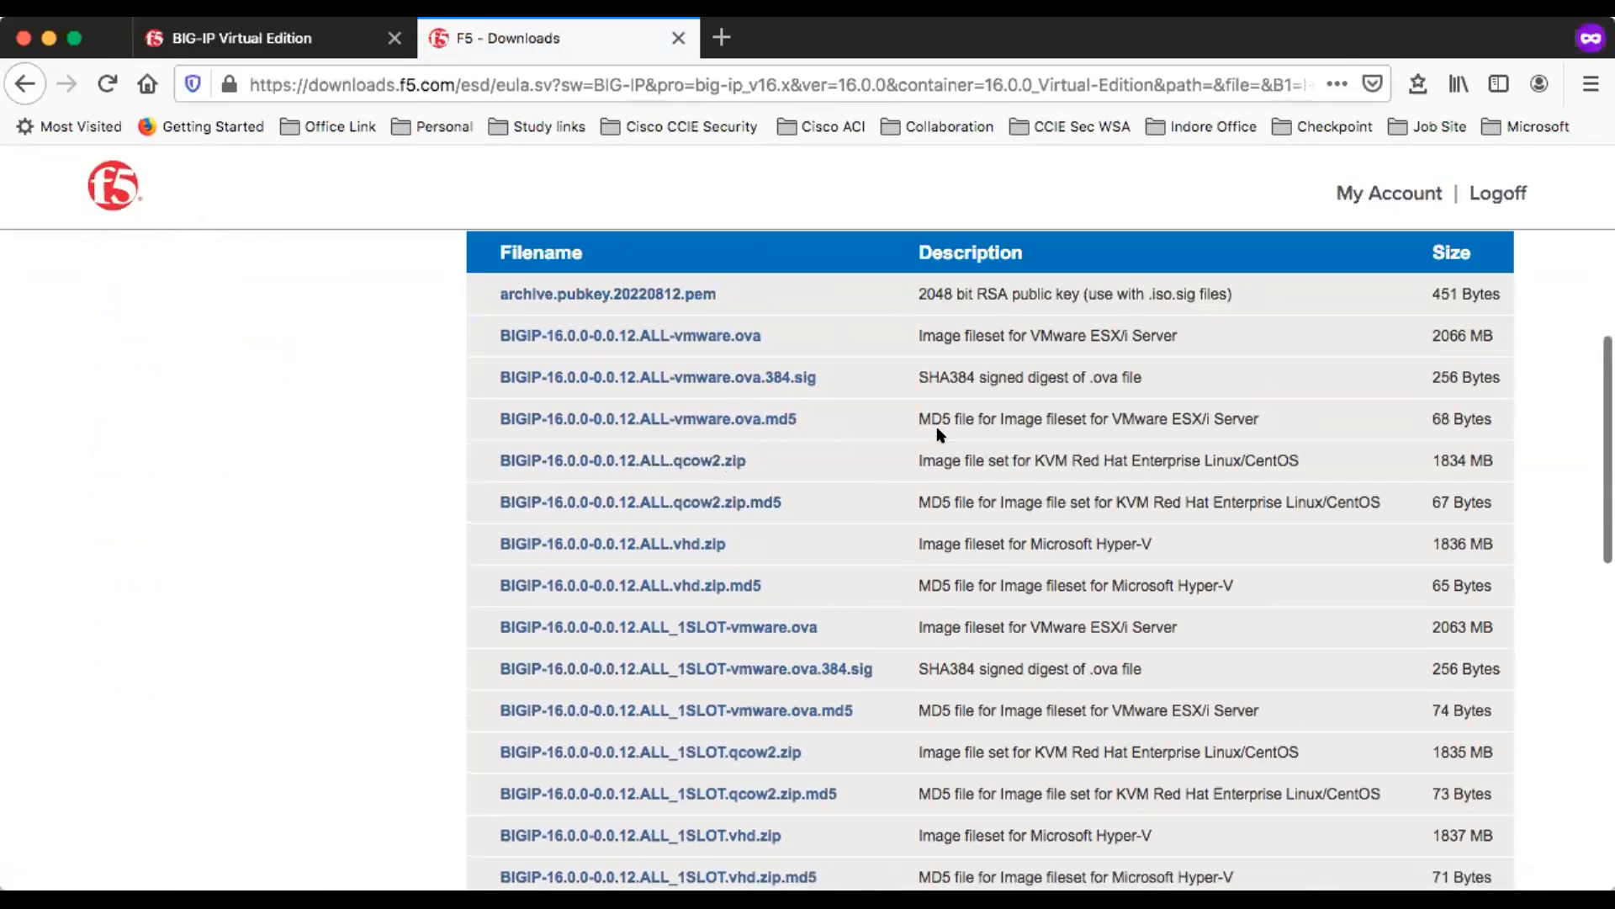
{"action": "scroll", "coordinate": [841, 504], "scroll_direction": "up", "scroll_amount": 1}
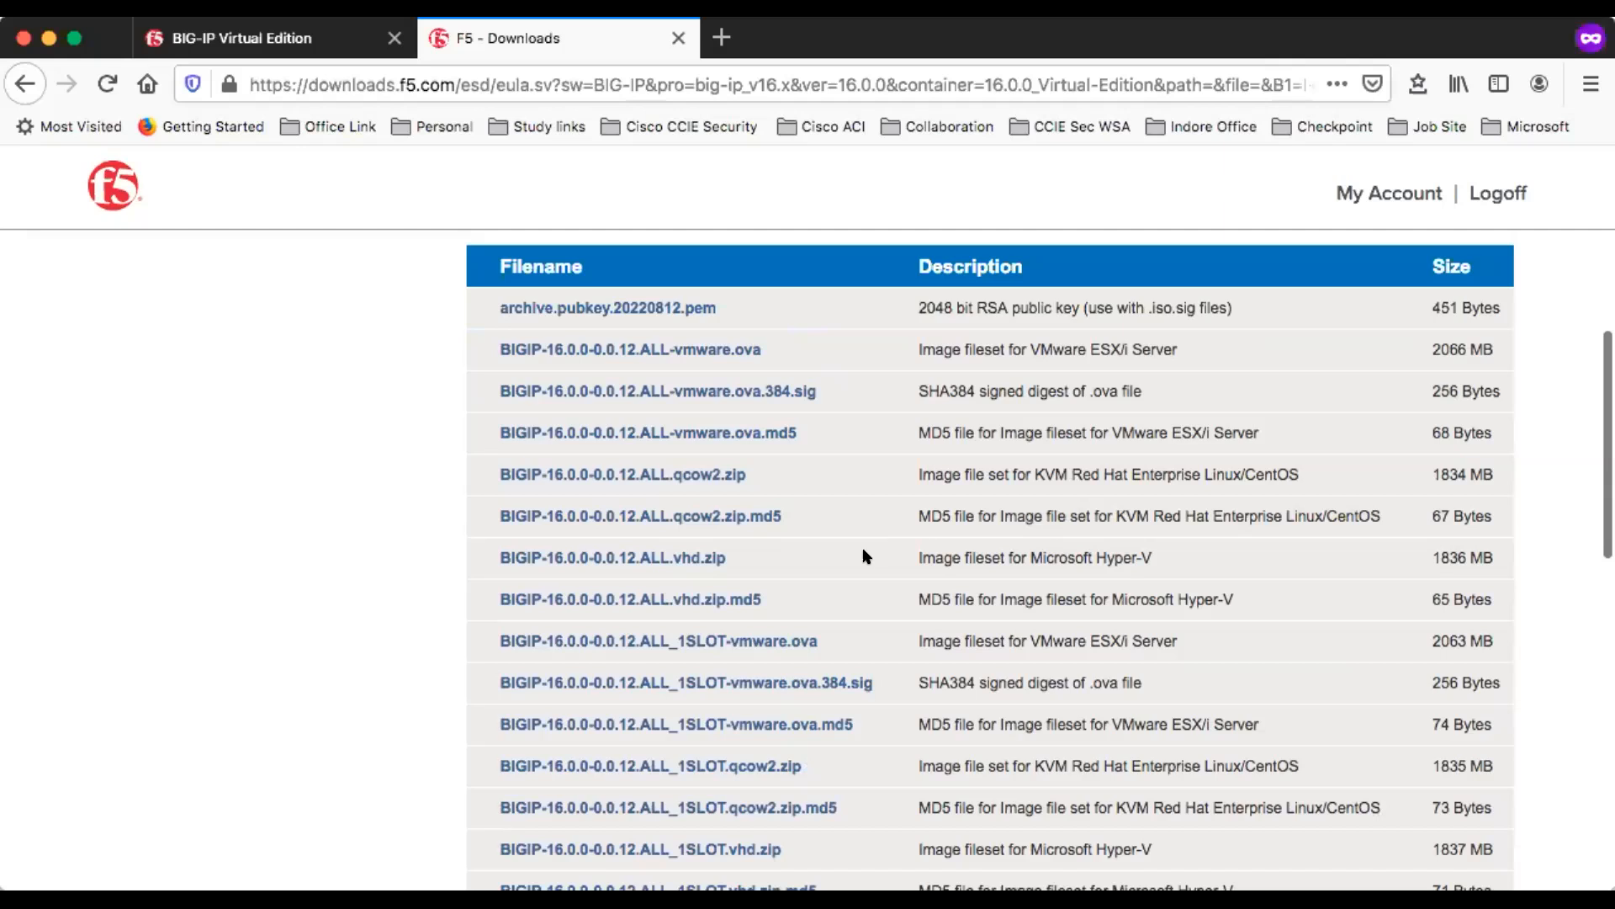
{"action": "scroll", "coordinate": [858, 554], "scroll_direction": "down", "scroll_amount": 1}
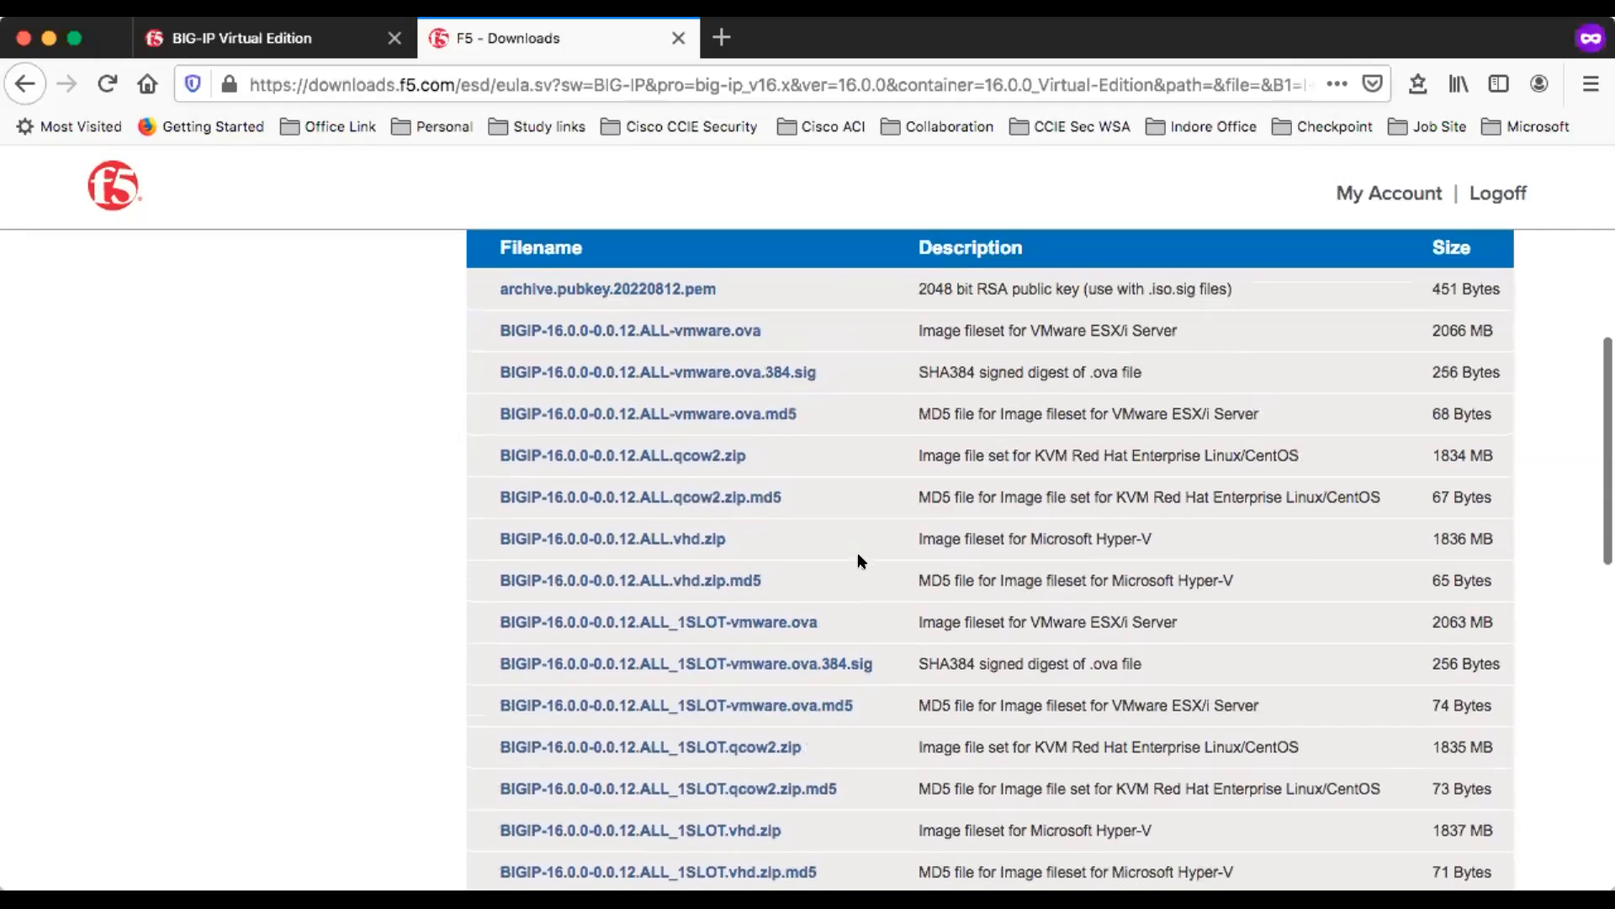
{"action": "scroll", "coordinate": [858, 555], "scroll_direction": "up", "scroll_amount": 1}
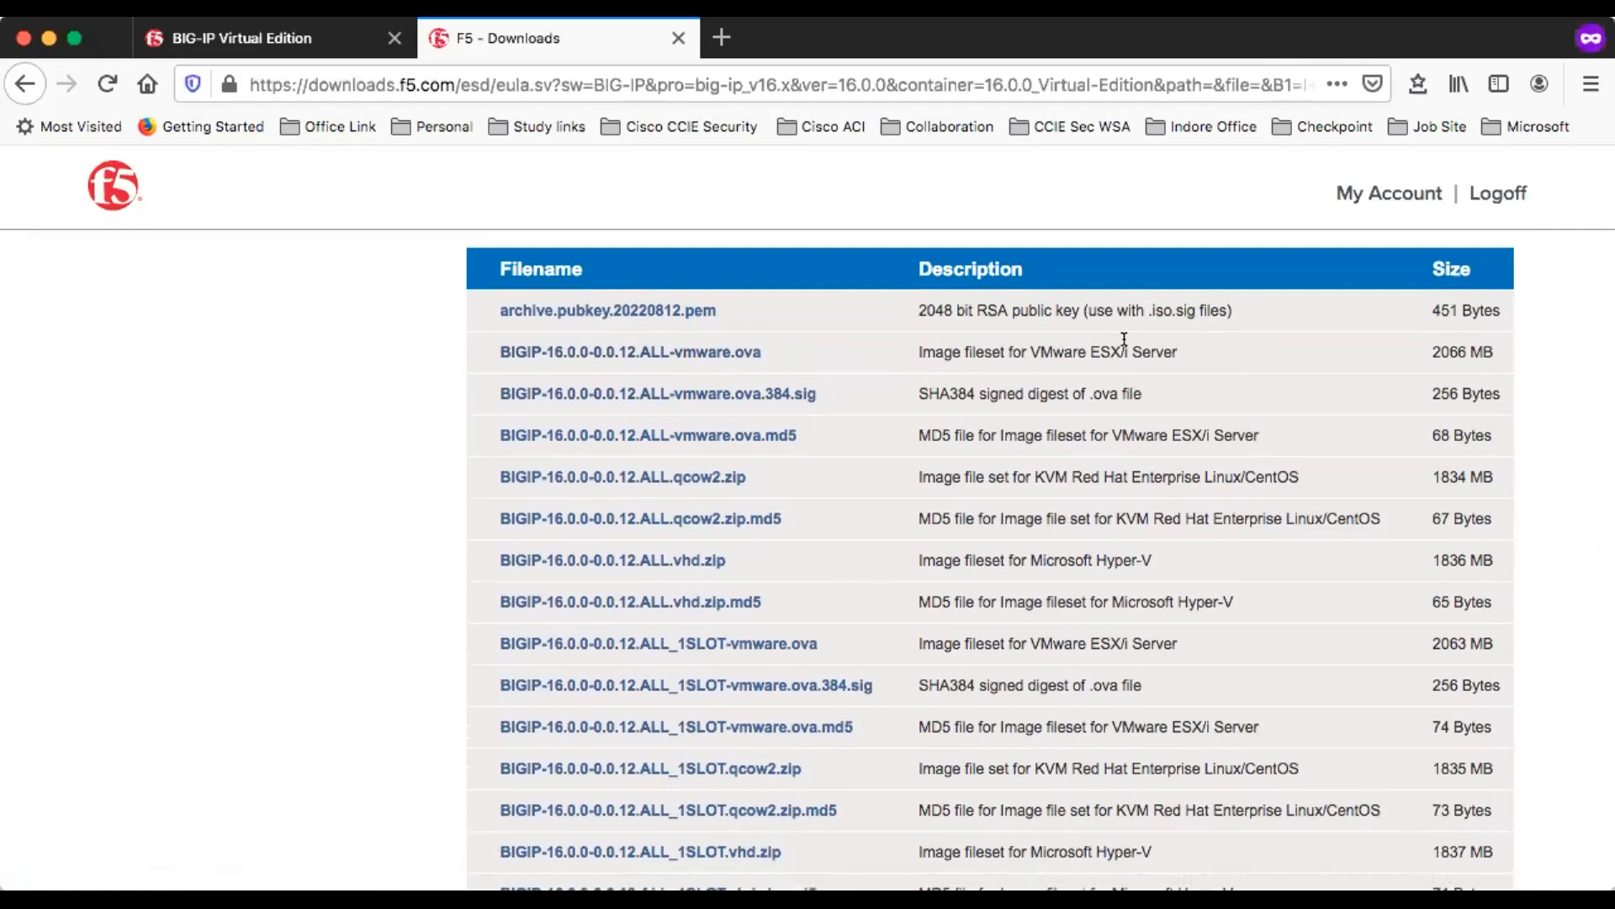
{"action": "left_click", "coordinate": [642, 355]}
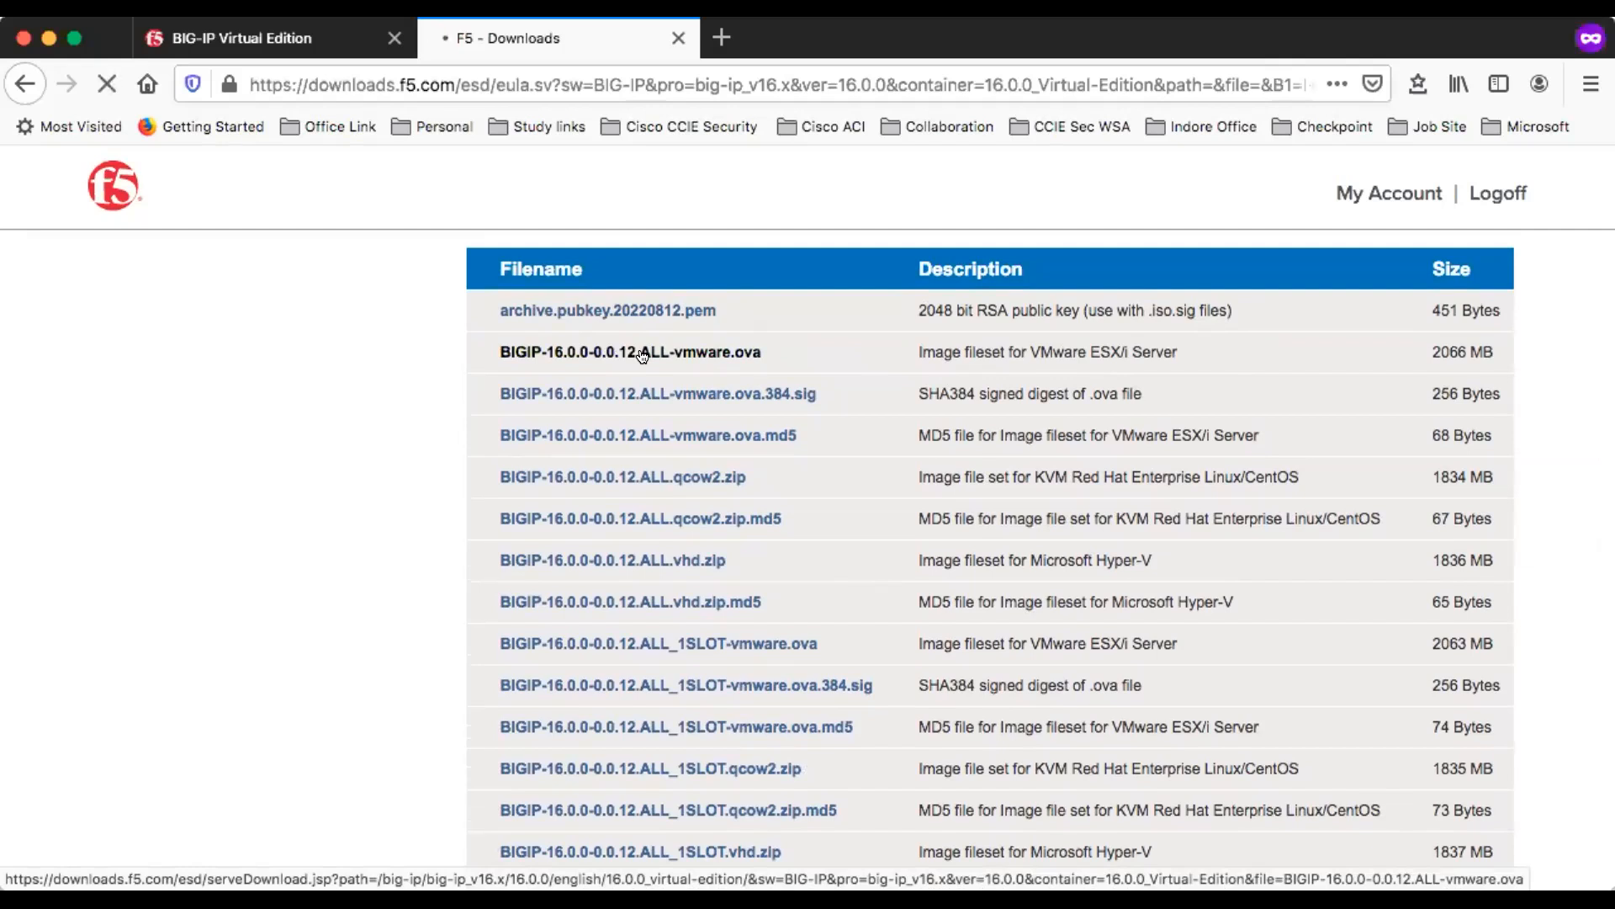
- Download the VMware OVA image from the Singapore location and save the file
{"action": "scroll", "coordinate": [978, 665], "scroll_direction": "down", "scroll_amount": 10}
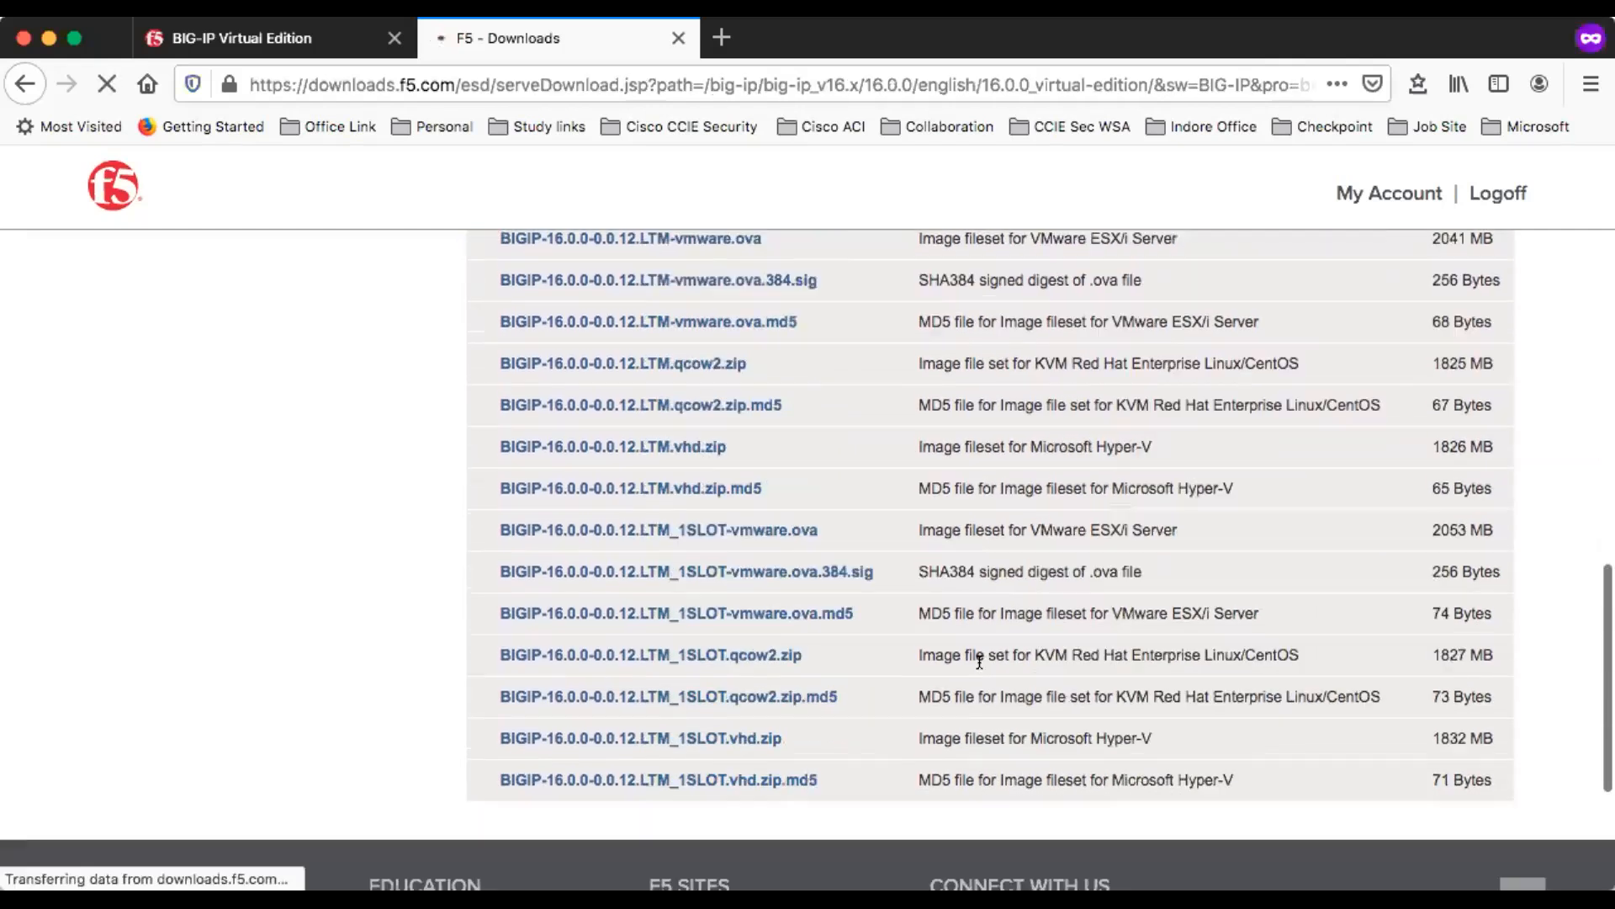
{"action": "scroll", "coordinate": [979, 665], "scroll_direction": "down", "scroll_amount": 5}
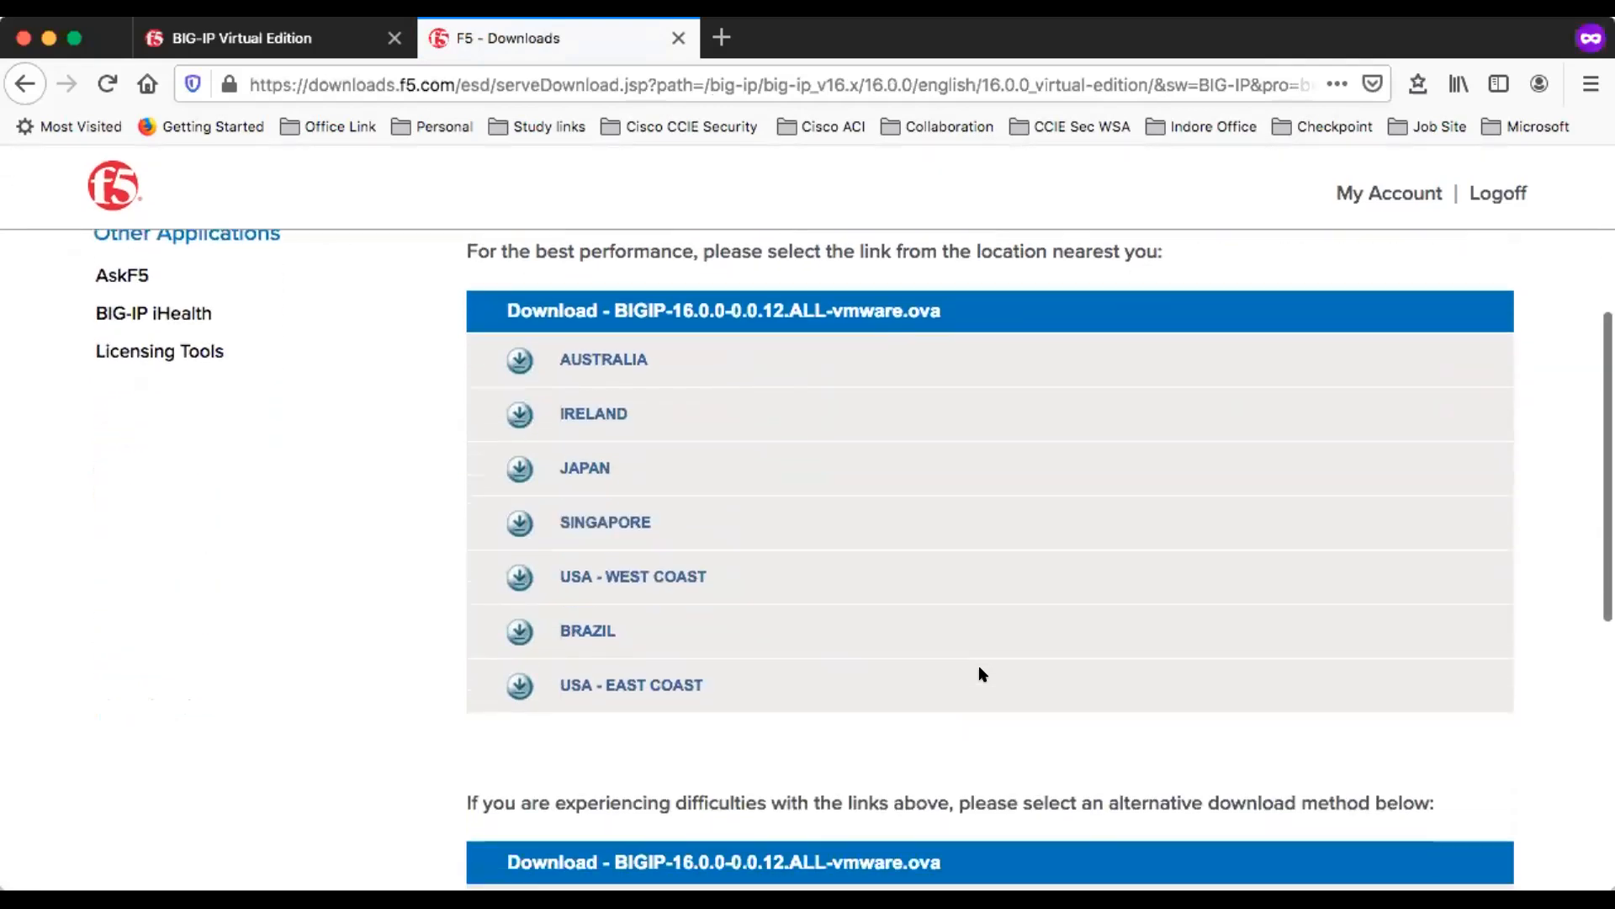
{"action": "scroll", "coordinate": [979, 669], "scroll_direction": "up", "scroll_amount": 1}
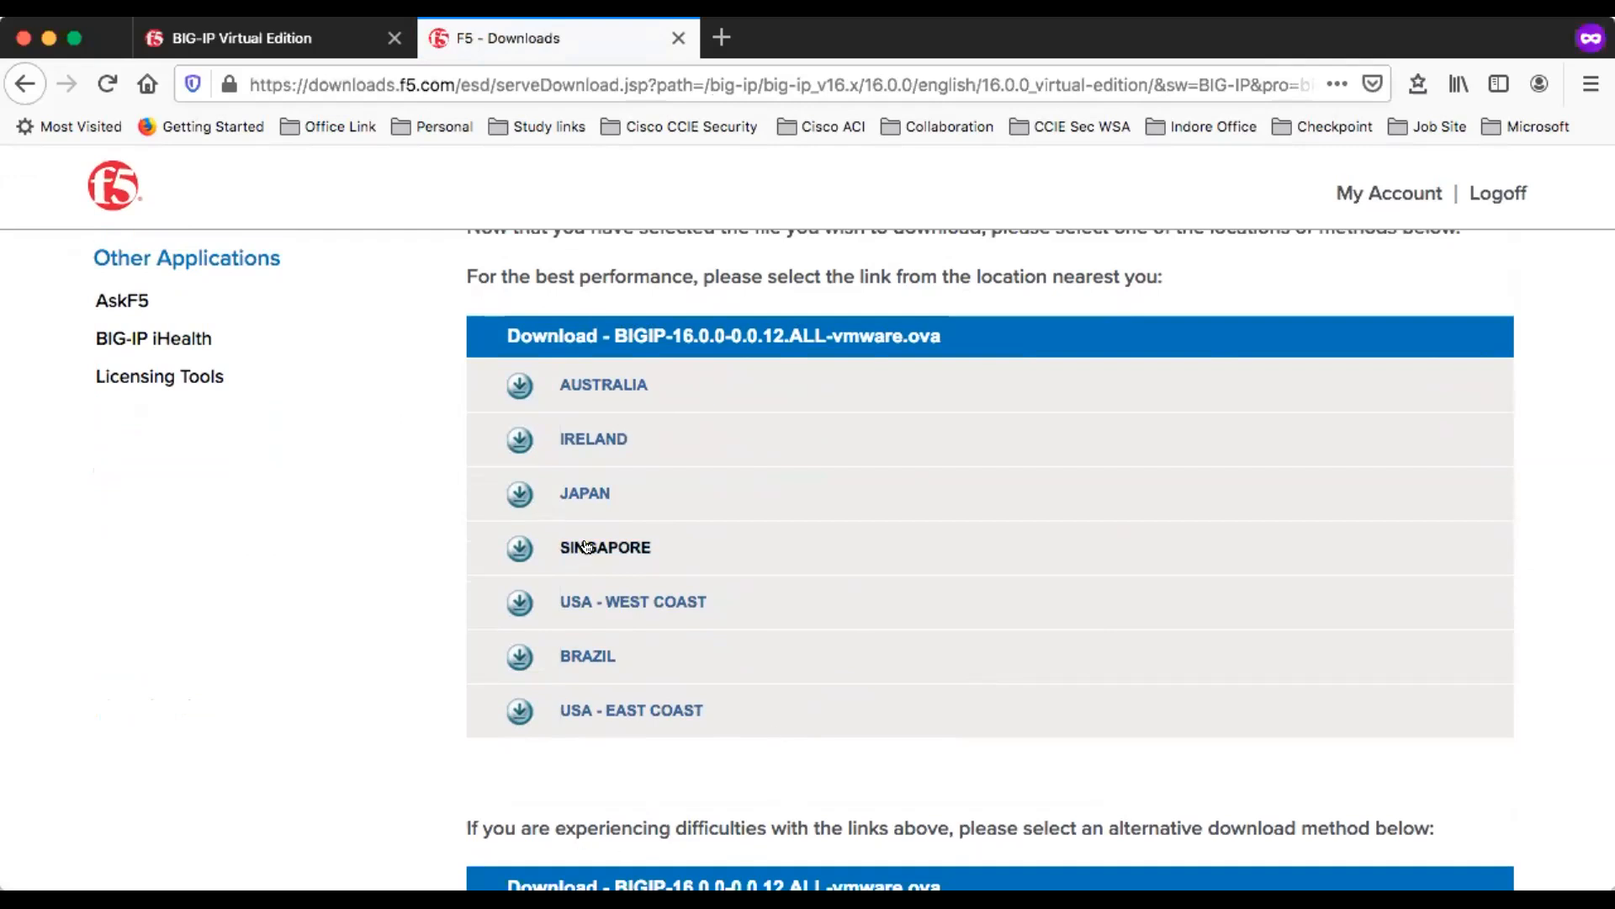
{"action": "left_click", "coordinate": [587, 547]}
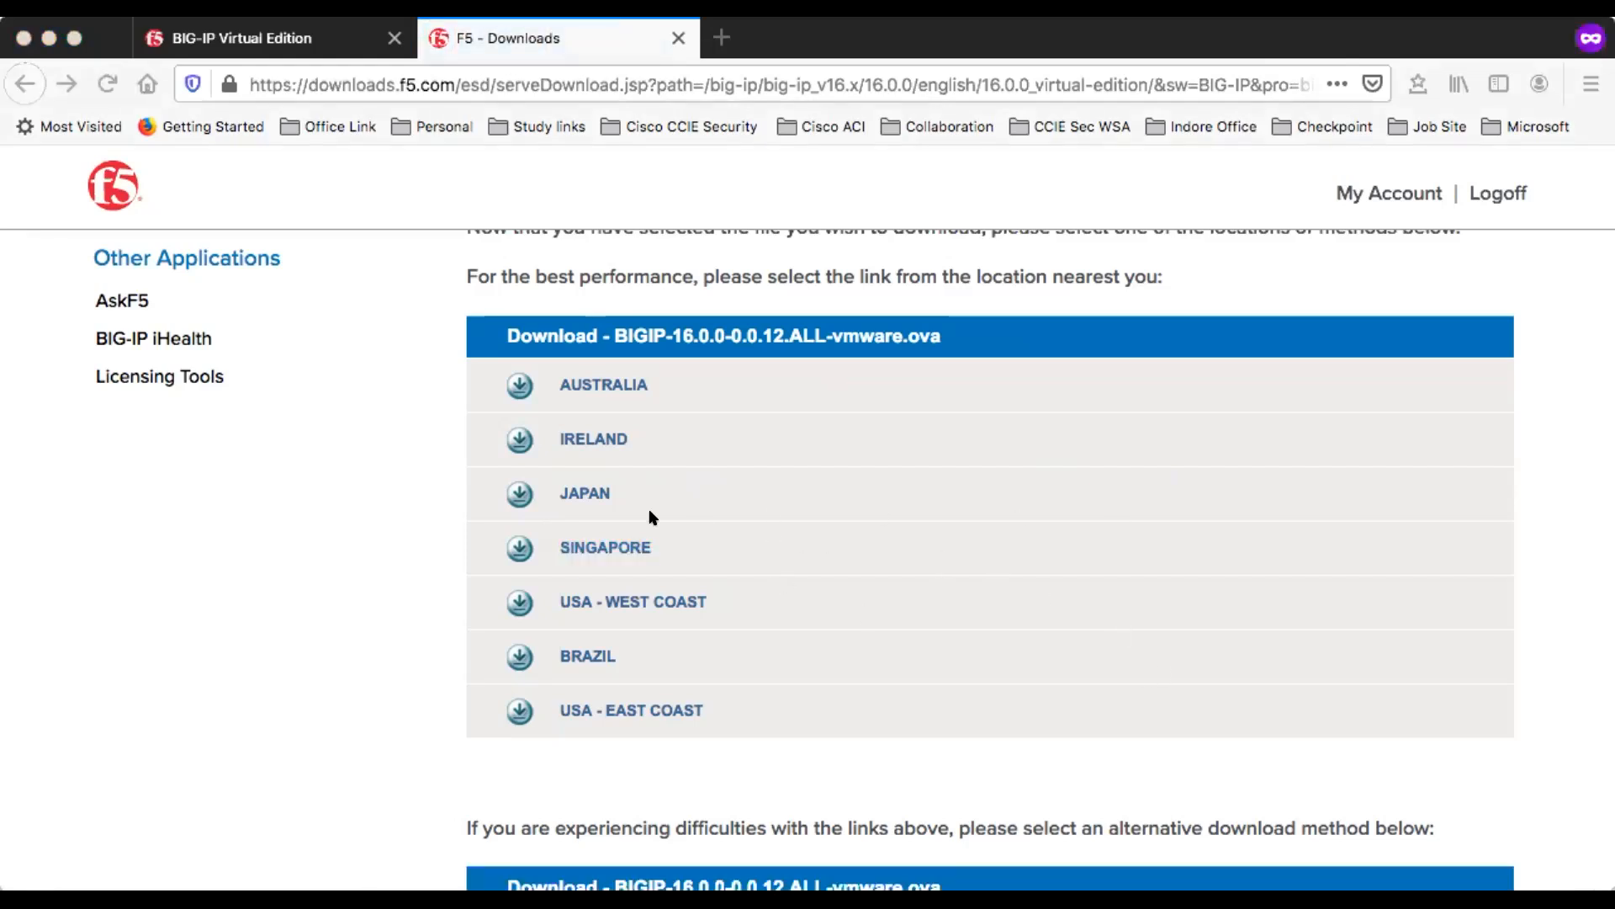
{"action": "left_click", "coordinate": [974, 607]}
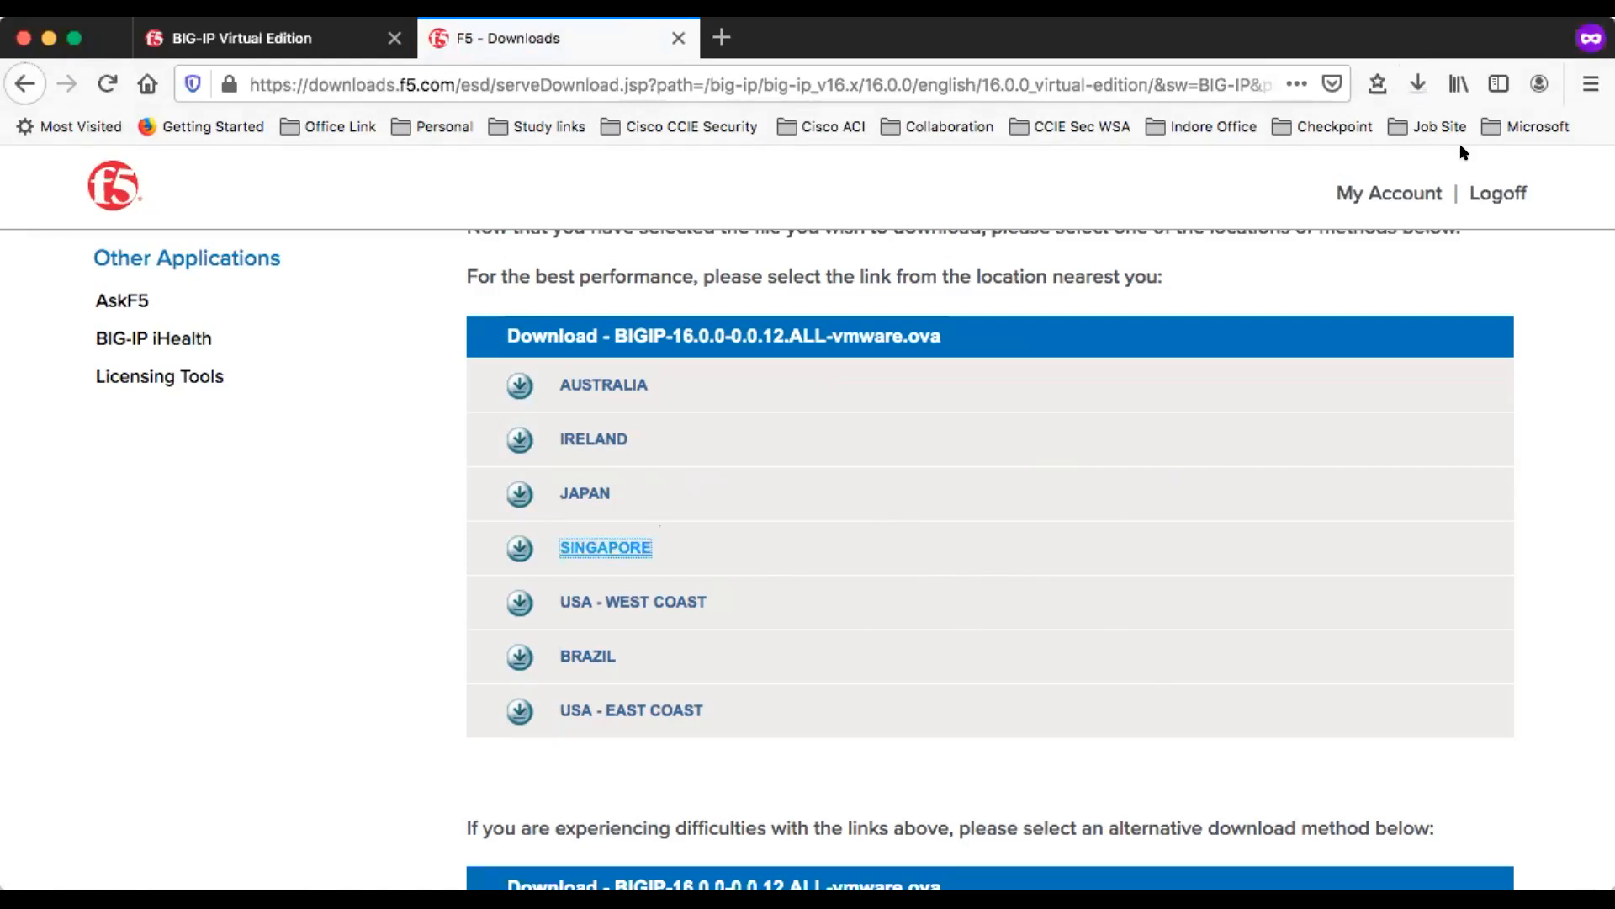
{"action": "left_click", "coordinate": [567, 546]}
{"action": "scroll", "coordinate": [820, 508], "scroll_direction": "up", "scroll_amount": 5}
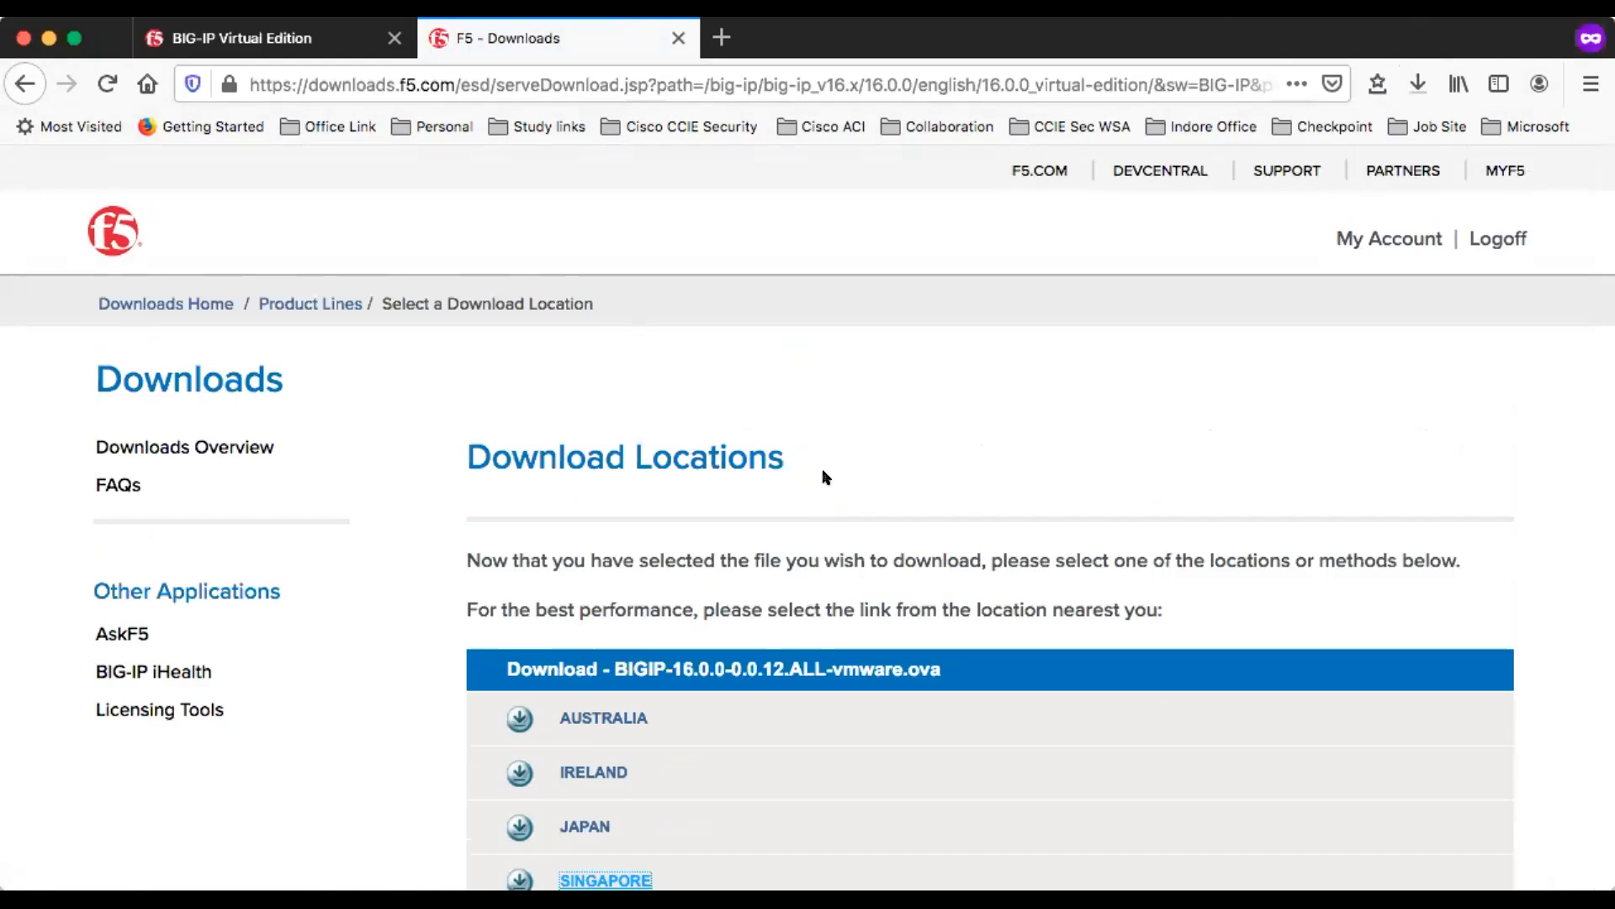
- Return to the BIG-IP Virtual Edition trial page and start the request for a free trial key
{"action": "left_click", "coordinate": [257, 38]}
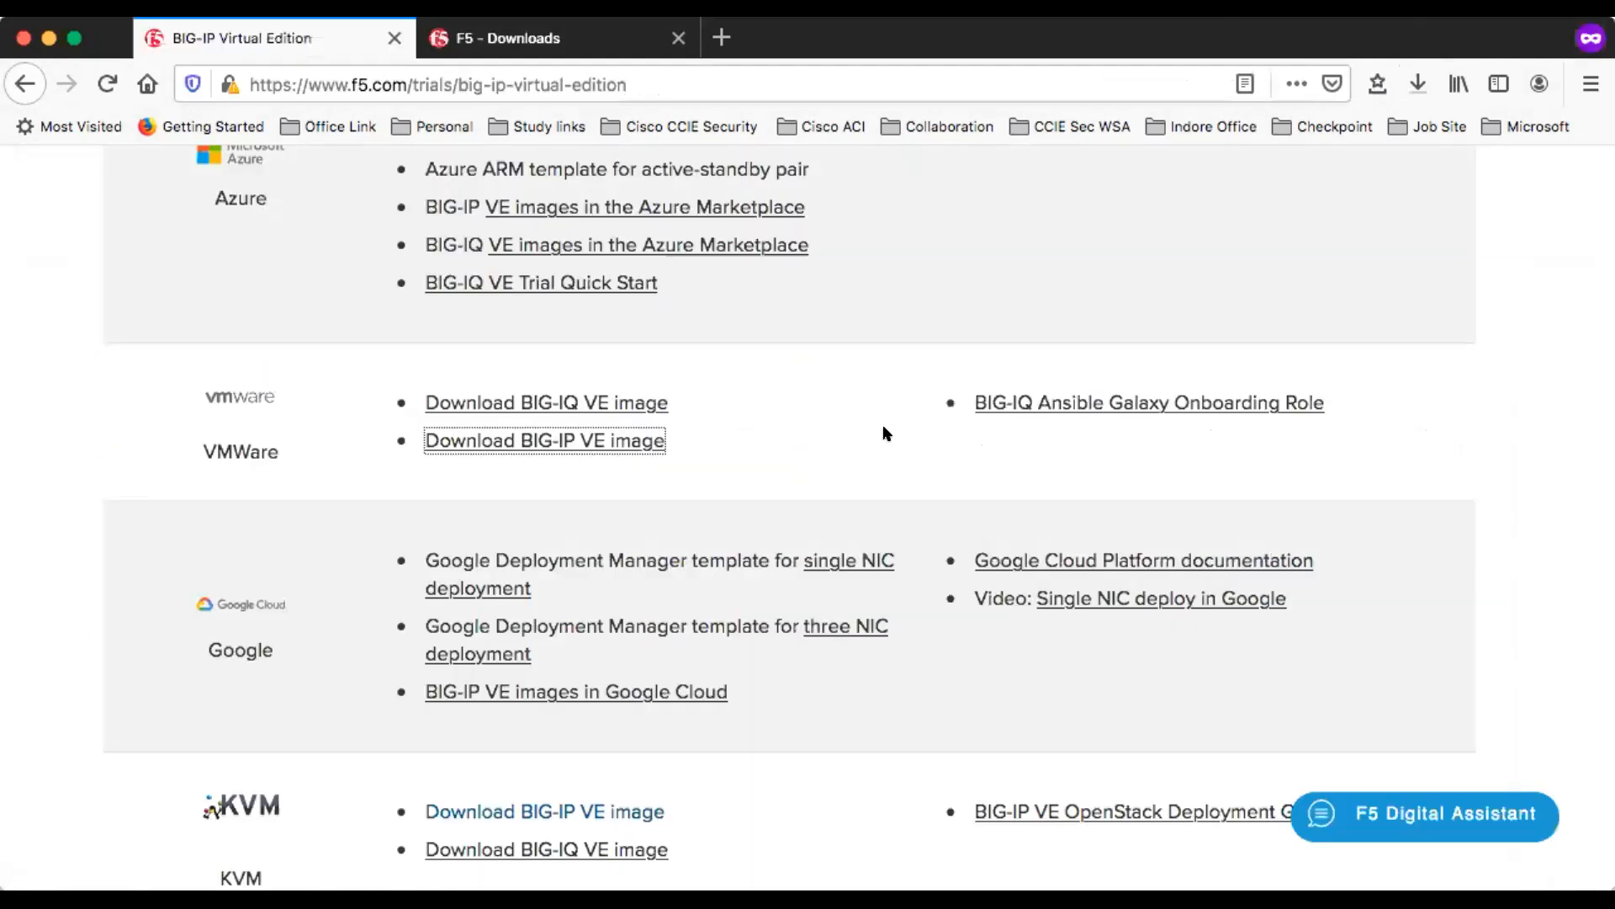
{"action": "scroll", "coordinate": [780, 401], "scroll_direction": "up", "scroll_amount": 15}
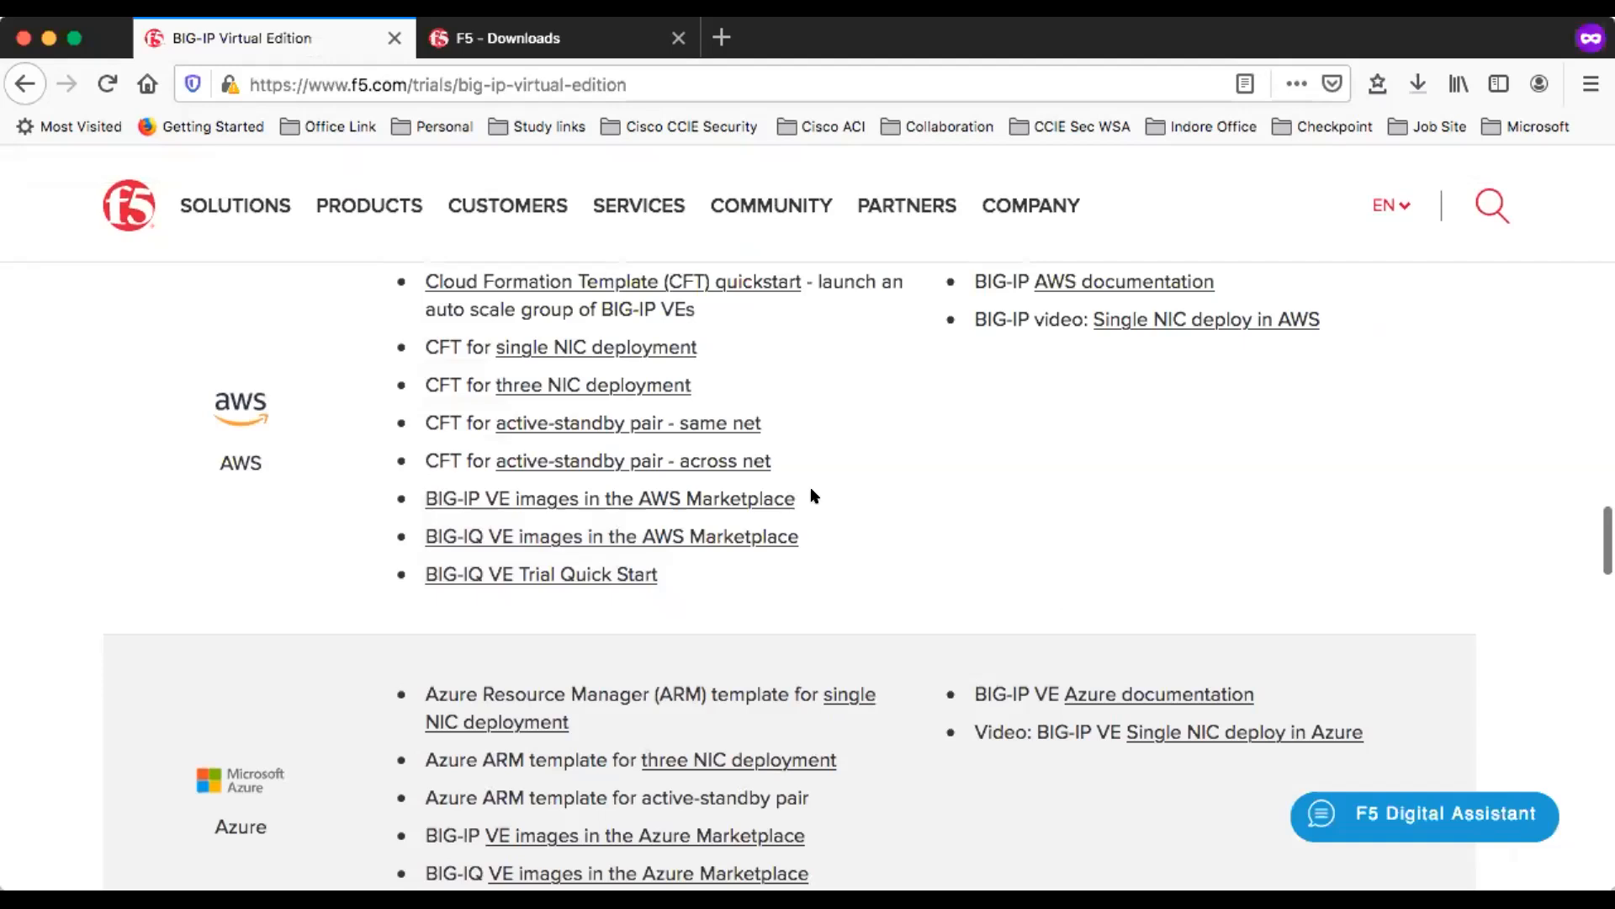
{"action": "scroll", "coordinate": [781, 418], "scroll_direction": "up", "scroll_amount": 10}
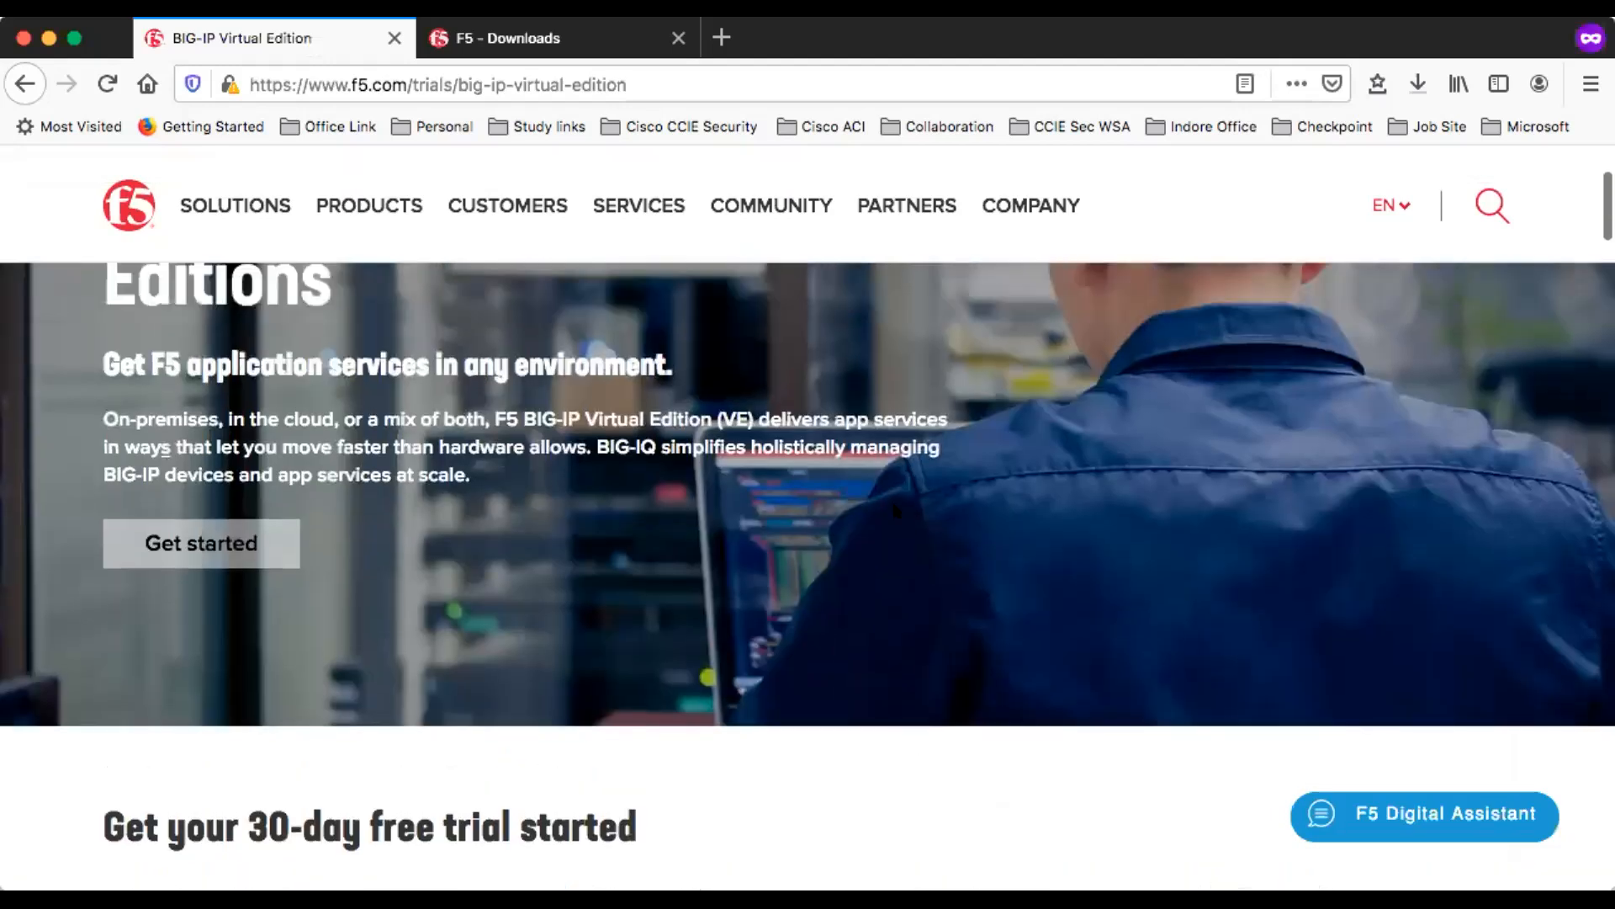
{"action": "scroll", "coordinate": [896, 519], "scroll_direction": "up", "scroll_amount": 5}
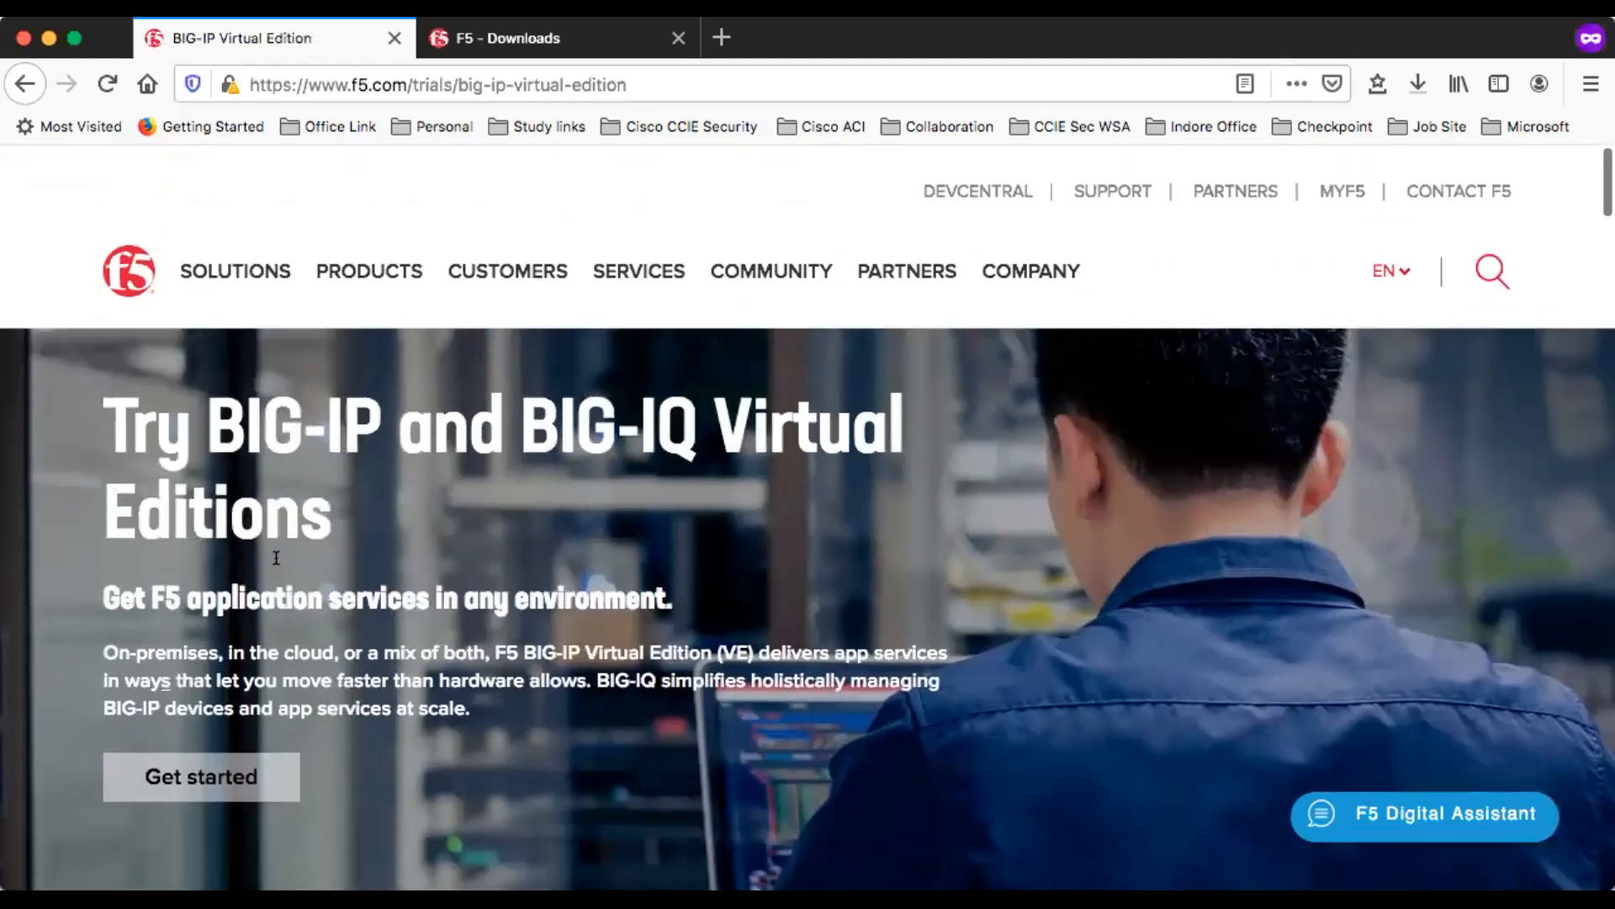
{"action": "scroll", "coordinate": [276, 558], "scroll_direction": "down", "scroll_amount": 1}
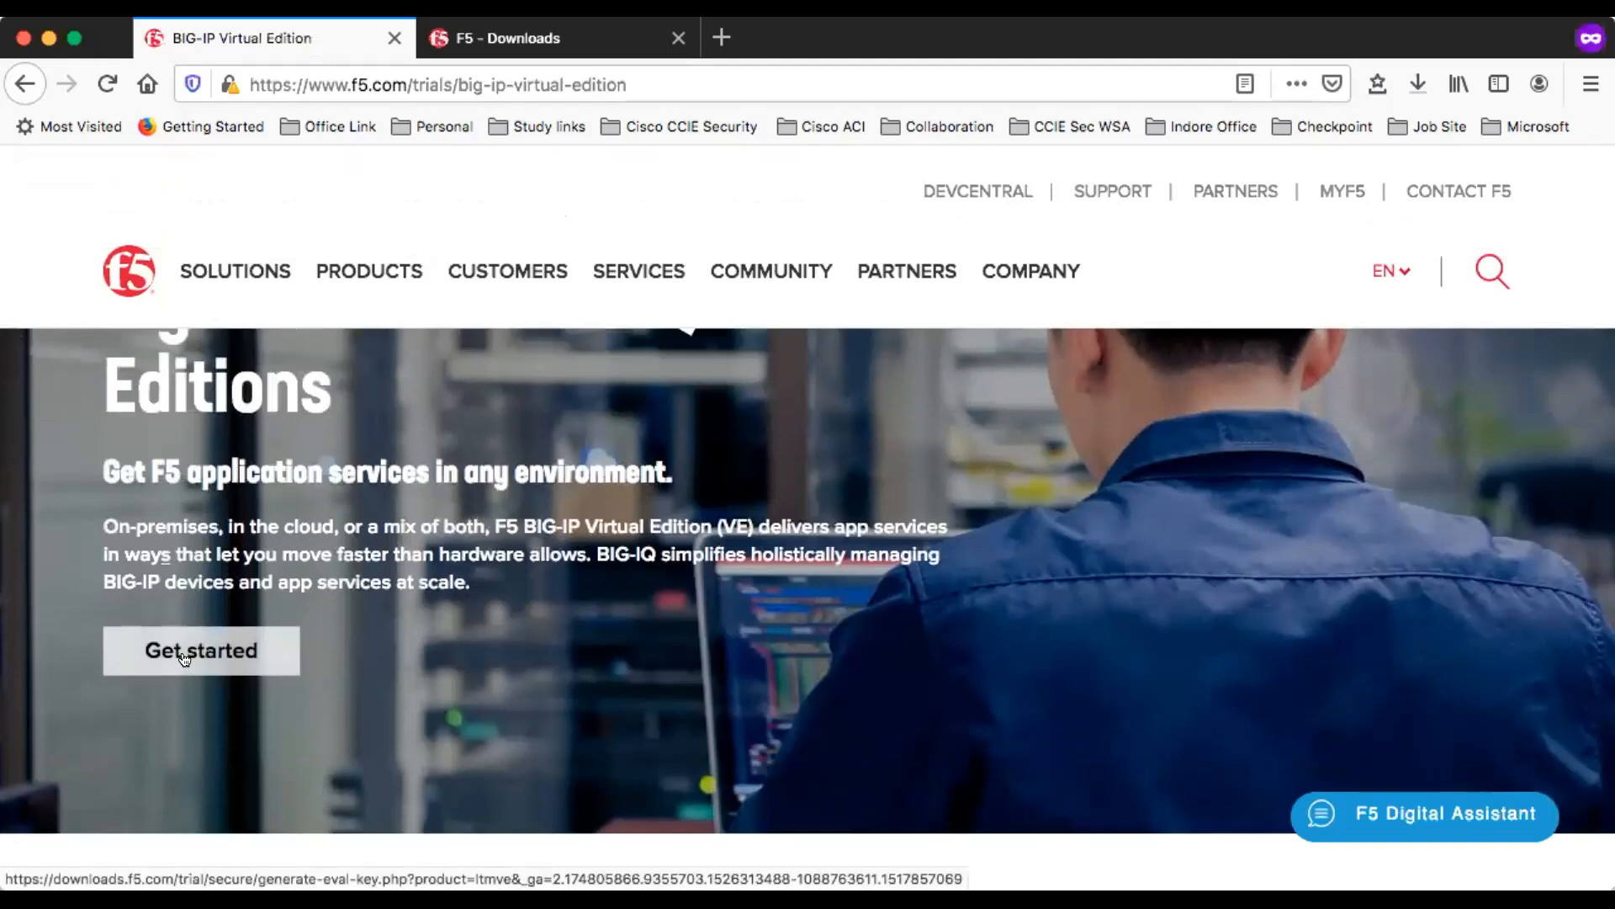
{"action": "left_click", "coordinate": [184, 657]}
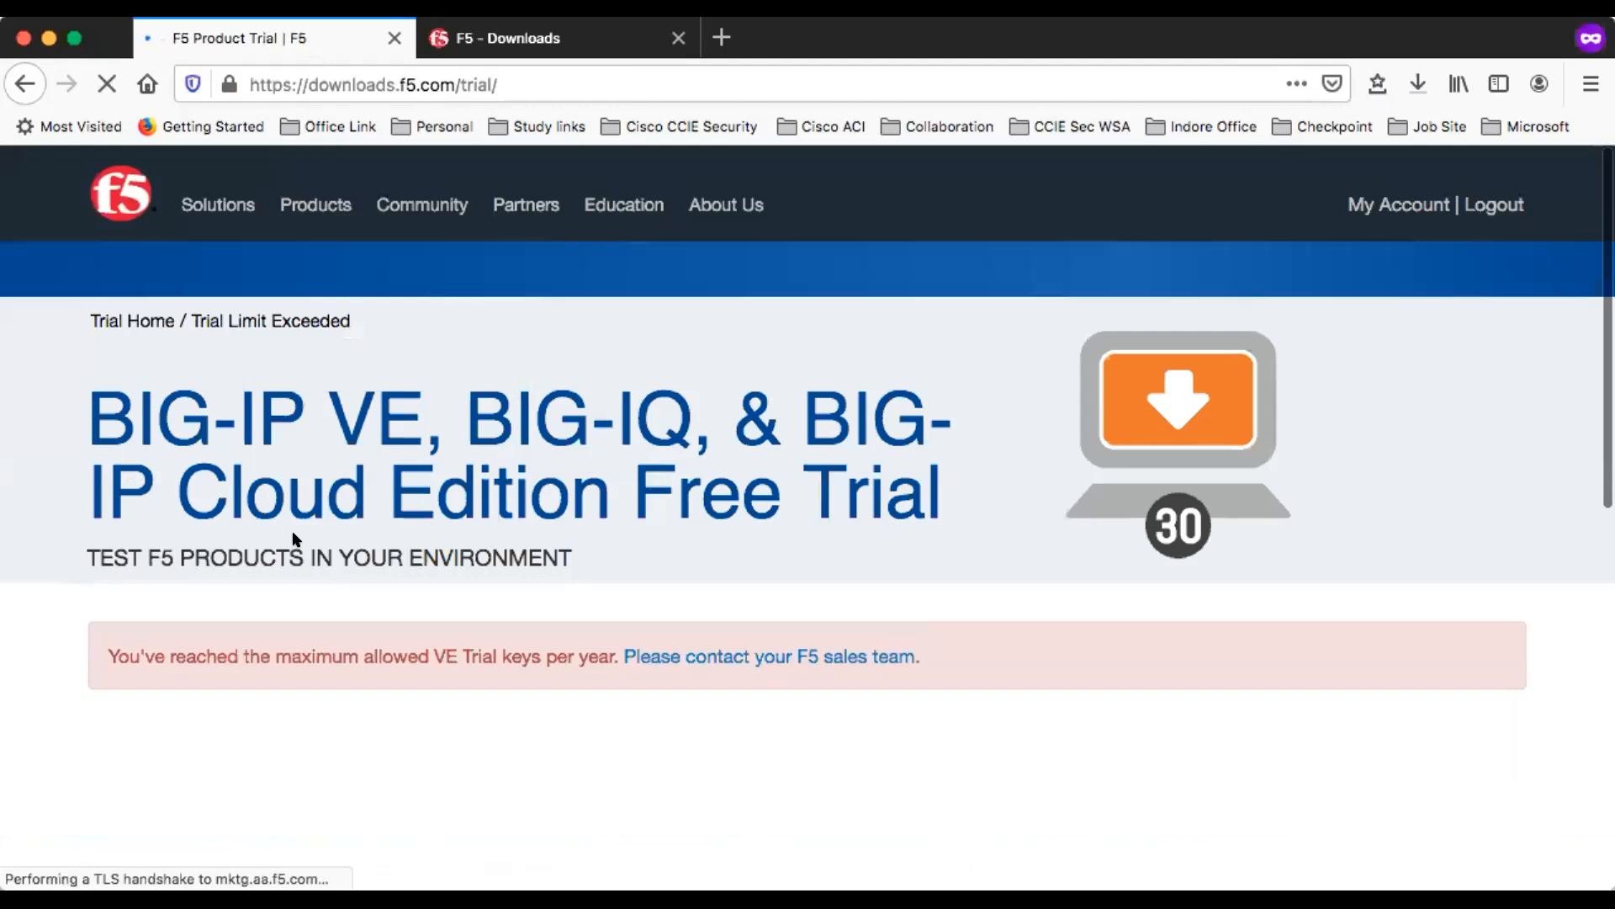
- Read through the trial page's response to the BIG-IP VE trial key request
{"action": "double_click", "coordinate": [347, 655]}
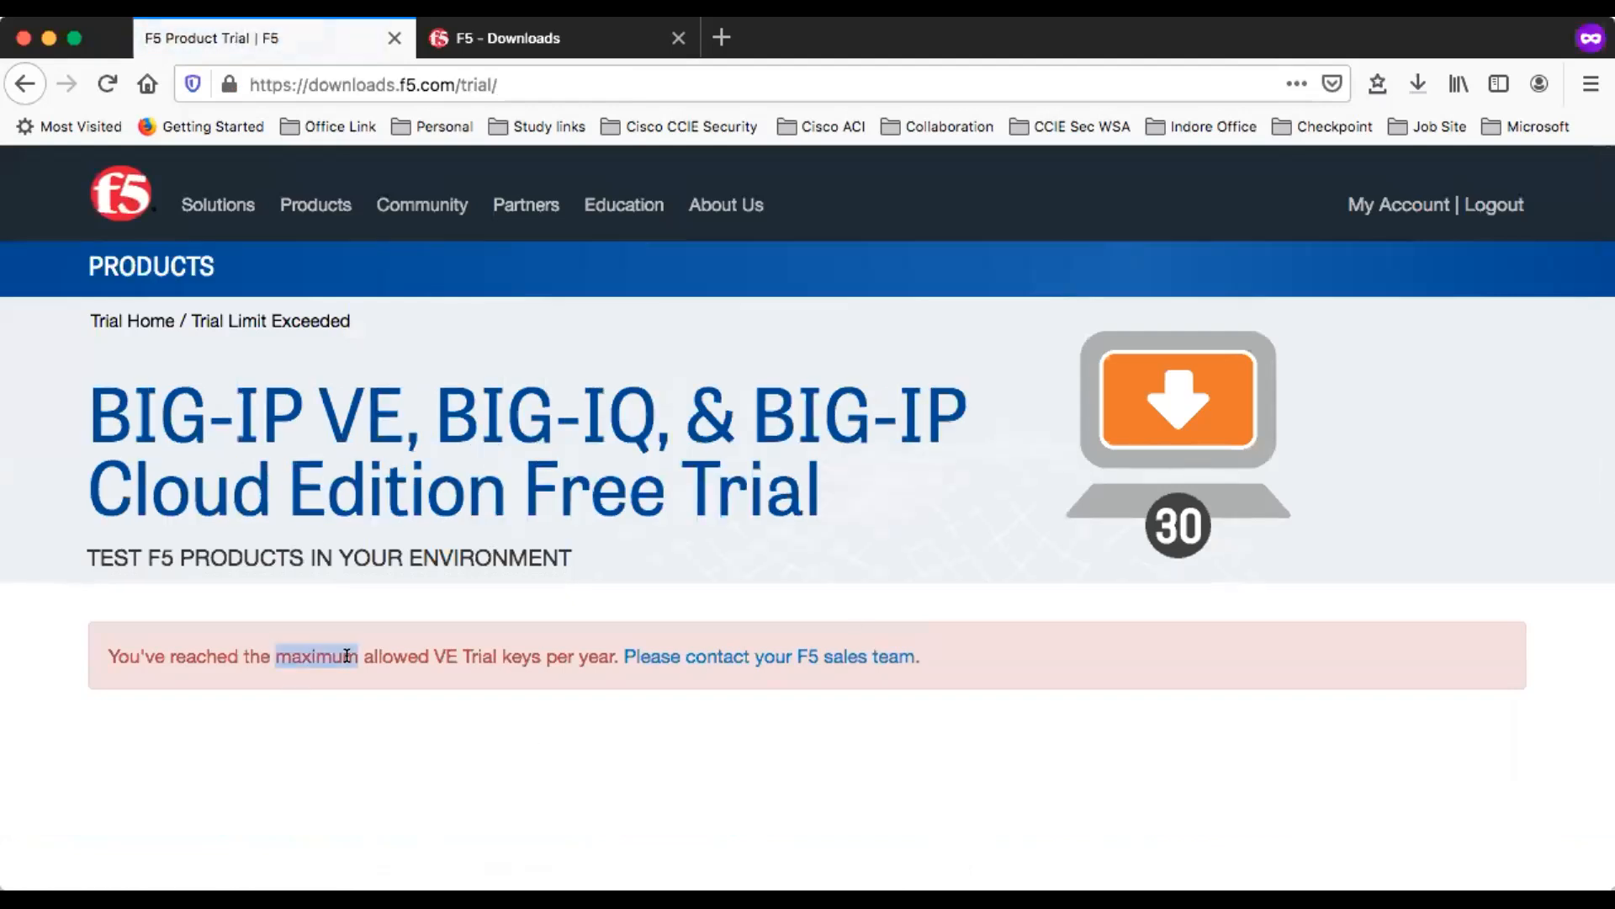
{"action": "triple_click", "coordinate": [346, 656]}
{"action": "scroll", "coordinate": [518, 757], "scroll_direction": "down", "scroll_amount": 2}
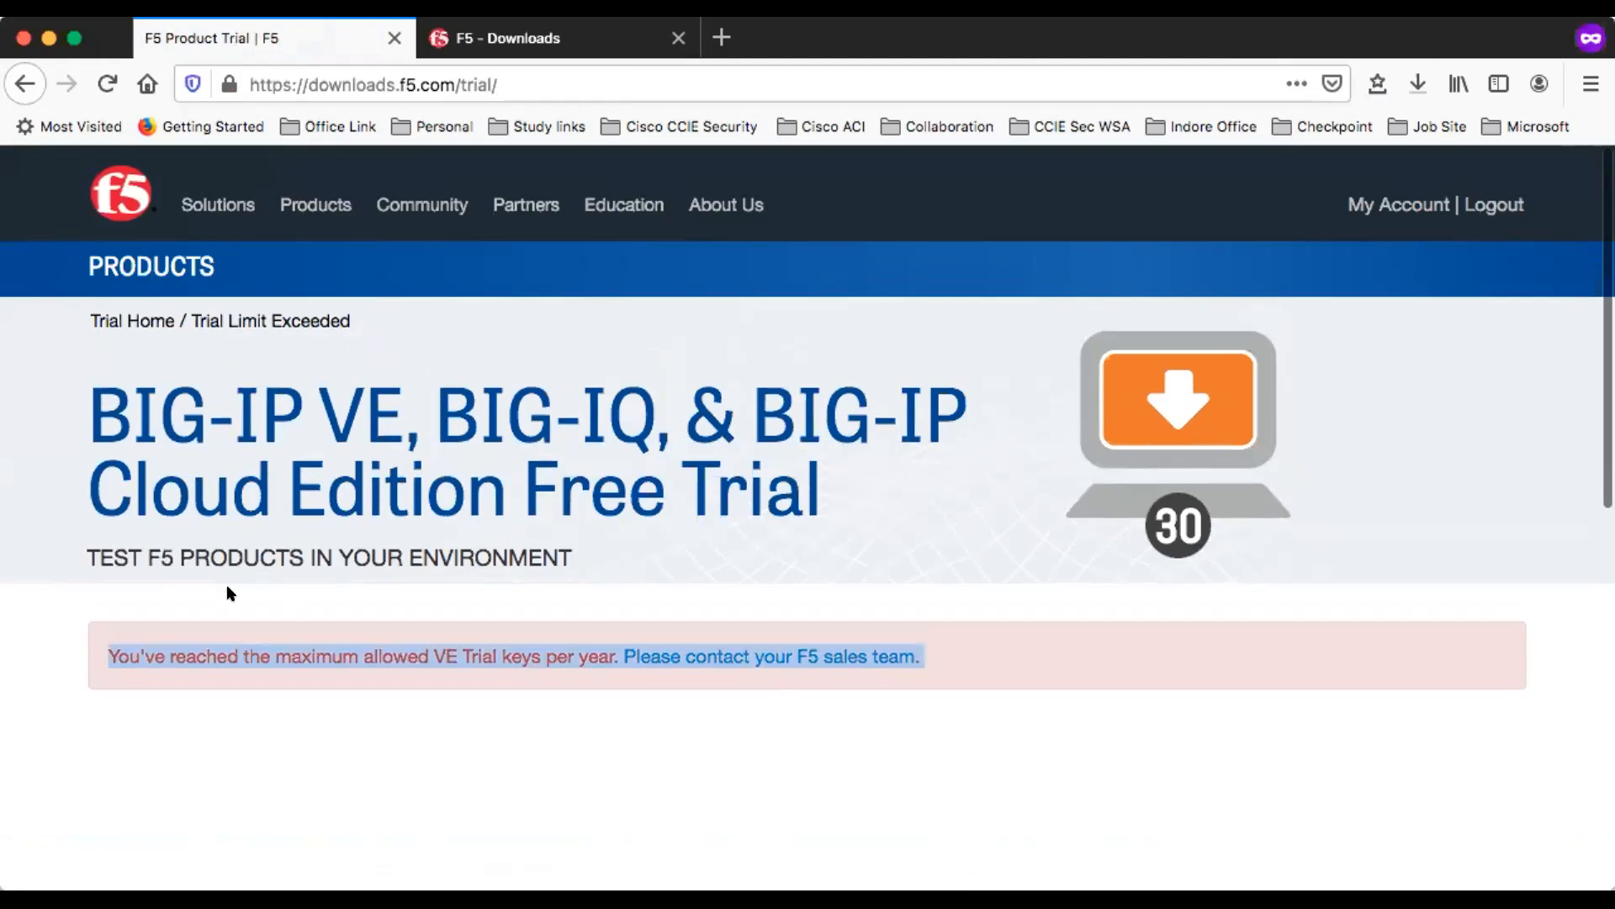
{"action": "scroll", "coordinate": [406, 619], "scroll_direction": "down", "scroll_amount": 5}
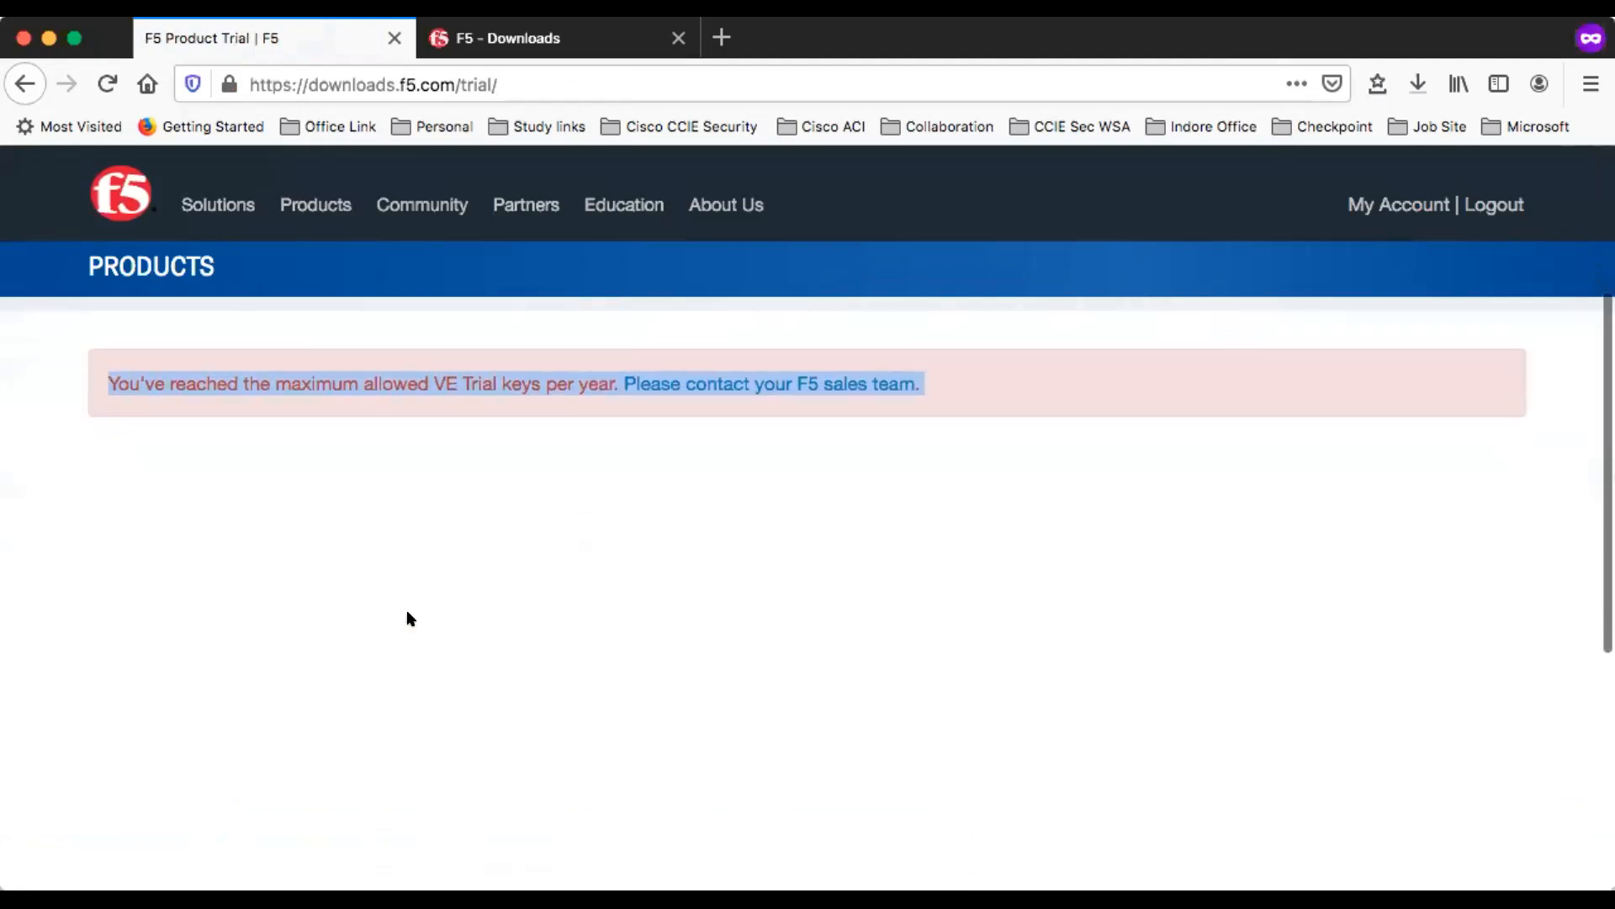
{"action": "scroll", "coordinate": [833, 621], "scroll_direction": "up", "scroll_amount": 3}
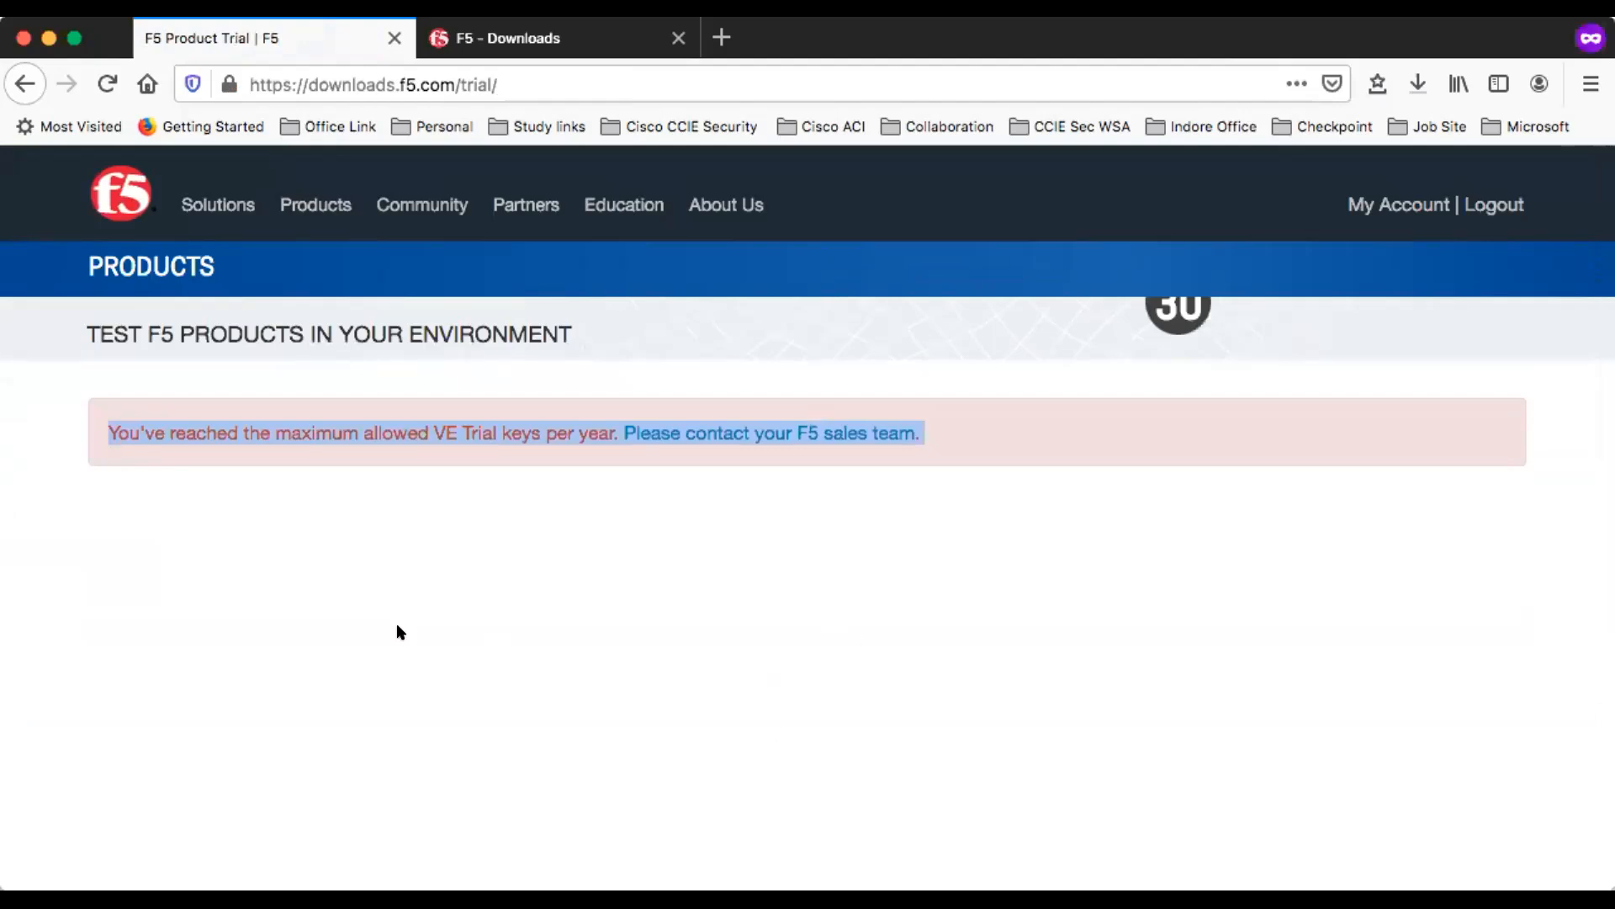
{"action": "scroll", "coordinate": [394, 574], "scroll_direction": "down", "scroll_amount": 5}
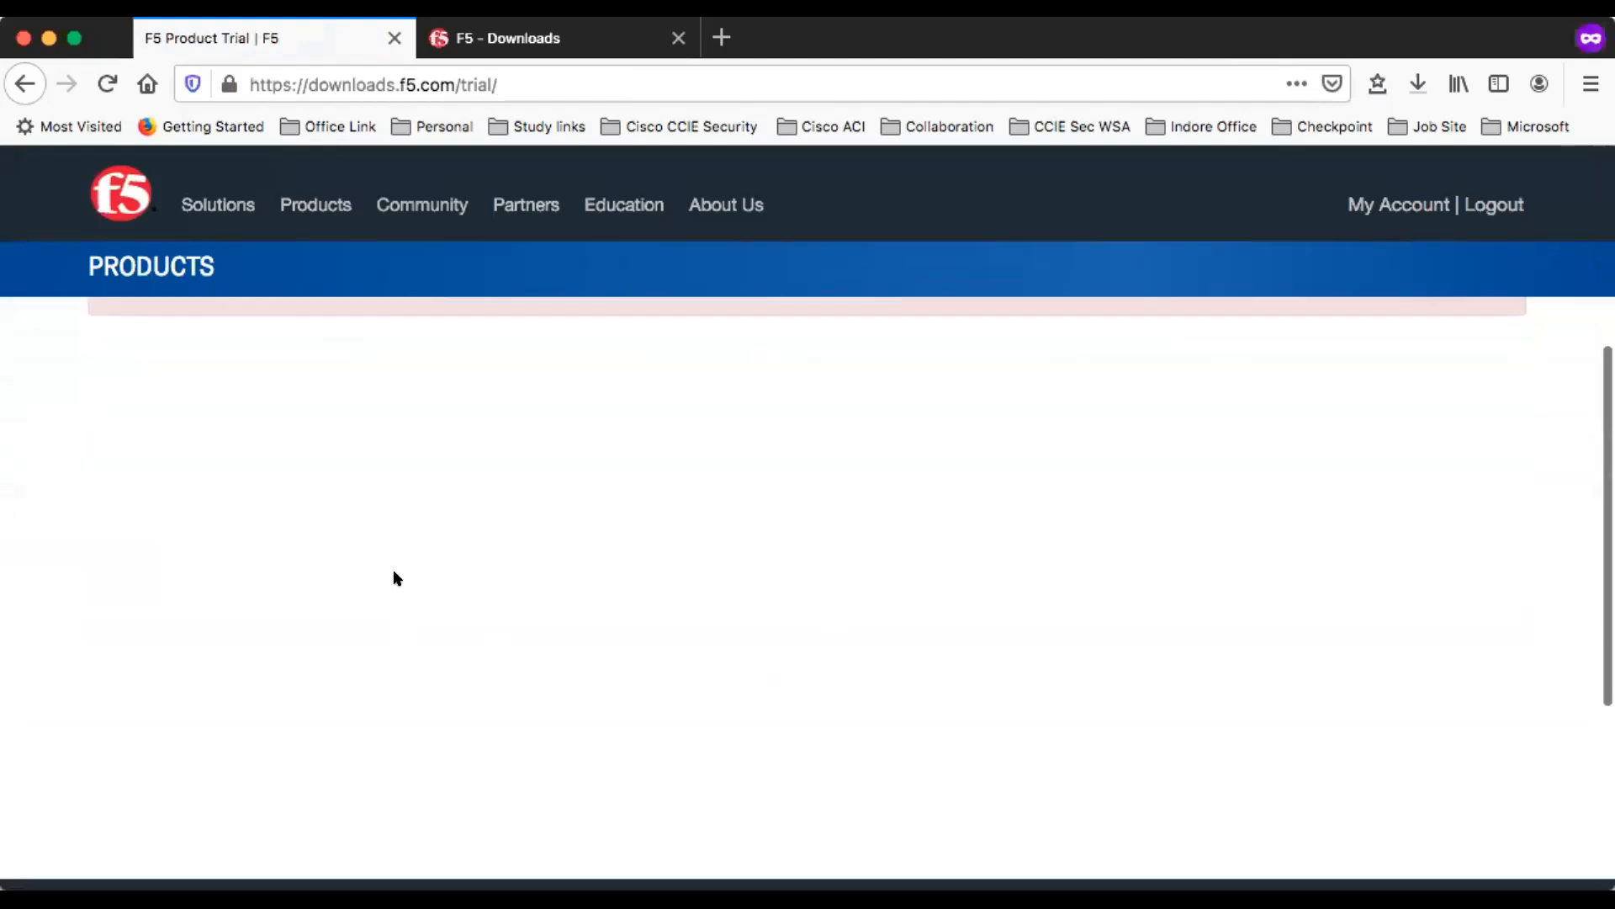
{"action": "scroll", "coordinate": [393, 577], "scroll_direction": "up", "scroll_amount": 5}
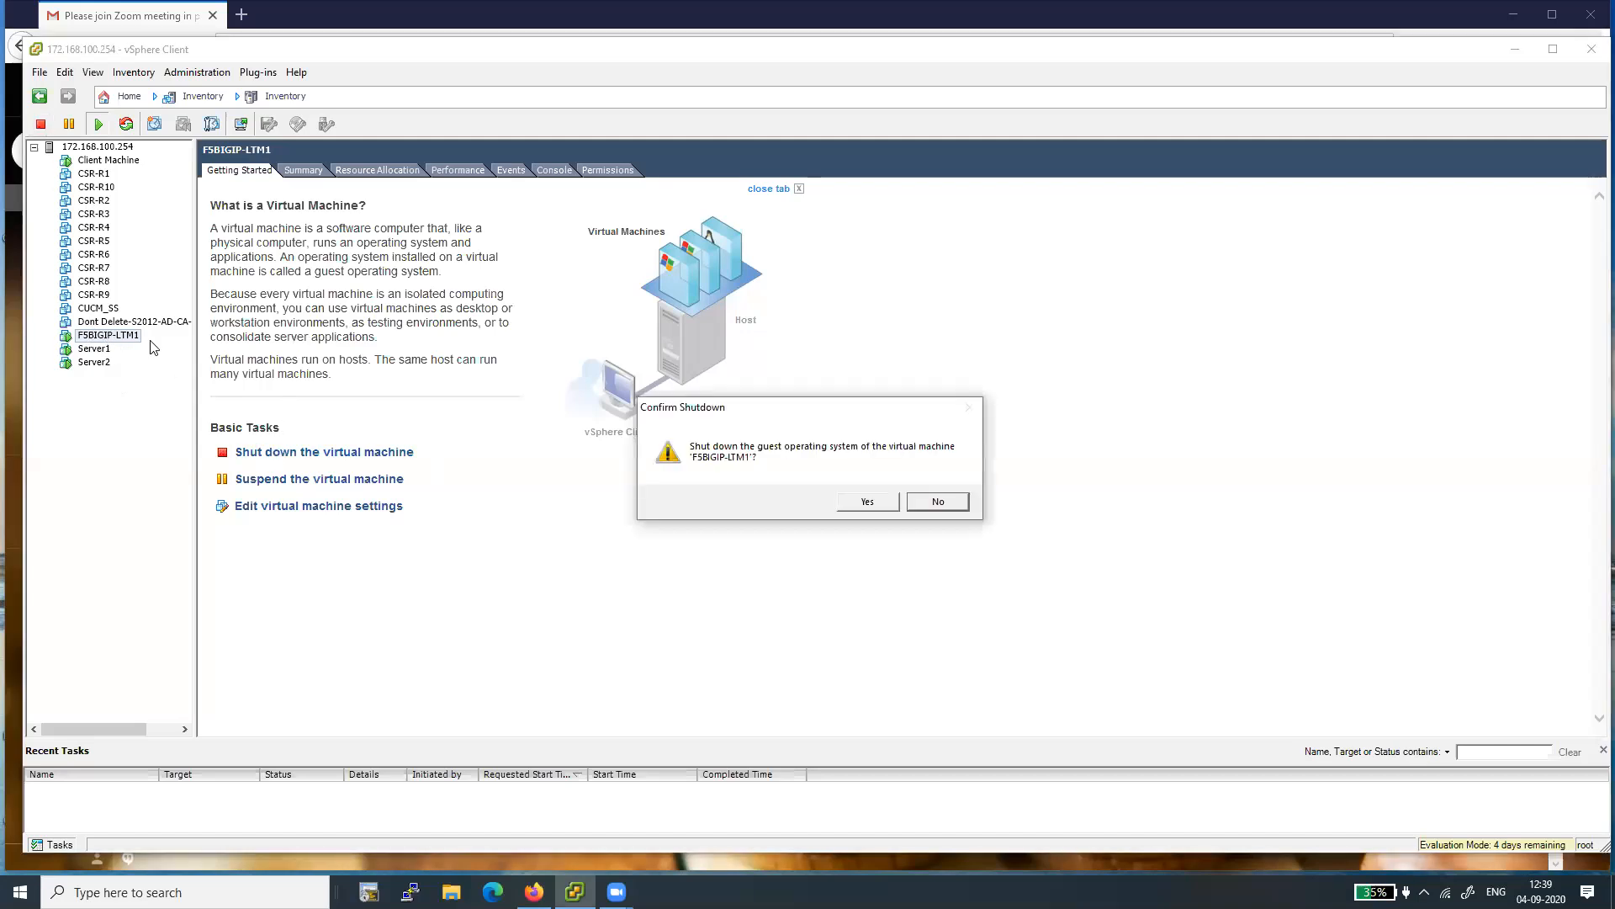
- In the vSphere Client, shut down the guest operating system of F5BIGIP-LTM1 and power off the virtual machine
{"action": "left_click", "coordinate": [864, 504]}
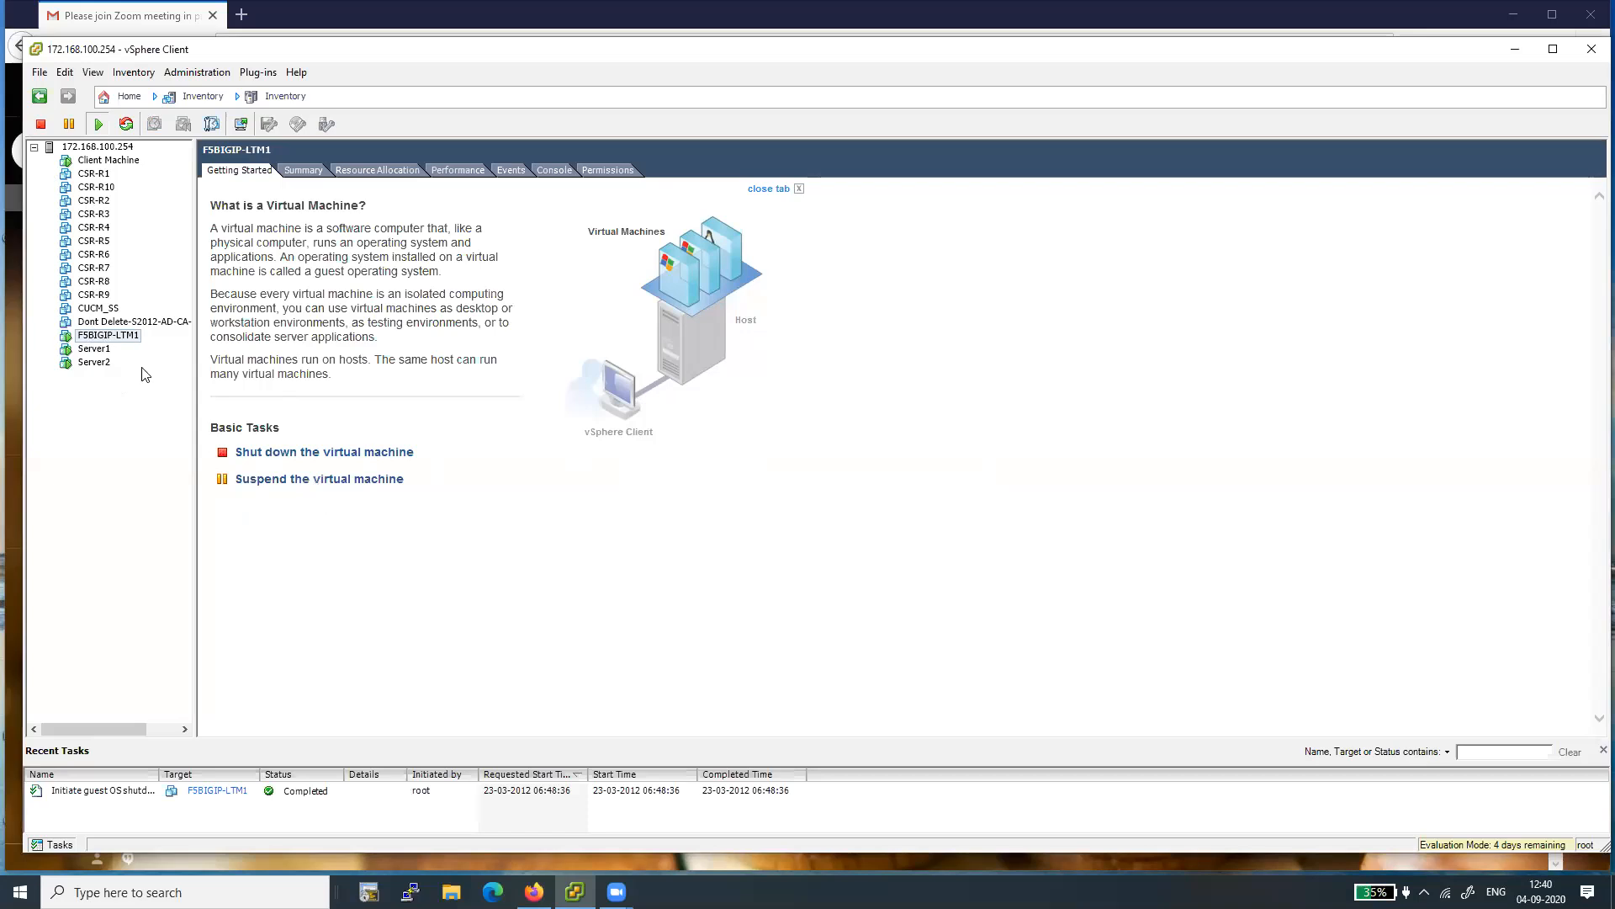
{"action": "left_click", "coordinate": [100, 336]}
{"action": "right_click", "coordinate": [100, 337]}
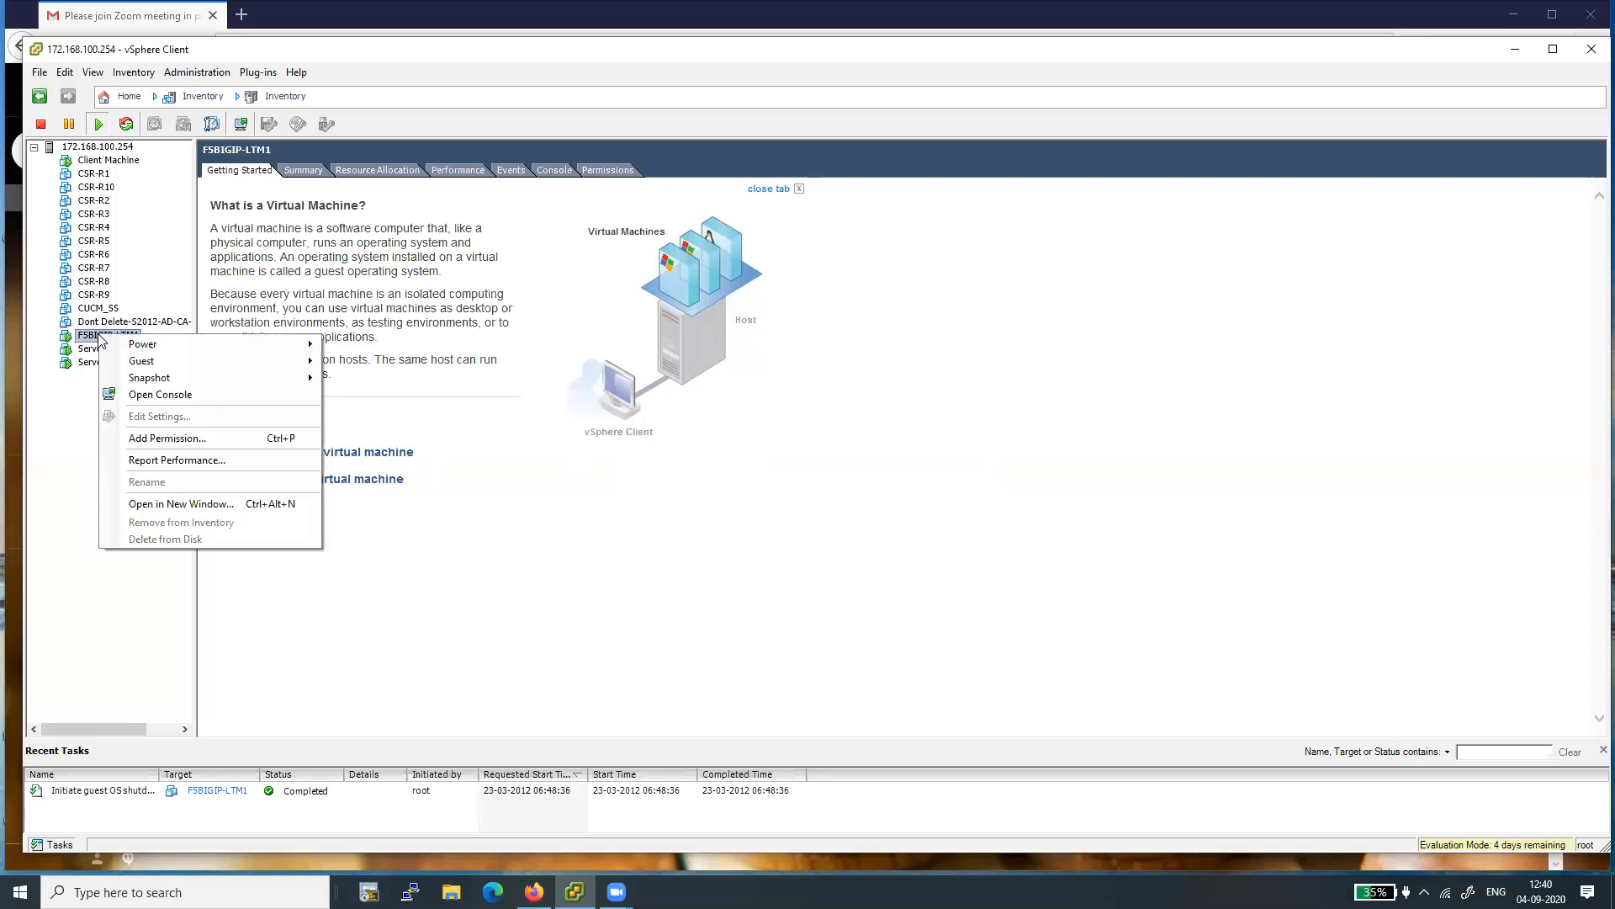
{"action": "mouse_move", "coordinate": [143, 347]}
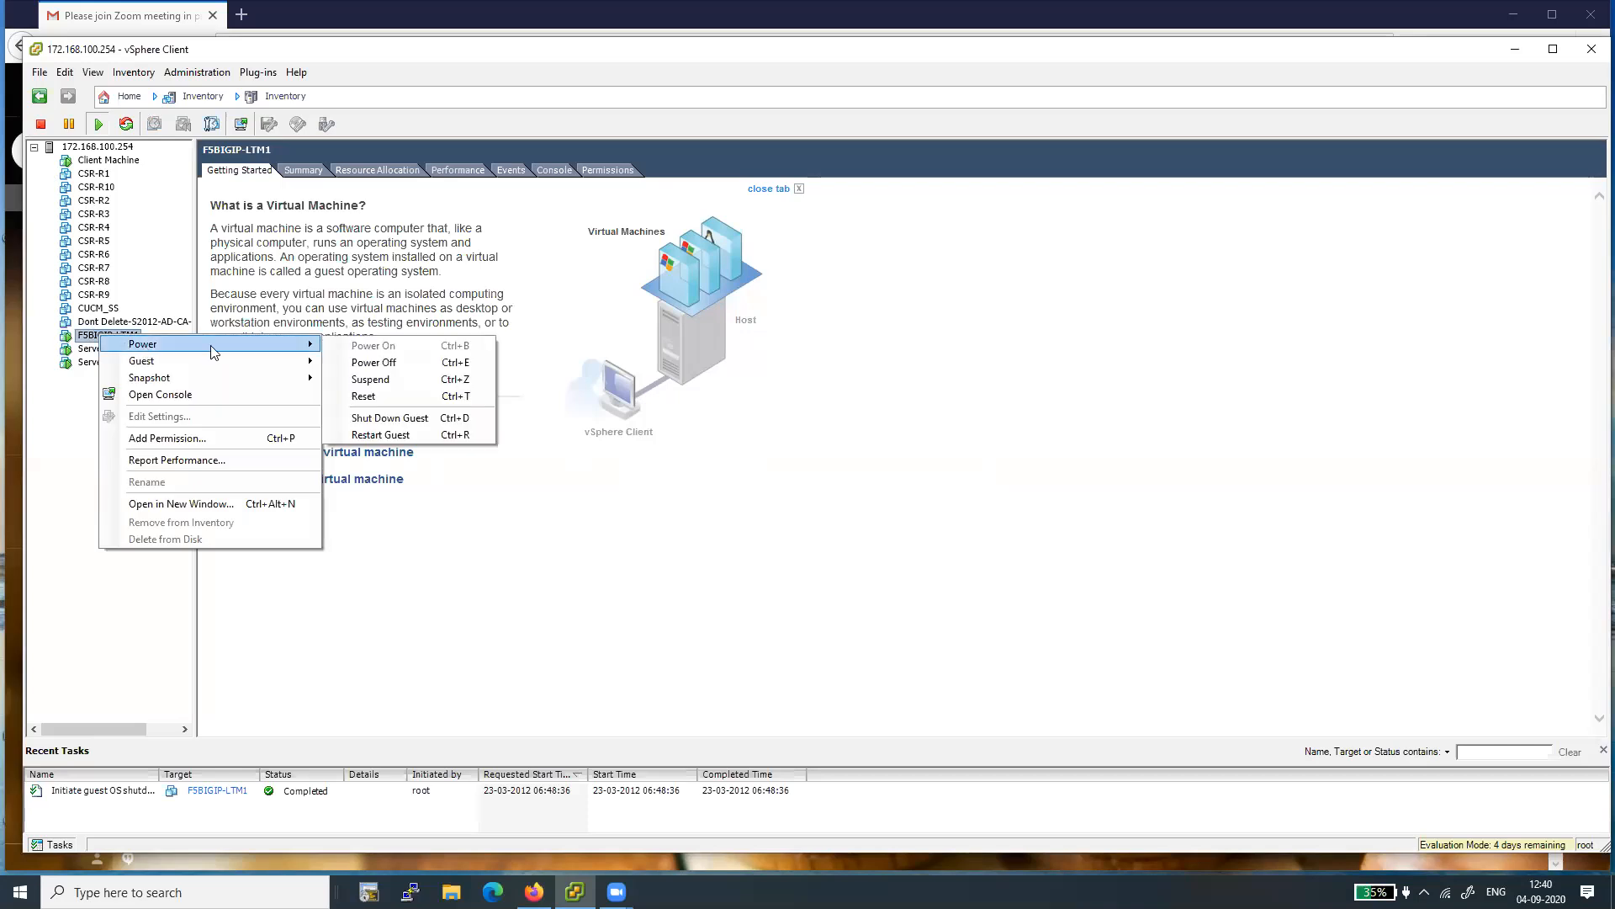
{"action": "left_click", "coordinate": [419, 363]}
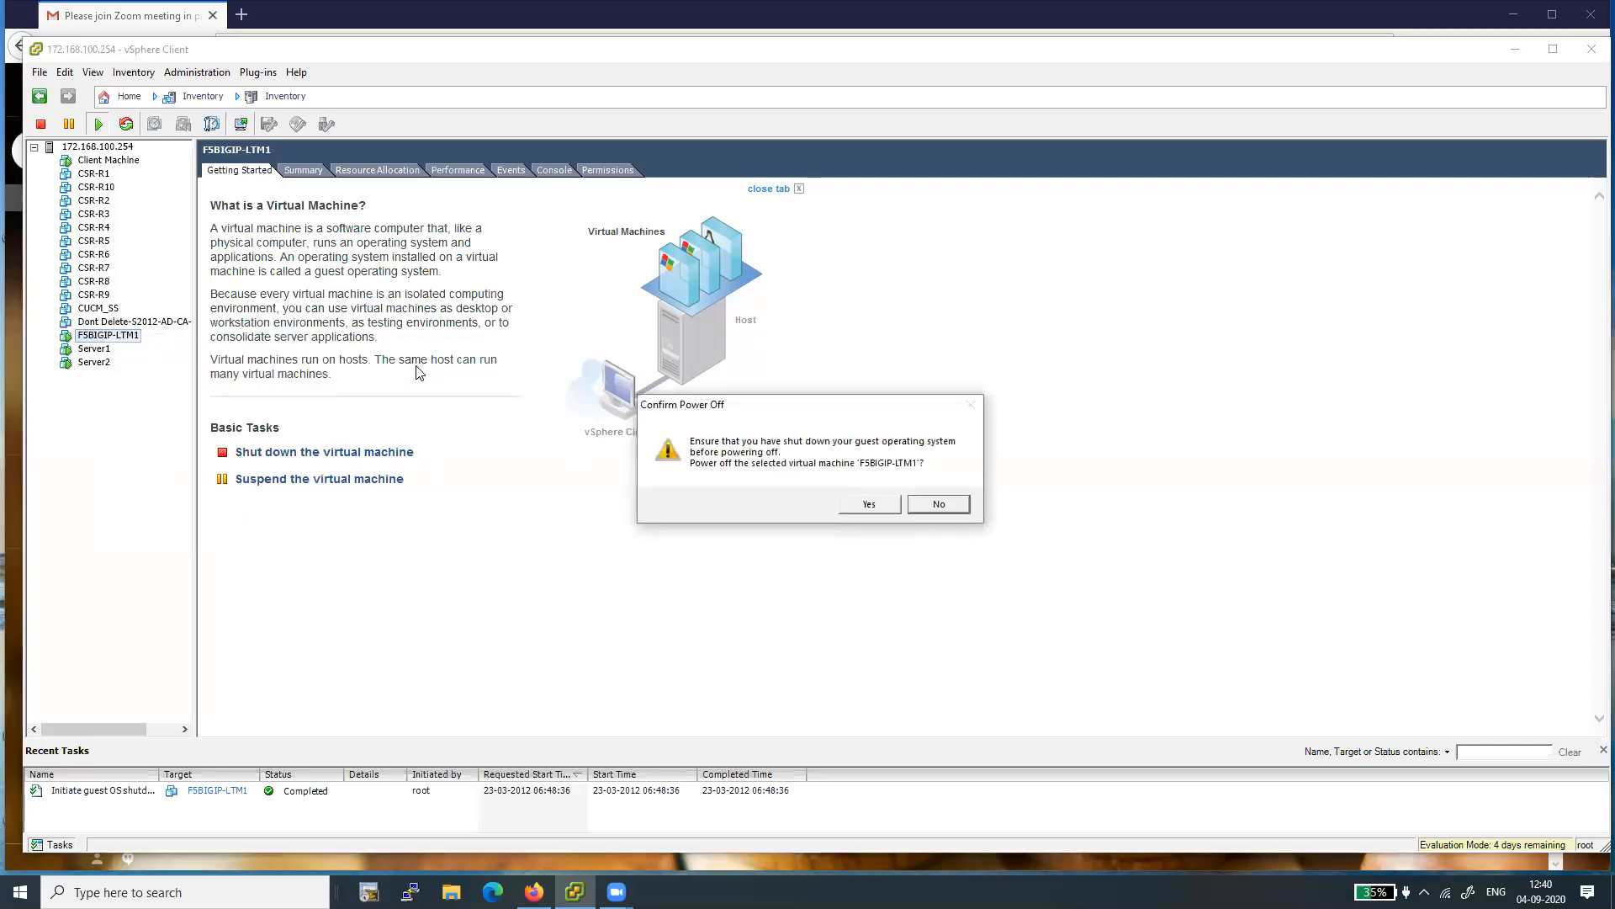
{"action": "left_click", "coordinate": [865, 504]}
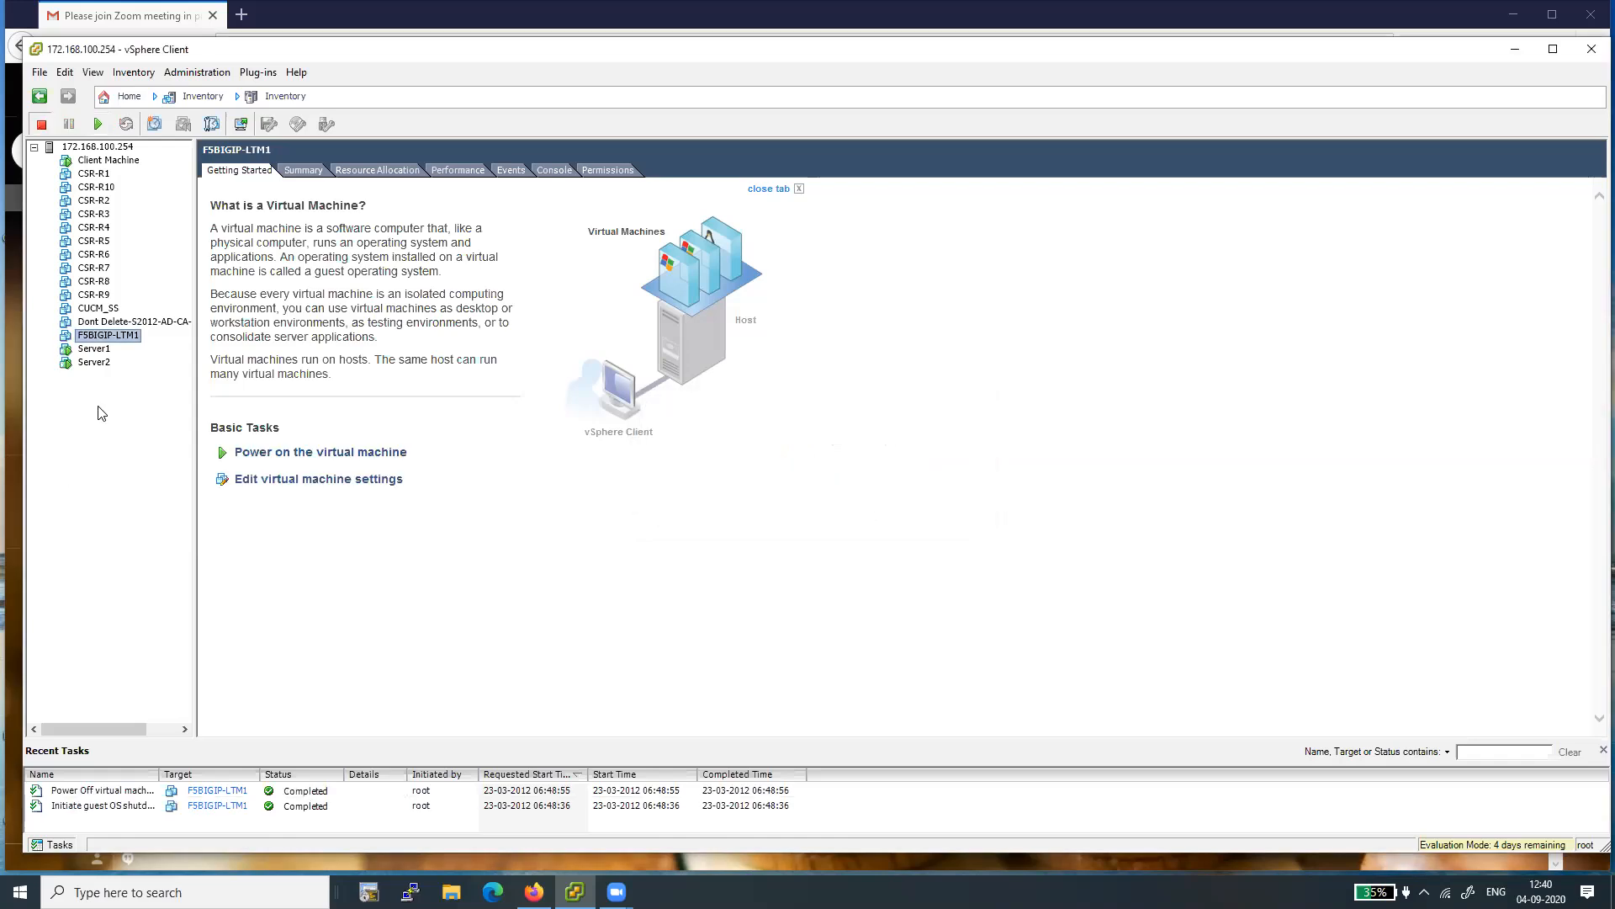
- Delete the F5BIGIP-LTM1 virtual machine and its base disks from disk
{"action": "right_click", "coordinate": [93, 340]}
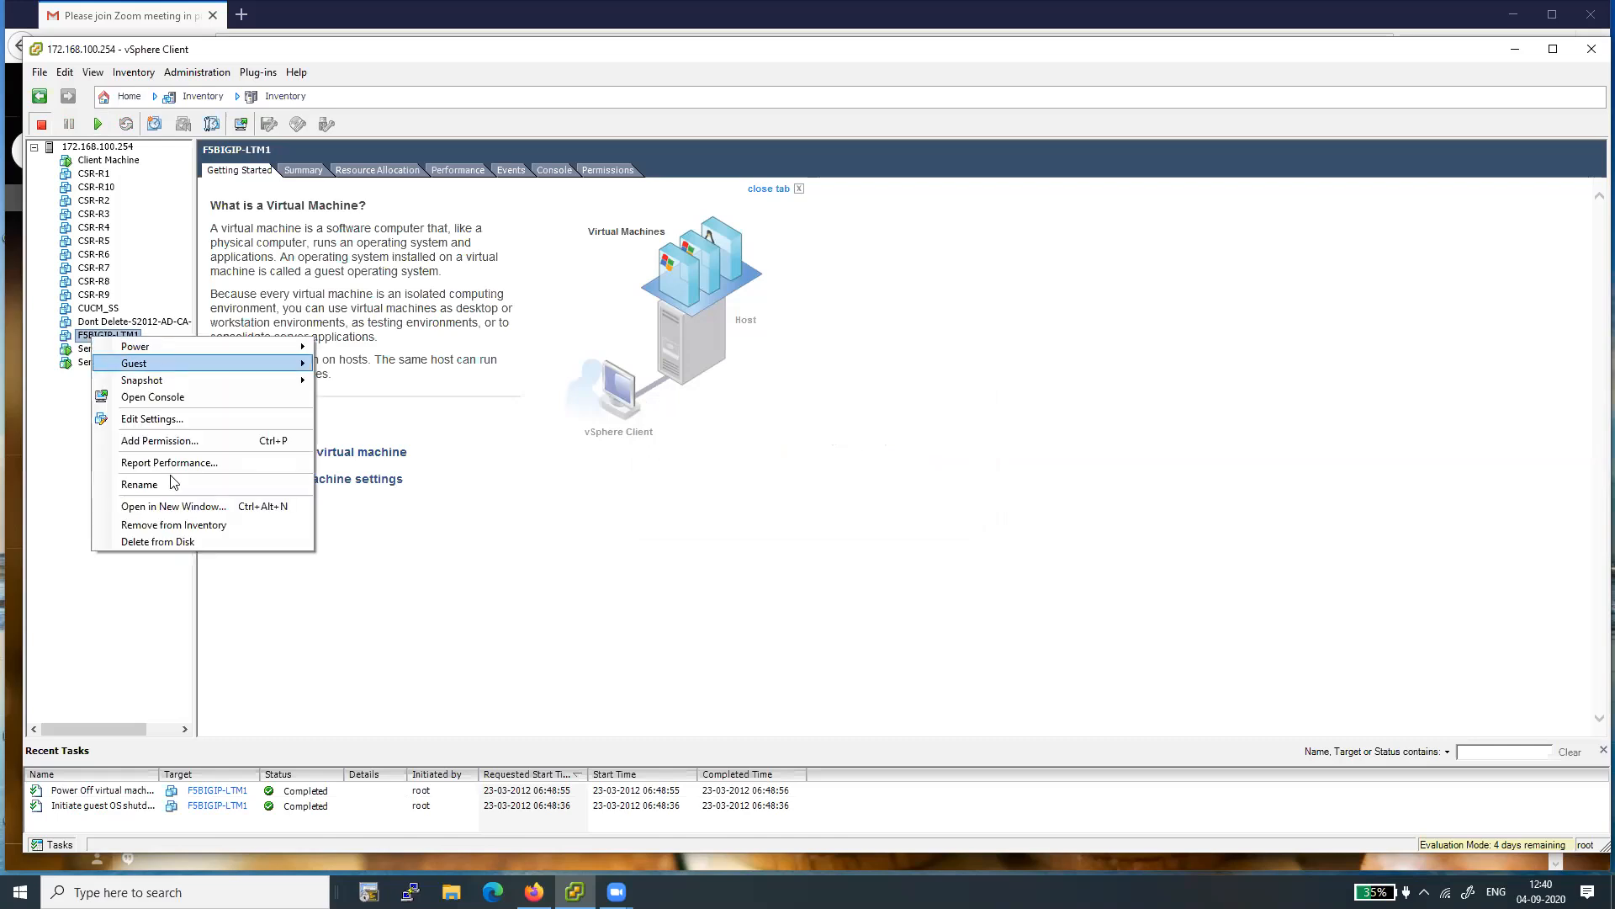
{"action": "left_click", "coordinate": [174, 543]}
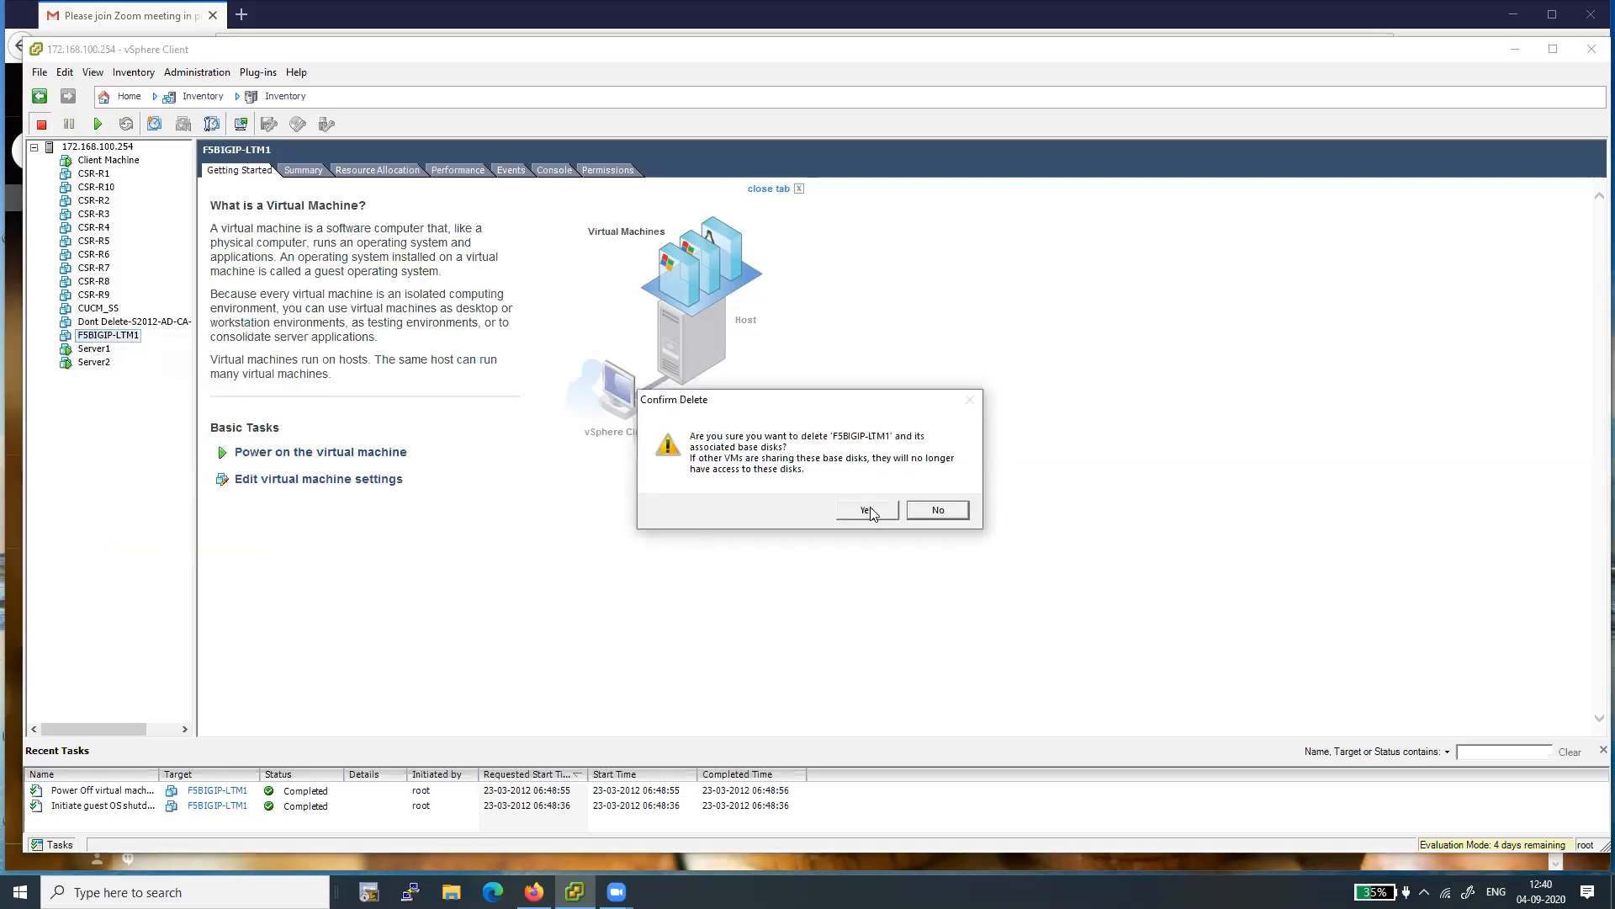
{"action": "left_click", "coordinate": [867, 510]}
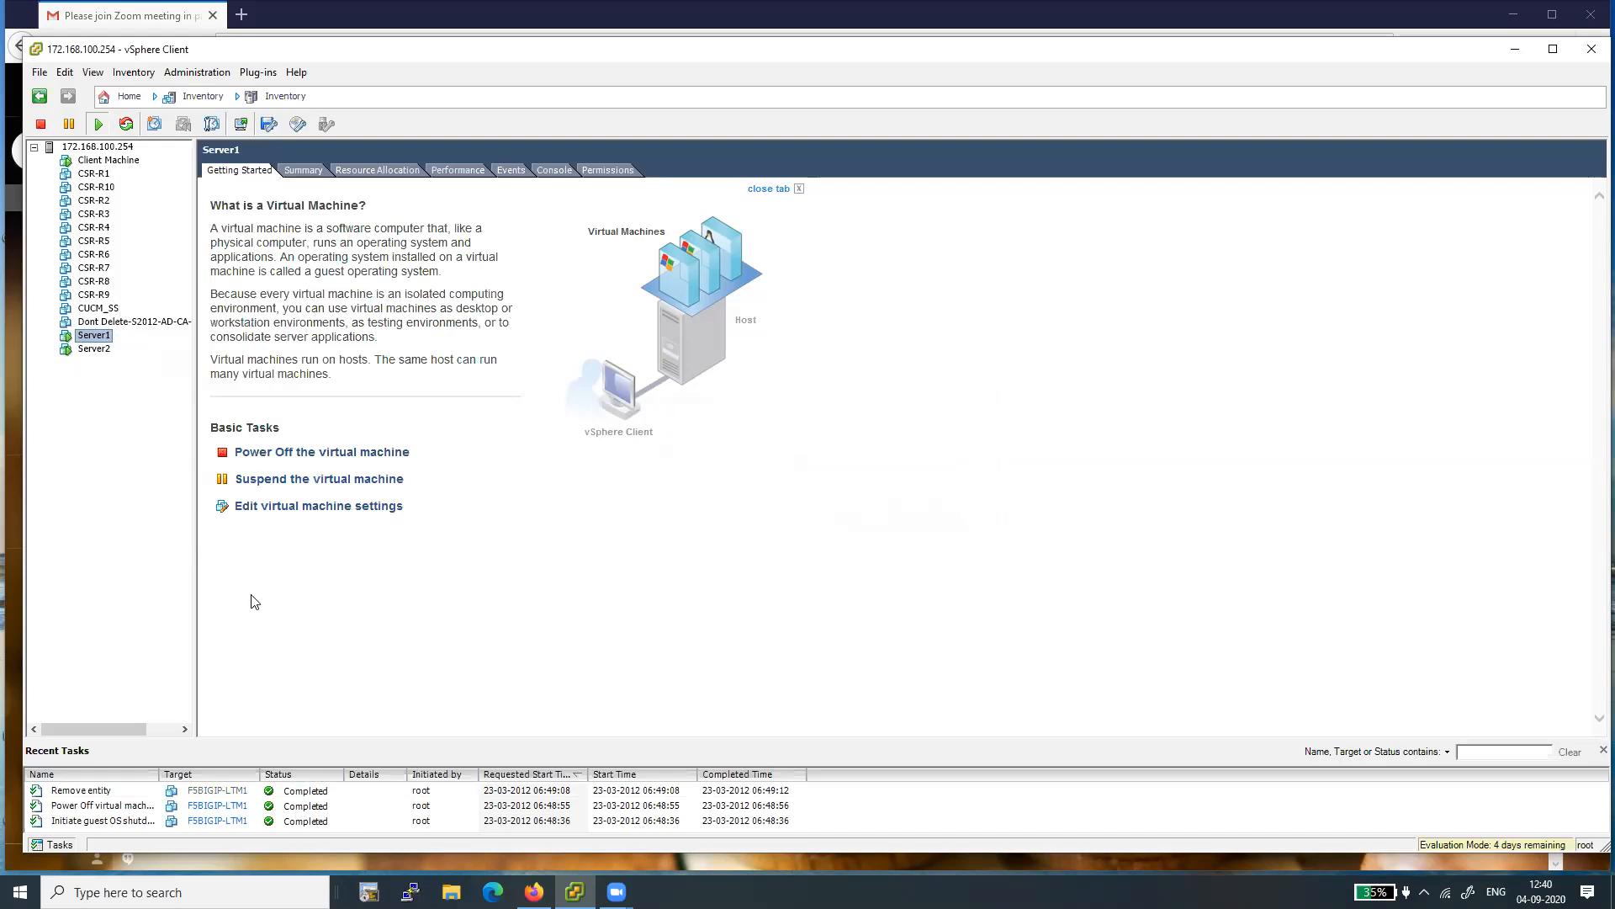
- Start deploying an OVF template with BIGIP-16.0.0-0.0.12.ALL-vmware.ova from the Downloads folder as its source
{"action": "left_click", "coordinate": [39, 74]}
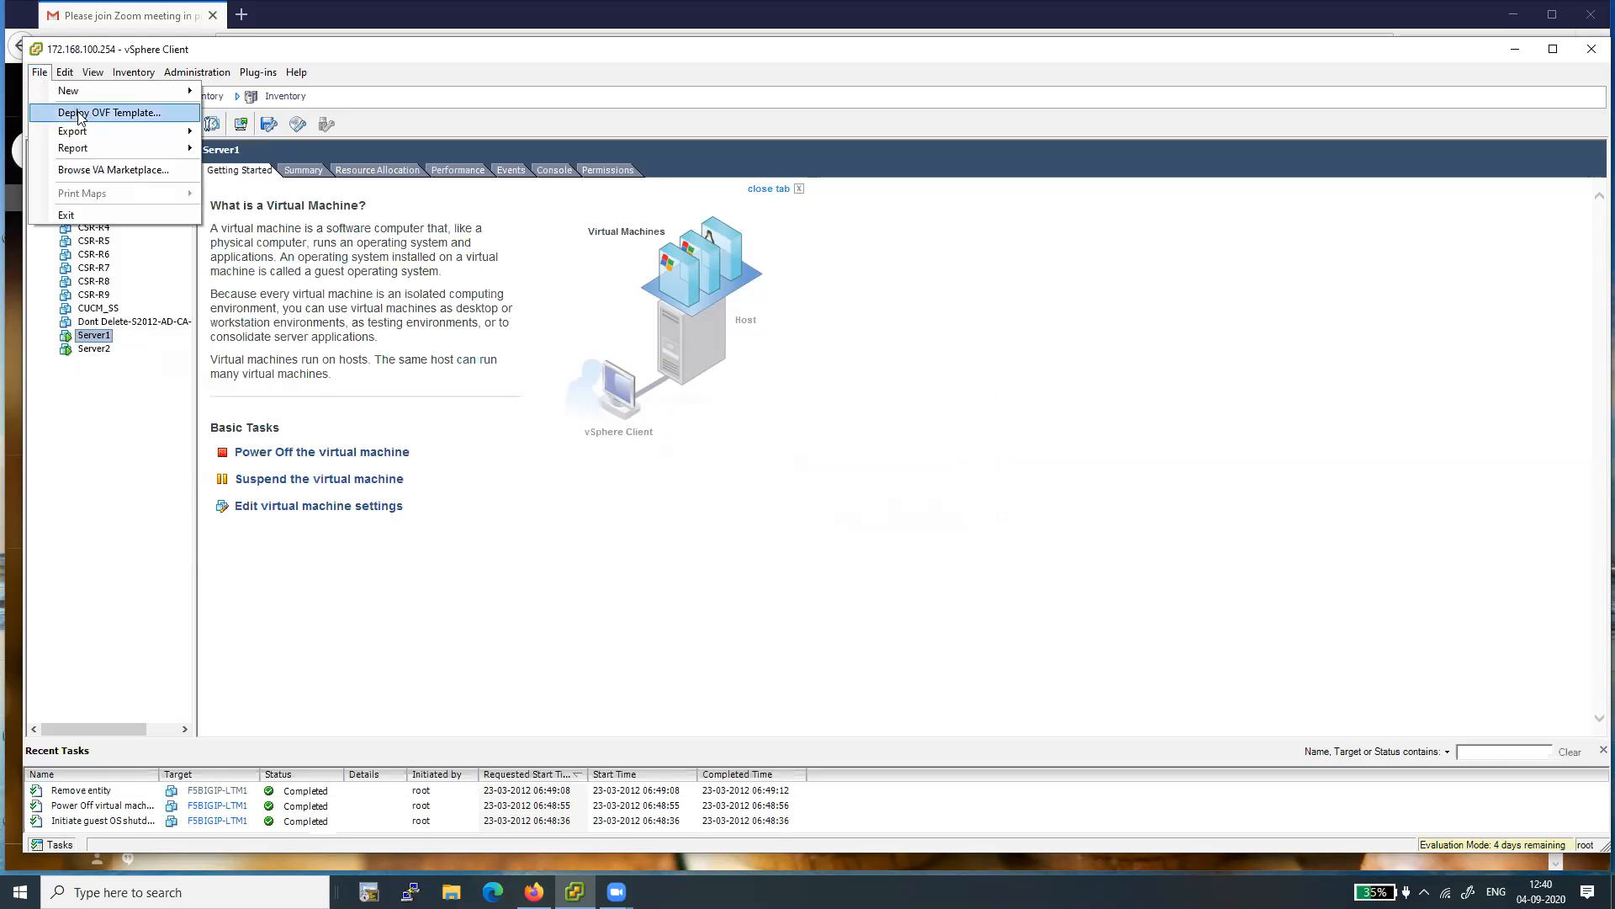
{"action": "left_click", "coordinate": [116, 114]}
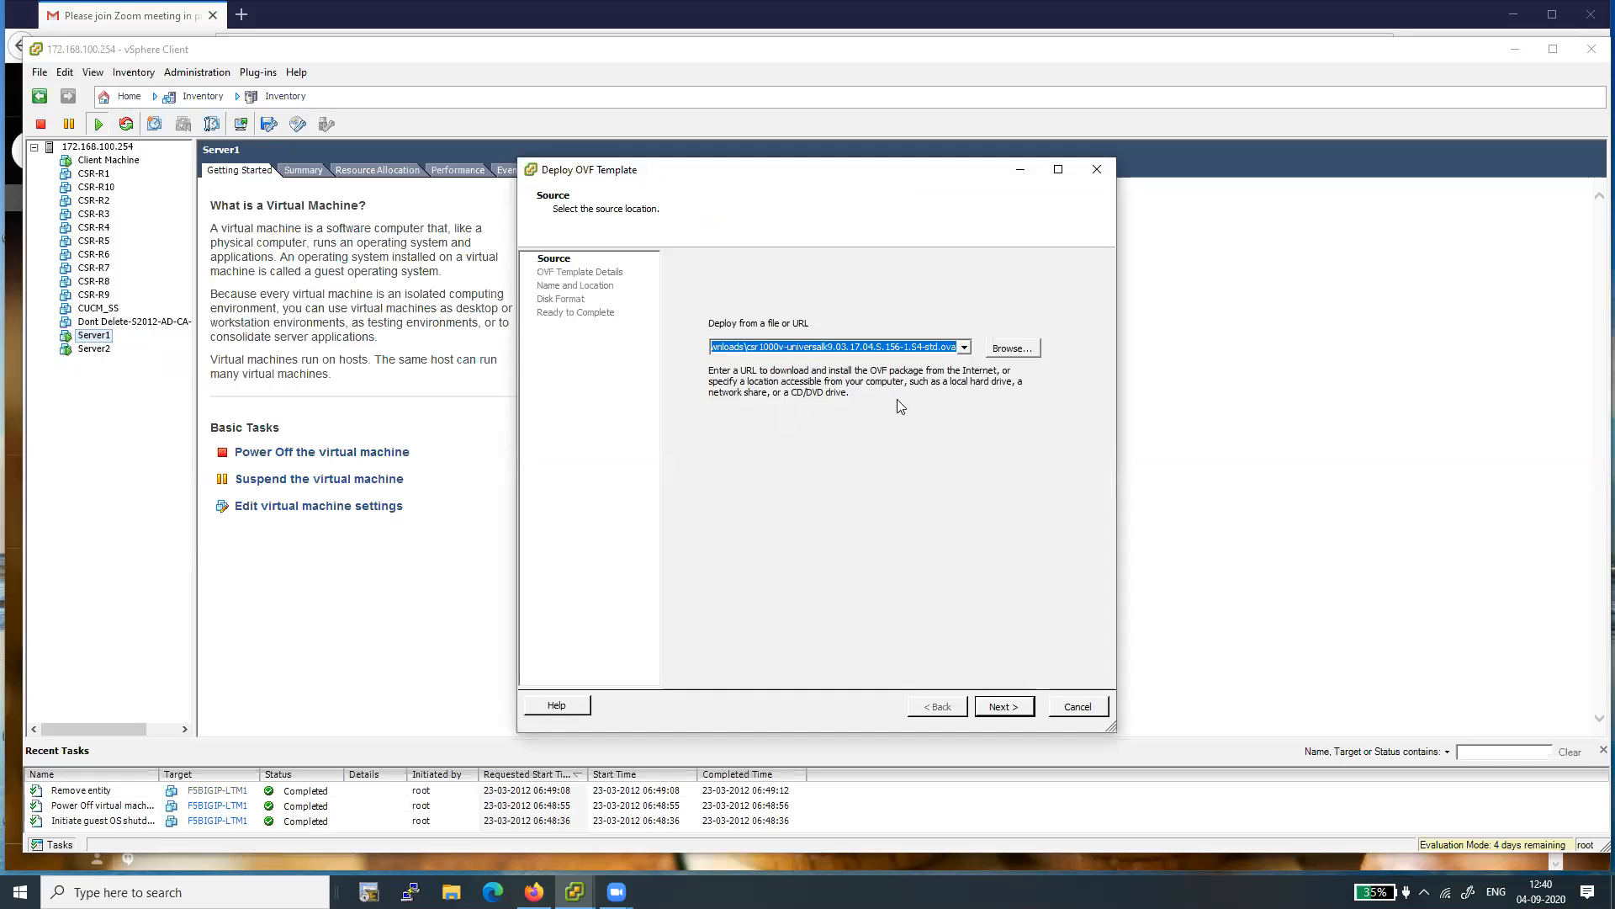
{"action": "left_click", "coordinate": [964, 347]}
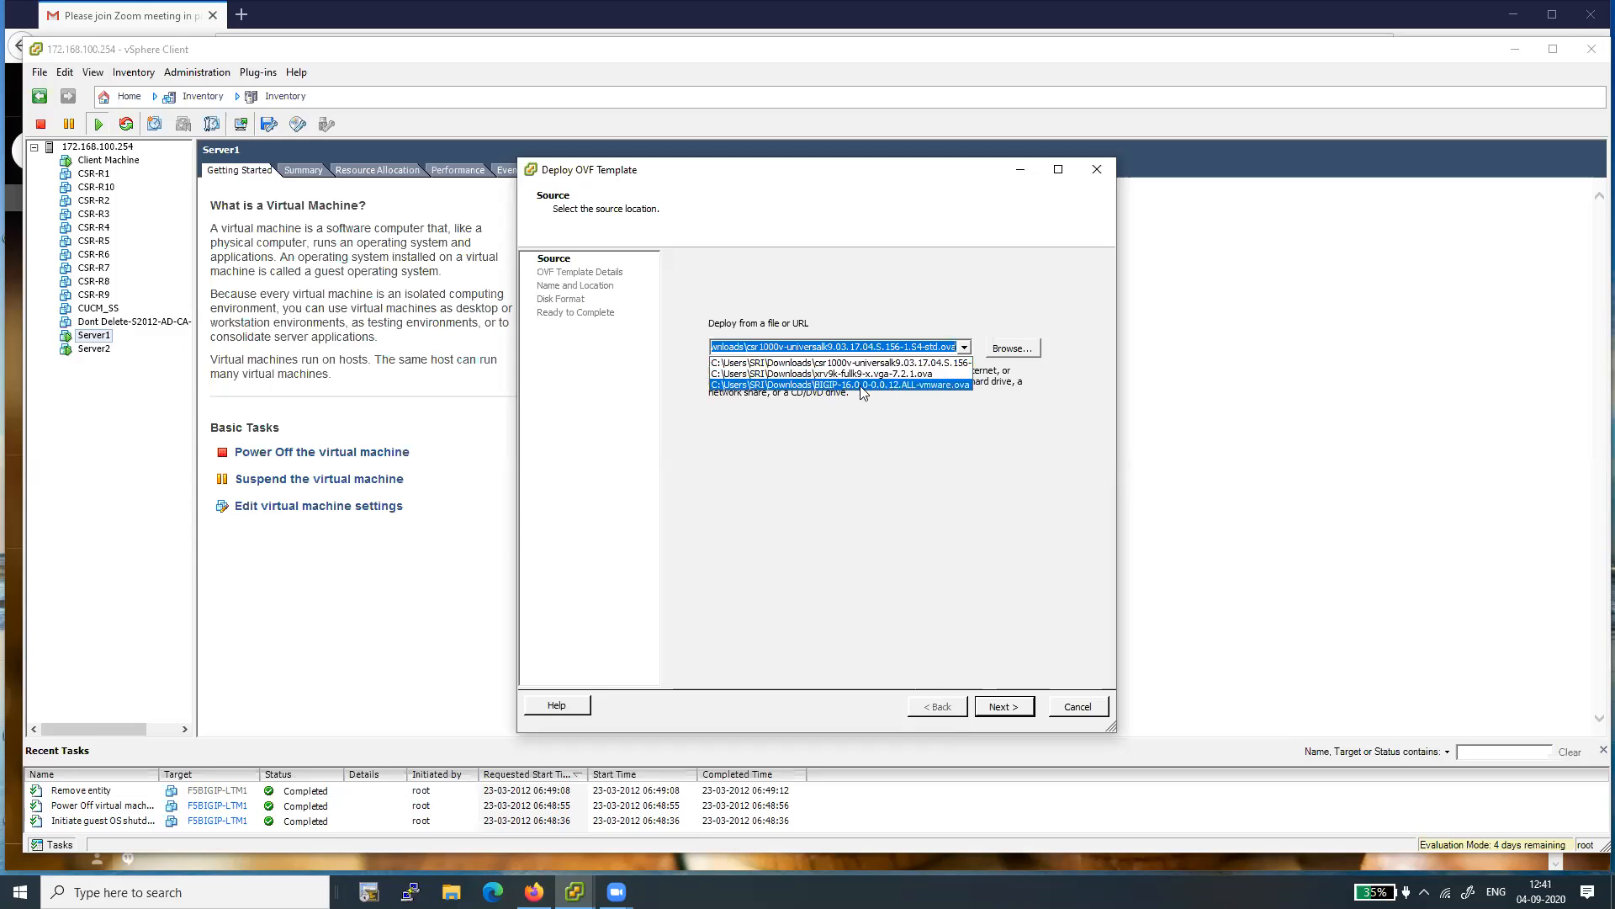
{"action": "left_click", "coordinate": [921, 385]}
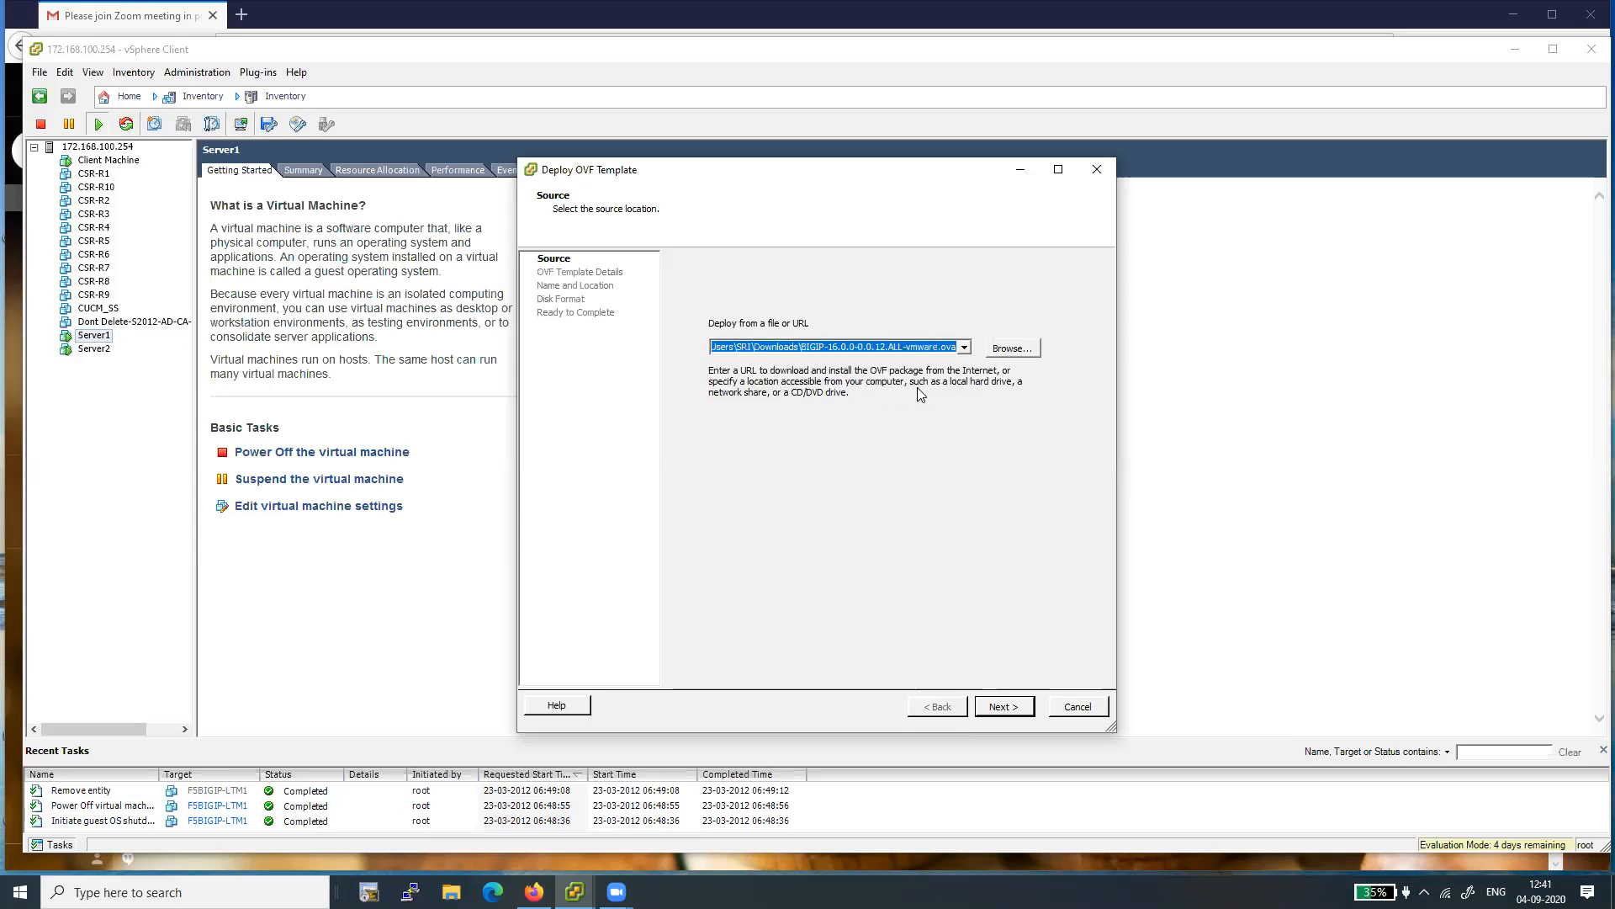
{"action": "left_click", "coordinate": [996, 352]}
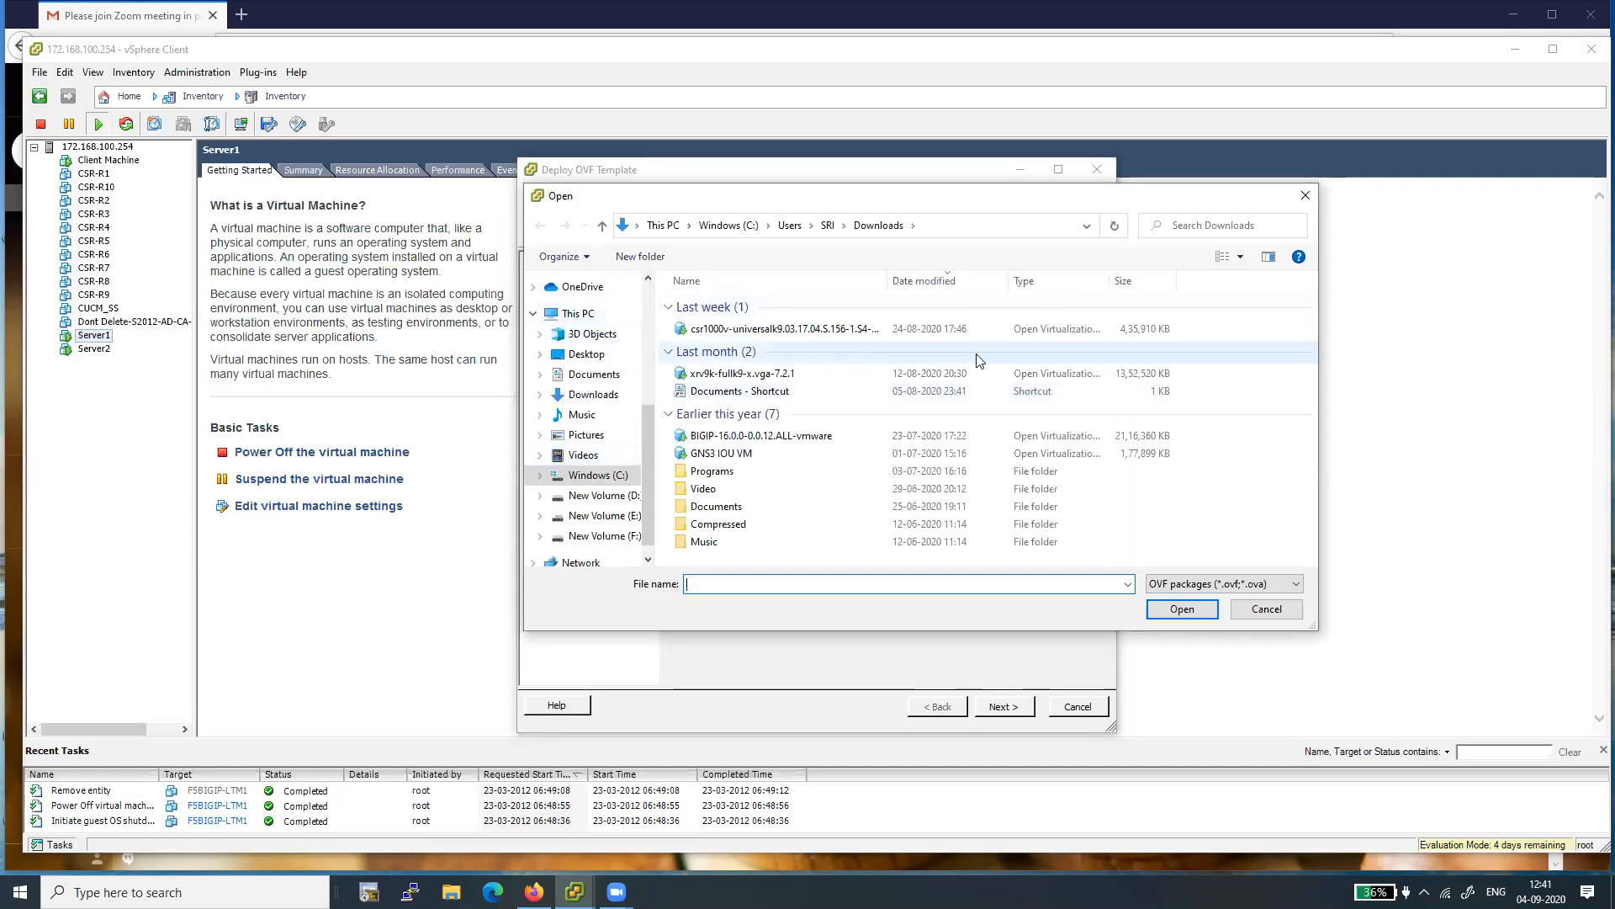
{"action": "left_click", "coordinate": [763, 440]}
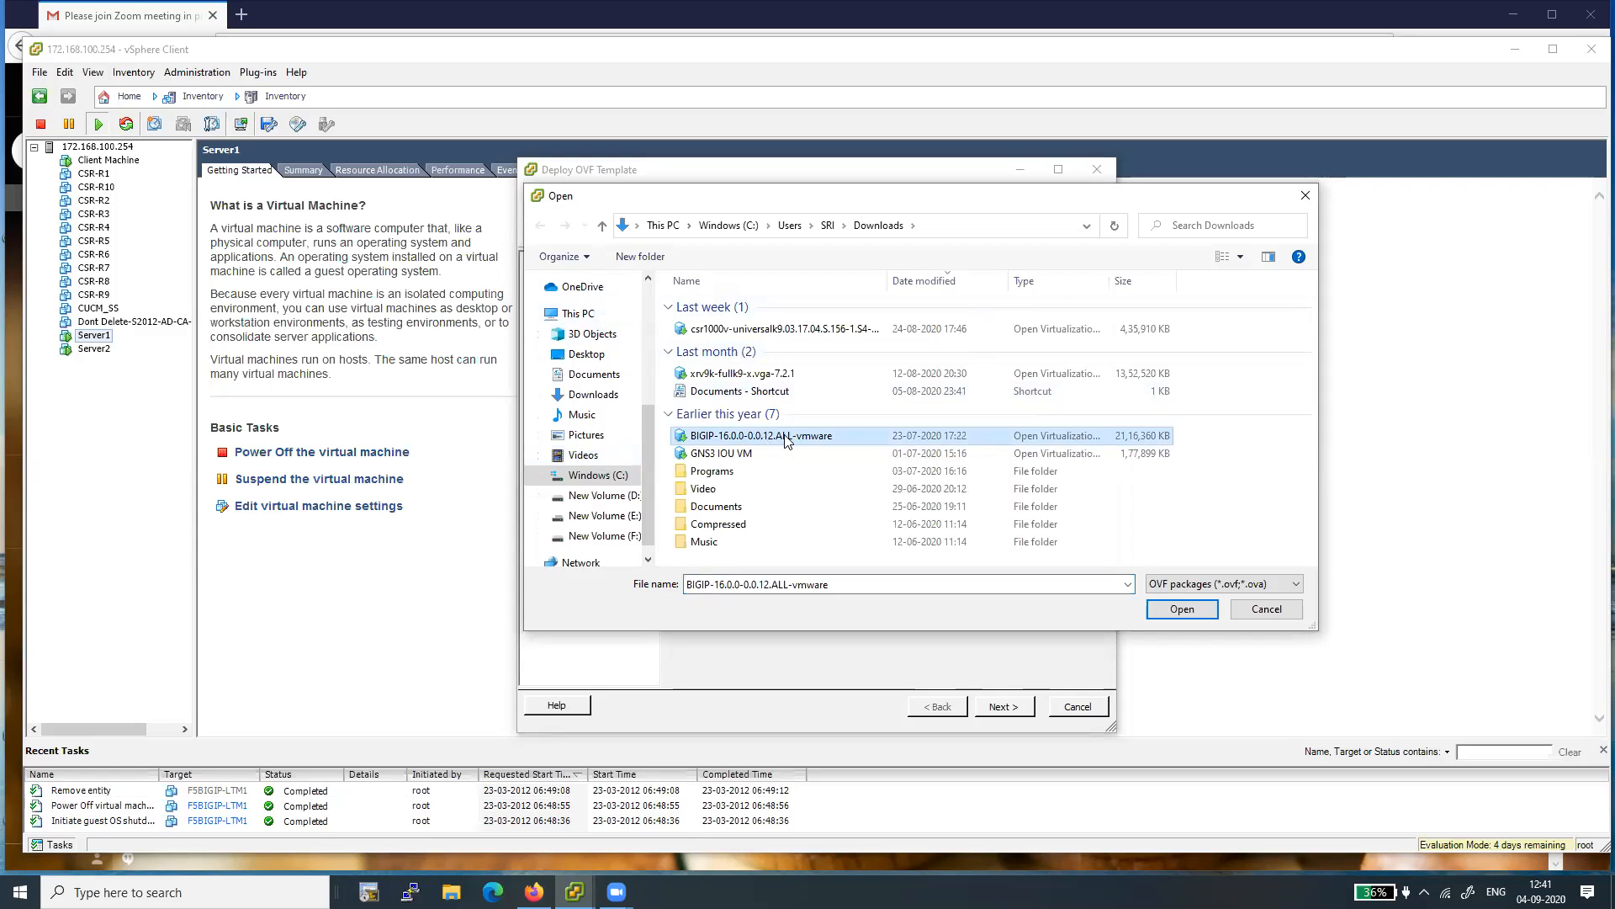
{"action": "double_click", "coordinate": [796, 441]}
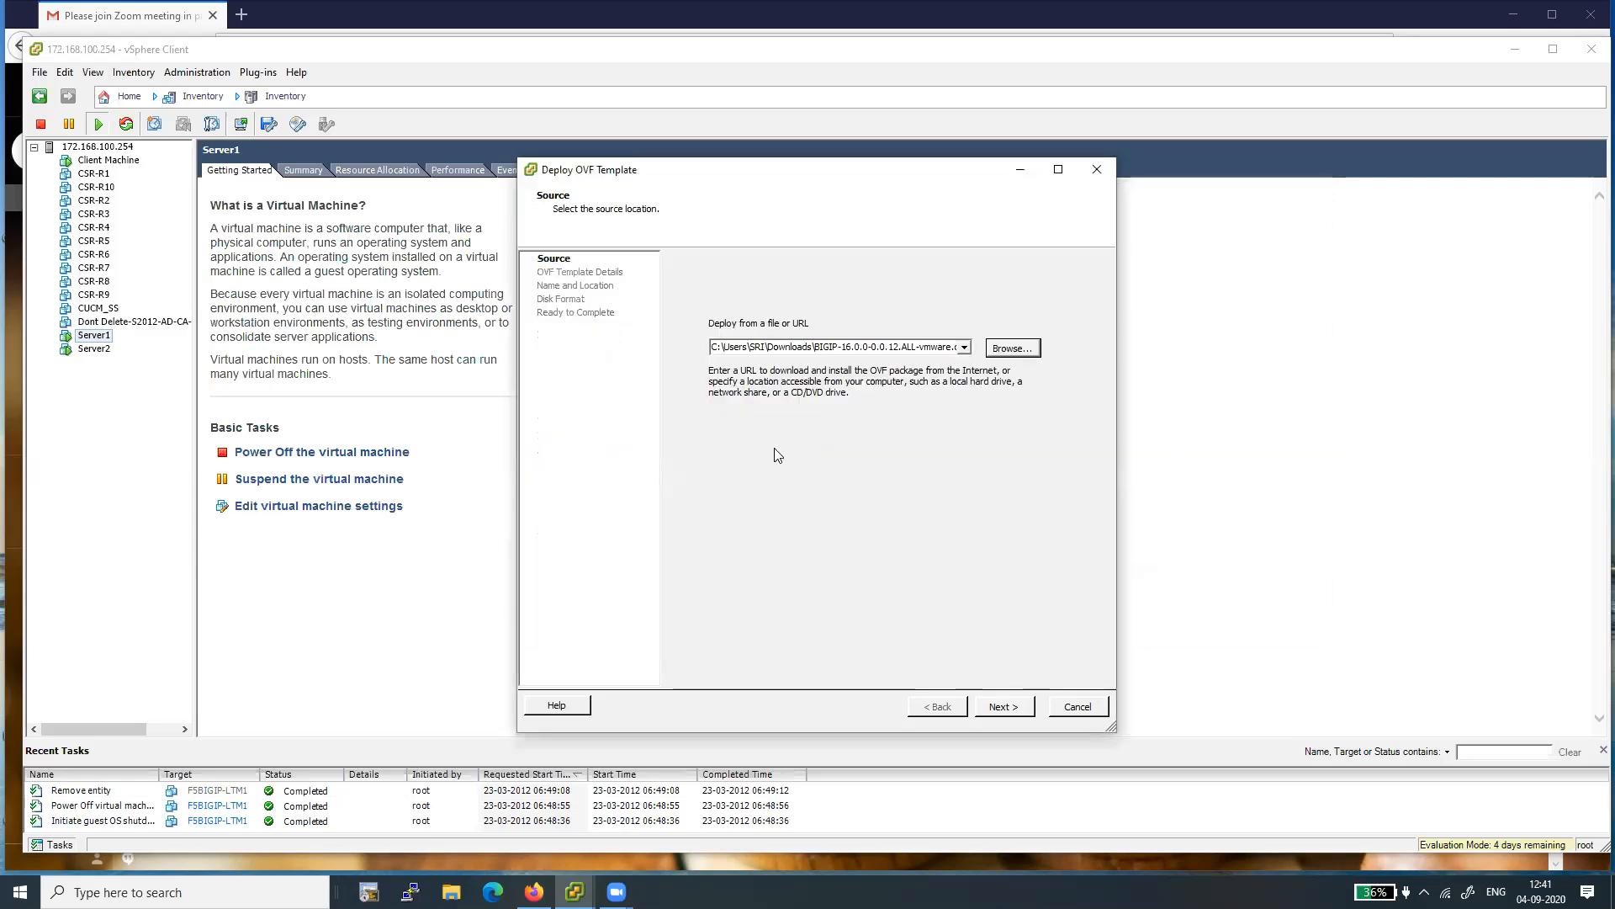
{"action": "left_click", "coordinate": [999, 705]}
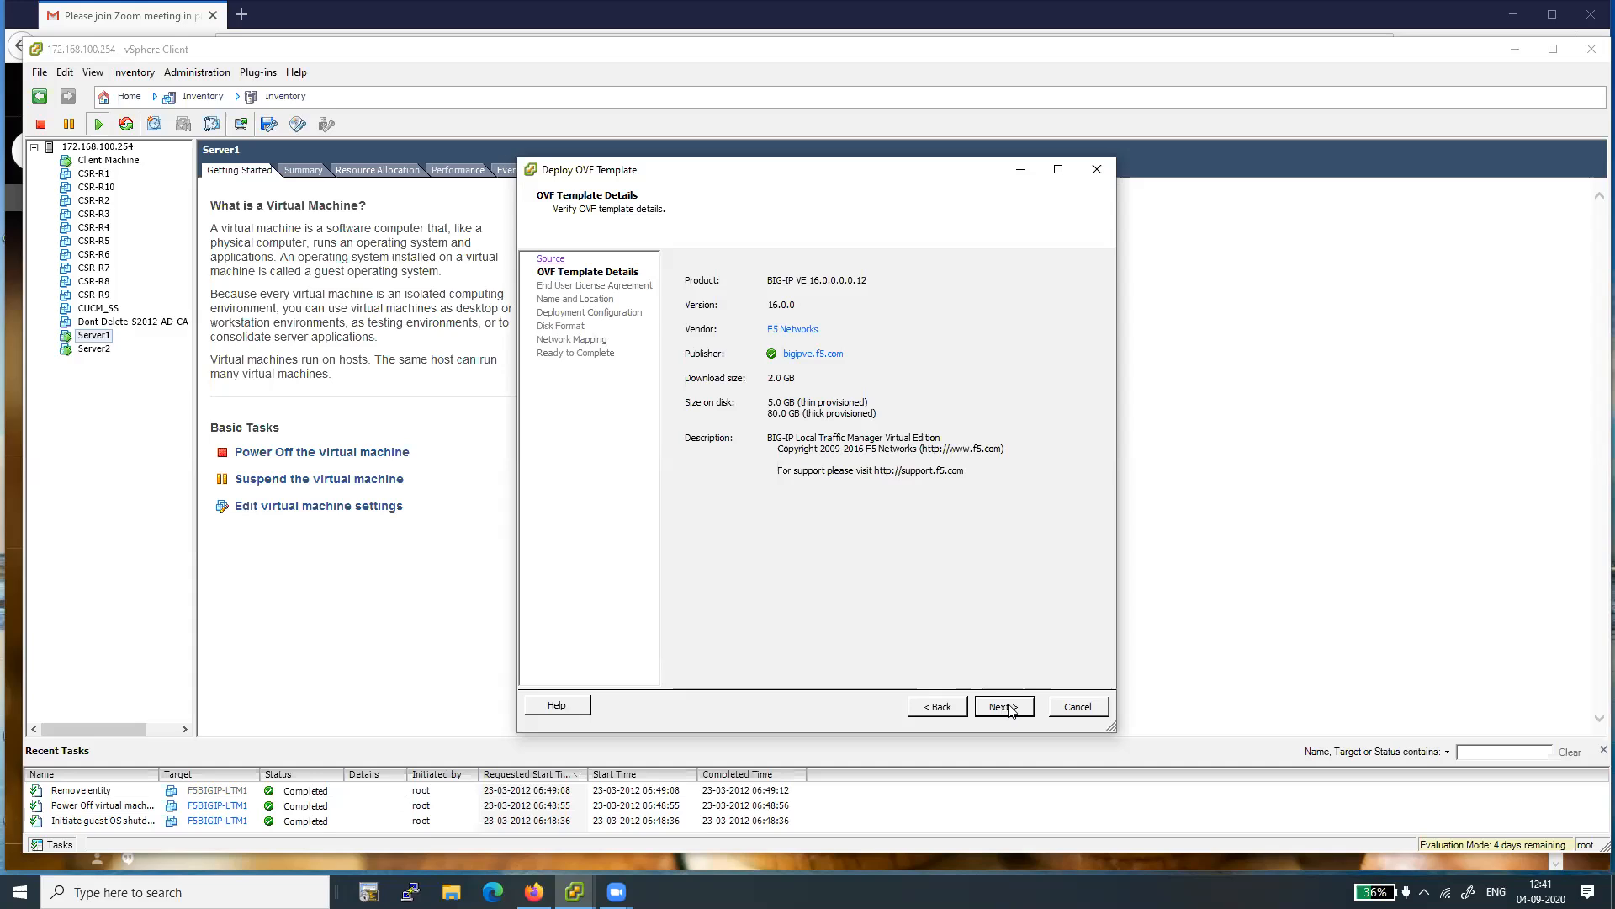
- Continue past the OVF template details and accept the end user license agreement
{"action": "left_click", "coordinate": [1009, 708]}
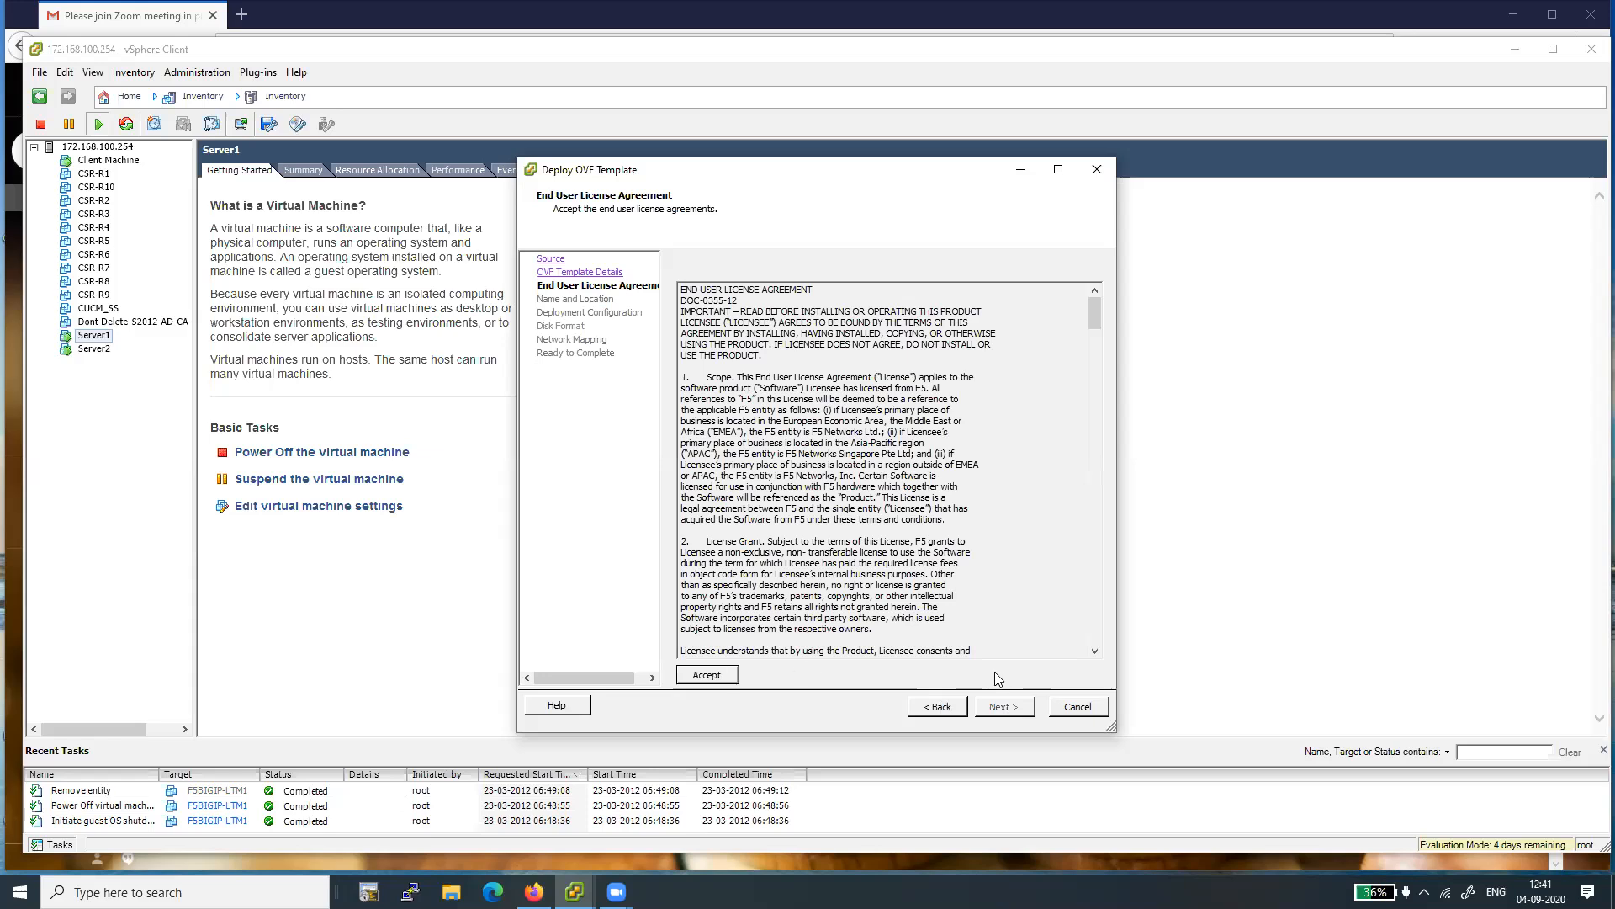
{"action": "left_click", "coordinate": [707, 676]}
{"action": "left_click", "coordinate": [1003, 709]}
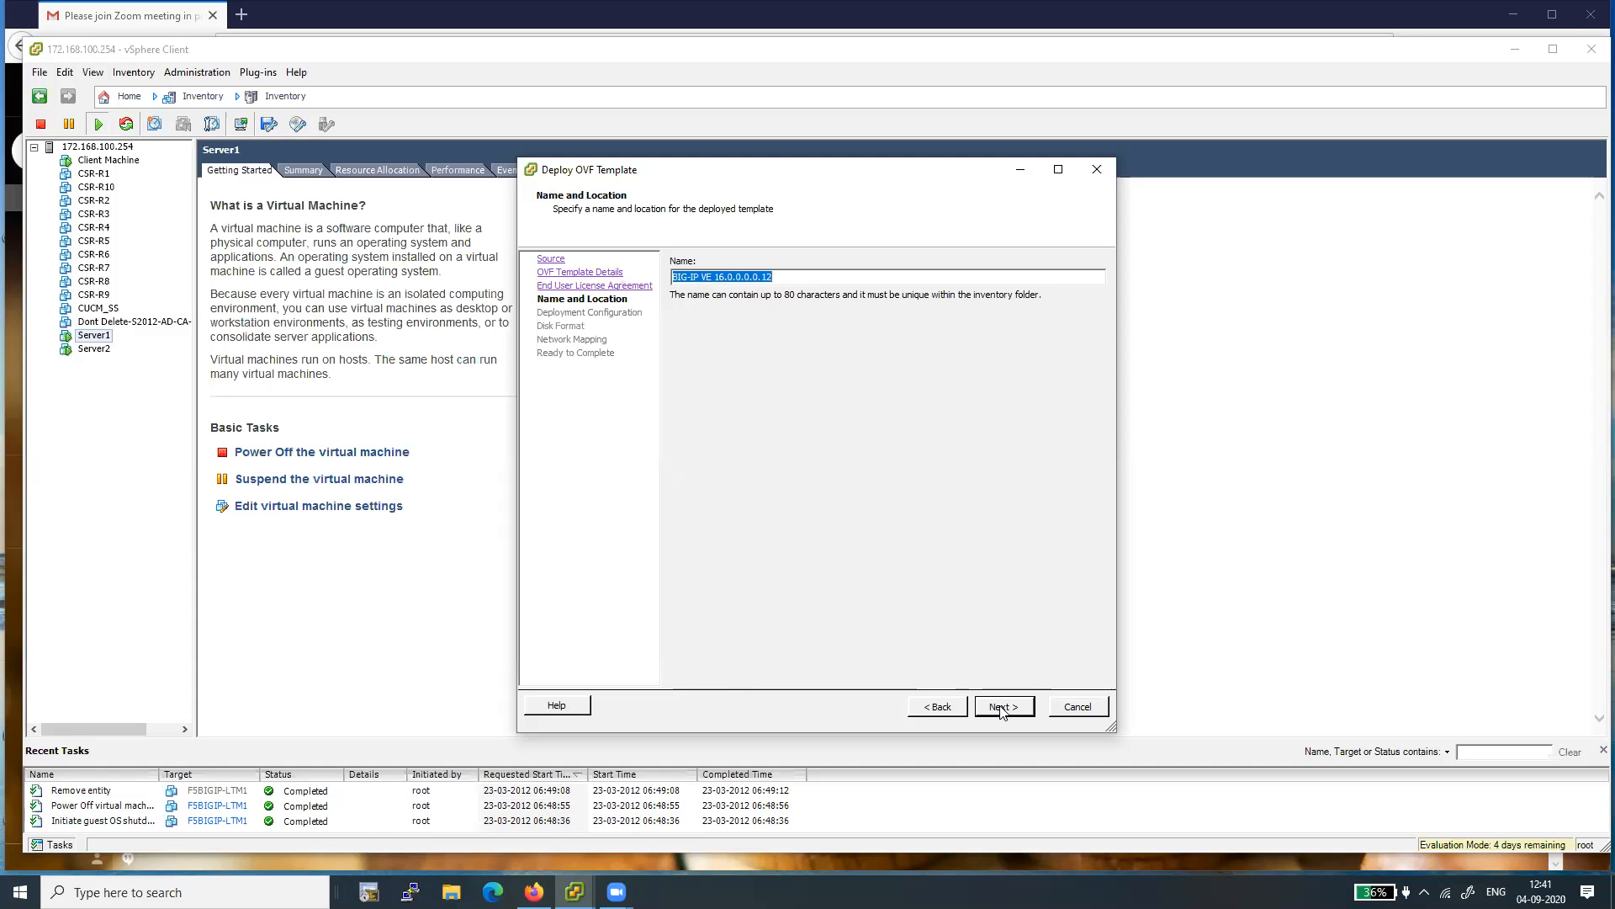
- Name the deployed template F5BIG-IP-LTM1
{"action": "type", "text": "F5BIG-IP"}
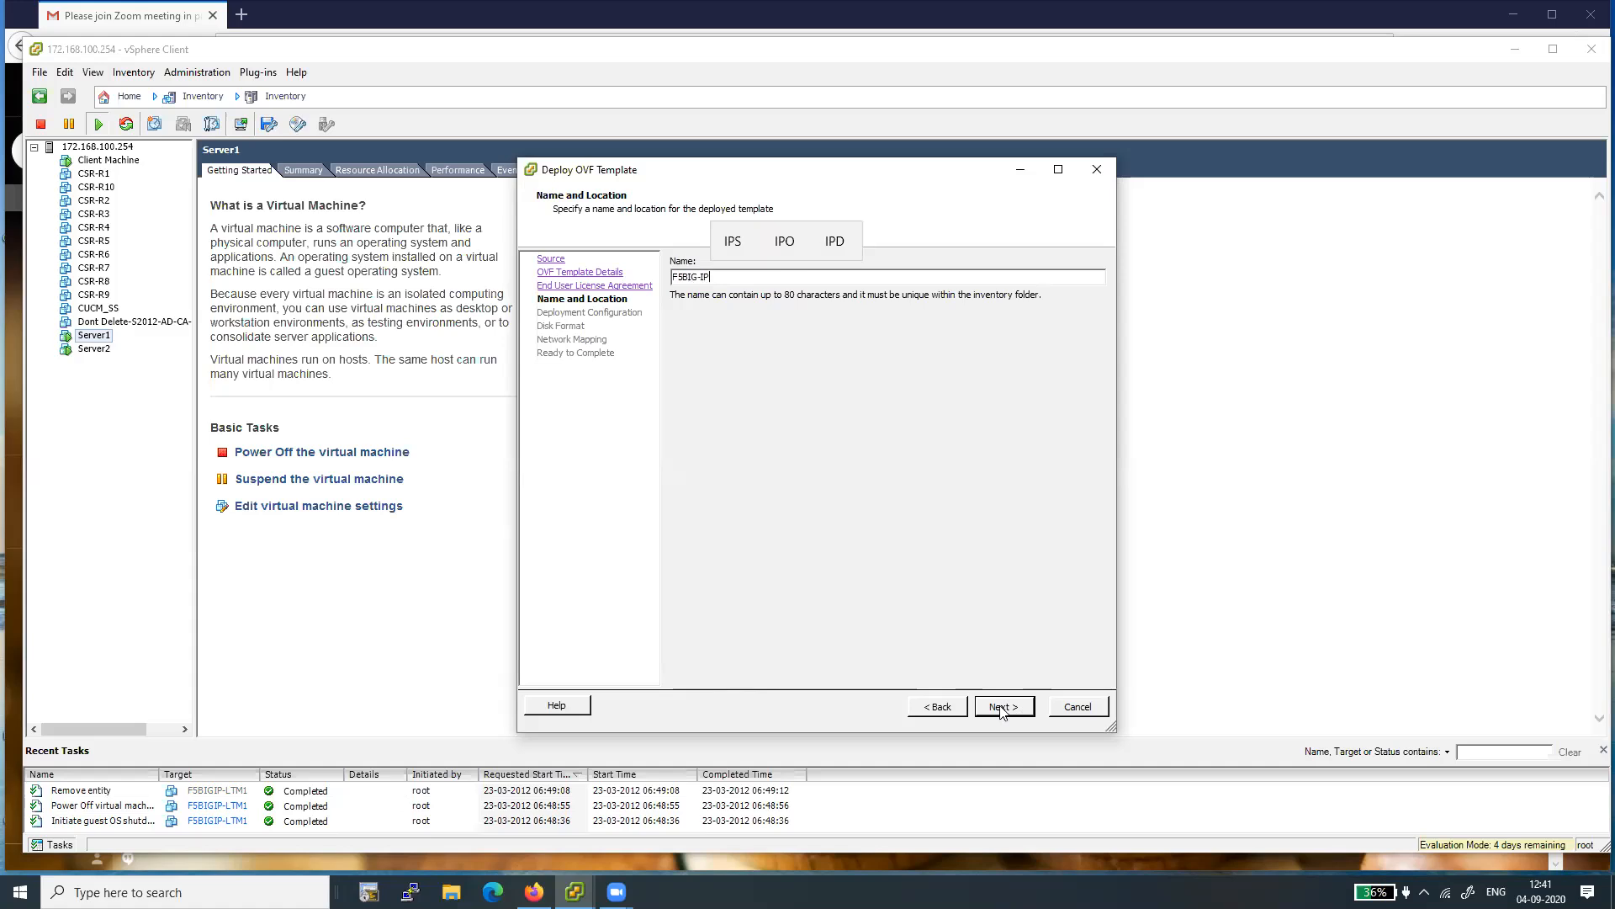
{"action": "type", "text": "-L"}
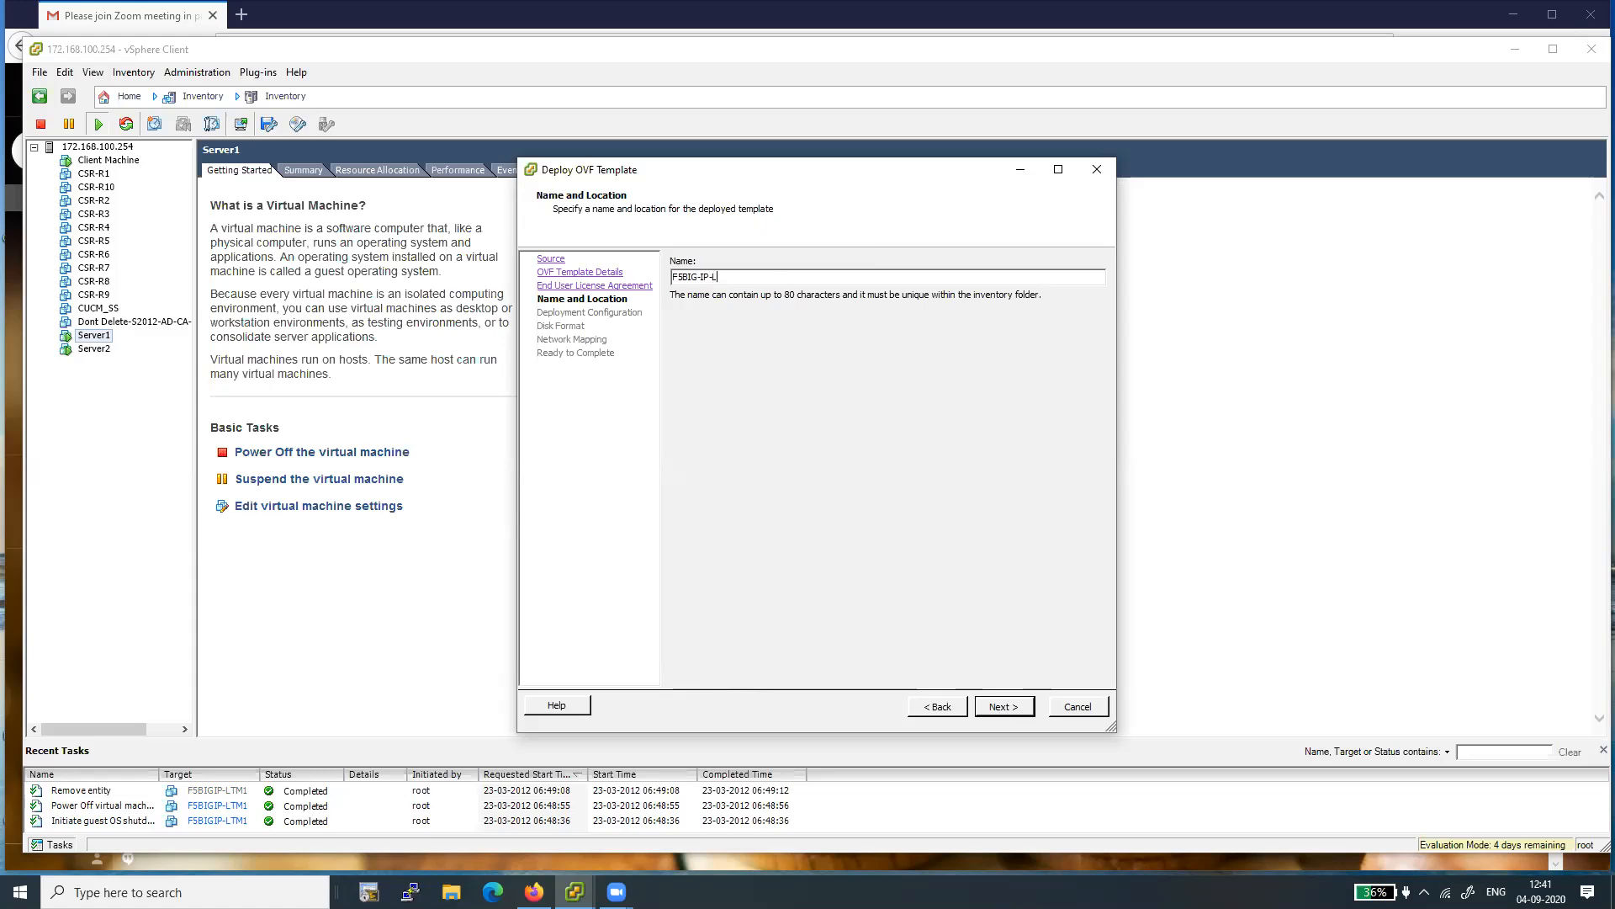
{"action": "type", "text": "TM1"}
{"action": "left_click", "coordinate": [1009, 707]}
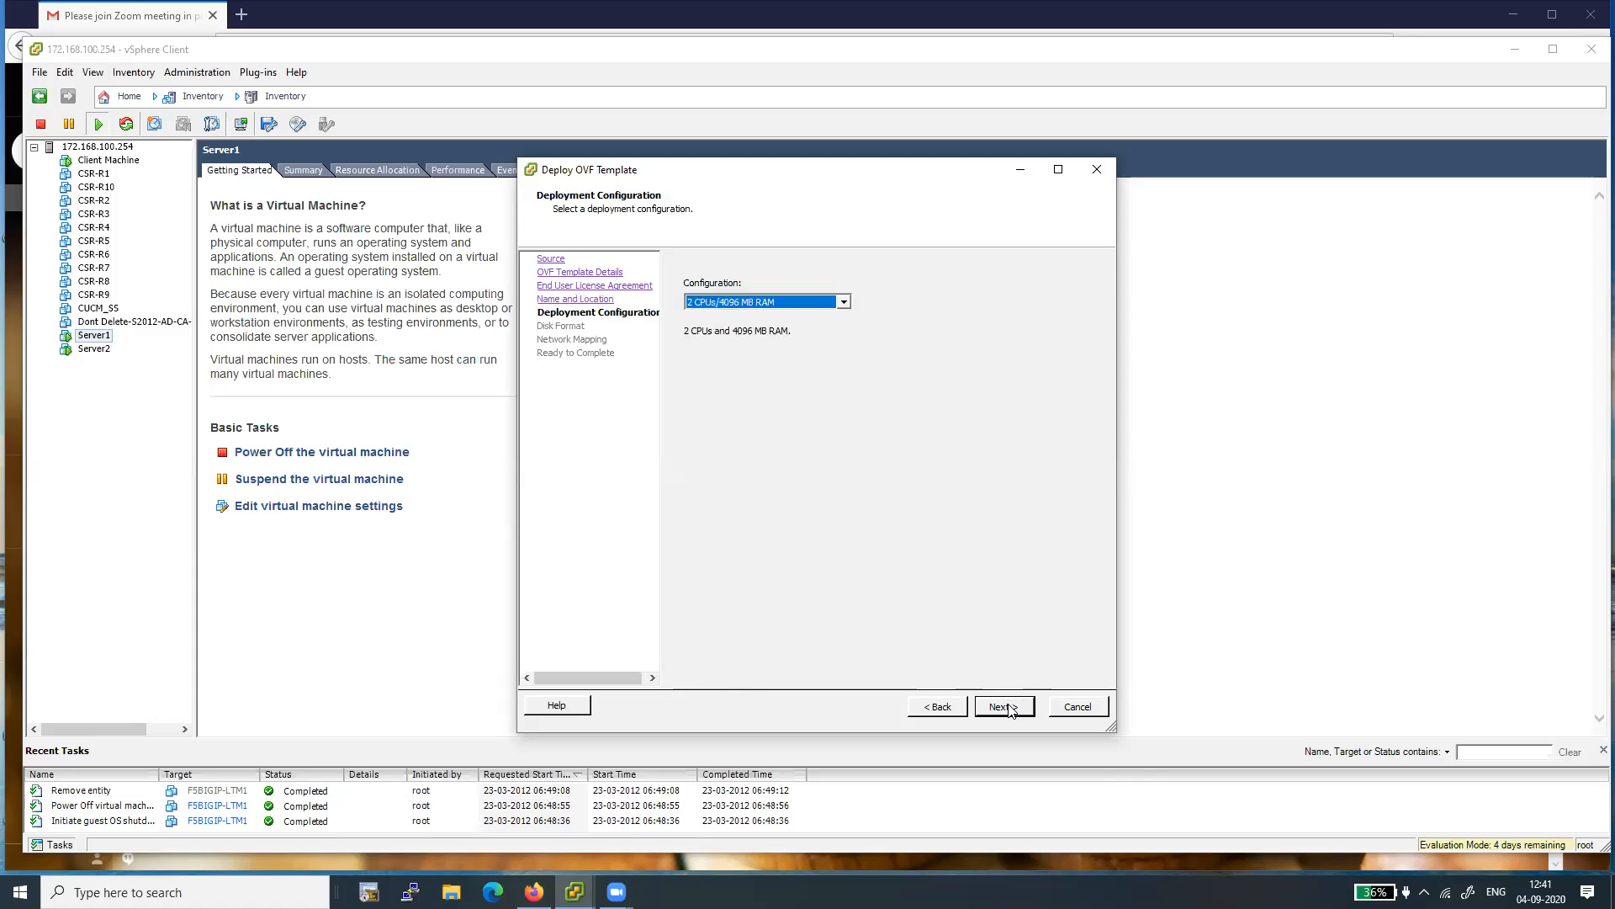
- Keep the 2 CPUs/4096 MB RAM deployment configuration and the Thick Provision Lazy Zeroed disk format
{"action": "left_click", "coordinate": [843, 302]}
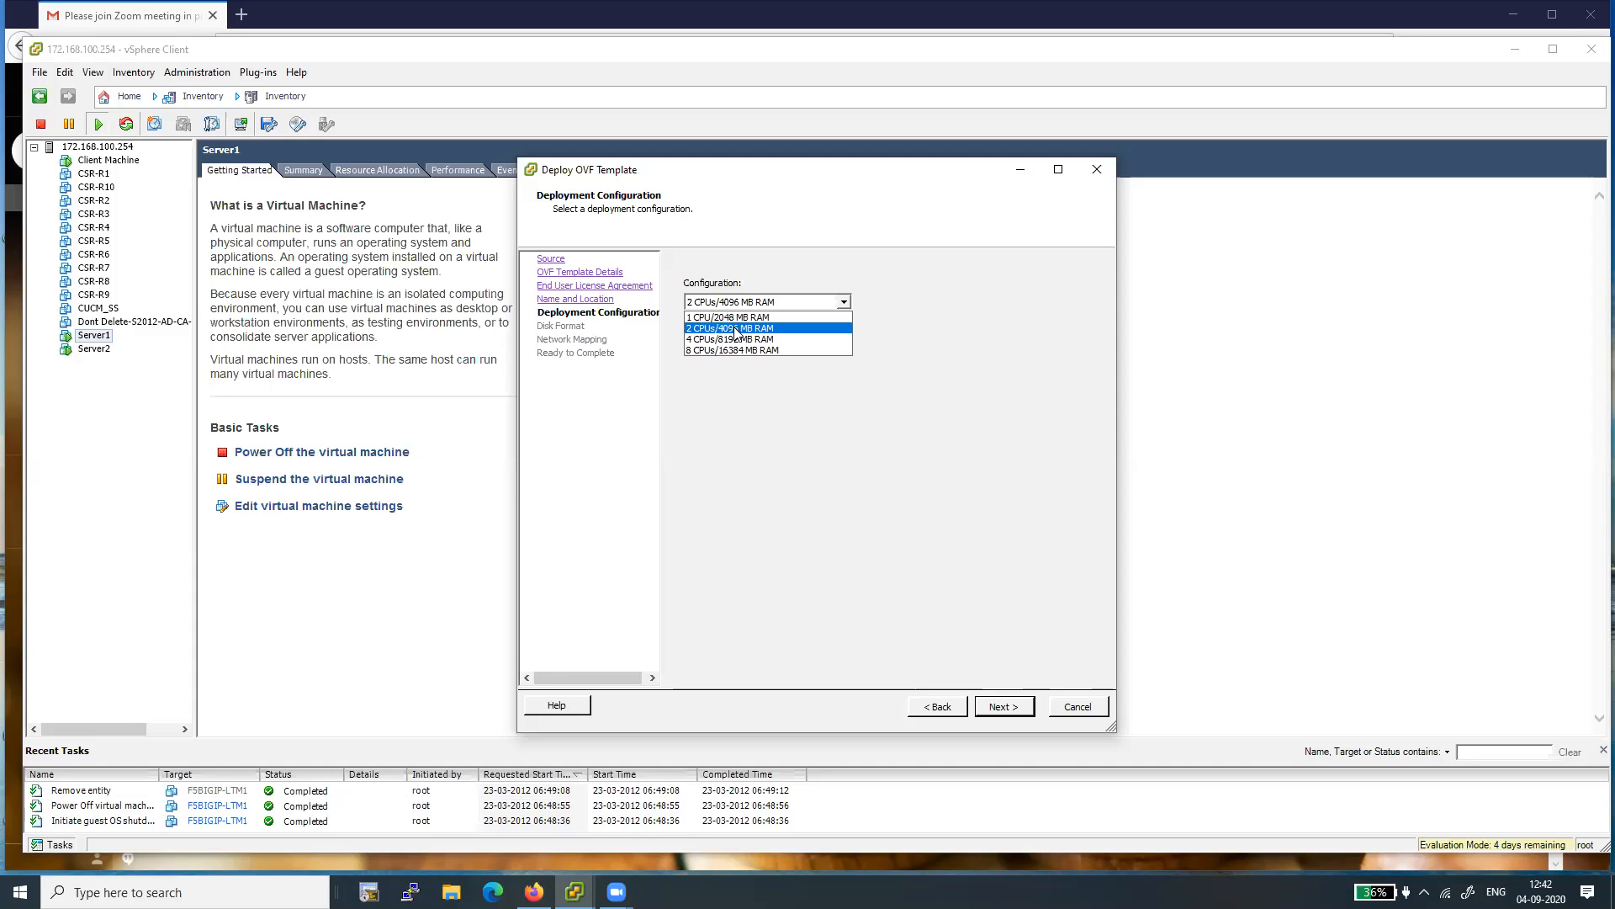
{"action": "left_click", "coordinate": [915, 341]}
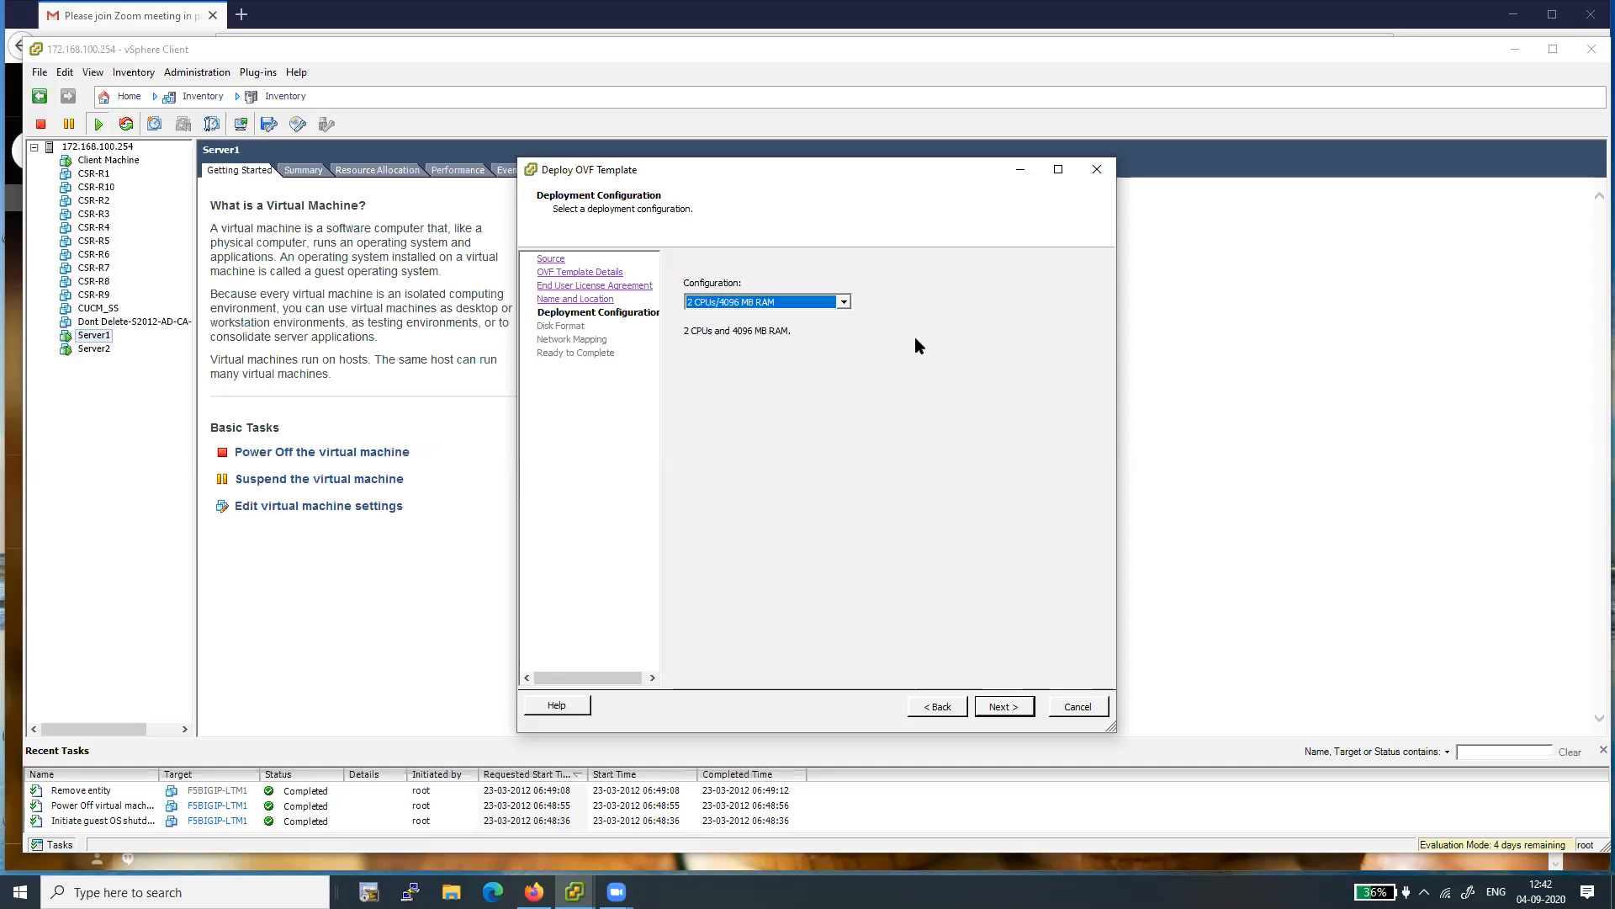
{"action": "left_click", "coordinate": [999, 706]}
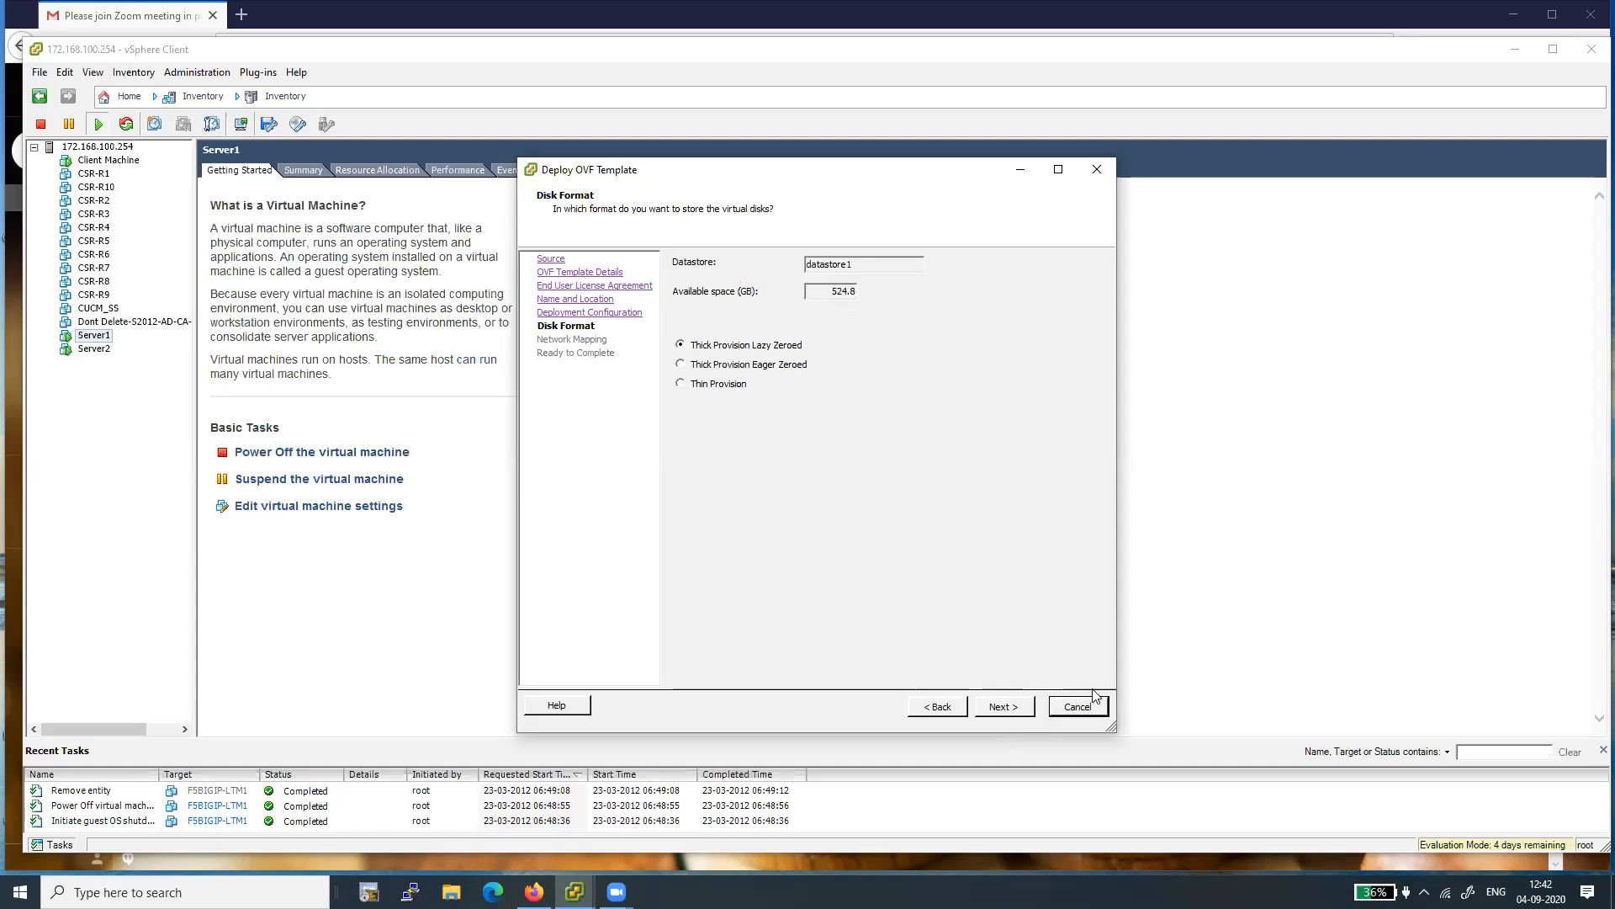
{"action": "left_click", "coordinate": [991, 706]}
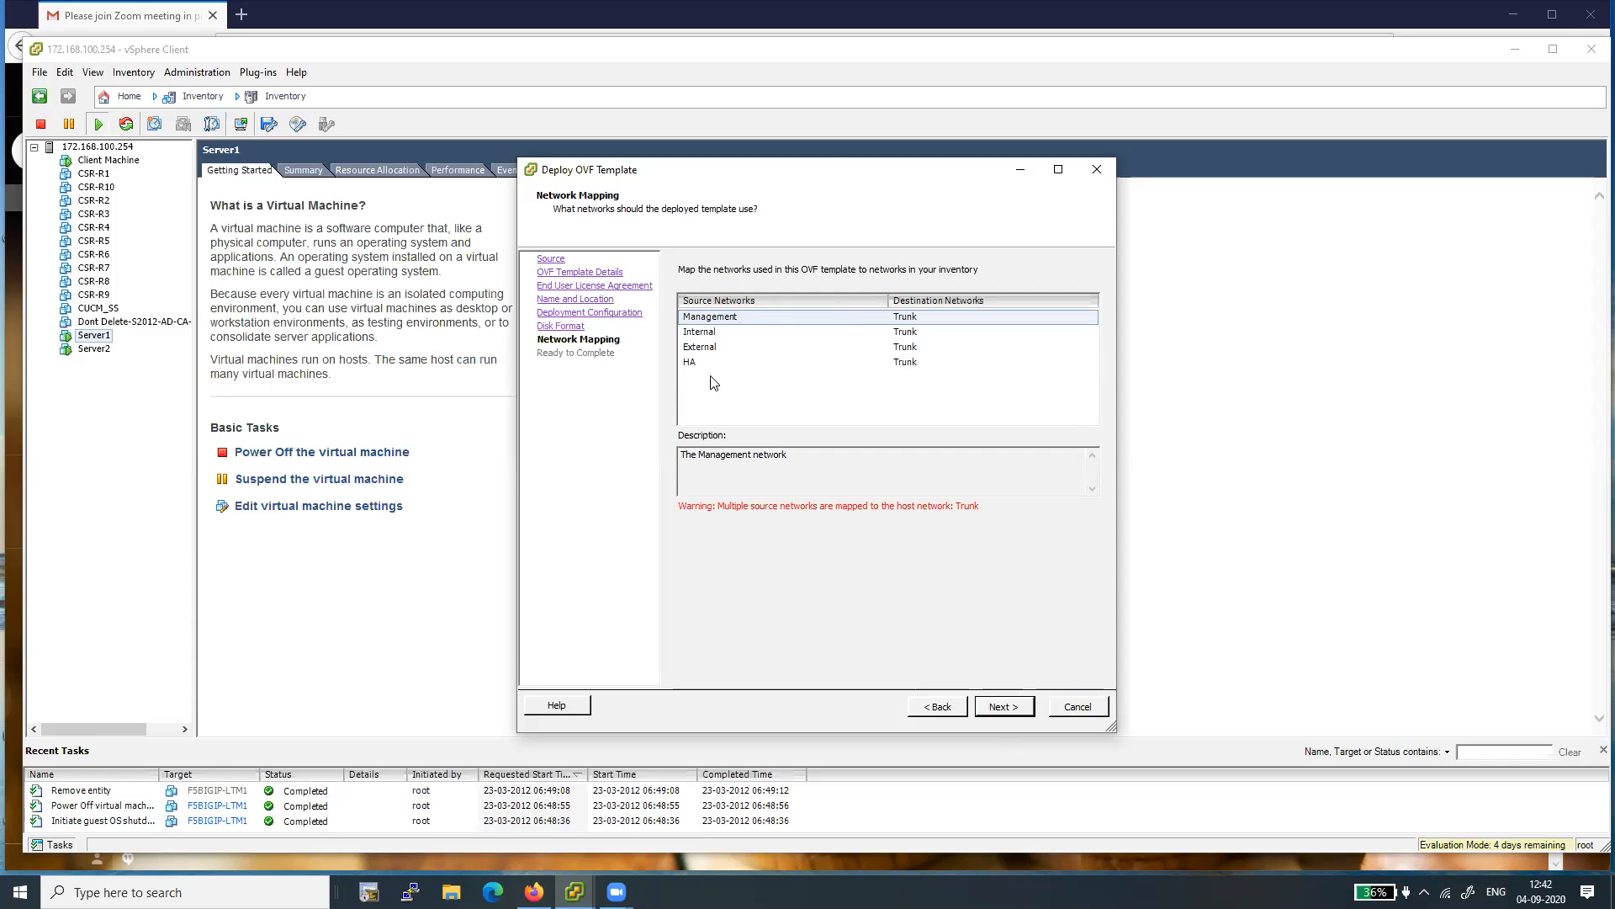
- Map the Management source network to the VM Network destination in the OVF network mapping
{"action": "left_click", "coordinate": [1000, 706]}
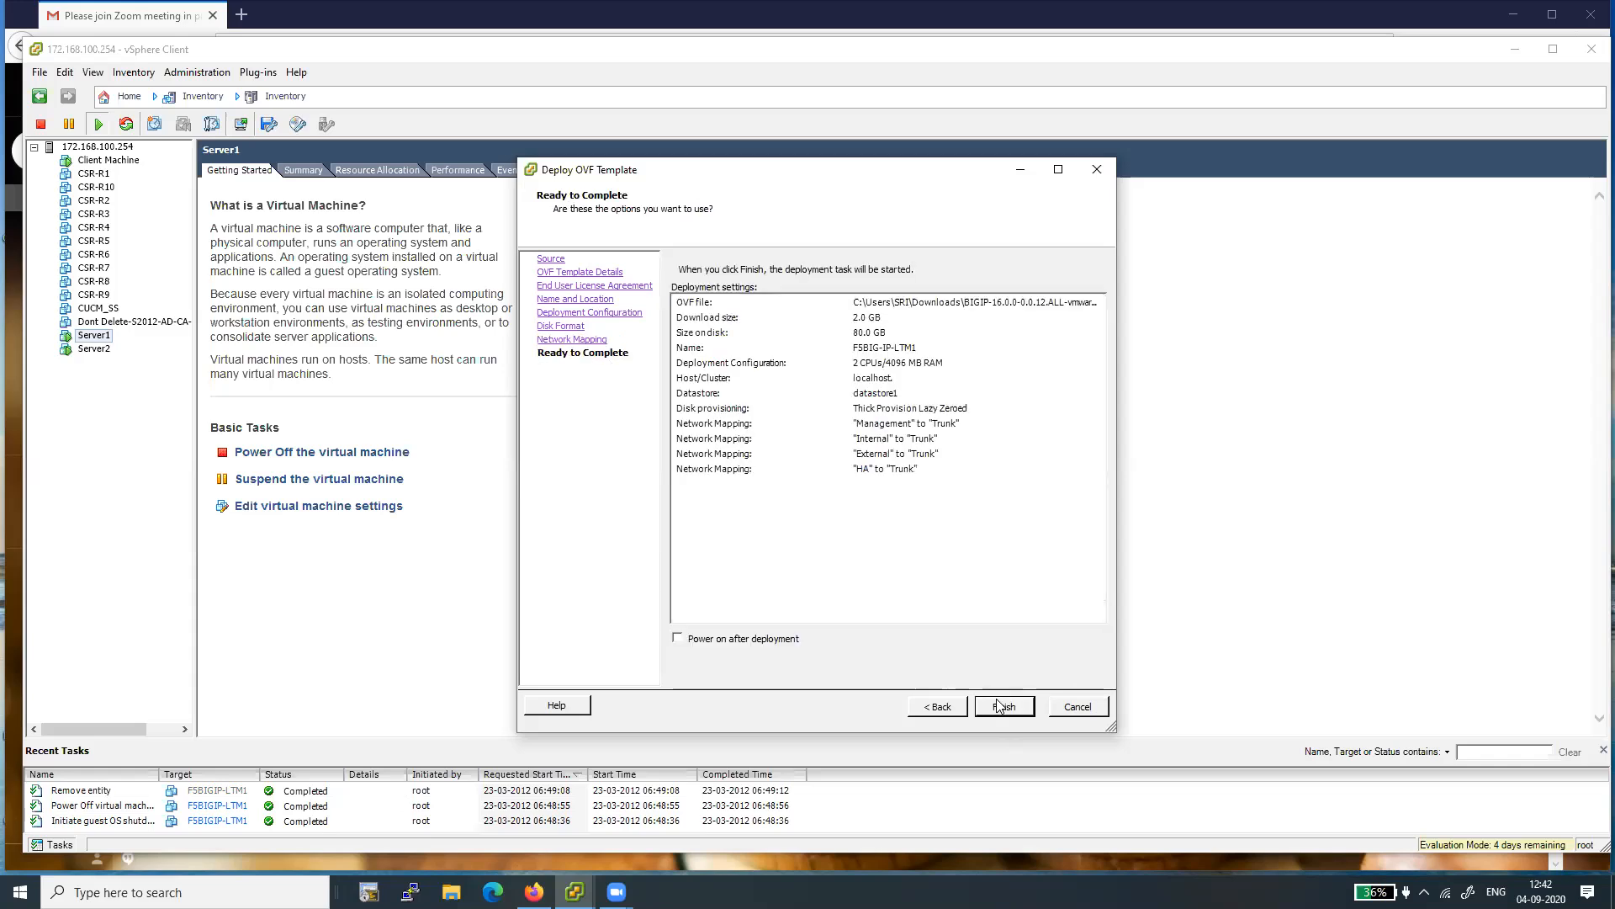
{"action": "left_click", "coordinate": [939, 707]}
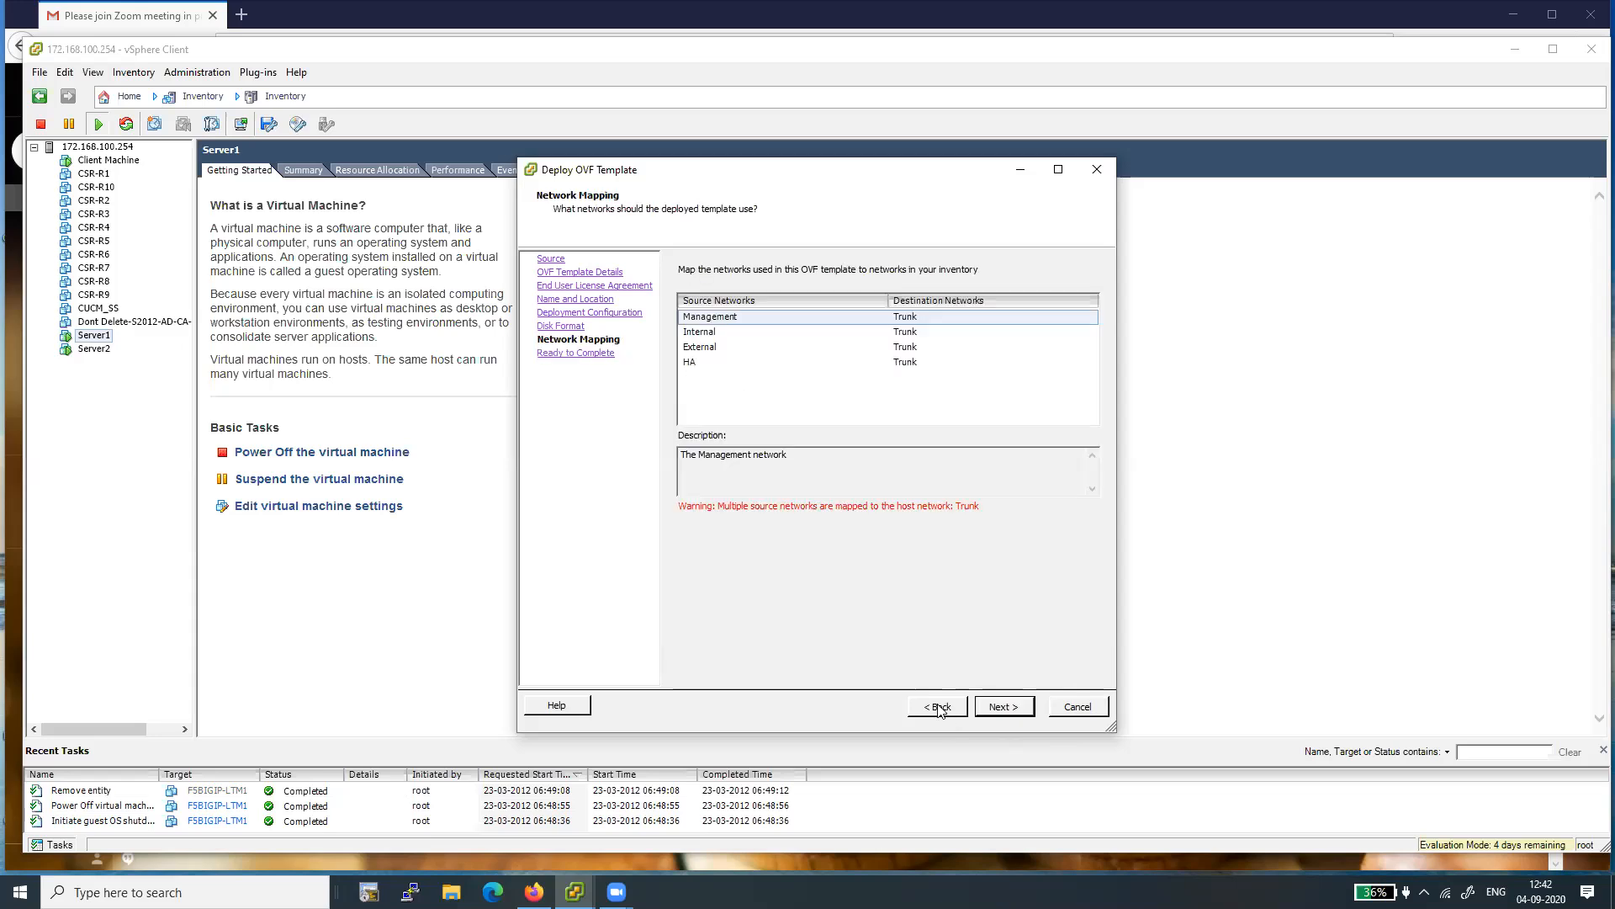
{"action": "left_click", "coordinate": [897, 317]}
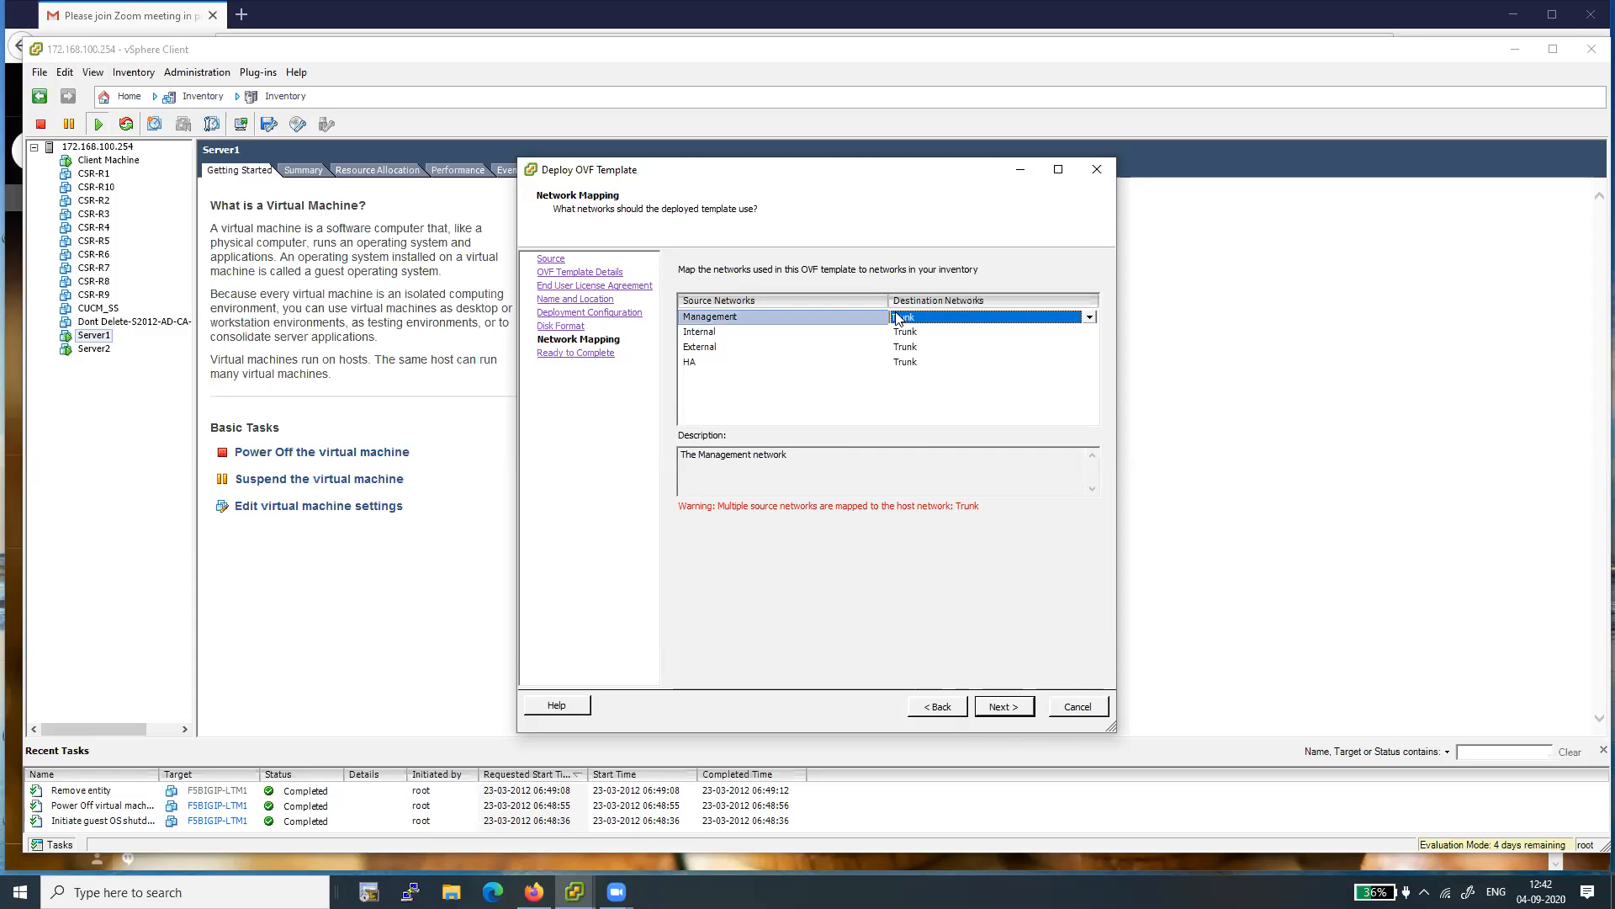
{"action": "left_click", "coordinate": [1089, 317]}
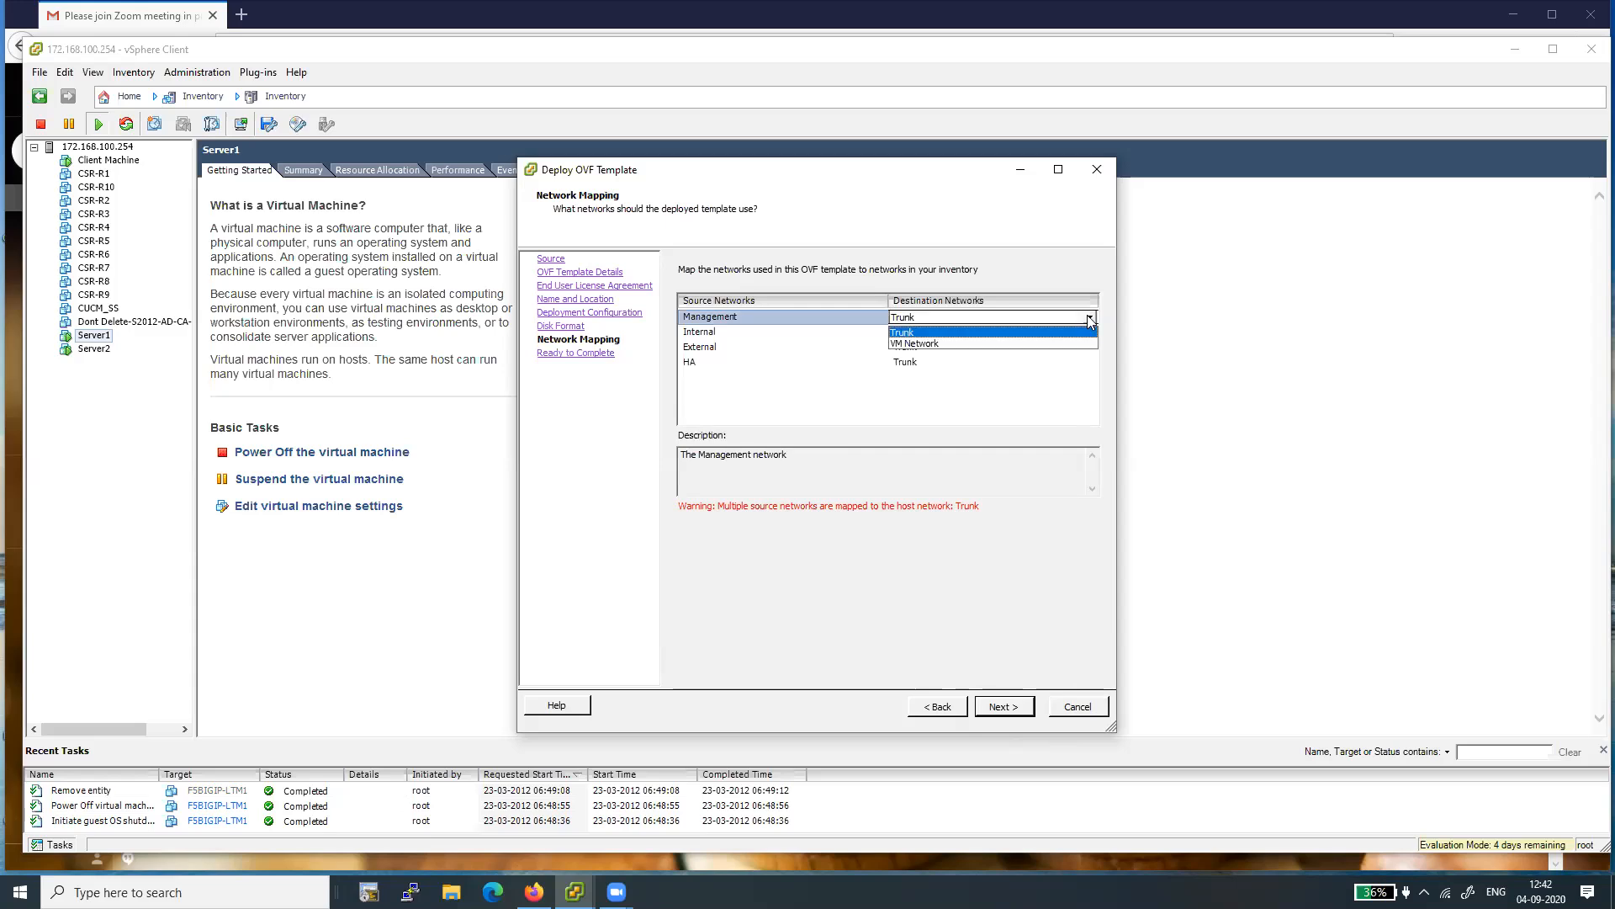
{"action": "left_click", "coordinate": [935, 345]}
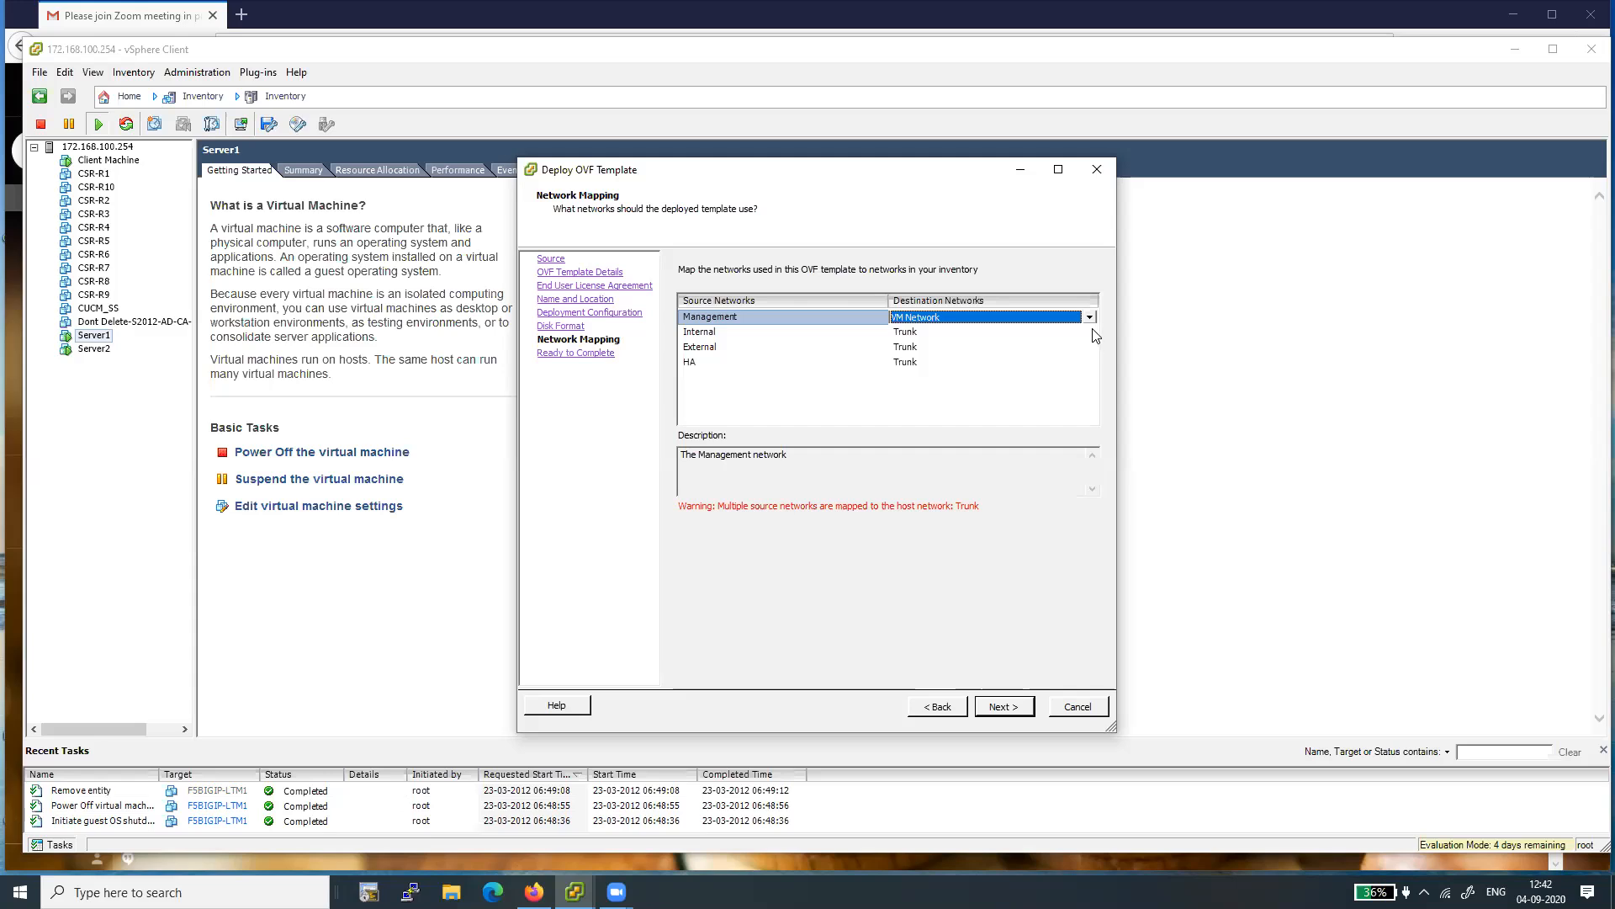
- Map the Internal source network to the VM Network destination
{"action": "left_click", "coordinate": [916, 333]}
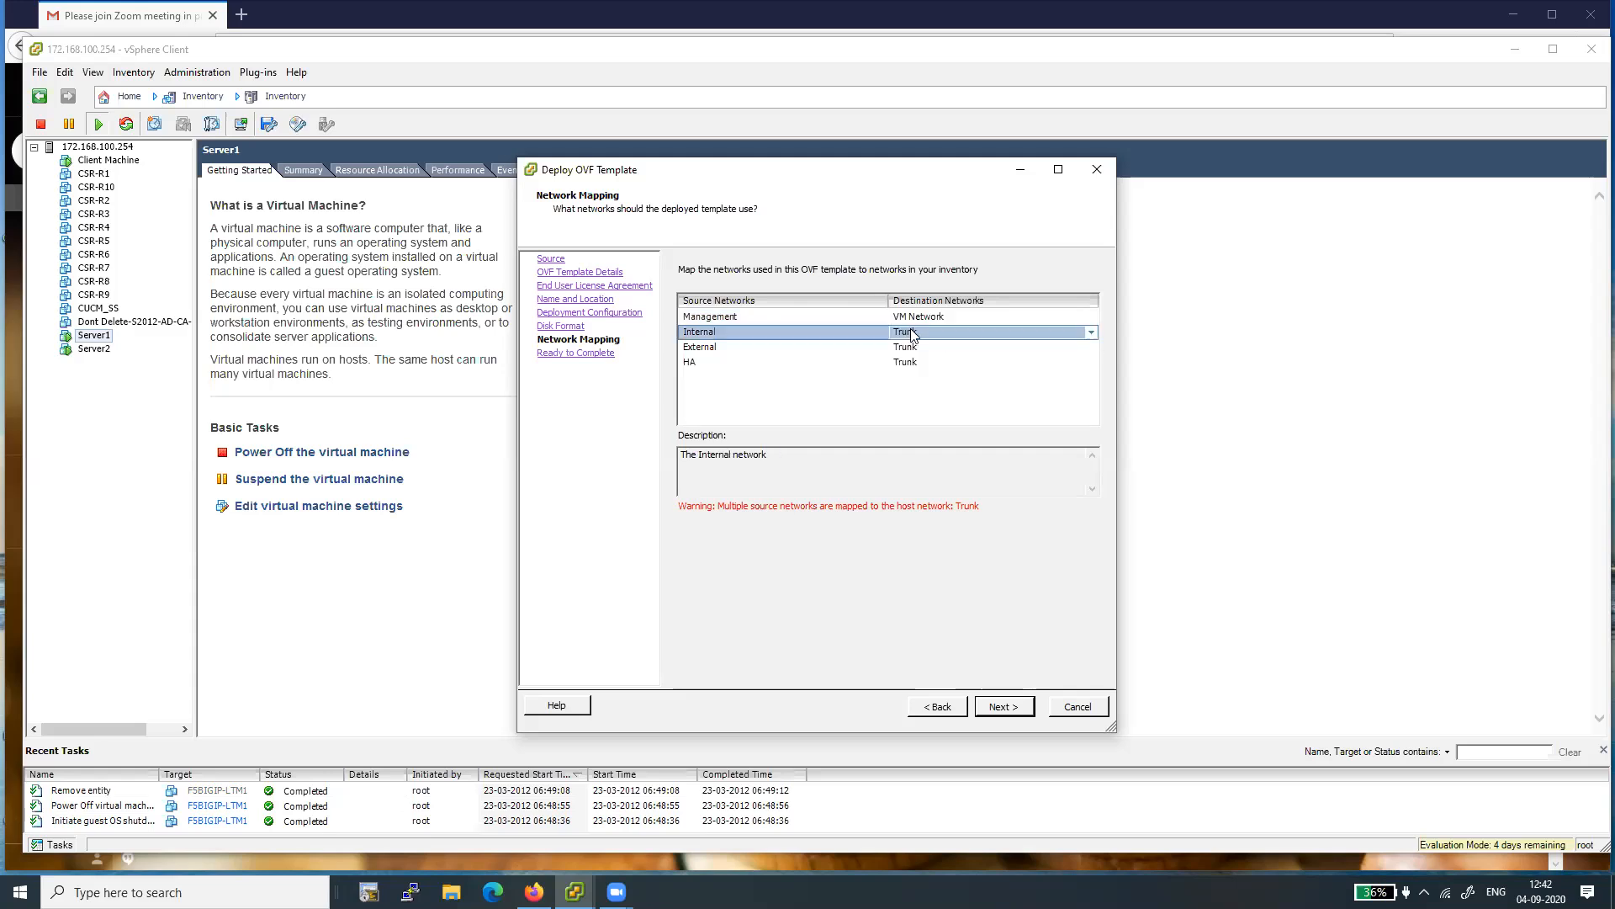
{"action": "left_click", "coordinate": [1090, 335]}
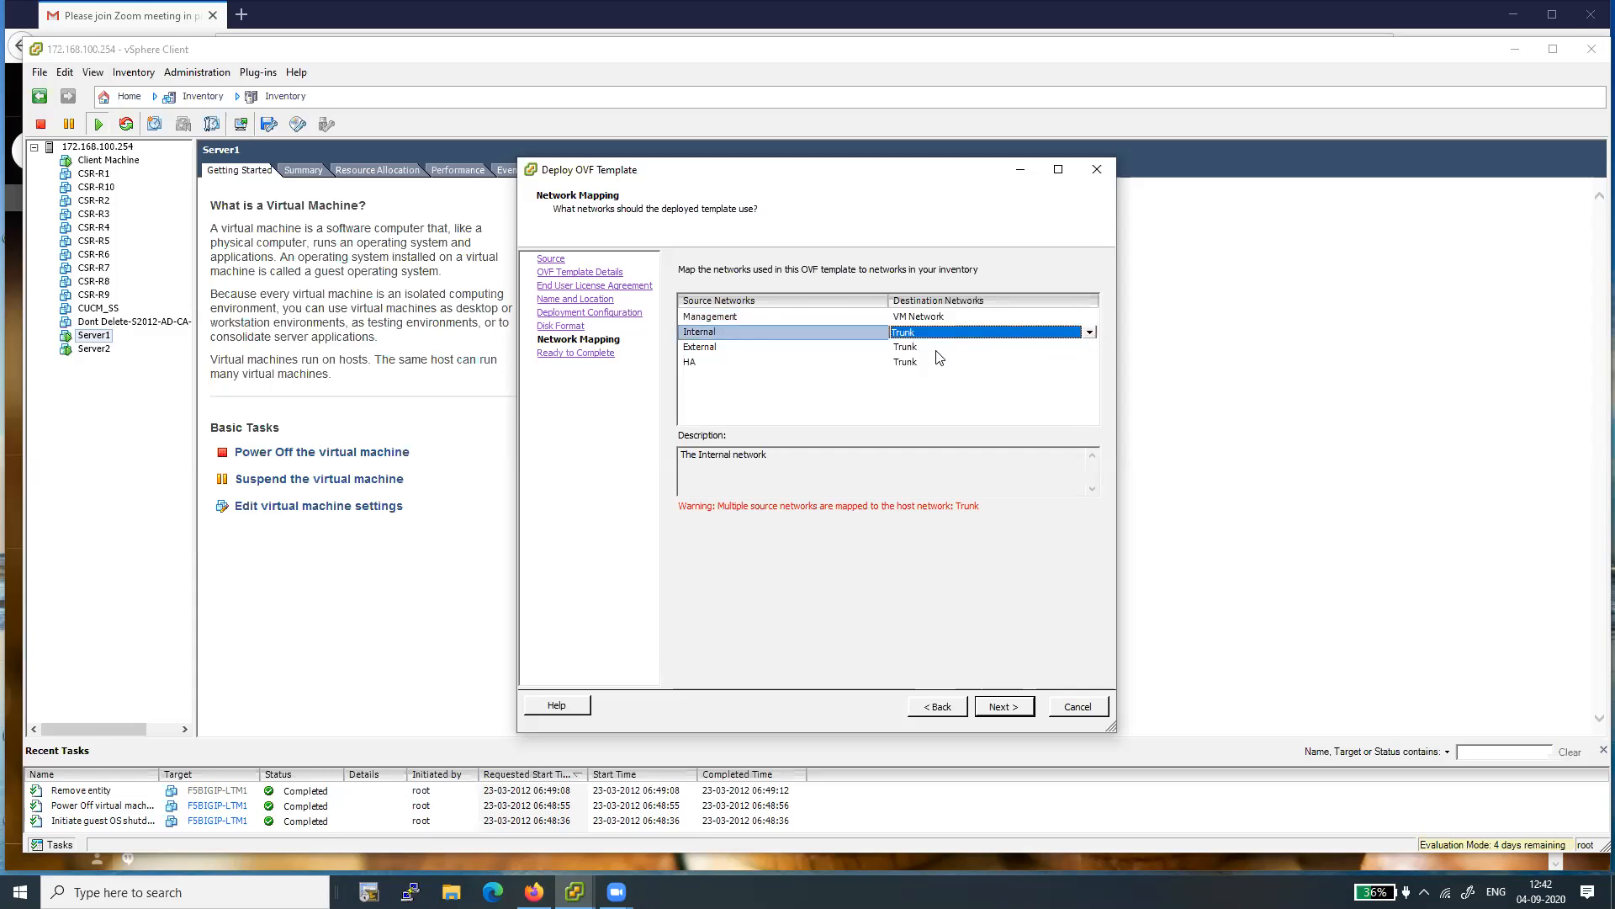
{"action": "left_click", "coordinate": [939, 320]}
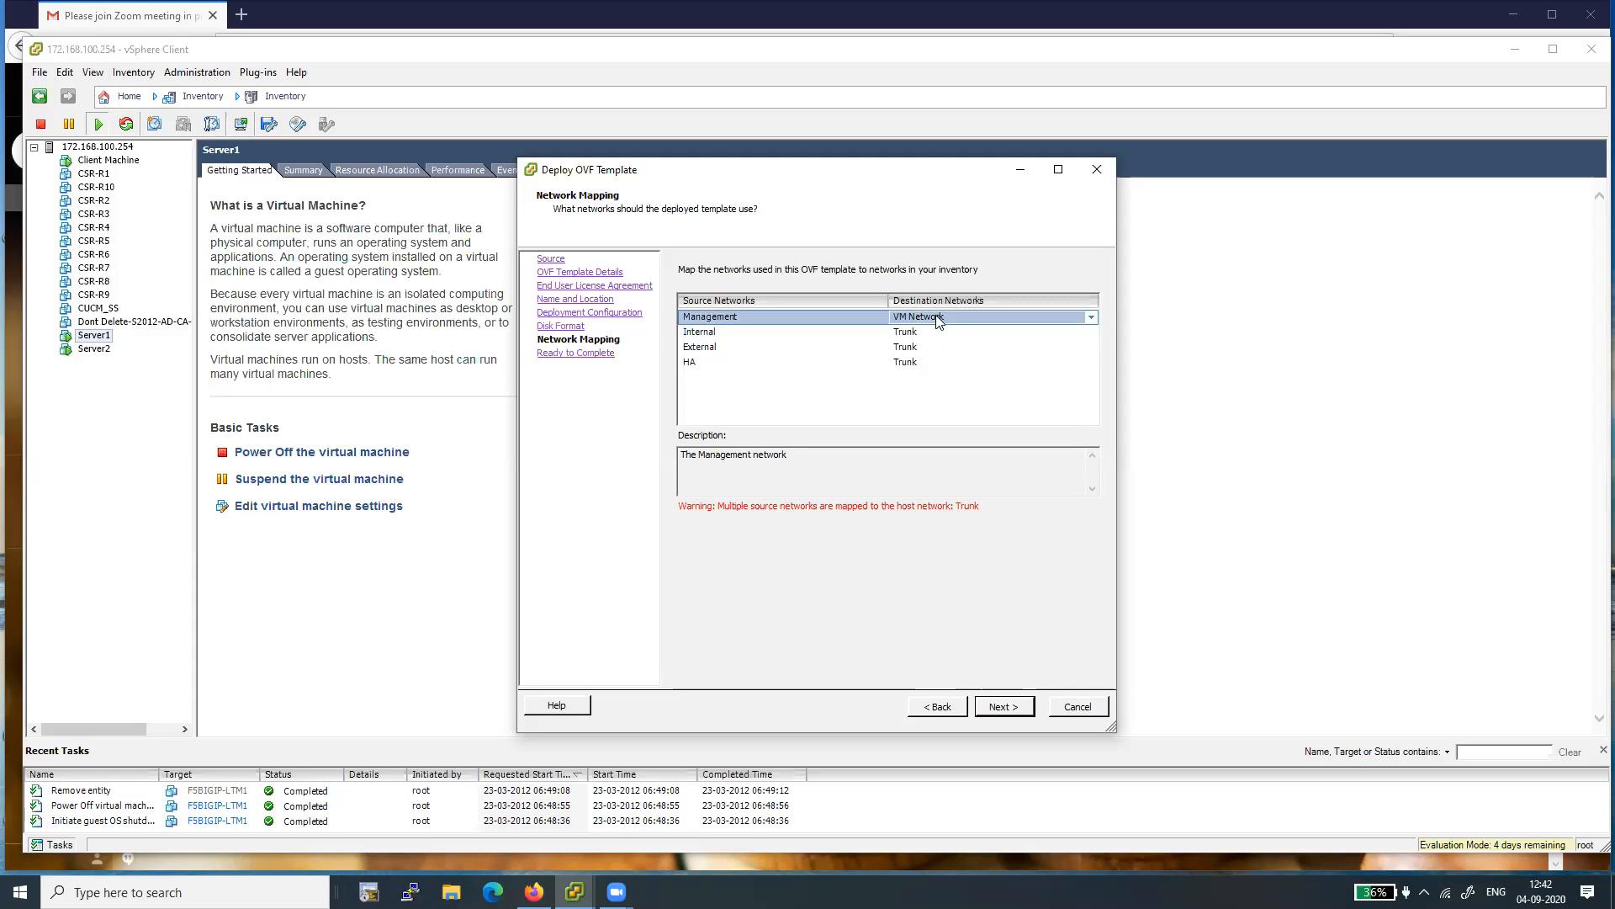
{"action": "left_click", "coordinate": [1070, 333]}
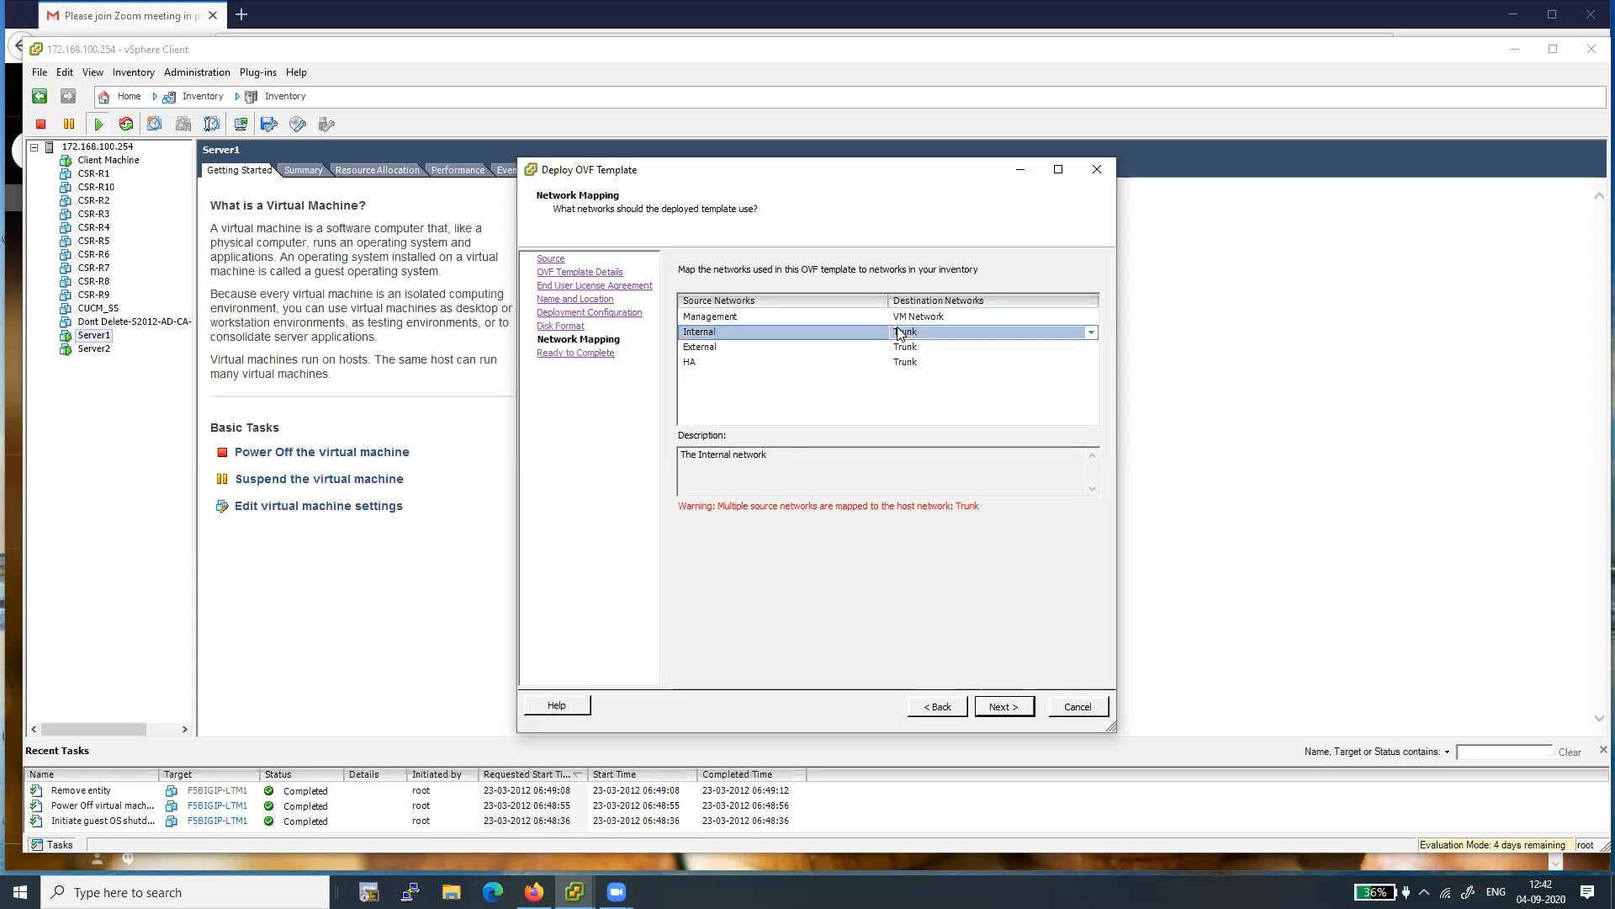
{"action": "left_click", "coordinate": [1092, 335]}
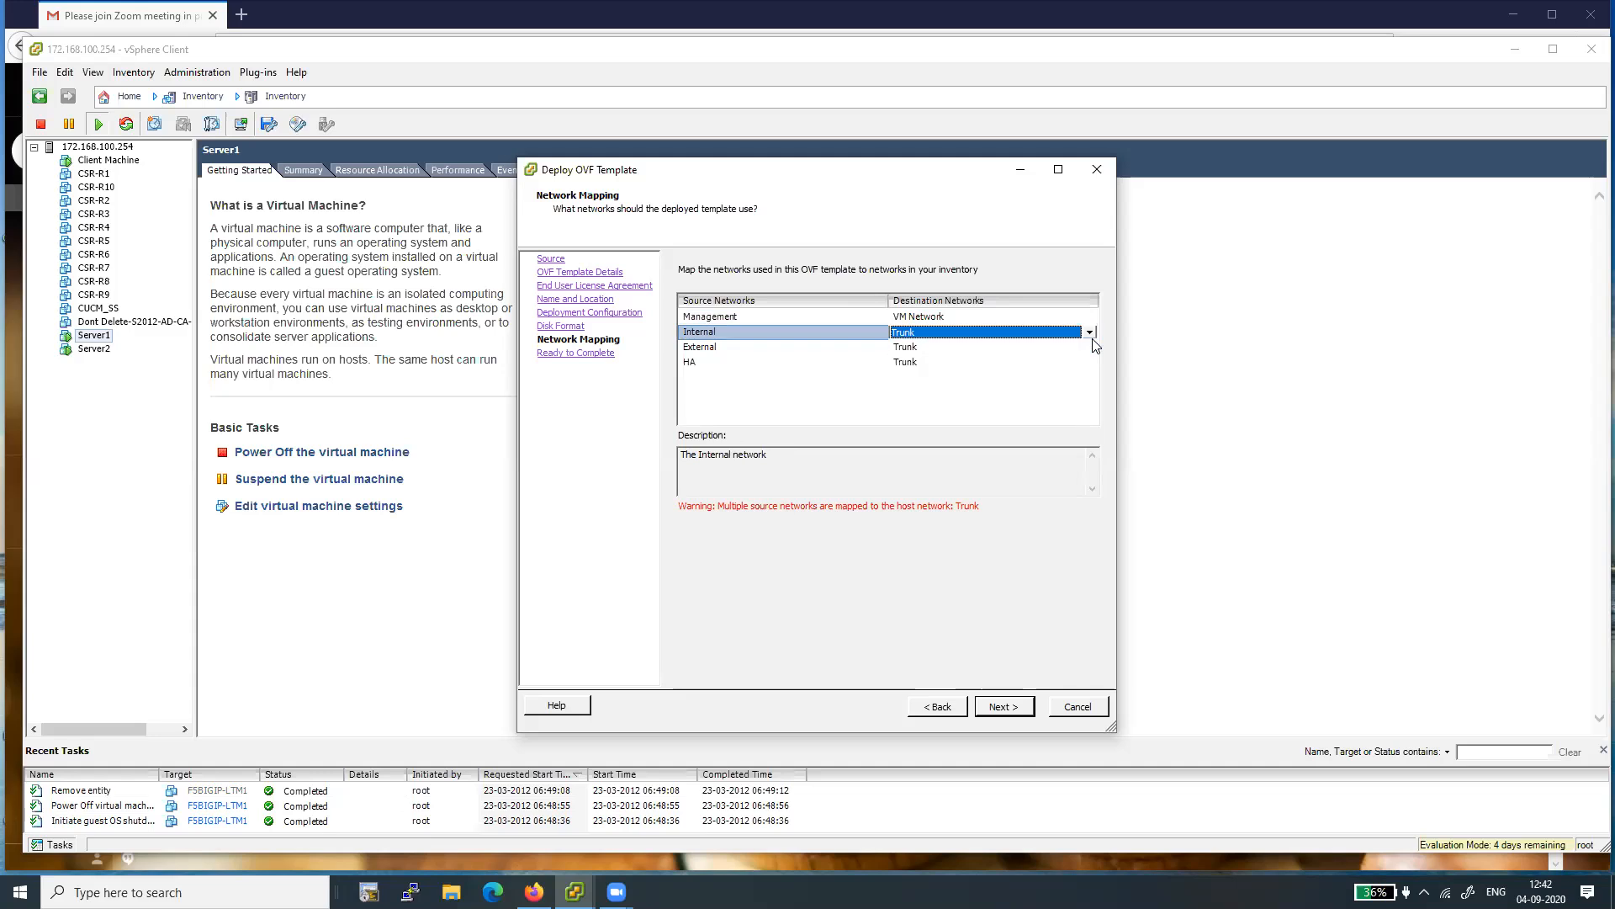
{"action": "left_click", "coordinate": [1091, 336]}
{"action": "left_click", "coordinate": [1033, 361]}
- Map the External source network to the VM Network destination
{"action": "left_click", "coordinate": [910, 349]}
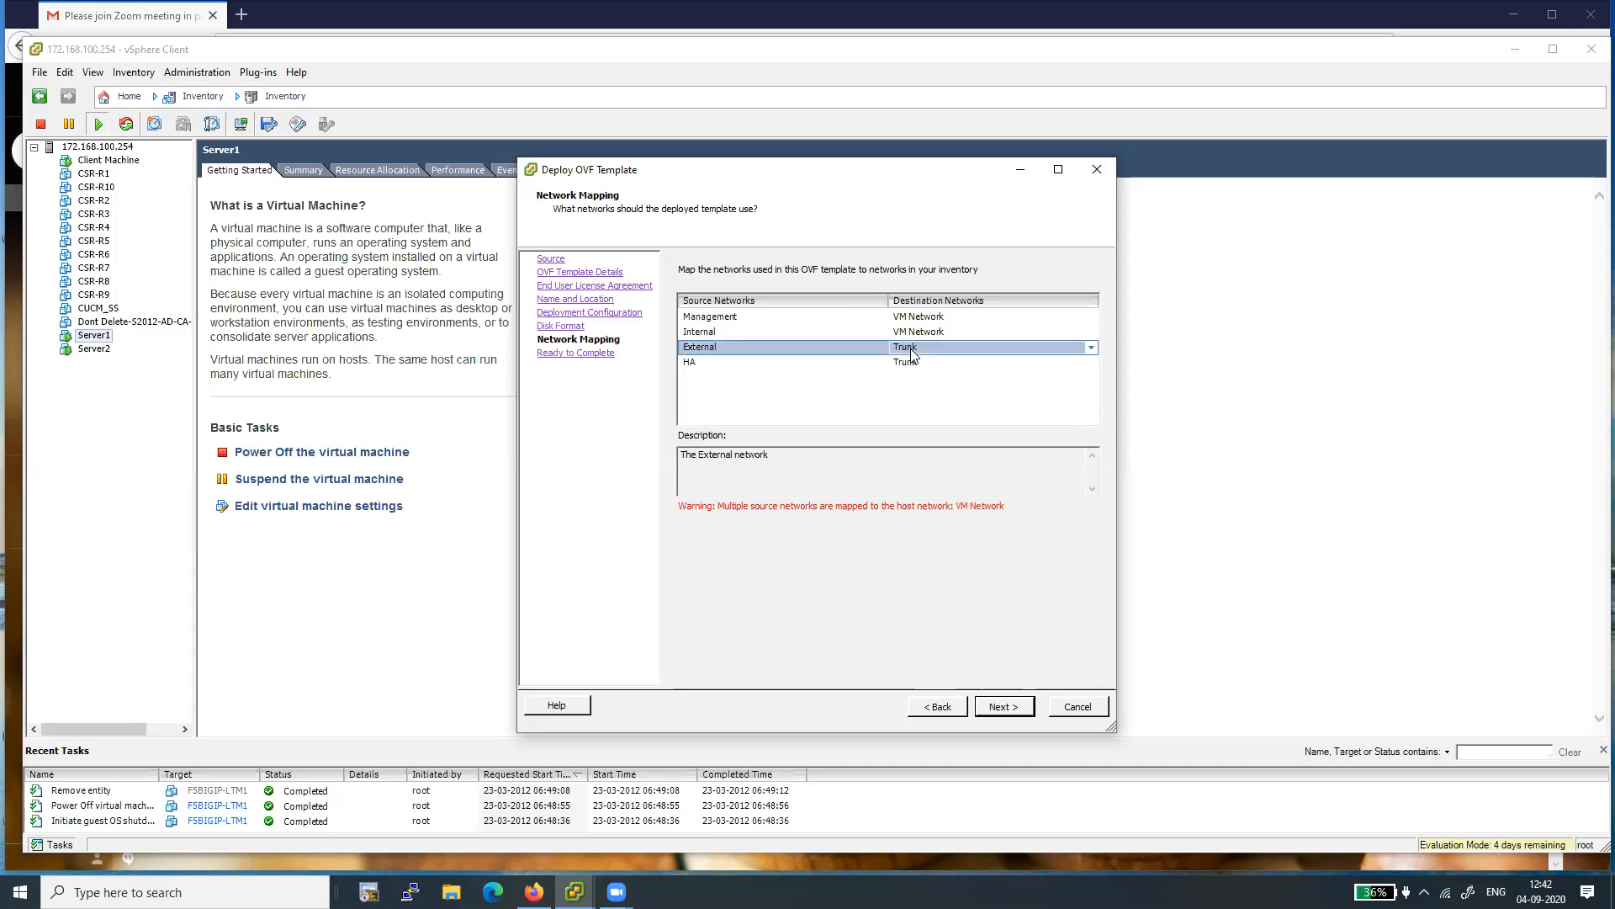
{"action": "left_click", "coordinate": [1091, 347]}
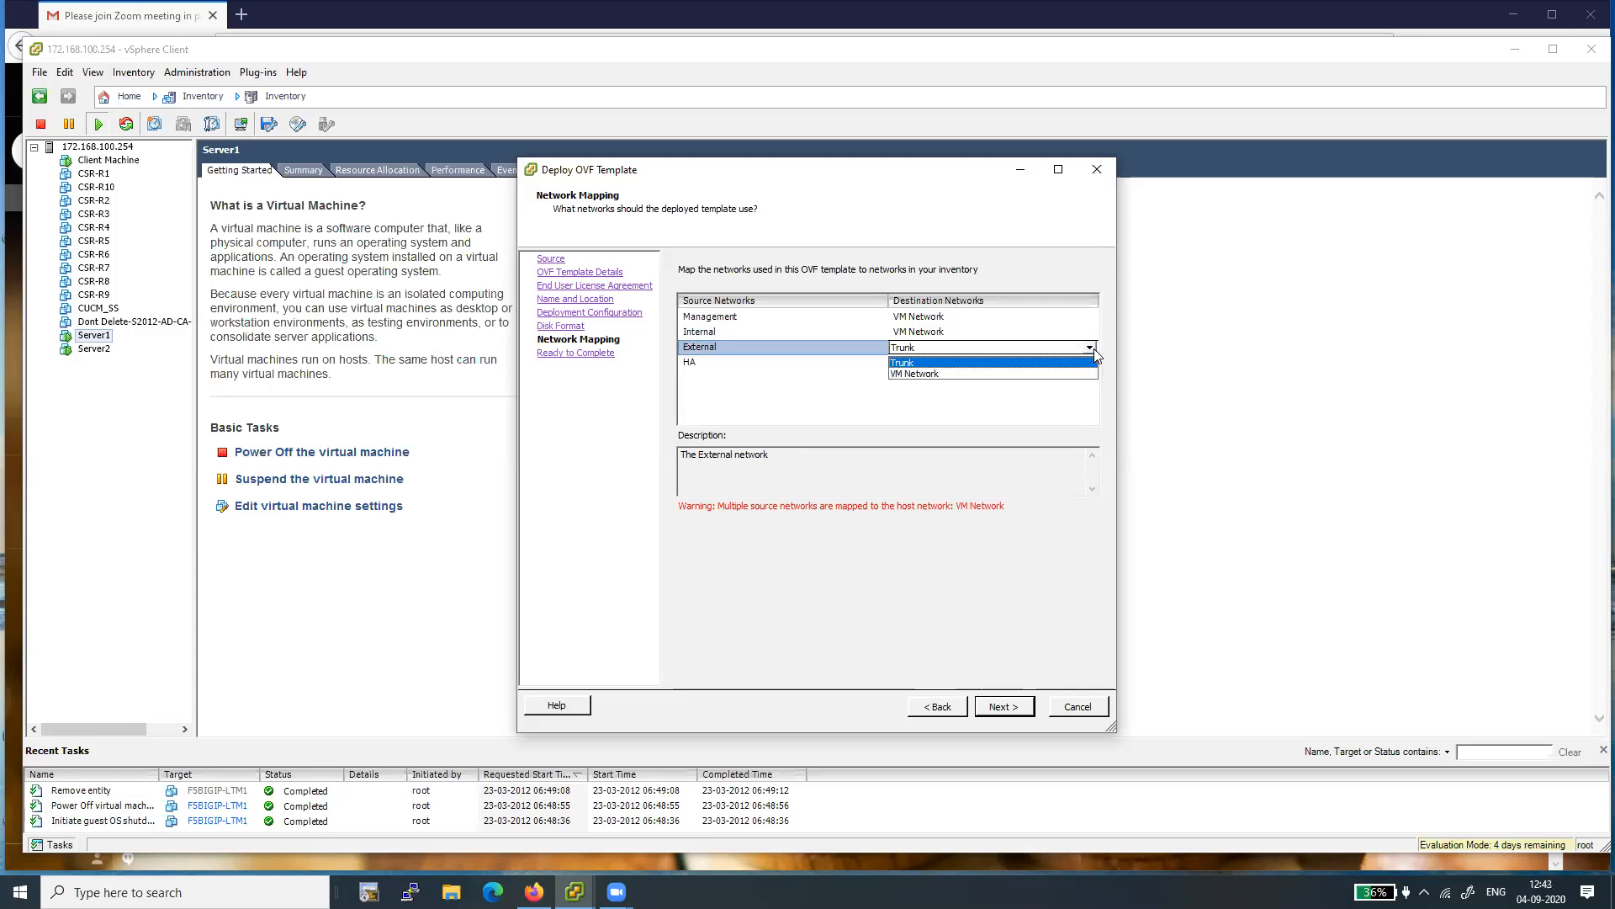
{"action": "left_click", "coordinate": [1018, 374]}
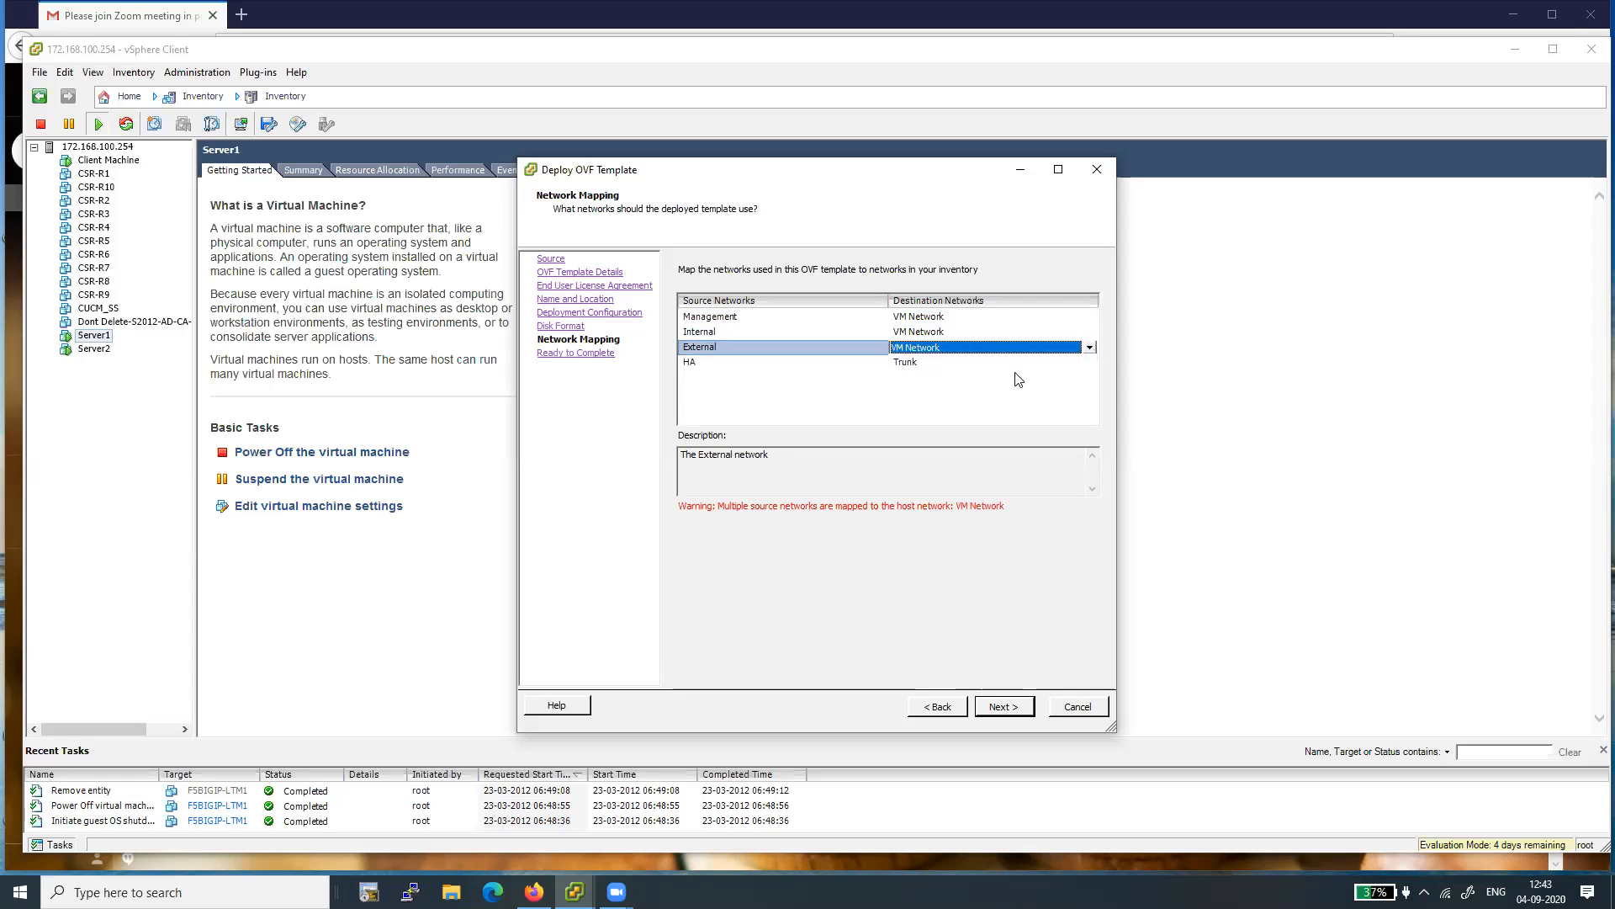
{"action": "left_click", "coordinate": [898, 352]}
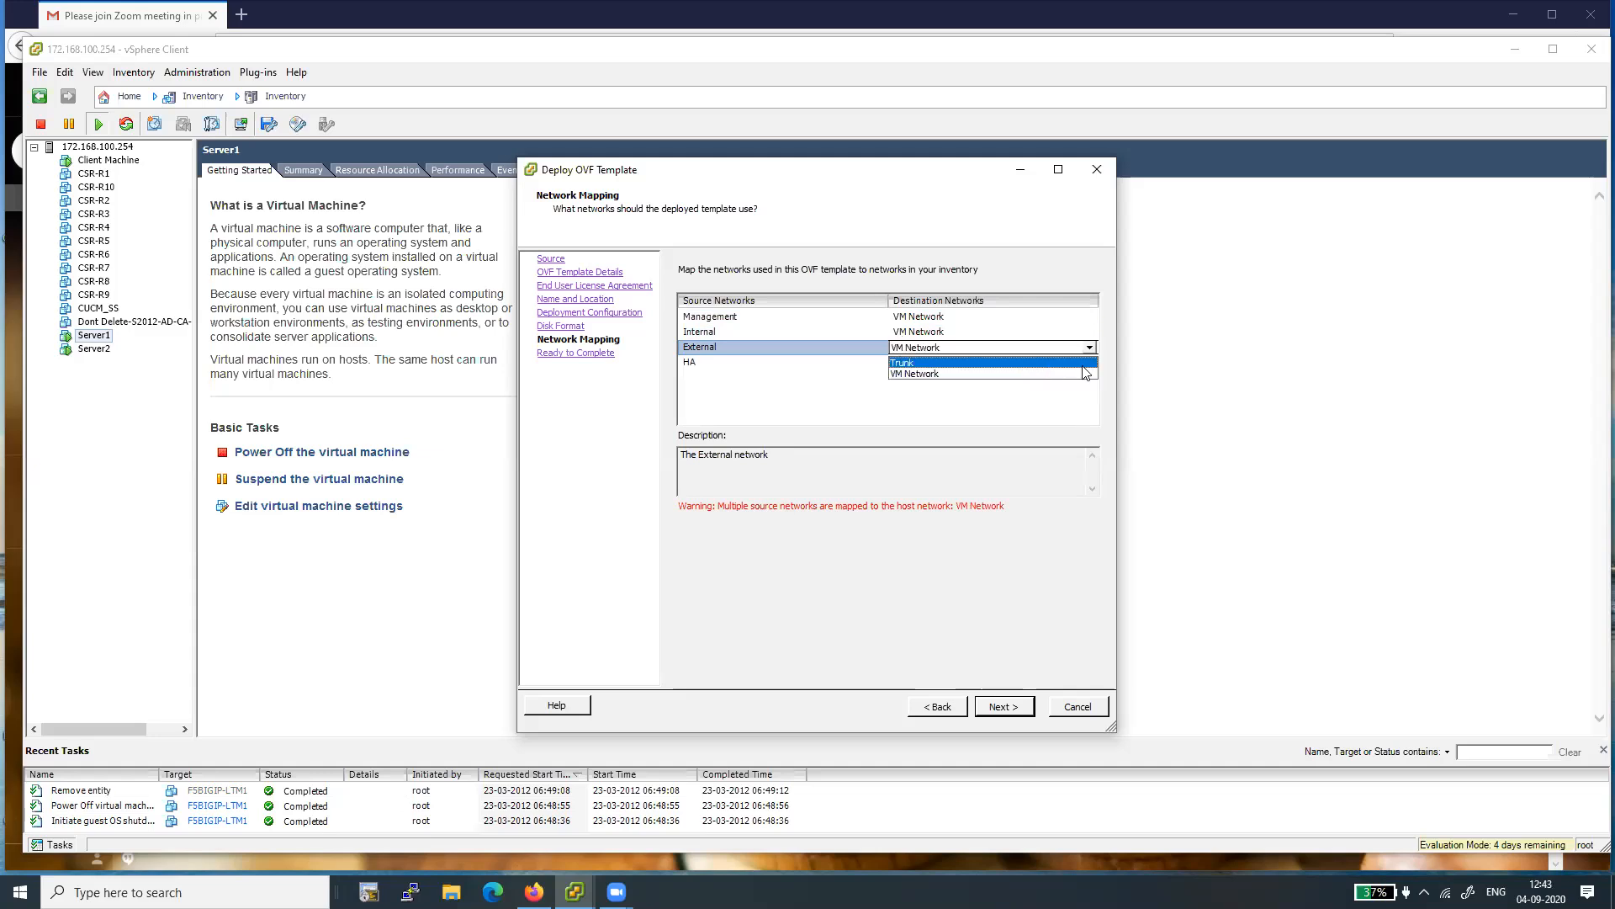
{"action": "left_click", "coordinate": [1064, 388]}
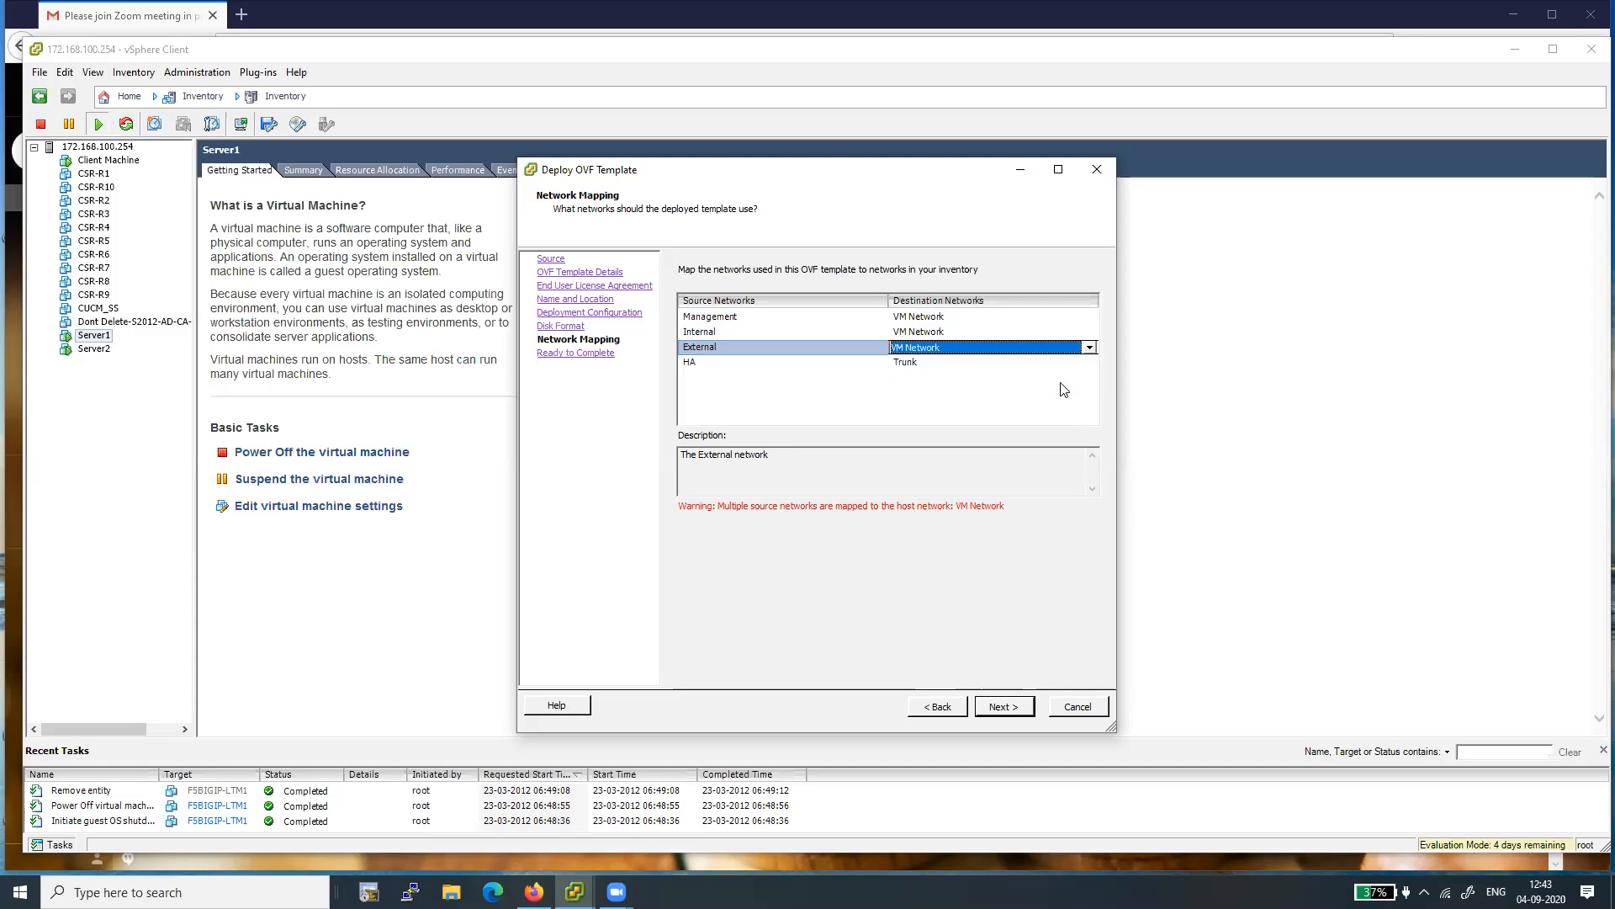
{"action": "left_click", "coordinate": [979, 413]}
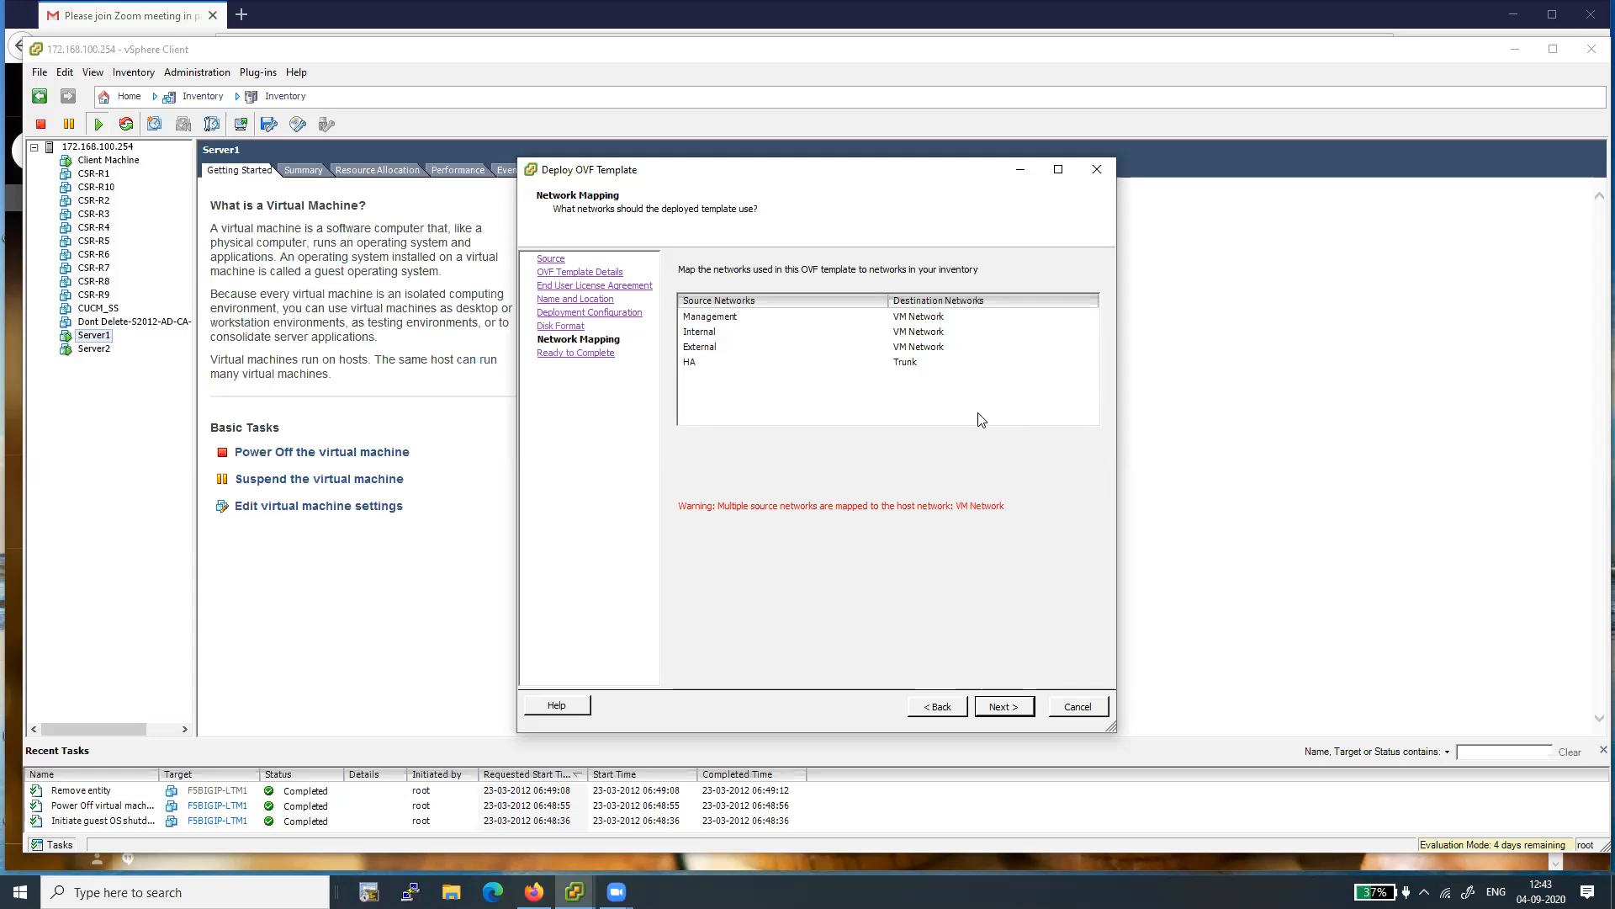
- Map the HA source network to the VM Network destination
{"action": "left_click", "coordinate": [906, 368]}
{"action": "left_click", "coordinate": [1089, 365]}
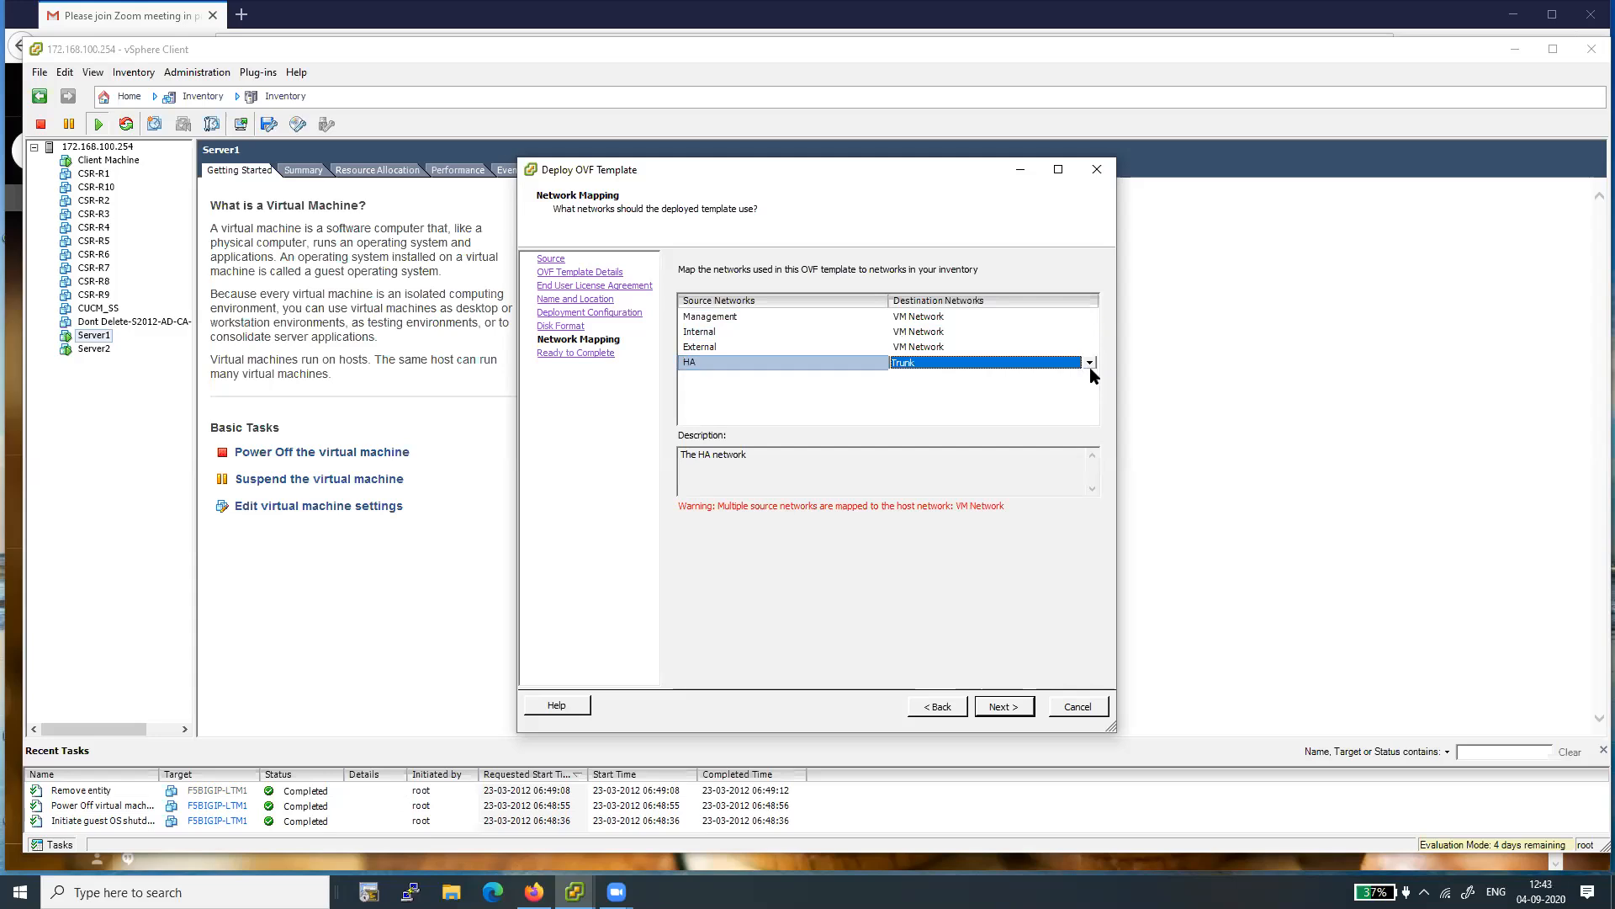
{"action": "left_click", "coordinate": [1089, 365]}
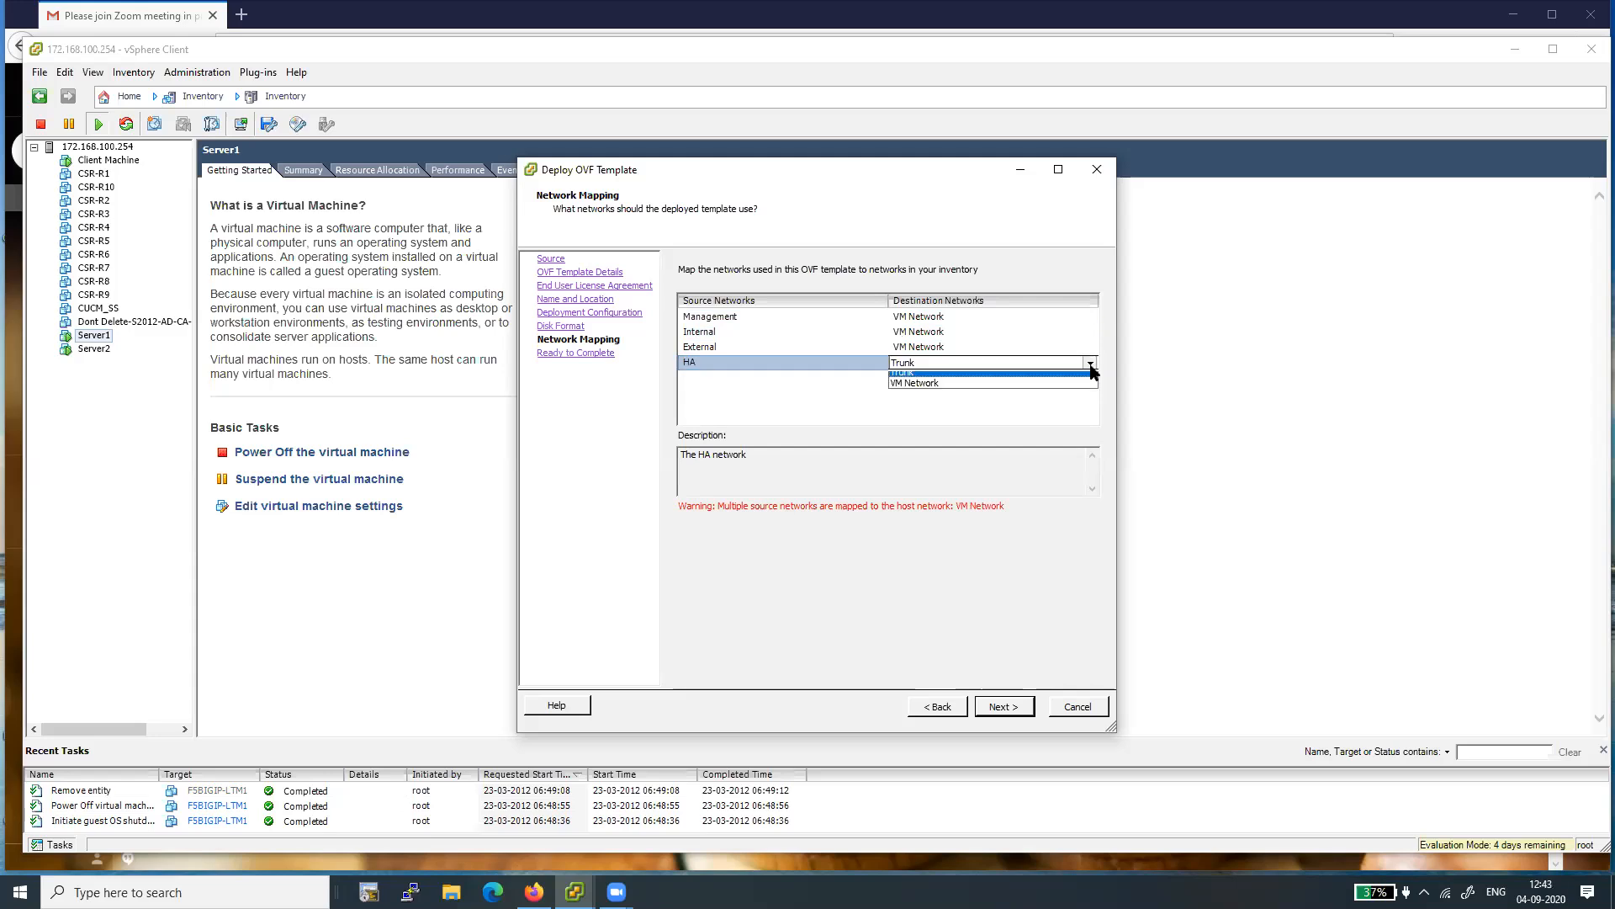
{"action": "left_click", "coordinate": [1007, 388]}
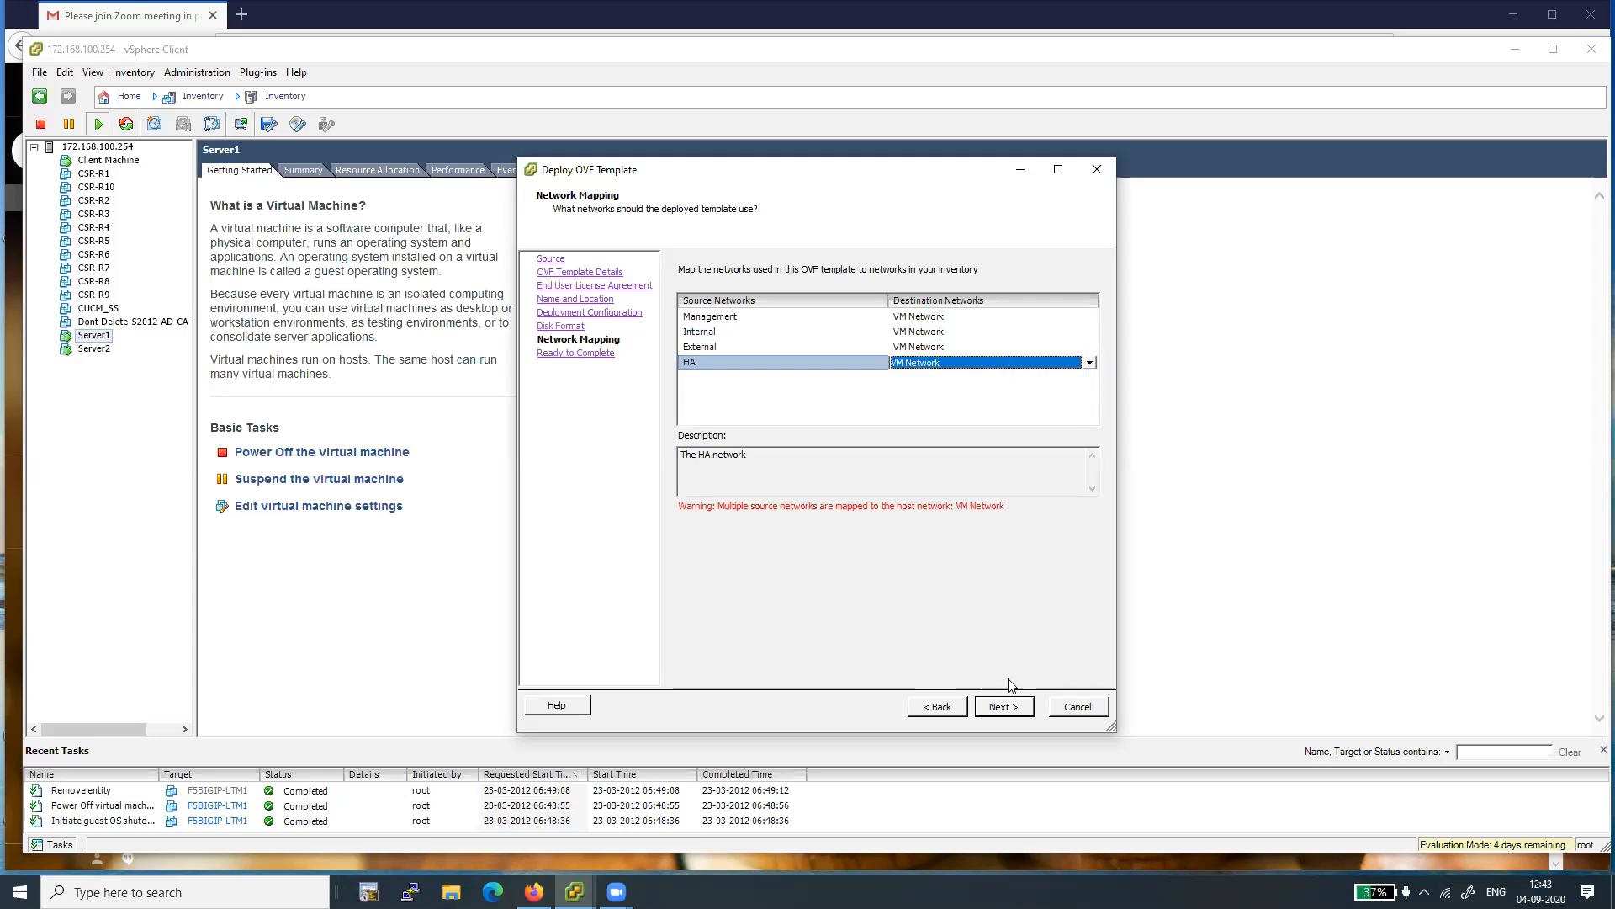
- Finish the wizard to deploy the OVF template and dismiss the deployment completion notice
{"action": "left_click", "coordinate": [1003, 708]}
{"action": "left_click", "coordinate": [1004, 708]}
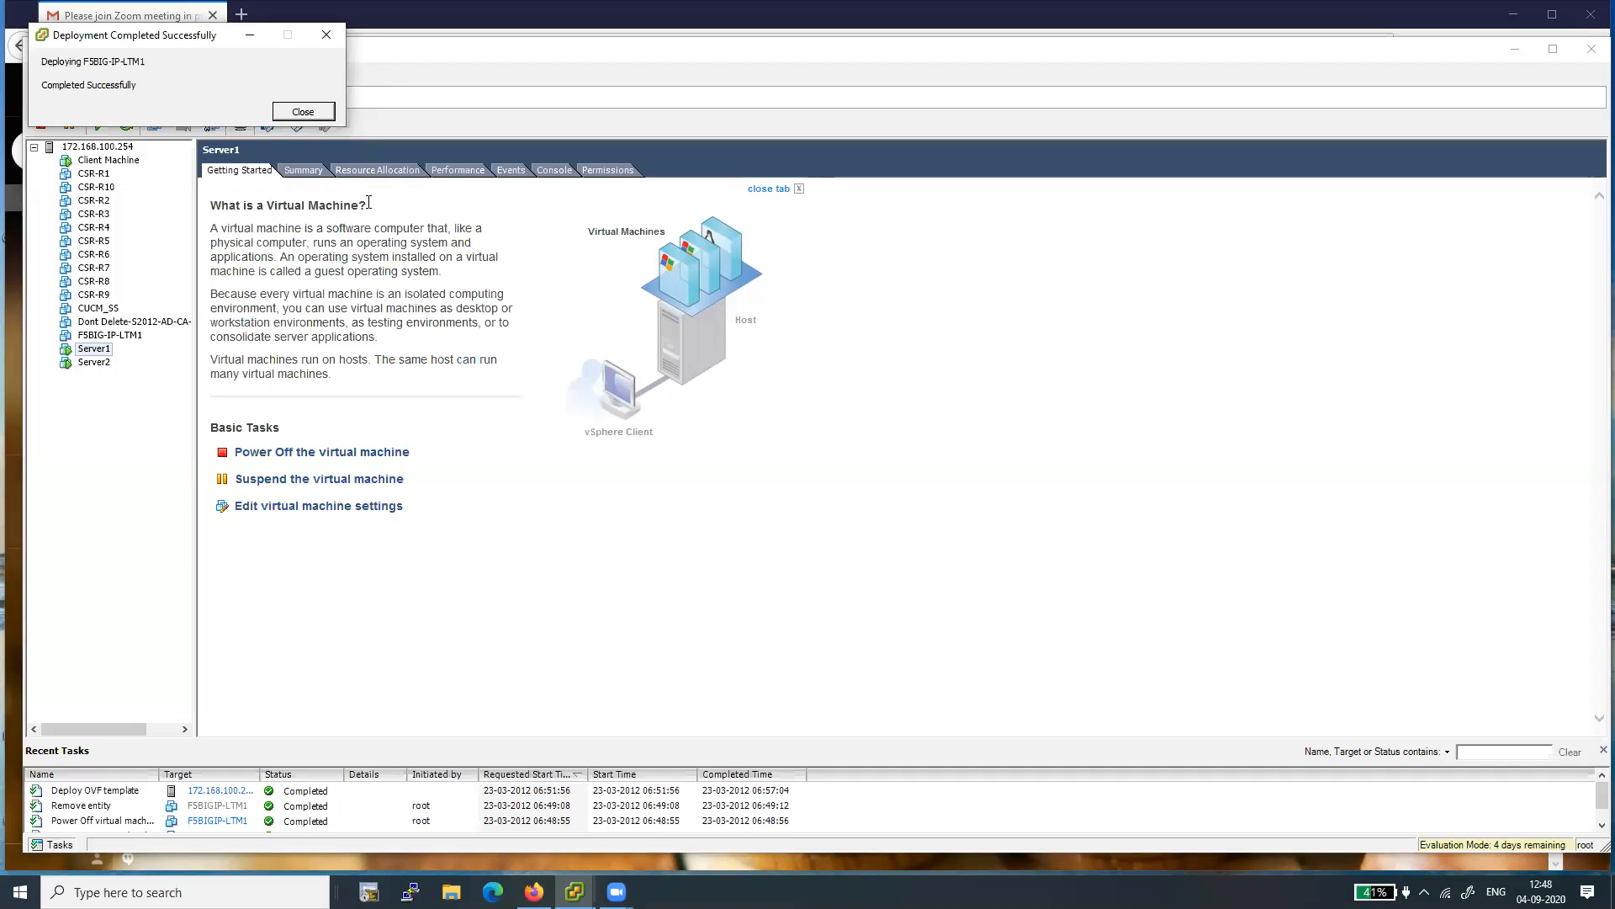
{"action": "left_click", "coordinate": [303, 112]}
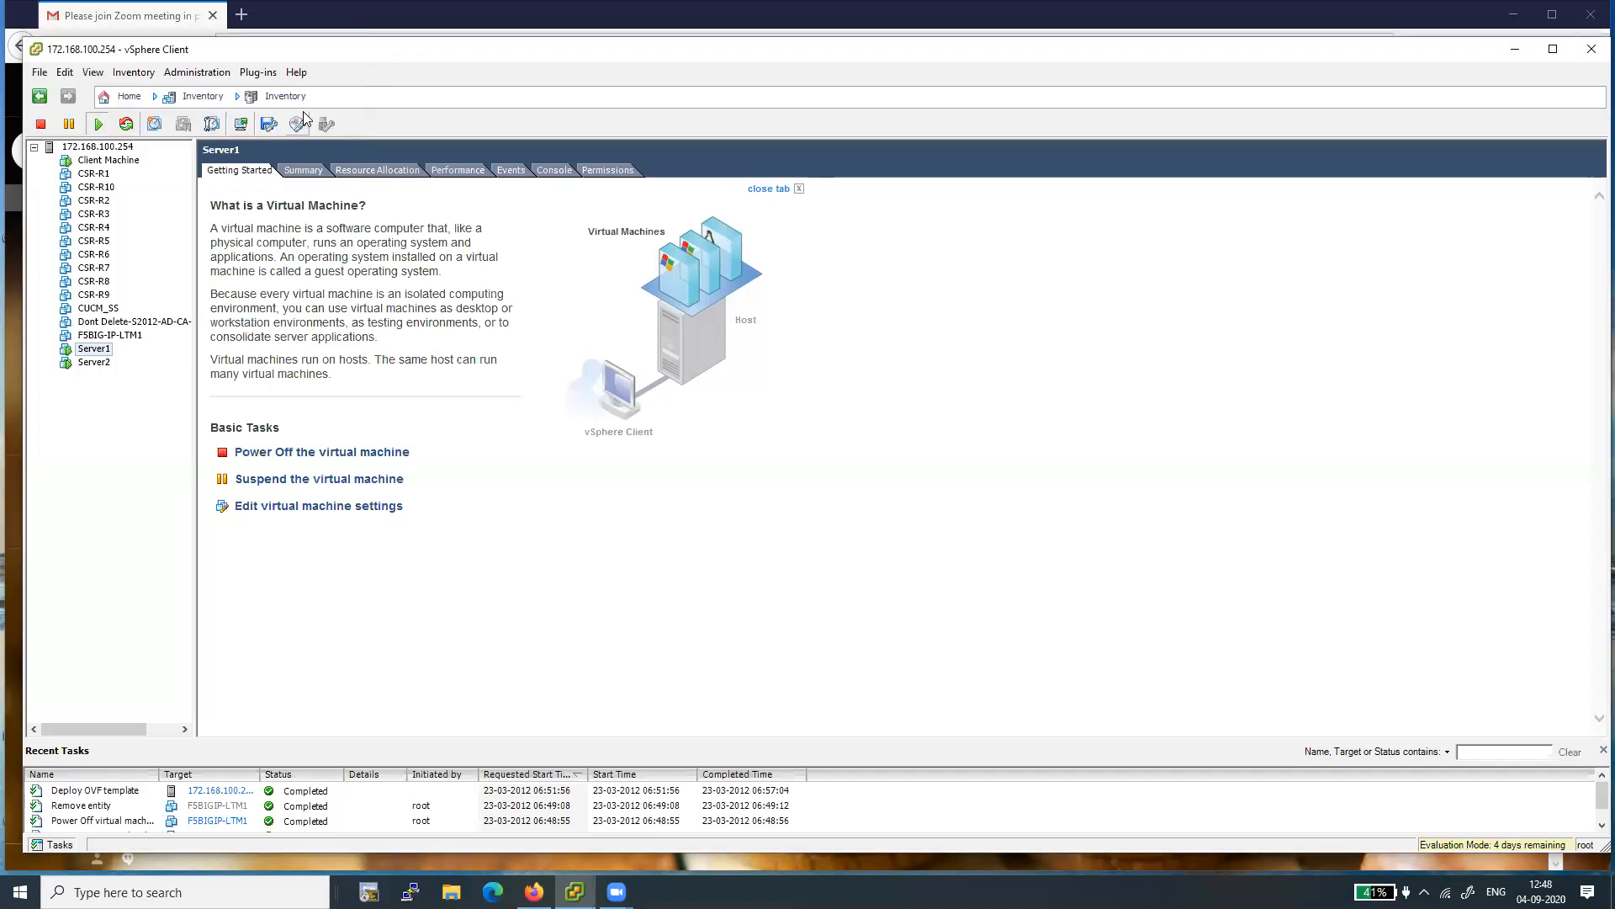
- Power on the newly deployed F5BIG-IP-LTM1 virtual machine and show its console
{"action": "left_click", "coordinate": [97, 337]}
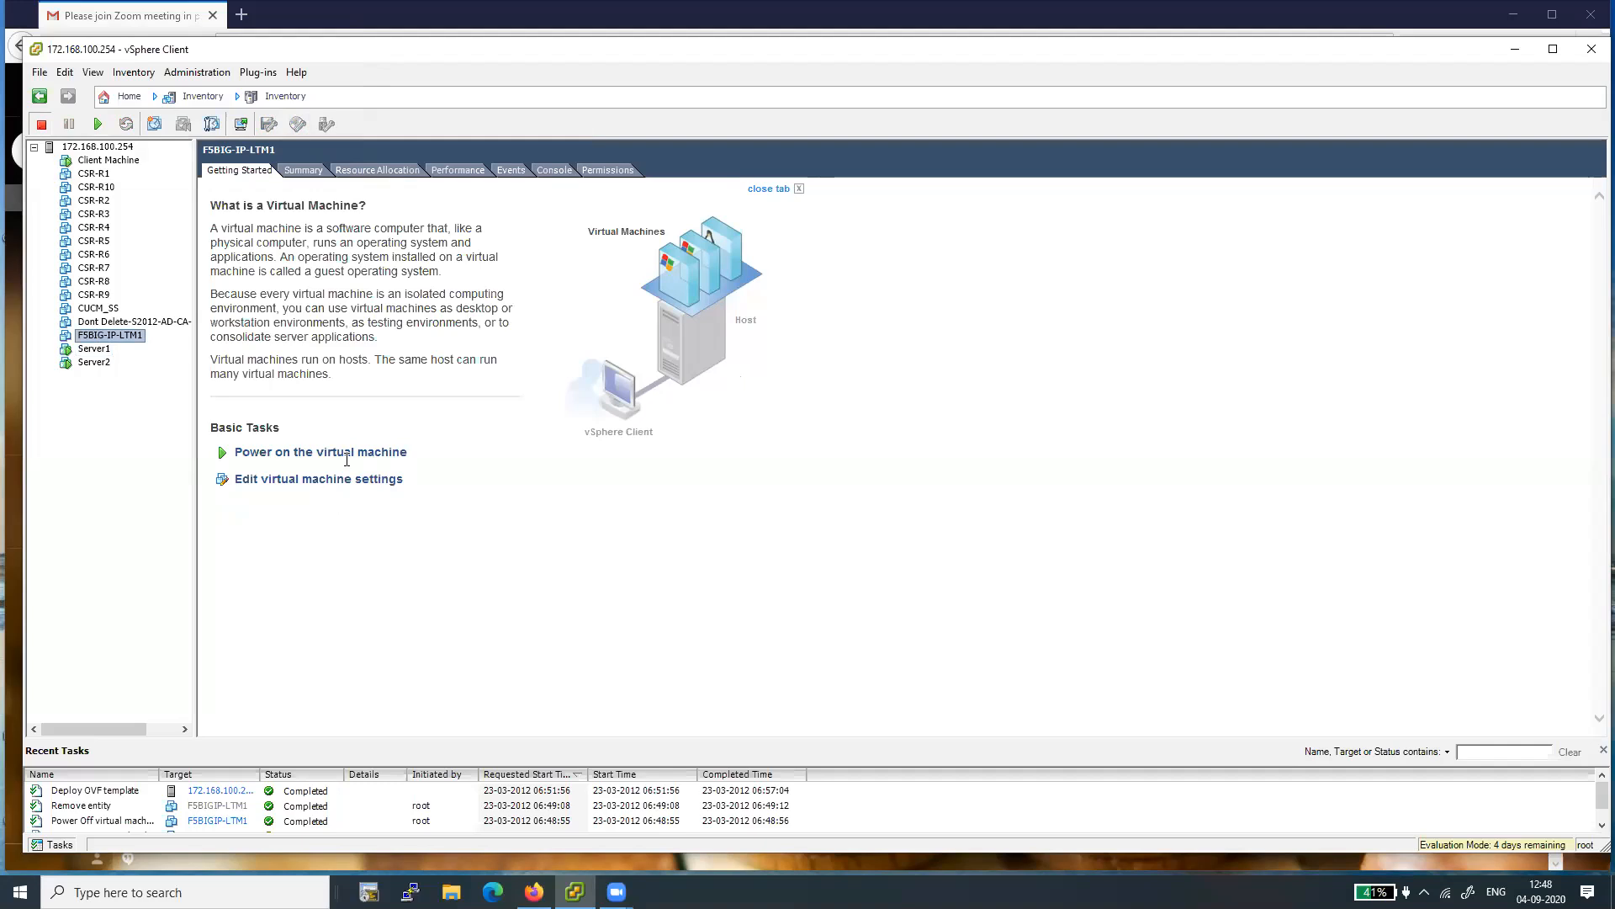
{"action": "left_click", "coordinate": [284, 454]}
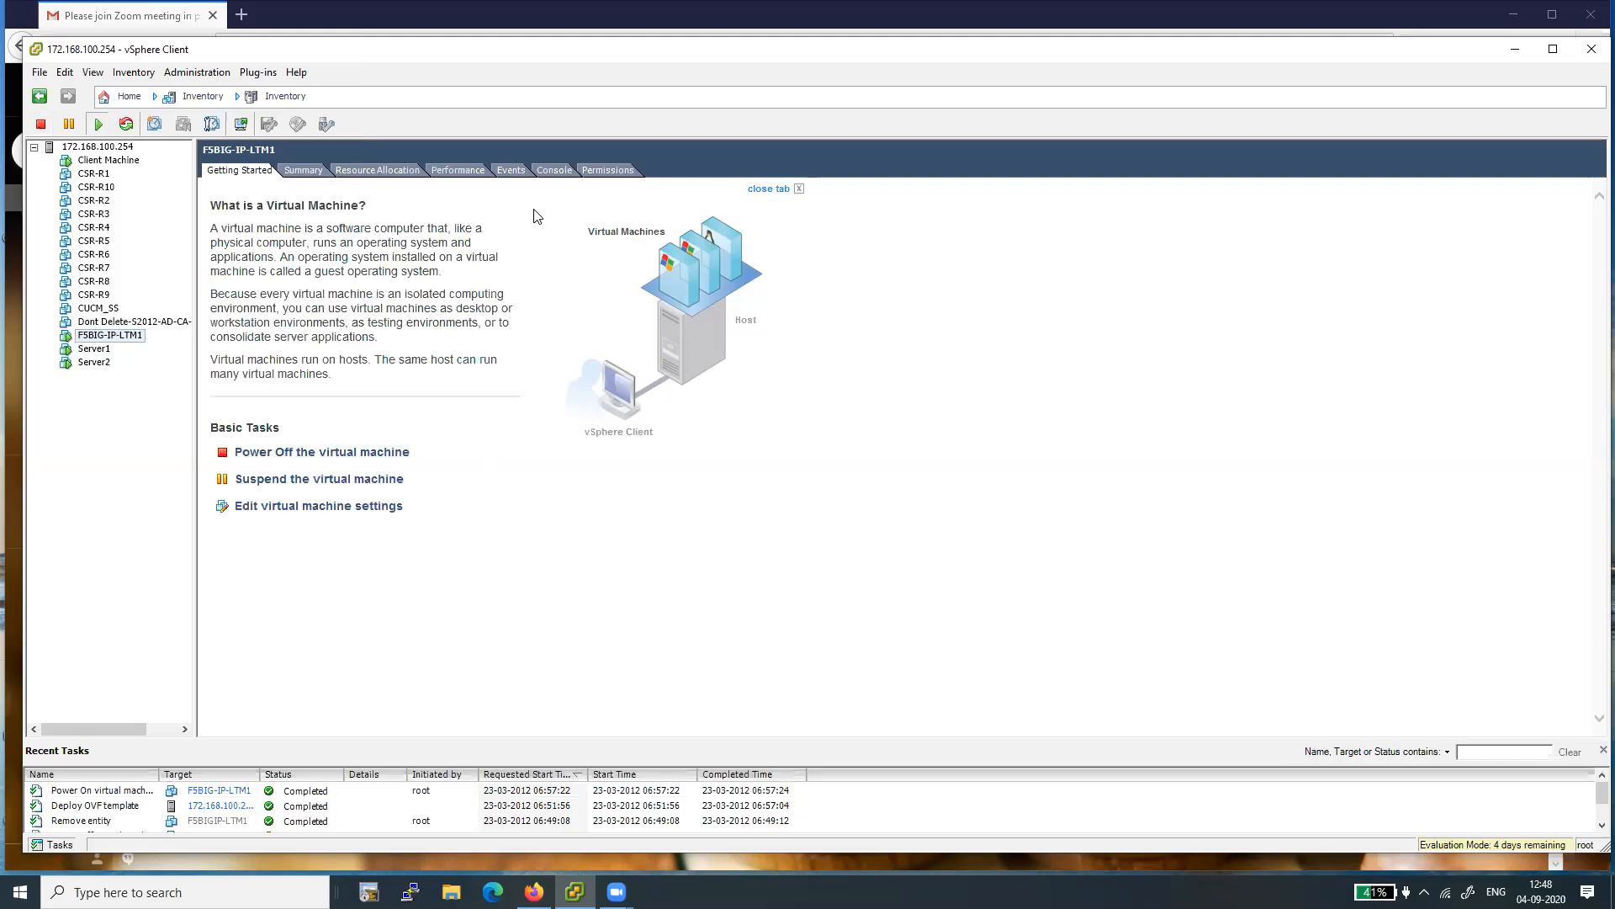
{"action": "left_click", "coordinate": [559, 175]}
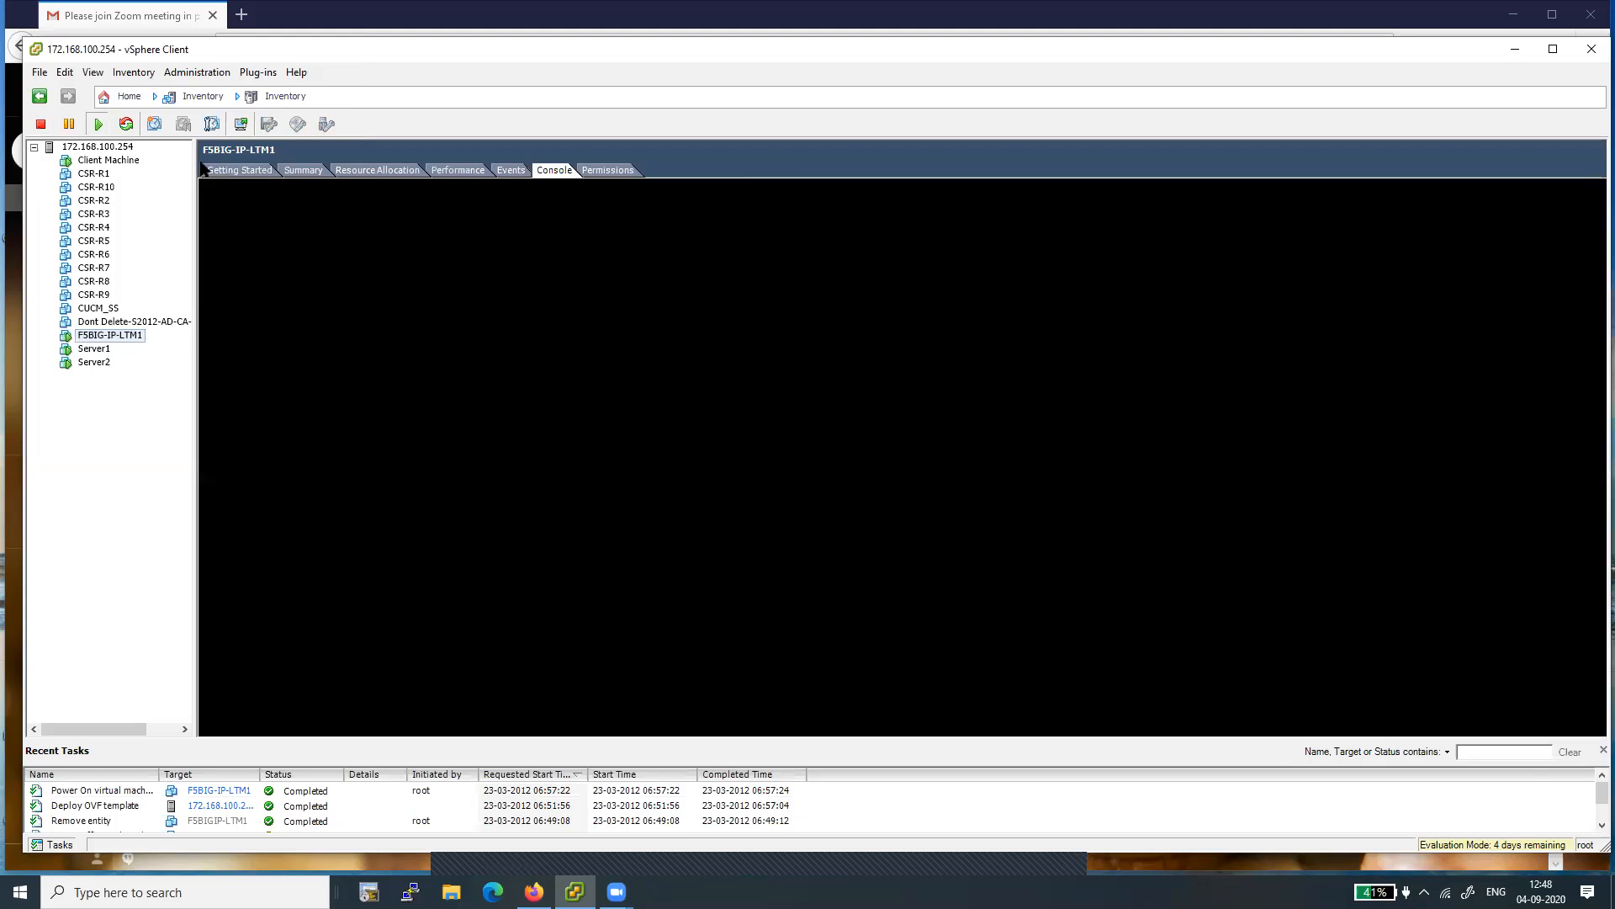
- Open the virtual machine's console in a separate window, dismiss its notification and enlarge the window in both directions
{"action": "left_click", "coordinate": [240, 126]}
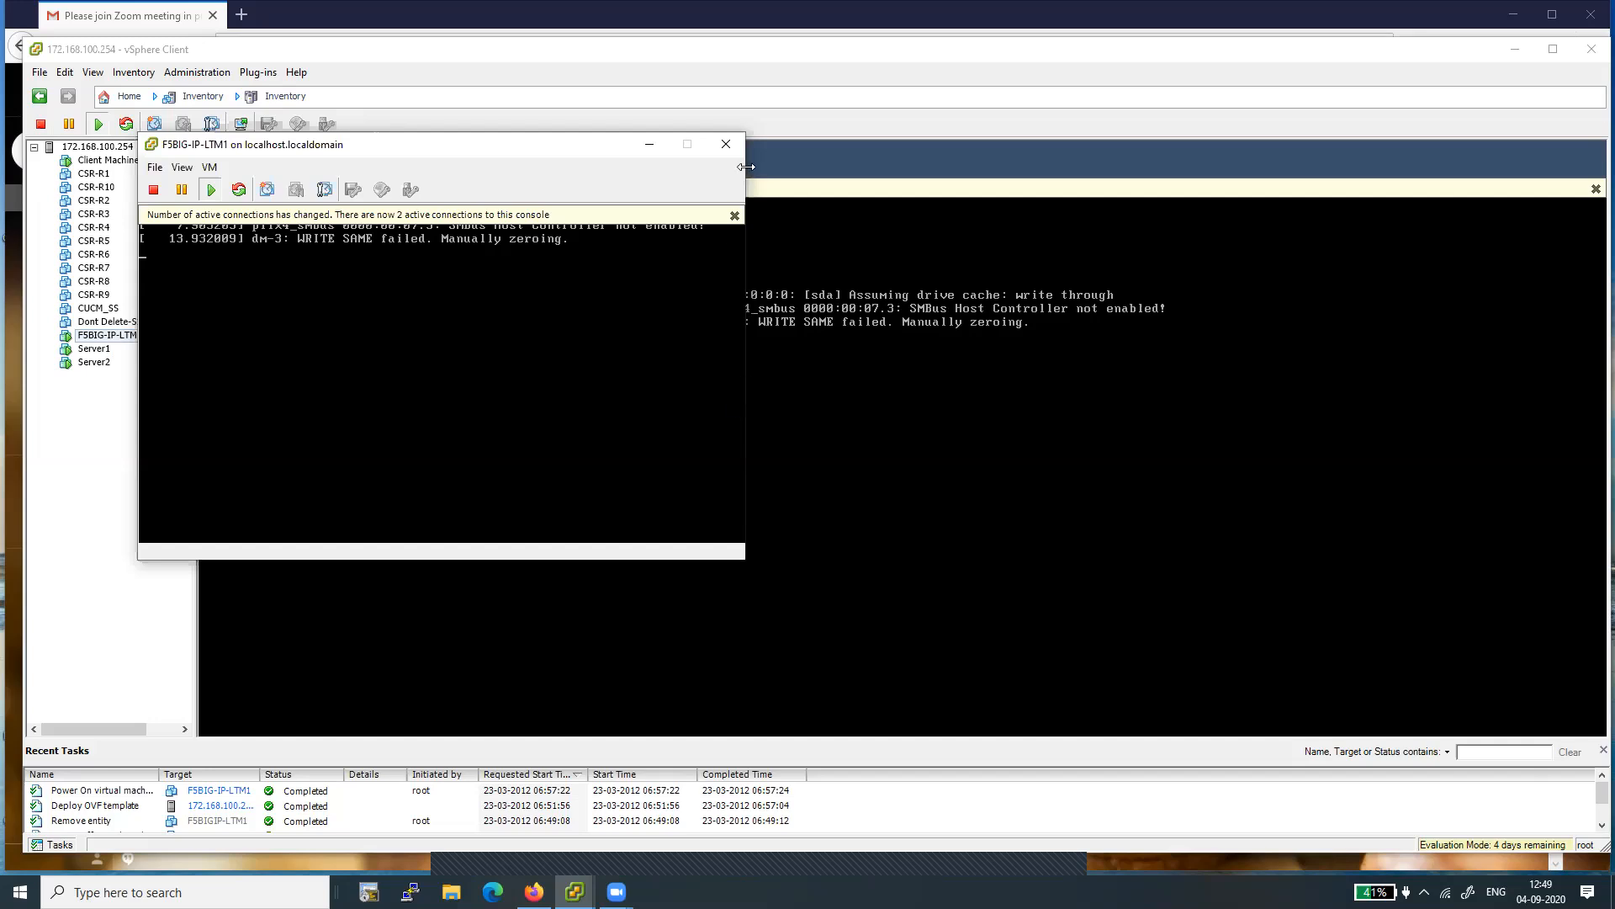
{"action": "left_click_drag", "start_coordinate": [746, 167], "coordinate": [1240, 192]}
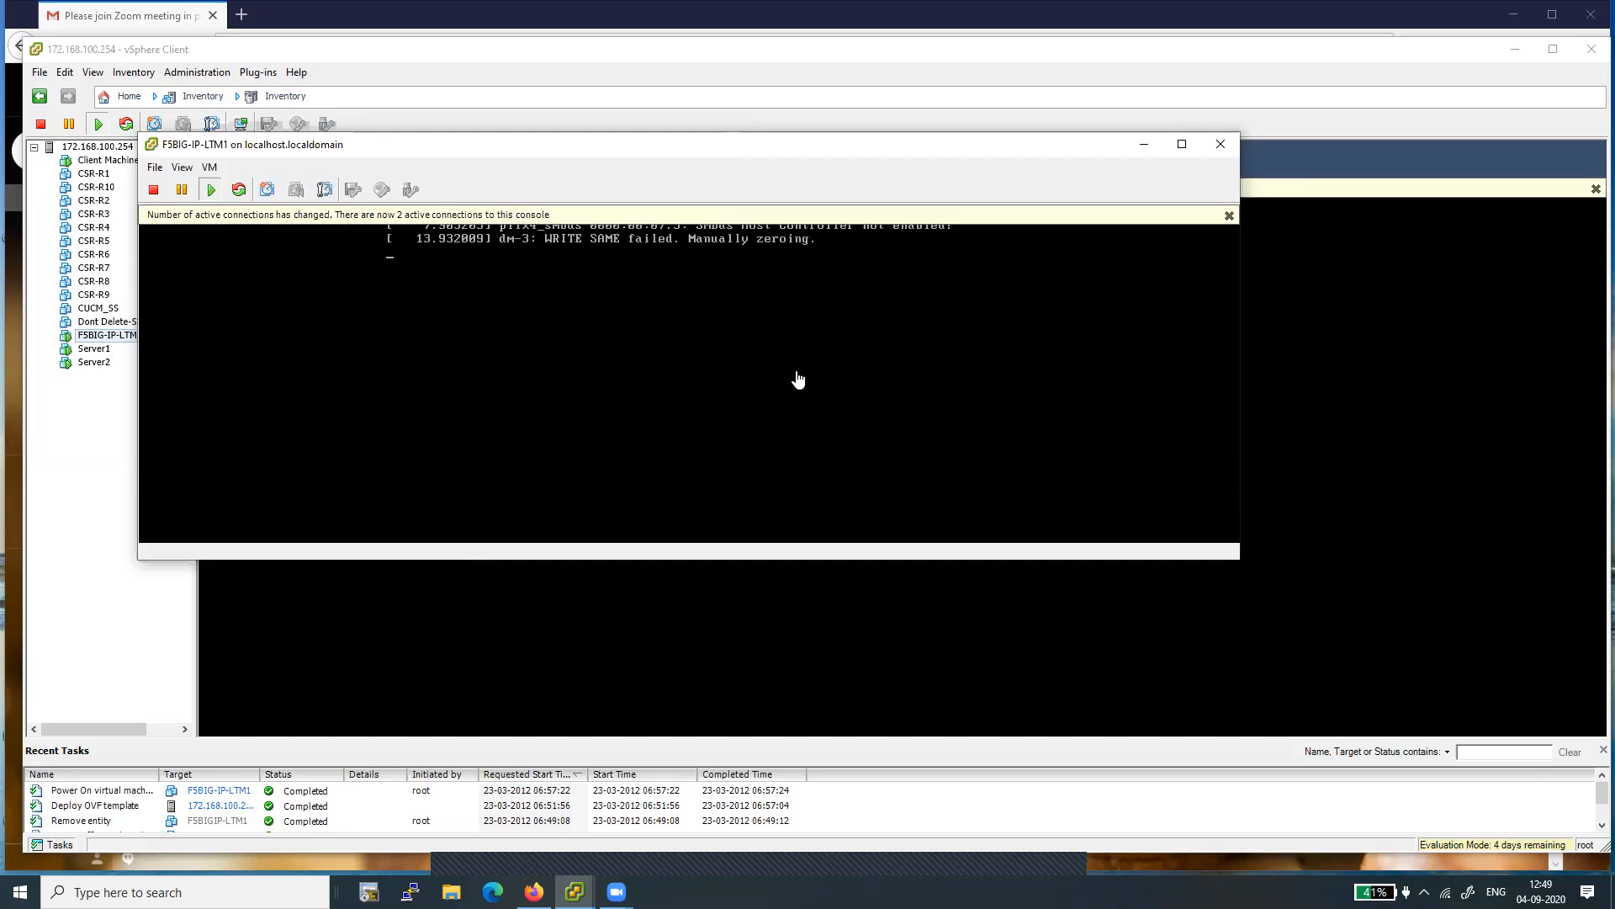
{"action": "left_click", "coordinate": [1229, 216]}
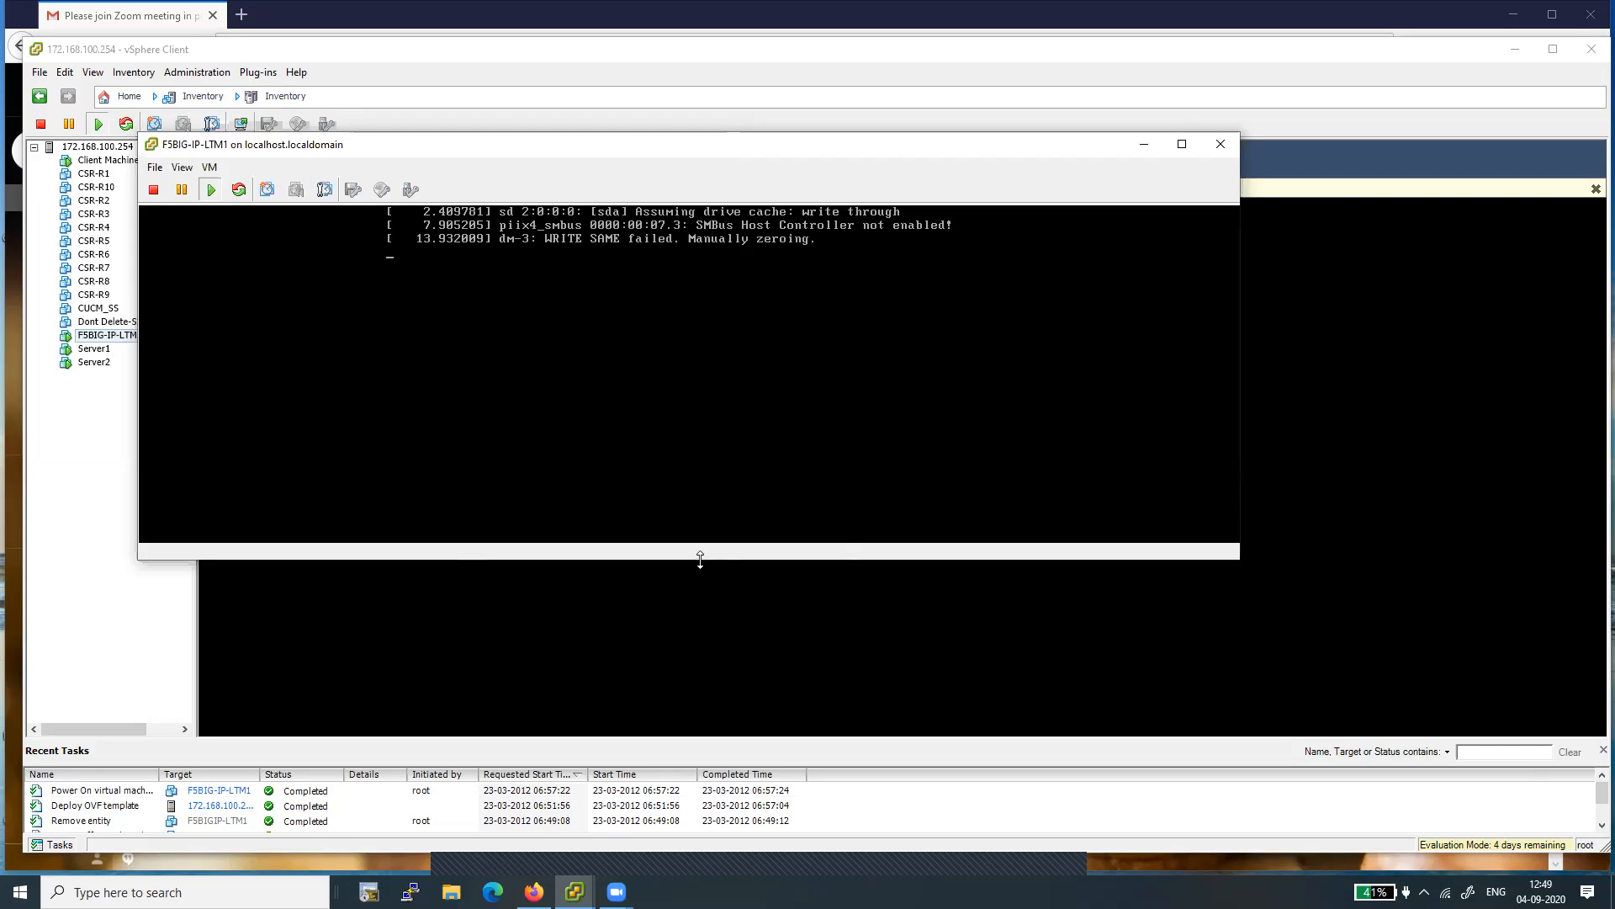
{"action": "left_click_drag", "start_coordinate": [700, 559], "coordinate": [701, 670]}
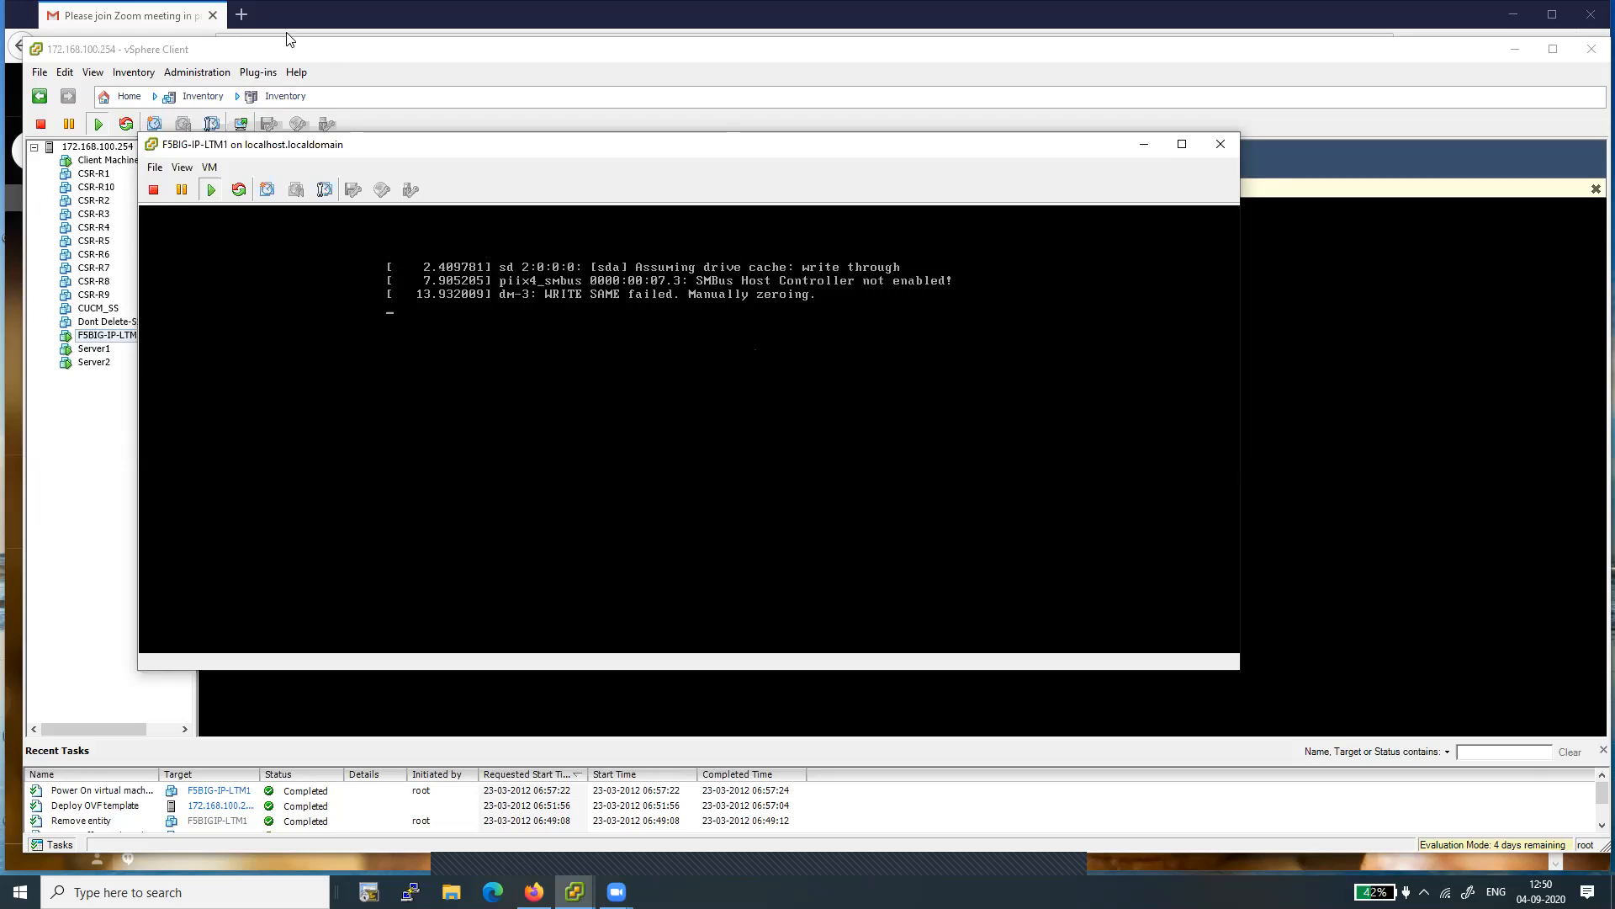
- Log in to the BIG-IP console as root with the account password and set a new BIG-IP password
{"action": "key", "text": "super"}
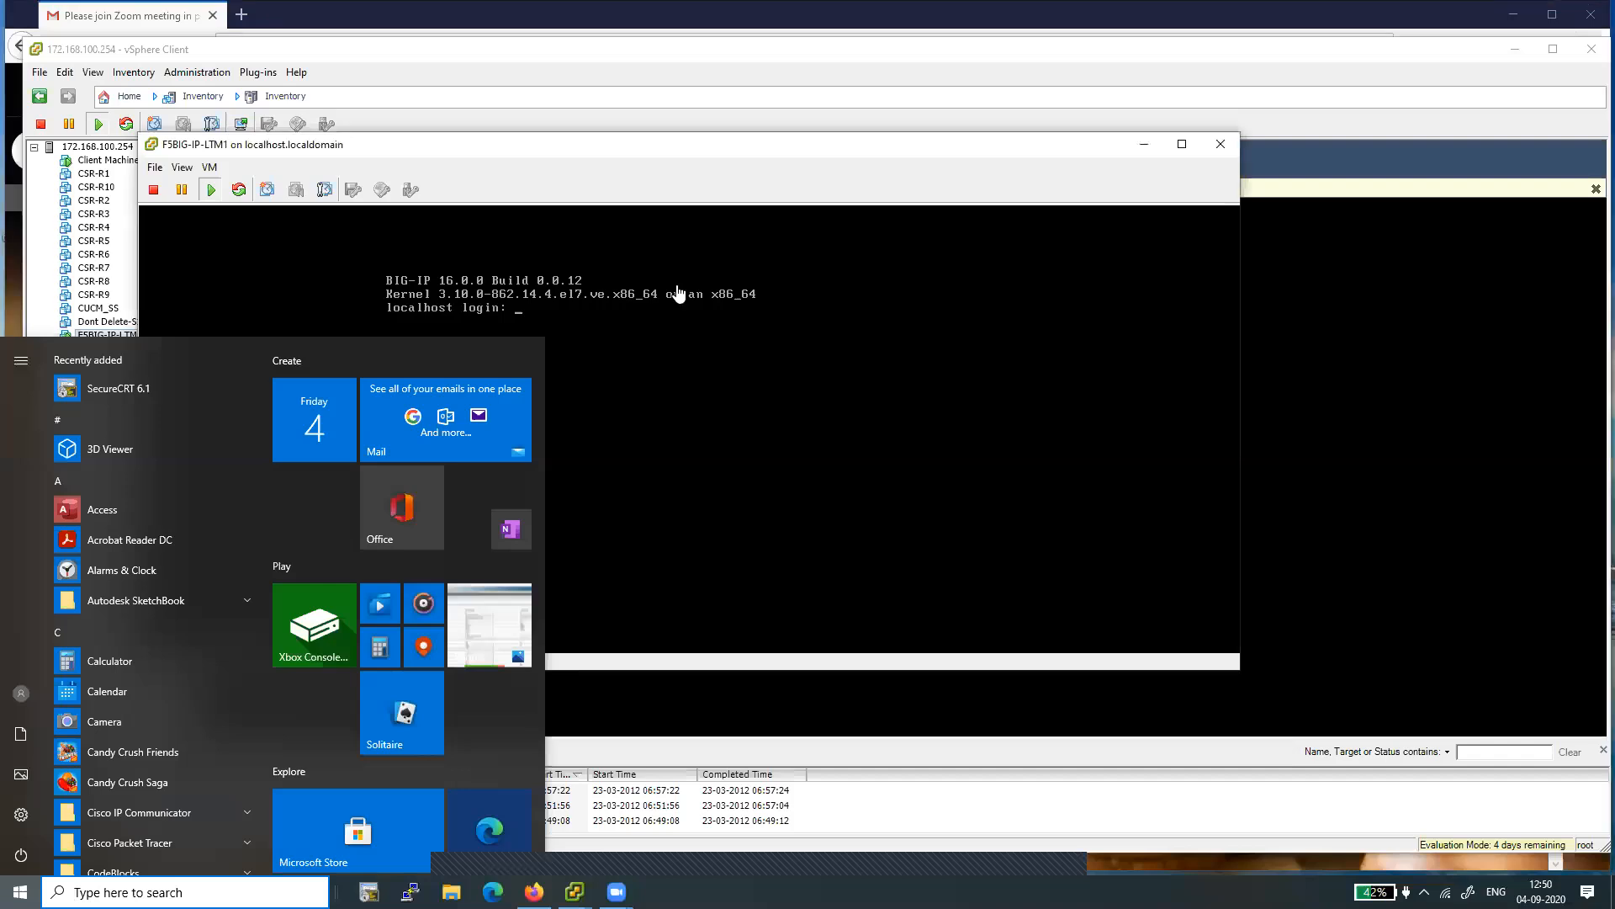
{"action": "left_click", "coordinate": [676, 290]}
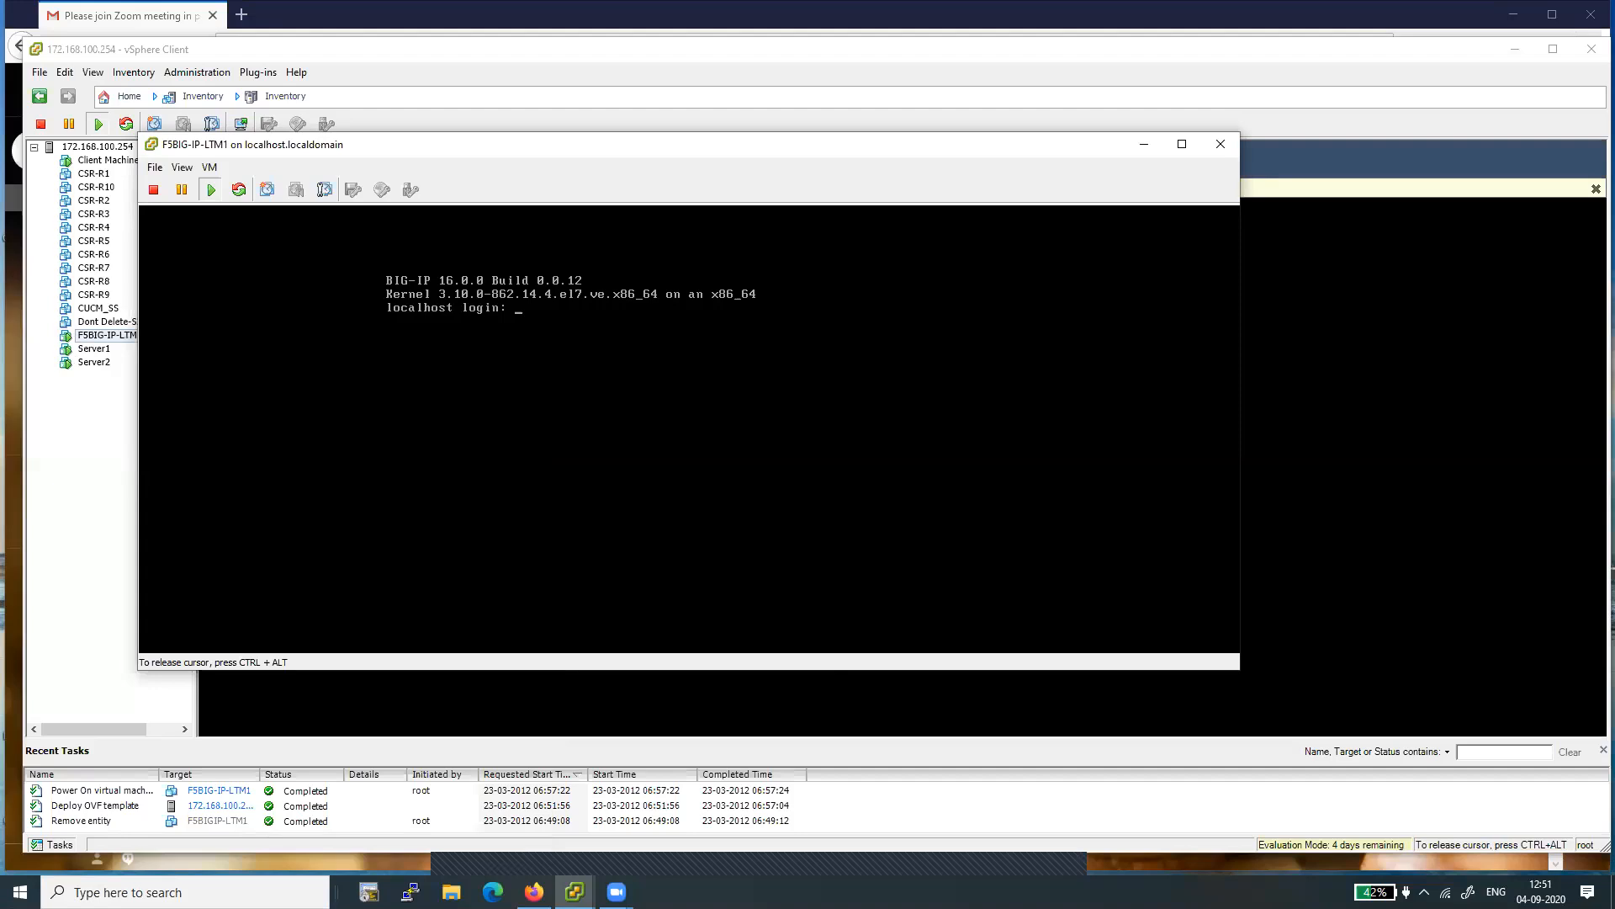
{"action": "type", "text": "root"}
{"action": "key", "text": "Return"}
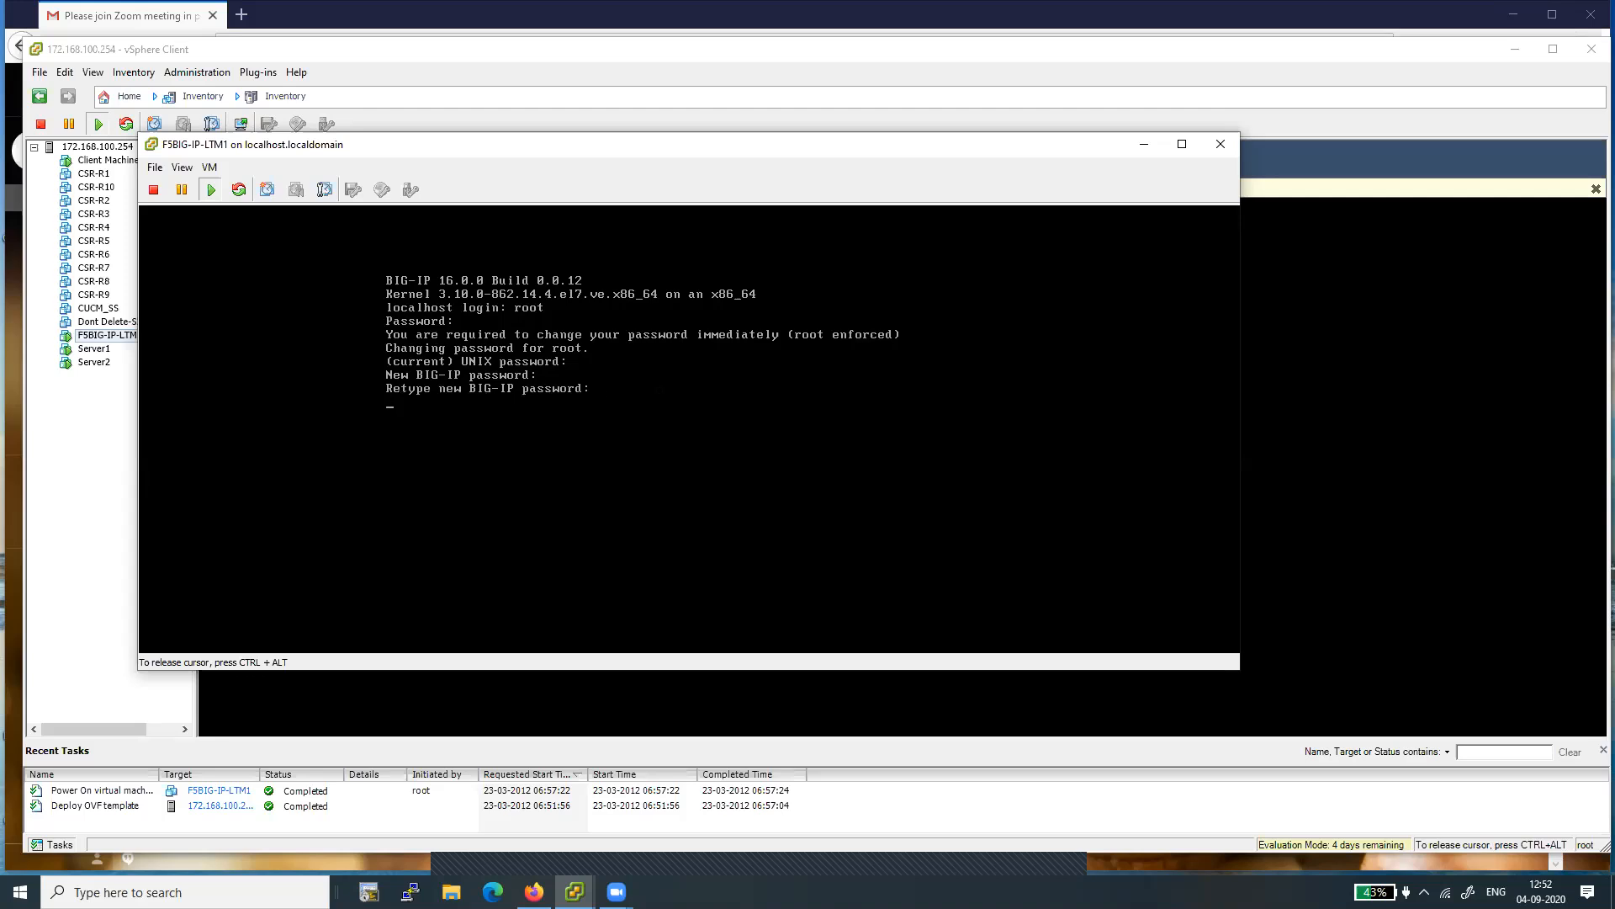
{"action": "key", "text": "Return"}
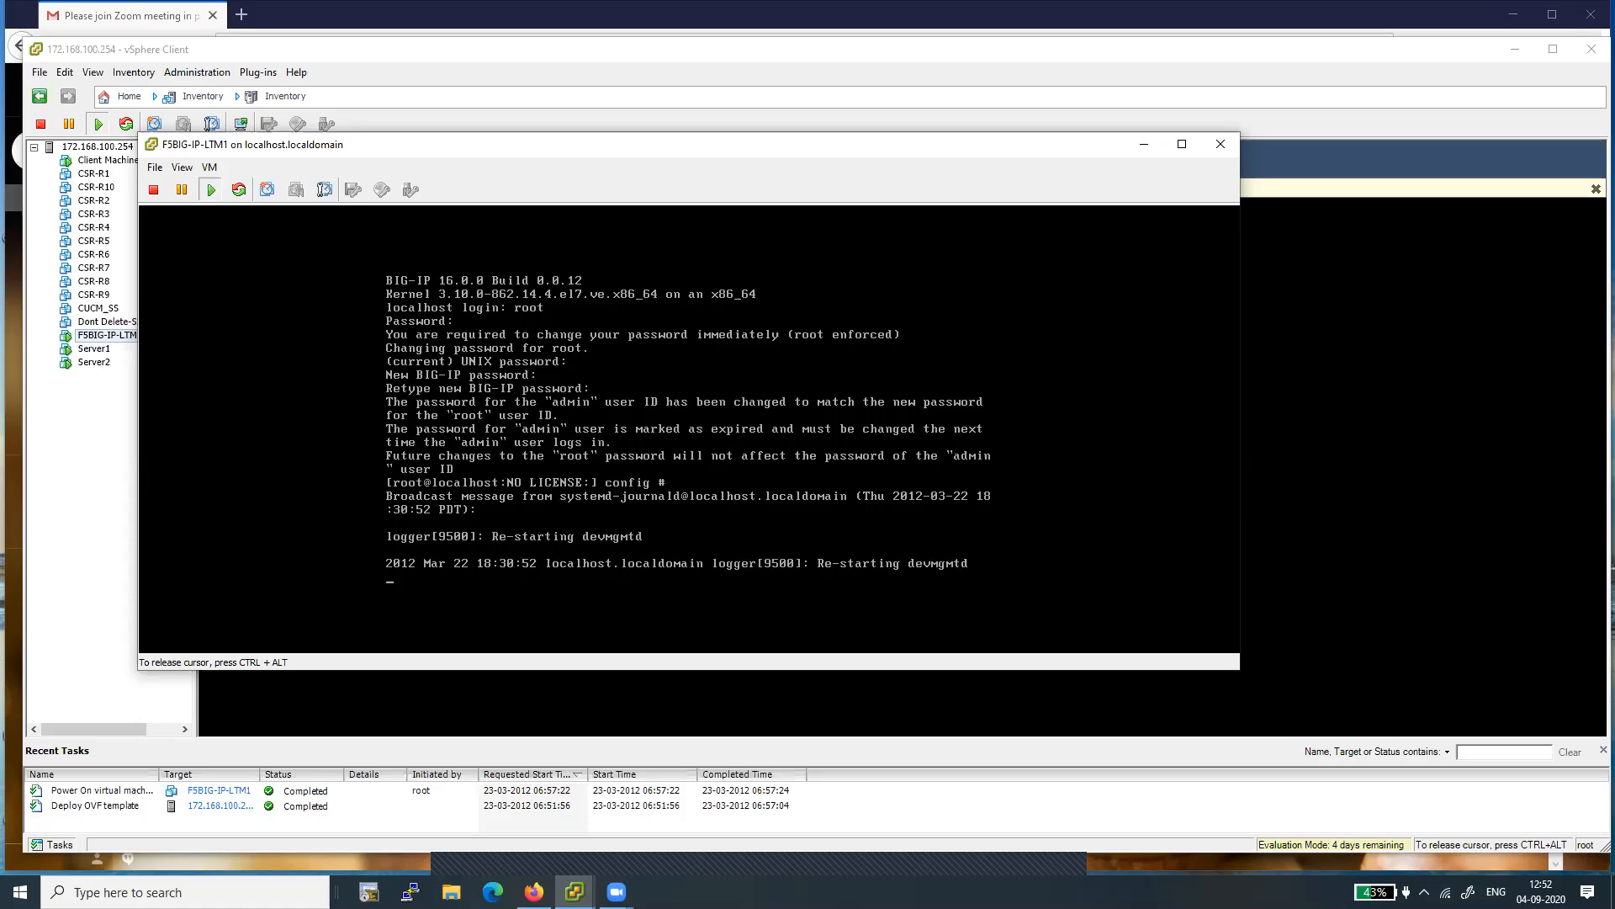
- Get a clean root prompt and run the config command to start the F5 management port setup utility
{"action": "key", "text": "Return"}
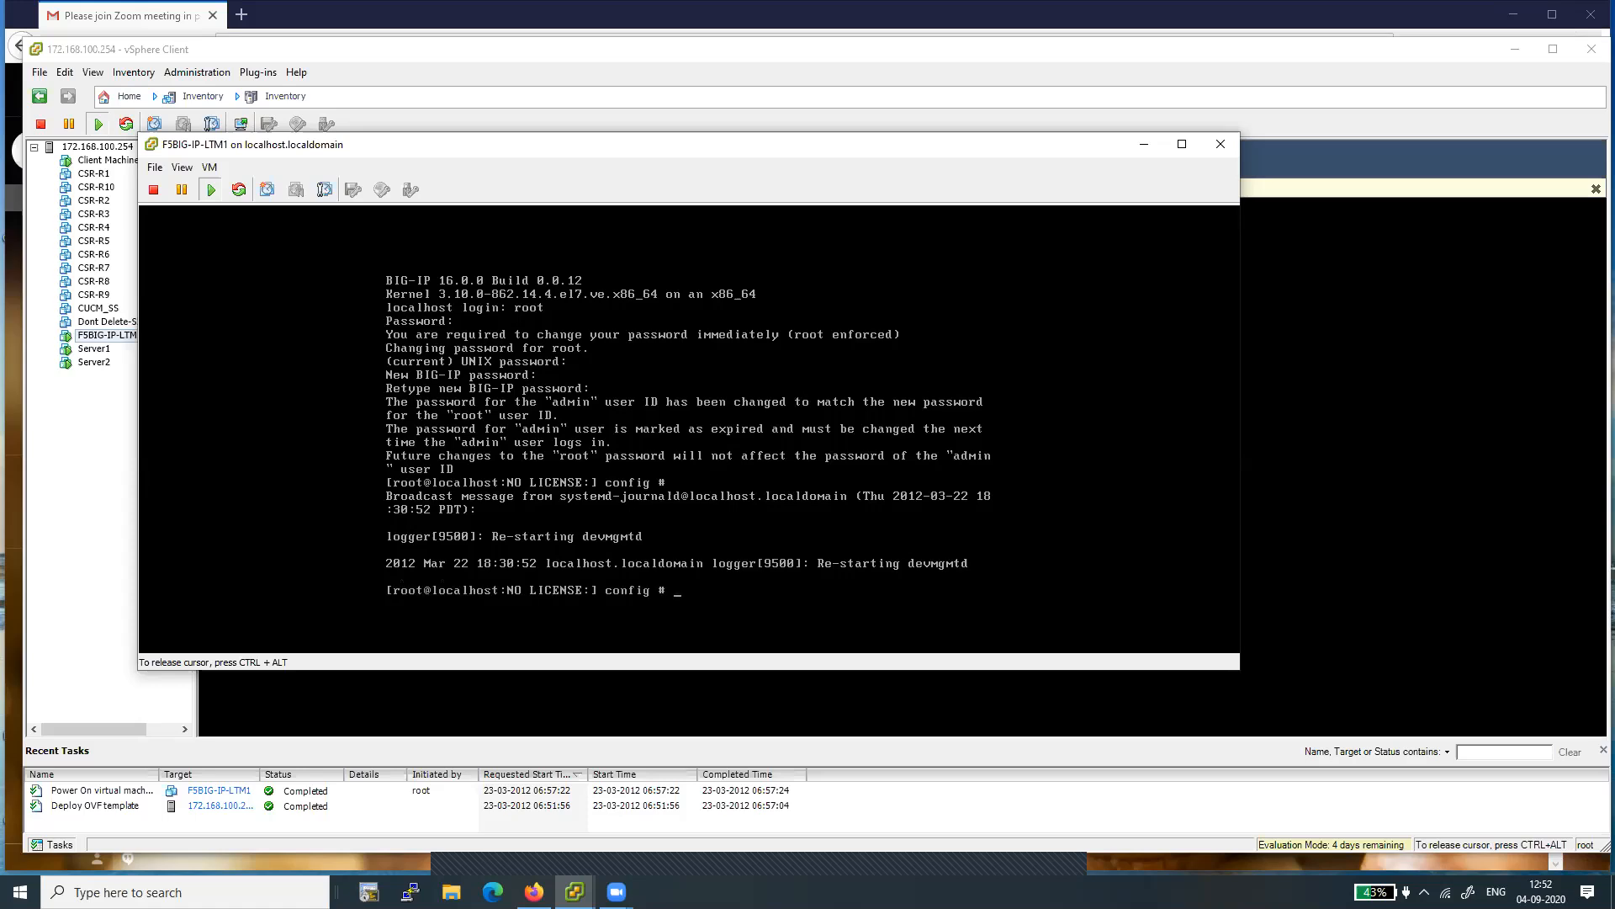
{"action": "key", "text": "Return"}
{"action": "key", "text": "Return"}
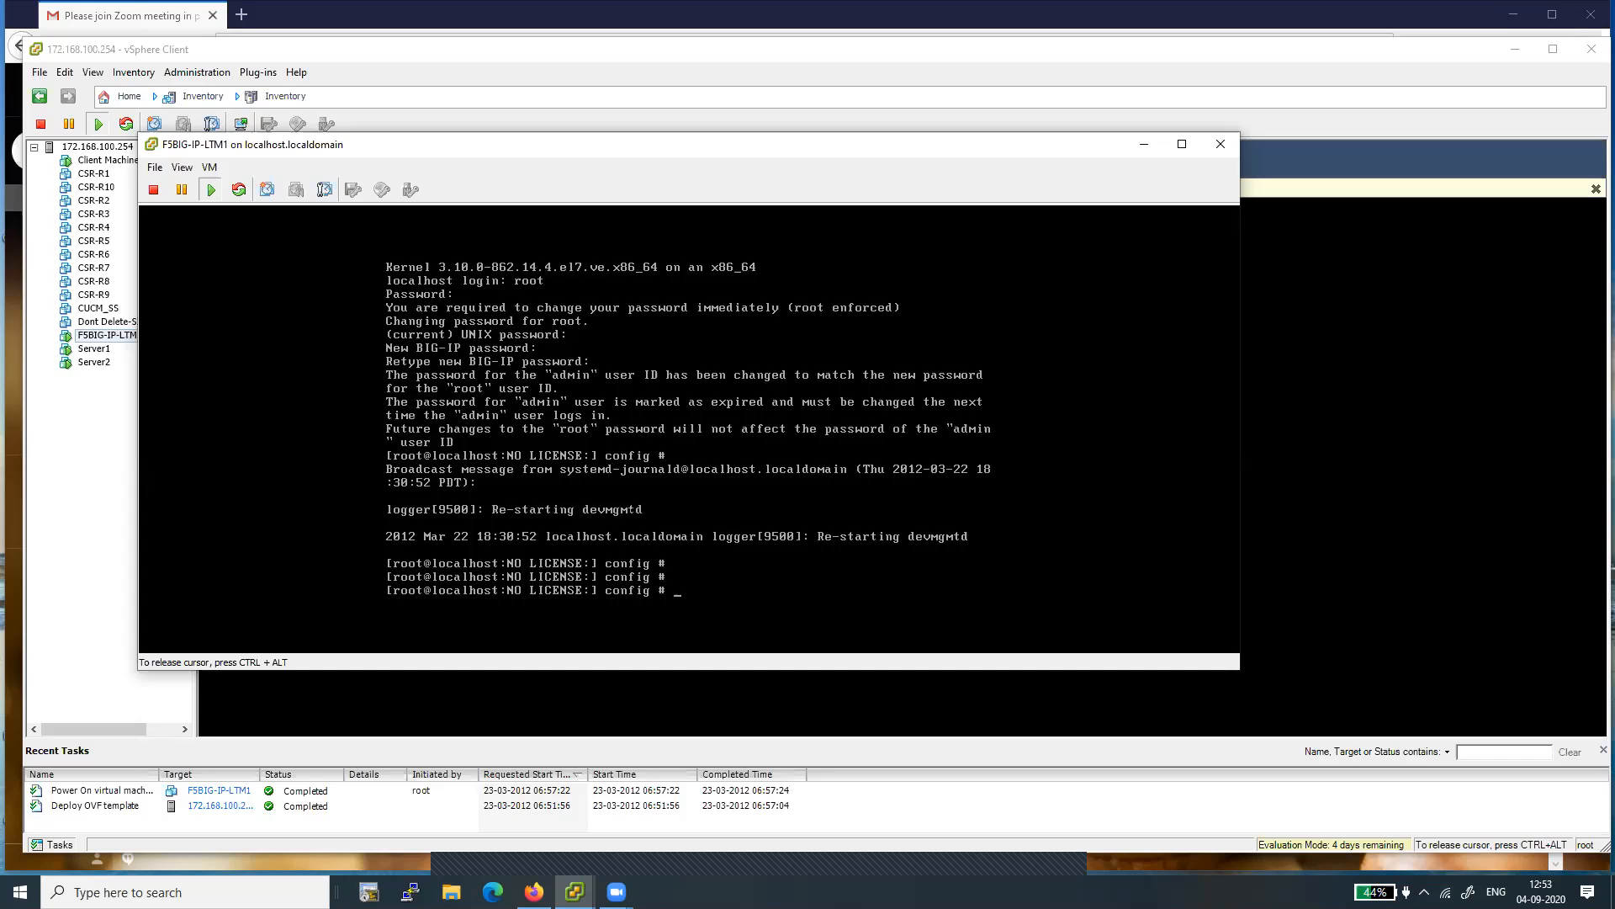
{"action": "type", "text": "config"}
{"action": "key", "text": "Return"}
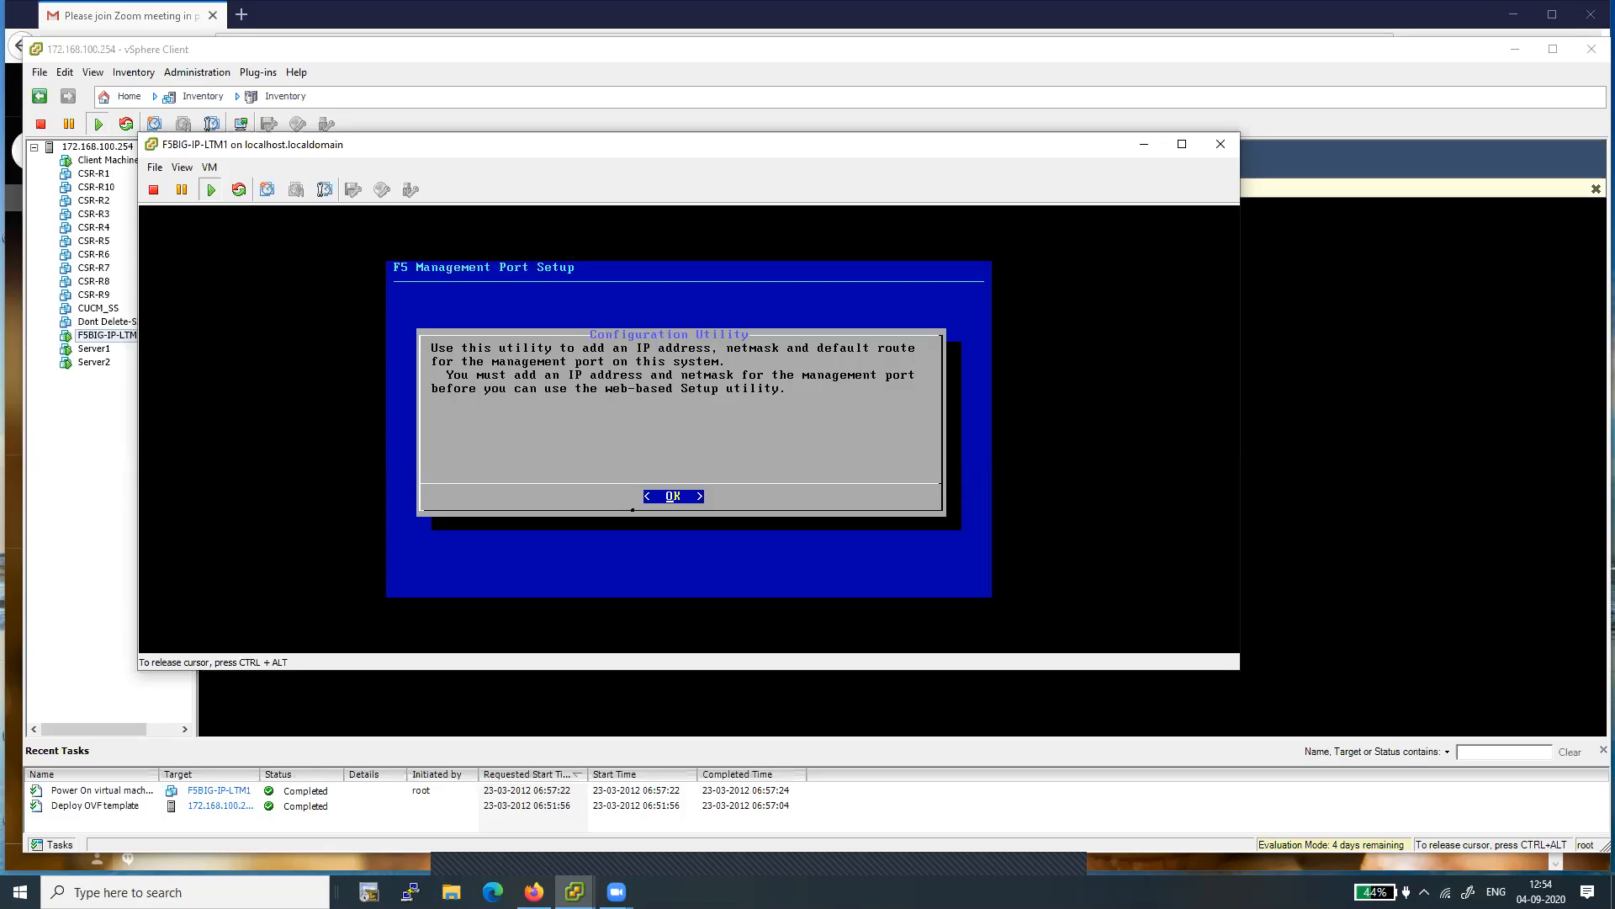
- Choose IPv4 for the management port and decline automatic configuration of its IP address
{"action": "key", "text": "Return"}
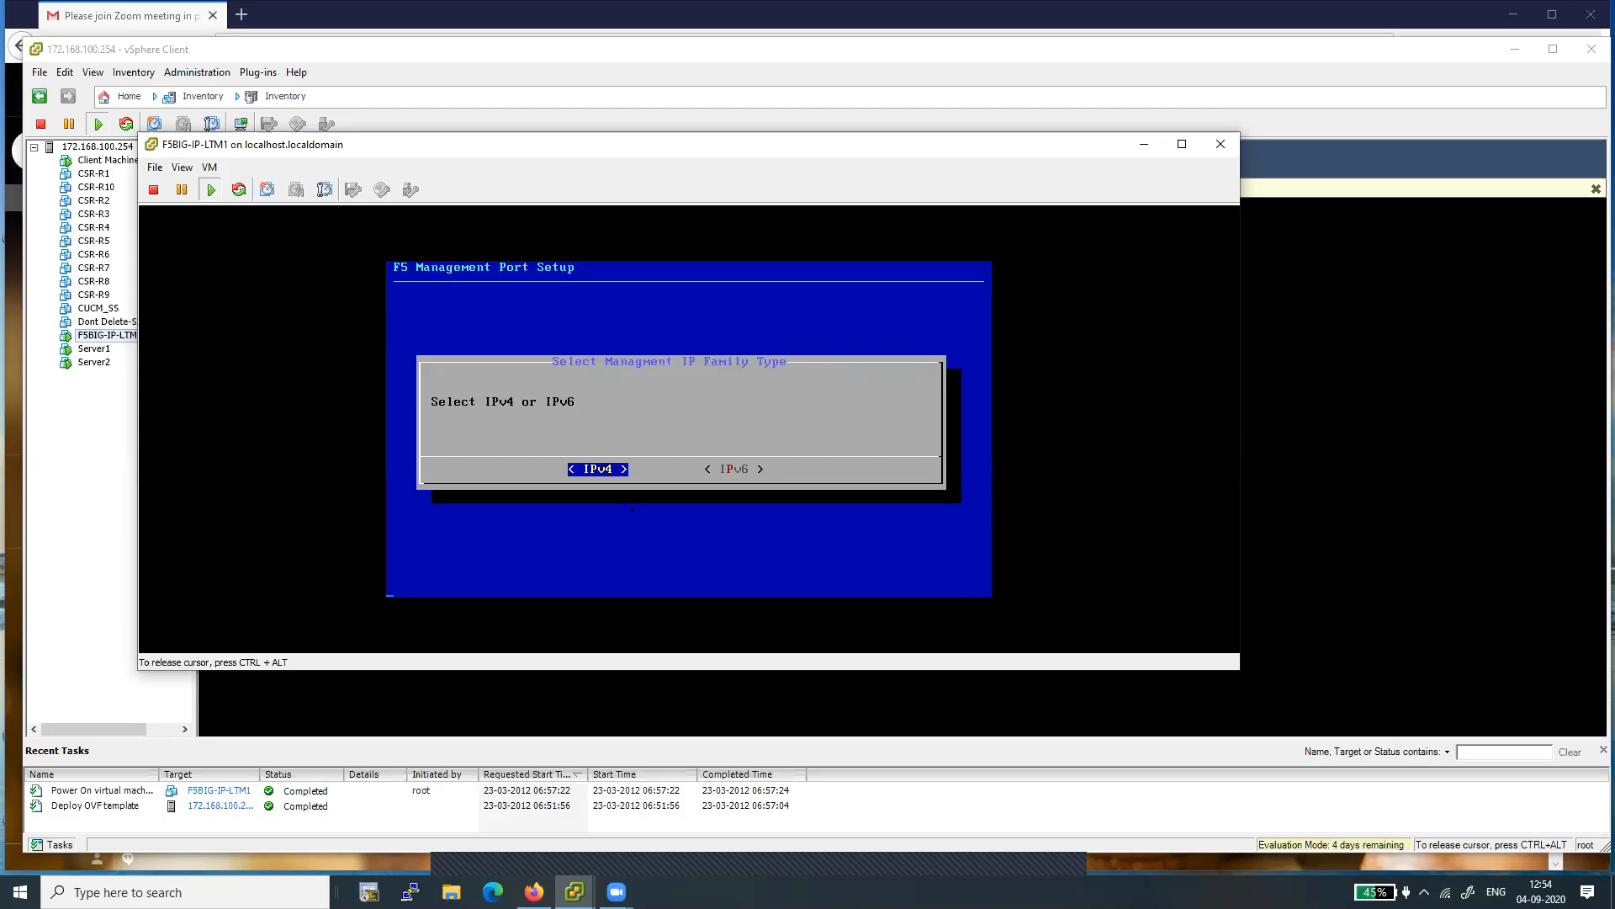
{"action": "key", "text": "Return"}
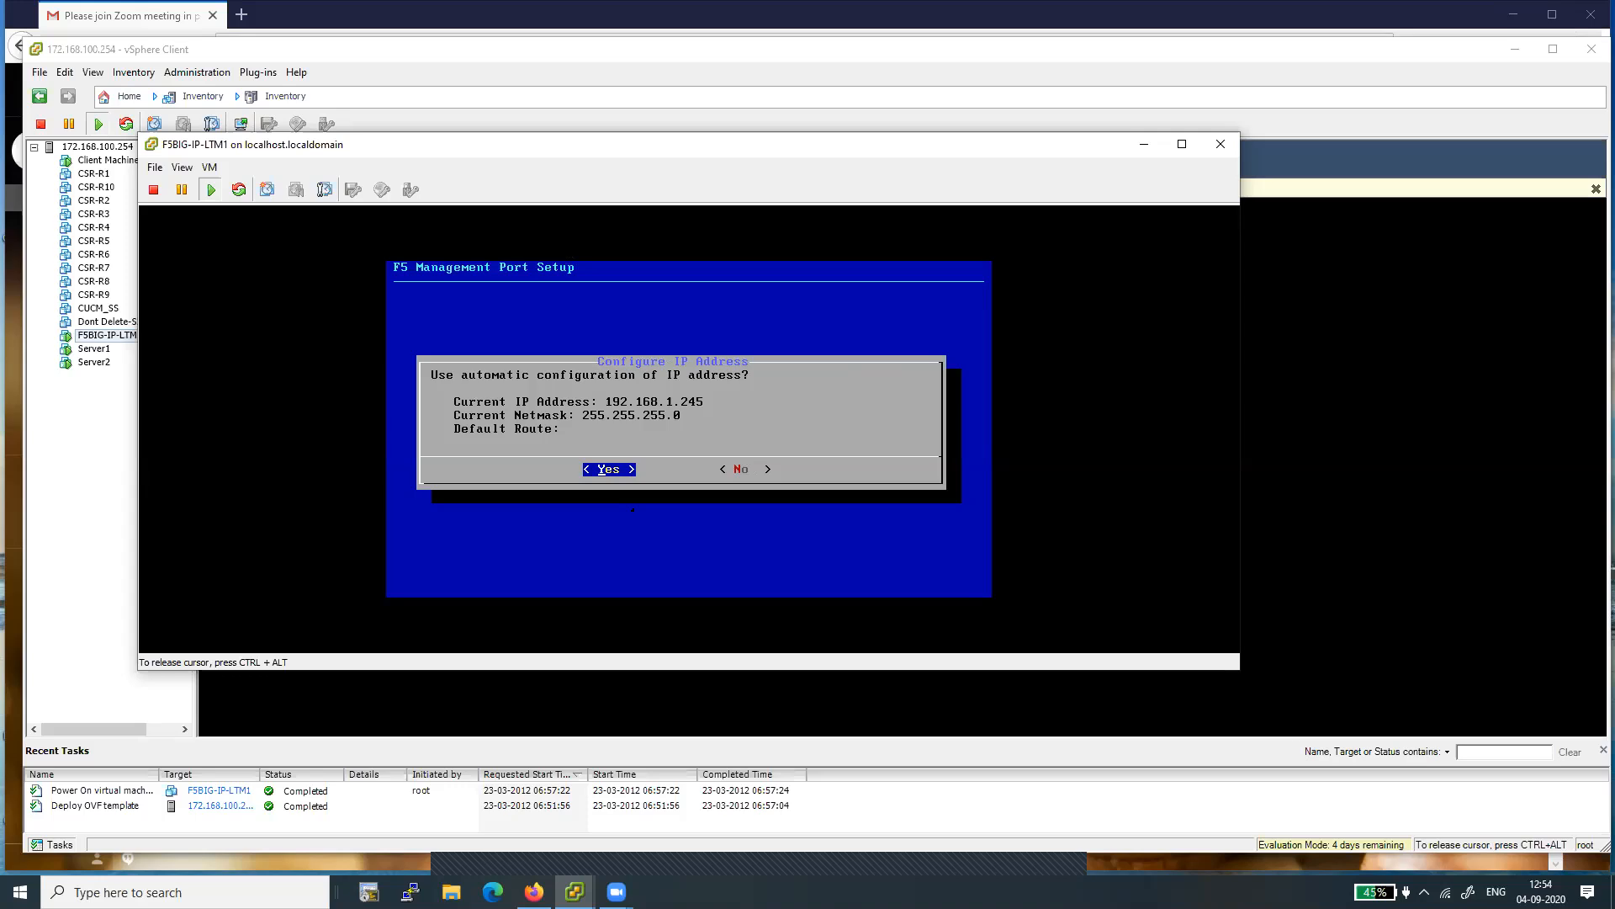
{"action": "key", "text": "Right"}
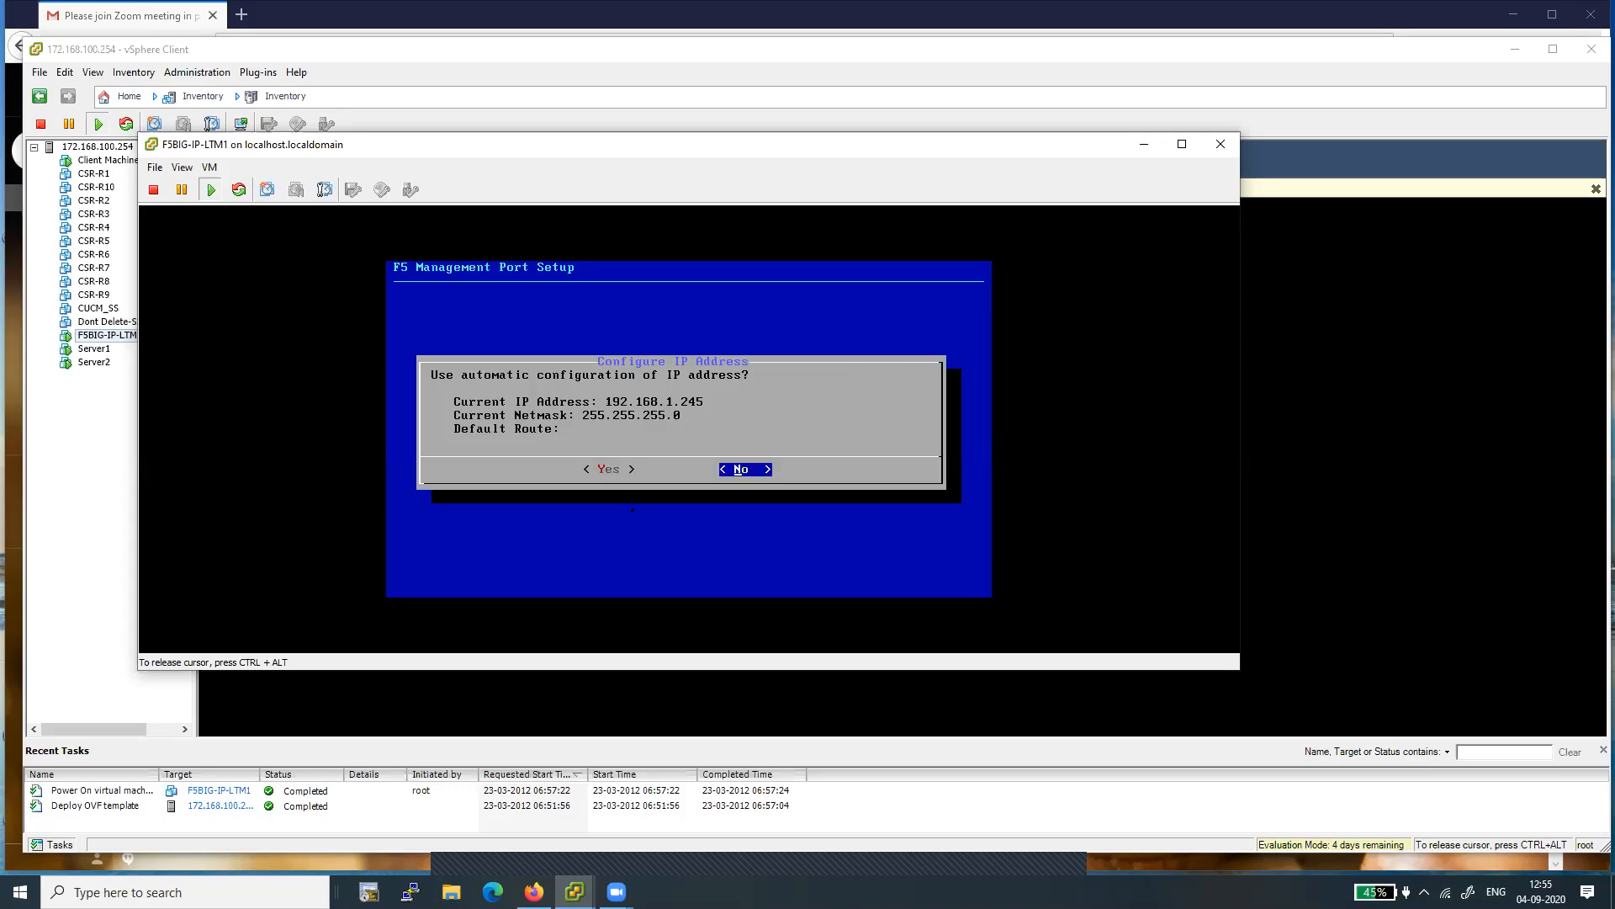
{"action": "key", "text": "Return"}
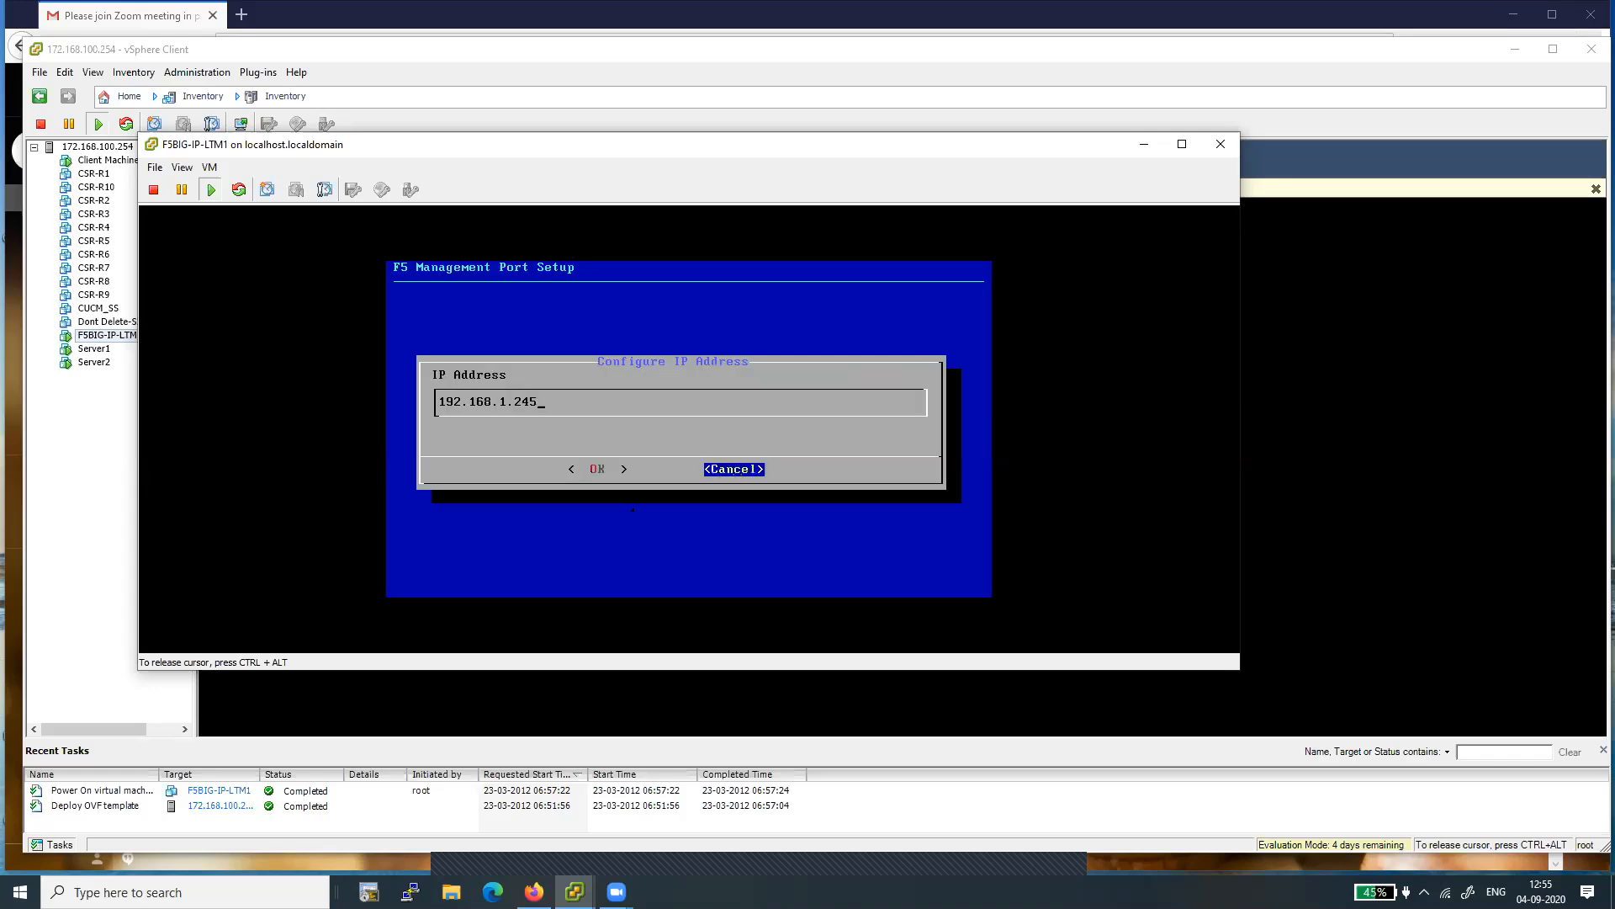
- Set the management port's IP address to 172.168.100.245 and accept it
{"action": "key", "text": "BackSpace"}
{"action": "key", "text": "BackSpace"}
{"action": "key", "text": "BackSpace"}
{"action": "key", "text": "BackSpace"}
{"action": "key", "text": "BackSpace"}
{"action": "key", "text": "BackSpace"}
{"action": "key", "text": "BackSpace"}
{"action": "key", "text": "BackSpace"}
{"action": "key", "text": "BackSpace"}
{"action": "key", "text": "BackSpace"}
{"action": "key", "text": "BackSpace"}
{"action": "key", "text": "BackSpace"}
{"action": "key", "text": "BackSpace"}
{"action": "type", "text": "172.168.100.245"}
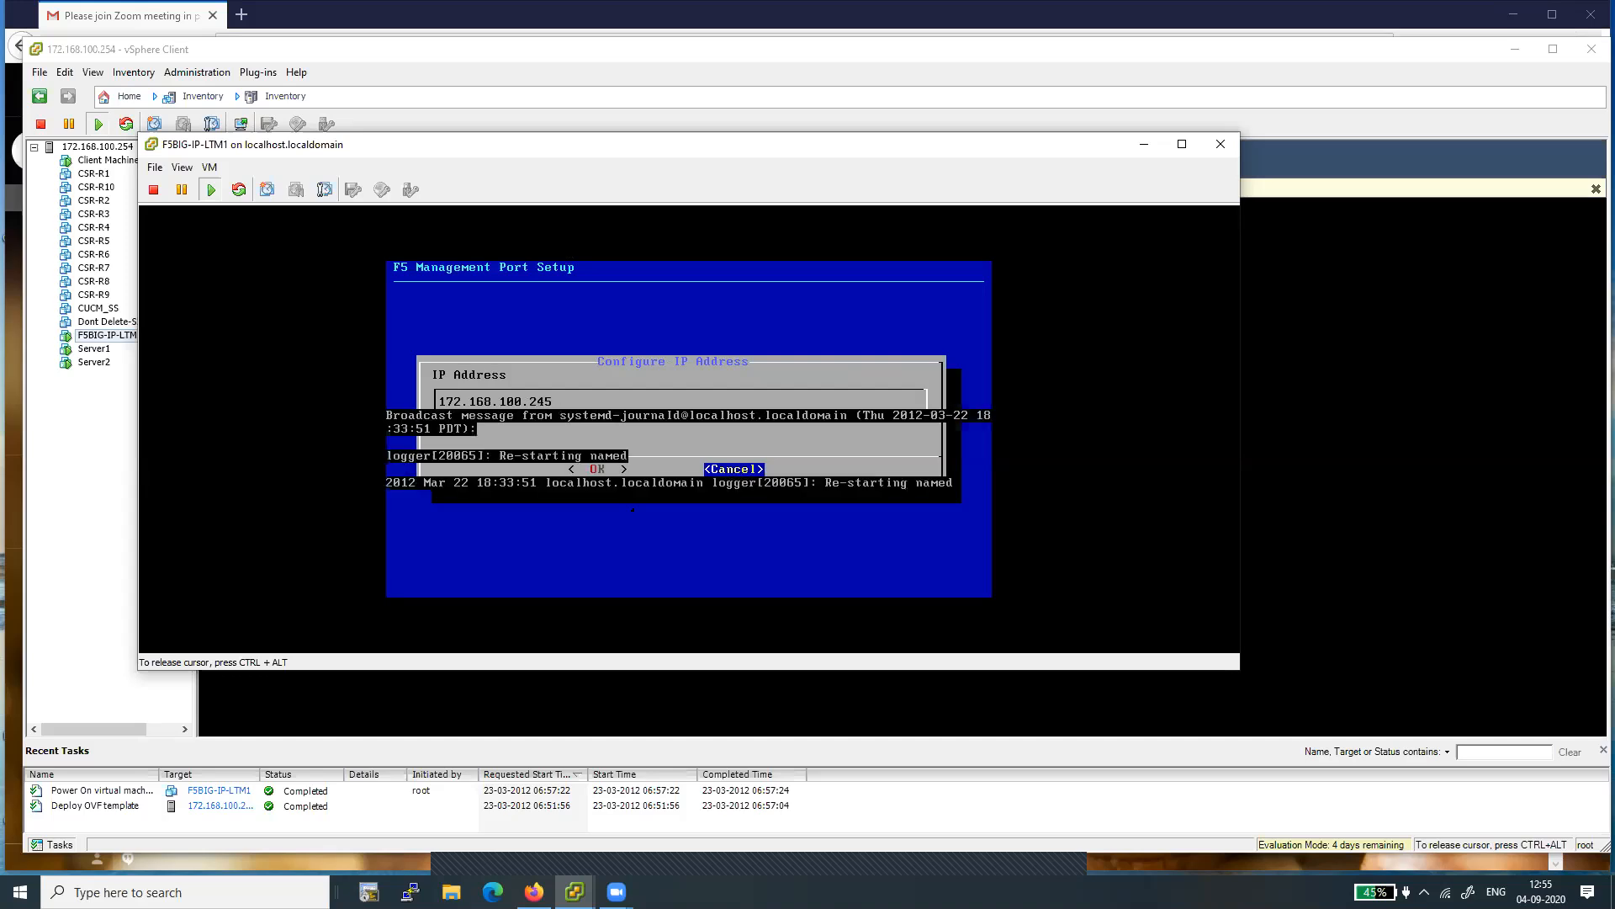
{"action": "key", "text": "Left"}
{"action": "key", "text": "Right"}
{"action": "key", "text": "Left"}
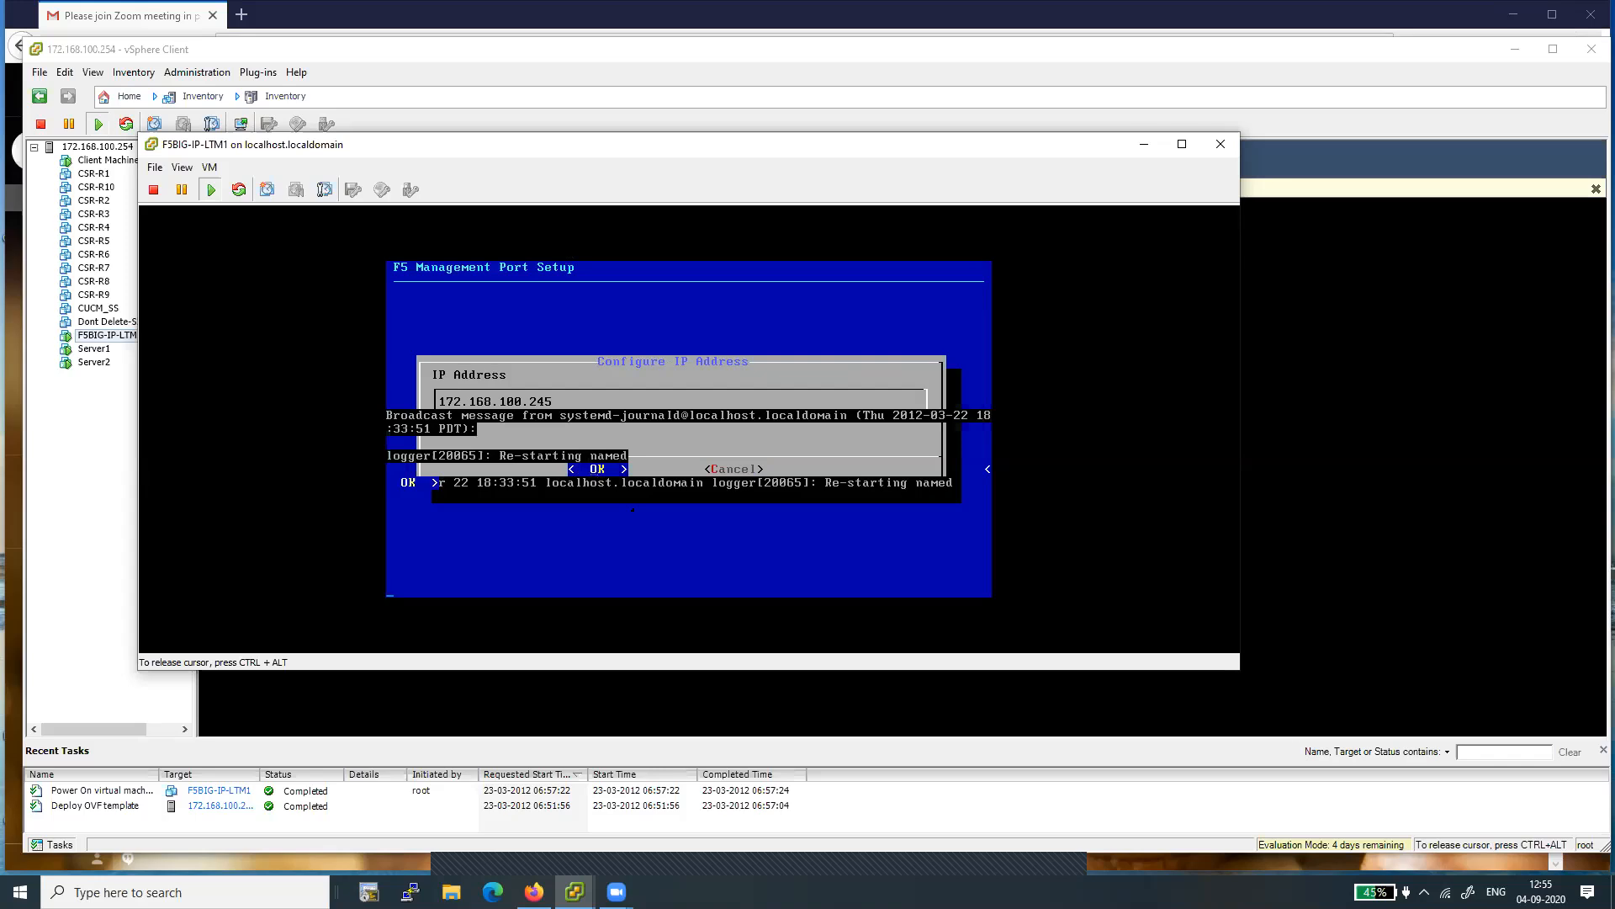
{"action": "key", "text": "Return"}
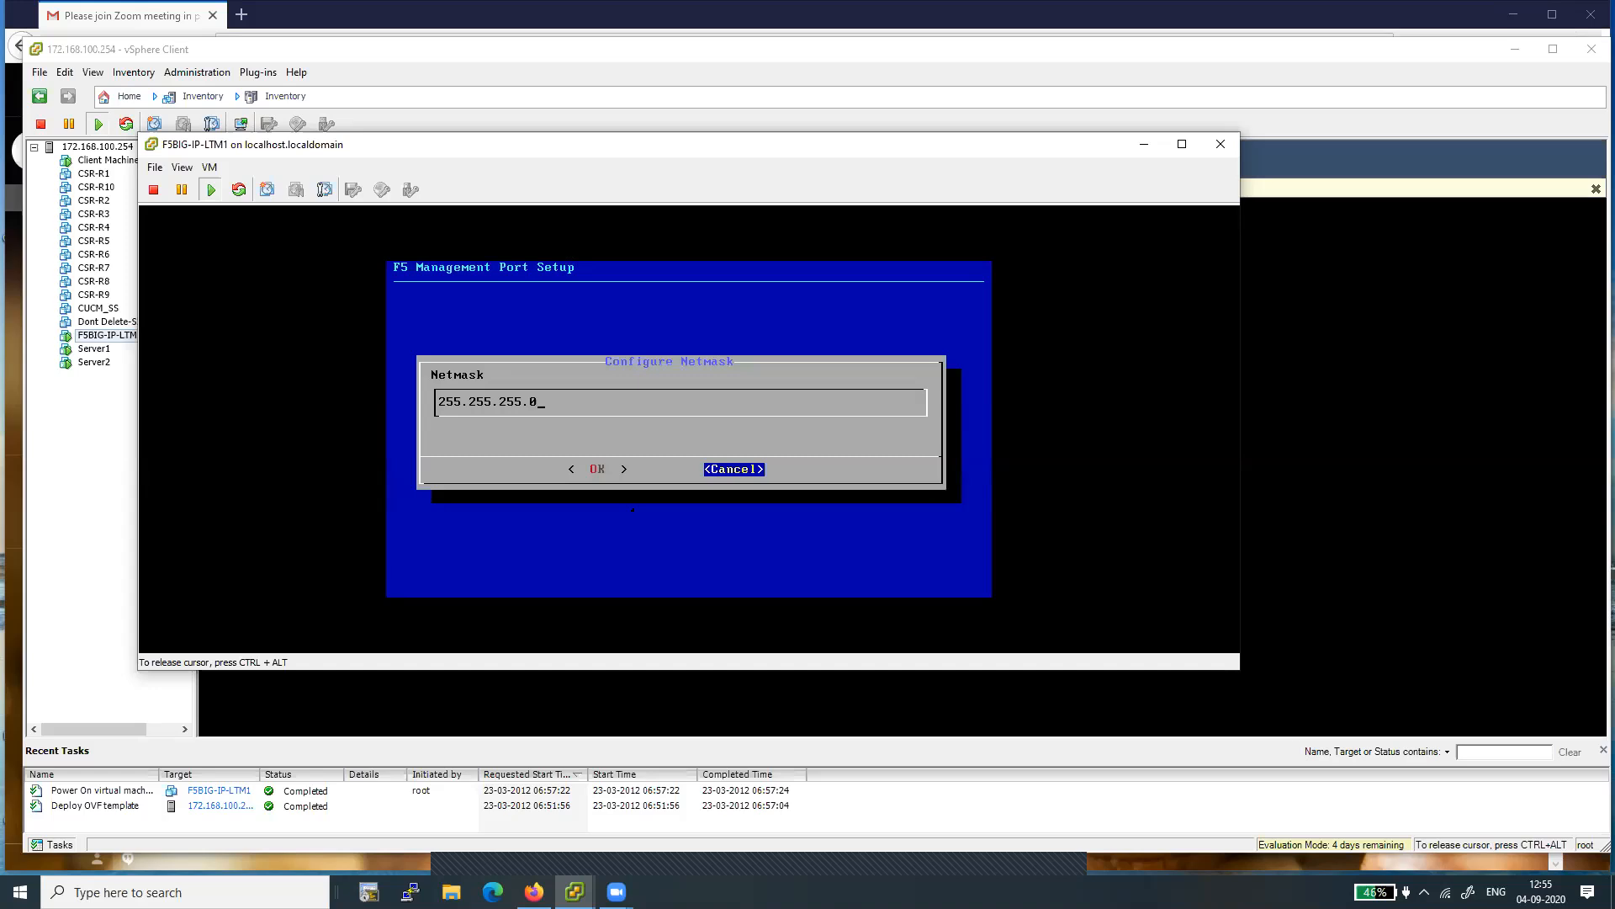
- Accept netmask 255.255.255.0 and create a default management route through 172.168.100.1
{"action": "key", "text": "Tab"}
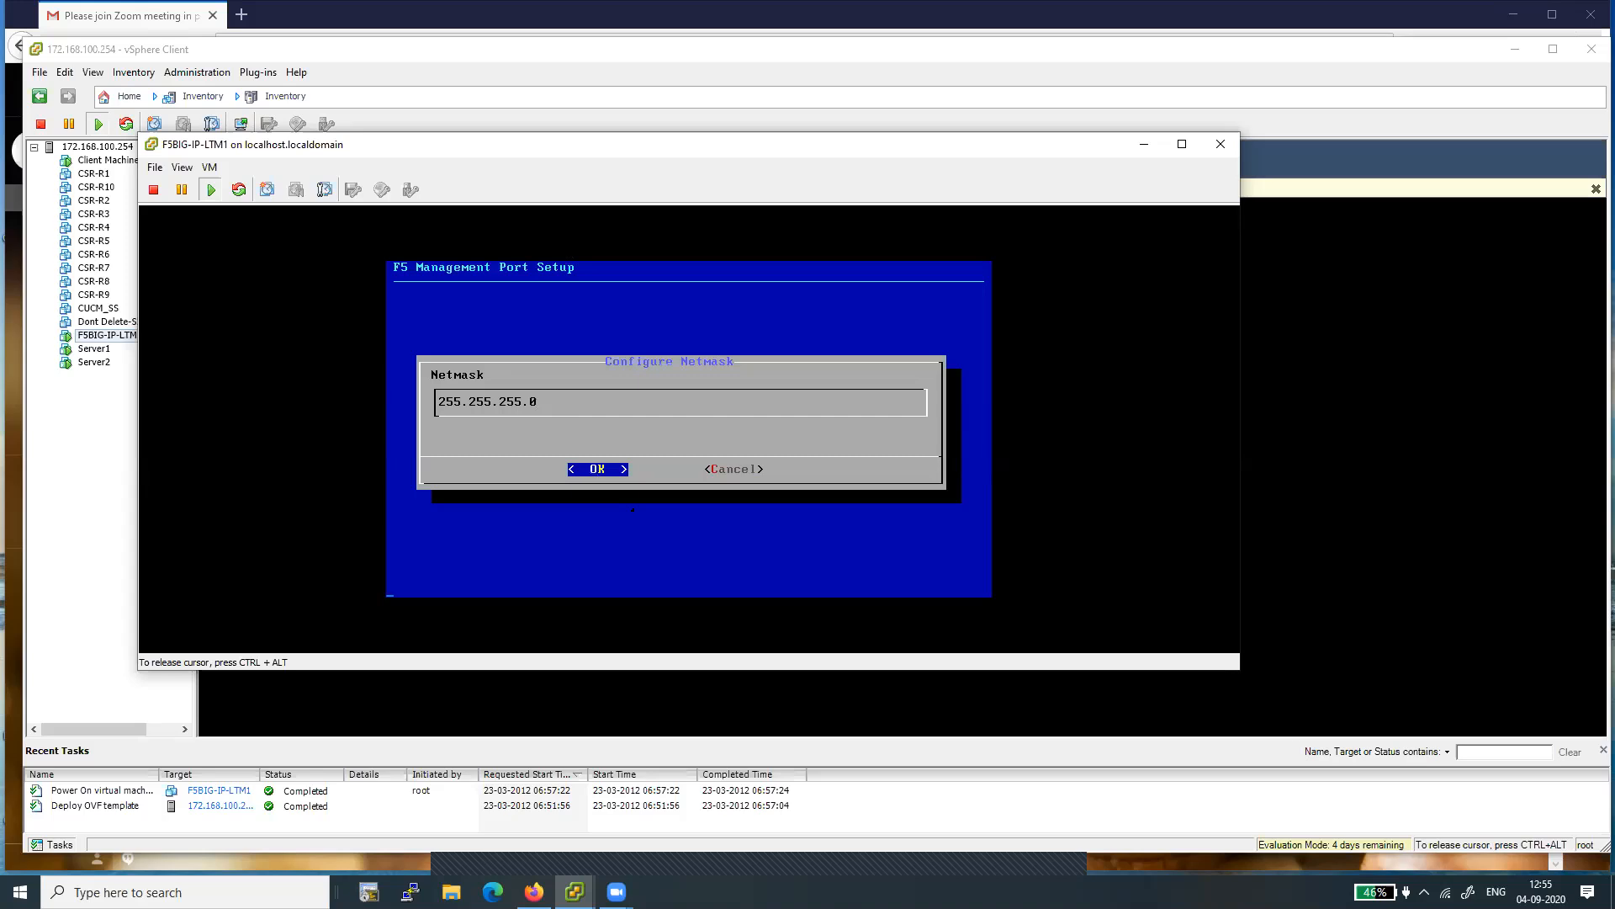
{"action": "key", "text": "Return"}
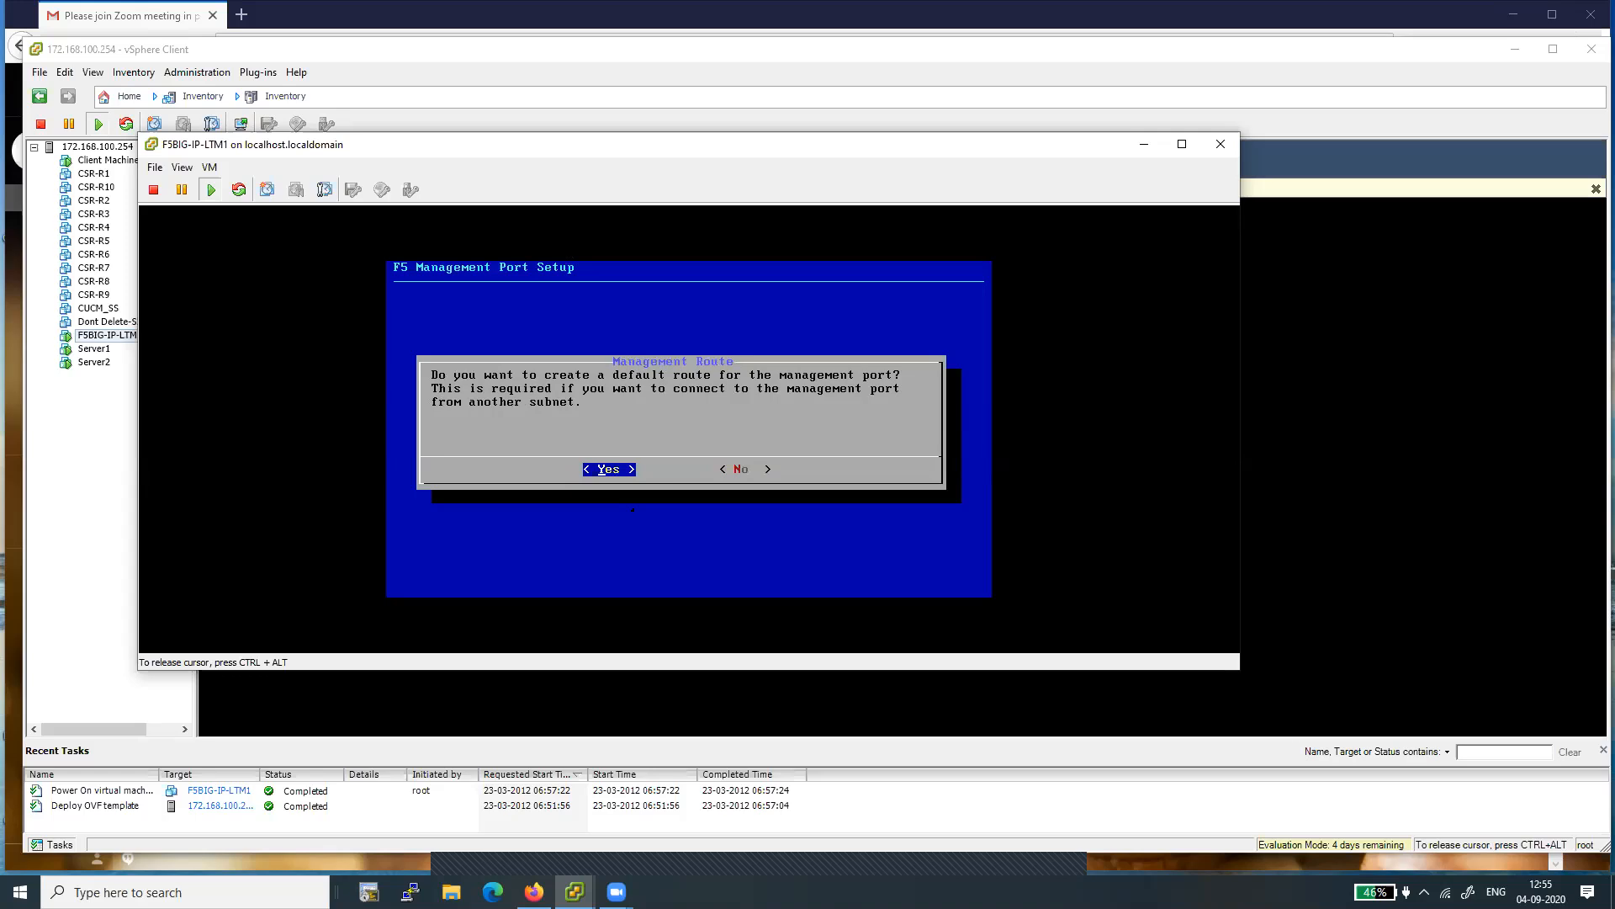
{"action": "key", "text": "Return"}
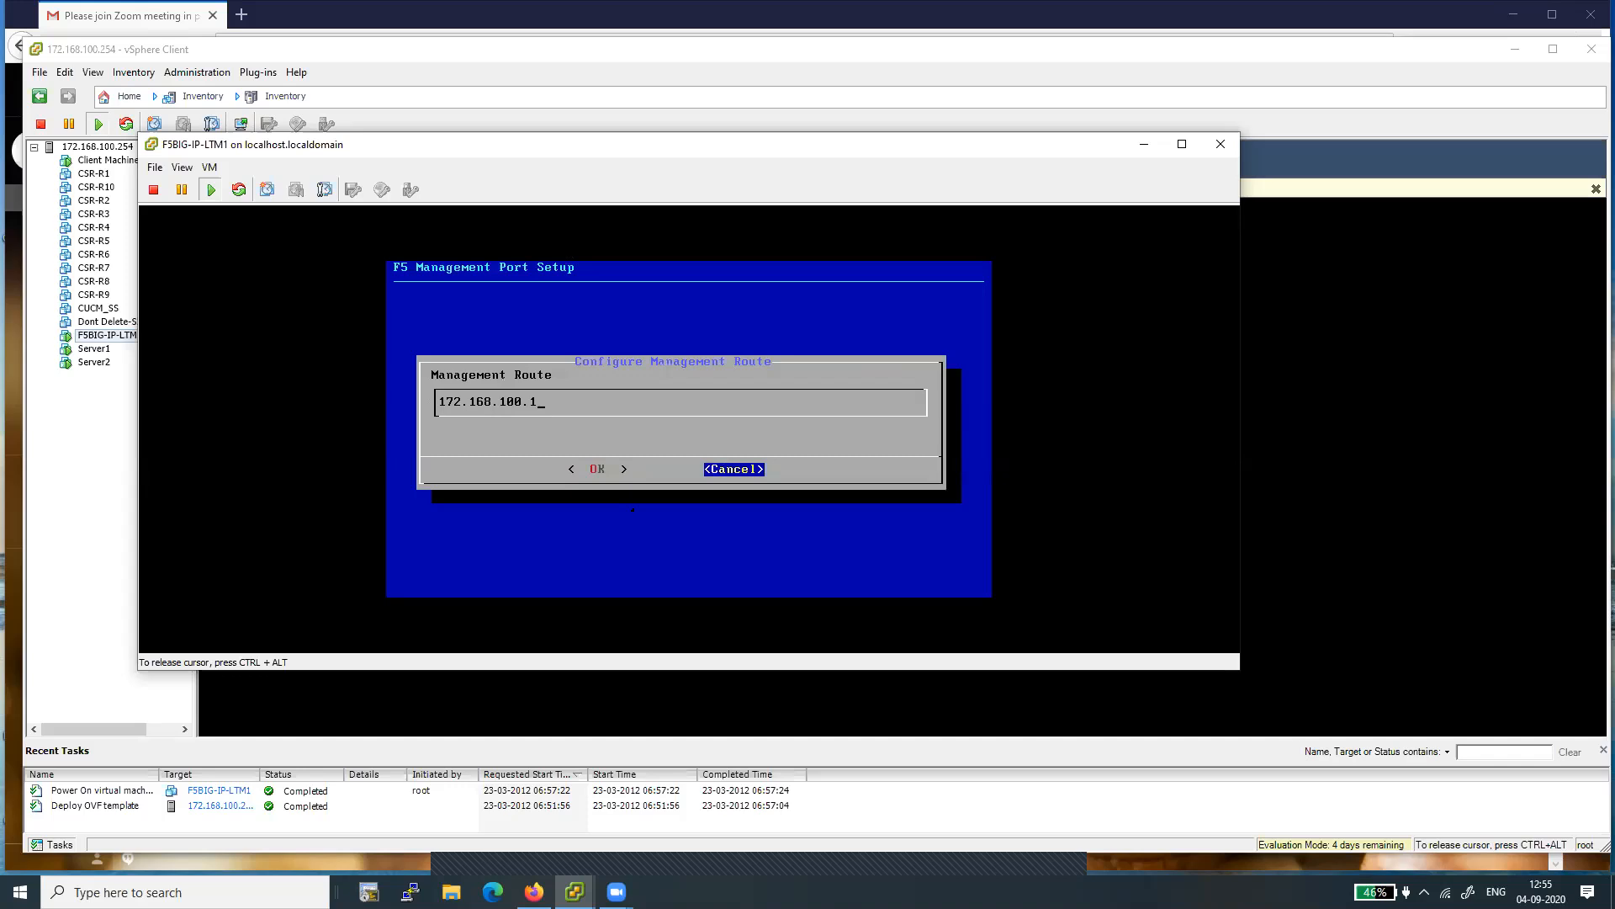
{"action": "key", "text": "Tab"}
{"action": "key", "text": "Return"}
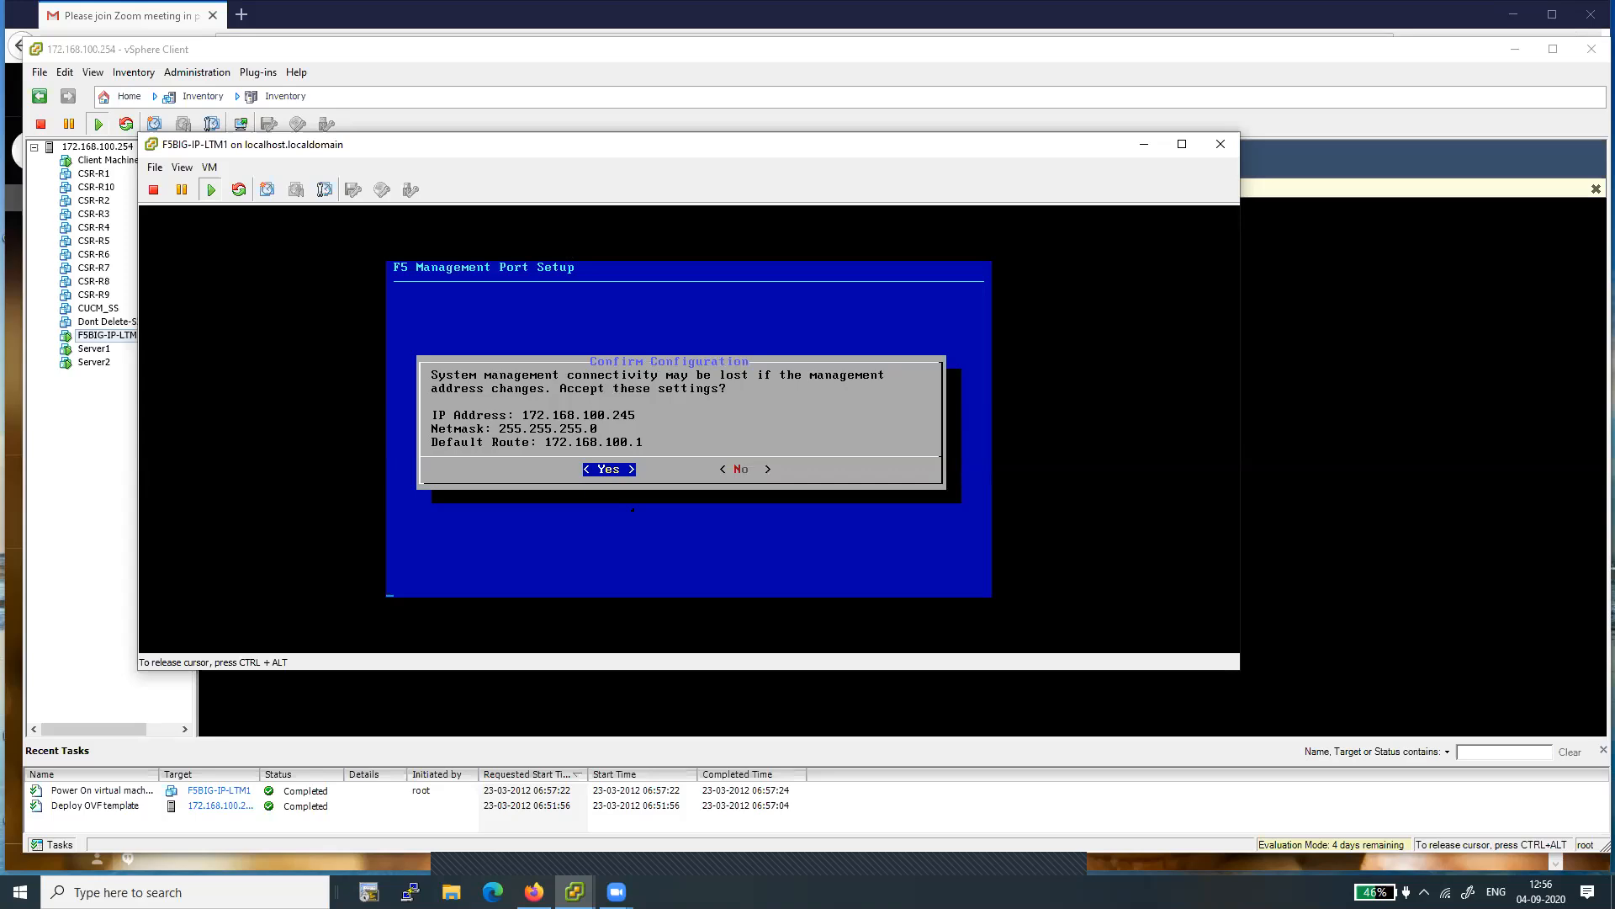
- Release the cursor from the virtual machine console and switch to a new Firefox private window
{"action": "key", "text": "ctrl+alt"}
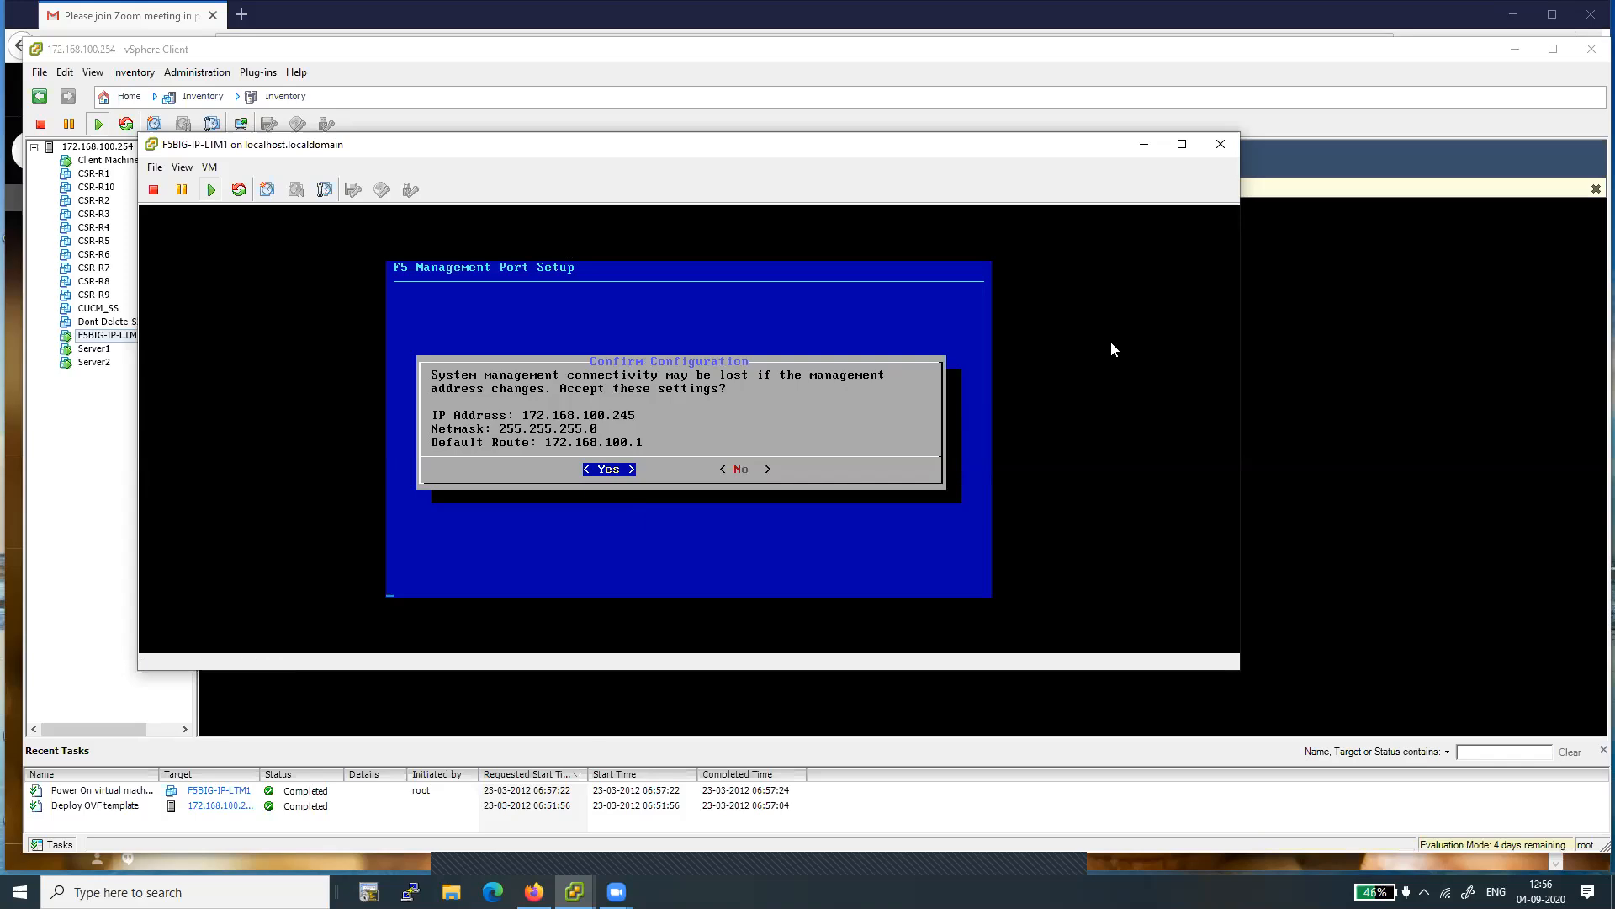
{"action": "mouse_move", "coordinate": [534, 892]}
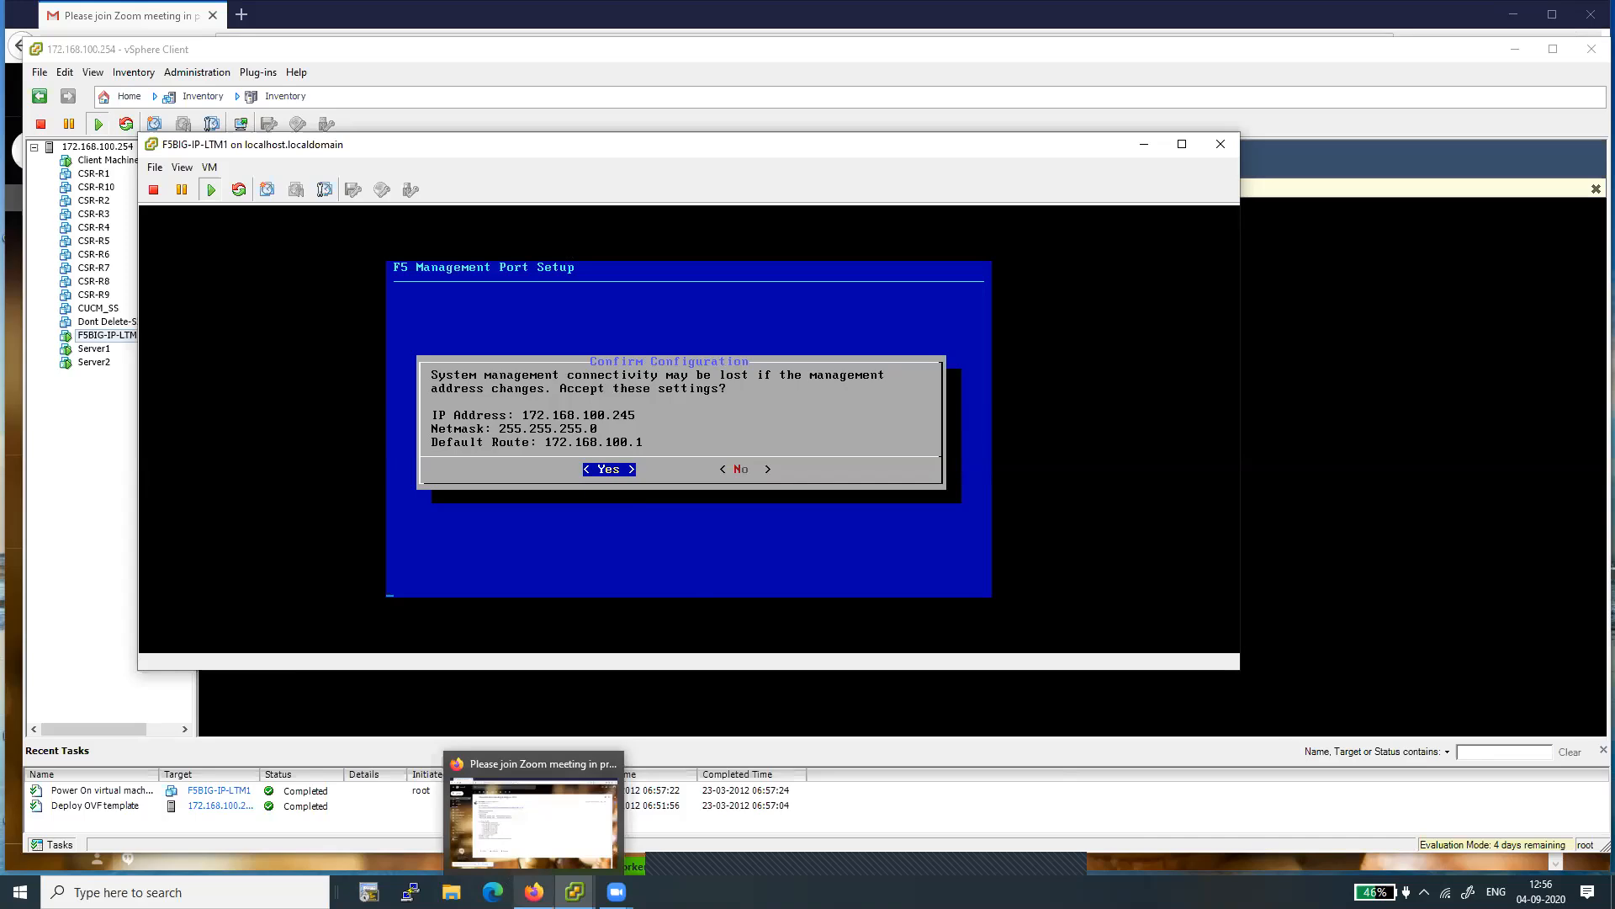
{"action": "left_click", "coordinate": [534, 892]}
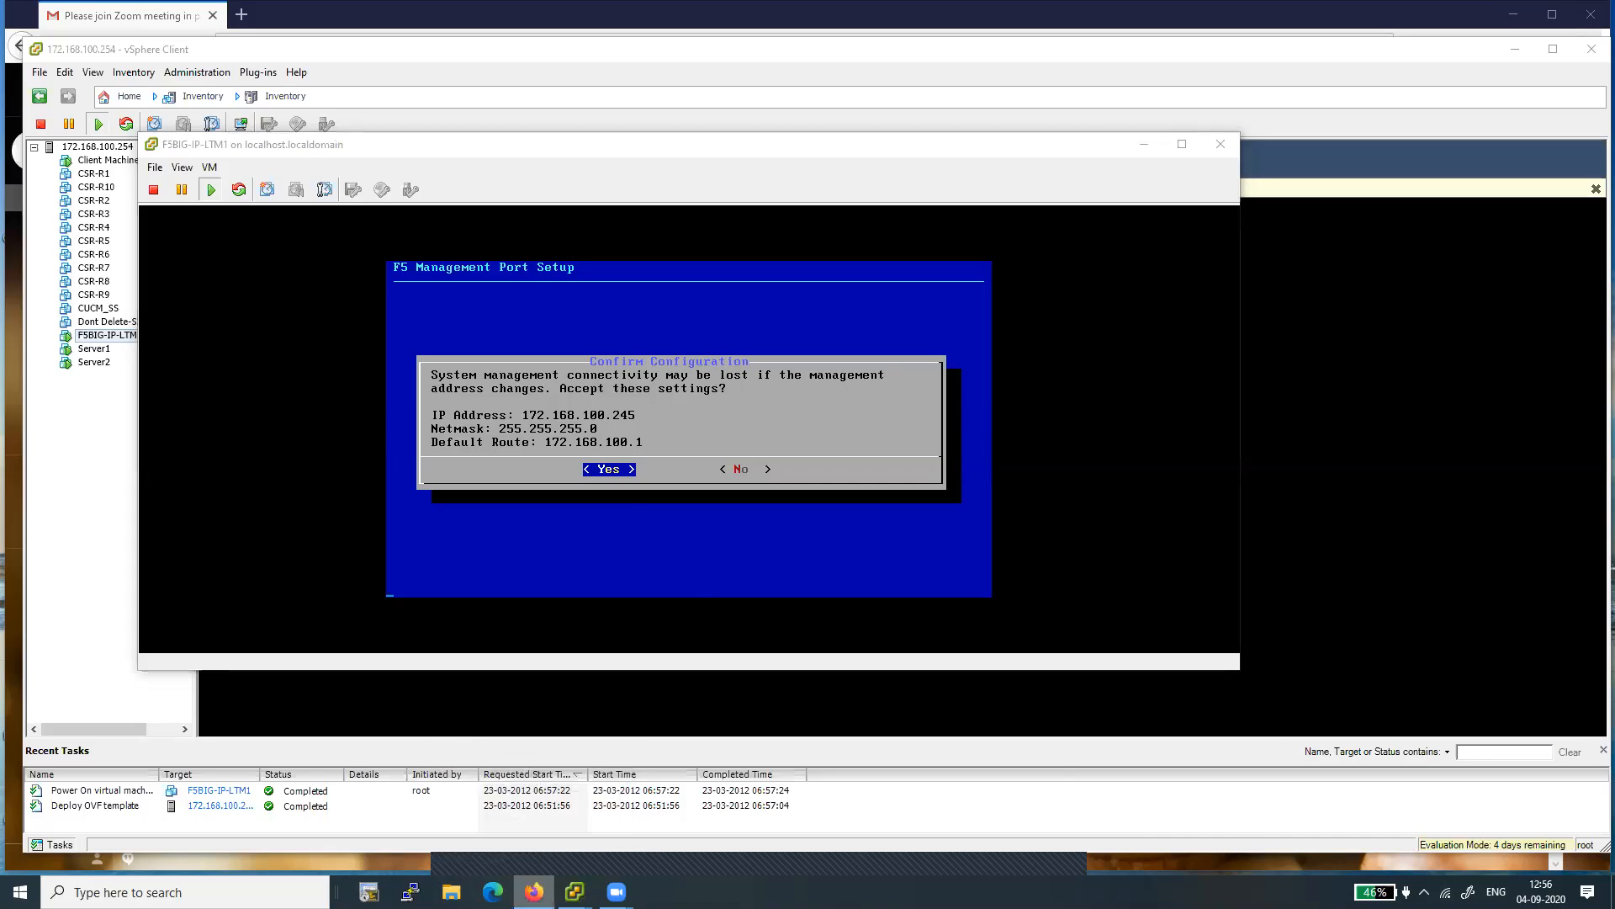
{"action": "right_click", "coordinate": [534, 892]}
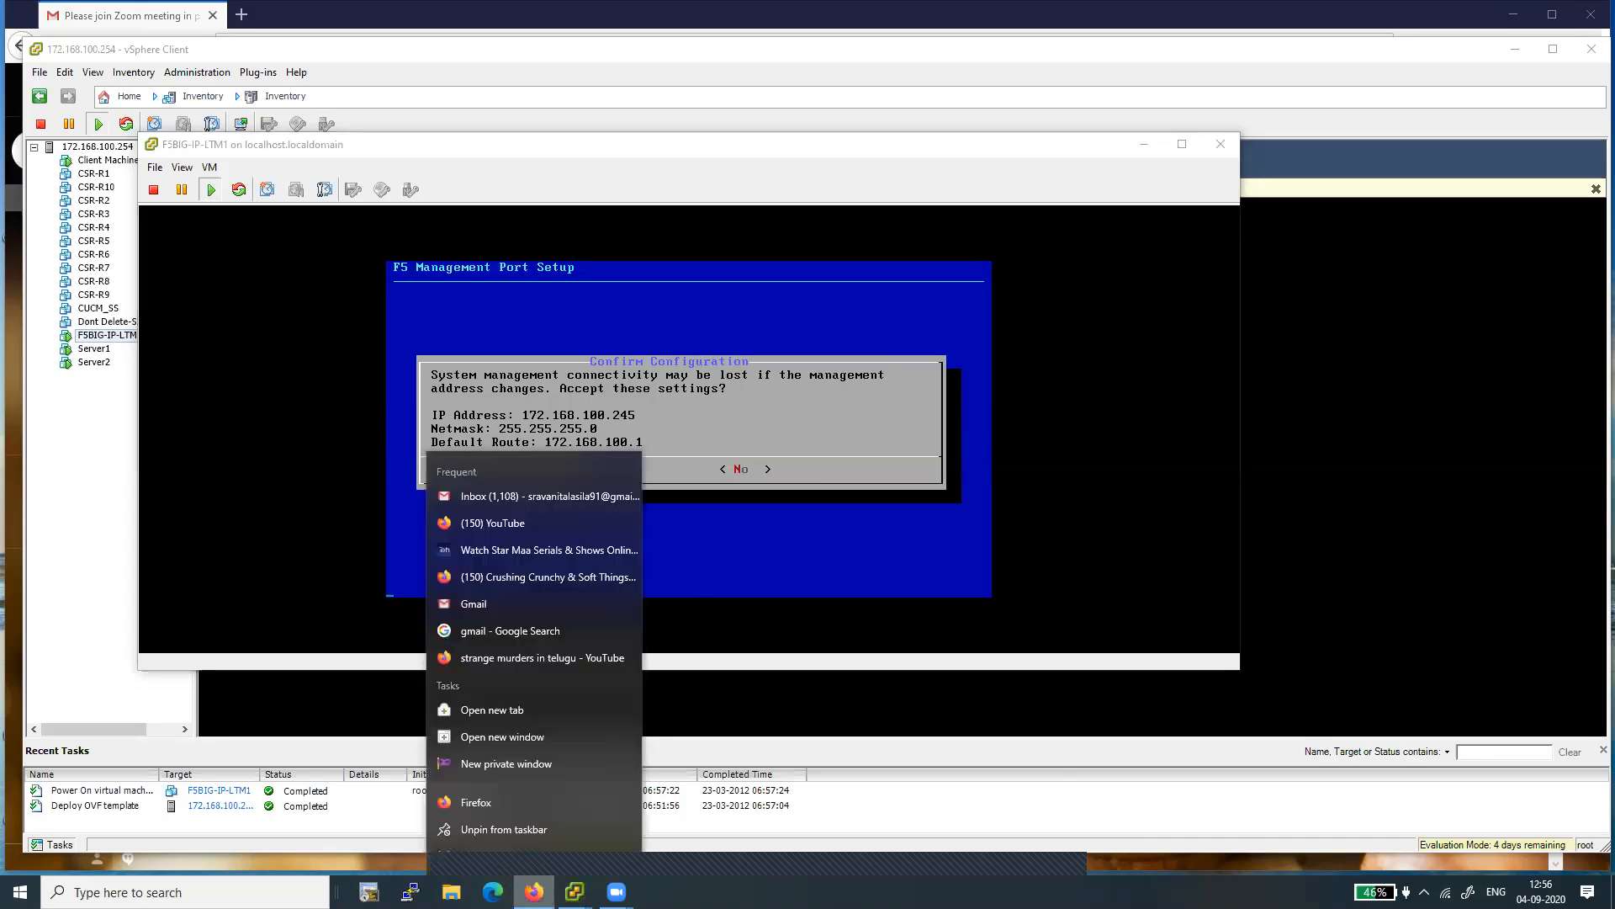
{"action": "left_click", "coordinate": [523, 764]}
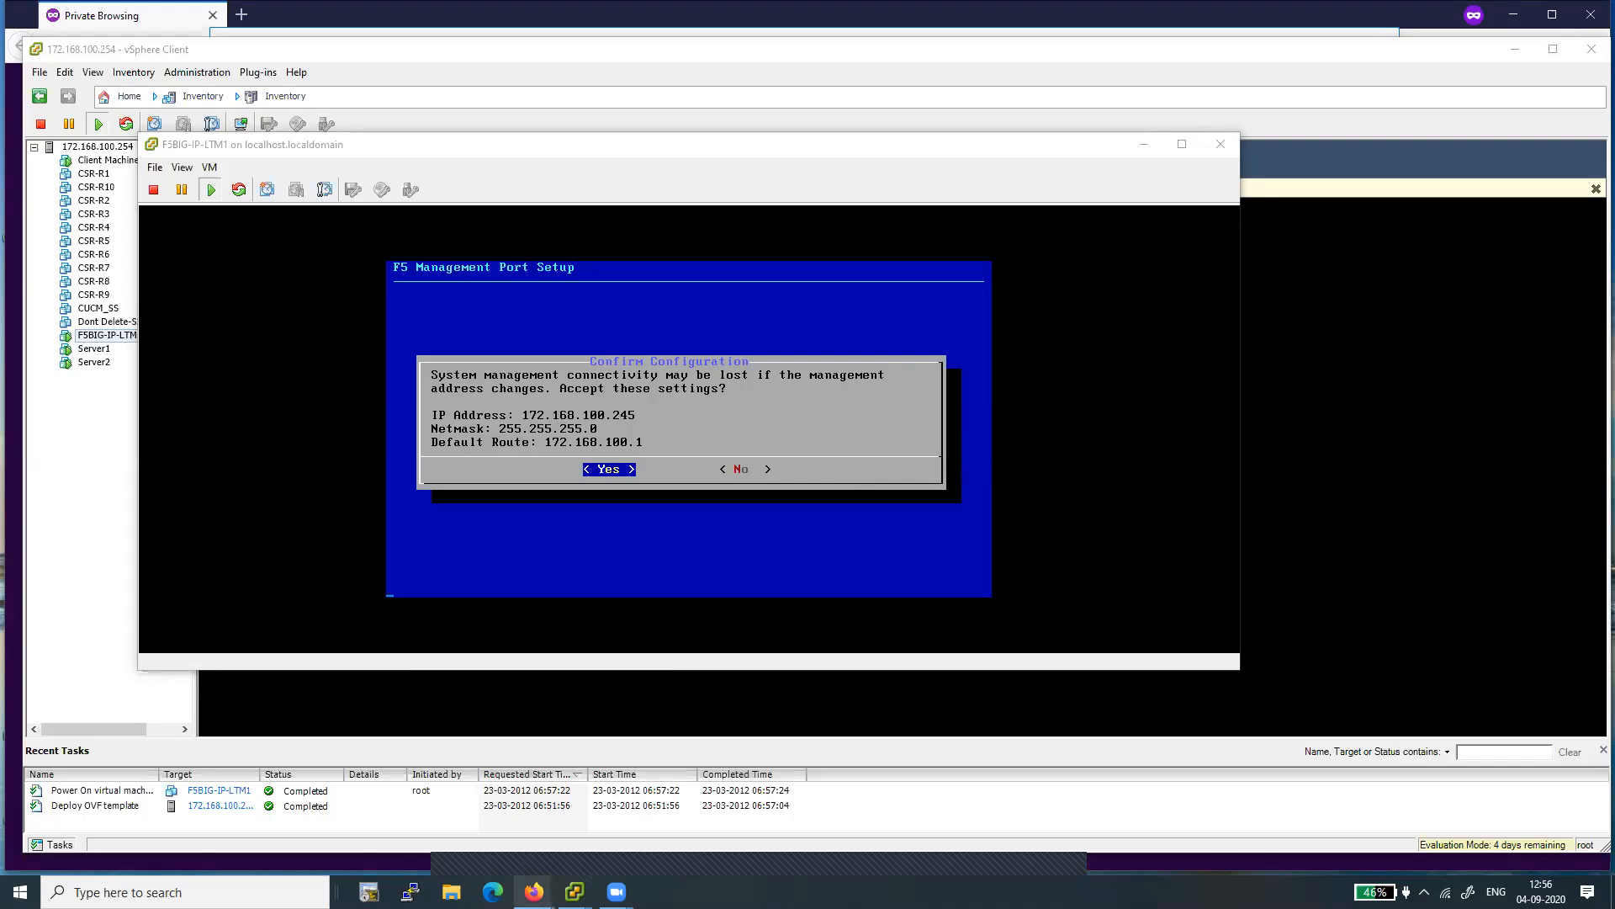
{"action": "mouse_move", "coordinate": [534, 892]}
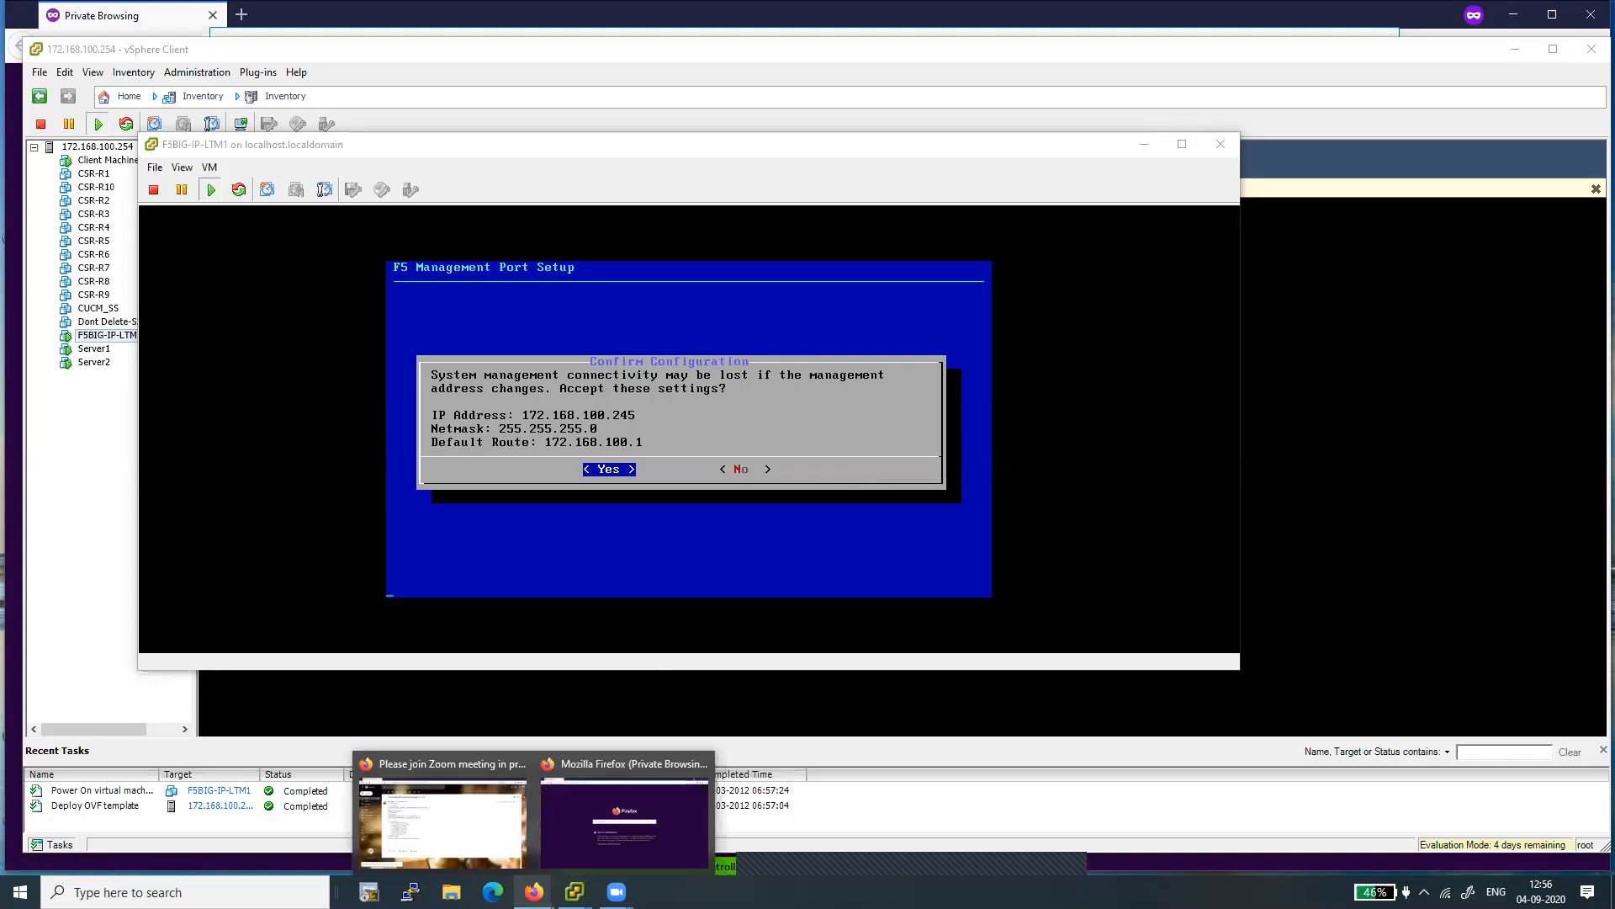
{"action": "left_click", "coordinate": [593, 829]}
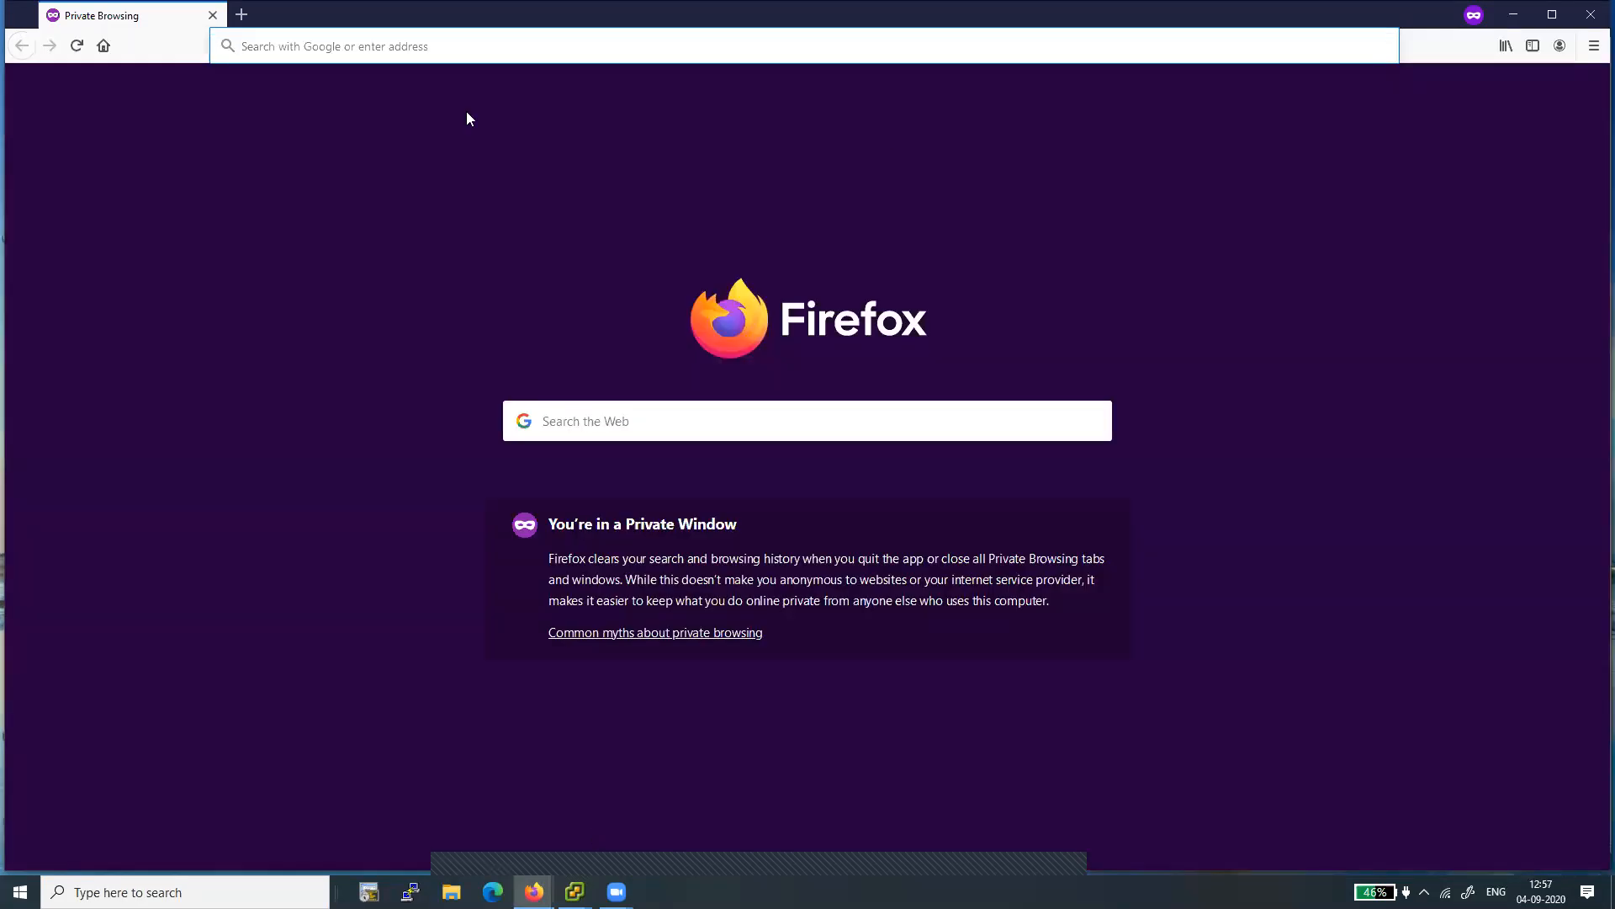
{"action": "type", "text": "https"}
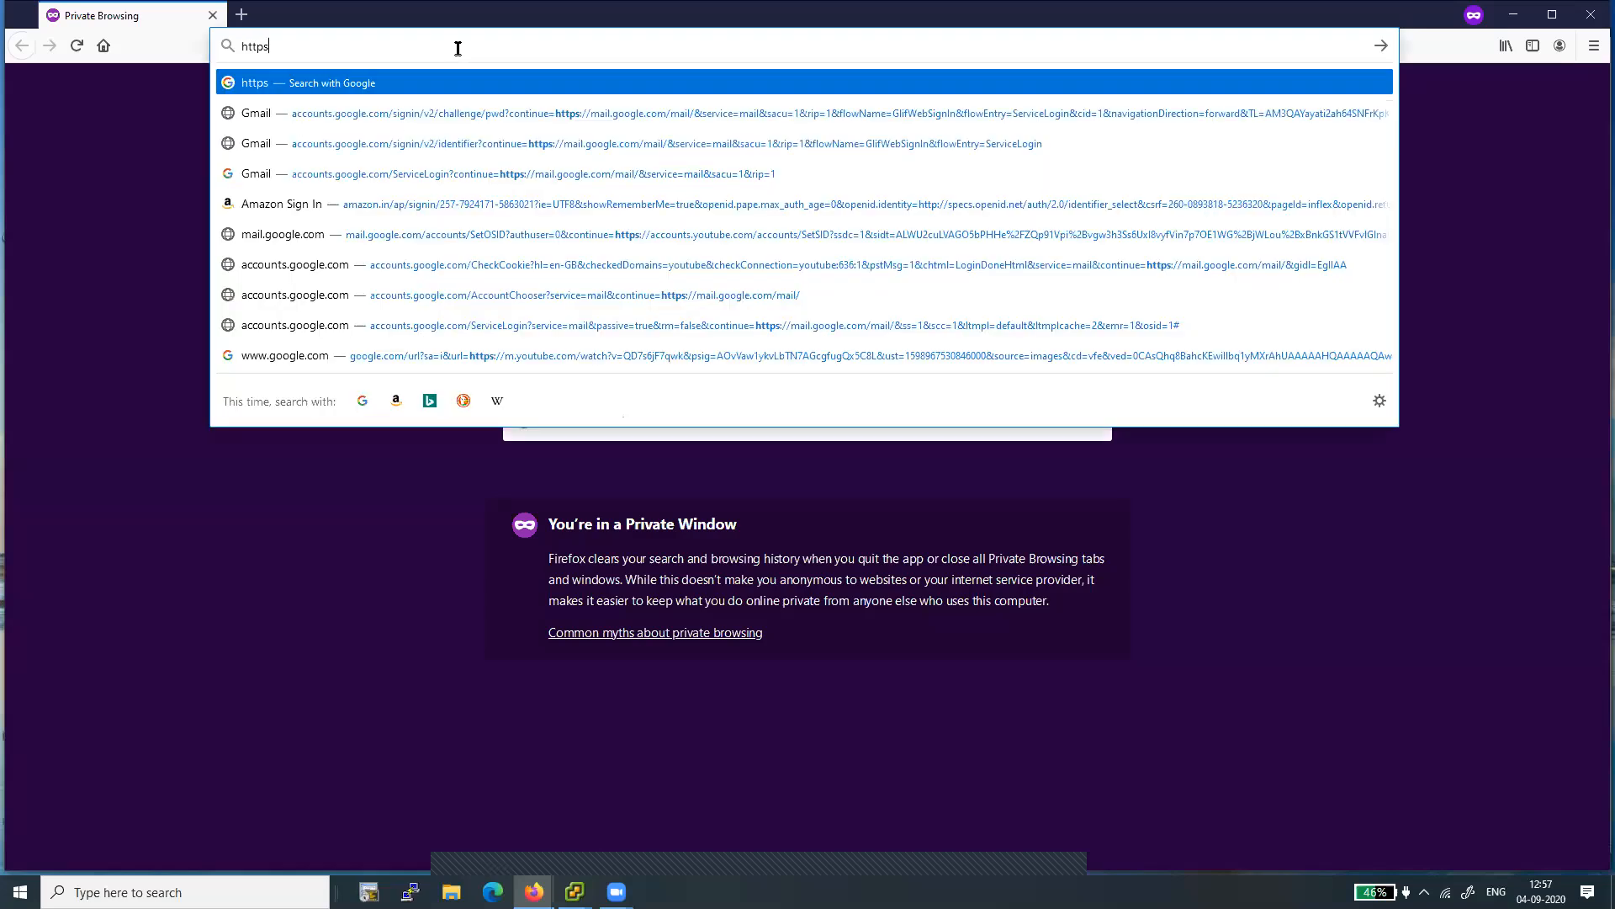
{"action": "type", "text": "://"}
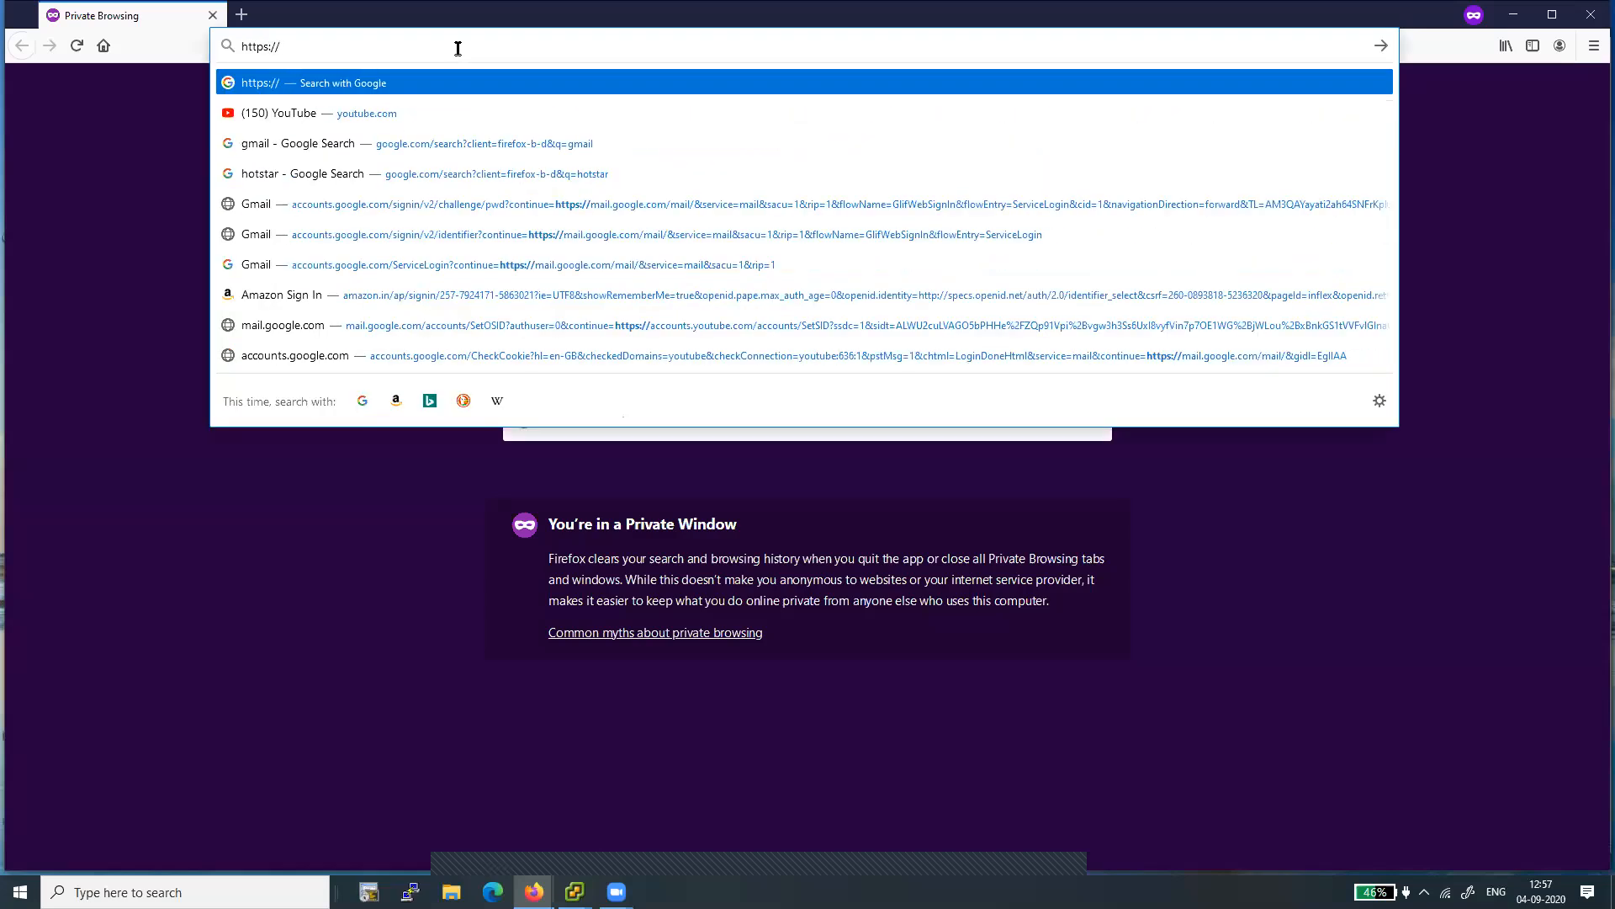
{"action": "type", "text": "172"}
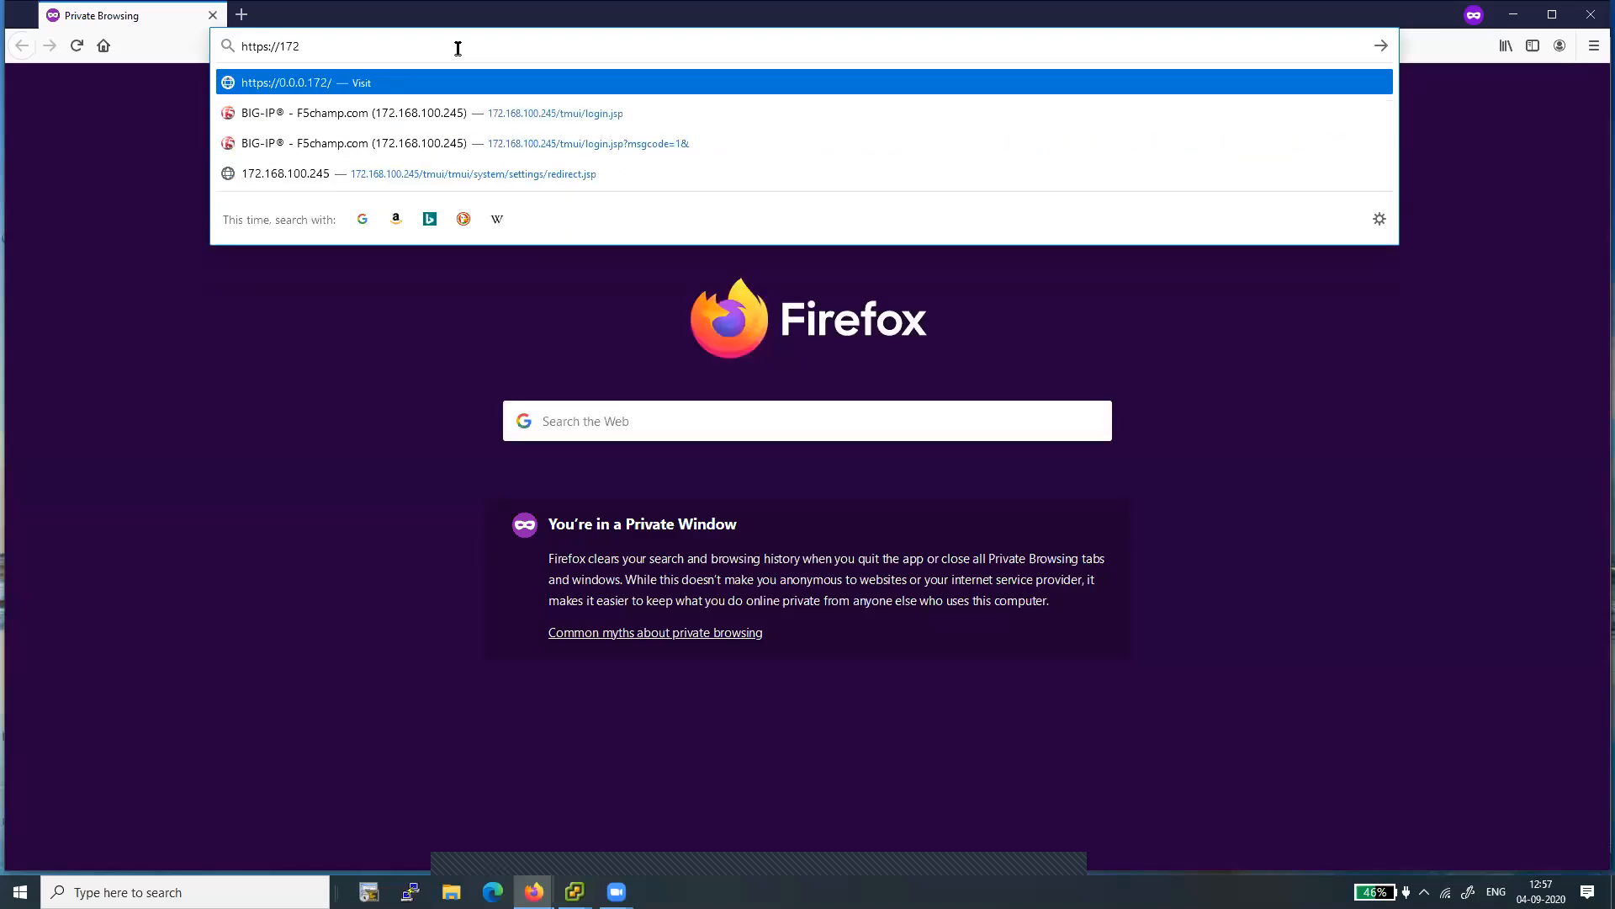
{"action": "type", "text": ".168.100.245"}
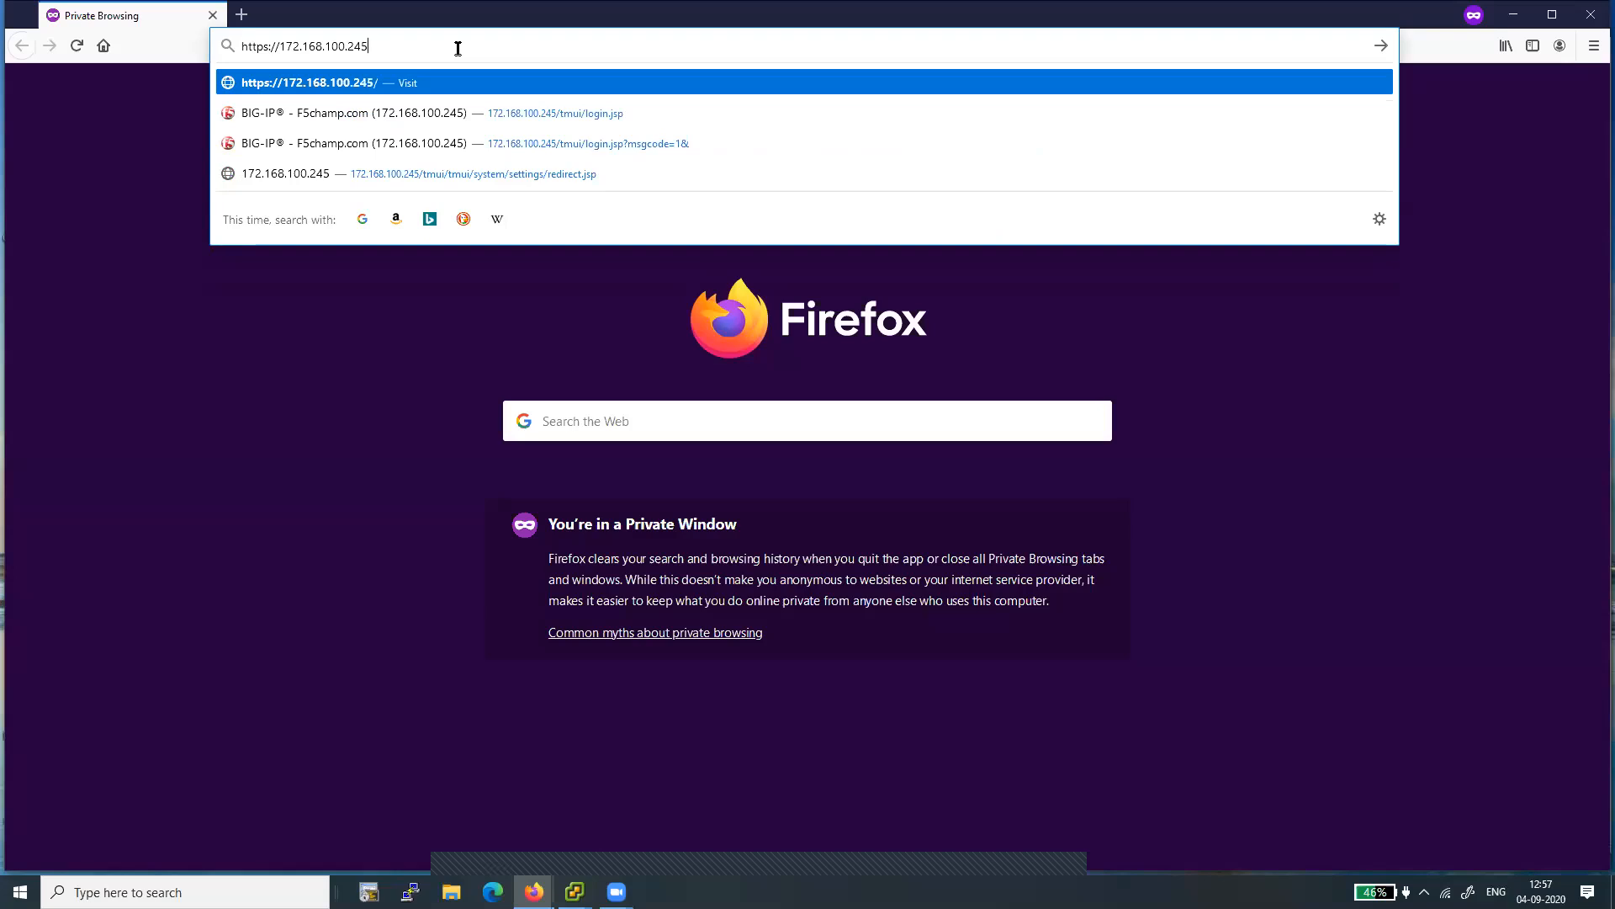
{"action": "key", "text": "Return"}
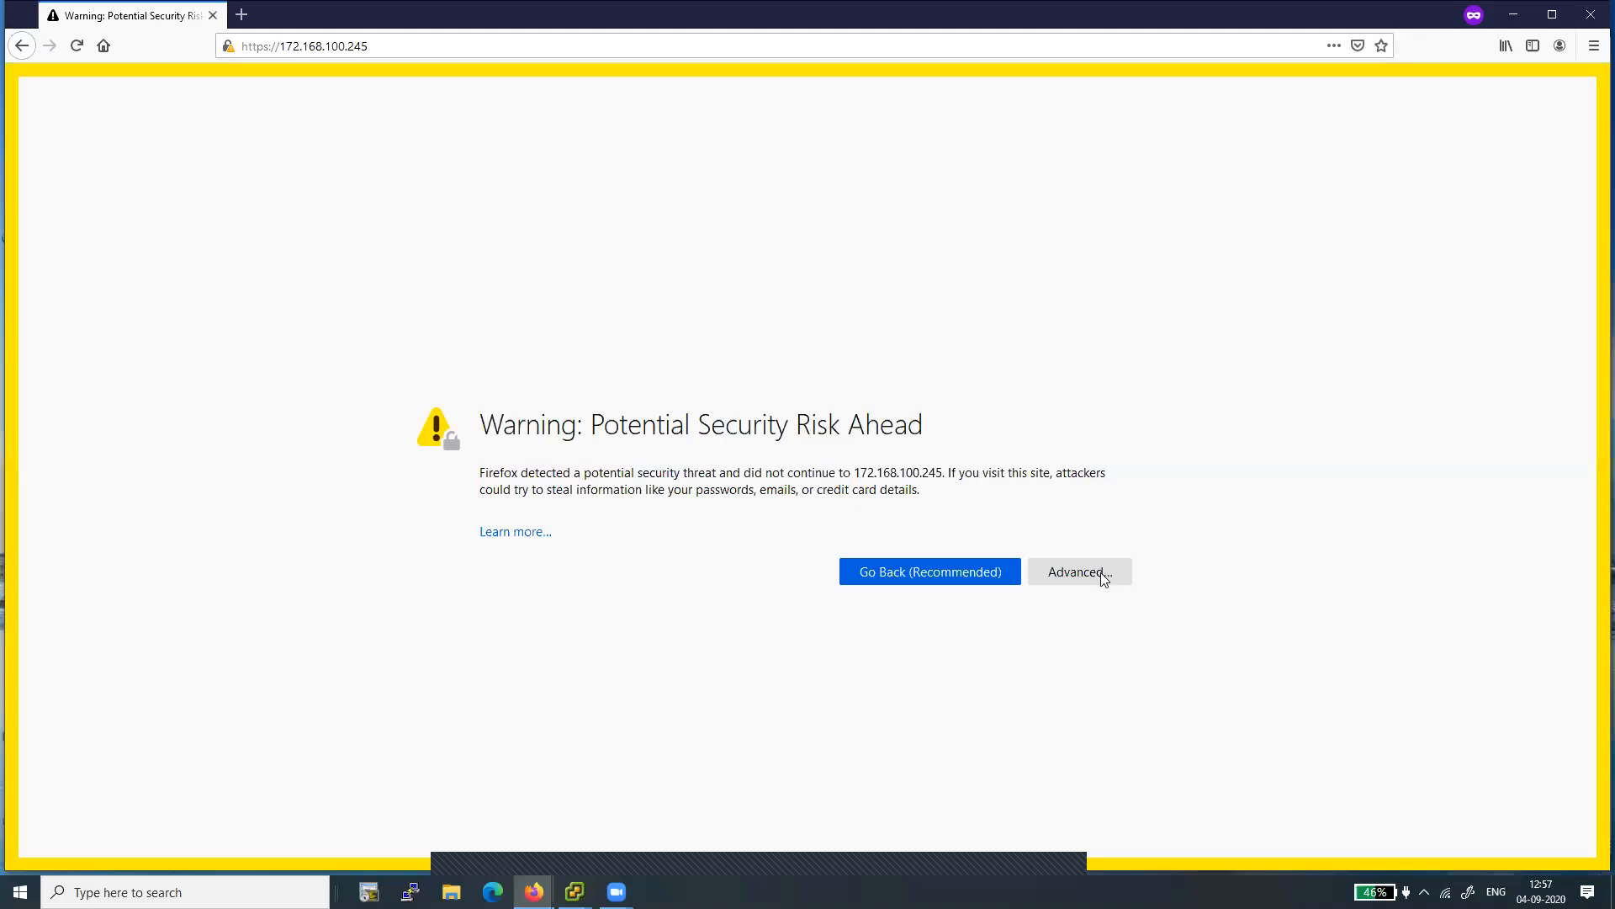
{"action": "left_click", "coordinate": [1080, 572]}
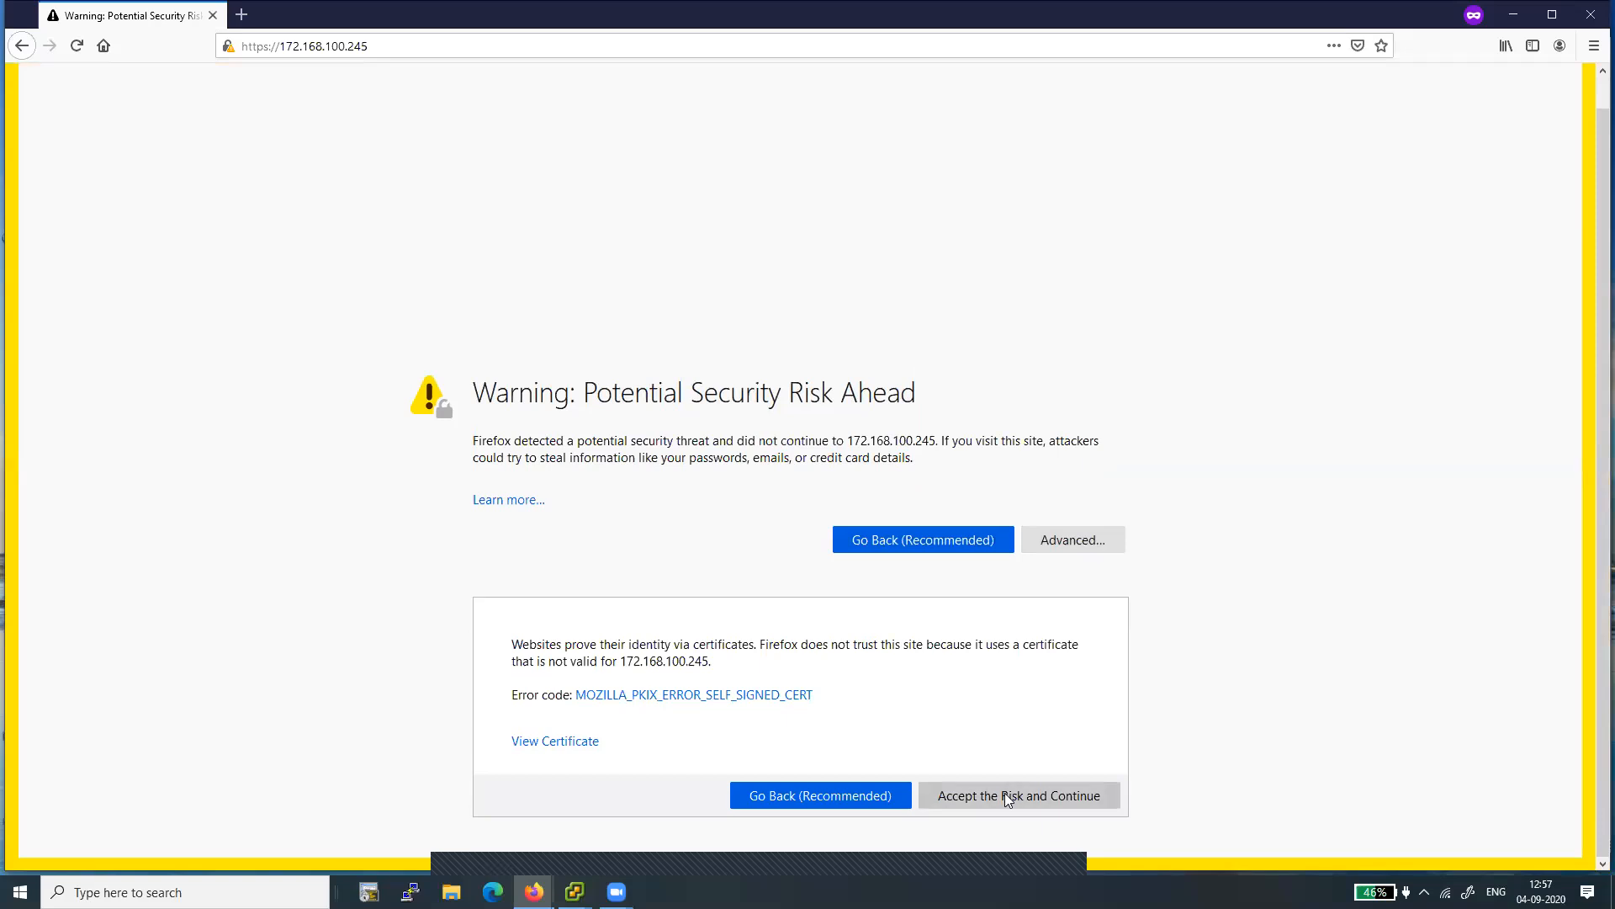
{"action": "left_click", "coordinate": [1019, 795]}
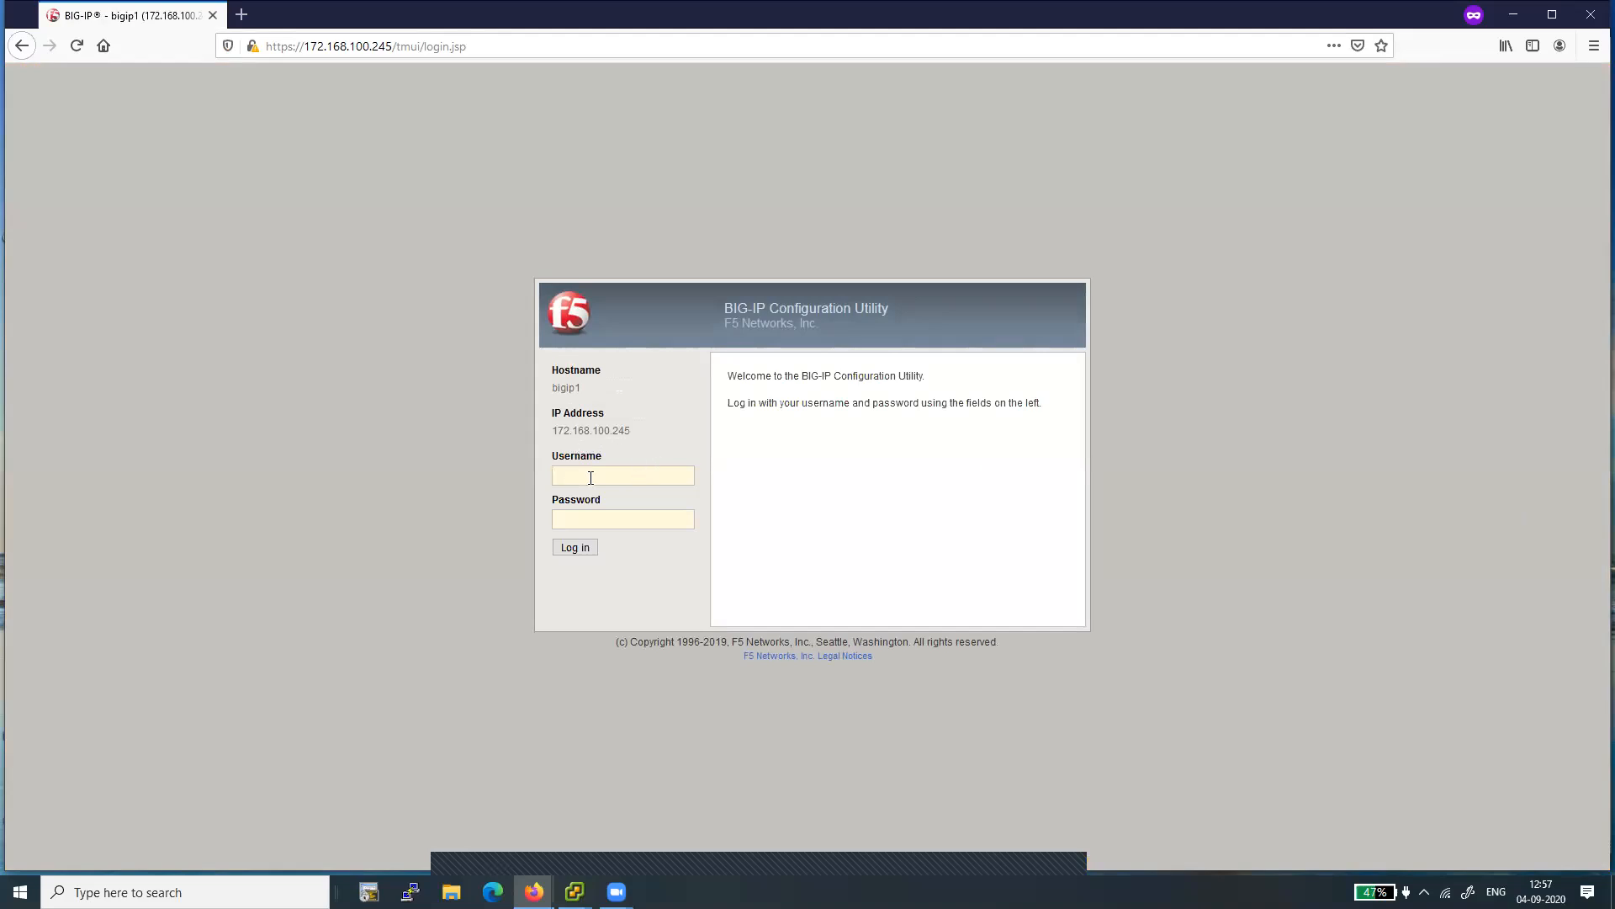
- Try to log in to the BIG-IP Configuration Utility as admin with the account password
{"action": "type", "text": "admin"}
{"action": "key", "text": "Tab"}
{"action": "type", "text": "•••••"}
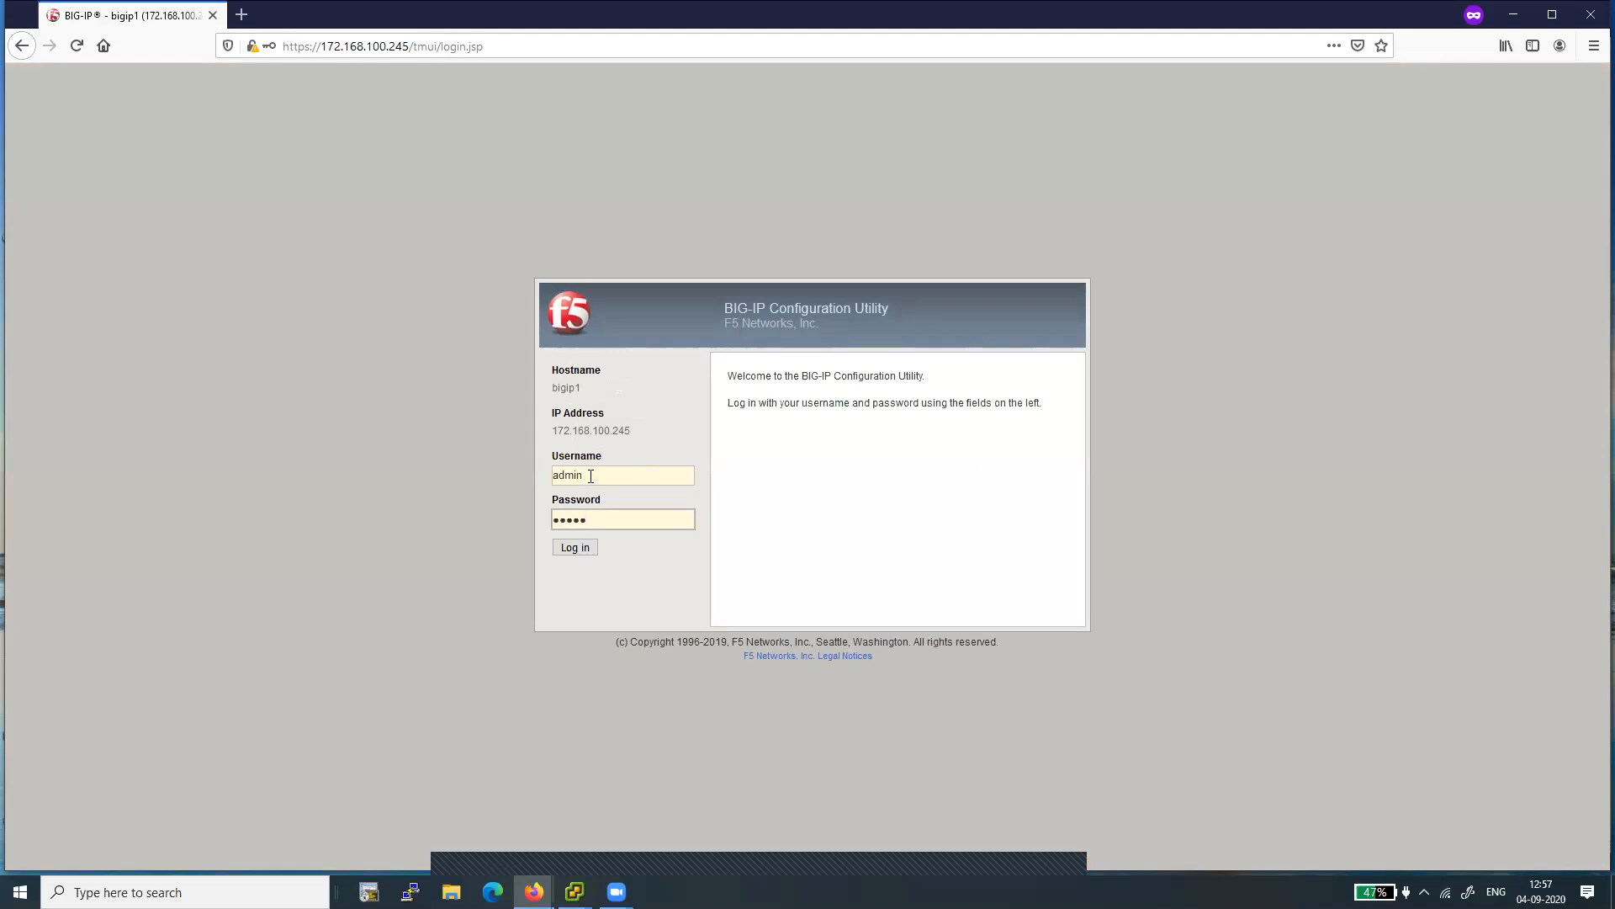
{"action": "key", "text": "Return"}
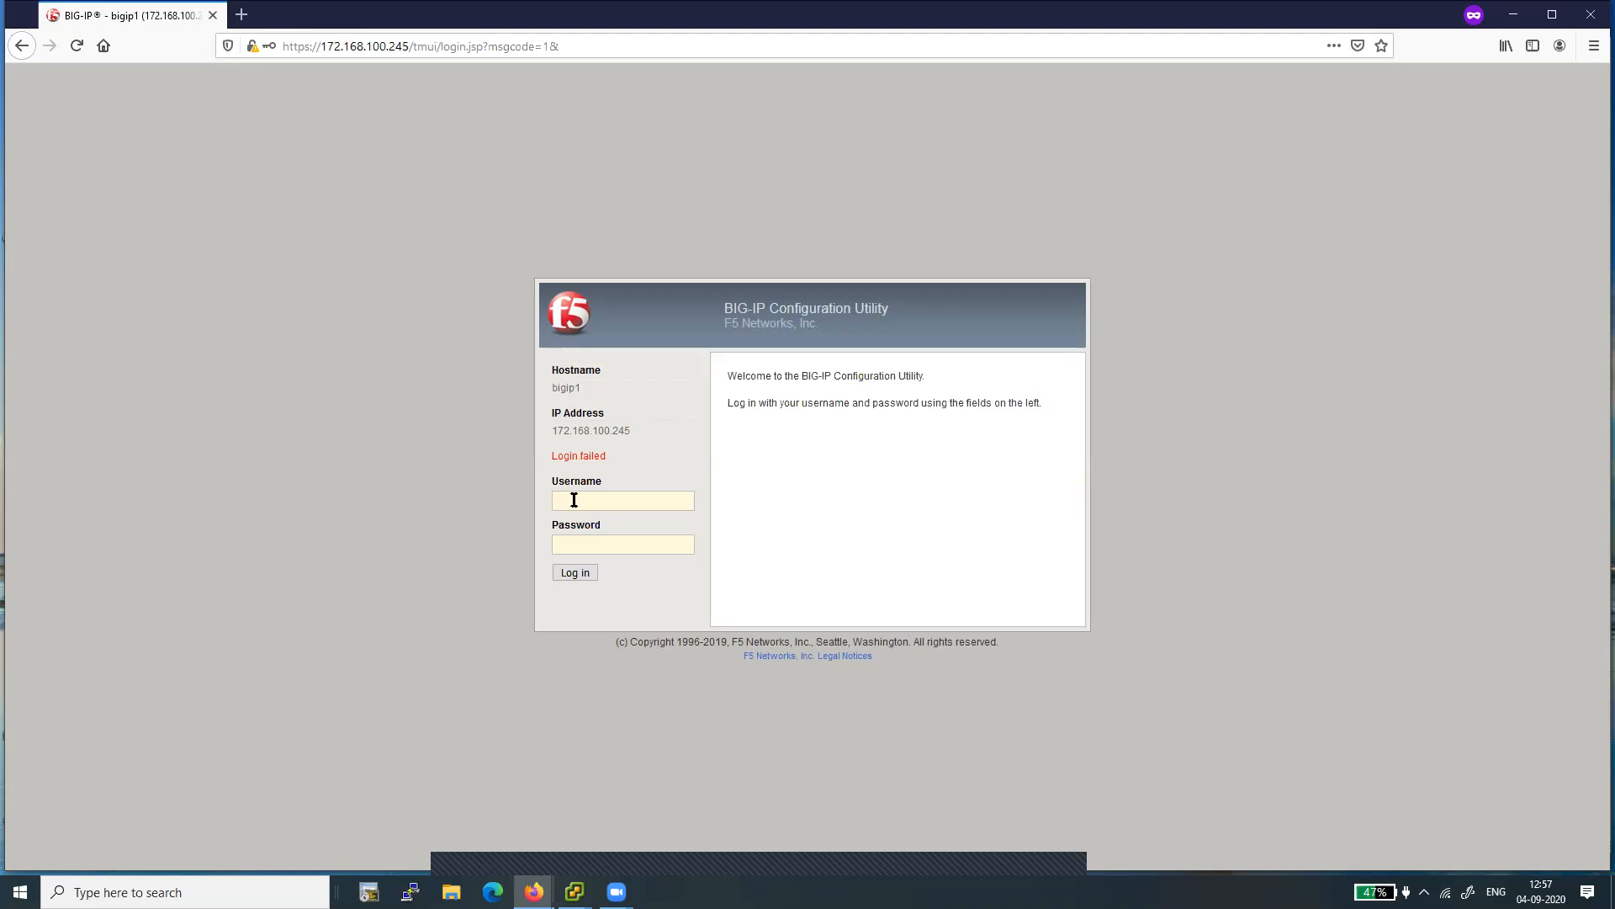
- Enter the admin username and account password again and submit the BIG-IP login
{"action": "type", "text": "dm"}
{"action": "type", "text": "admin"}
{"action": "left_click", "coordinate": [575, 575]}
{"action": "type", "text": "admin"}
{"action": "left_click", "coordinate": [579, 543]}
{"action": "type", "text": "a"}
{"action": "left_click", "coordinate": [570, 572]}
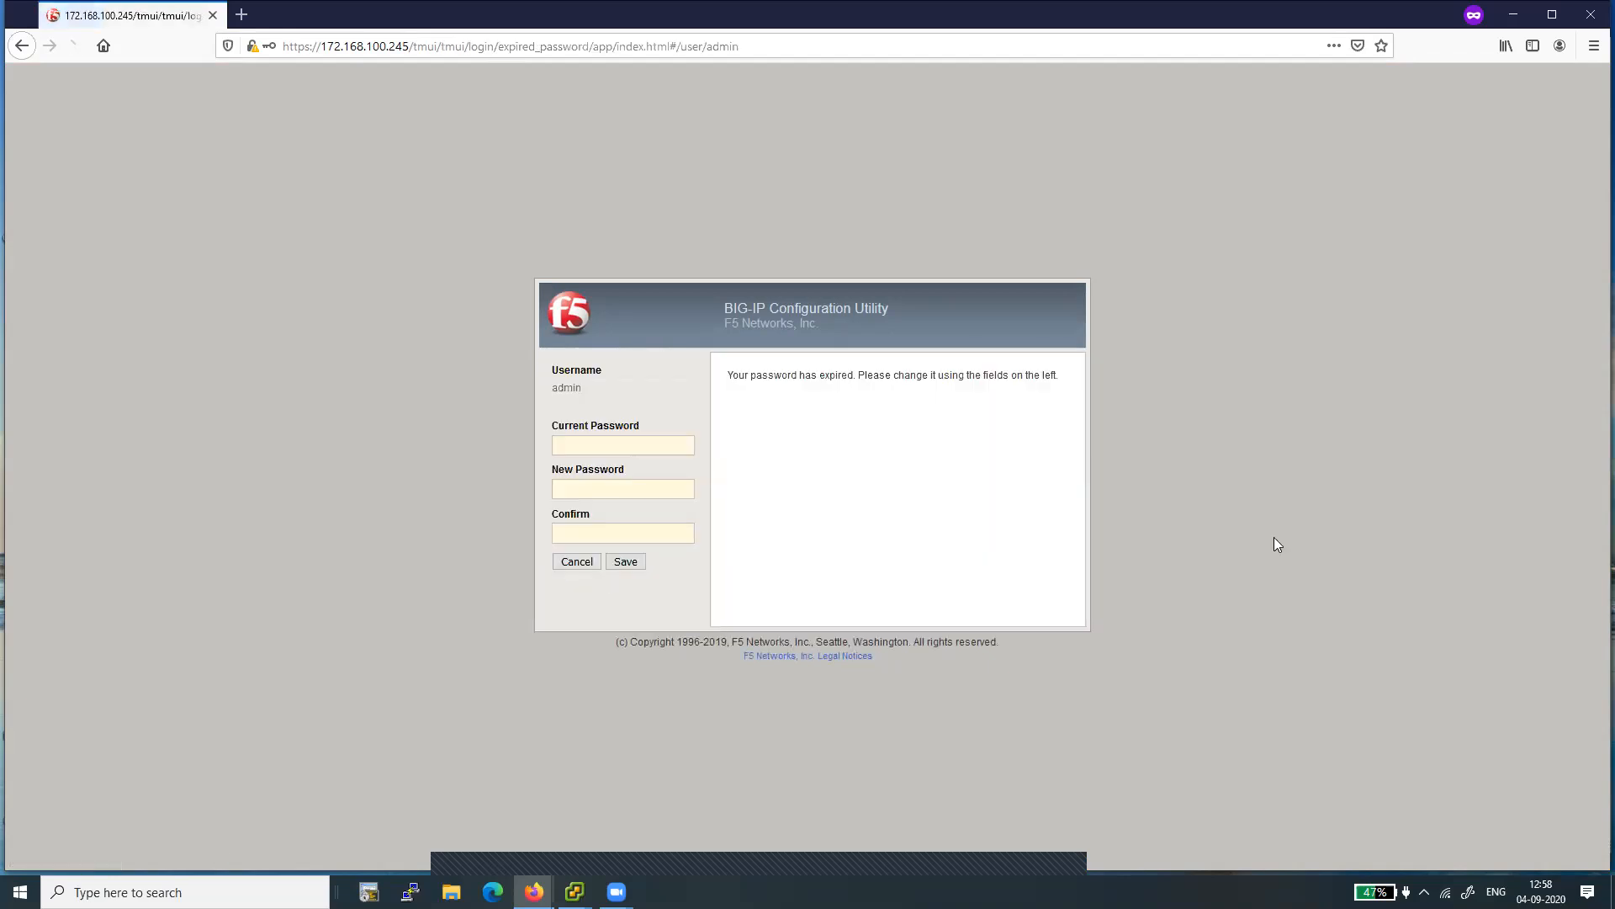
- Replace the expired admin password by entering the current password and a confirmed new password, and save it
{"action": "left_click", "coordinate": [612, 445]}
{"action": "type", "text": "admin12"}
{"action": "type", "text": "****"}
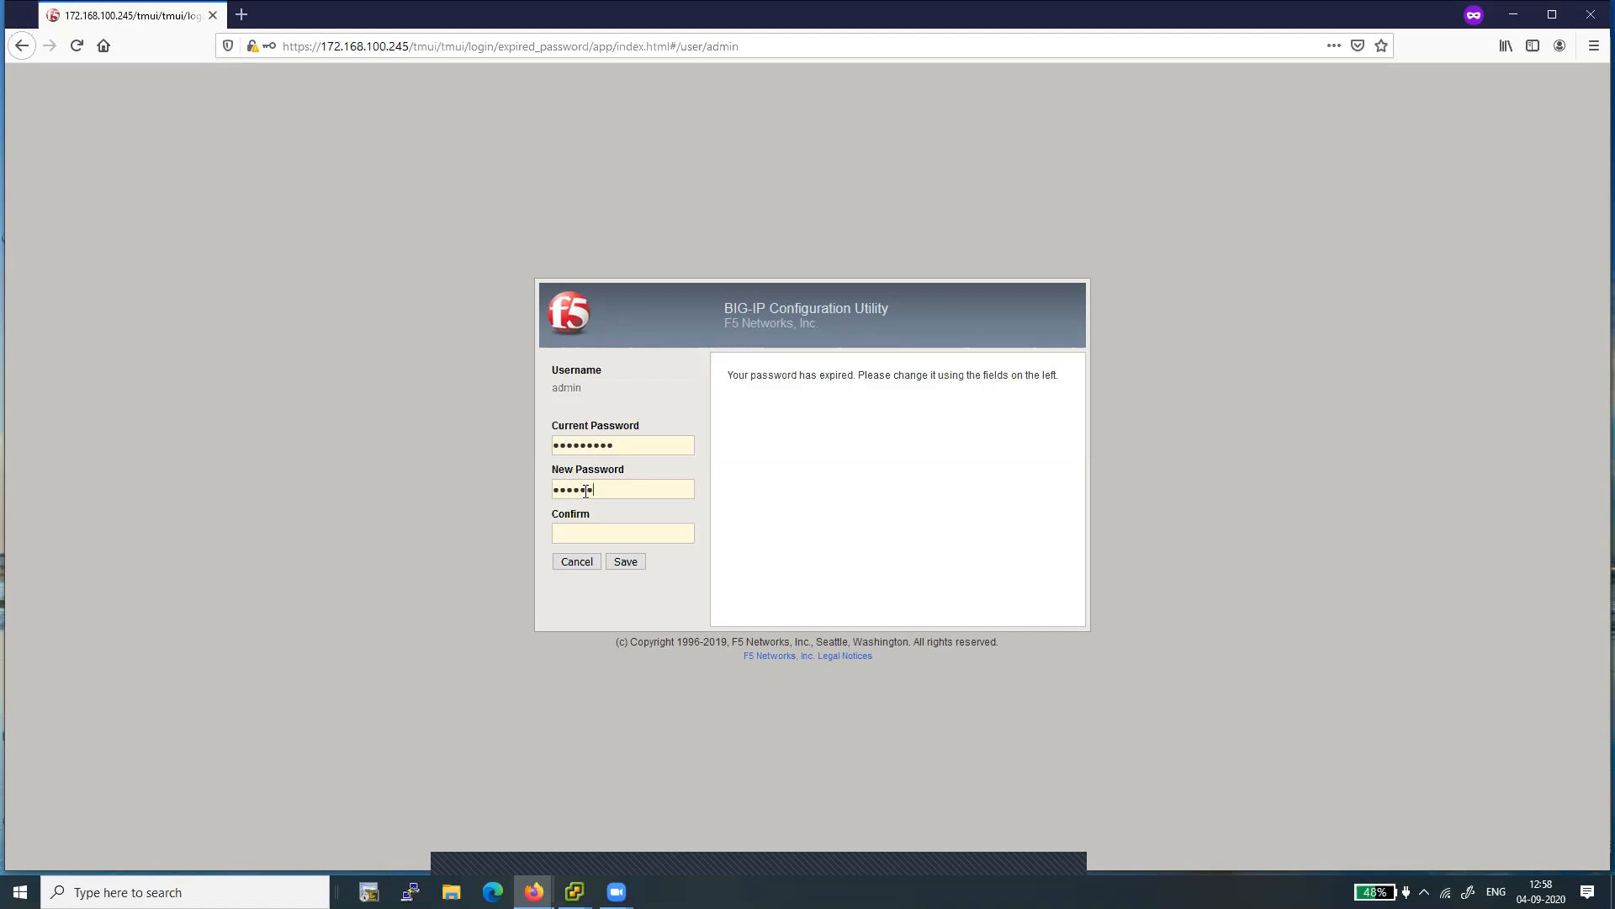
{"action": "left_click", "coordinate": [571, 535]}
{"action": "type", "text": "*******"}
{"action": "left_click", "coordinate": [626, 562]}
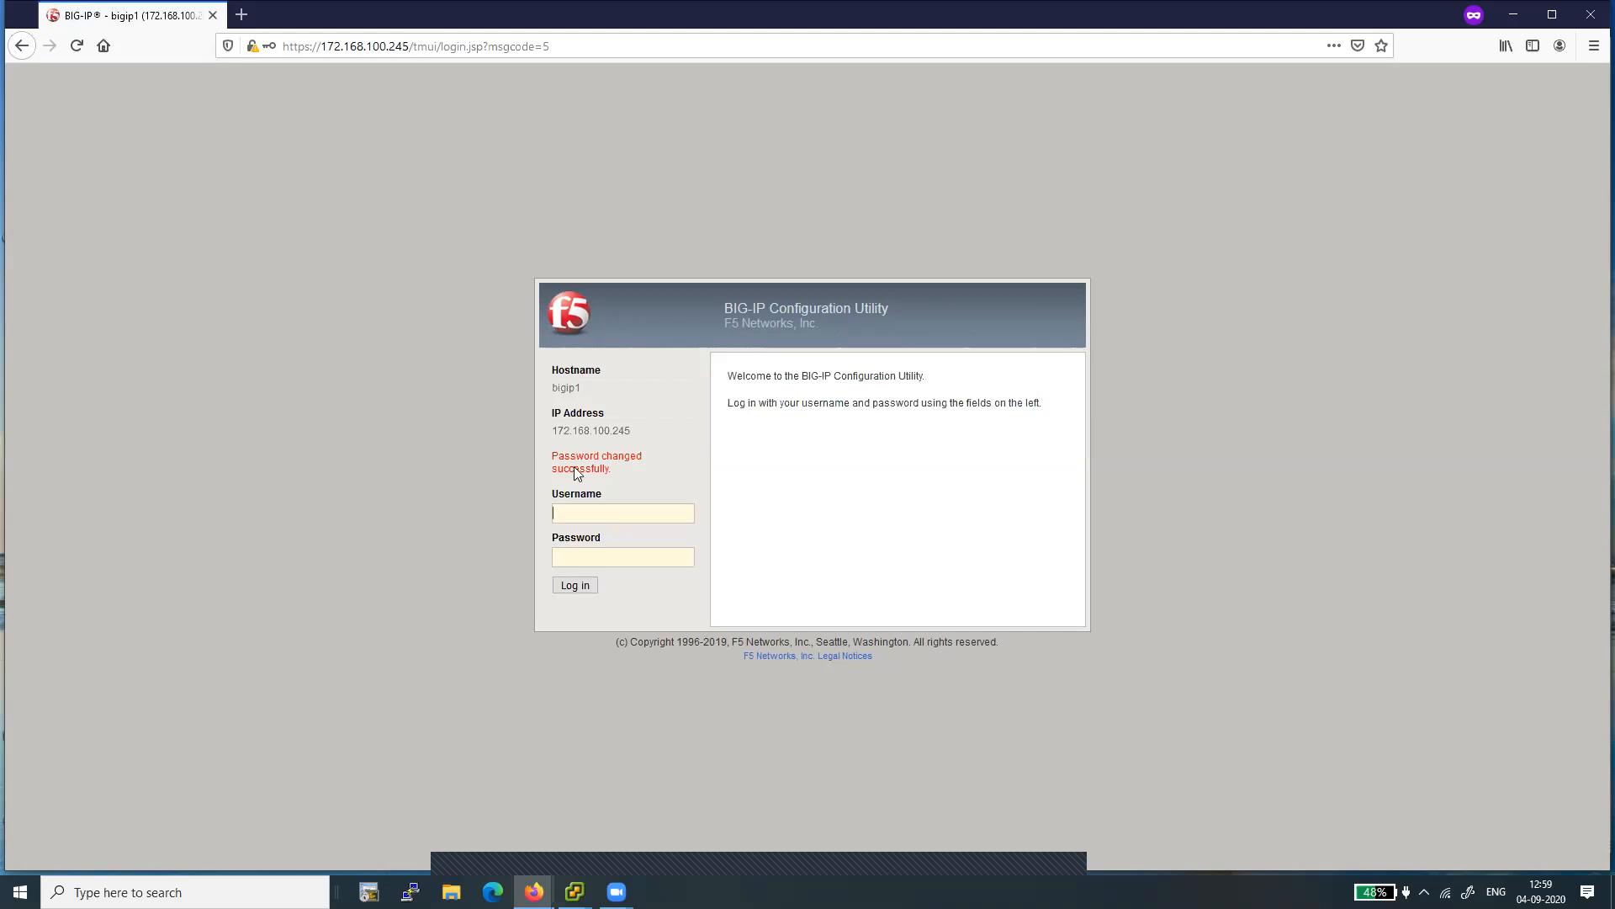
- Log in to the BIG-IP Configuration Utility as admin with the new account password
{"action": "left_click", "coordinate": [608, 556]}
{"action": "type", "text": "admin"}
{"action": "left_click", "coordinate": [567, 584]}
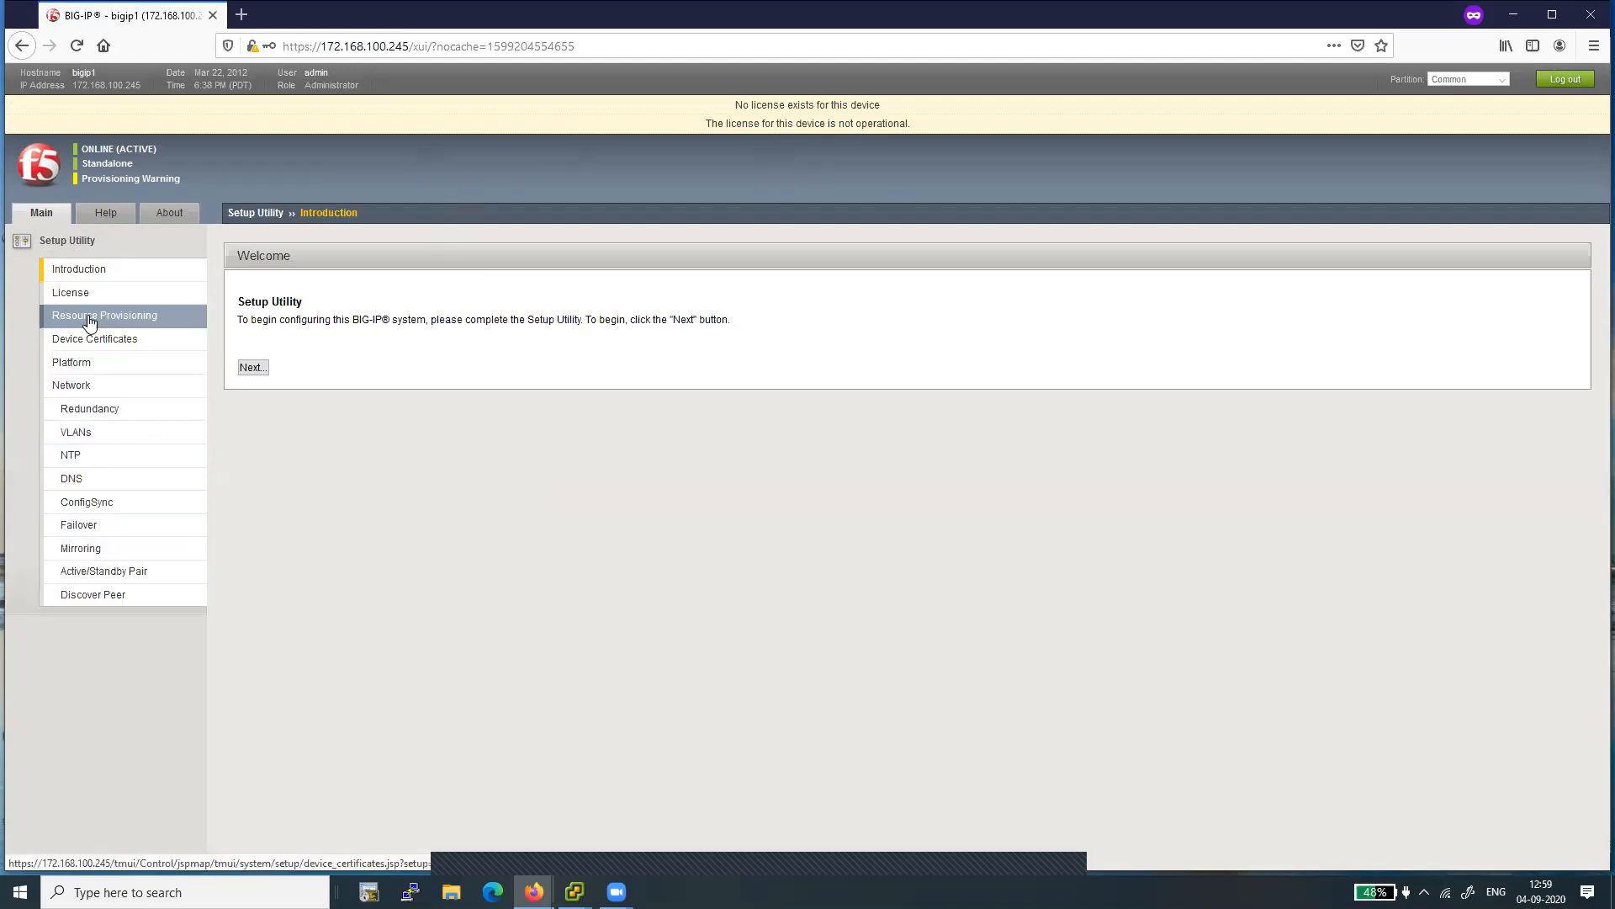
- Start license activation from the Setup Utility and paste the license key as the Base Registration Key
{"action": "left_click", "coordinate": [252, 369]}
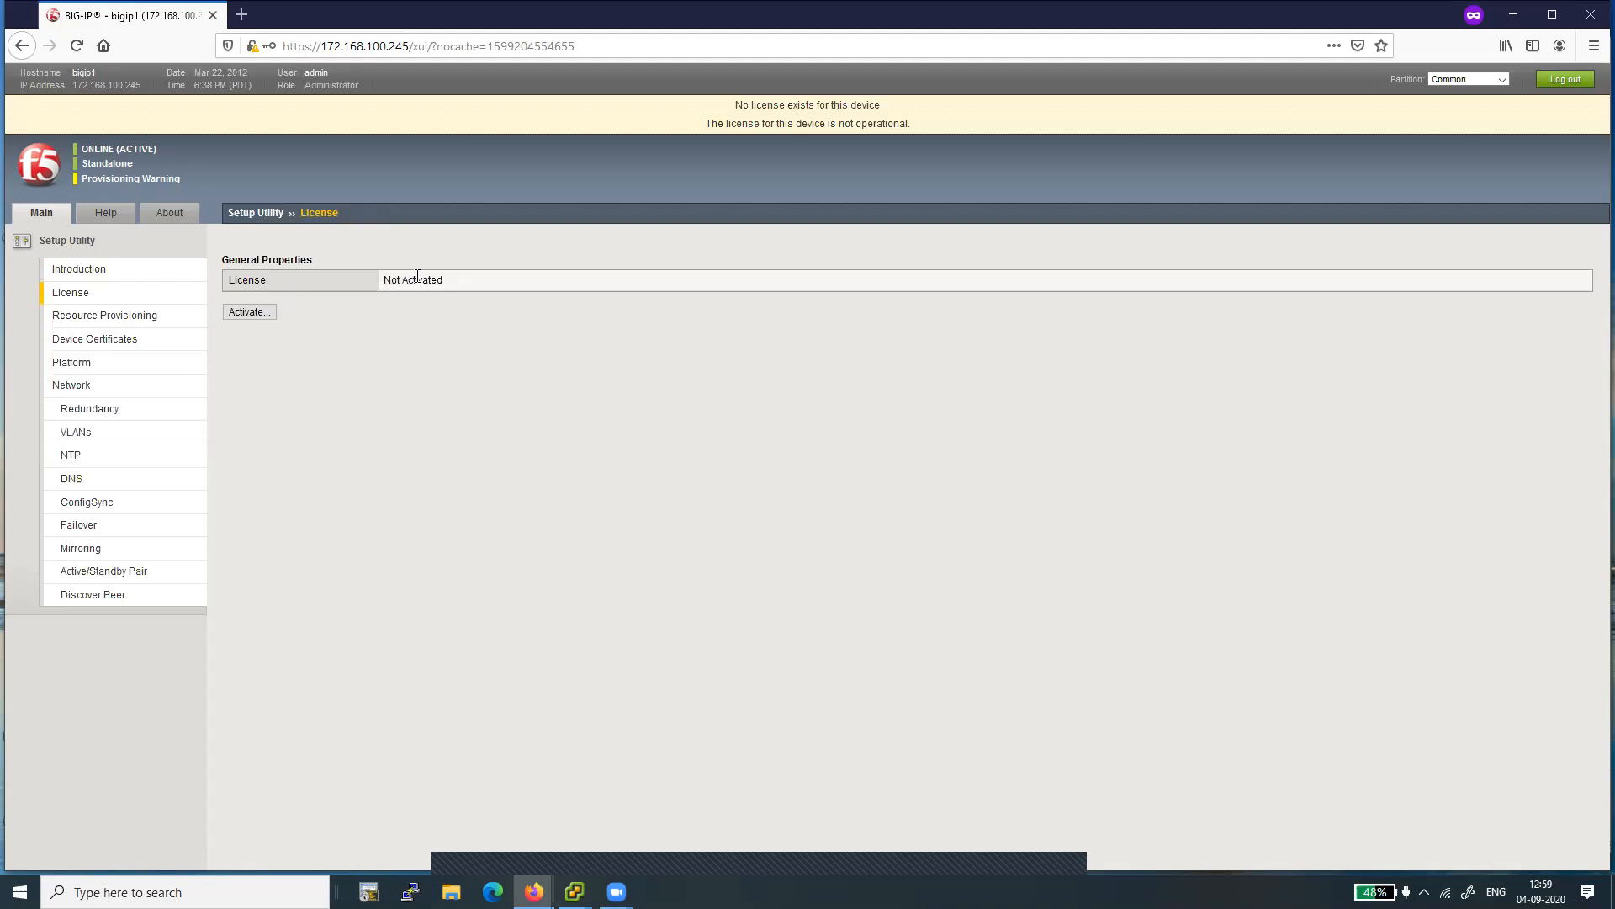
{"action": "left_click", "coordinate": [248, 313]}
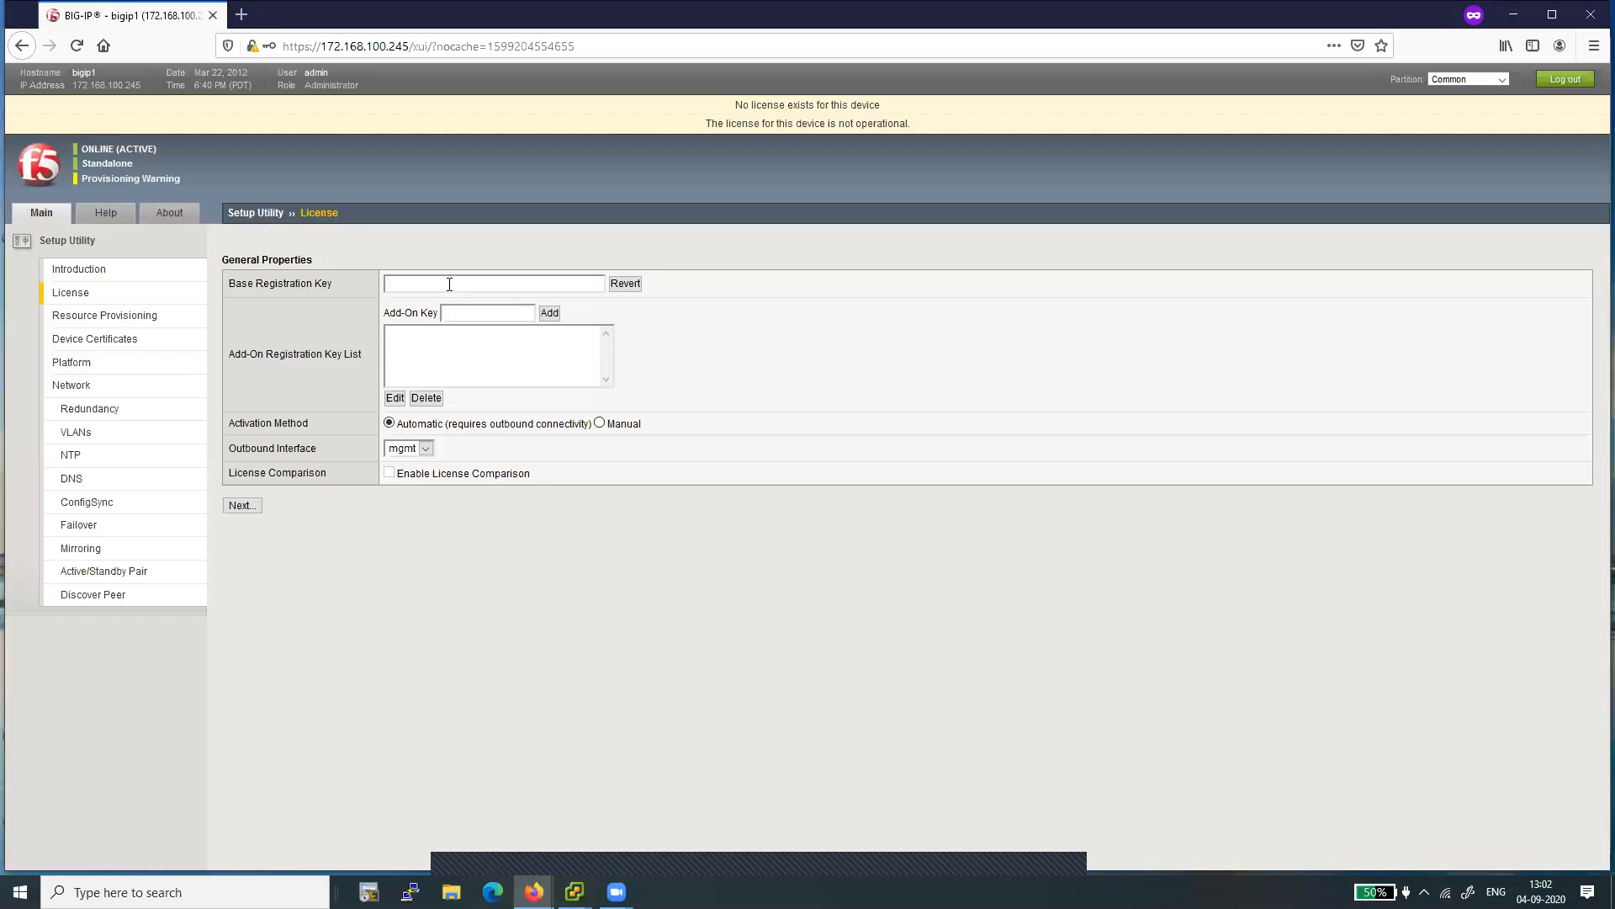
{"action": "right_click", "coordinate": [450, 284]}
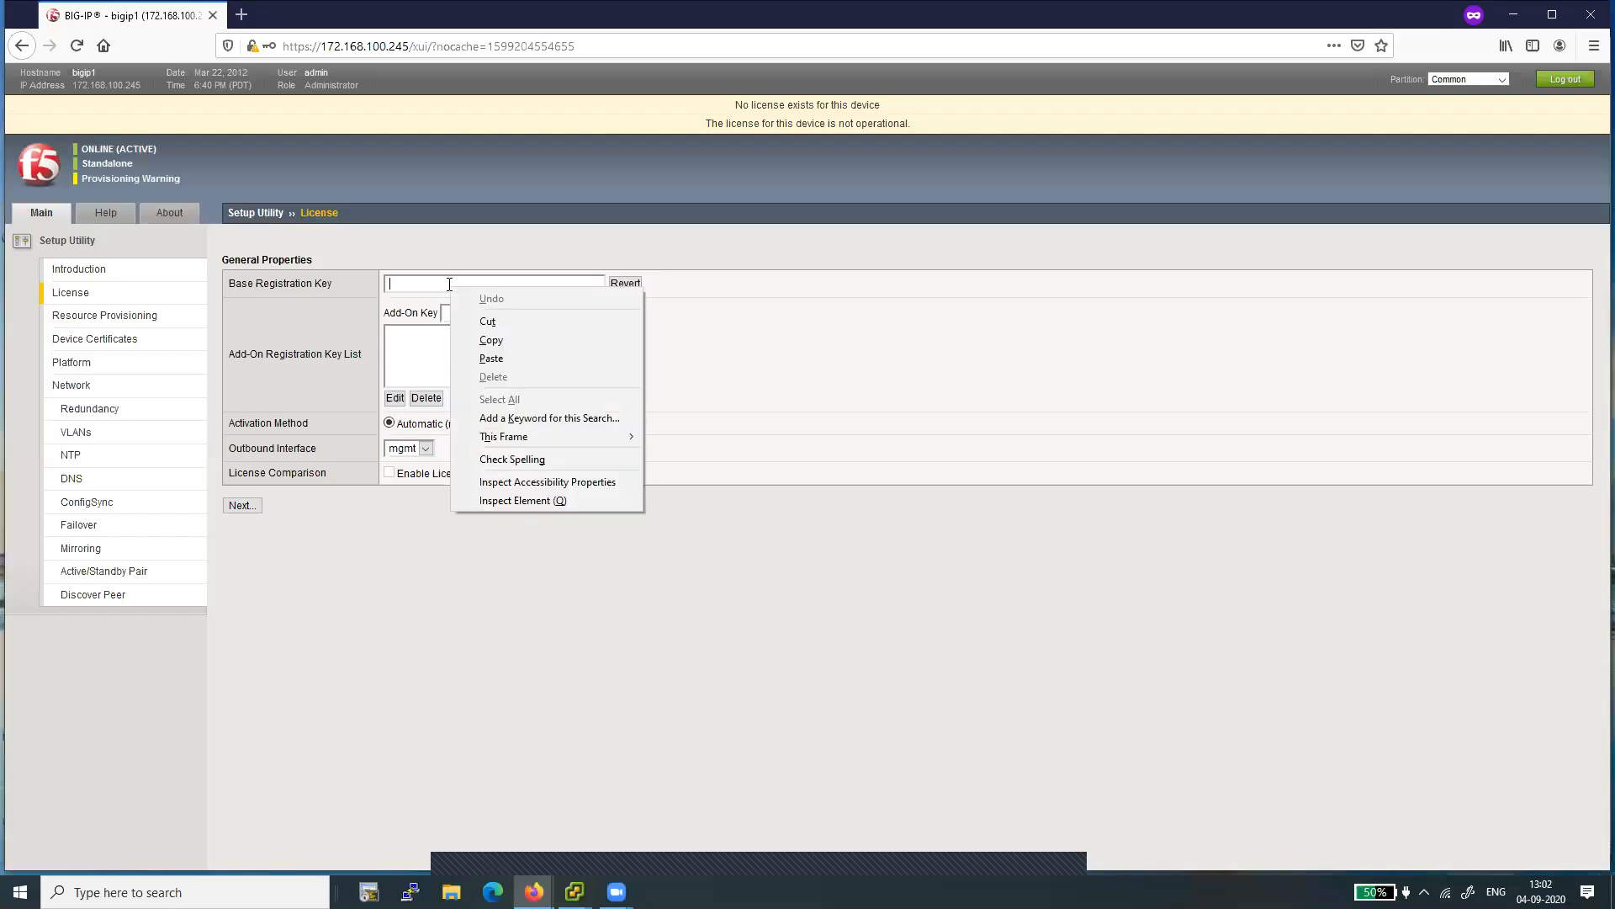
{"action": "left_click", "coordinate": [490, 359]}
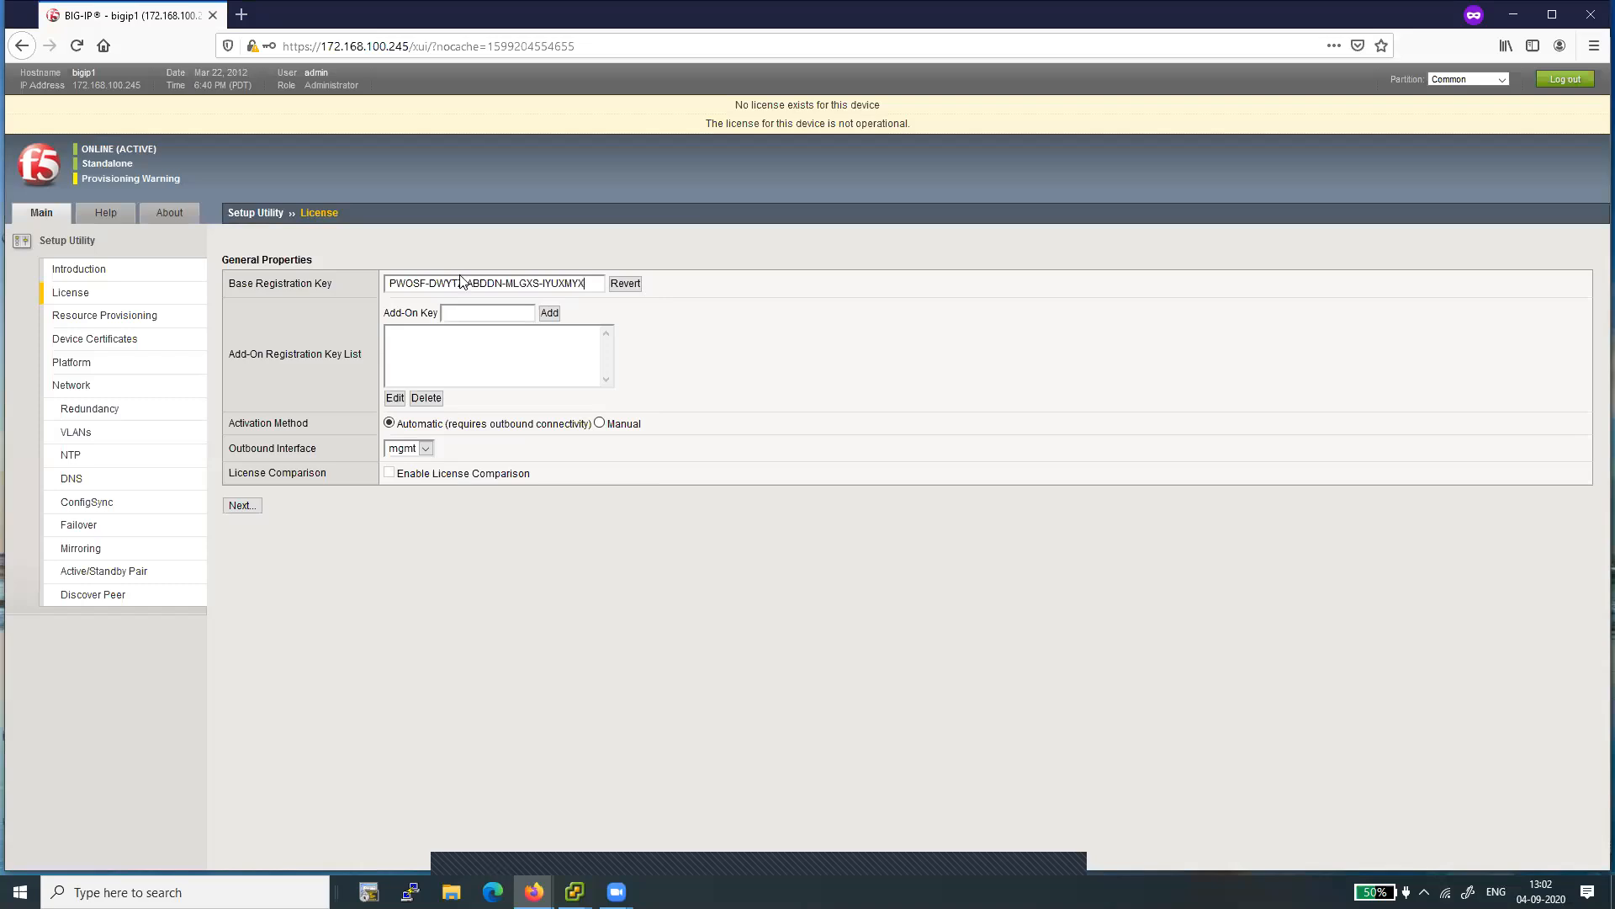
{"action": "double_click", "coordinate": [406, 280]}
{"action": "double_click", "coordinate": [439, 279]}
{"action": "double_click", "coordinate": [488, 283]}
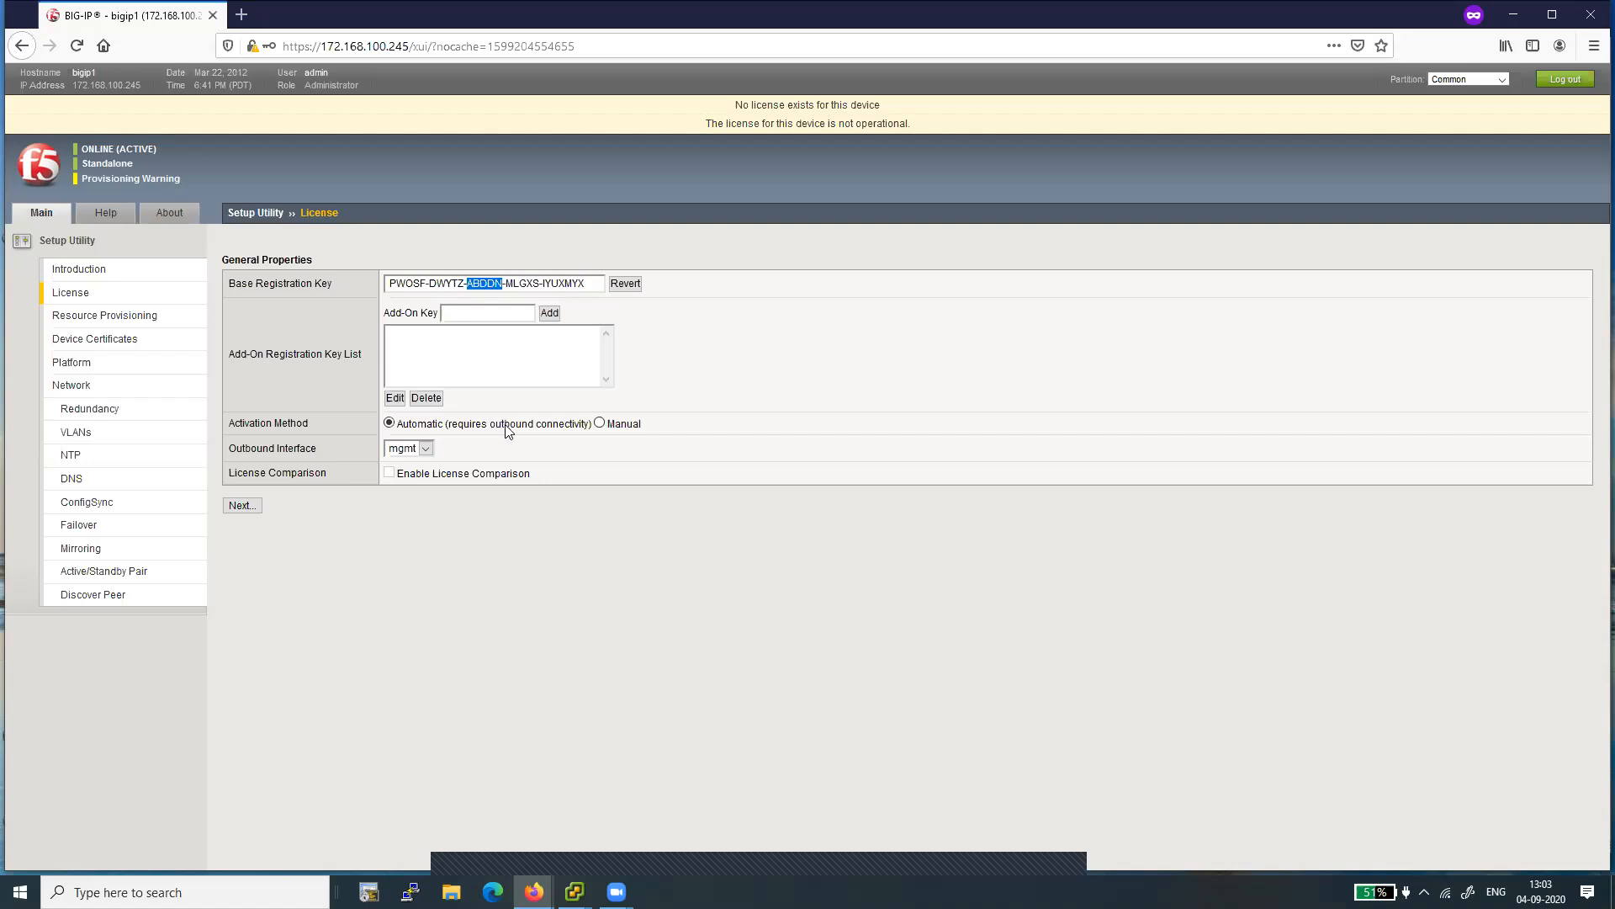
- Switch to PuTTY and open an SSH session to 172.168.100.245 on port 22, accepting the host key
{"action": "left_click", "coordinate": [410, 892]}
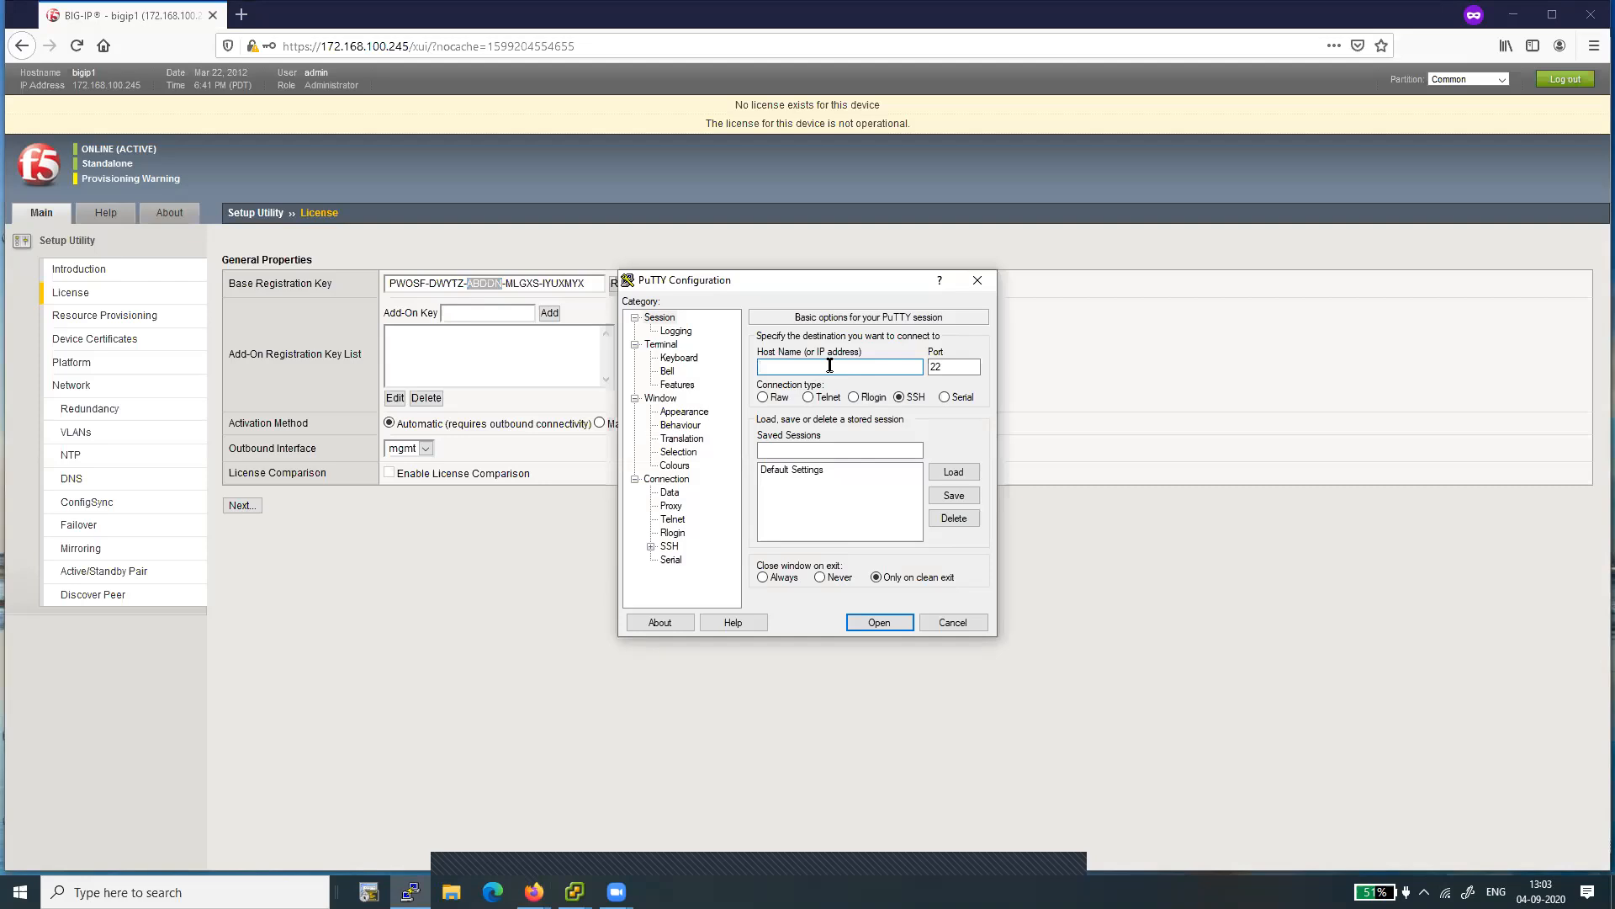
{"action": "type", "text": "172.168.100.245"}
{"action": "left_click", "coordinate": [880, 623]}
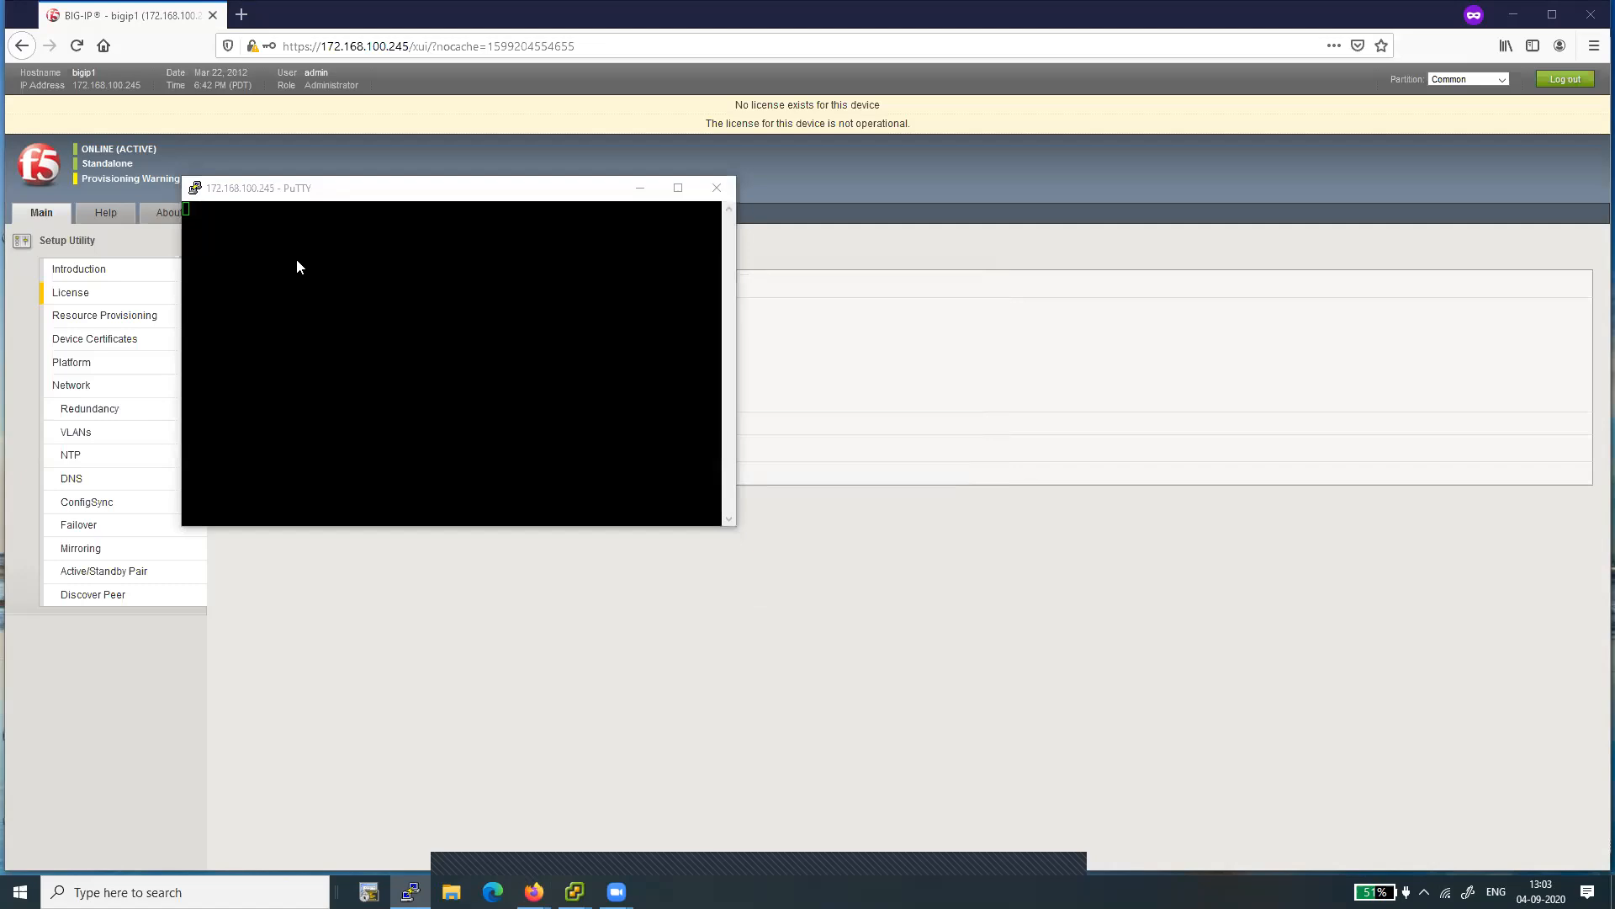
{"action": "left_click", "coordinate": [730, 576]}
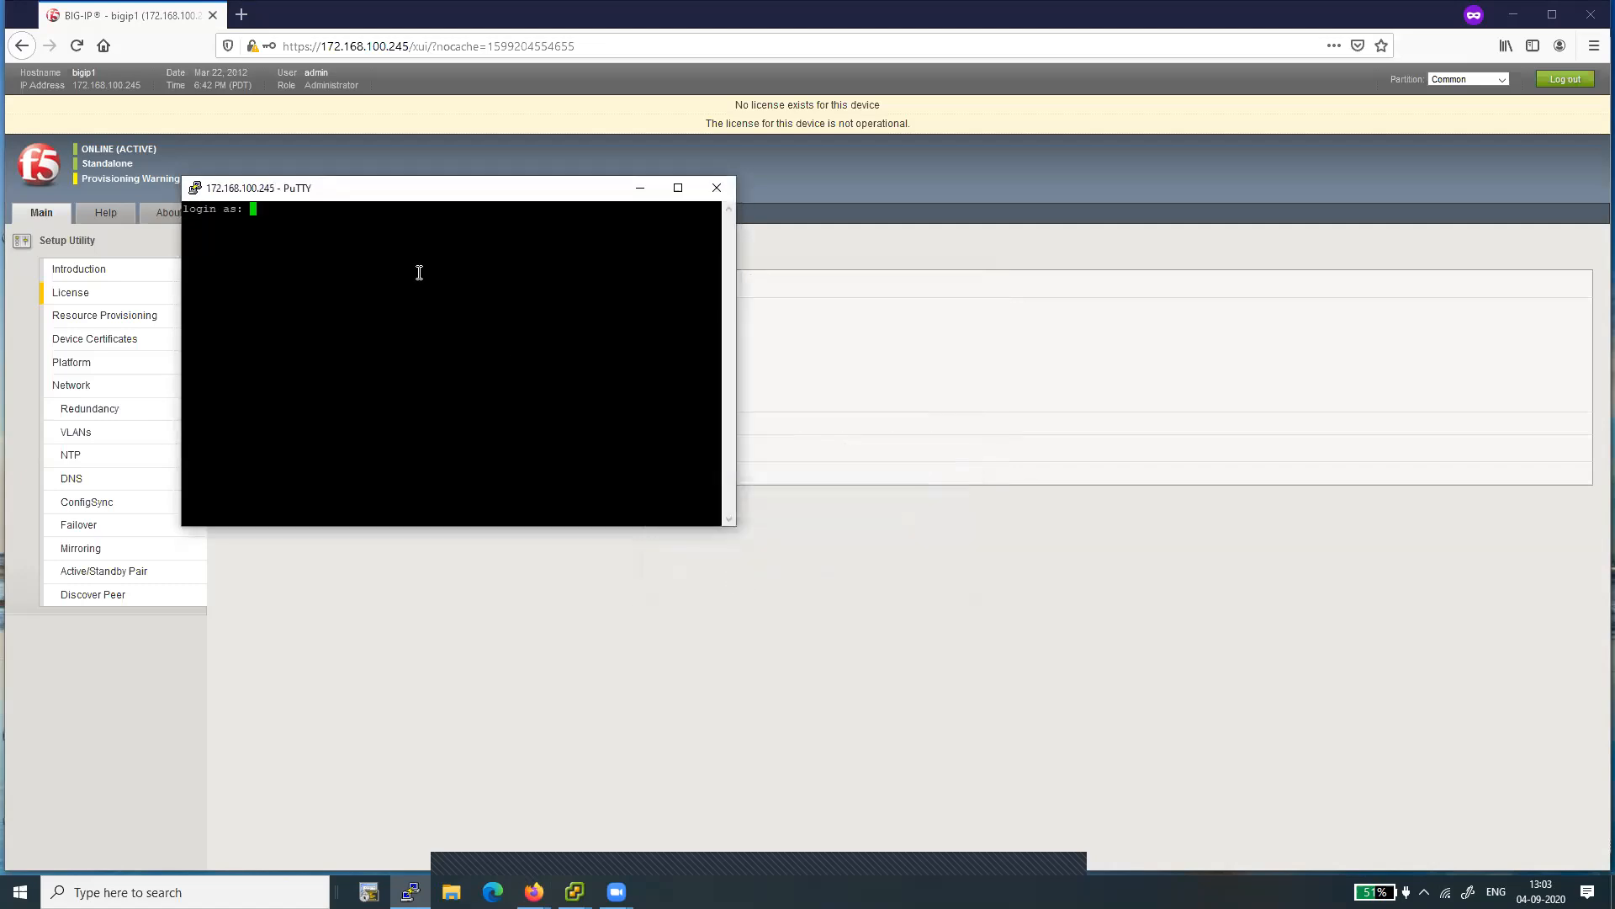
- Log in to the SSH session as root with the account password
{"action": "type", "text": "root"}
{"action": "key", "text": "Return"}
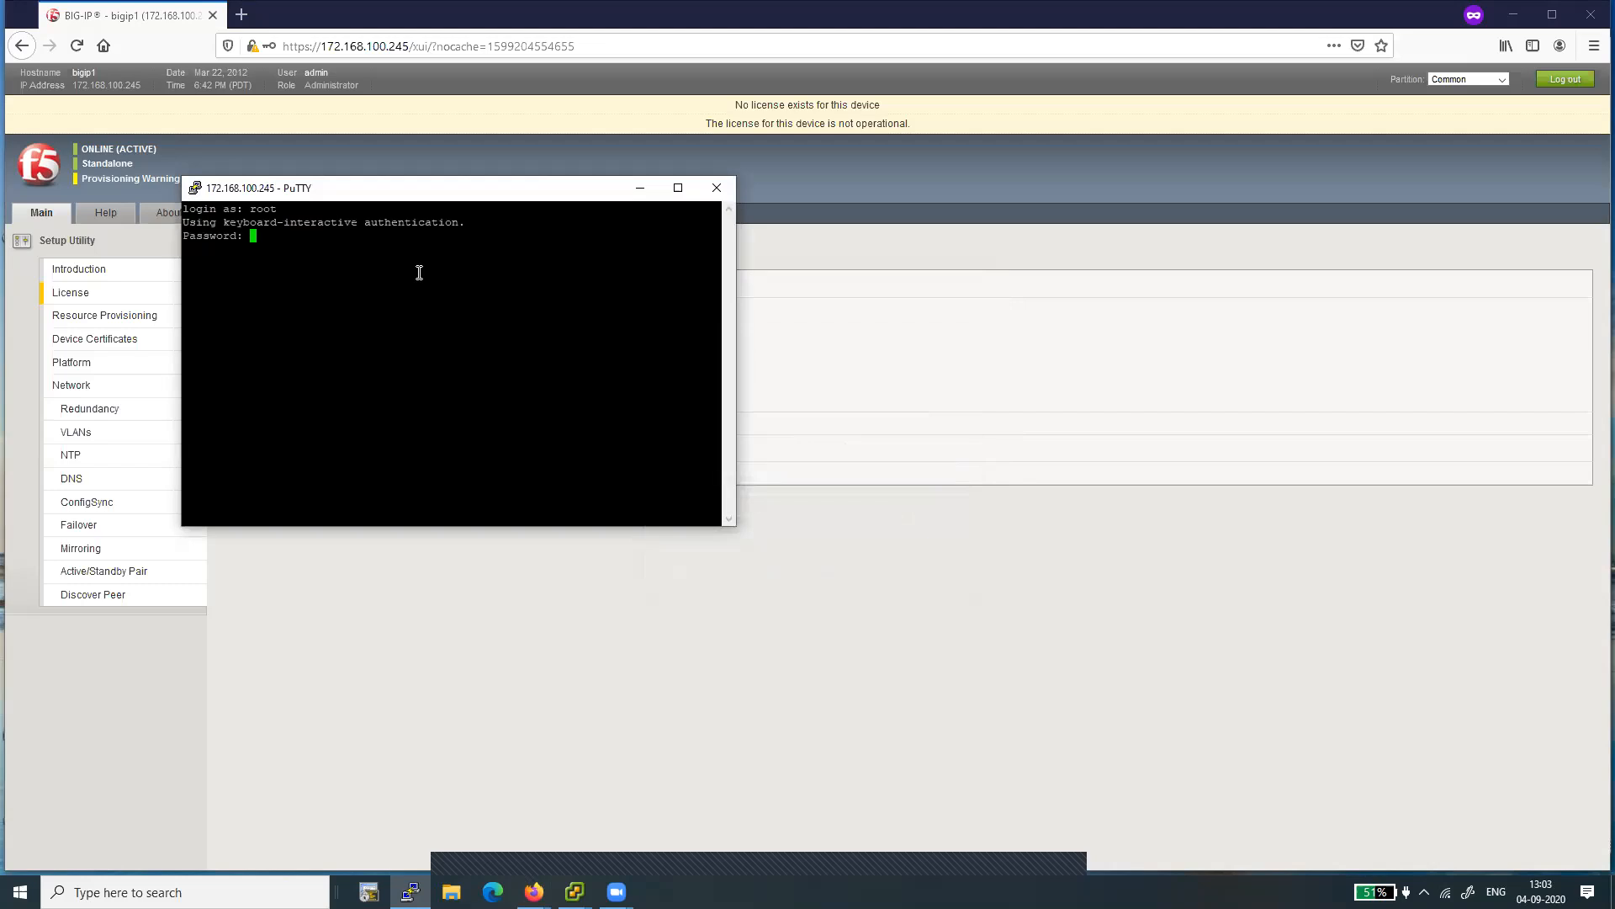
{"action": "key", "text": "Return"}
- Set the PuTTY terminal font to Courier New, bold, 16-point in the session's appearance settings
{"action": "left_click", "coordinate": [194, 188]}
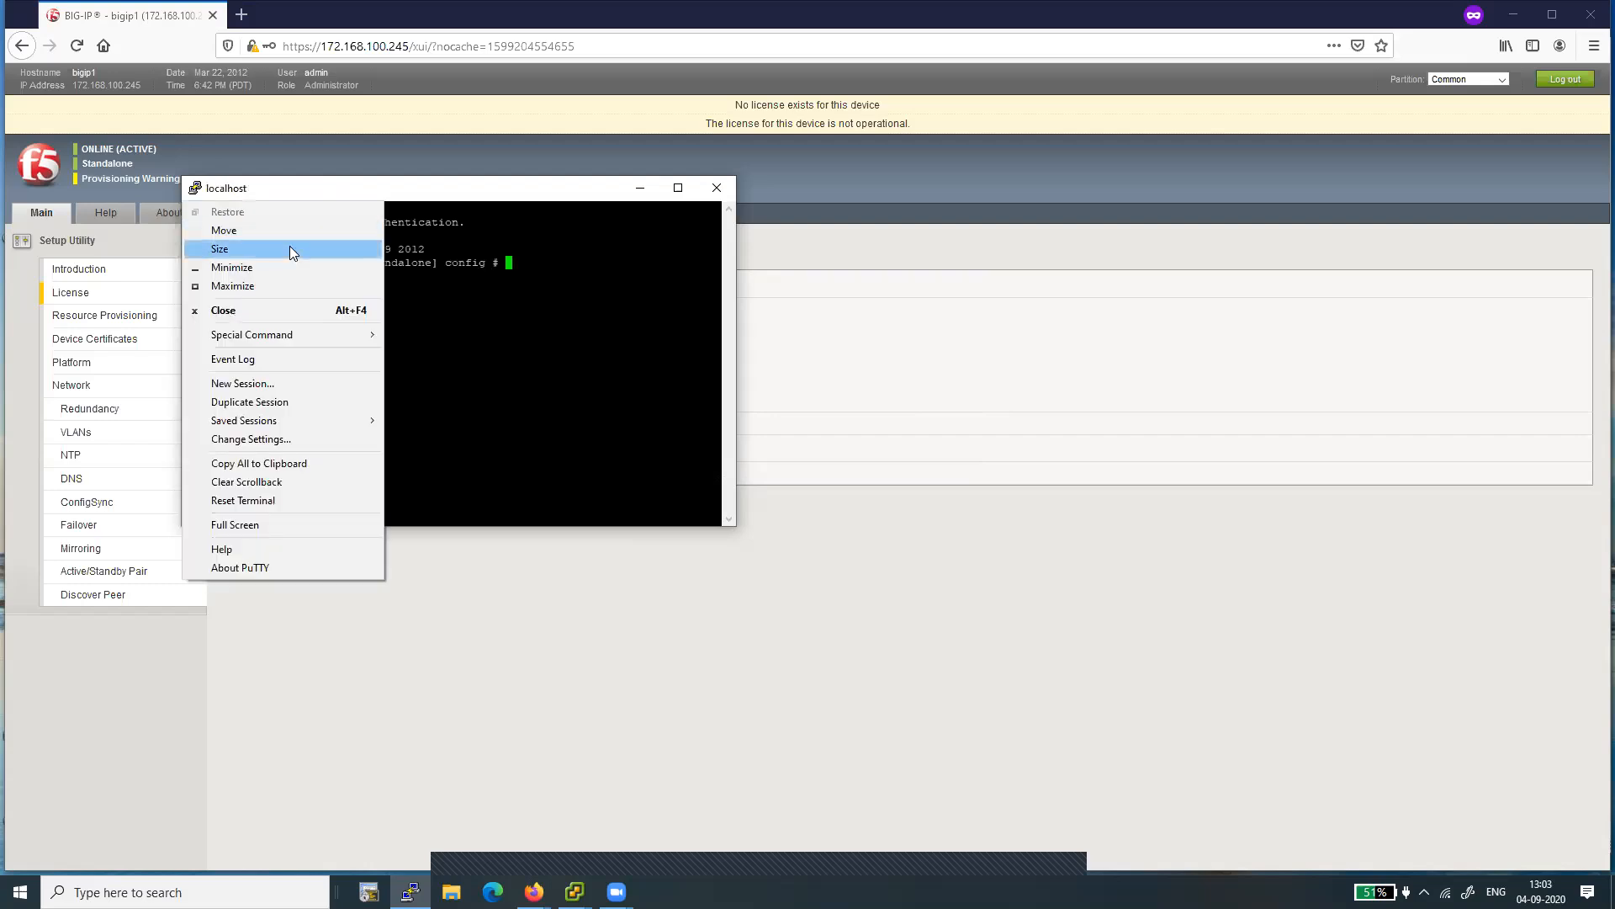
{"action": "left_click", "coordinate": [255, 439]}
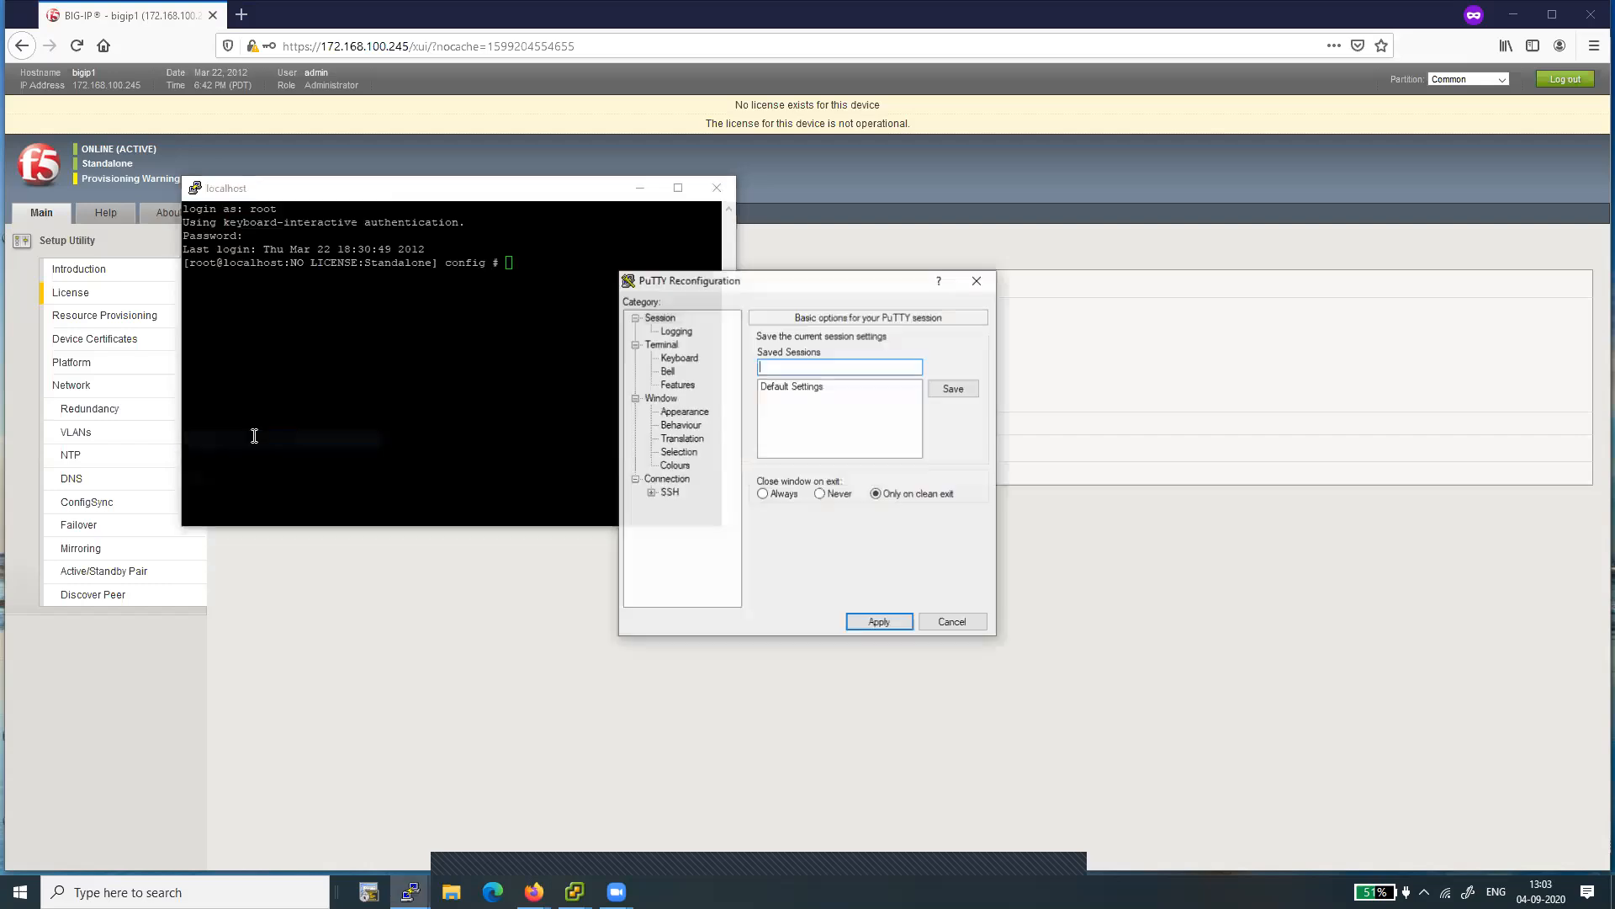
{"action": "left_click", "coordinate": [686, 413]}
{"action": "left_click", "coordinate": [963, 435]}
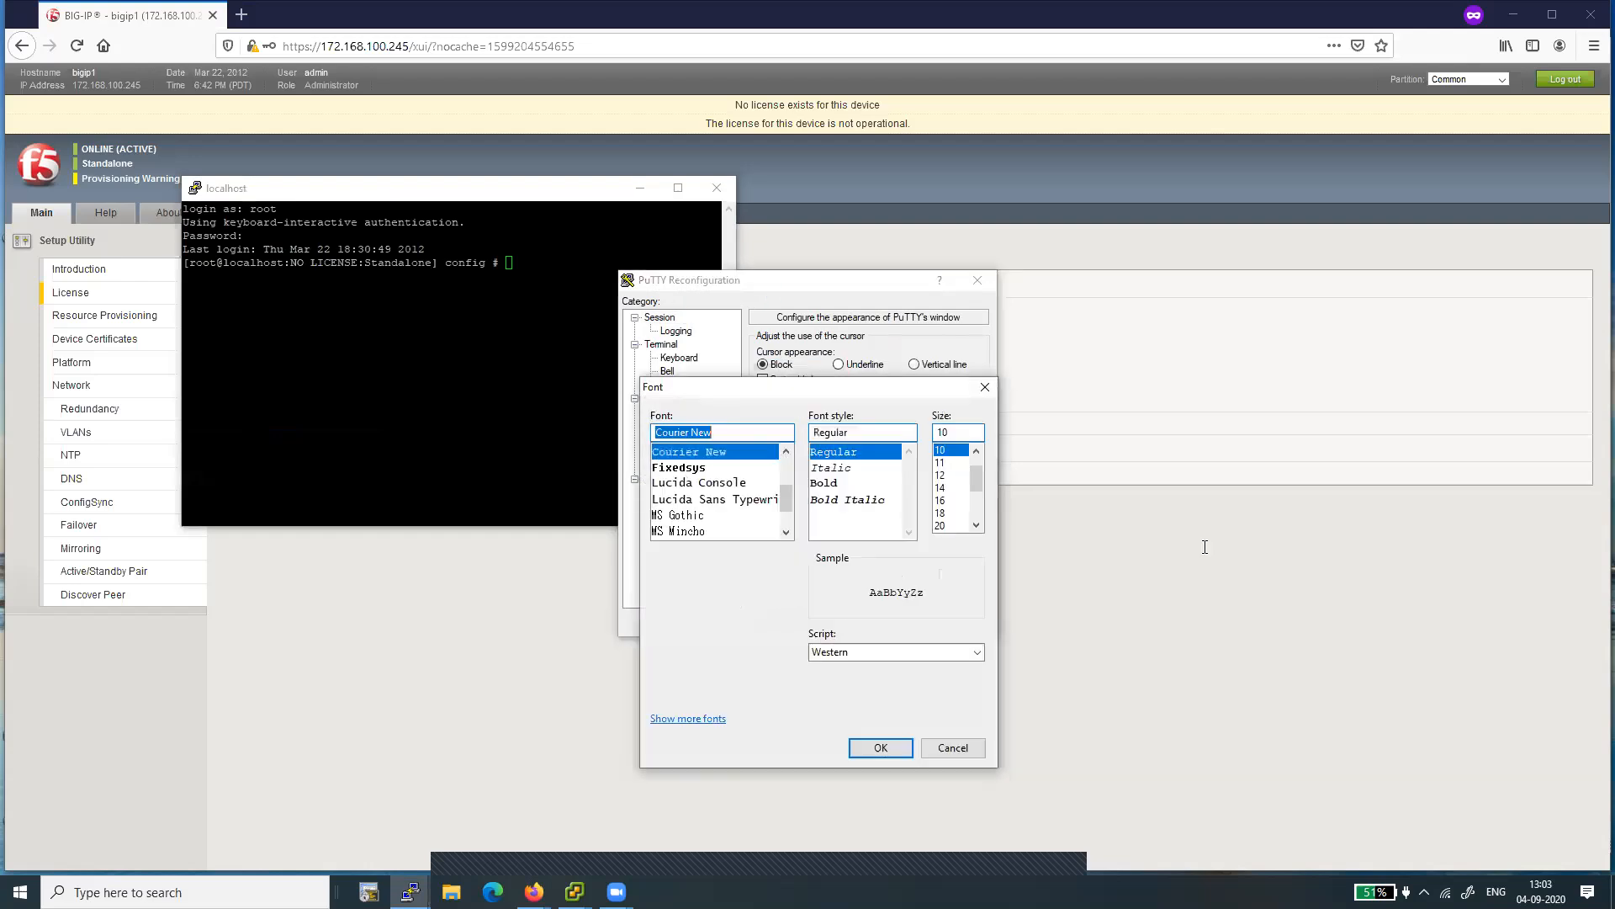
{"action": "left_click", "coordinate": [830, 484]}
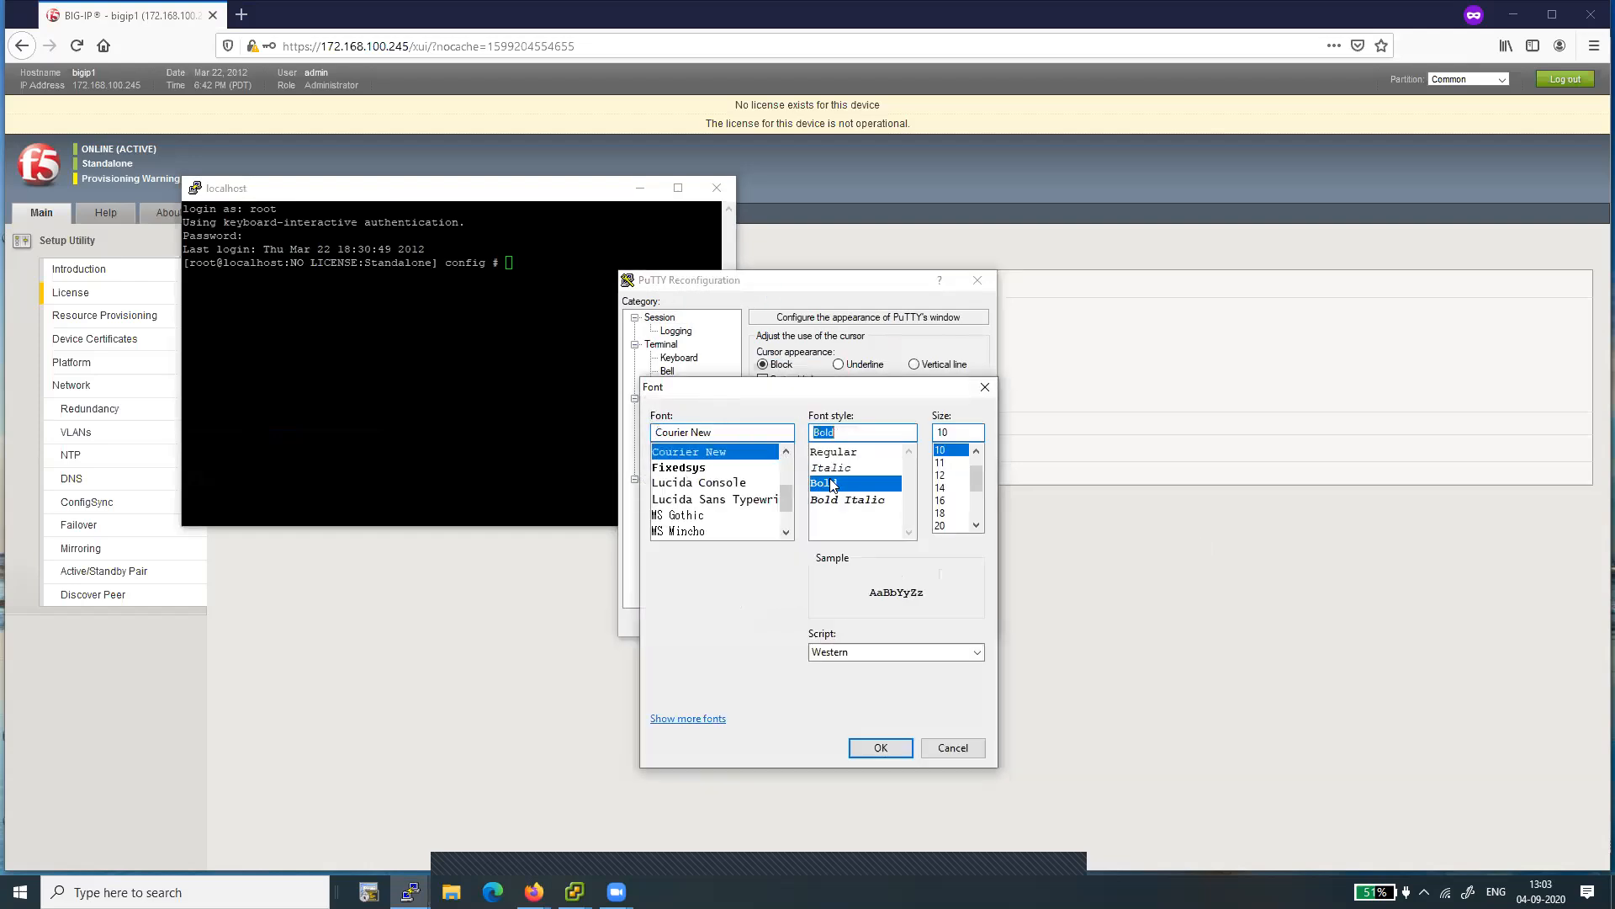
{"action": "left_click", "coordinate": [950, 503]}
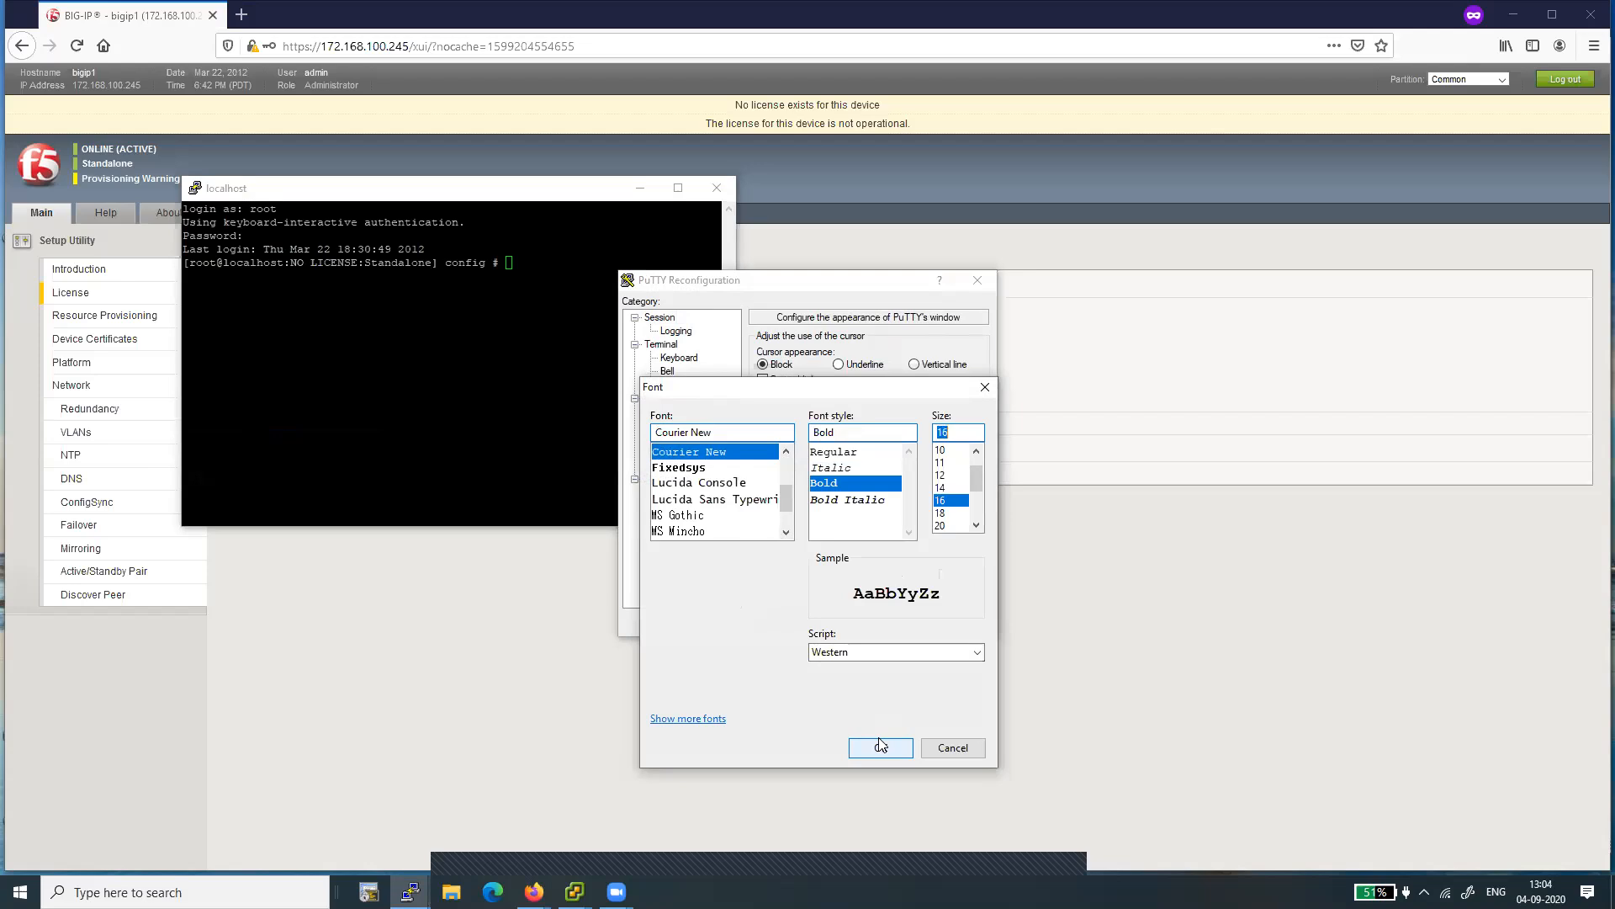
{"action": "left_click", "coordinate": [1043, 362]}
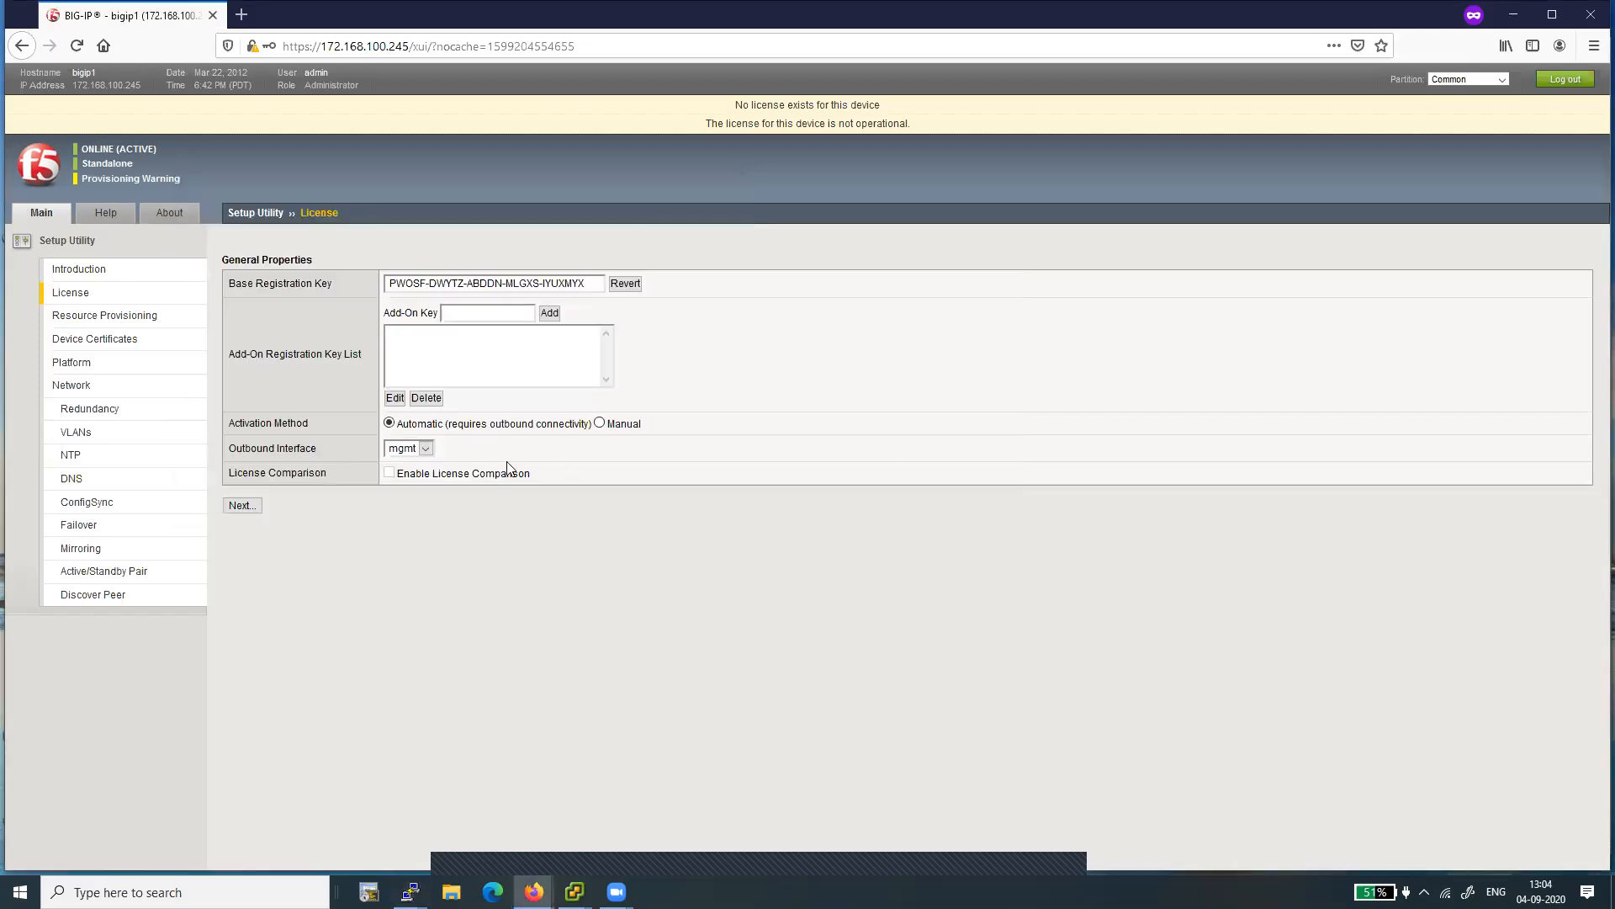
- Return to the PuTTY settings, set the default foreground colour to green (RGB 0, 255, 0) and apply the changes
{"action": "mouse_move", "coordinate": [410, 890]}
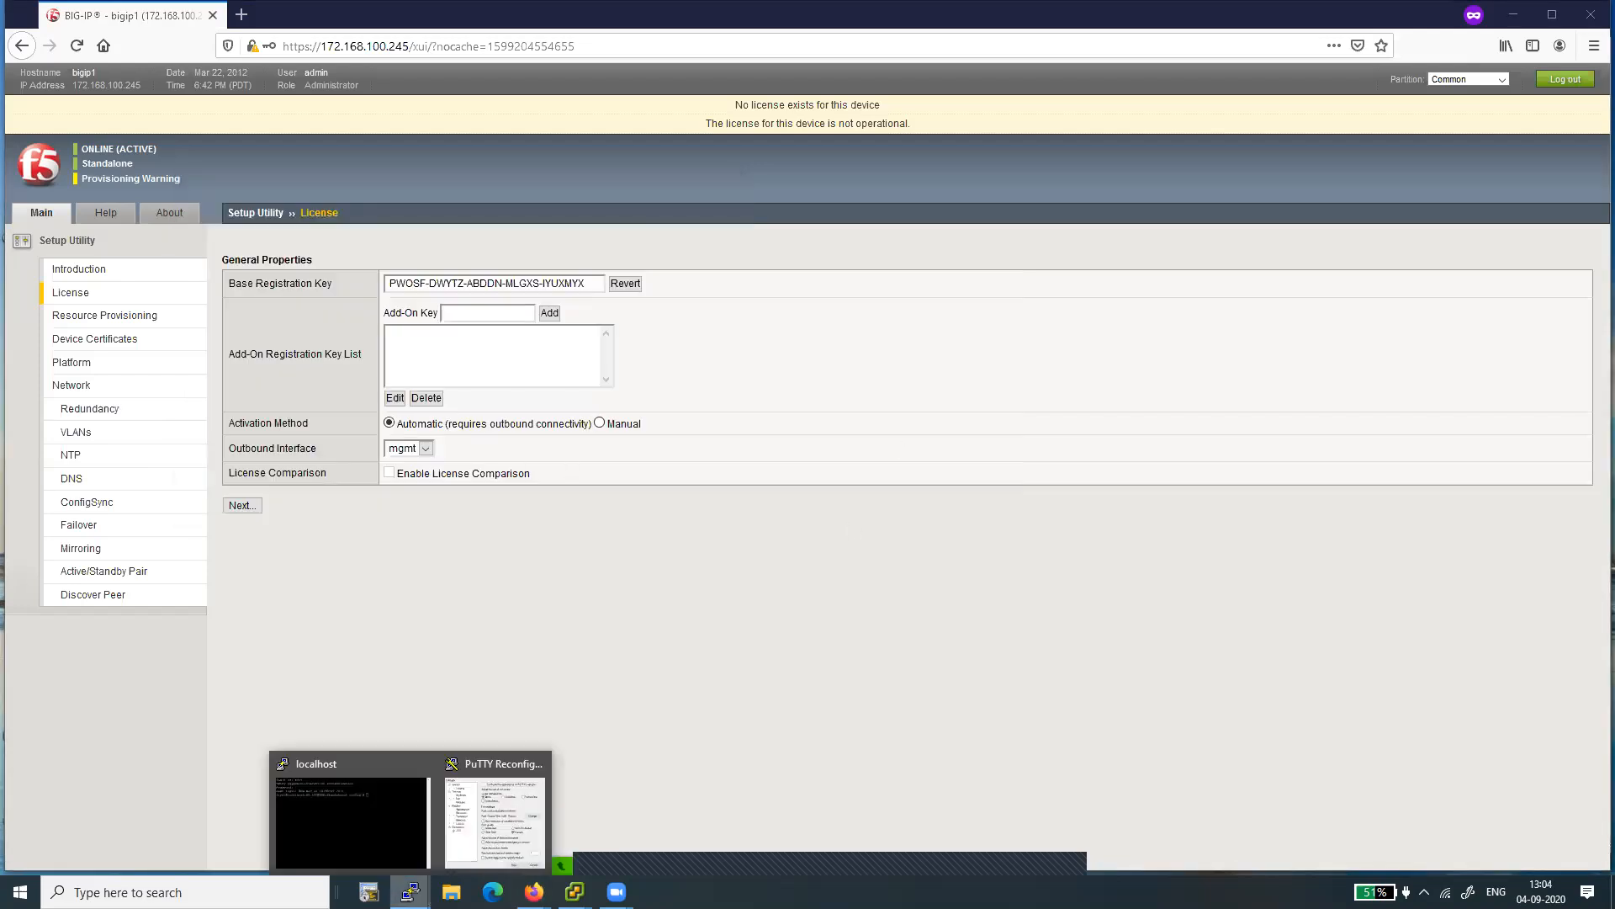
{"action": "left_click", "coordinate": [497, 804]}
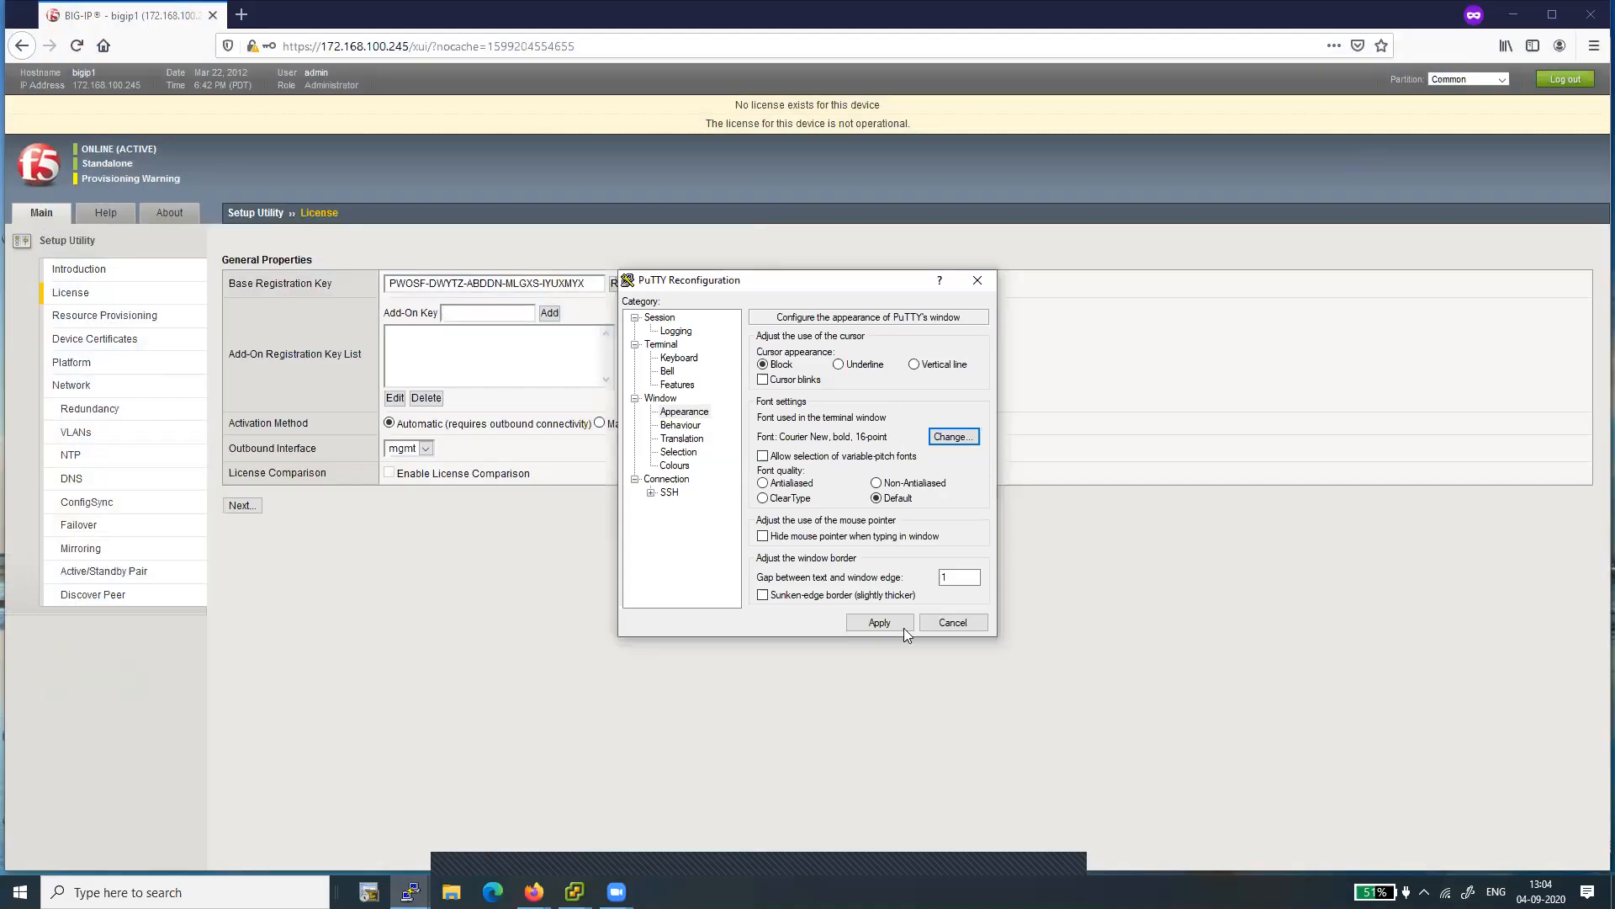
{"action": "left_click", "coordinate": [671, 468]}
{"action": "left_click", "coordinate": [814, 505]}
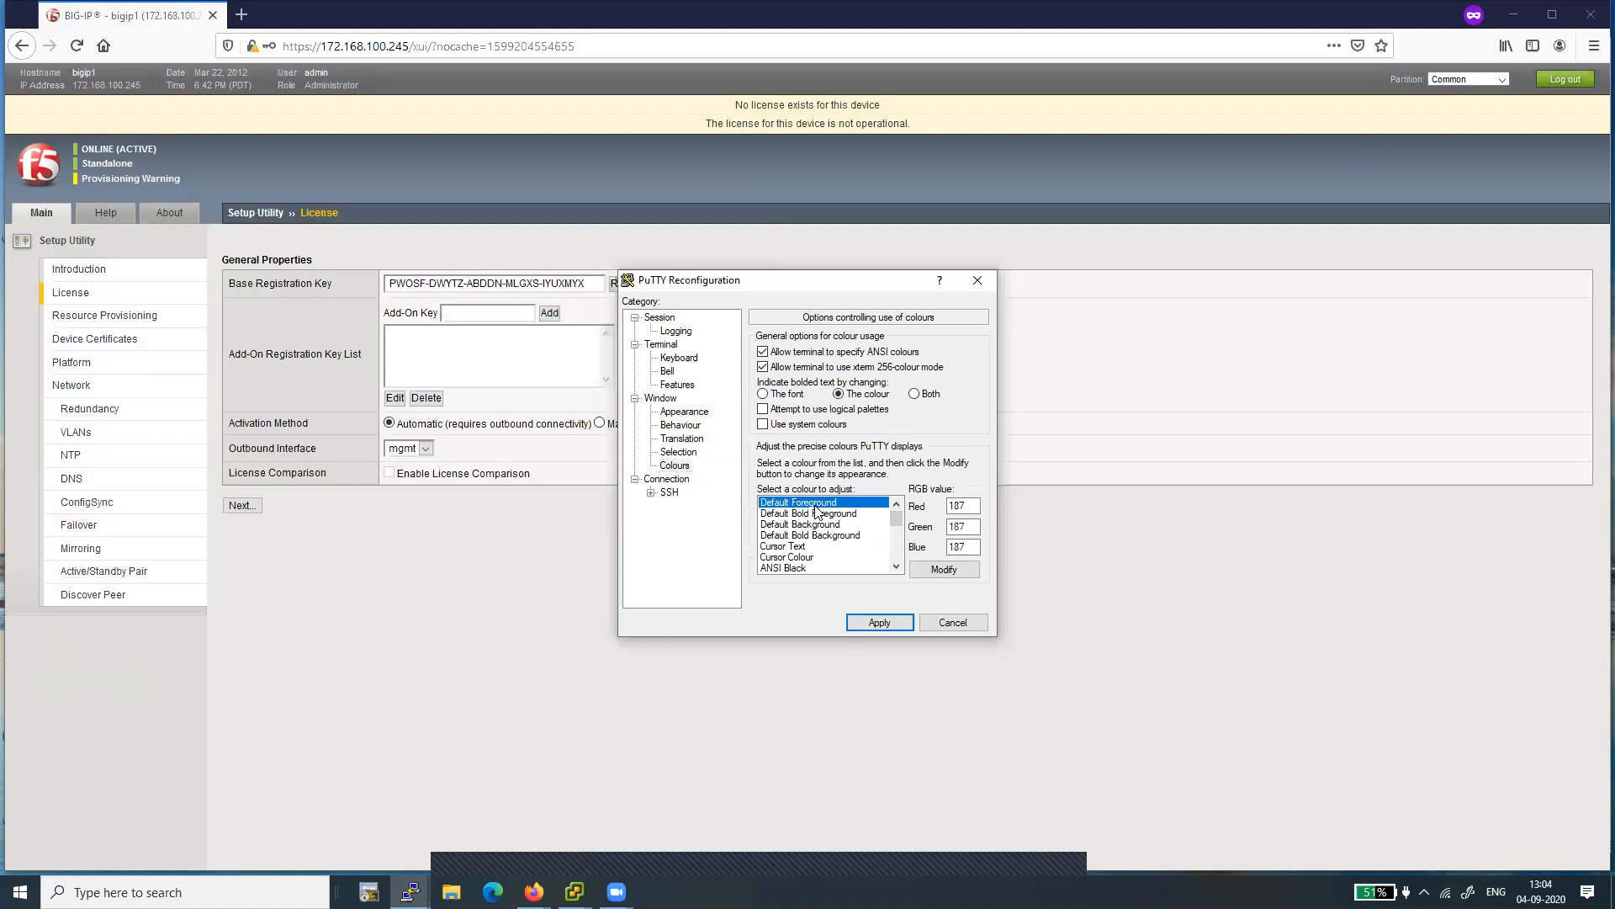
{"action": "left_click", "coordinate": [944, 569]}
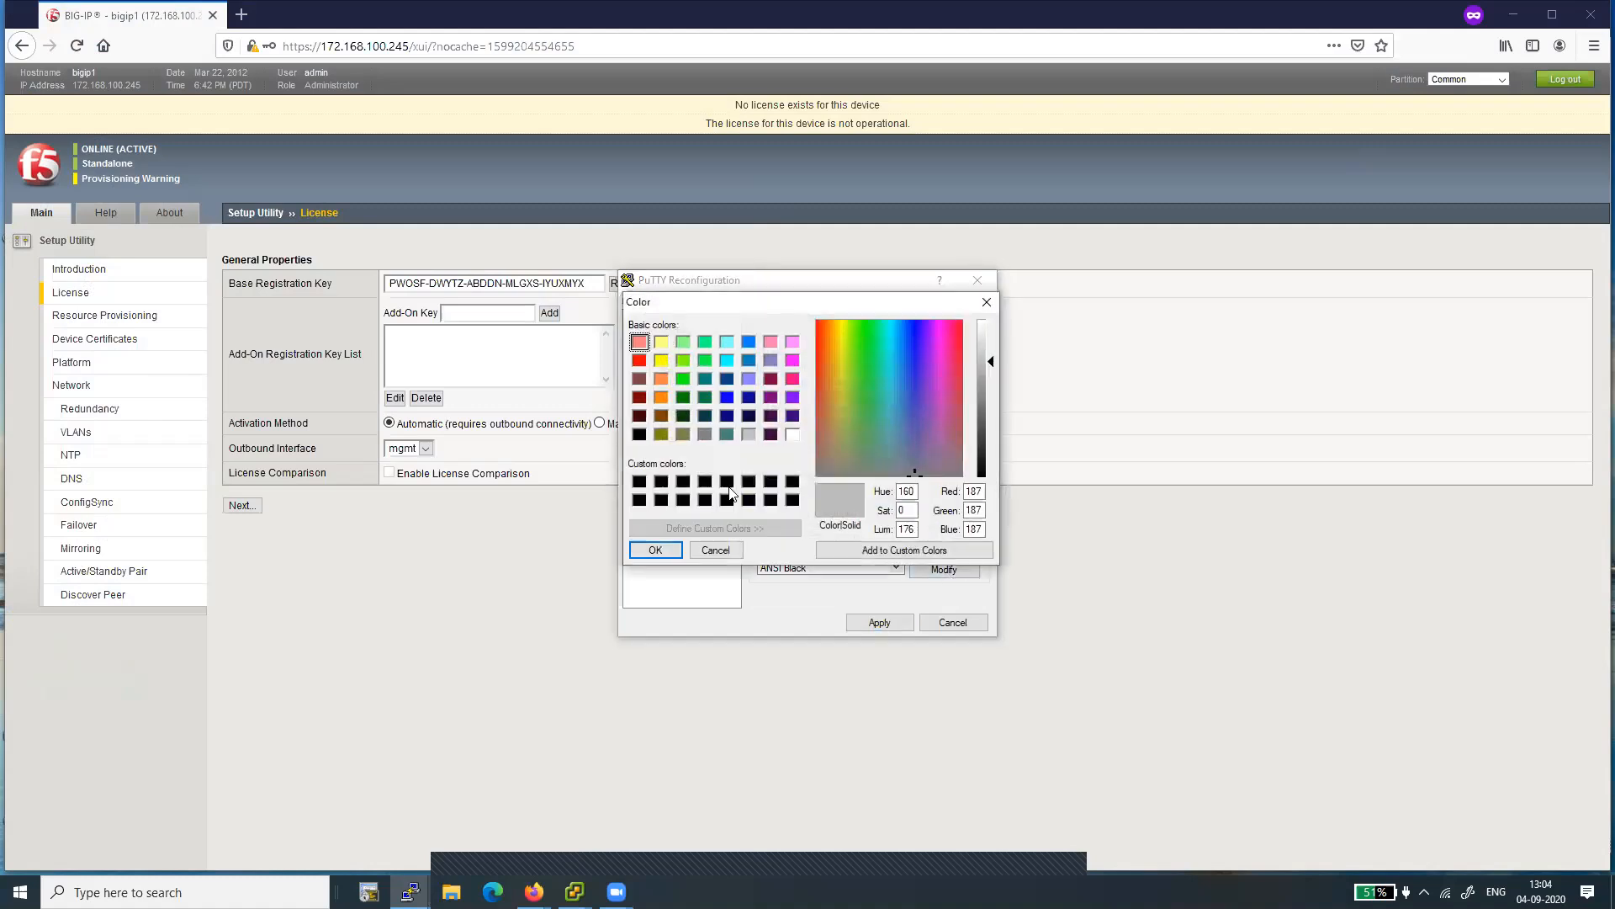
{"action": "left_click", "coordinate": [682, 378]}
{"action": "left_click", "coordinate": [649, 553]}
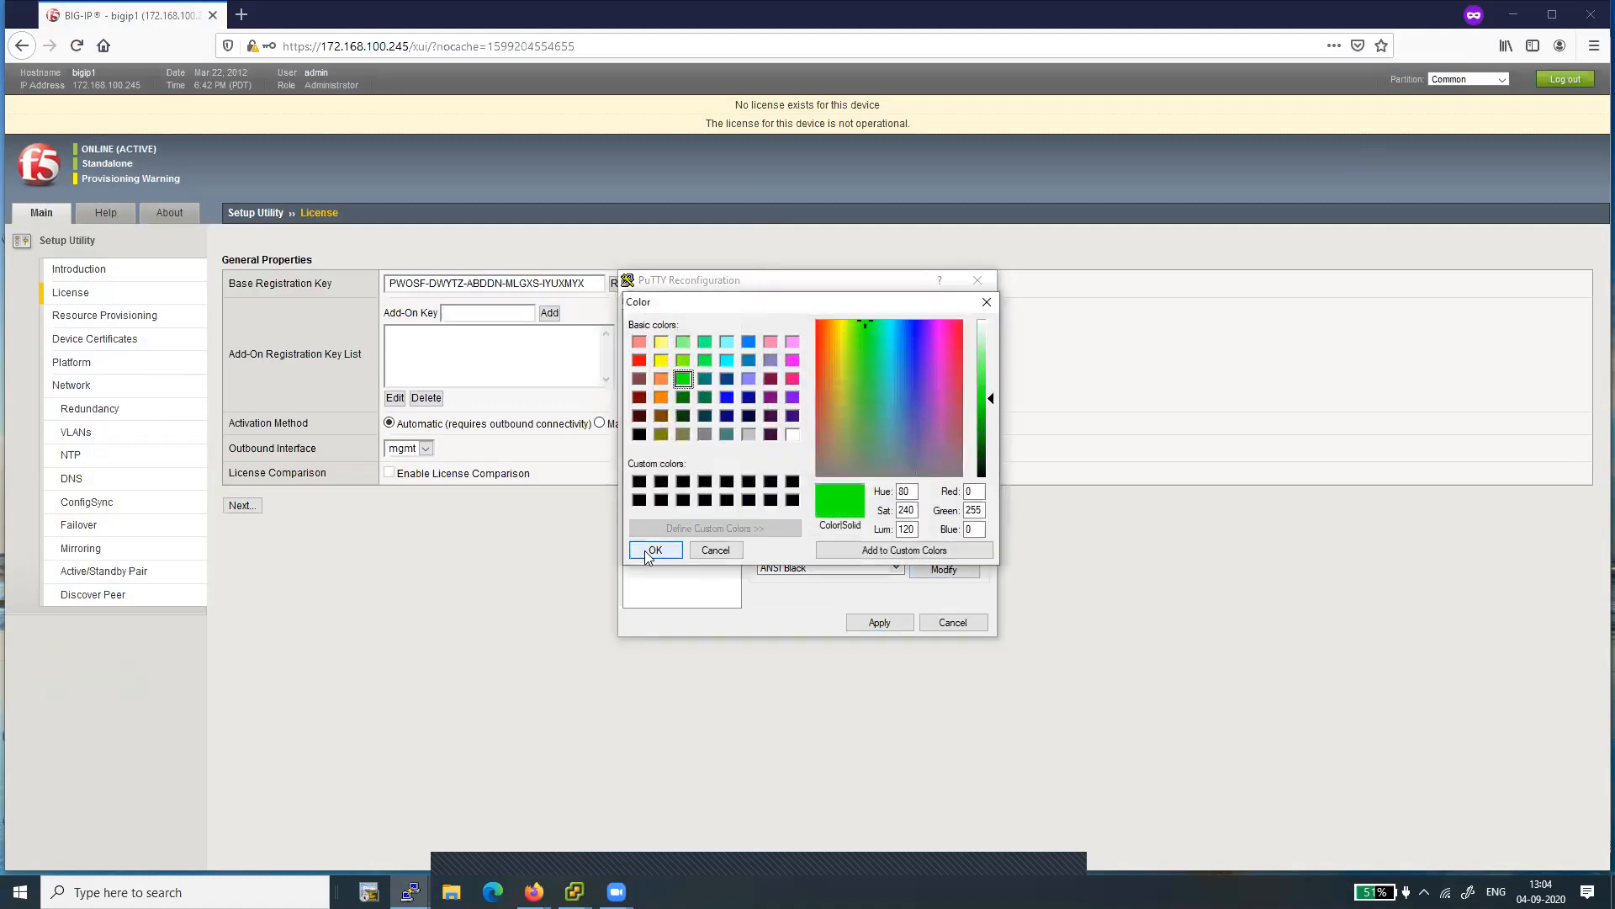
{"action": "left_click", "coordinate": [877, 623]}
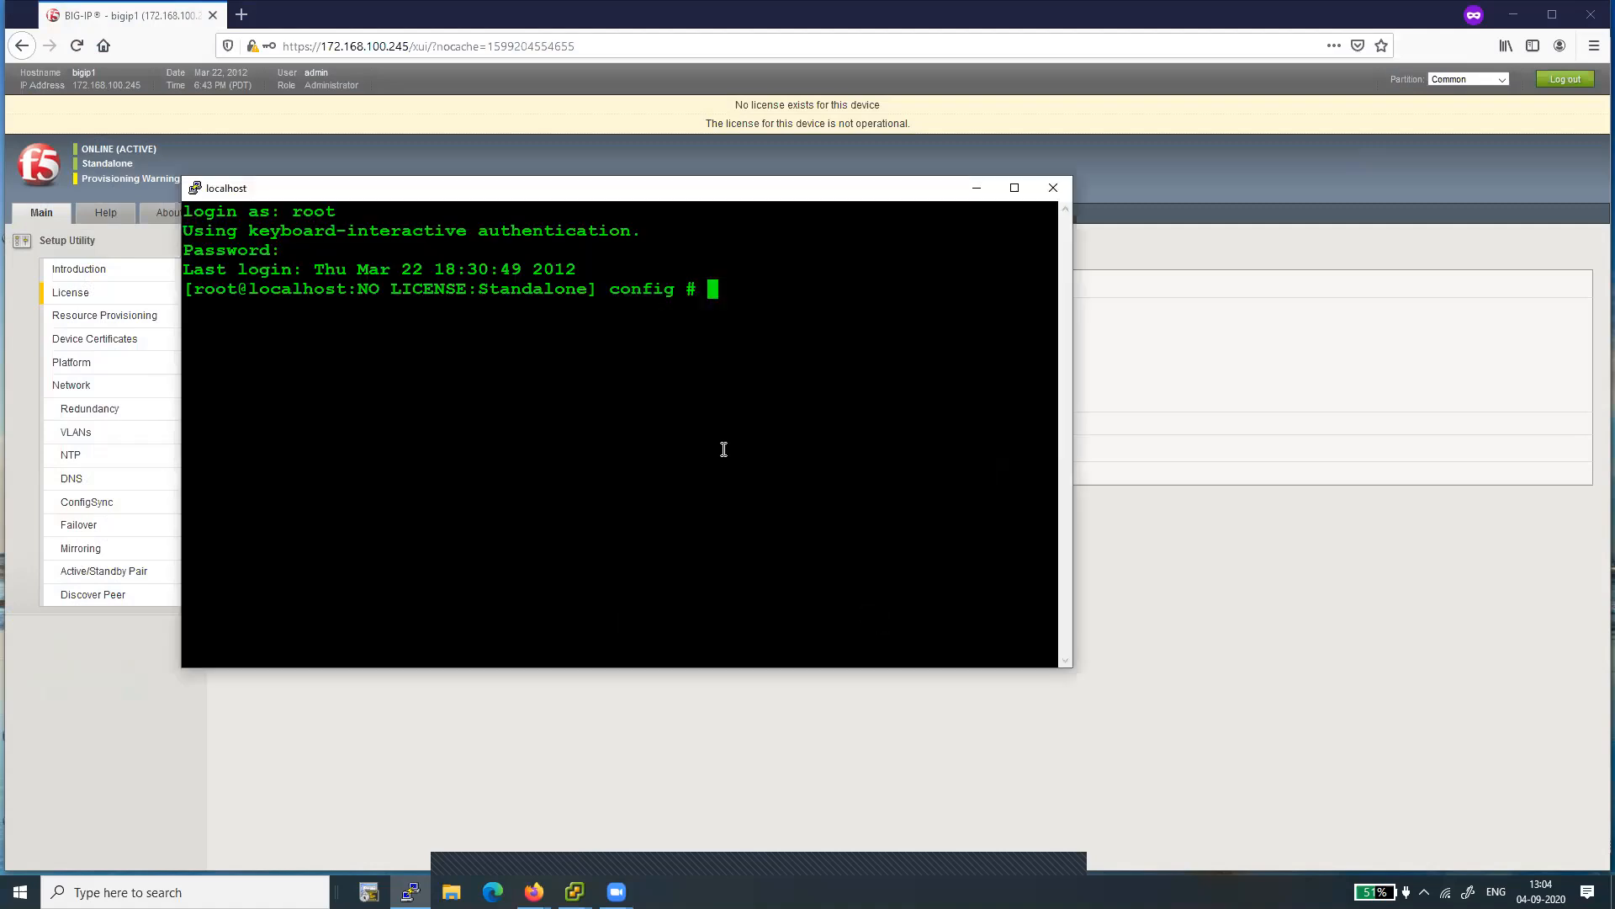
- Test outbound connectivity from the BIG-IP shell by pinging 8.8.8.8, and stop the ping after several attempts
{"action": "key", "text": "Return"}
{"action": "key", "text": "Return"}
{"action": "type", "text": "ping "}
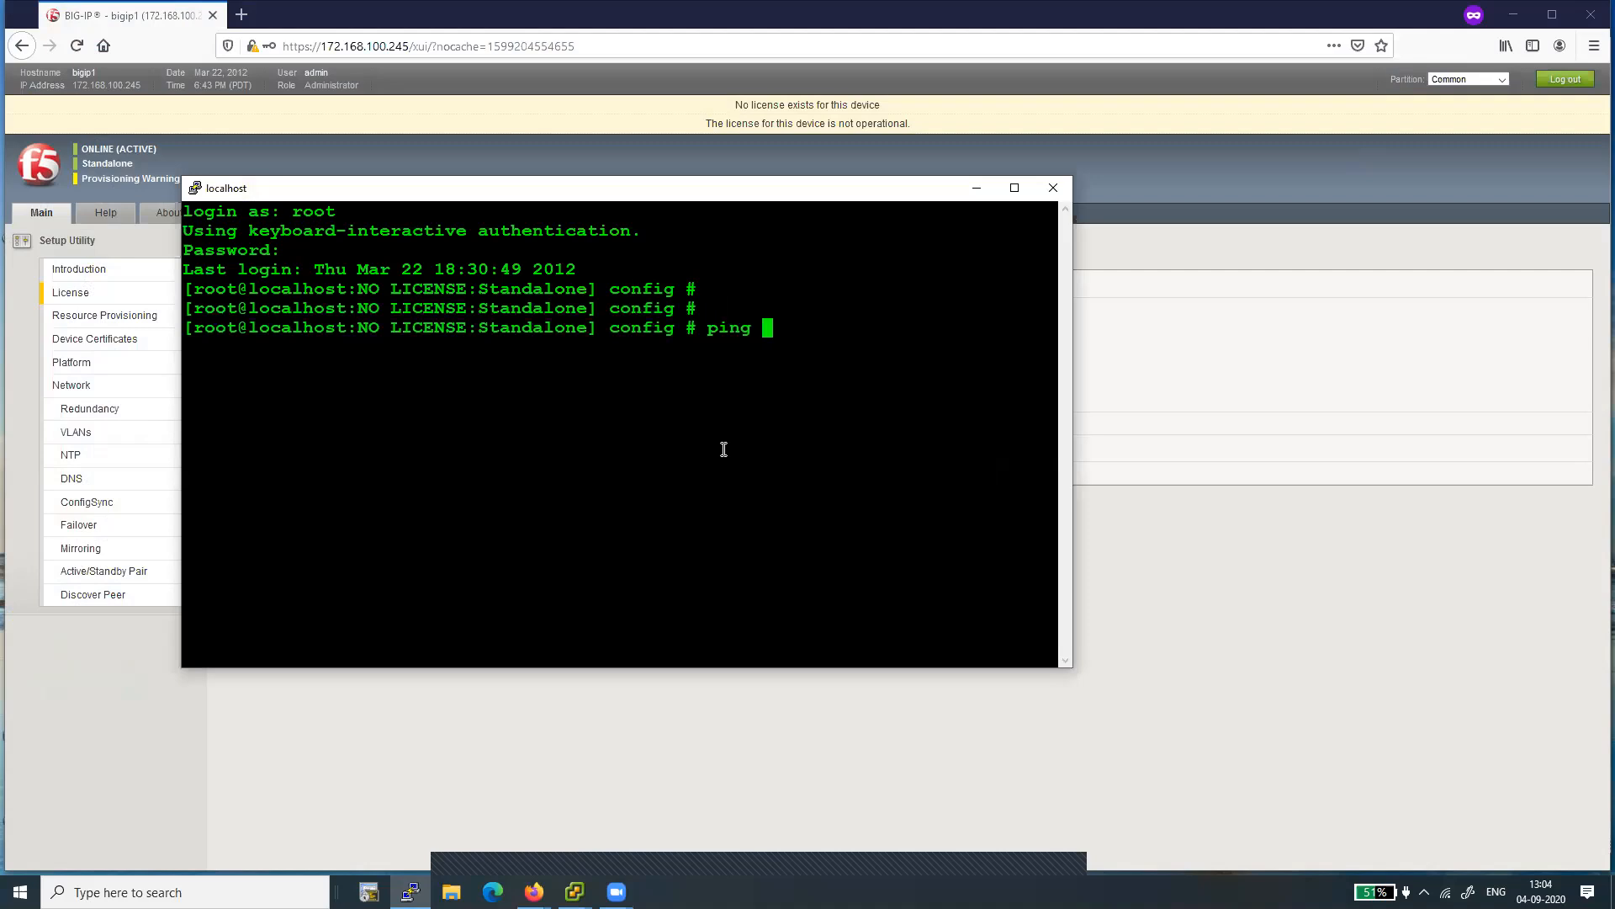
{"action": "type", "text": "8.8.8.8"}
{"action": "key", "text": "Return"}
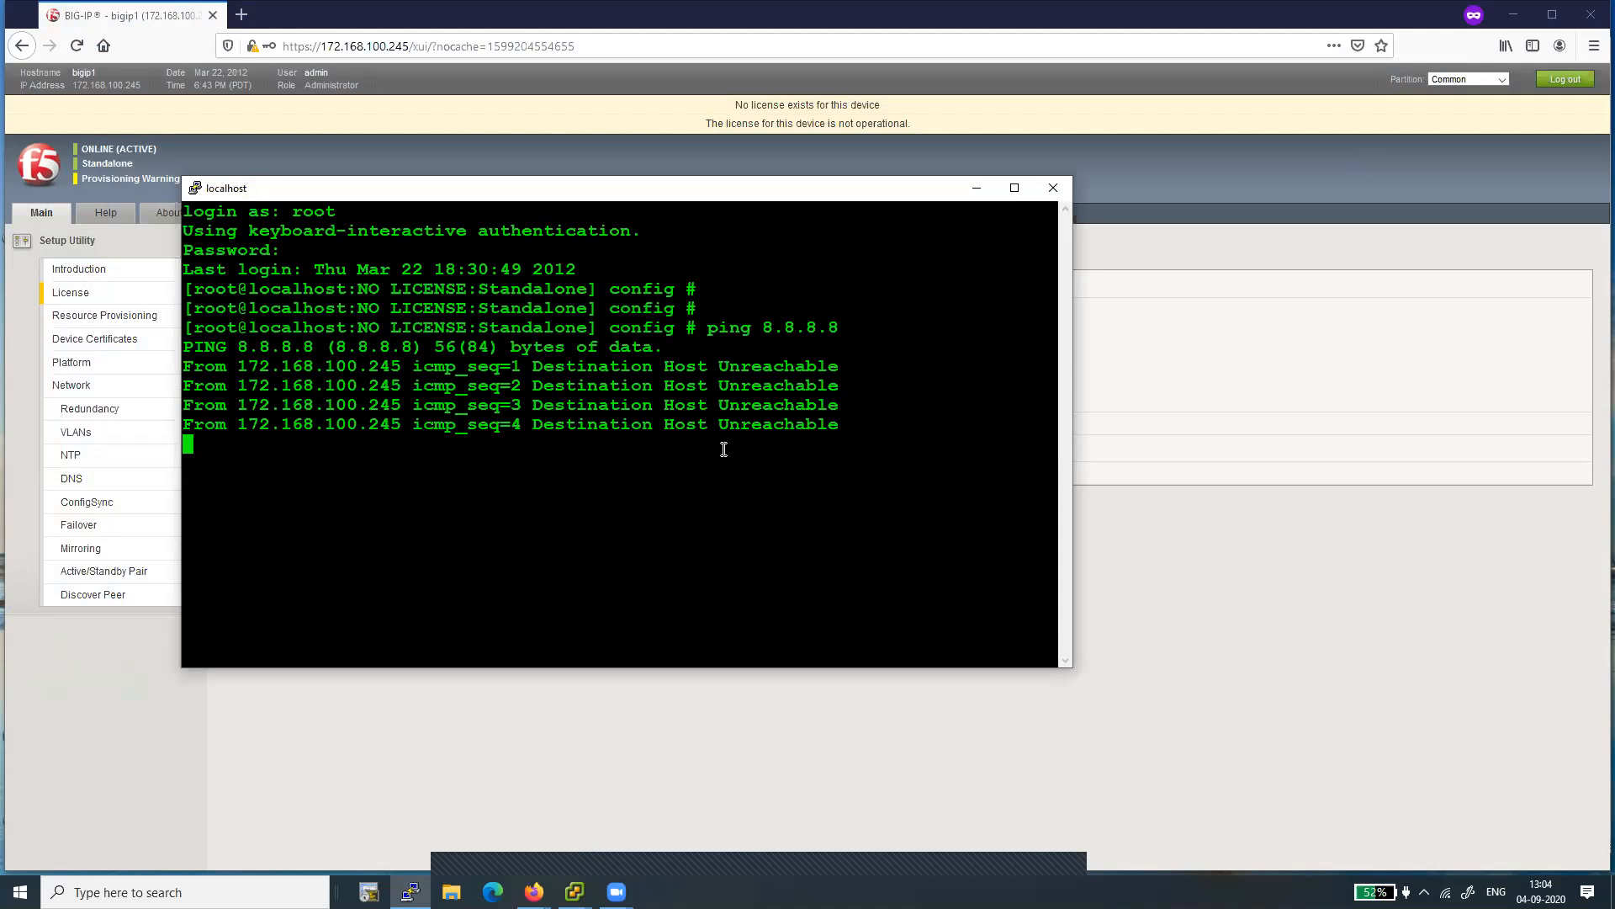
{"action": "key", "text": "ctrl+c"}
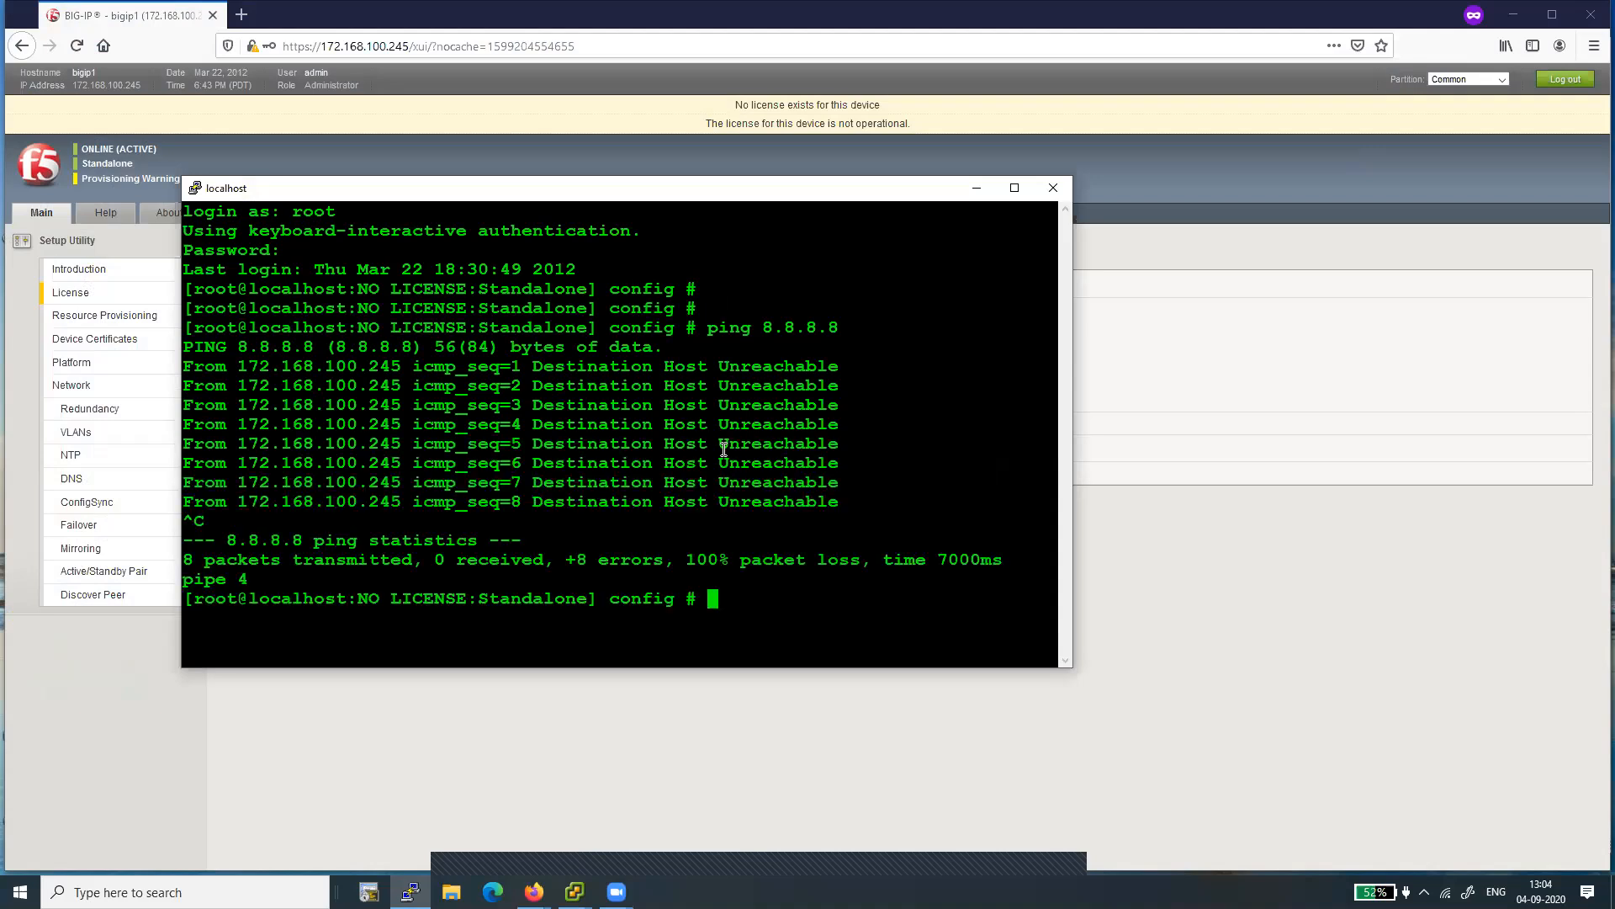
- Switch to the browser, set the license Activation Method to Manual and continue to the dossier page
{"action": "key", "text": "alt+Tab"}
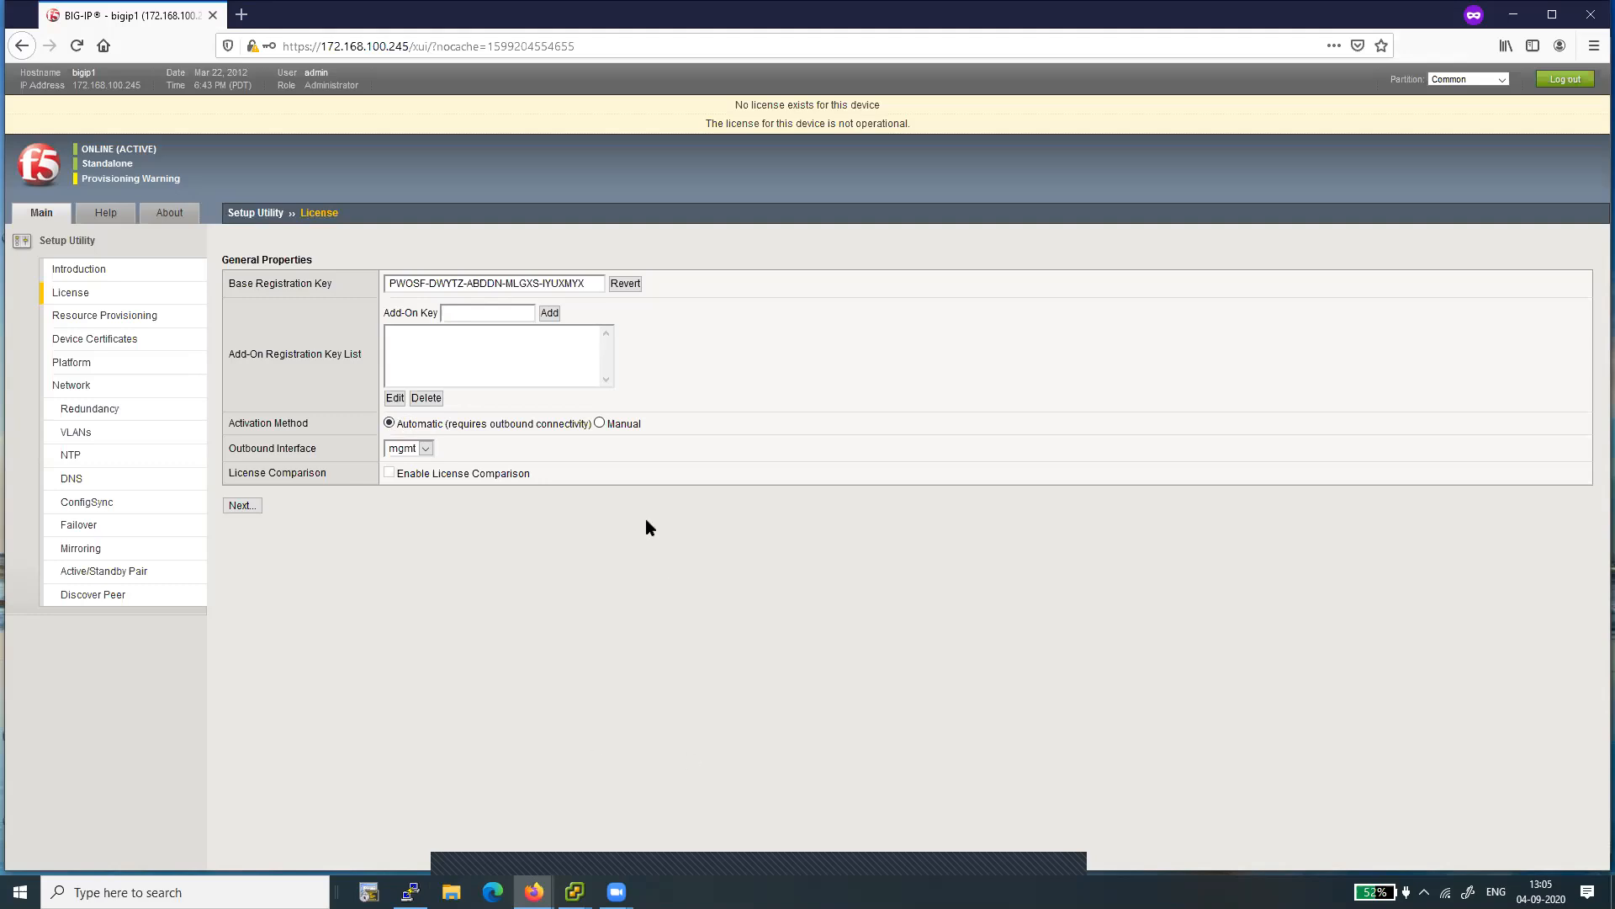
{"action": "left_click", "coordinate": [600, 424]}
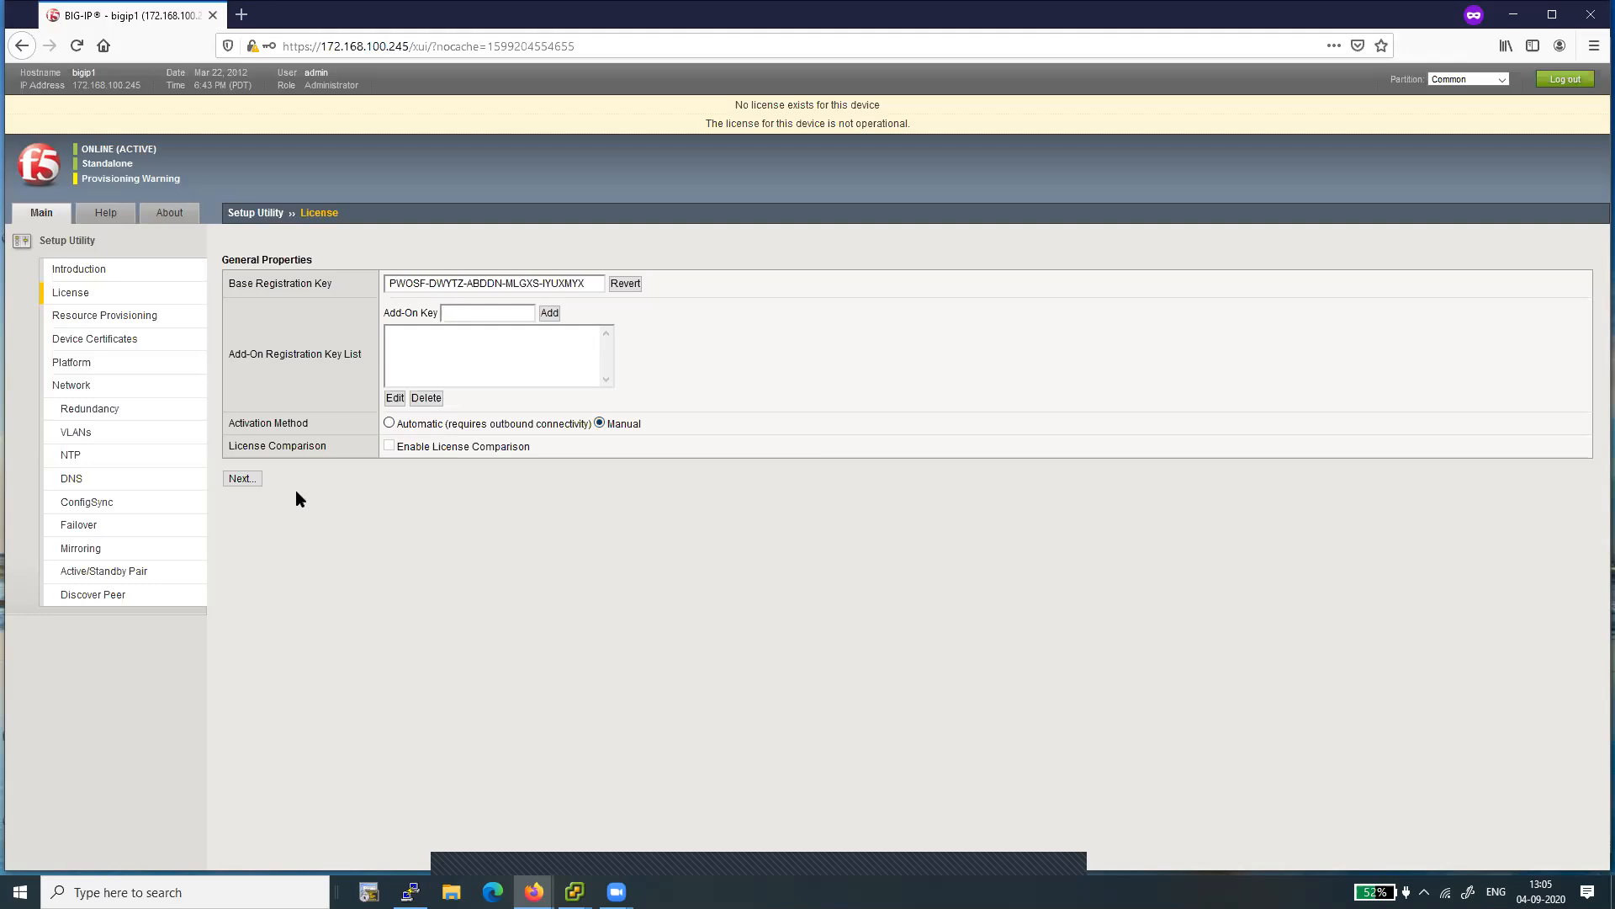
{"action": "left_click", "coordinate": [241, 480]}
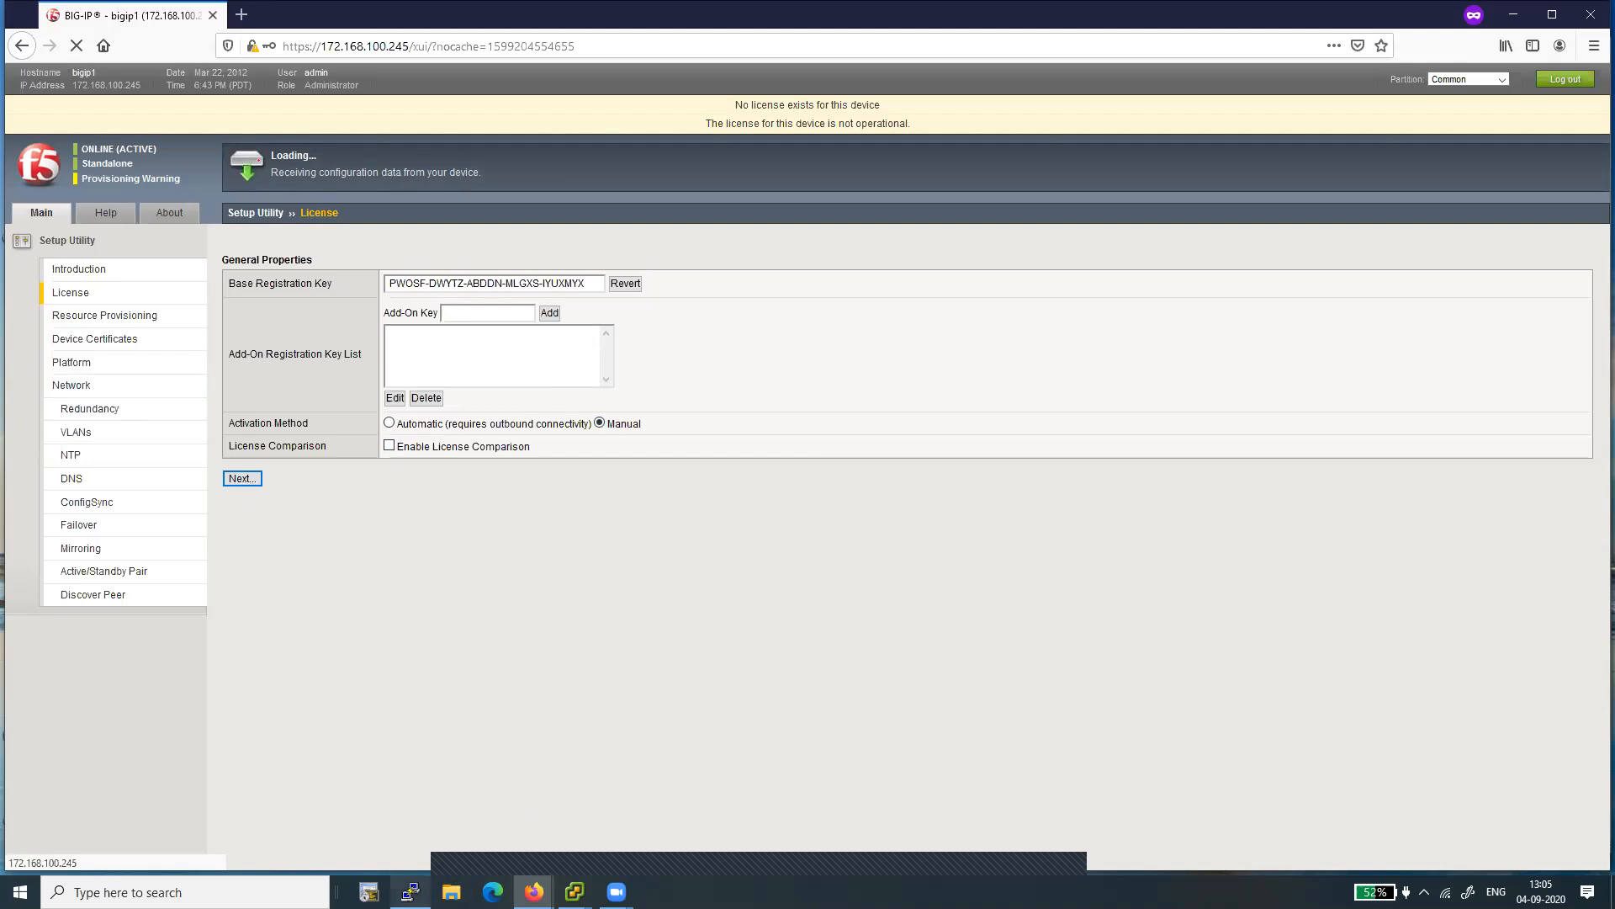
- Return to the PuTTY session and try to display the hardware clock with "show hwclcok"
{"action": "left_click", "coordinate": [410, 892]}
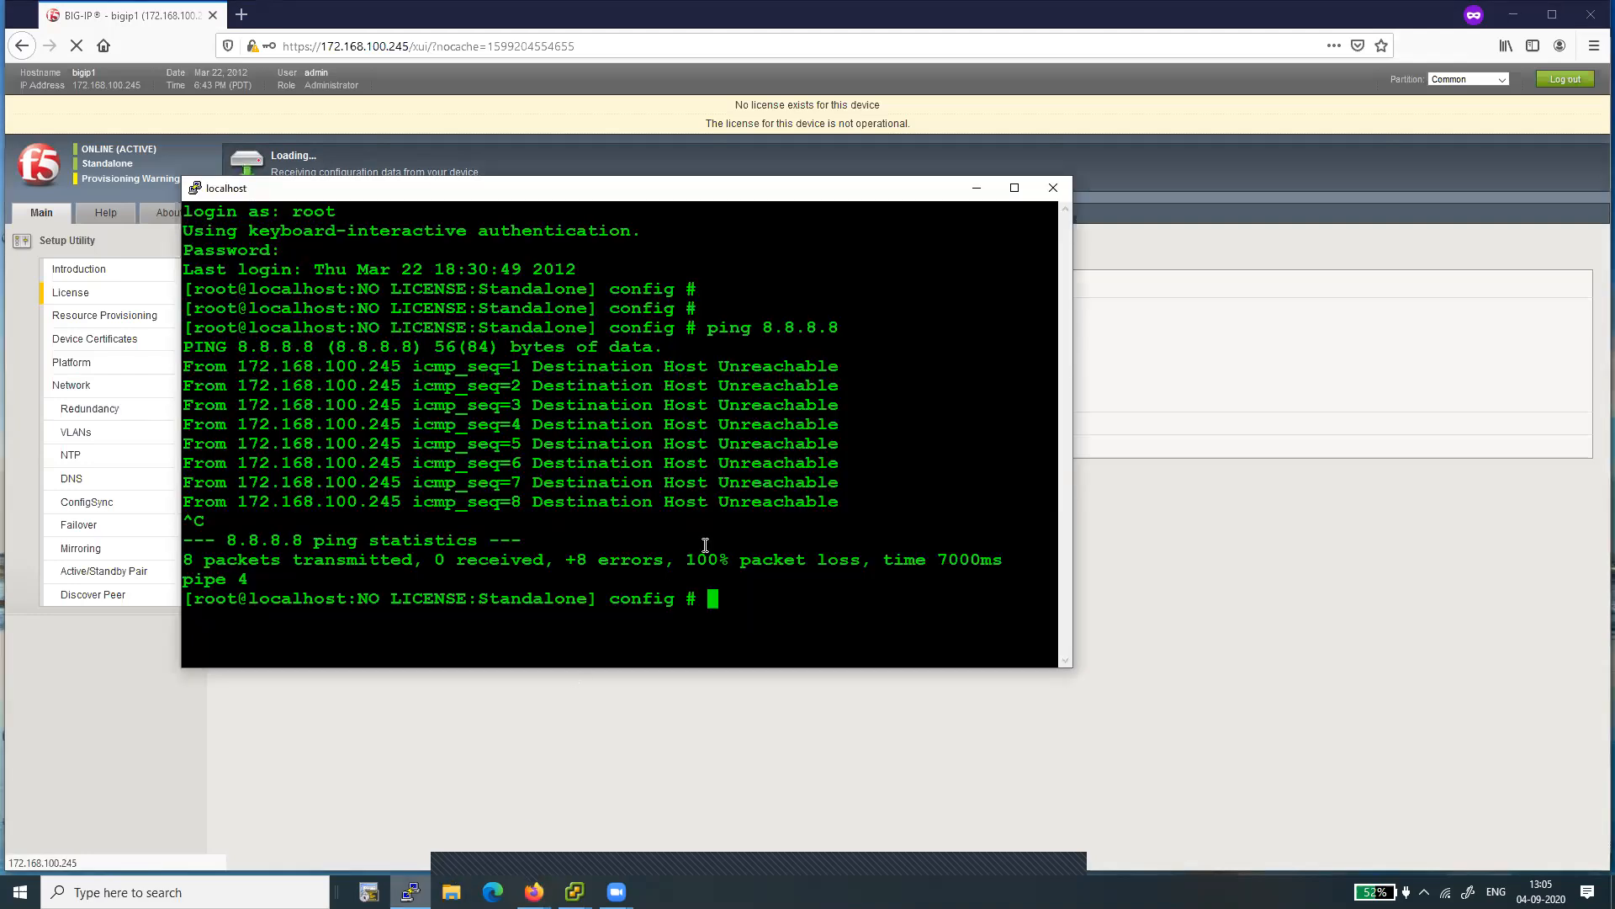
{"action": "key", "text": "Return"}
{"action": "key", "text": "Return"}
{"action": "key", "text": "Return"}
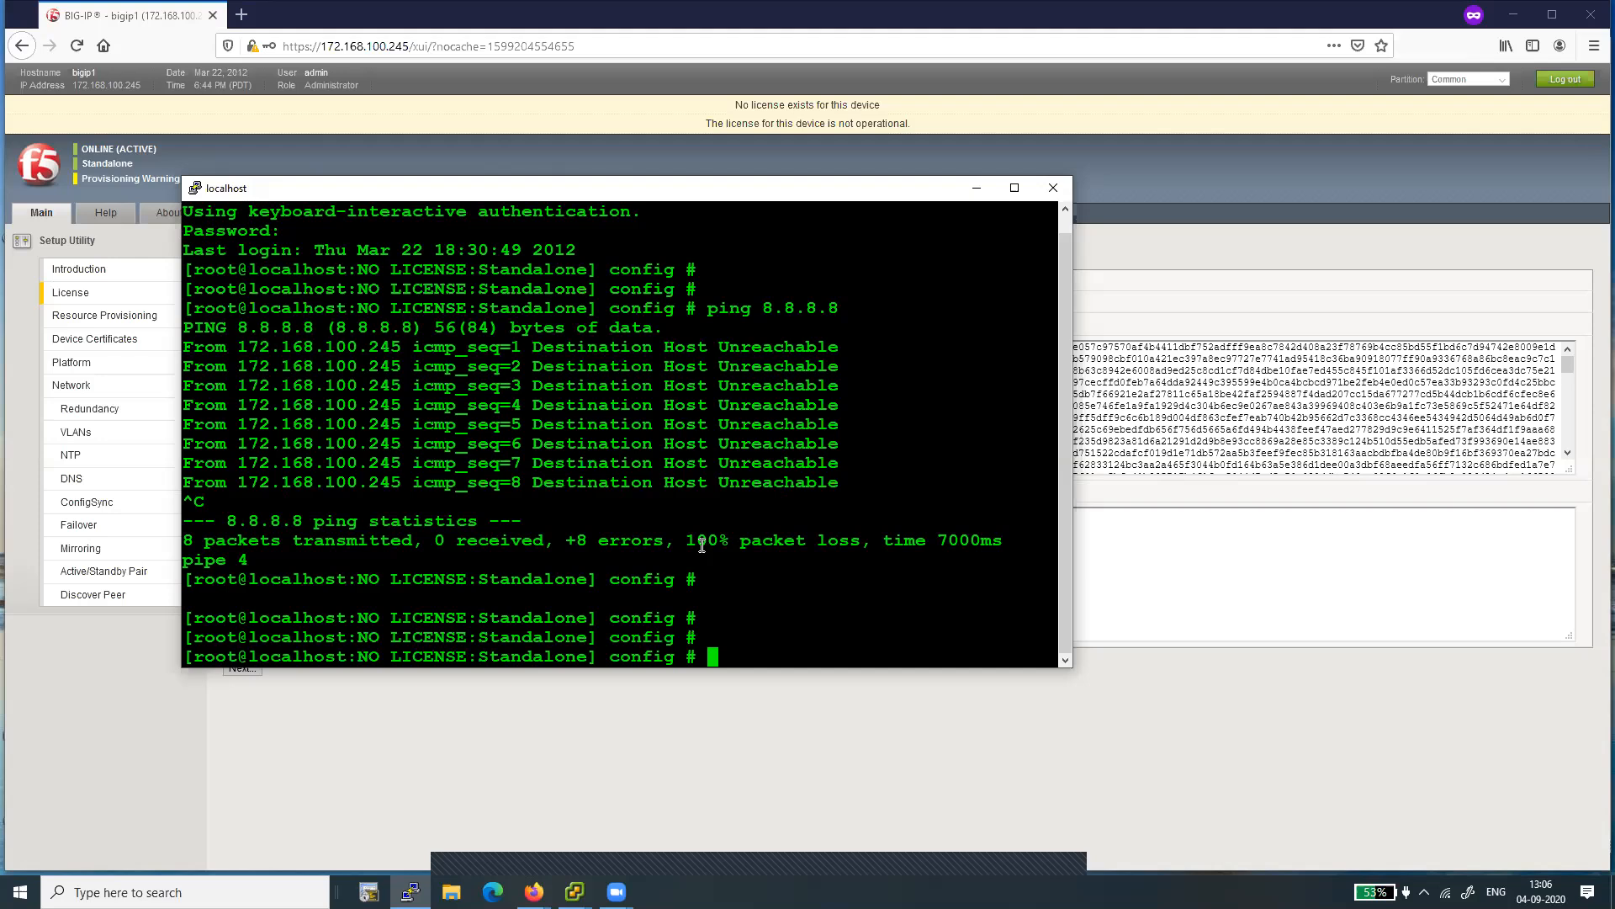
{"action": "type", "text": "show"}
{"action": "type", "text": "hwclcok"}
{"action": "key", "text": "Return"}
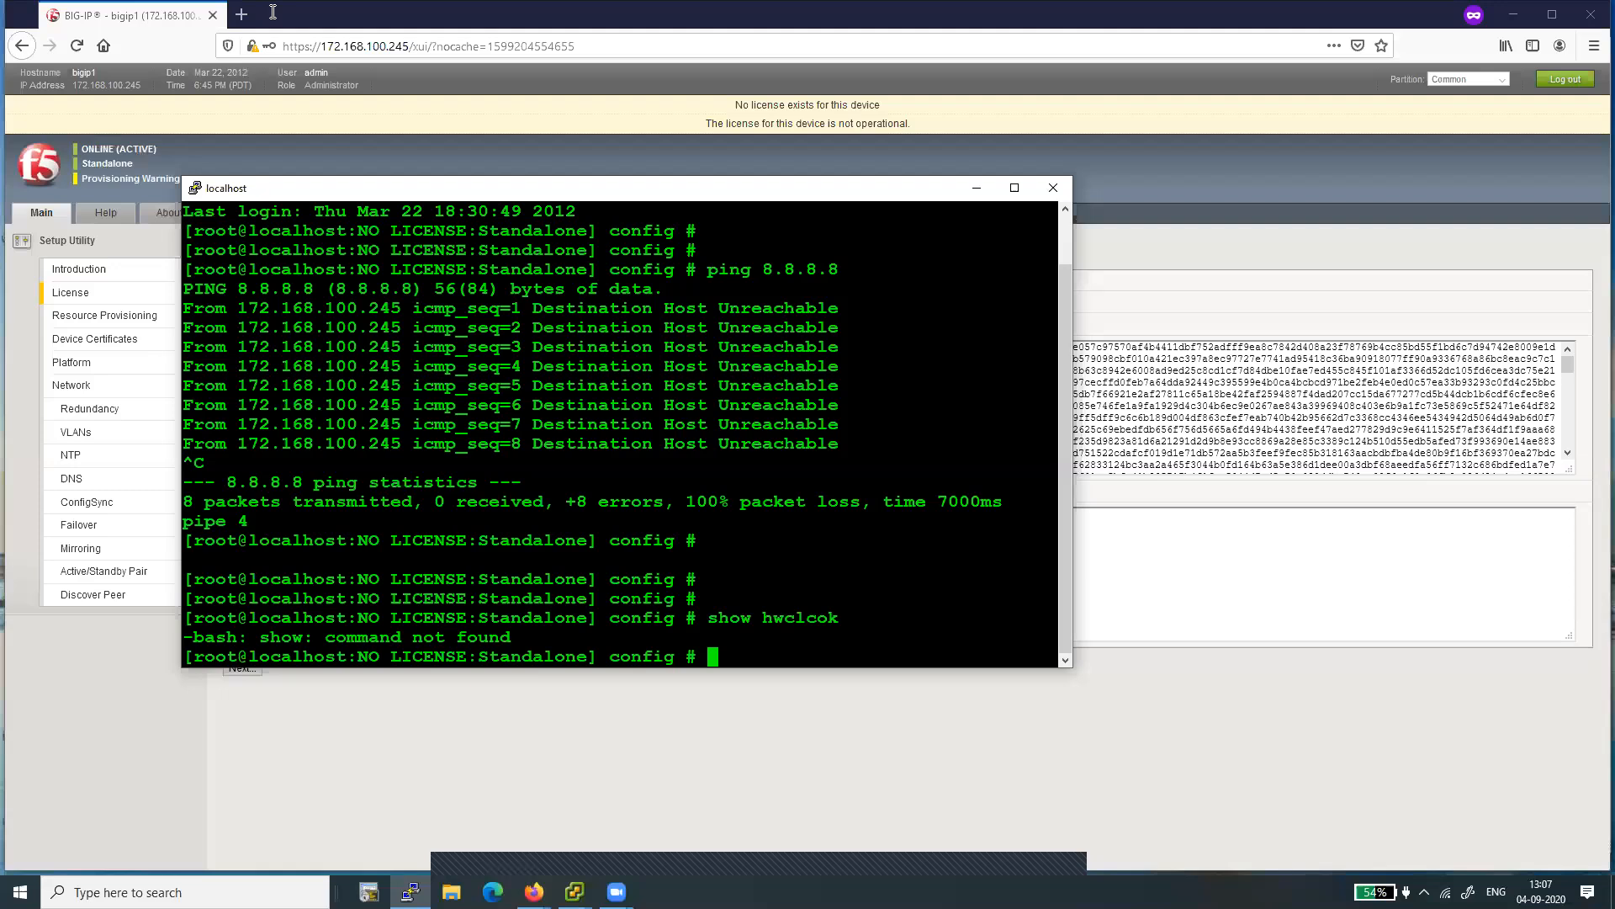
- Run "date ; hwclcok" to check the system date and try to read the hardware clock
{"action": "type", "text": "date ; hwclcok"}
{"action": "key", "text": "Return"}
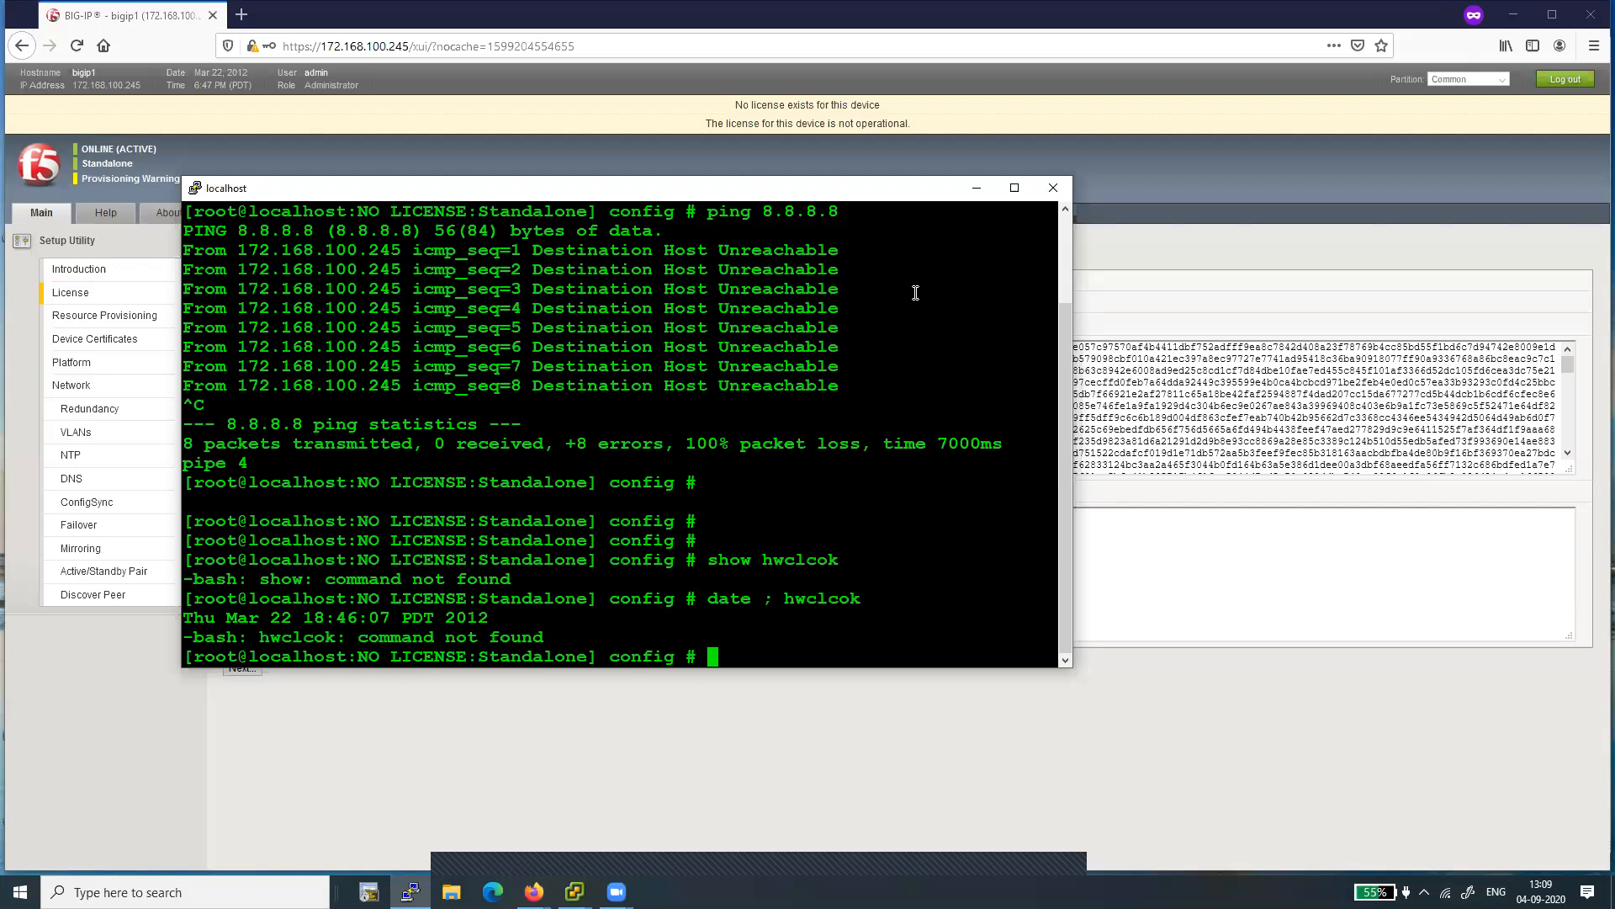
- Try to run the date command with the format placeholder "mmddhhmmyyyy.ss"
{"action": "type", "text": "date"}
{"action": "type", "text": "mmddhhmmyyyy.ss"}
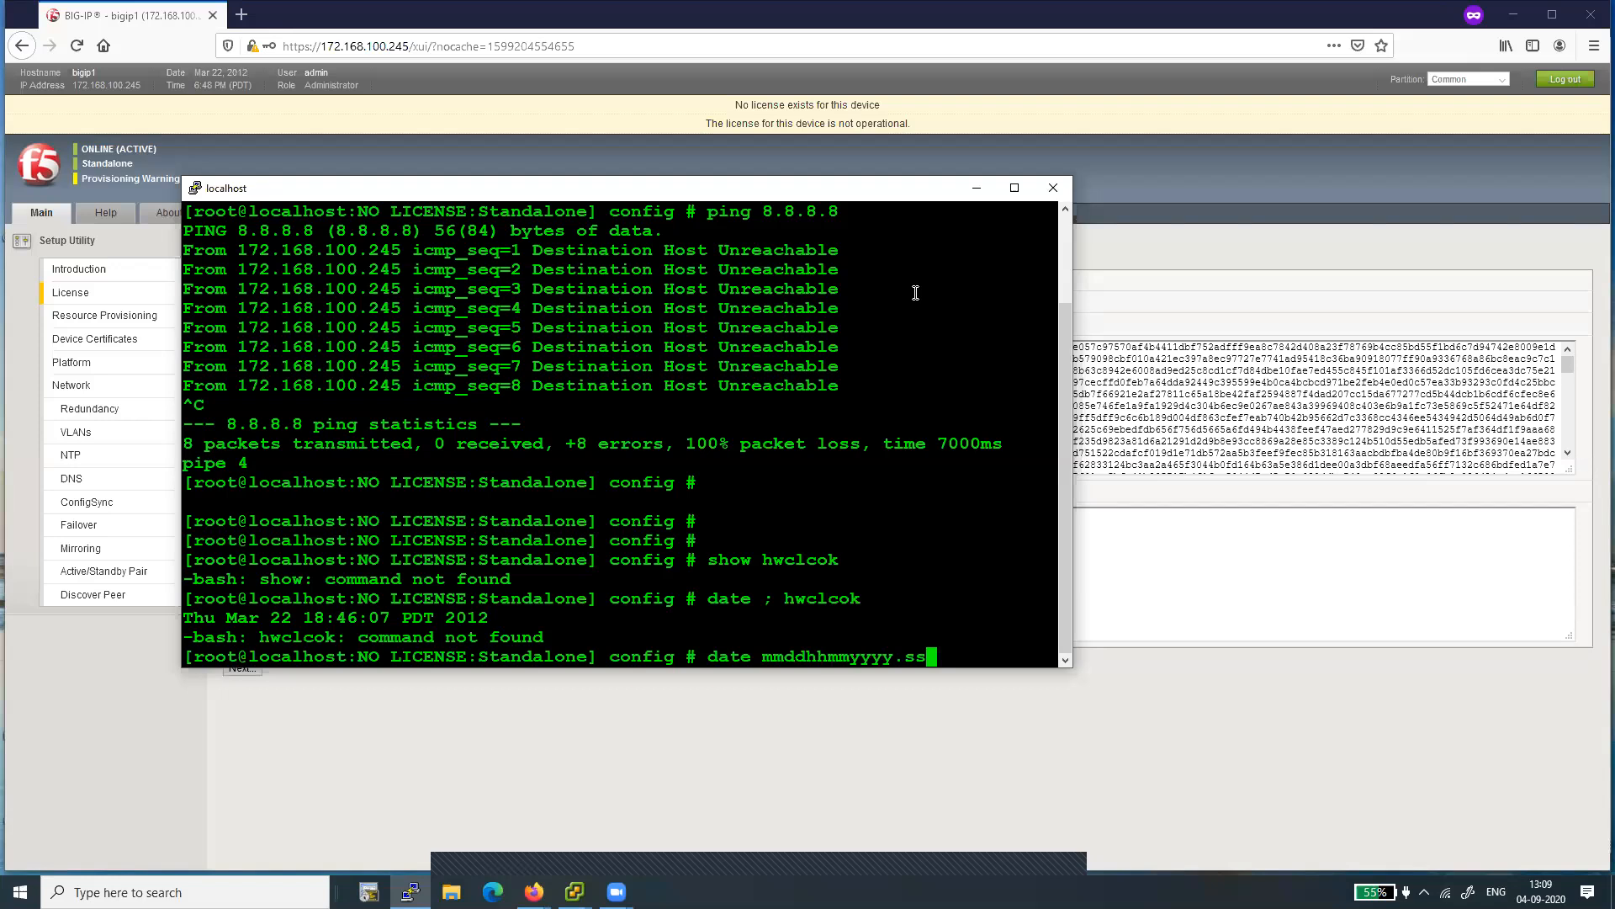
{"action": "key", "text": "Return"}
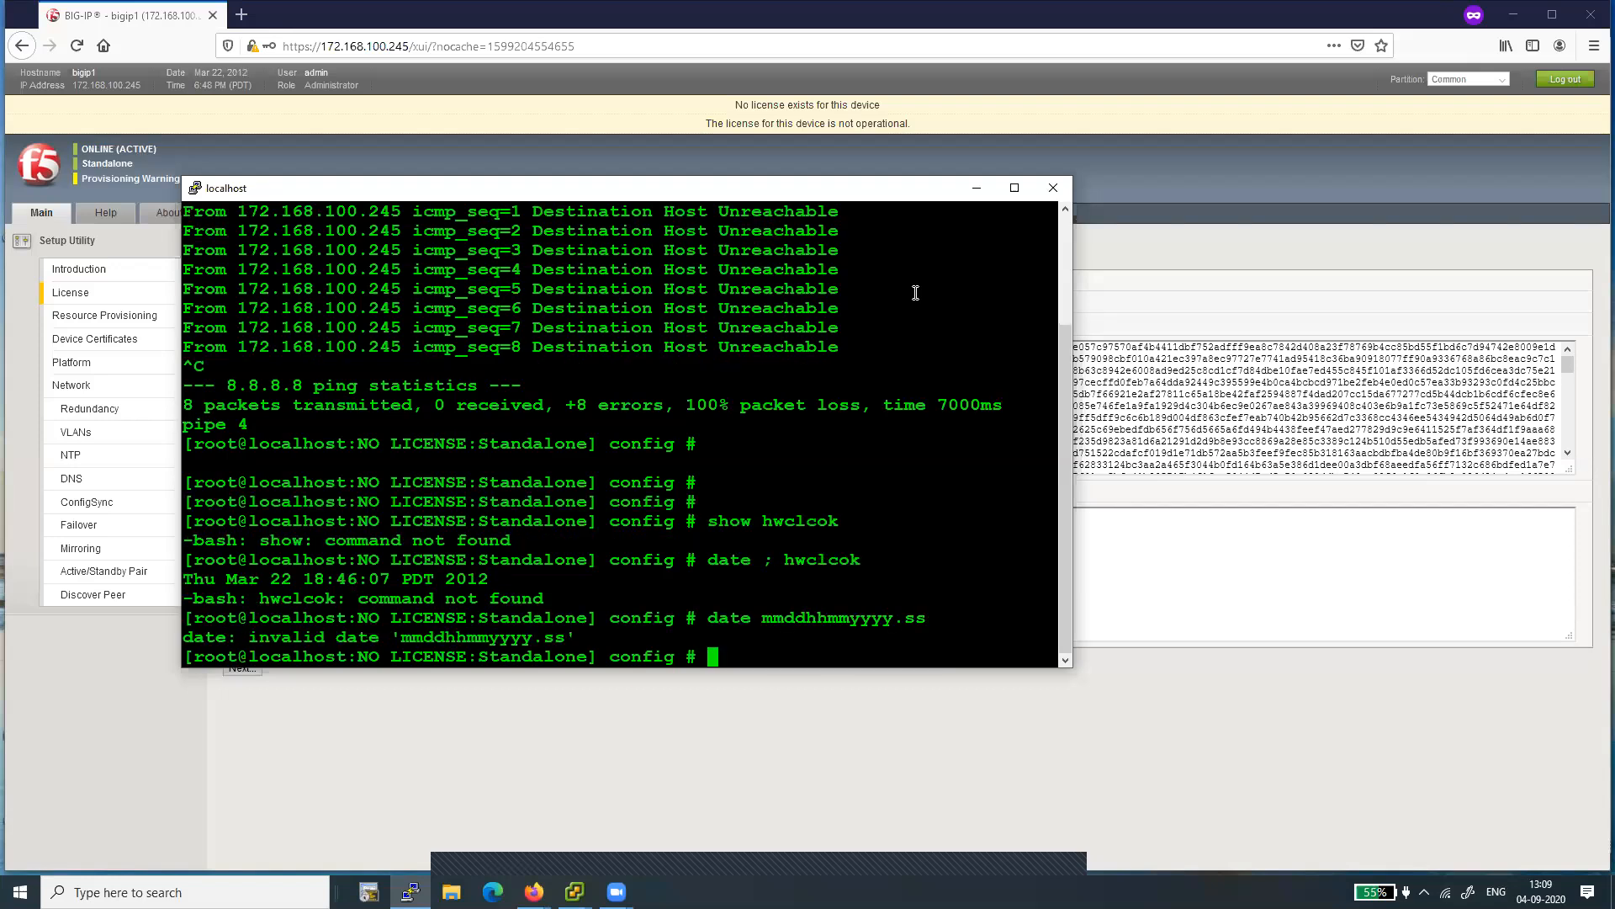
- Try to set the system date and time with "date 080413102020.ss"
{"action": "type", "text": "date"}
{"action": "type", "text": "080413"}
{"action": "key", "text": "alt+Tab"}
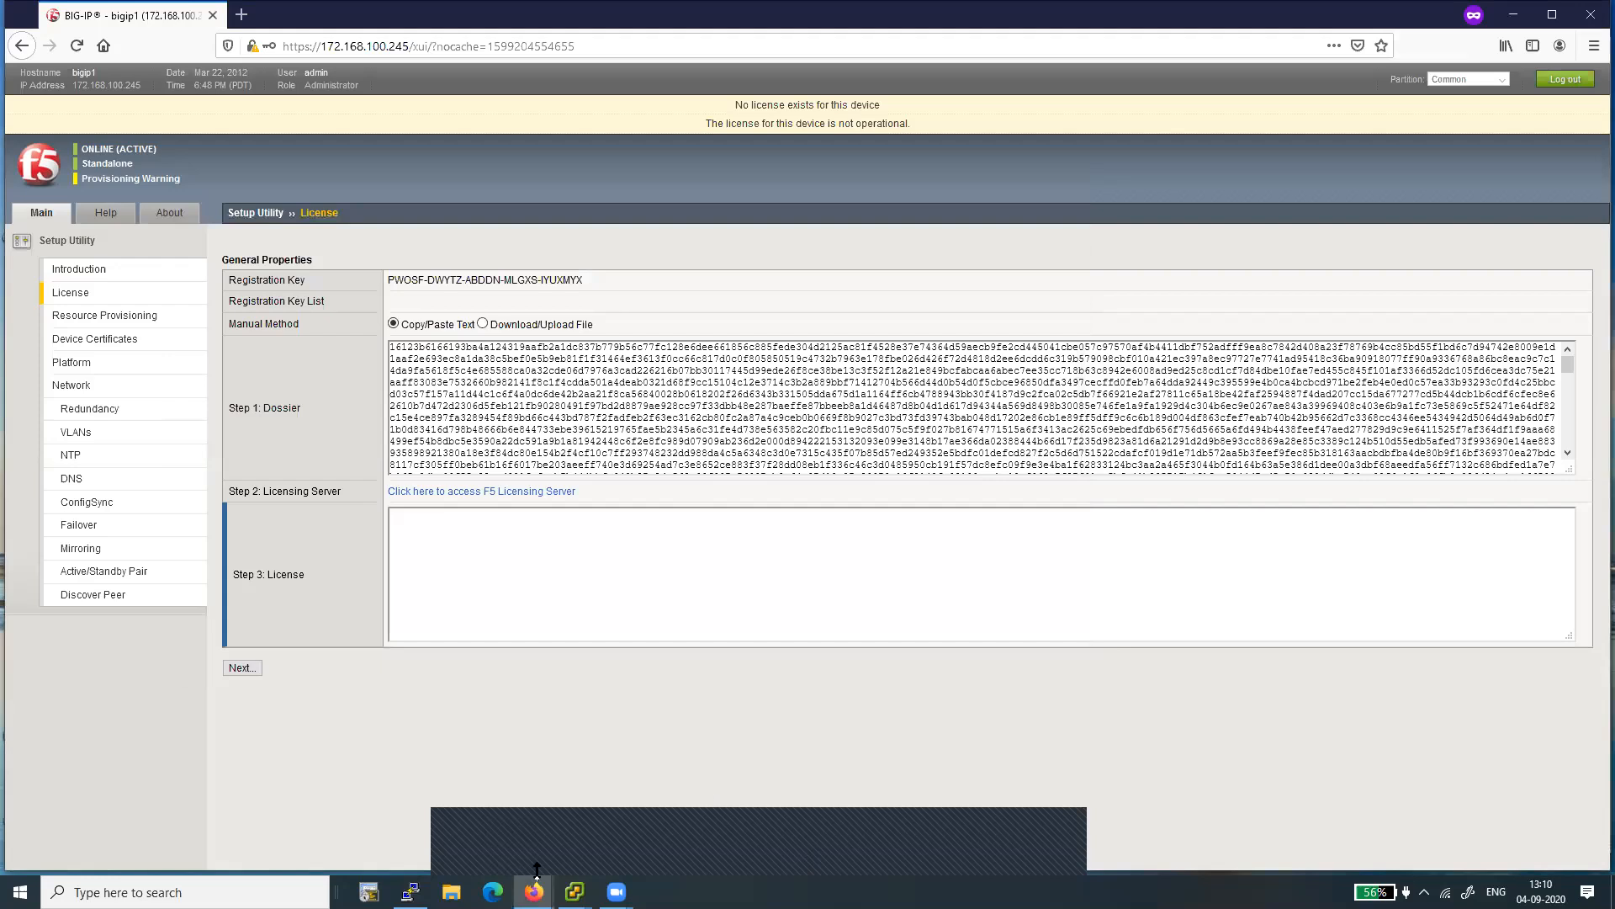
{"action": "key", "text": "alt+Tab"}
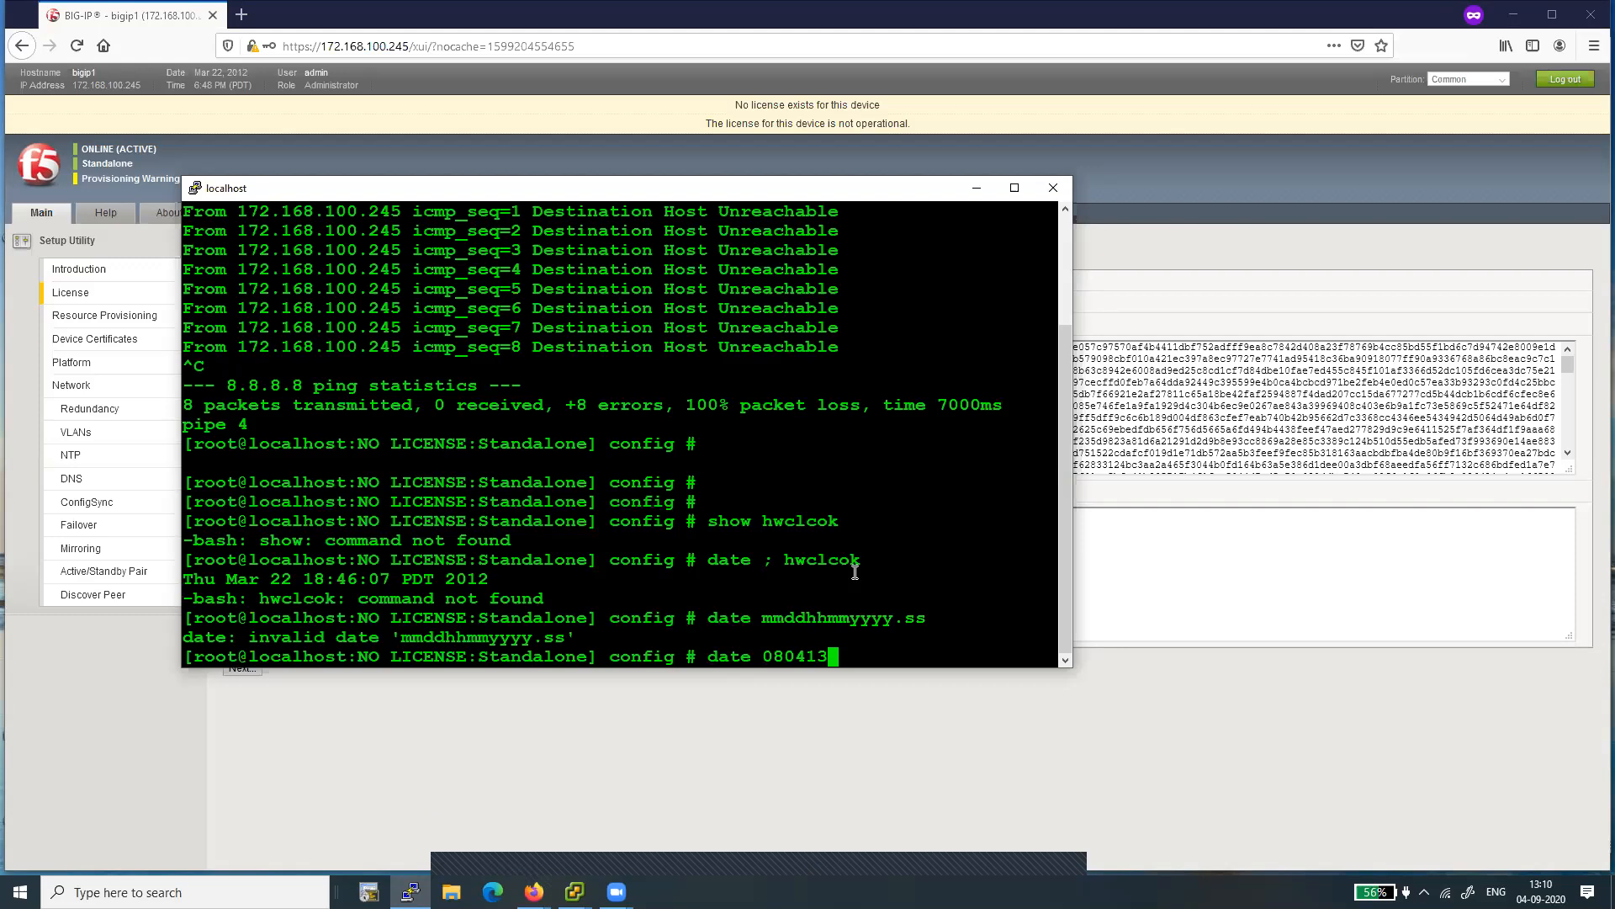
{"action": "type", "text": "102020.ss"}
{"action": "key", "text": "Return"}
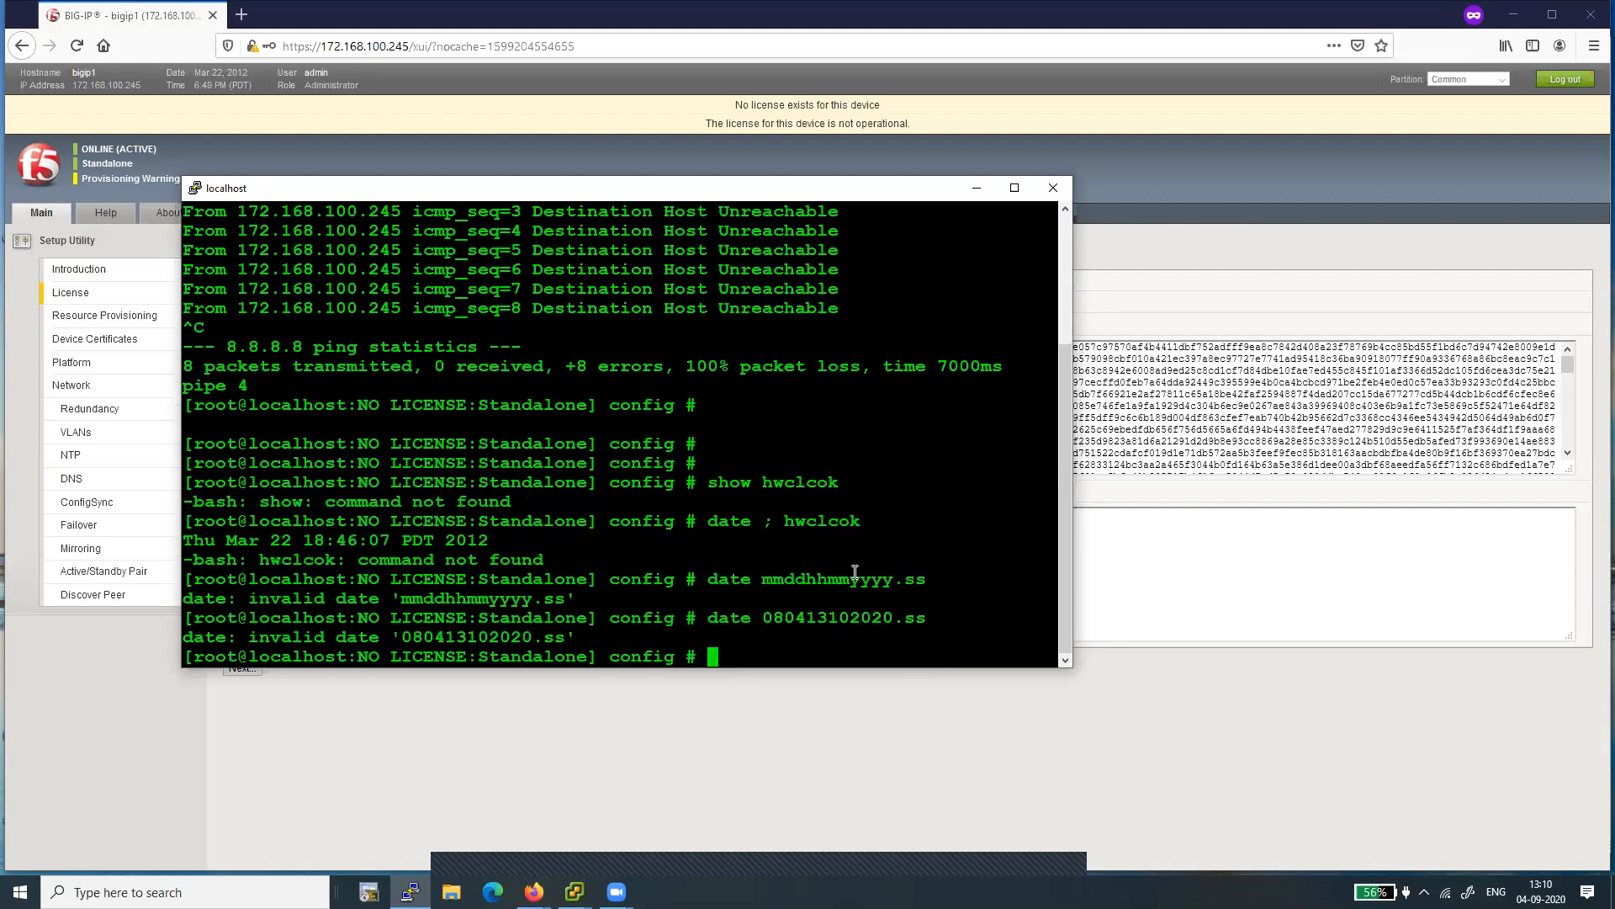
- Enter the BIG-IP traffic management shell from the root prompt with "tmsh"
{"action": "key", "text": "super"}
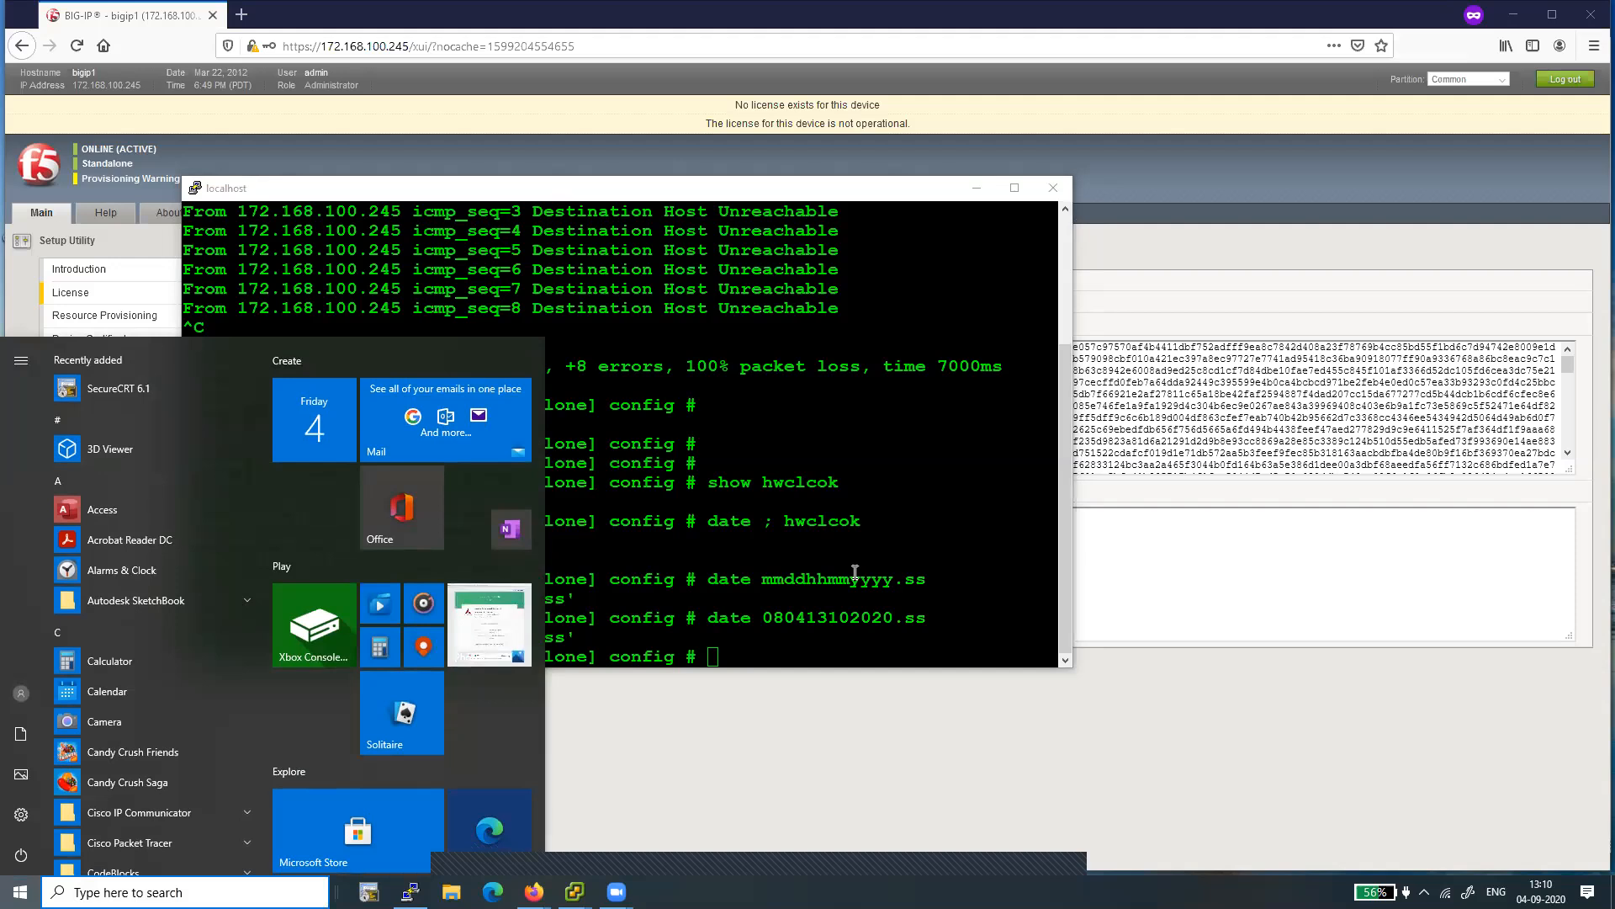
{"action": "left_click", "coordinate": [837, 560]}
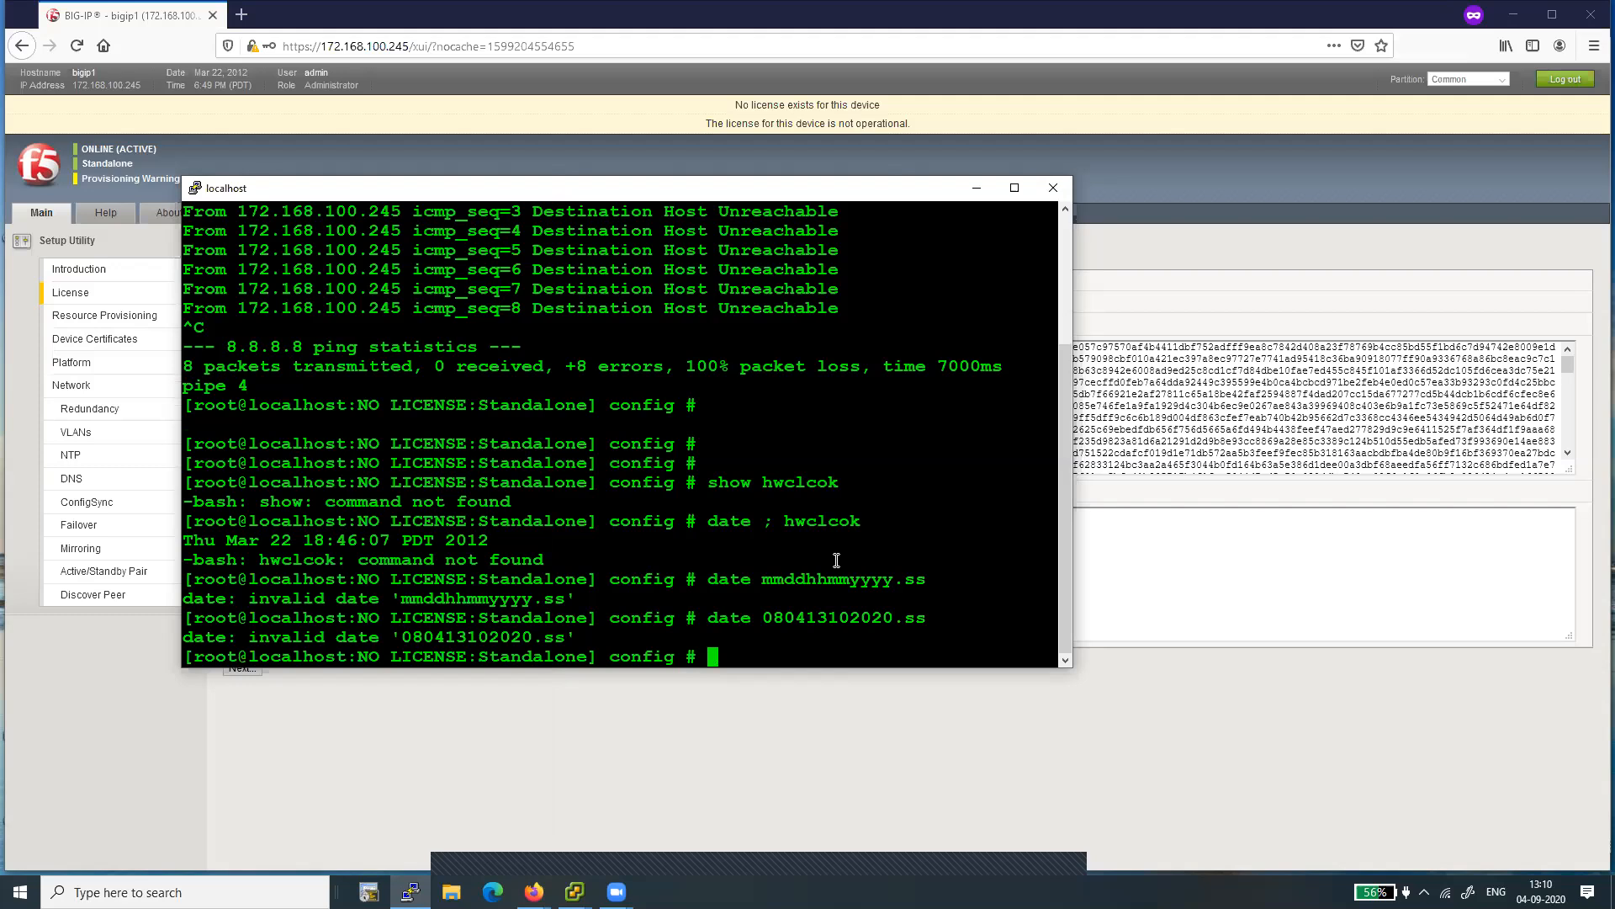
{"action": "type", "text": "tmsh"}
{"action": "key", "text": "Return"}
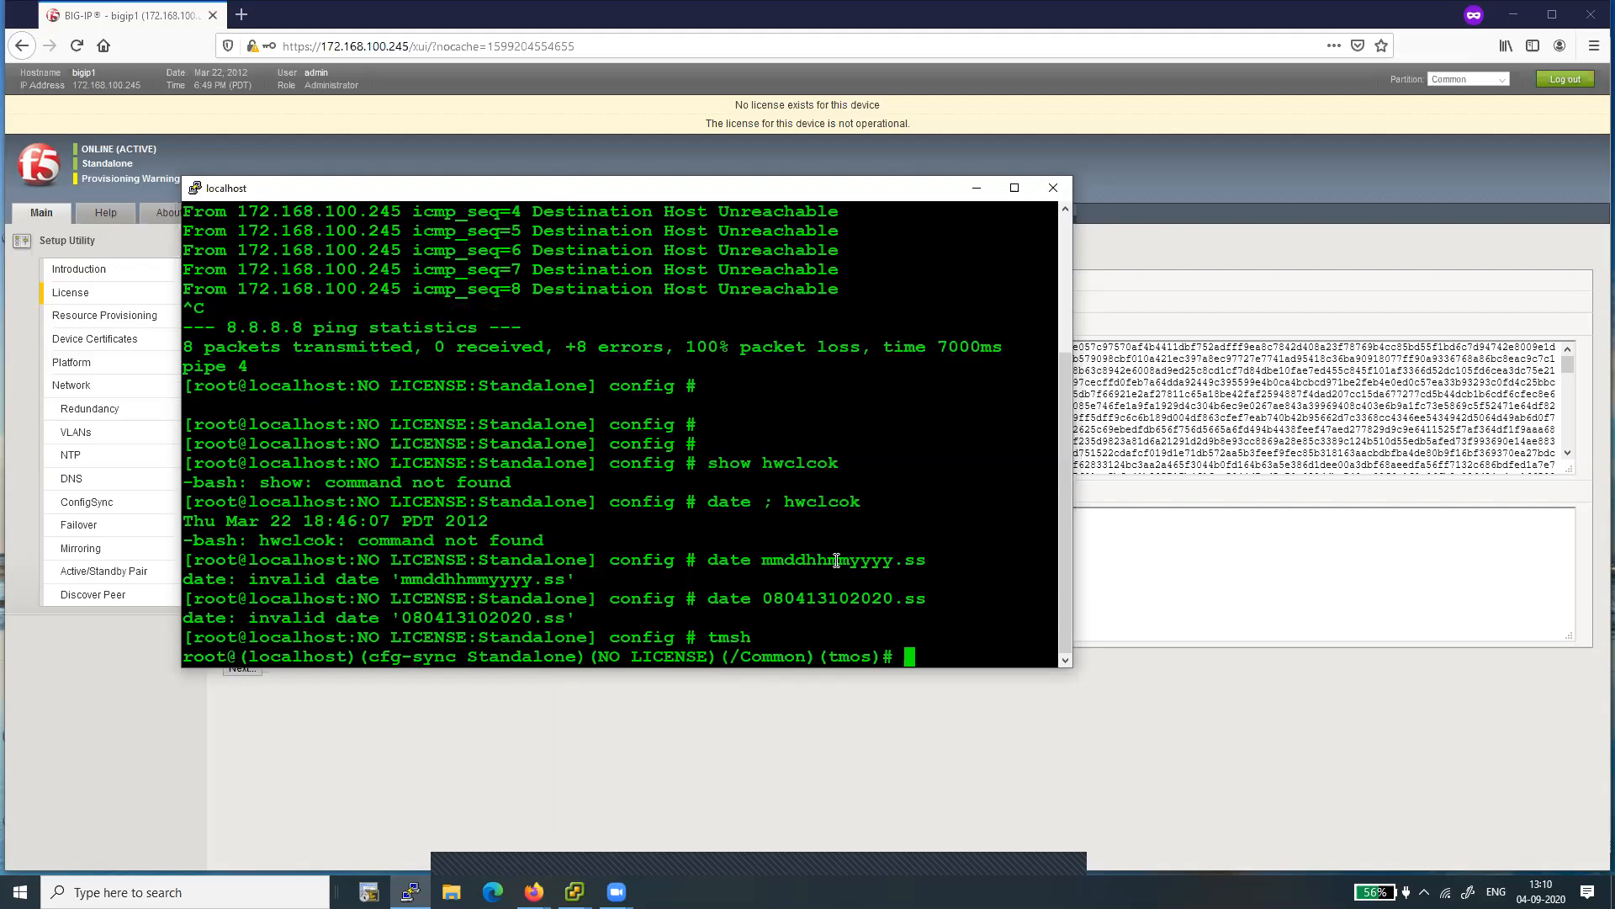
{"action": "right_click", "coordinate": [837, 560]}
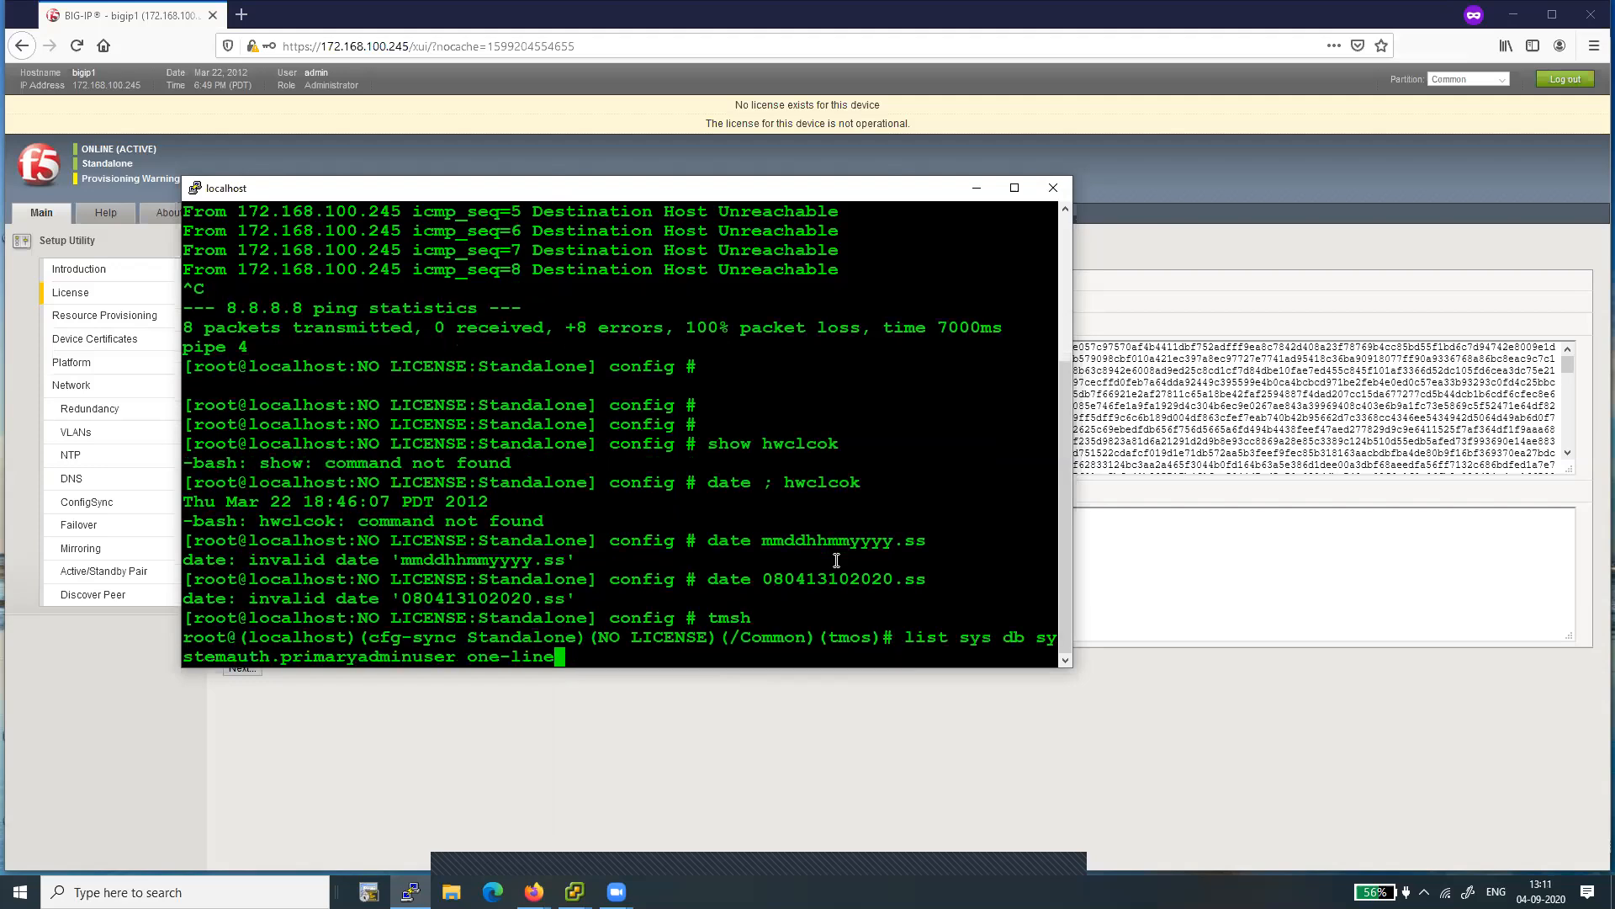
{"action": "key", "text": "ctrl+u"}
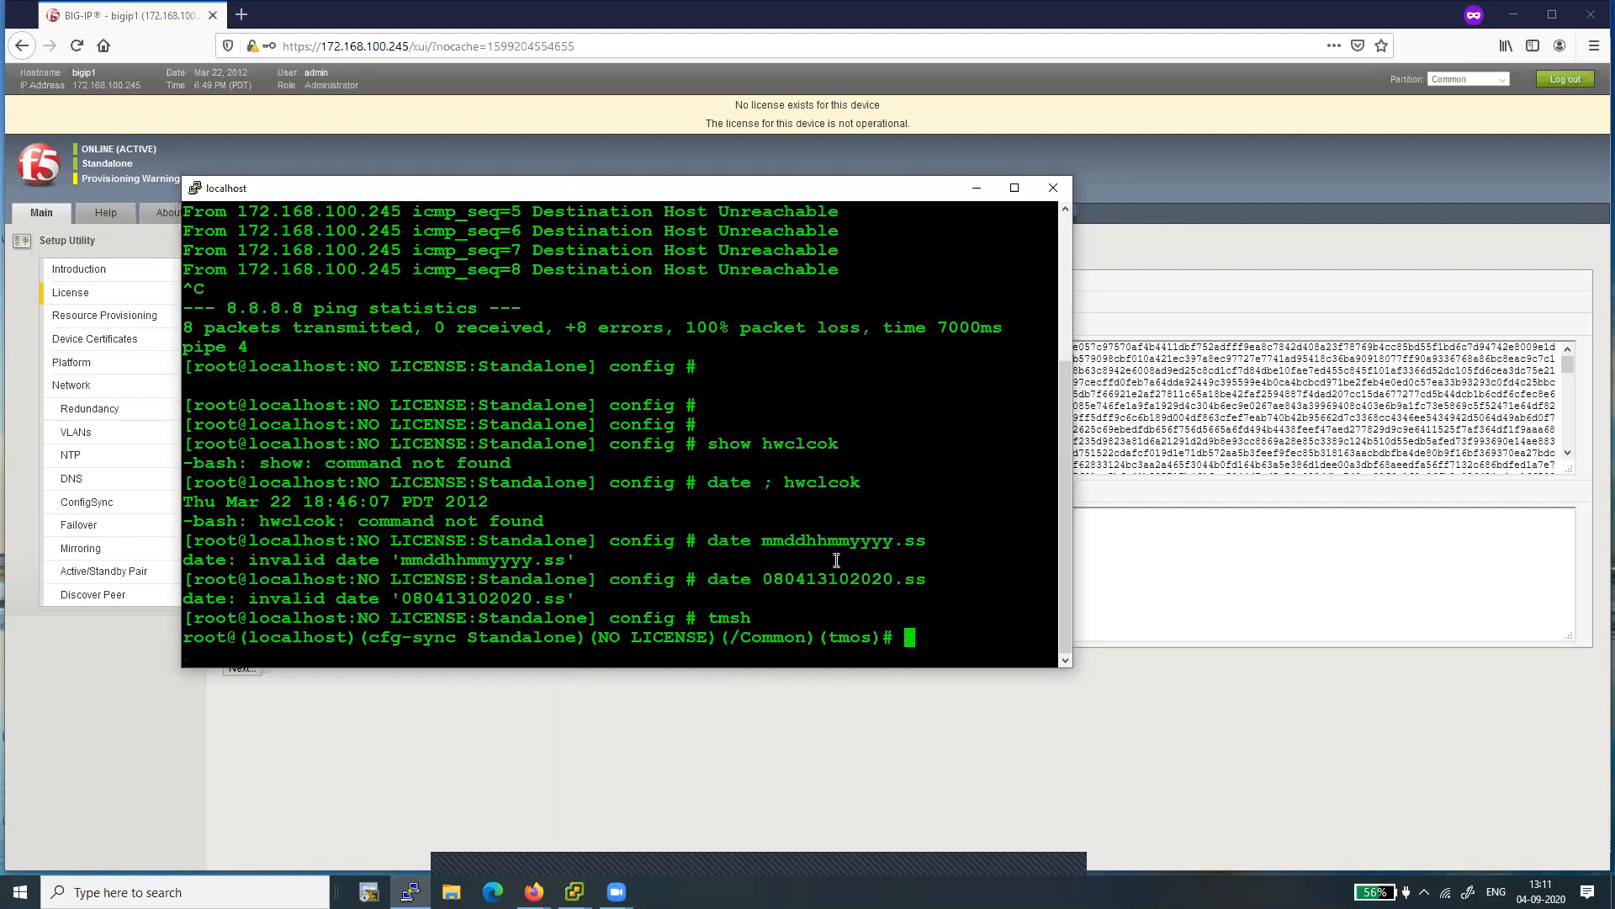
{"action": "type", "text": "date 09041311"}
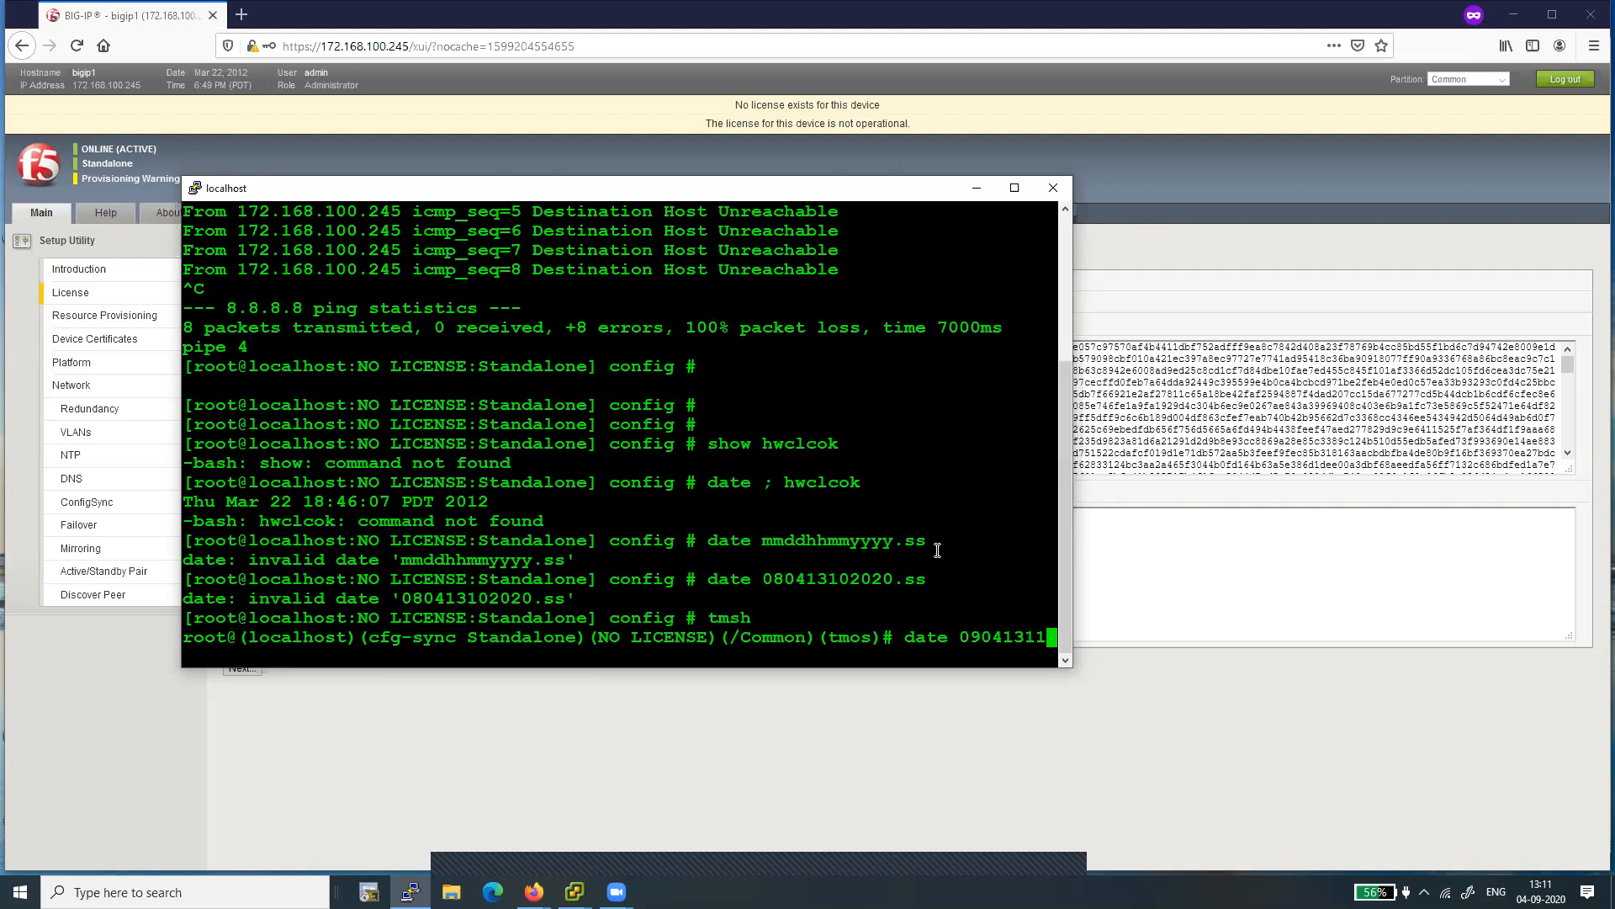
{"action": "type", "text": "2020"}
{"action": "key", "text": "Return"}
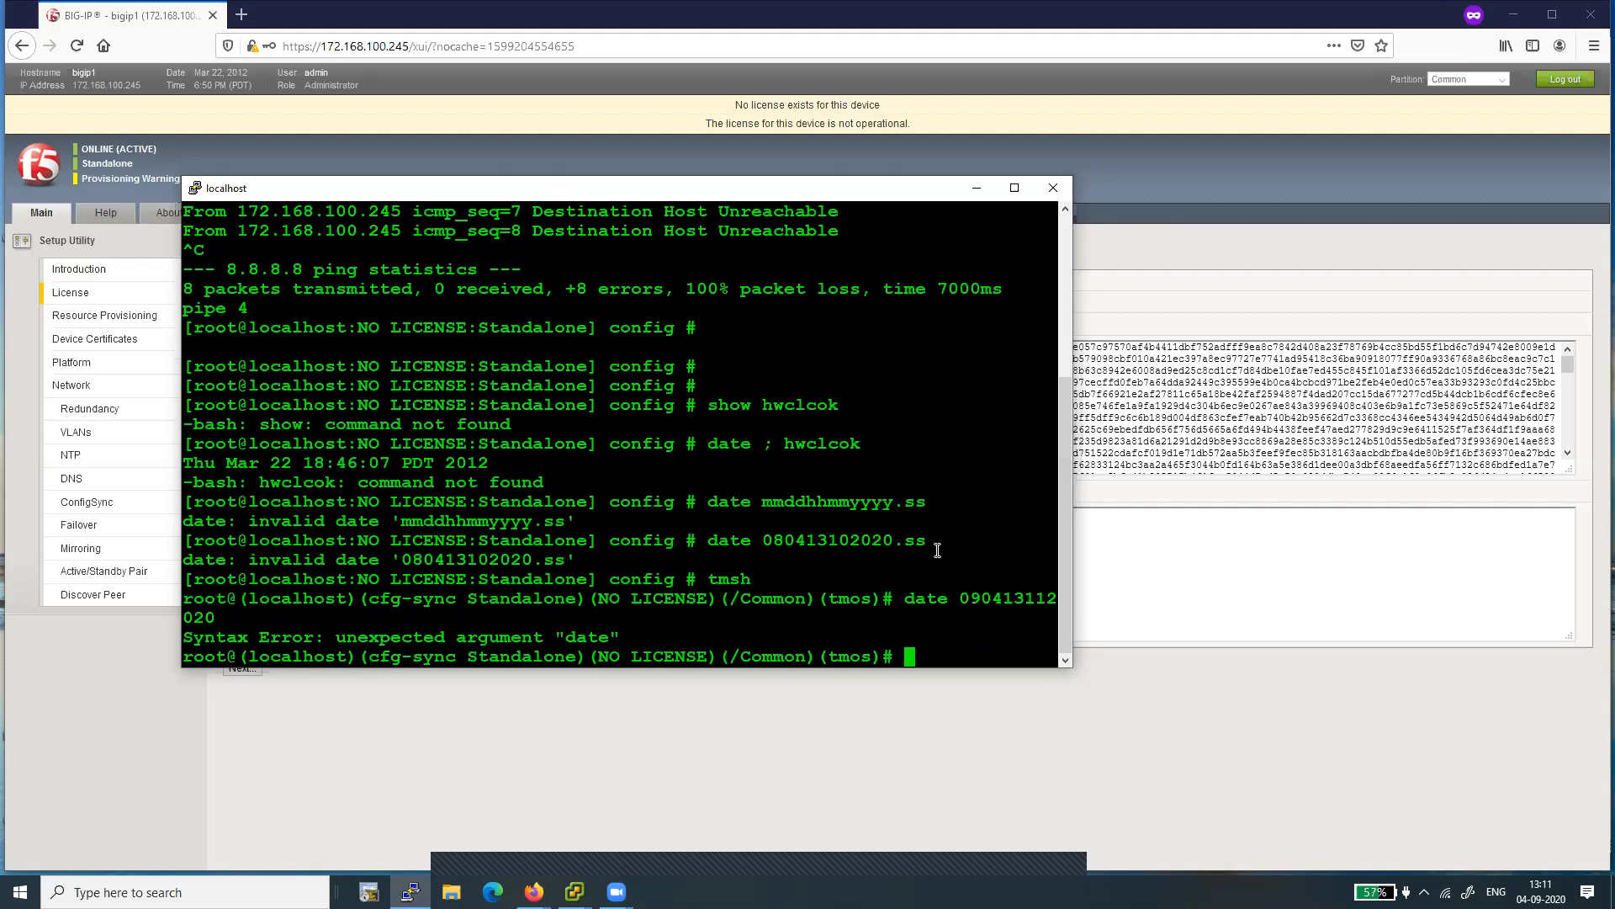
- Try the tmsh date command with a seconds suffix, as "date 090413112020.ss"
{"action": "key", "text": "Up"}
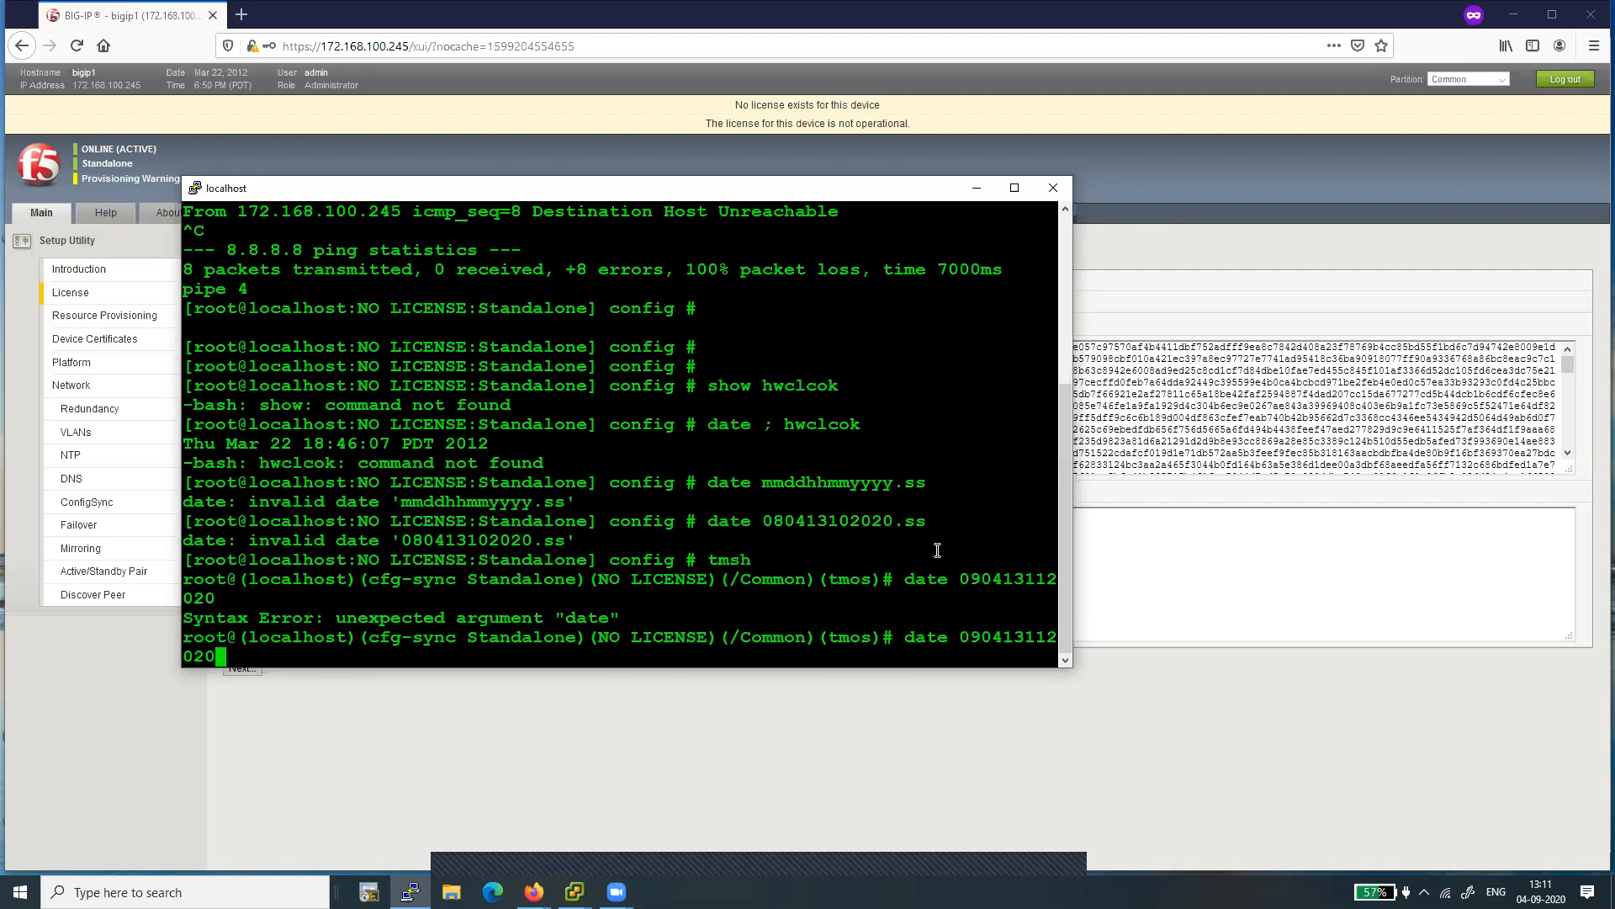
{"action": "type", "text": ".ss"}
{"action": "key", "text": "Return"}
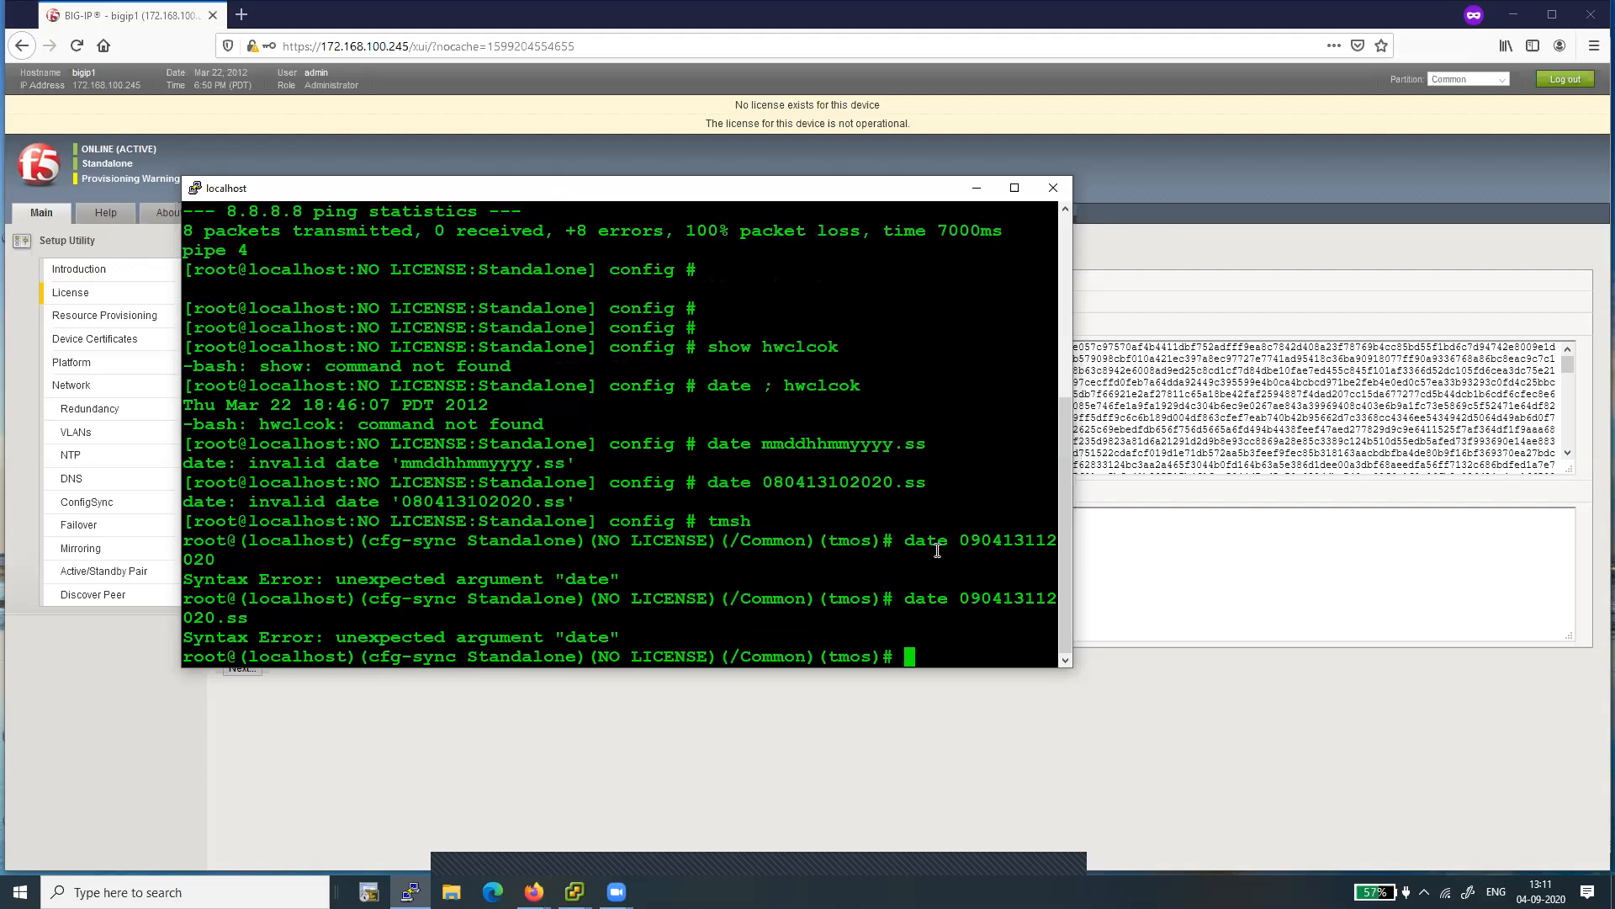
- Leave the traffic management shell with "quit" after trying "exit", returning to the root bash prompt
{"action": "key", "text": "super"}
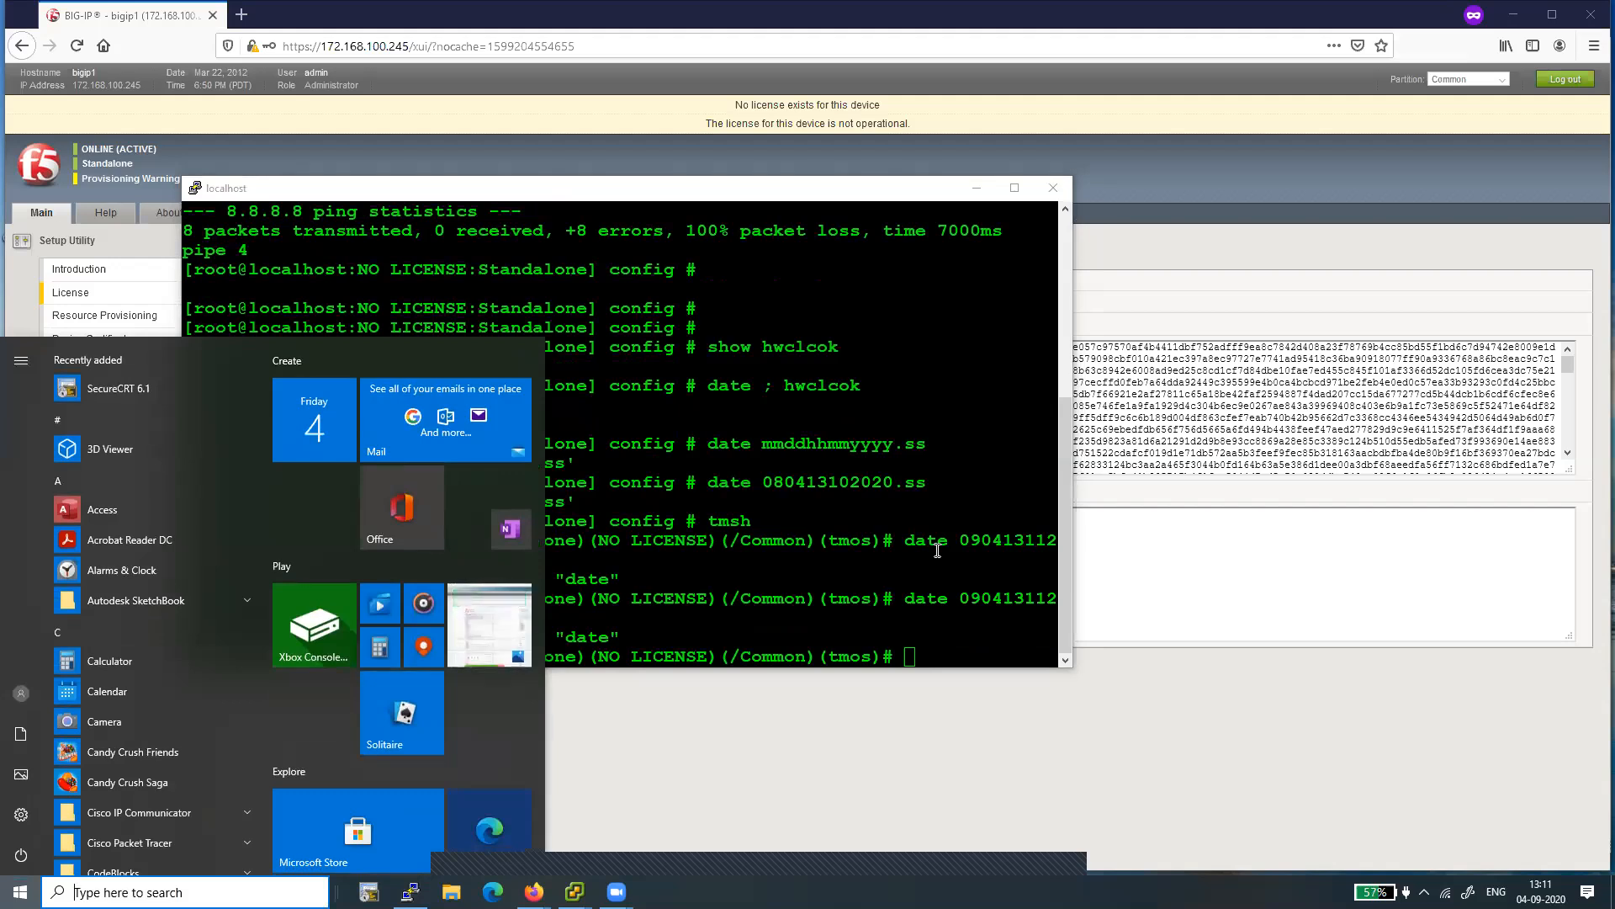
{"action": "left_click", "coordinate": [867, 489]}
{"action": "type", "text": "exit"}
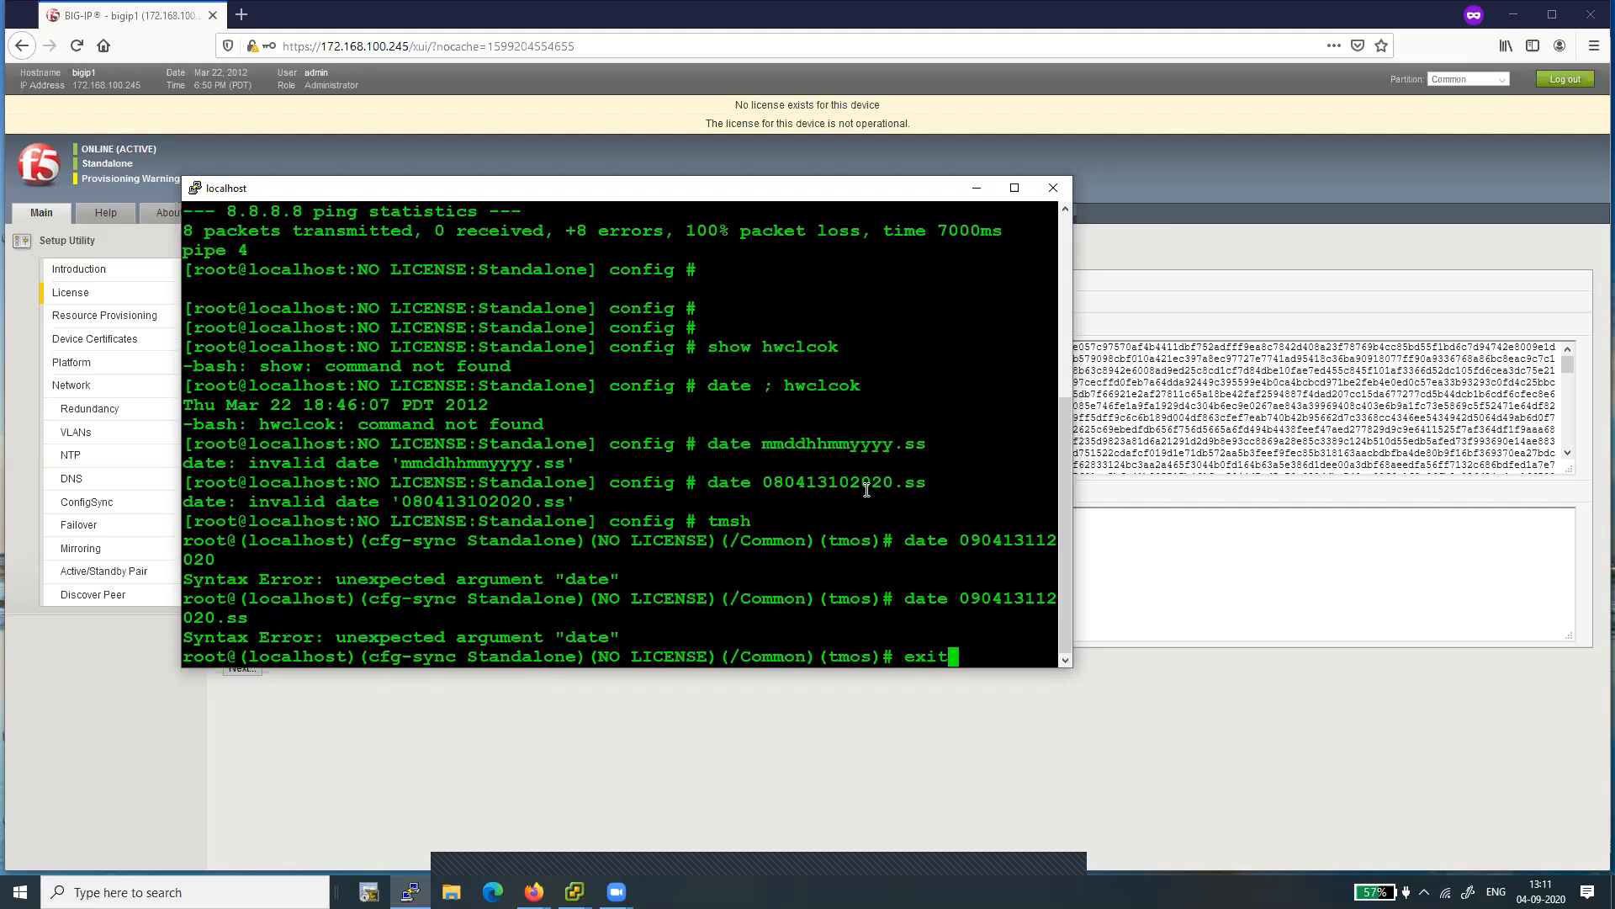
{"action": "key", "text": "Return"}
{"action": "type", "text": "quit"}
{"action": "key", "text": "Return"}
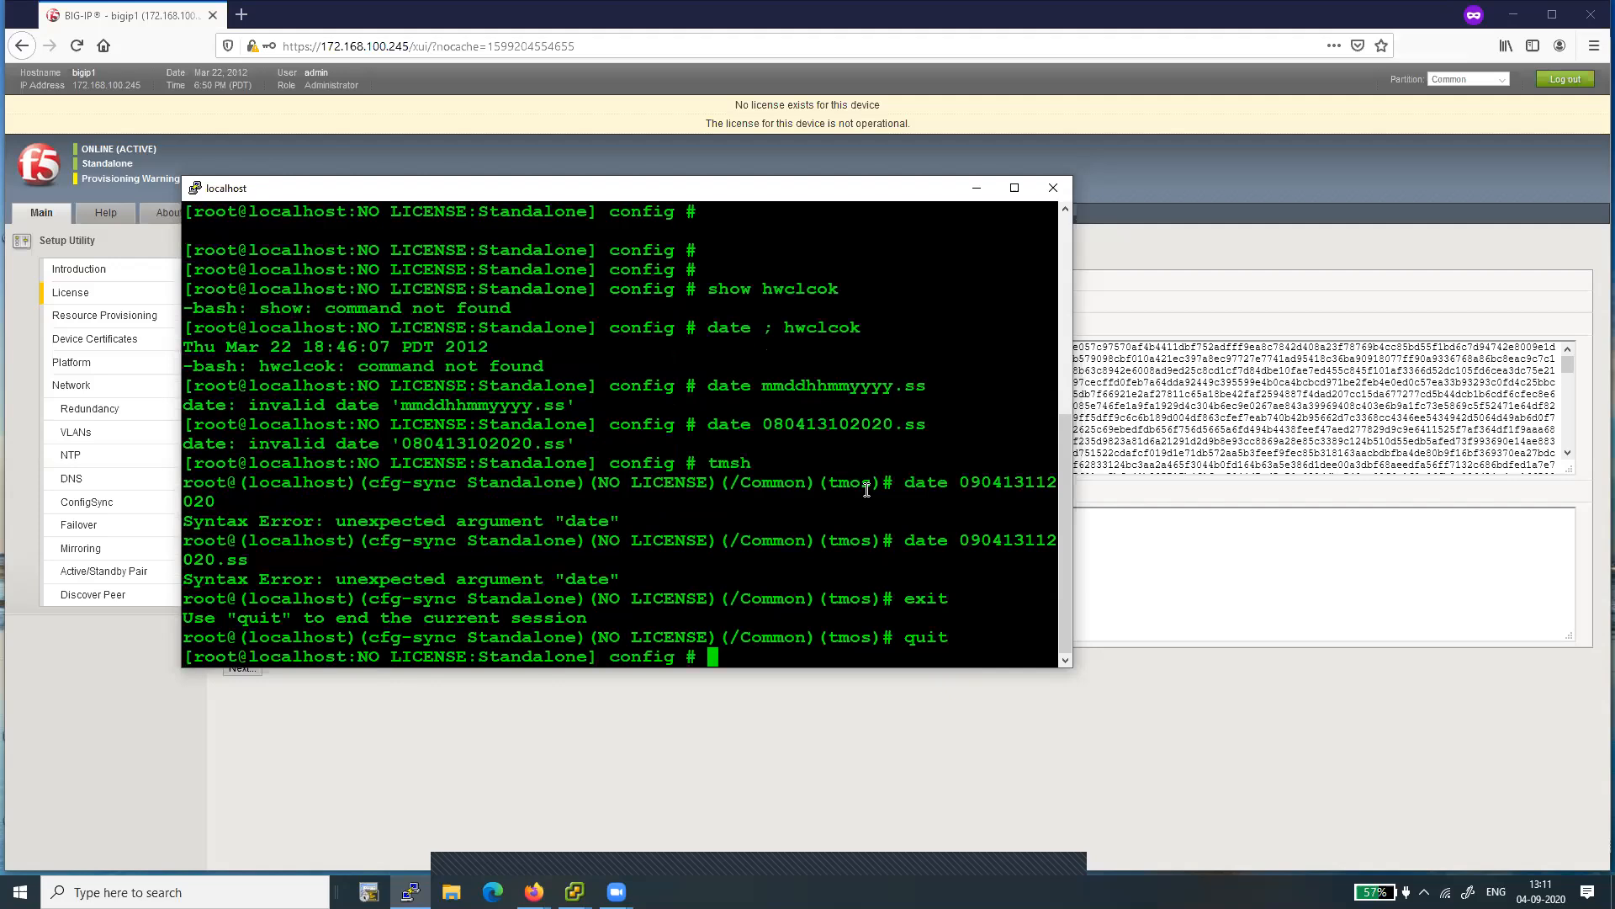
- Set the system date and time from the bash prompt with "date 090413102020.00"
{"action": "key", "text": "Return"}
{"action": "key", "text": "Return"}
{"action": "key", "text": "Return"}
{"action": "key", "text": "Return"}
{"action": "key", "text": "Up"}
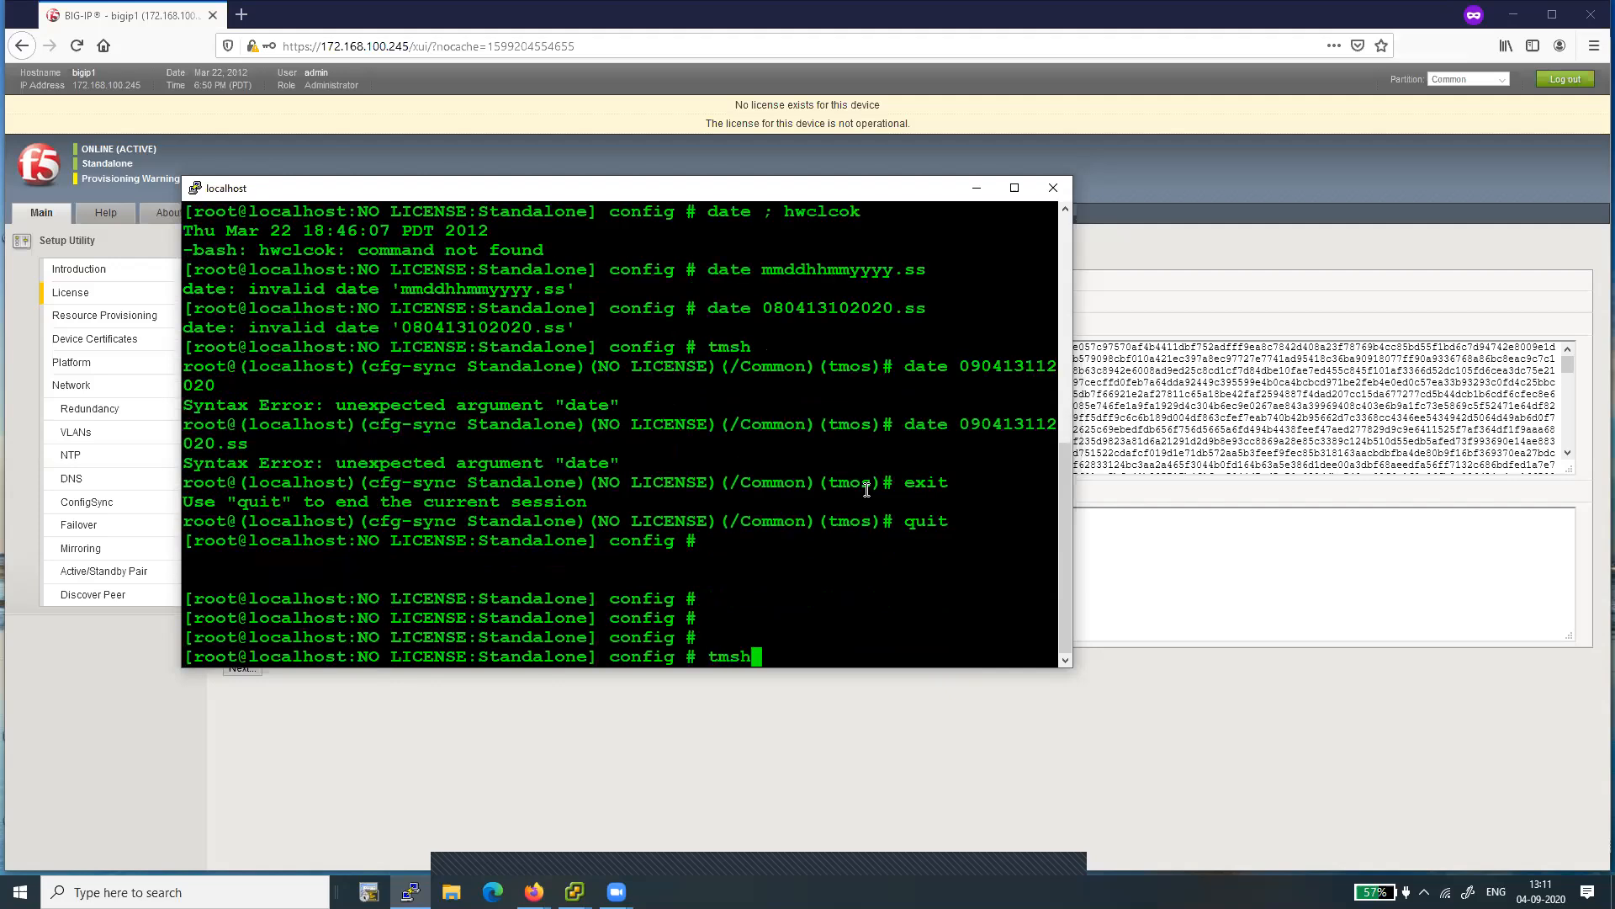
{"action": "key", "text": "Up"}
{"action": "key", "text": "BackSpace"}
{"action": "key", "text": "BackSpace"}
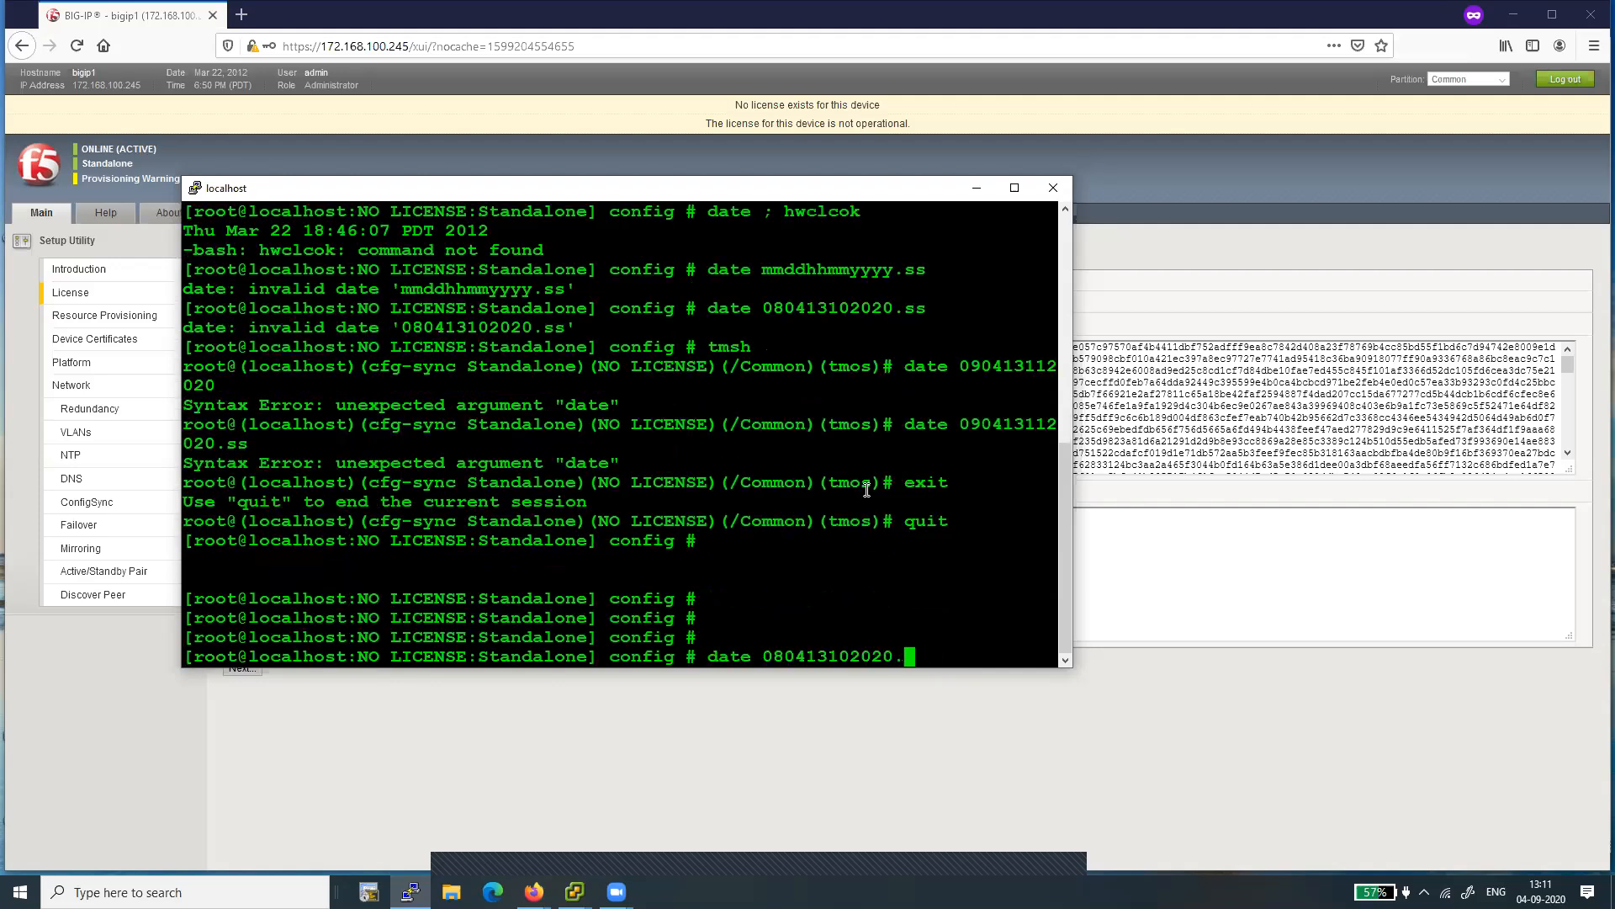
{"action": "type", "text": "00"}
{"action": "key", "text": "Left"}
{"action": "key", "text": "Left"}
{"action": "key", "text": "Left"}
{"action": "key", "text": "Left"}
{"action": "key", "text": "Left"}
{"action": "key", "text": "Left"}
{"action": "key", "text": "Left"}
{"action": "key", "text": "Left"}
{"action": "key", "text": "Left"}
{"action": "key", "text": "Left"}
{"action": "key", "text": "Left"}
{"action": "key", "text": "Left"}
{"action": "key", "text": "Left"}
{"action": "key", "text": "Left"}
{"action": "key", "text": "Delete"}
{"action": "type", "text": "9"}
{"action": "key", "text": "Return"}
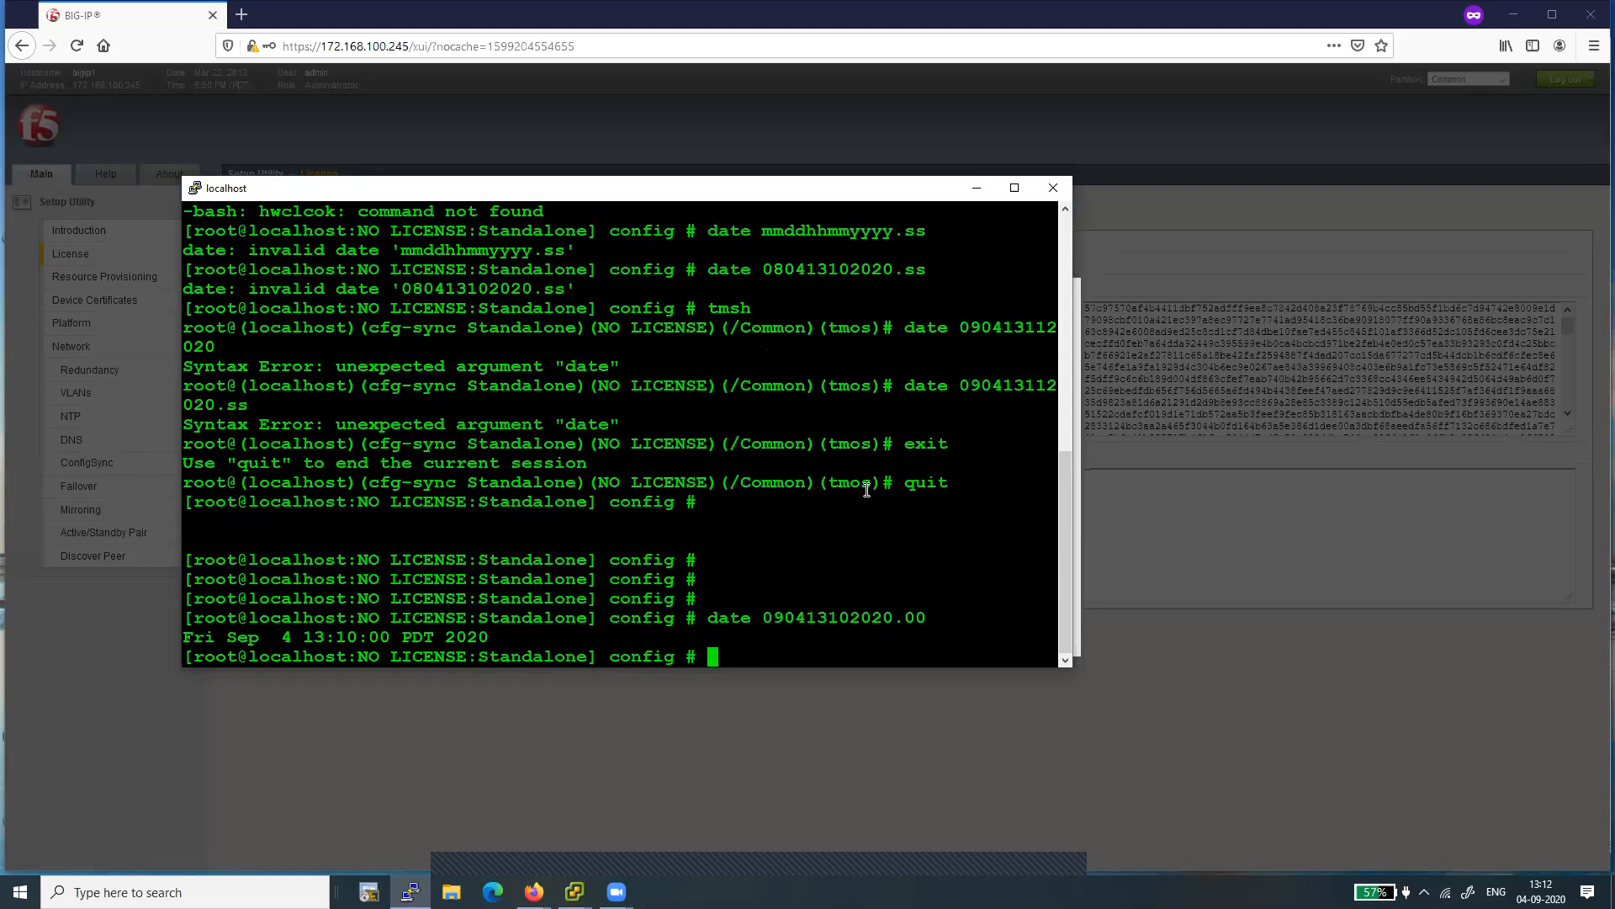
{"action": "key", "text": "Return"}
{"action": "key", "text": "Return"}
{"action": "key", "text": "Return"}
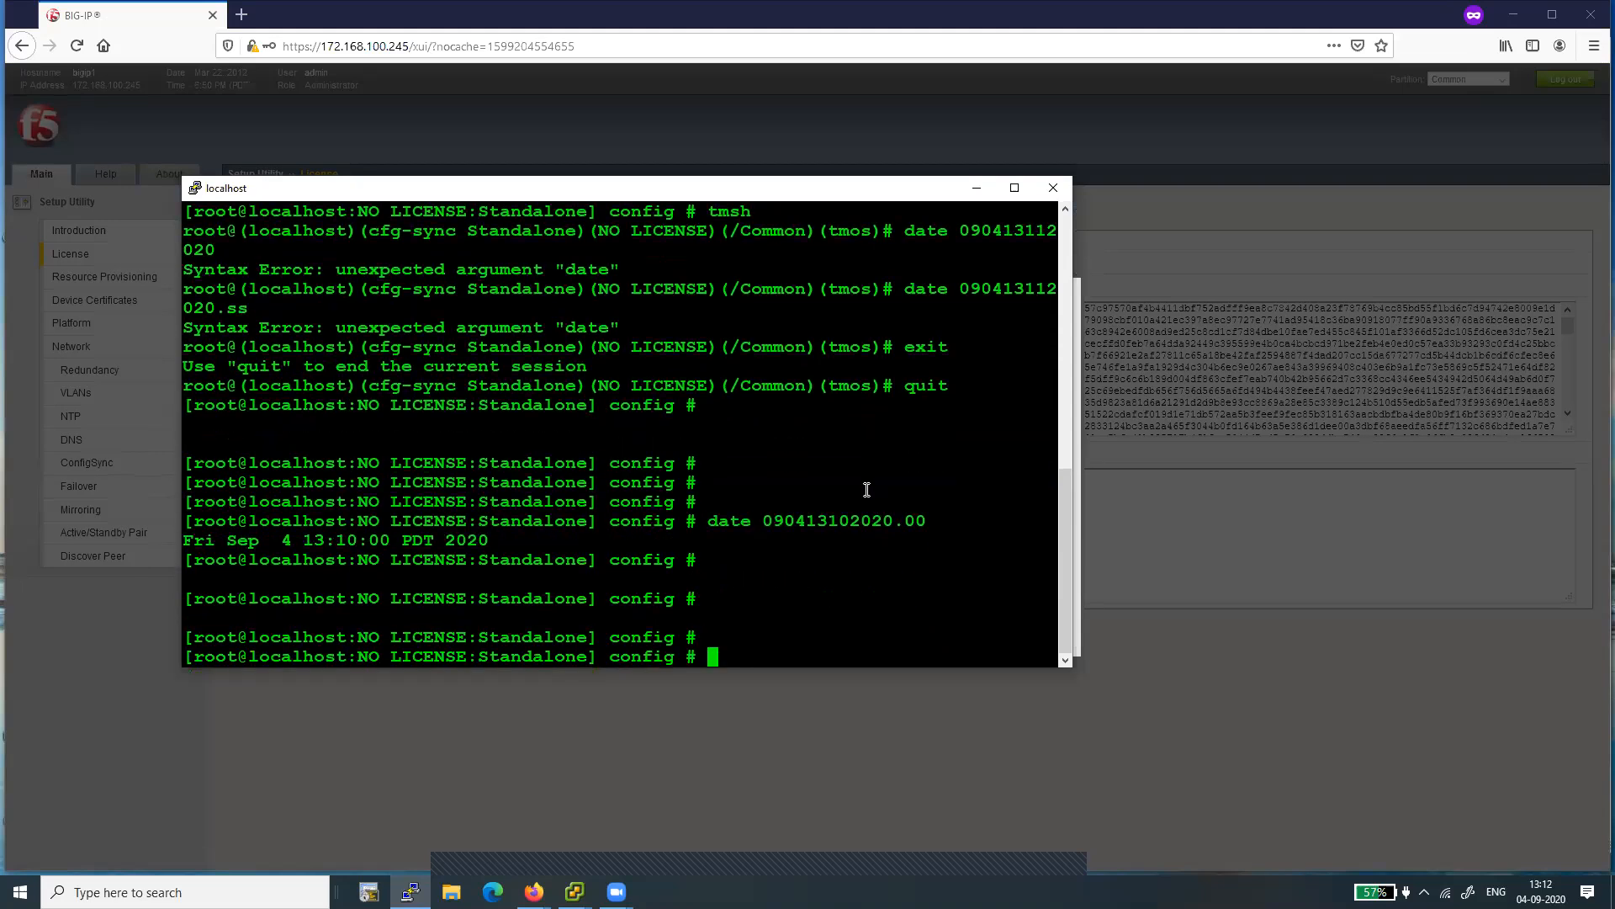
- Try to copy the system time to the hardware clock with "hwclock ; systohc"
{"action": "key", "text": "super"}
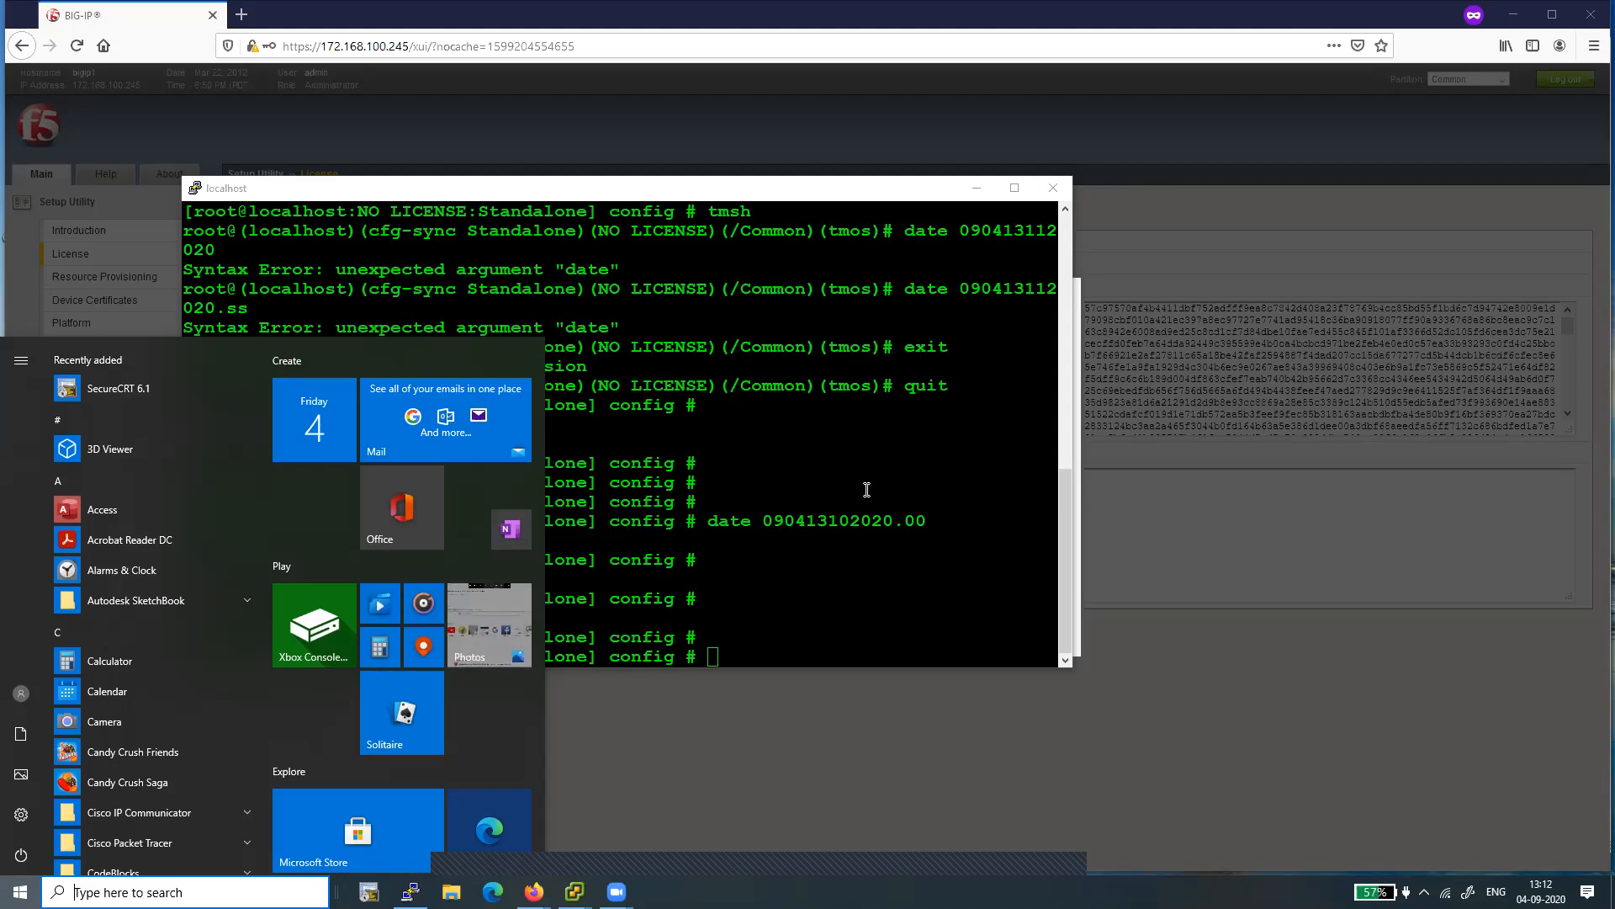
{"action": "left_click", "coordinate": [794, 619]}
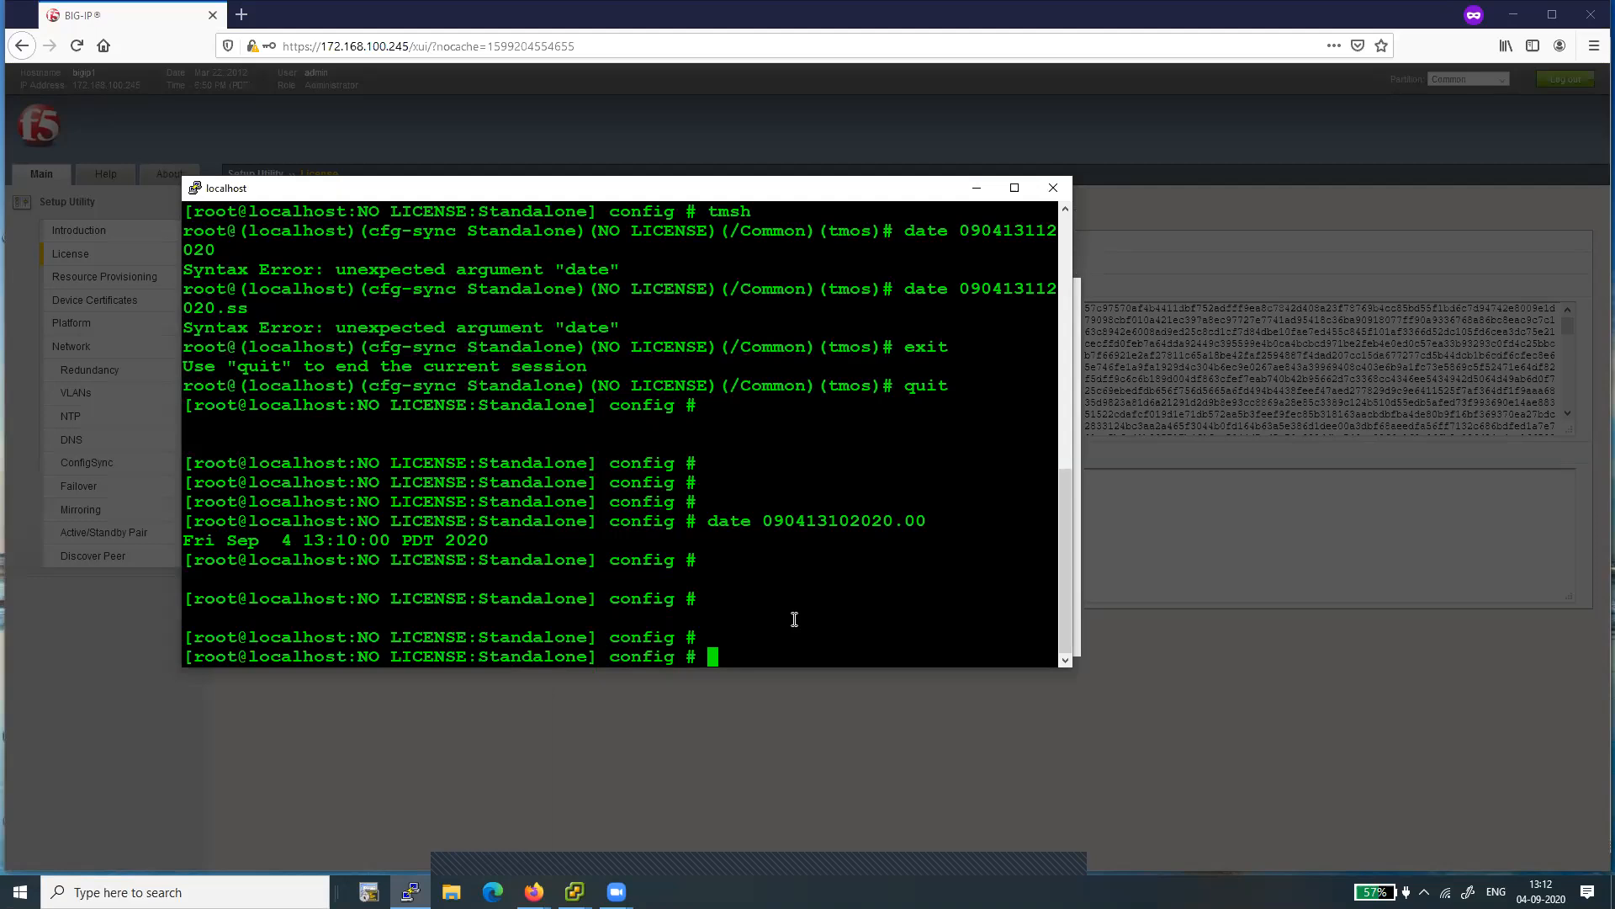
{"action": "type", "text": "hwclock ; sysohc"}
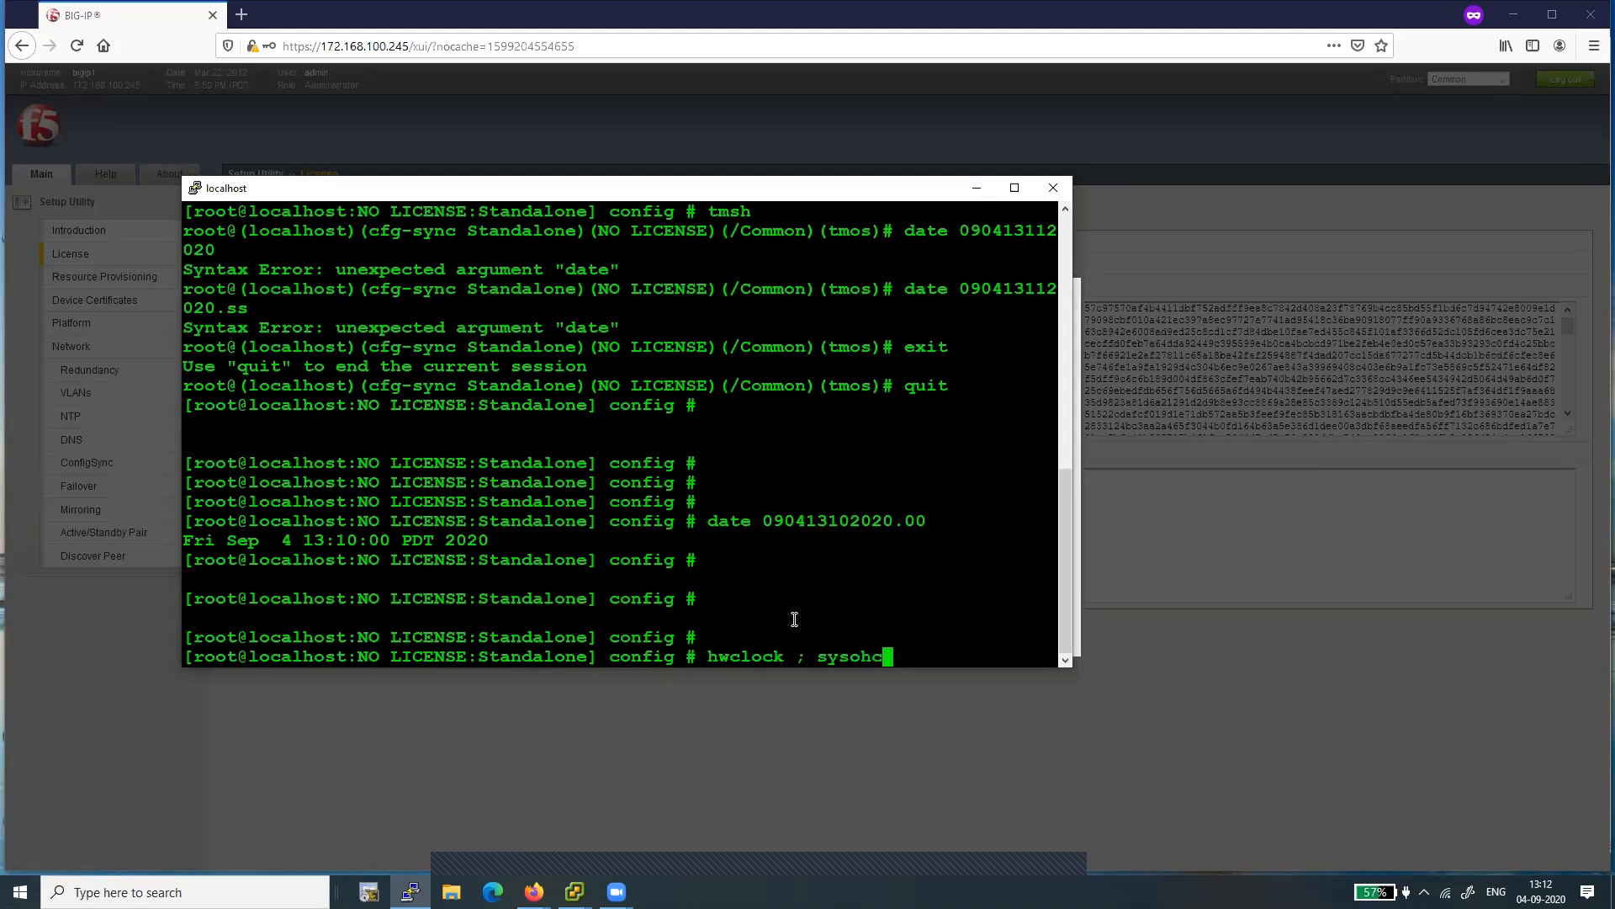
{"action": "key", "text": "super"}
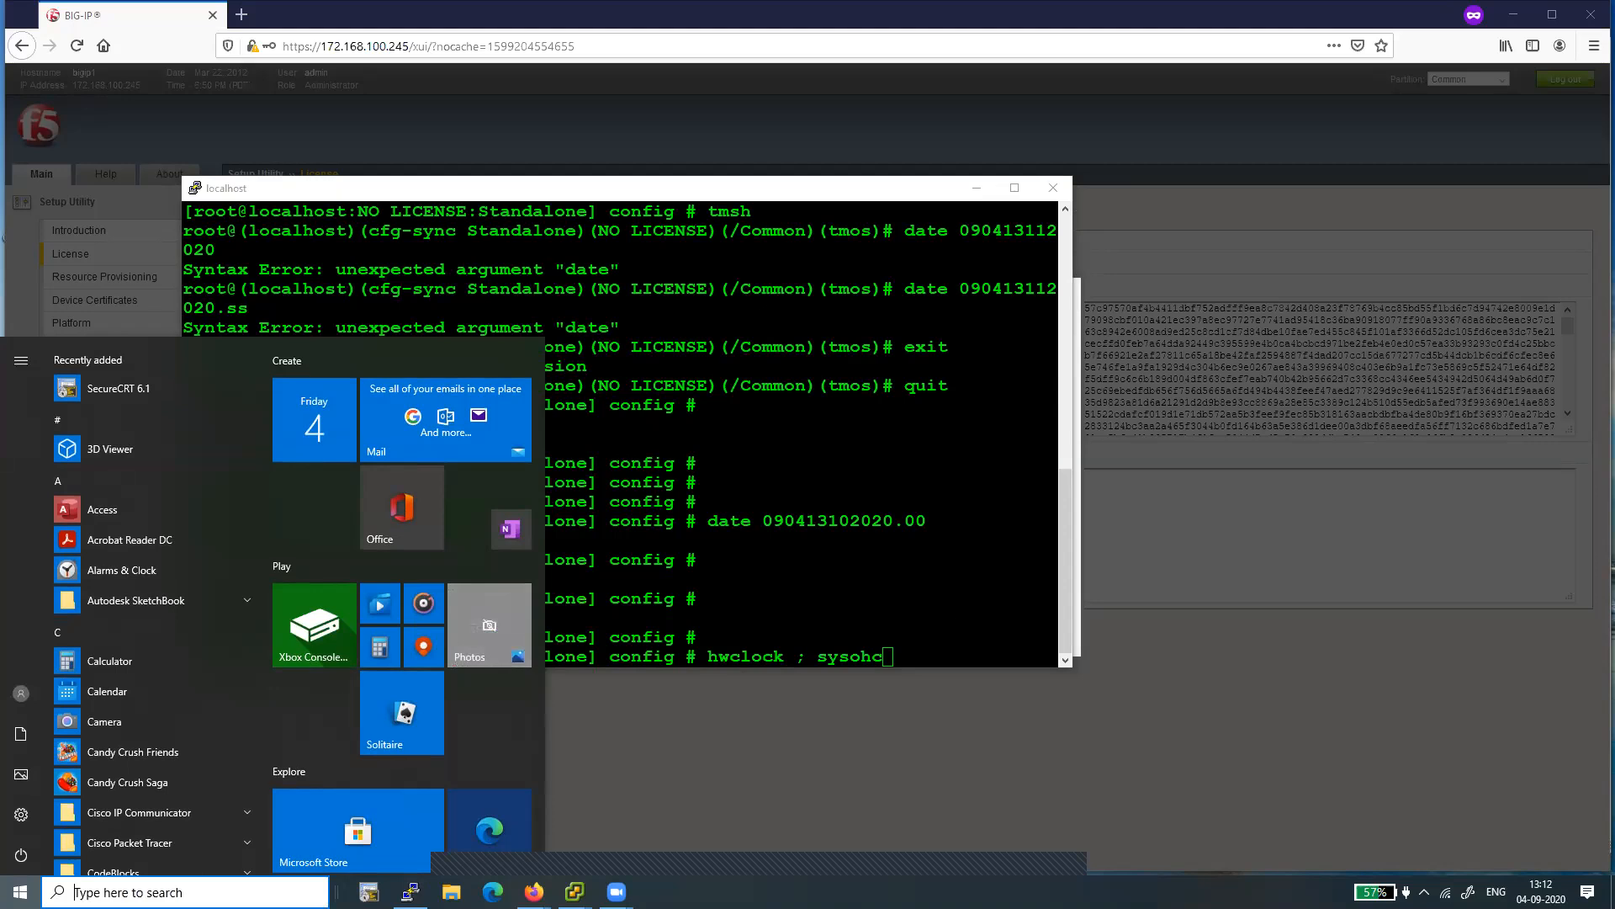
{"action": "left_click", "coordinate": [941, 609]}
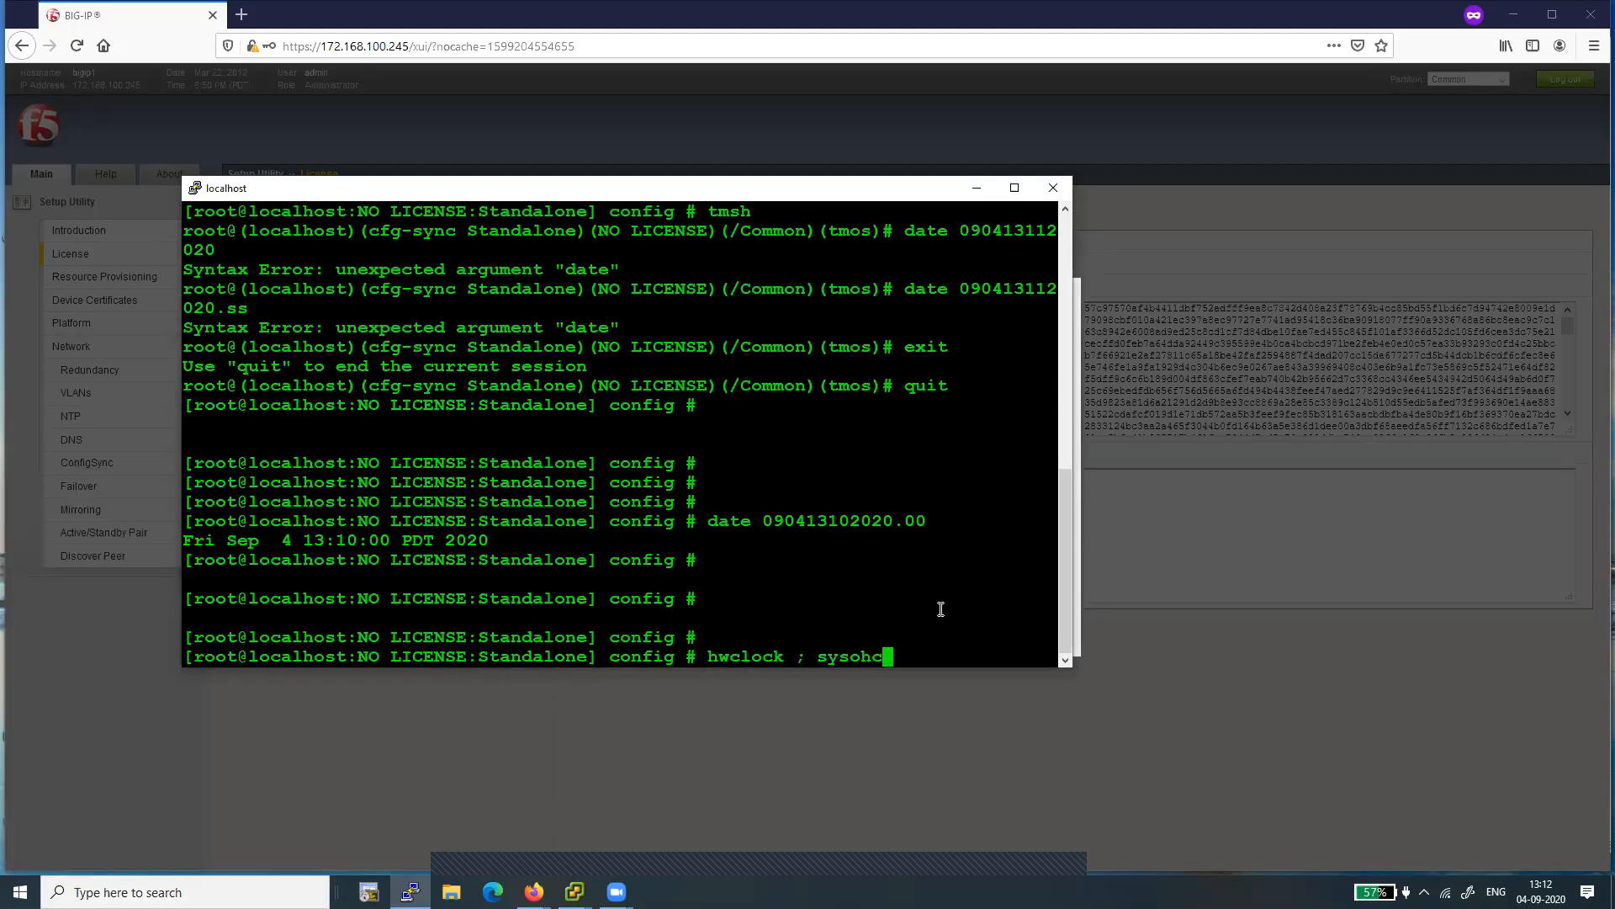
{"action": "key", "text": "Left"}
{"action": "key", "text": "Left"}
{"action": "key", "text": "Left"}
{"action": "type", "text": "t"}
{"action": "key", "text": "Return"}
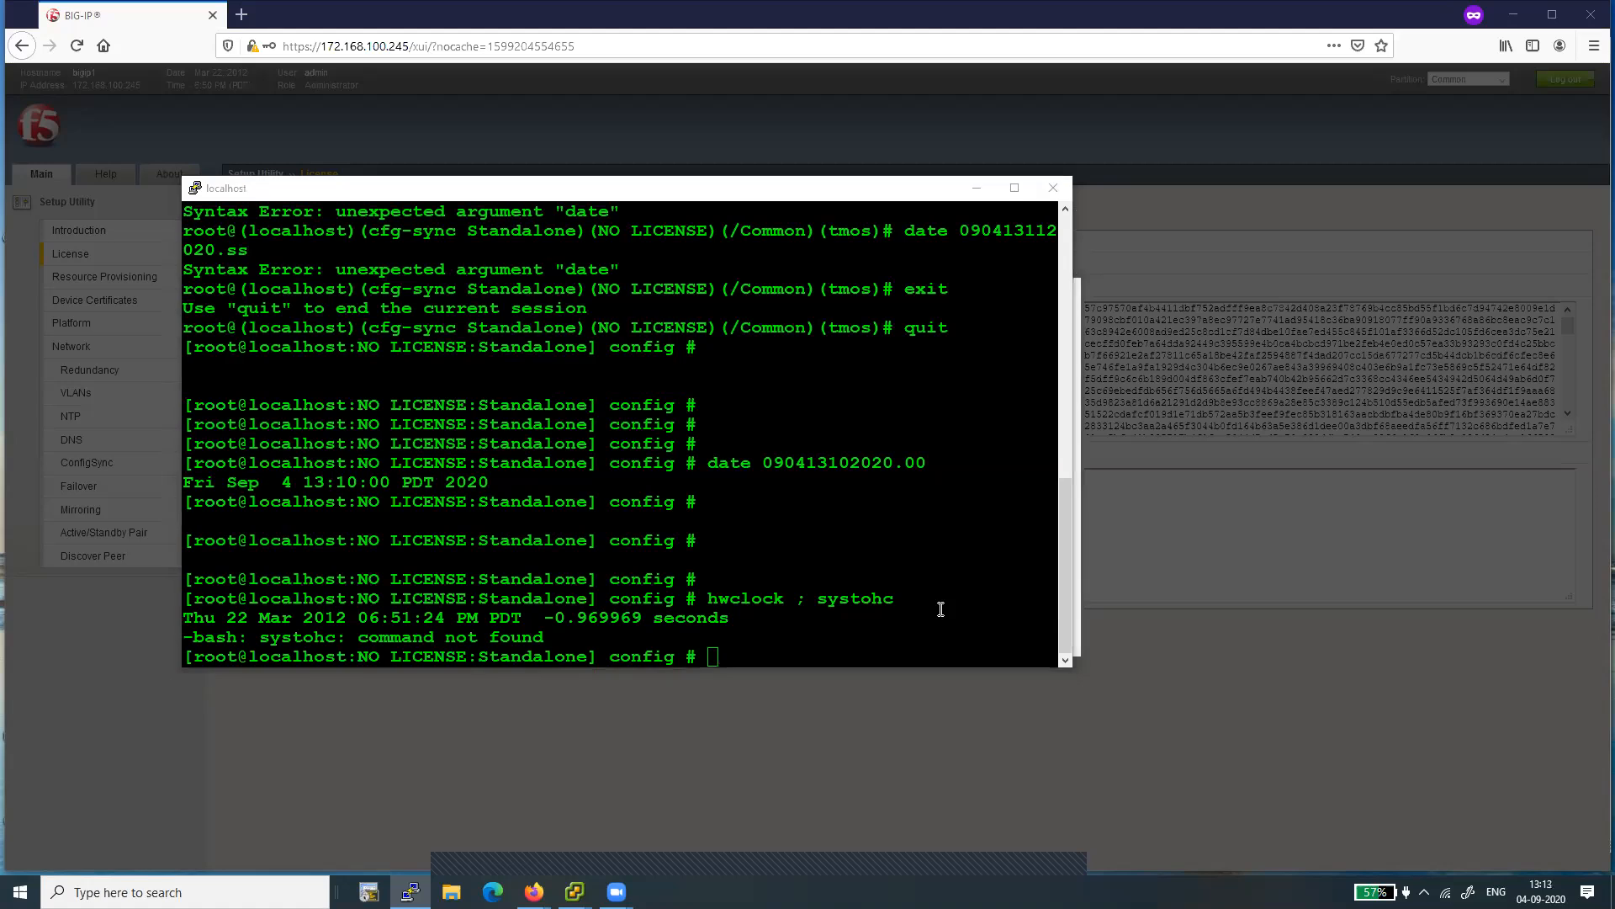
- Rerun "date 090413102020.00" to set the system date and time again
{"action": "key", "text": "super"}
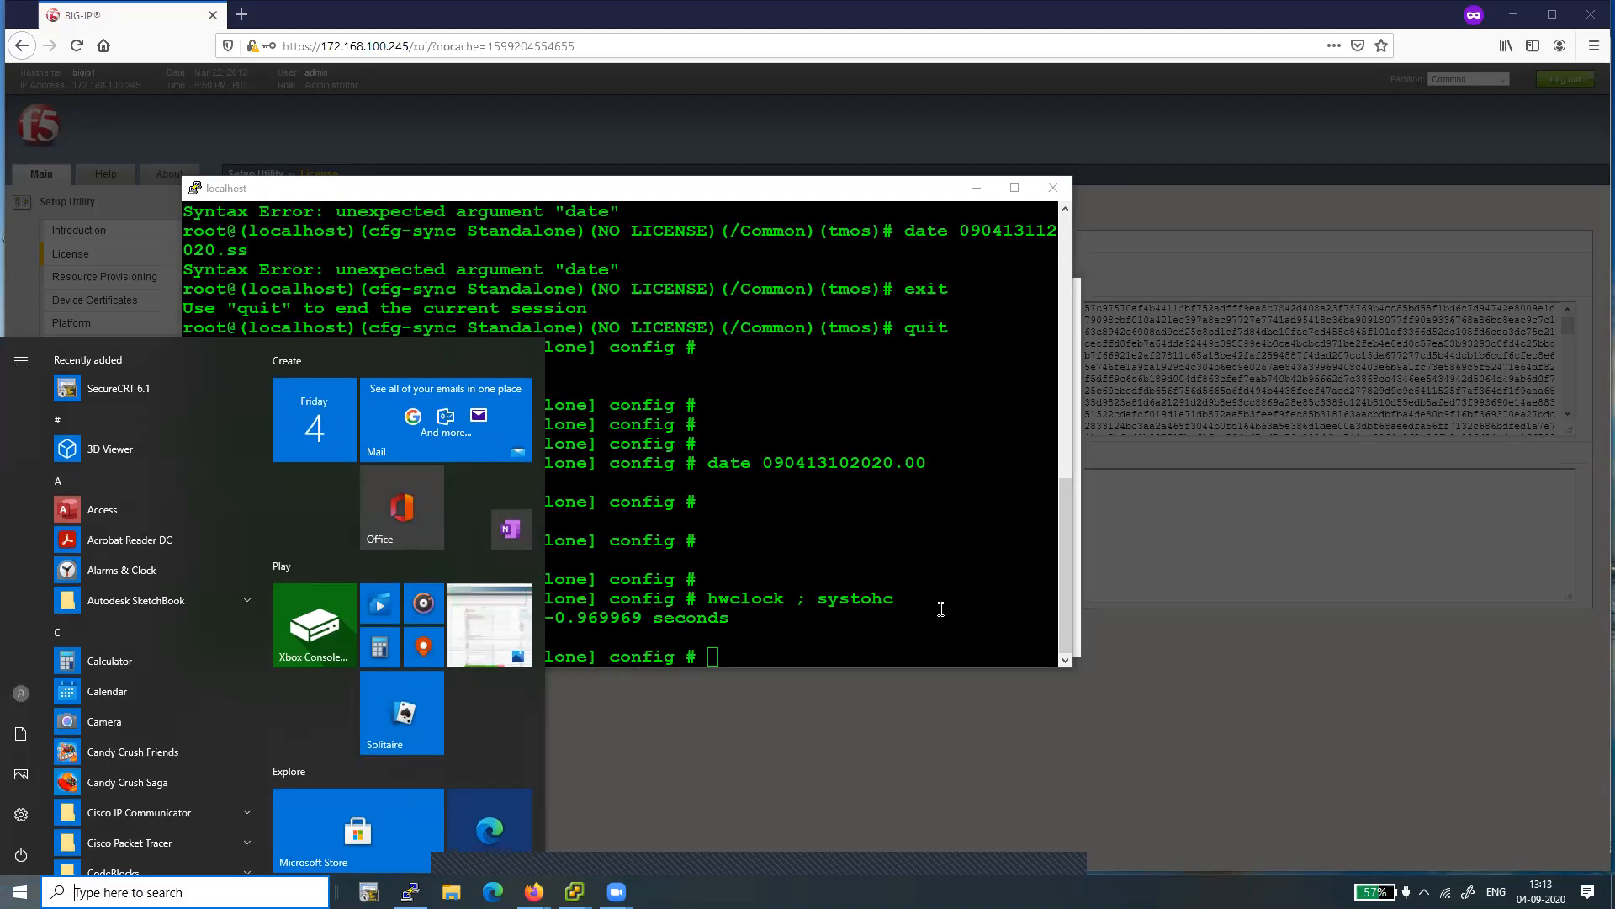
{"action": "left_click", "coordinate": [896, 581]}
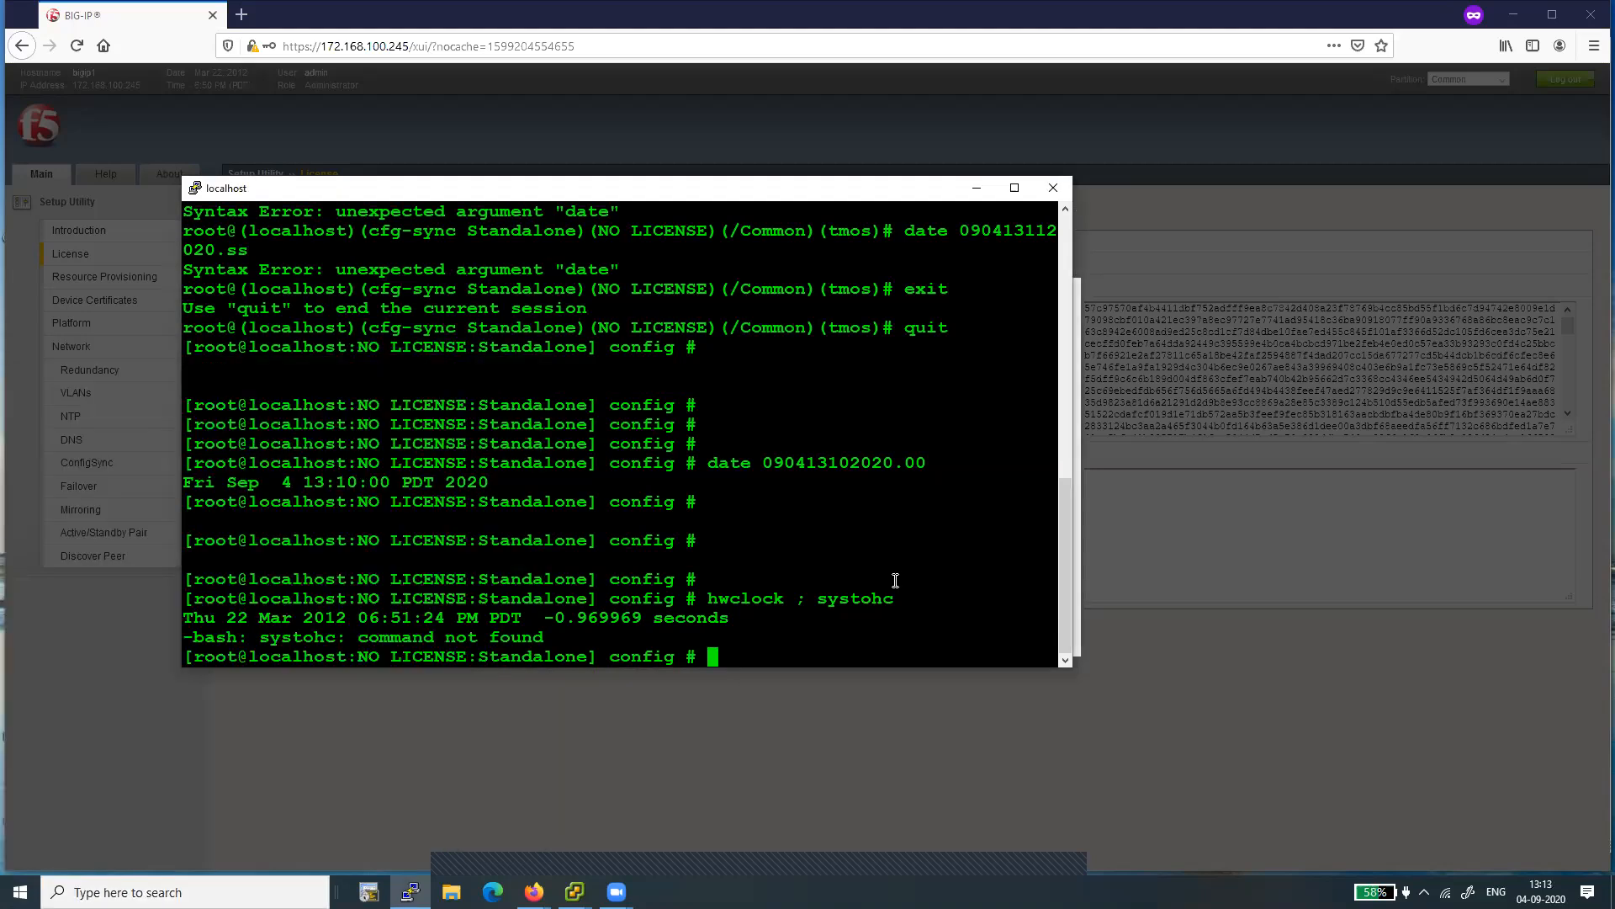
{"action": "key", "text": "Up"}
{"action": "key", "text": "Up"}
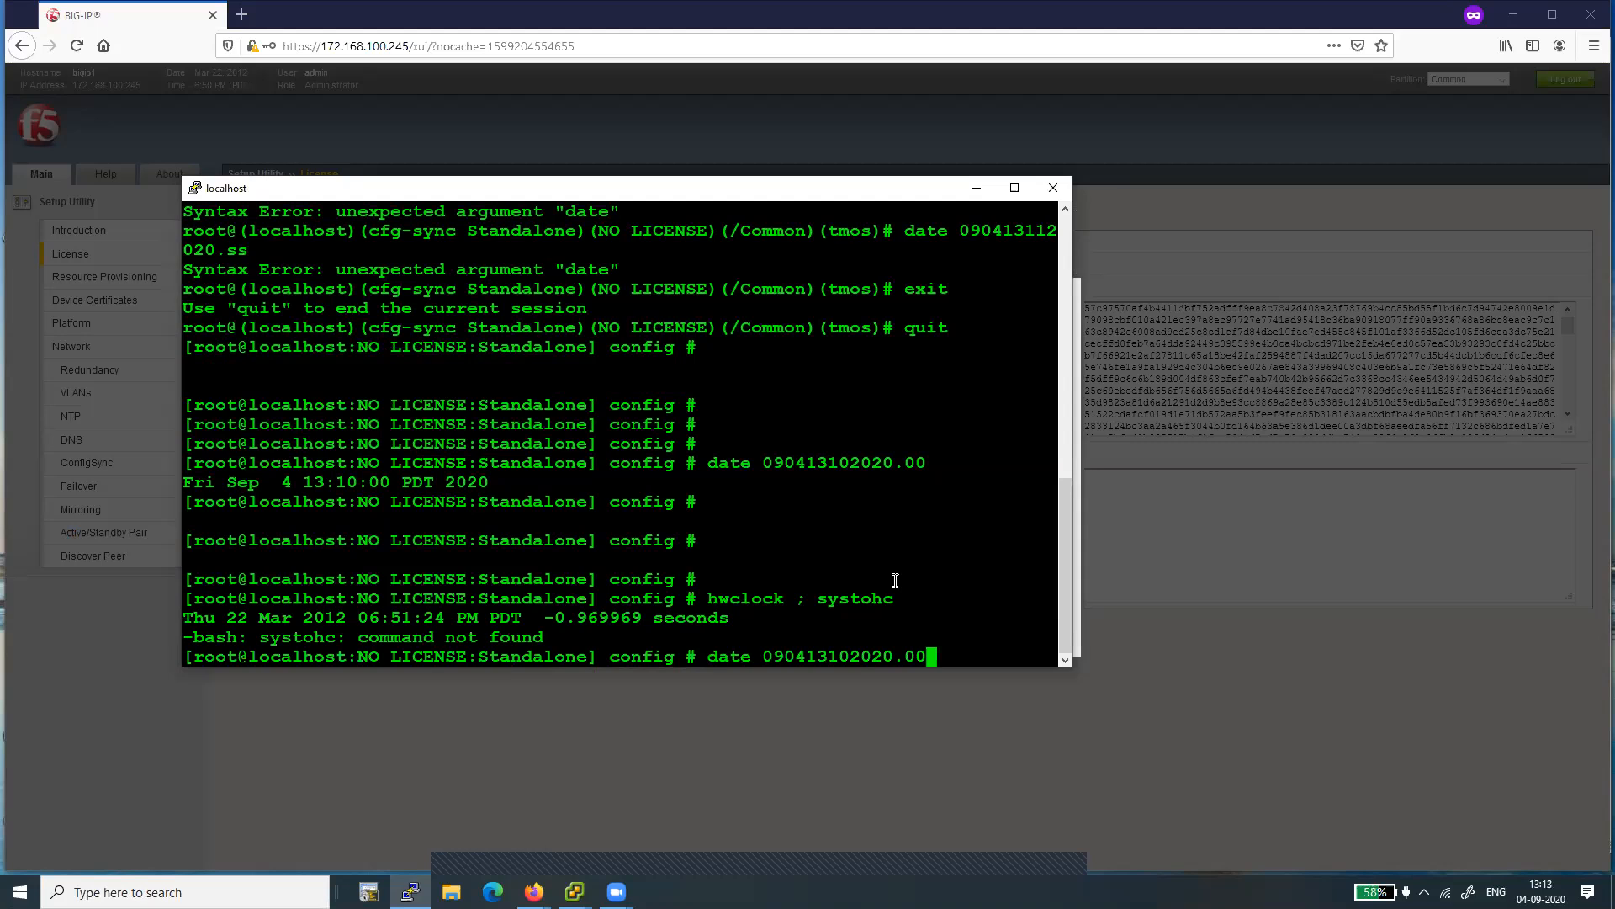
{"action": "key", "text": "Return"}
- Try to sync the hardware clock with the corrected command "hwclock -- systohc"
{"action": "key", "text": "Up"}
{"action": "key", "text": "Up"}
{"action": "key", "text": "Left"}
{"action": "key", "text": "Left"}
{"action": "key", "text": "Left"}
{"action": "key", "text": "Left"}
{"action": "key", "text": "Left"}
{"action": "key", "text": "Left"}
{"action": "key", "text": "Left"}
{"action": "key", "text": "Left"}
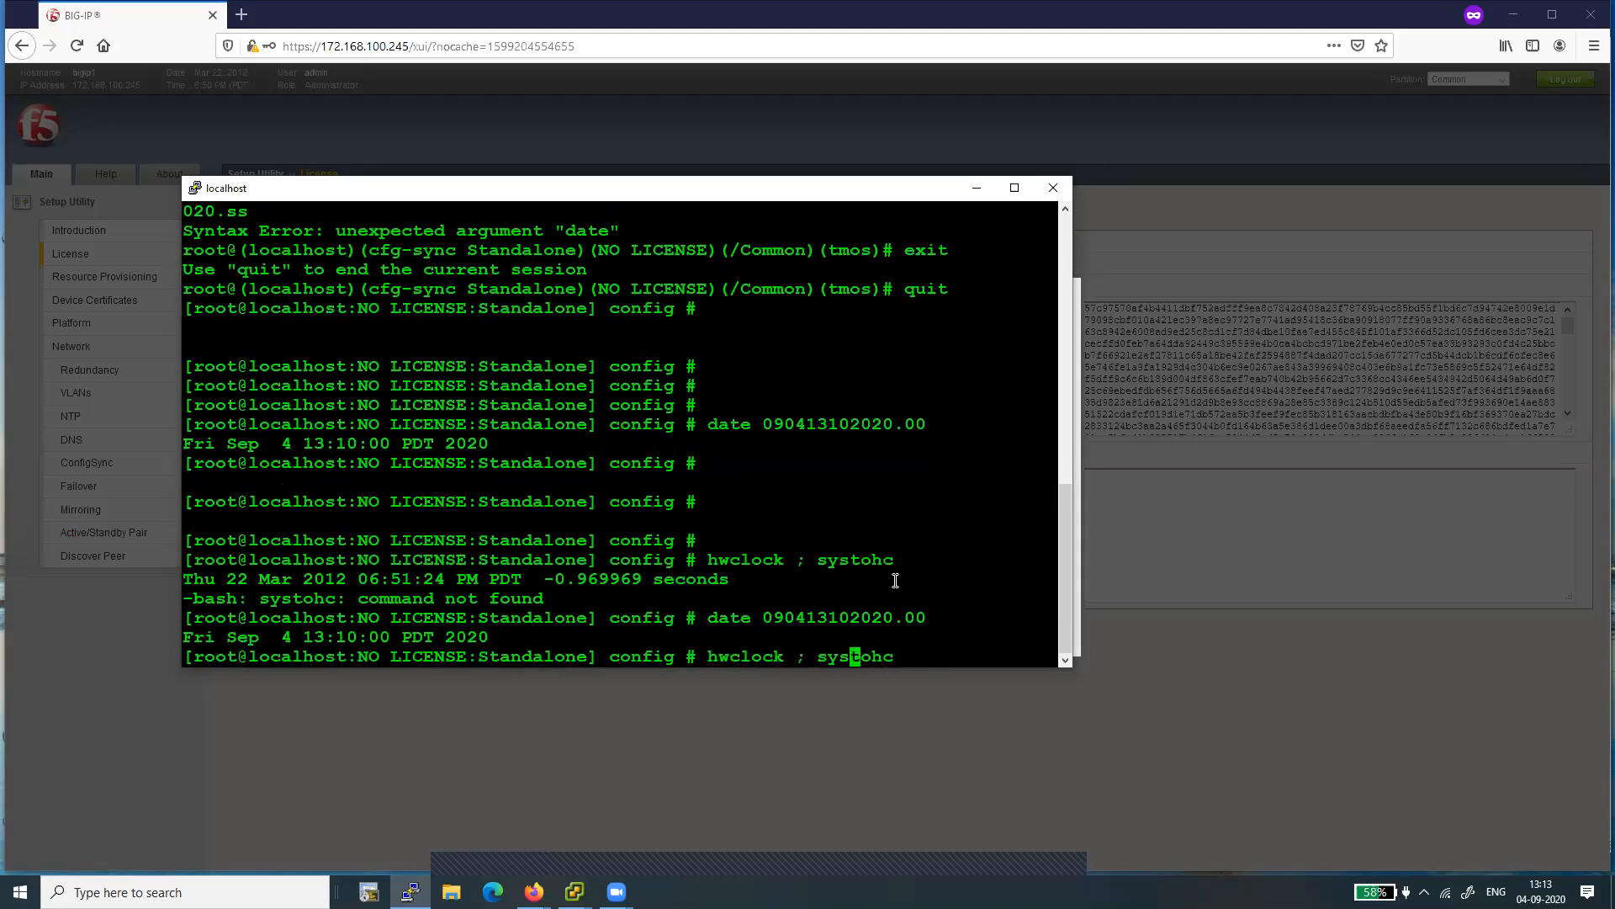
{"action": "key", "text": "BackSpace"}
{"action": "type", "text": "--"}
{"action": "key", "text": "Return"}
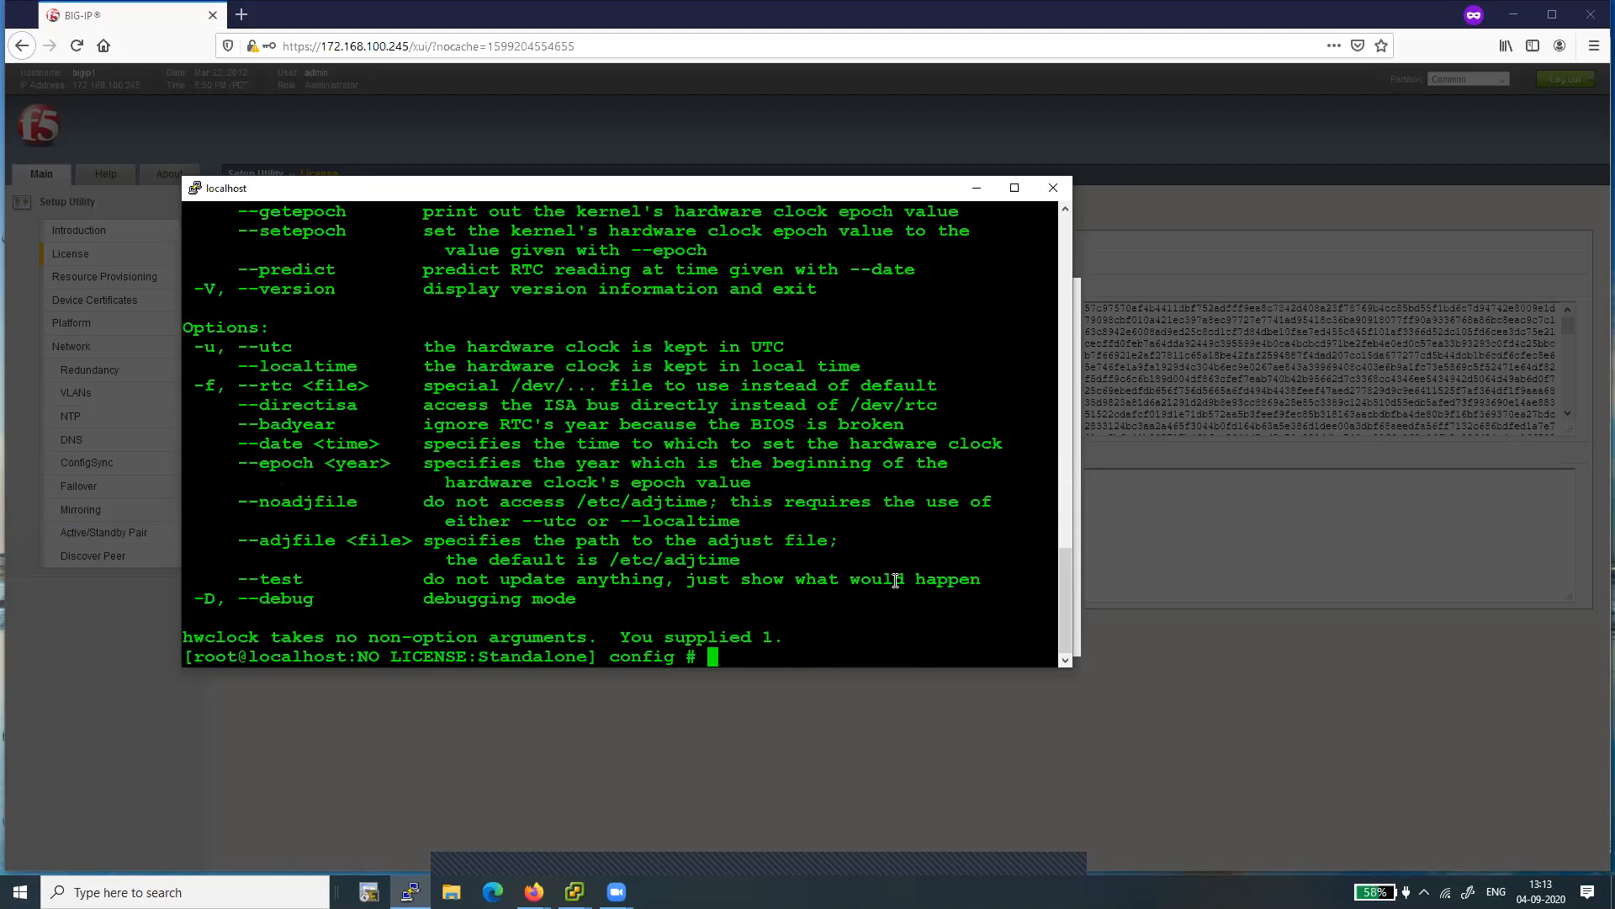
- Write the system time to the hardware clock with "hwclock --systohc"
{"action": "key", "text": "Up"}
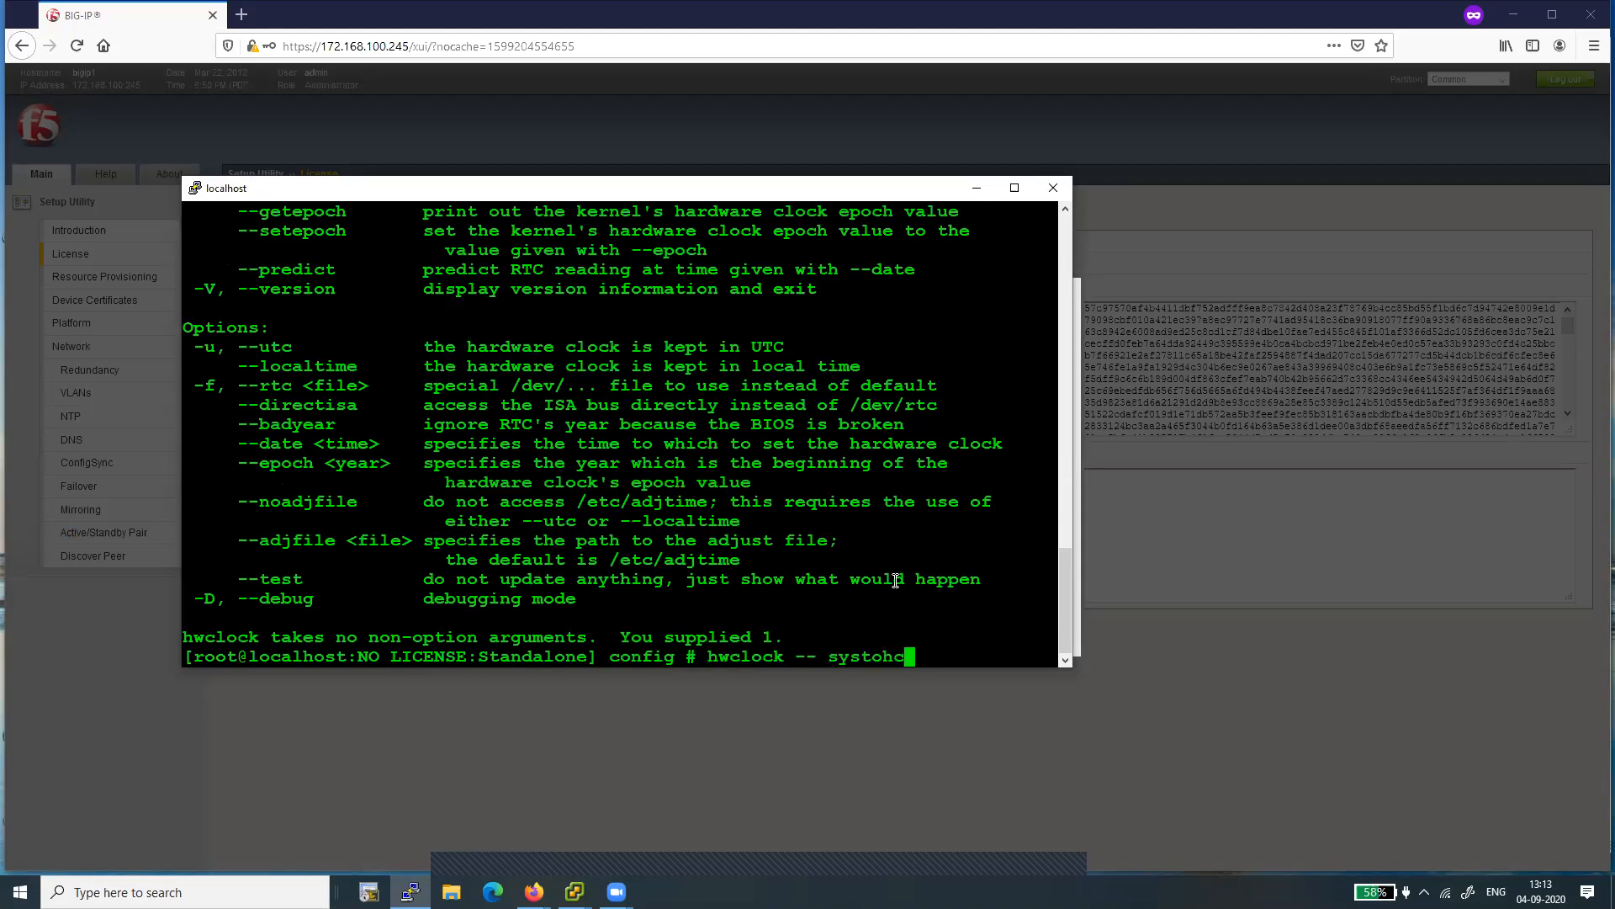
{"action": "key", "text": "Left"}
{"action": "key", "text": "Left"}
{"action": "key", "text": "Left"}
{"action": "key", "text": "Left"}
{"action": "key", "text": "Left"}
{"action": "key", "text": "Left"}
{"action": "key", "text": "Left"}
{"action": "key", "text": "BackSpace"}
{"action": "key", "text": "Return"}
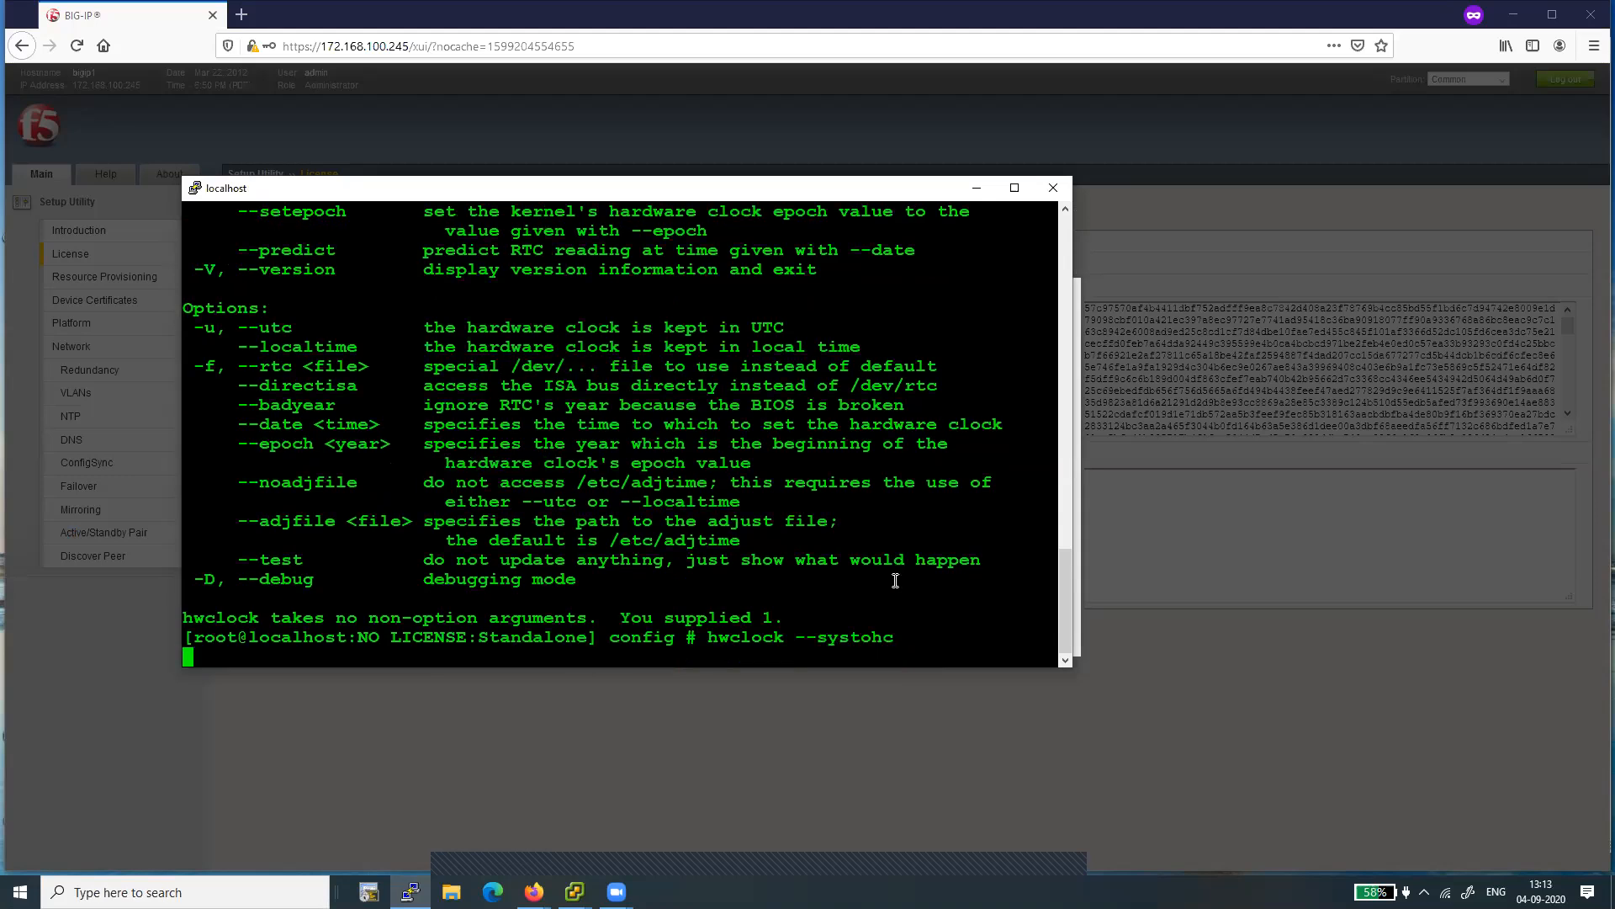
{"action": "key", "text": "Return"}
{"action": "key", "text": "Return"}
{"action": "key", "text": "Return"}
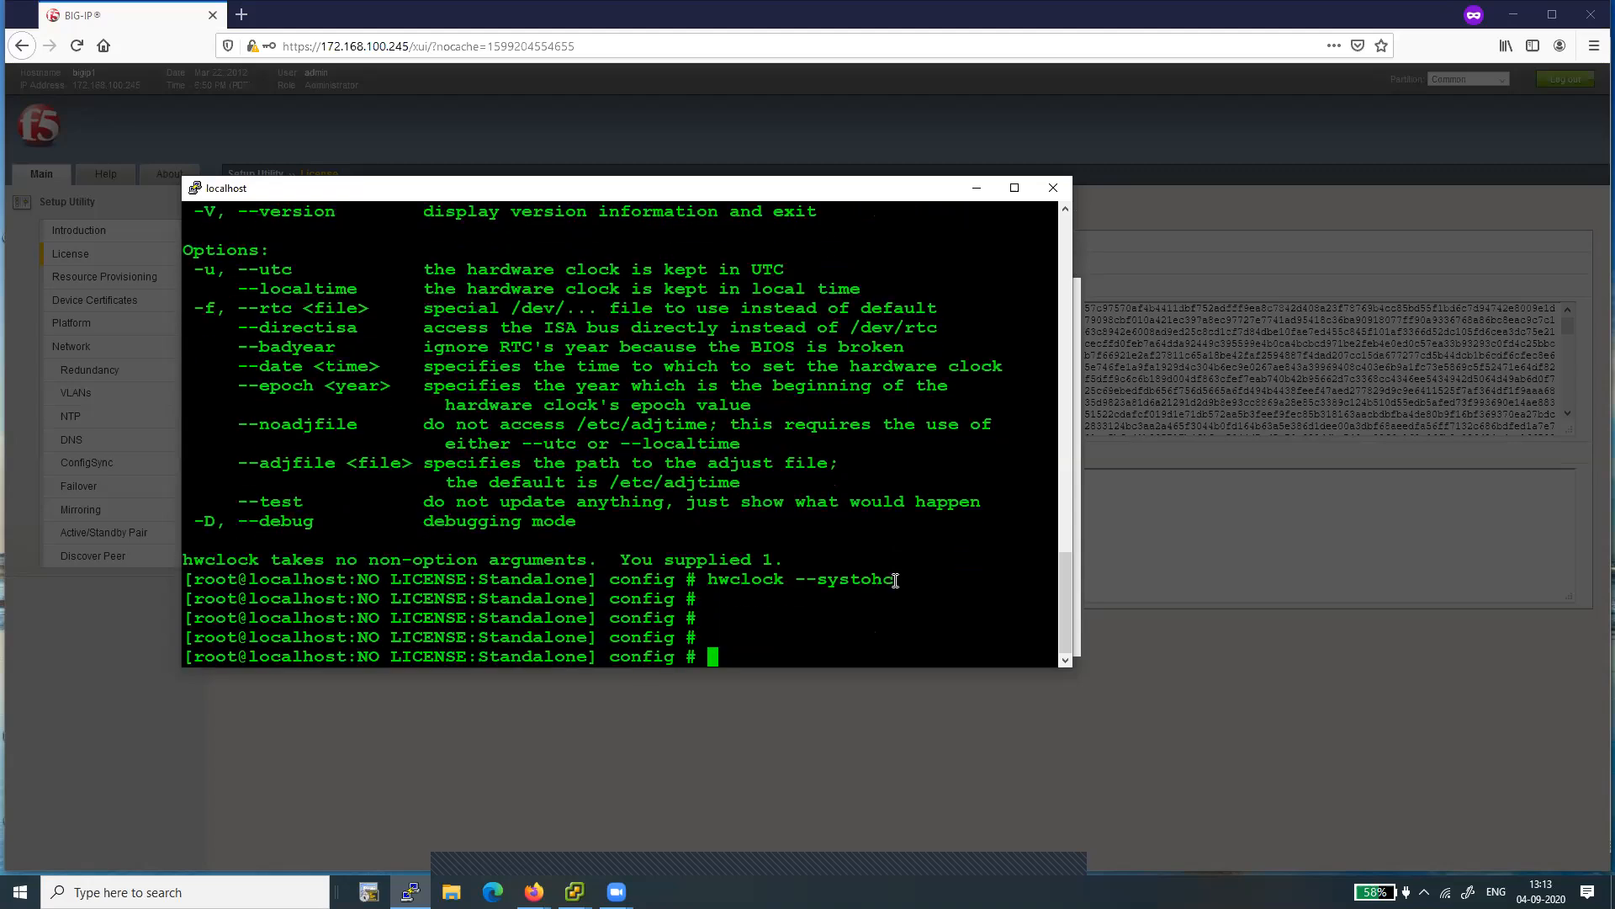
- Check the system date and try to read the hardware clock by running "date ; hwclcok" once more
{"action": "type", "text": "date ; hwclcok"}
{"action": "key", "text": "Return"}
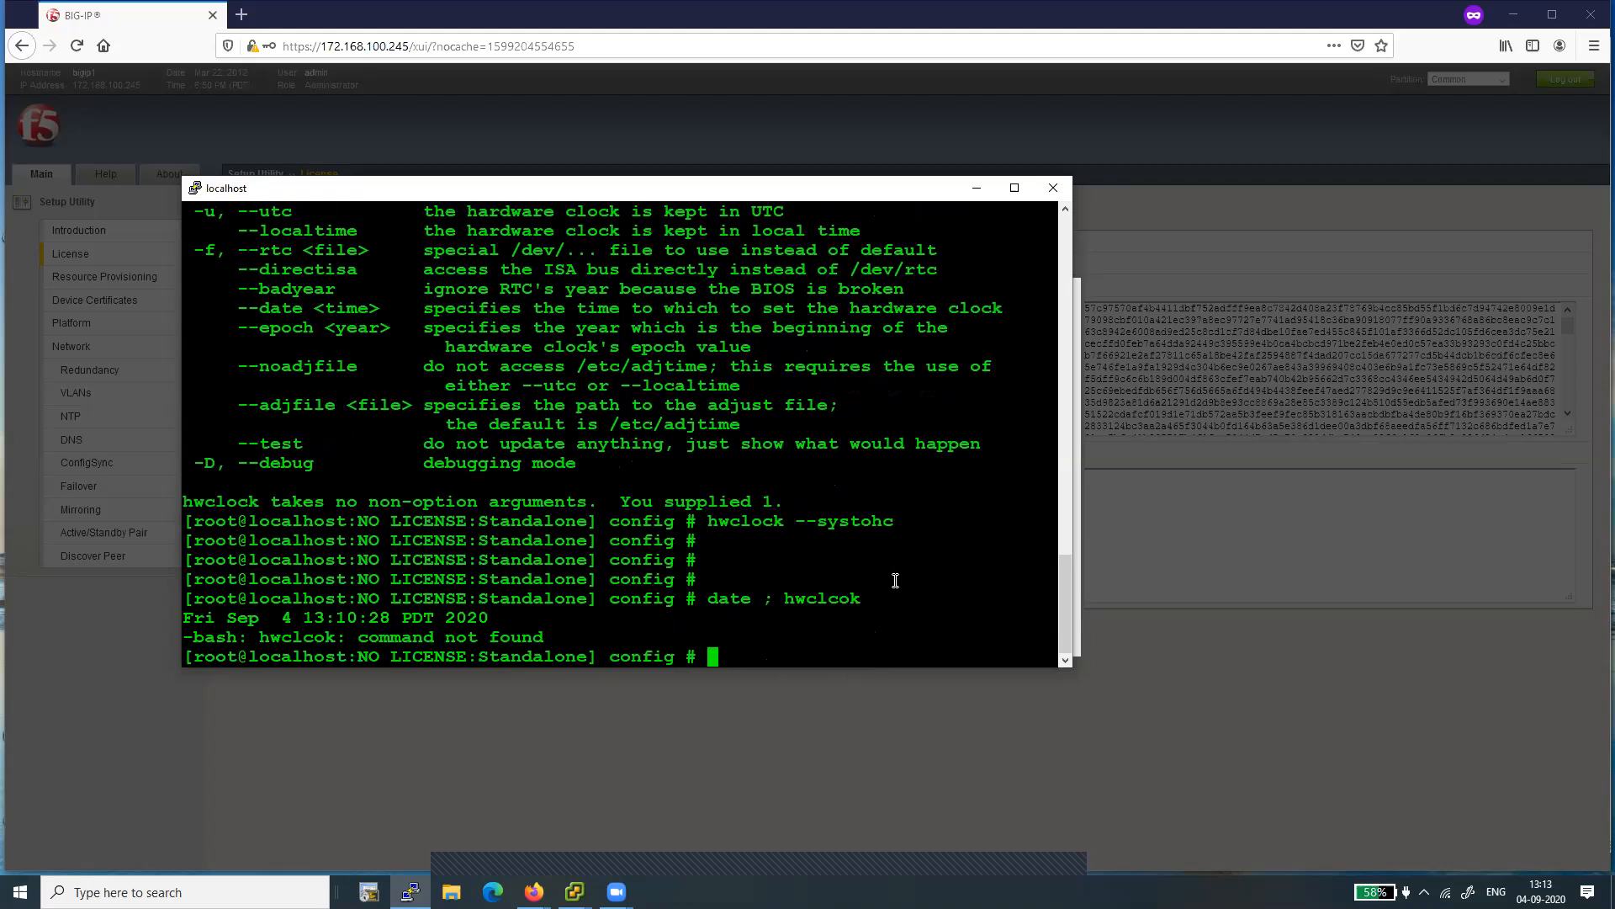
- Restart the BIG-IP system from the root prompt with "reboot"
{"action": "key", "text": "Return"}
{"action": "key", "text": "Return"}
{"action": "key", "text": "Return"}
{"action": "type", "text": "reboot"}
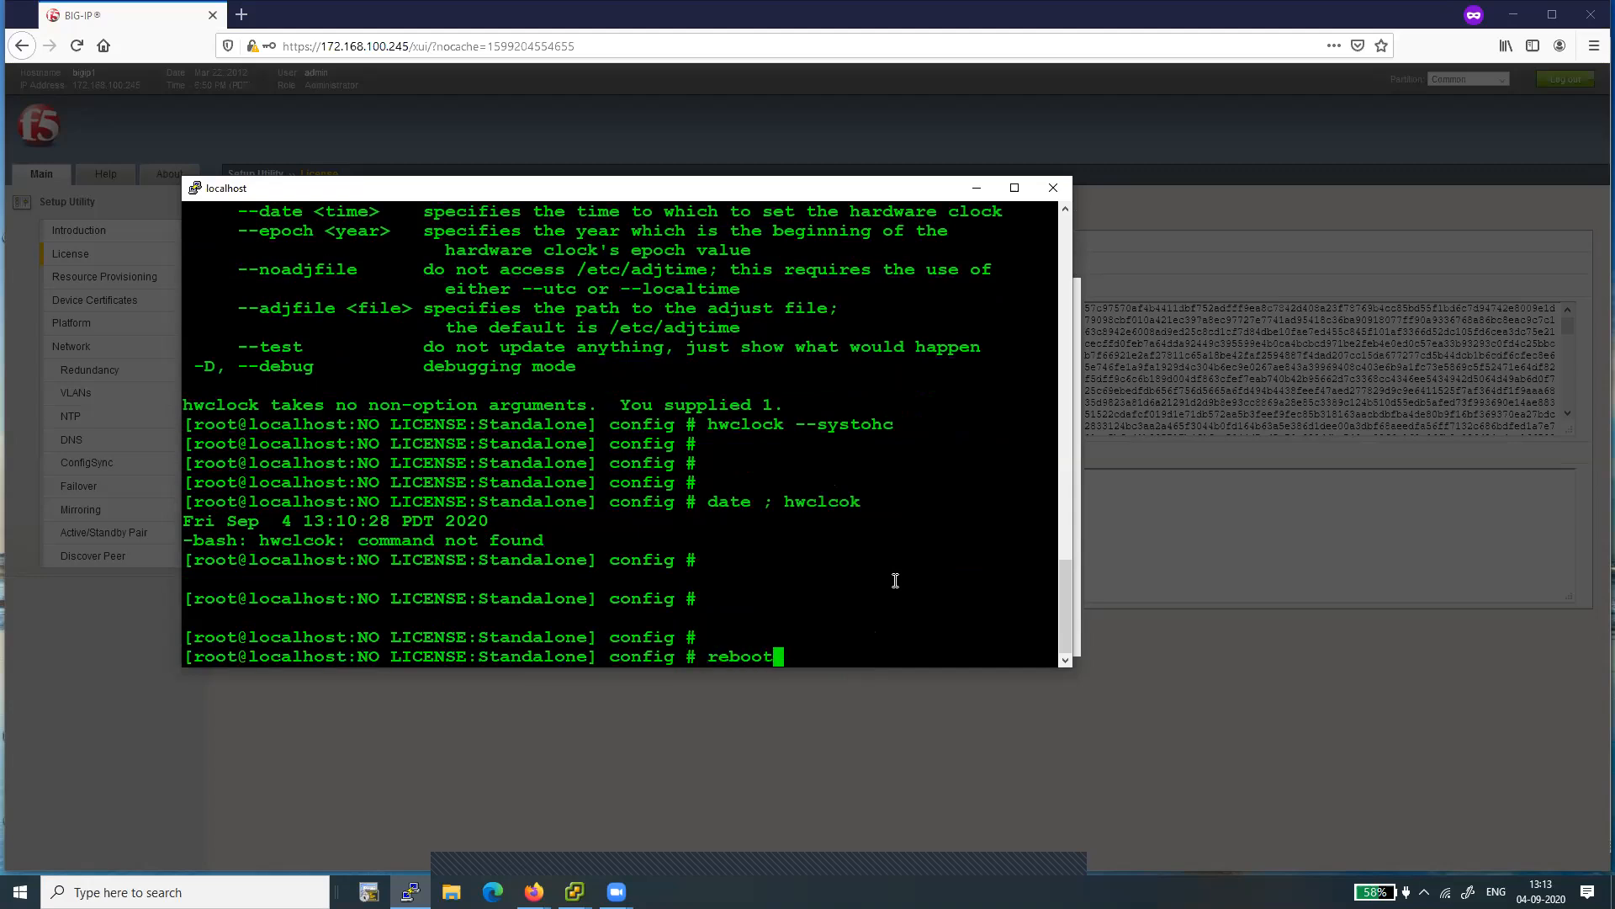
{"action": "key", "text": "Return"}
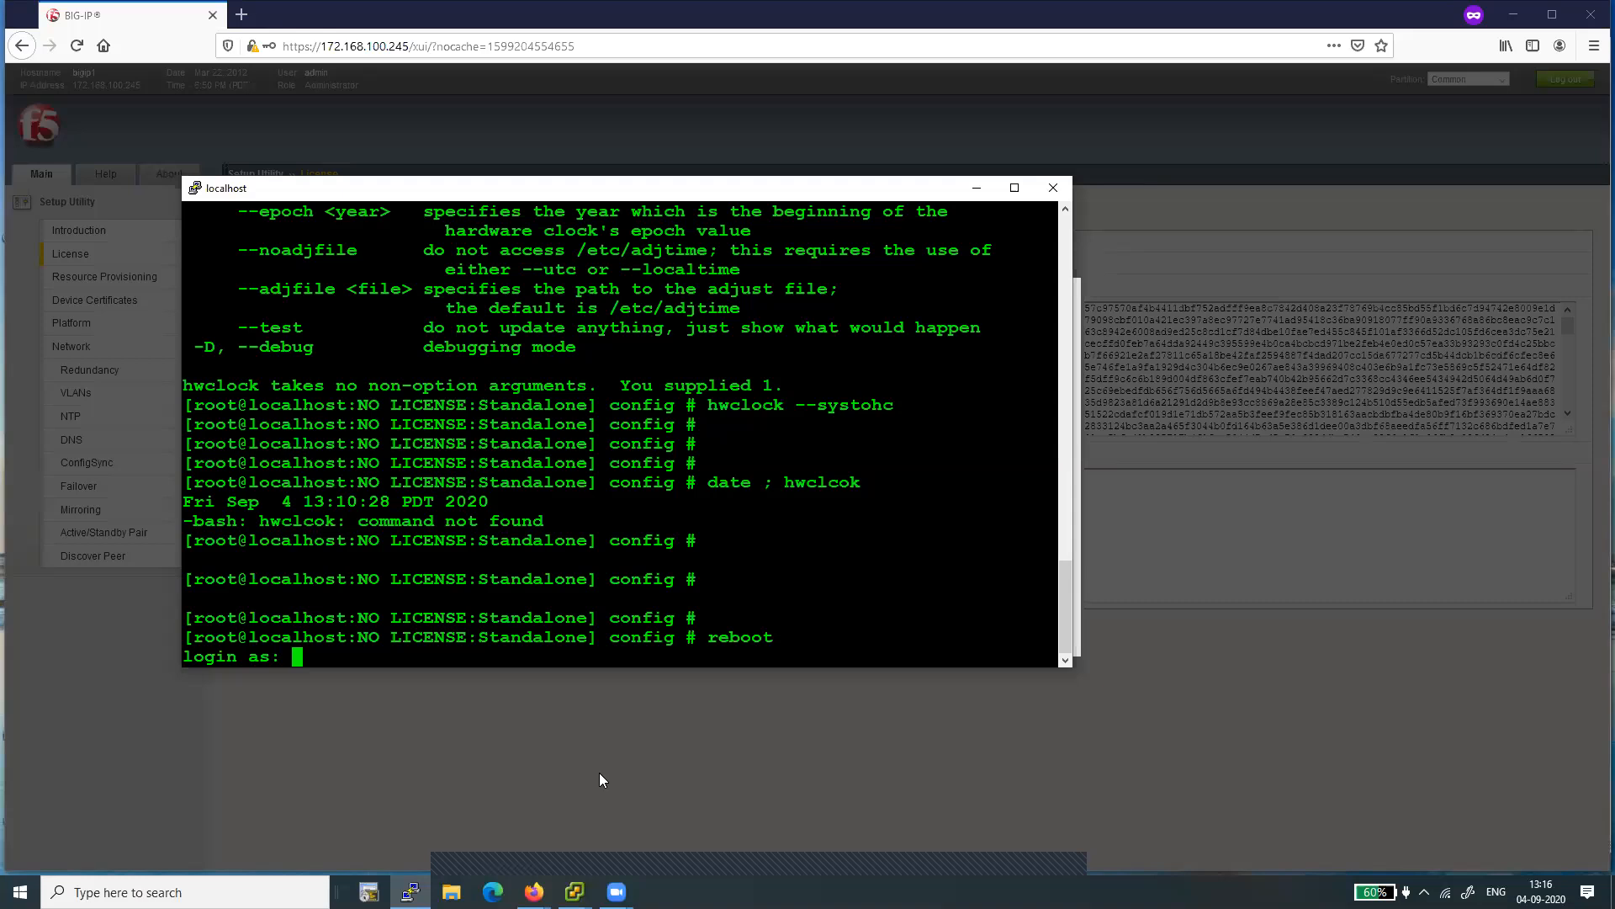
- Log back in to the SSH session as root with the account password
{"action": "type", "text": "root"}
{"action": "key", "text": "Return"}
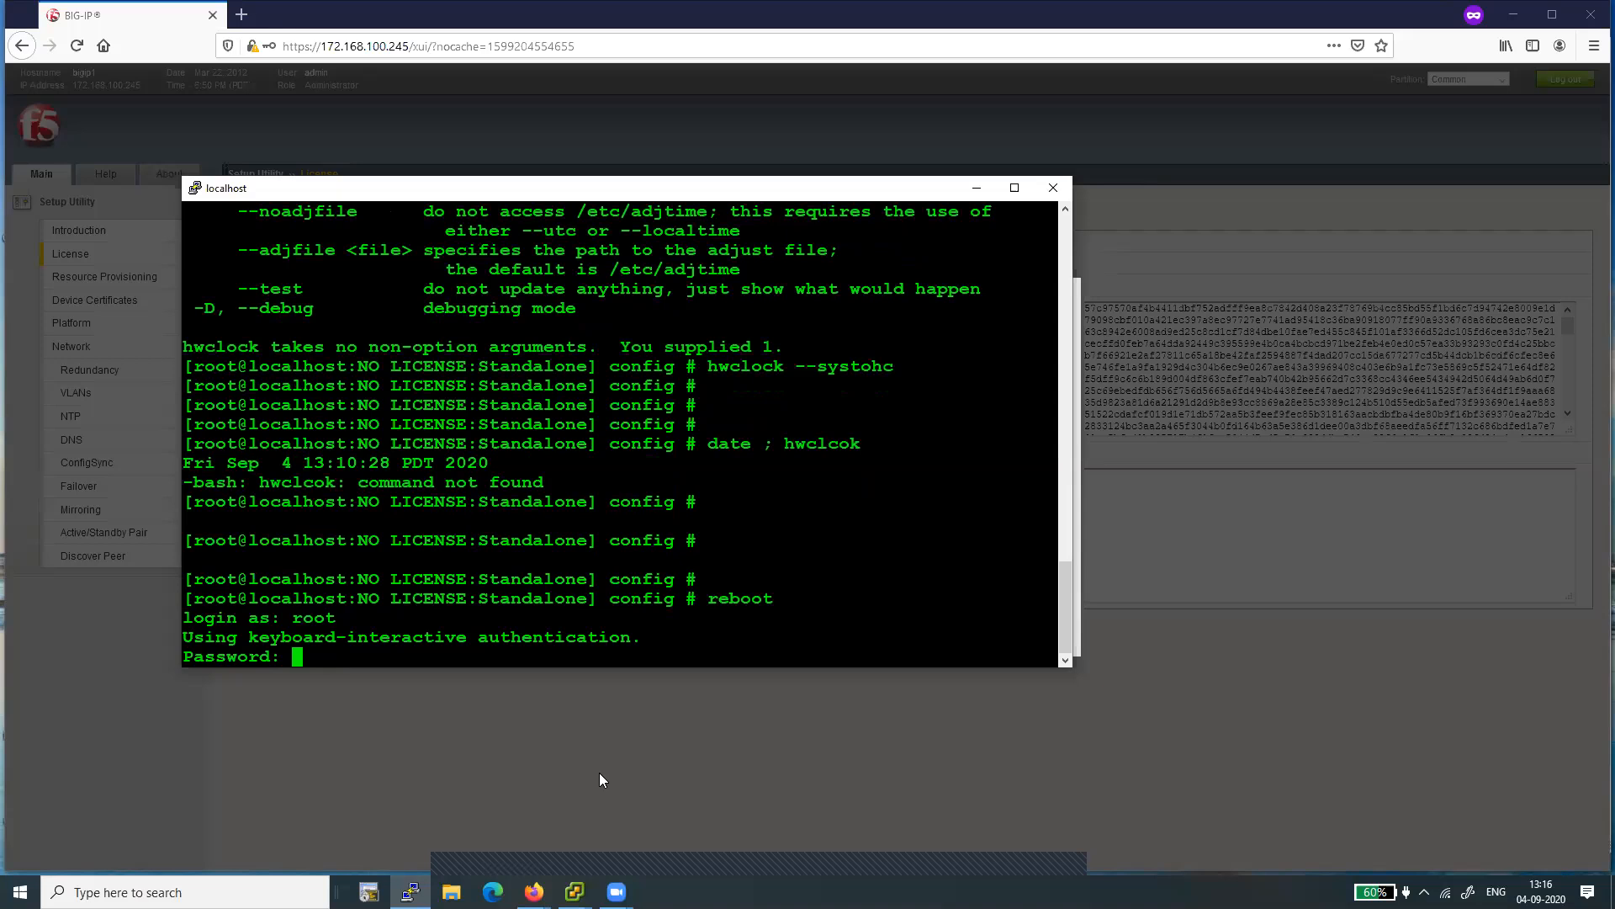
{"action": "key", "text": "Return"}
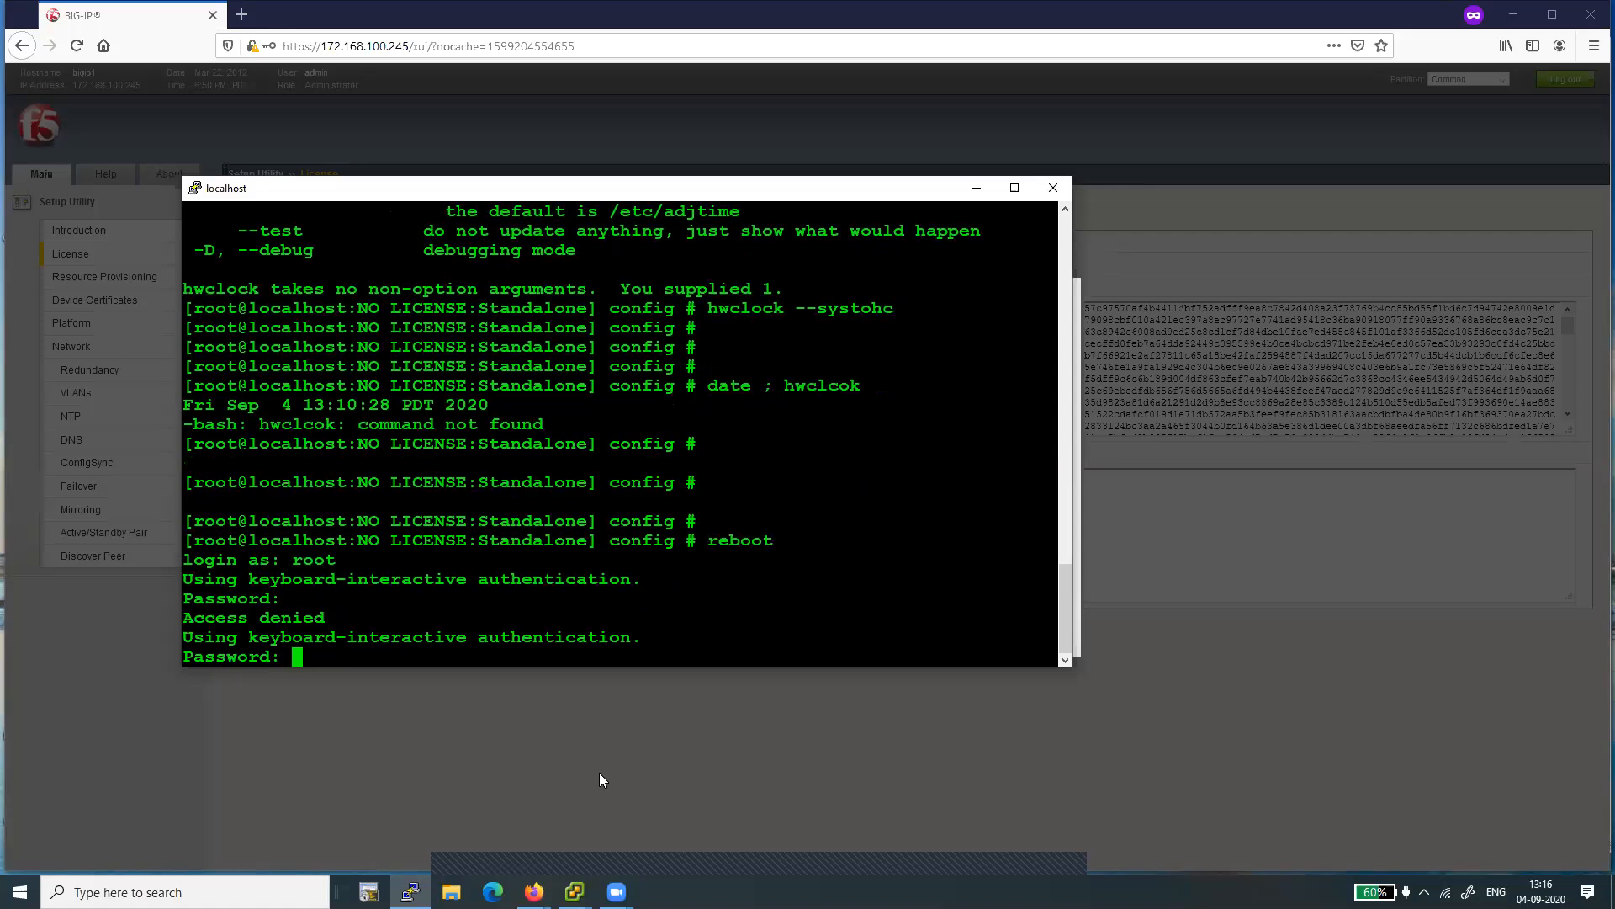
{"action": "key", "text": "Return"}
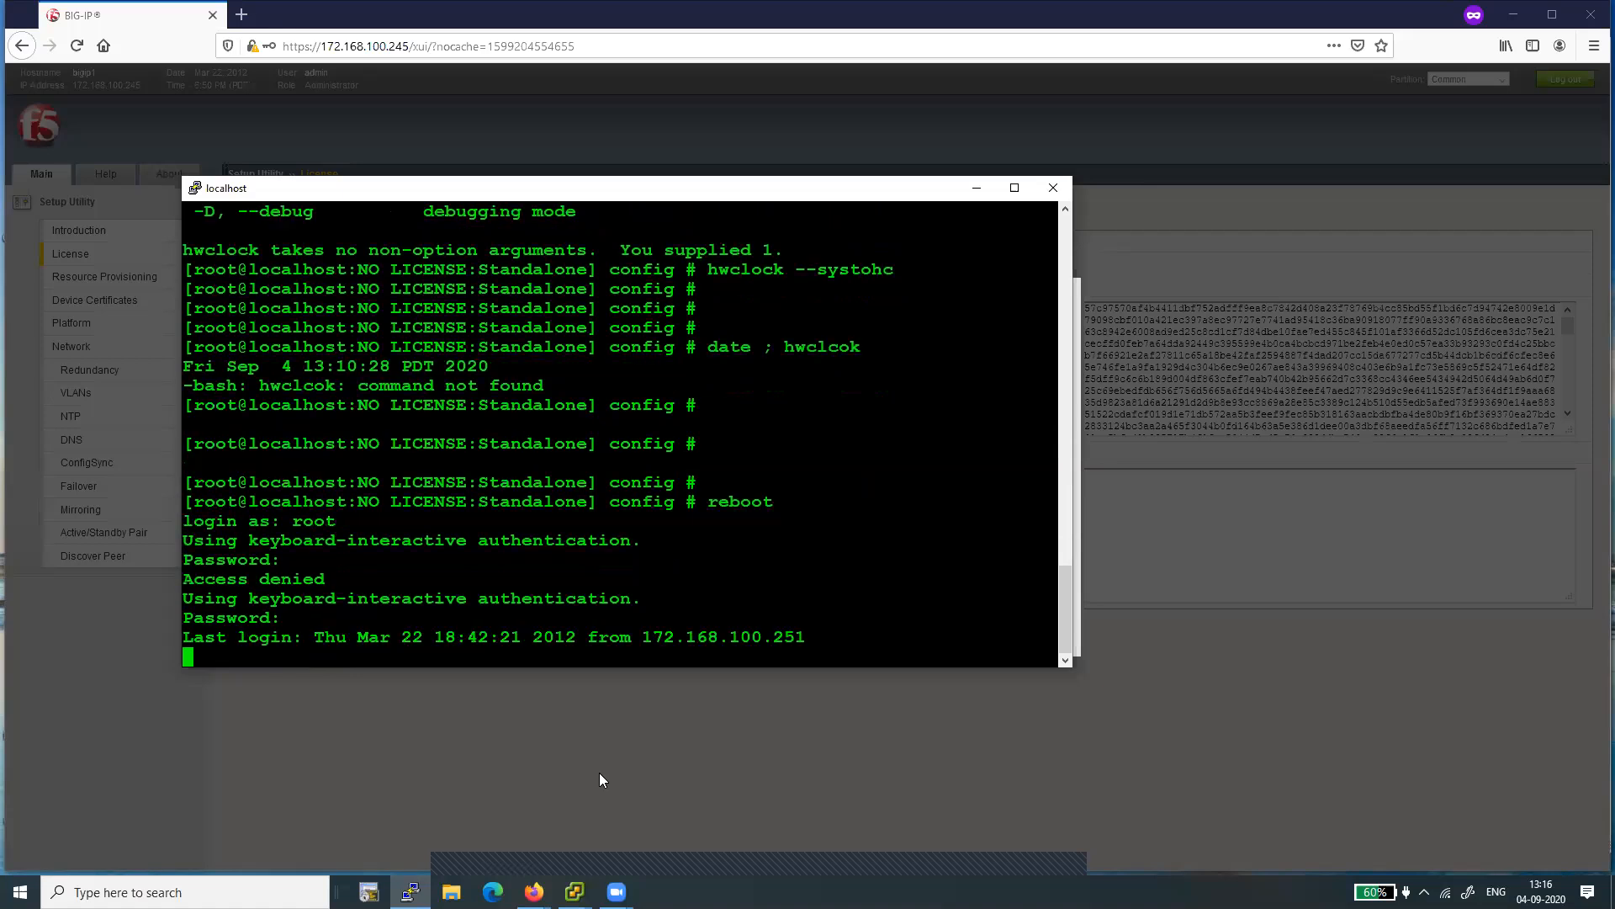
- Compare the system date with the hardware clock by running "date ; hwclock"
{"action": "key", "text": "Return"}
{"action": "type", "text": "date ; hw"}
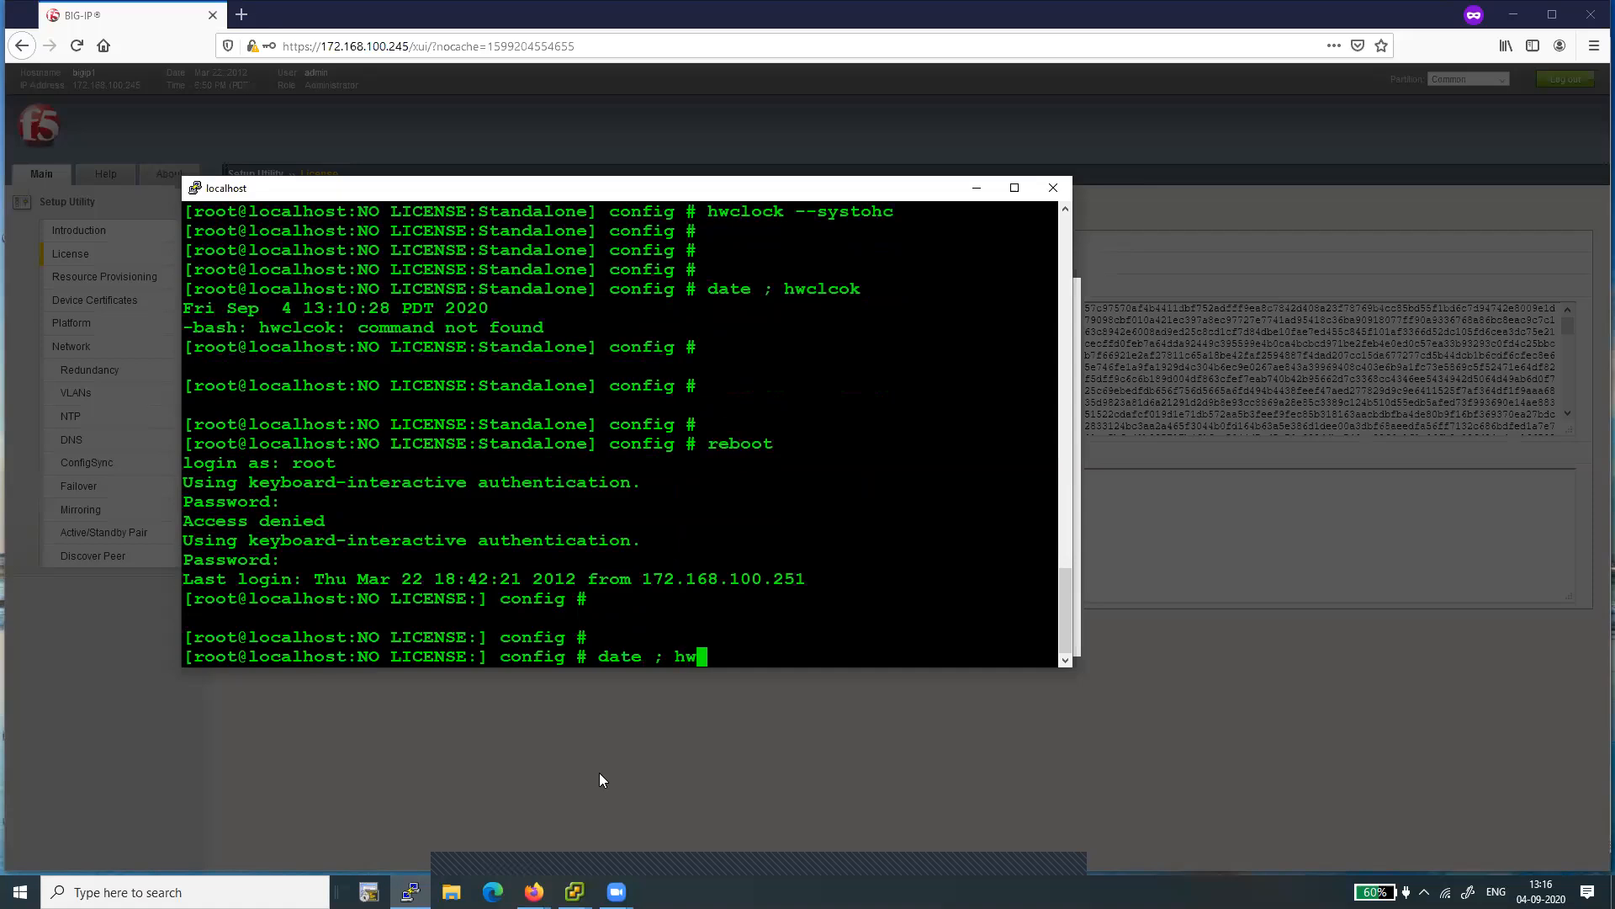
{"action": "type", "text": "clock"}
{"action": "key", "text": "Return"}
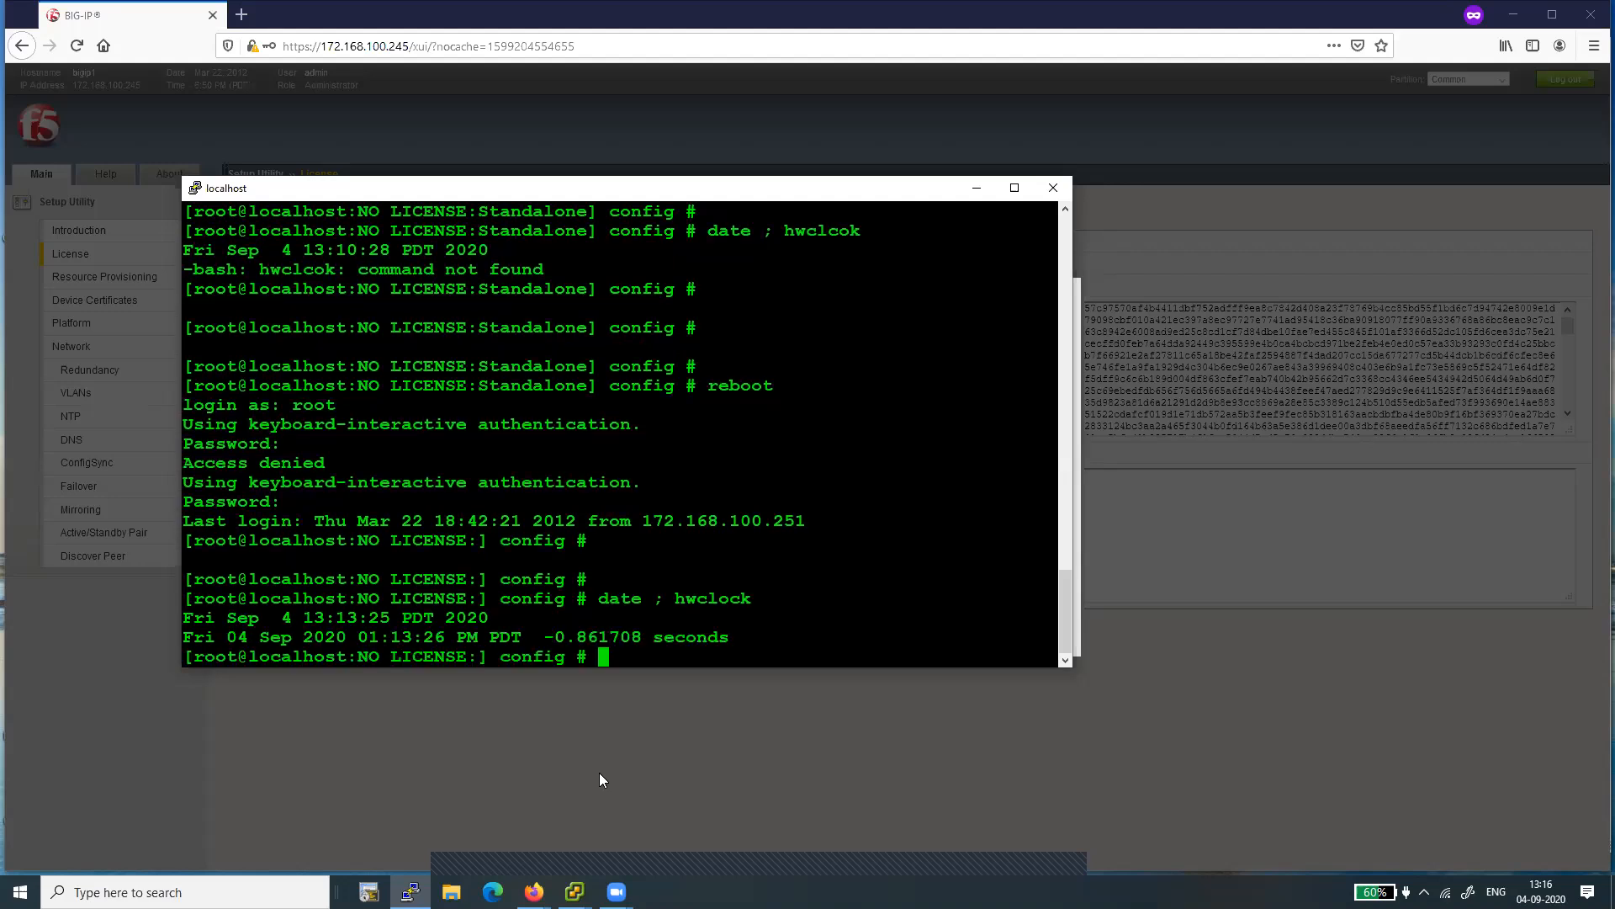
{"action": "key", "text": "Return"}
{"action": "key", "text": "Return"}
{"action": "key", "text": "Return"}
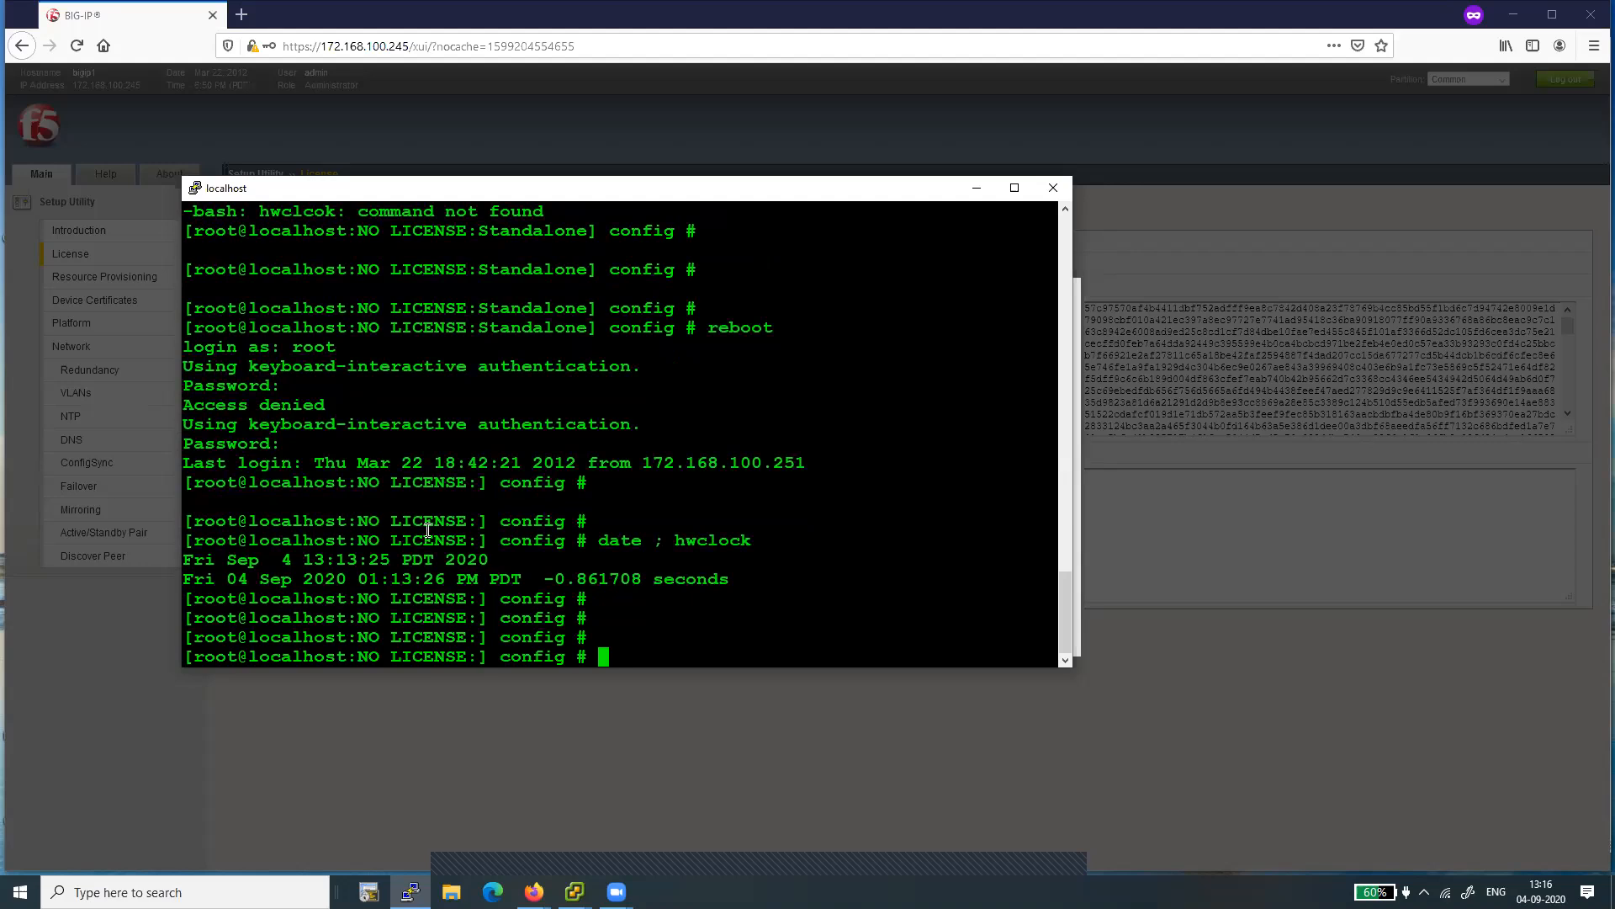
- Return to the BIG-IP Configuration Utility in the browser and log back in as admin with the account password
{"action": "left_click", "coordinate": [1229, 347]}
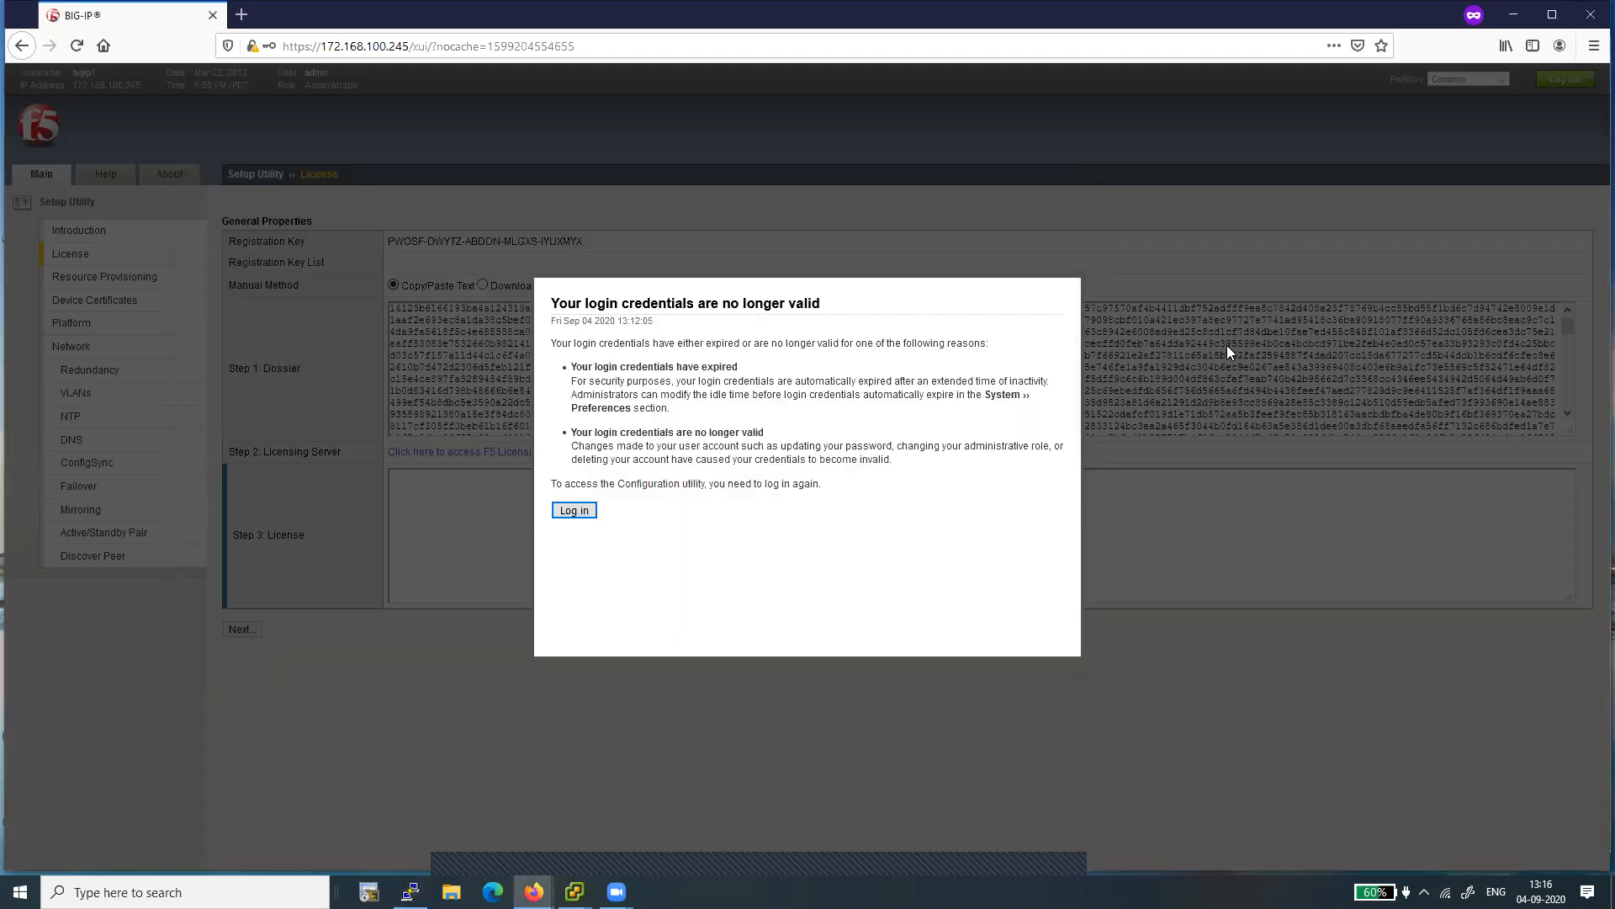
{"action": "left_click", "coordinate": [578, 512]}
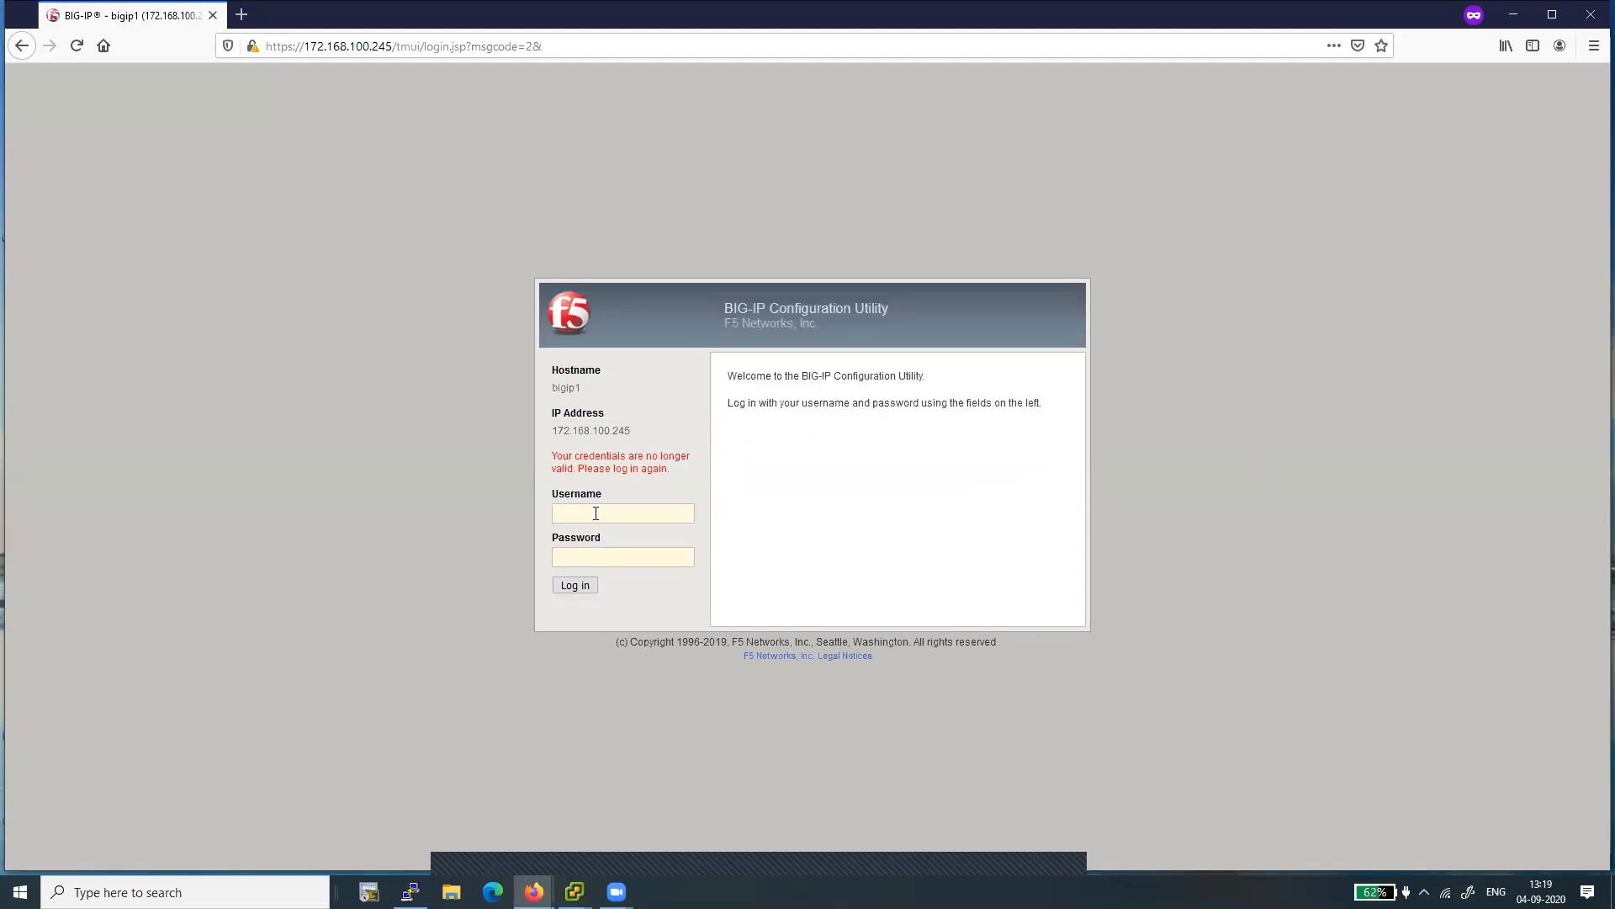
{"action": "type", "text": "admin"}
{"action": "key", "text": "Tab"}
{"action": "type", "text": "ad"}
{"action": "key", "text": "BackSpace"}
{"action": "key", "text": "BackSpace"}
{"action": "type", "text": "admin@123"}
{"action": "left_click", "coordinate": [575, 585]}
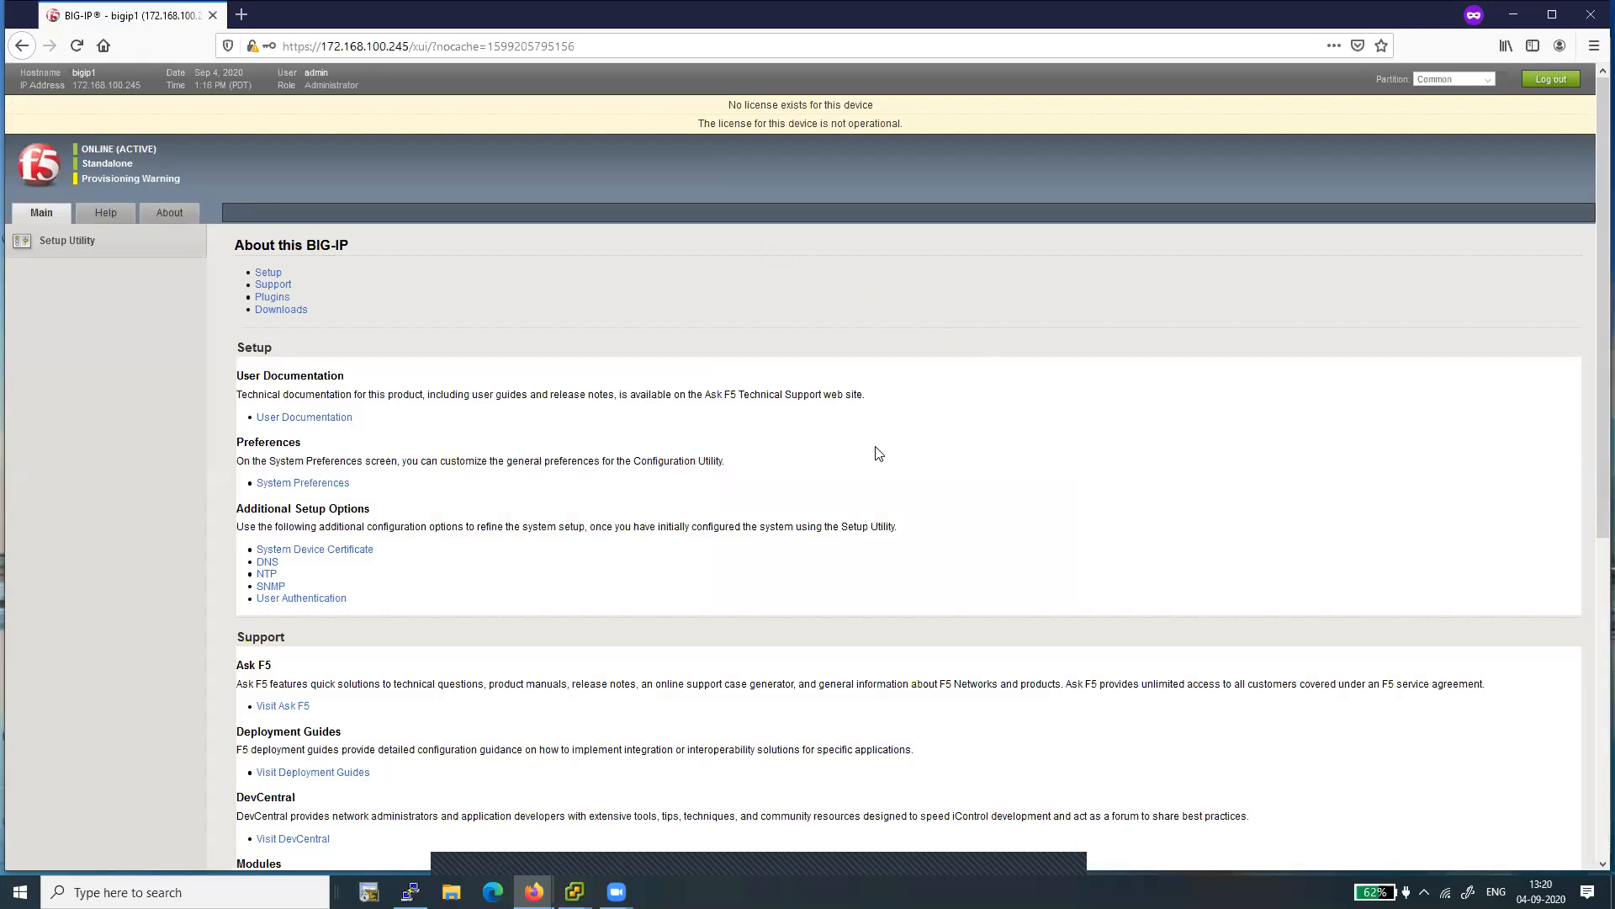
- Begin the Setup Utility from its introduction and start activating the device license
{"action": "left_click", "coordinate": [53, 243]}
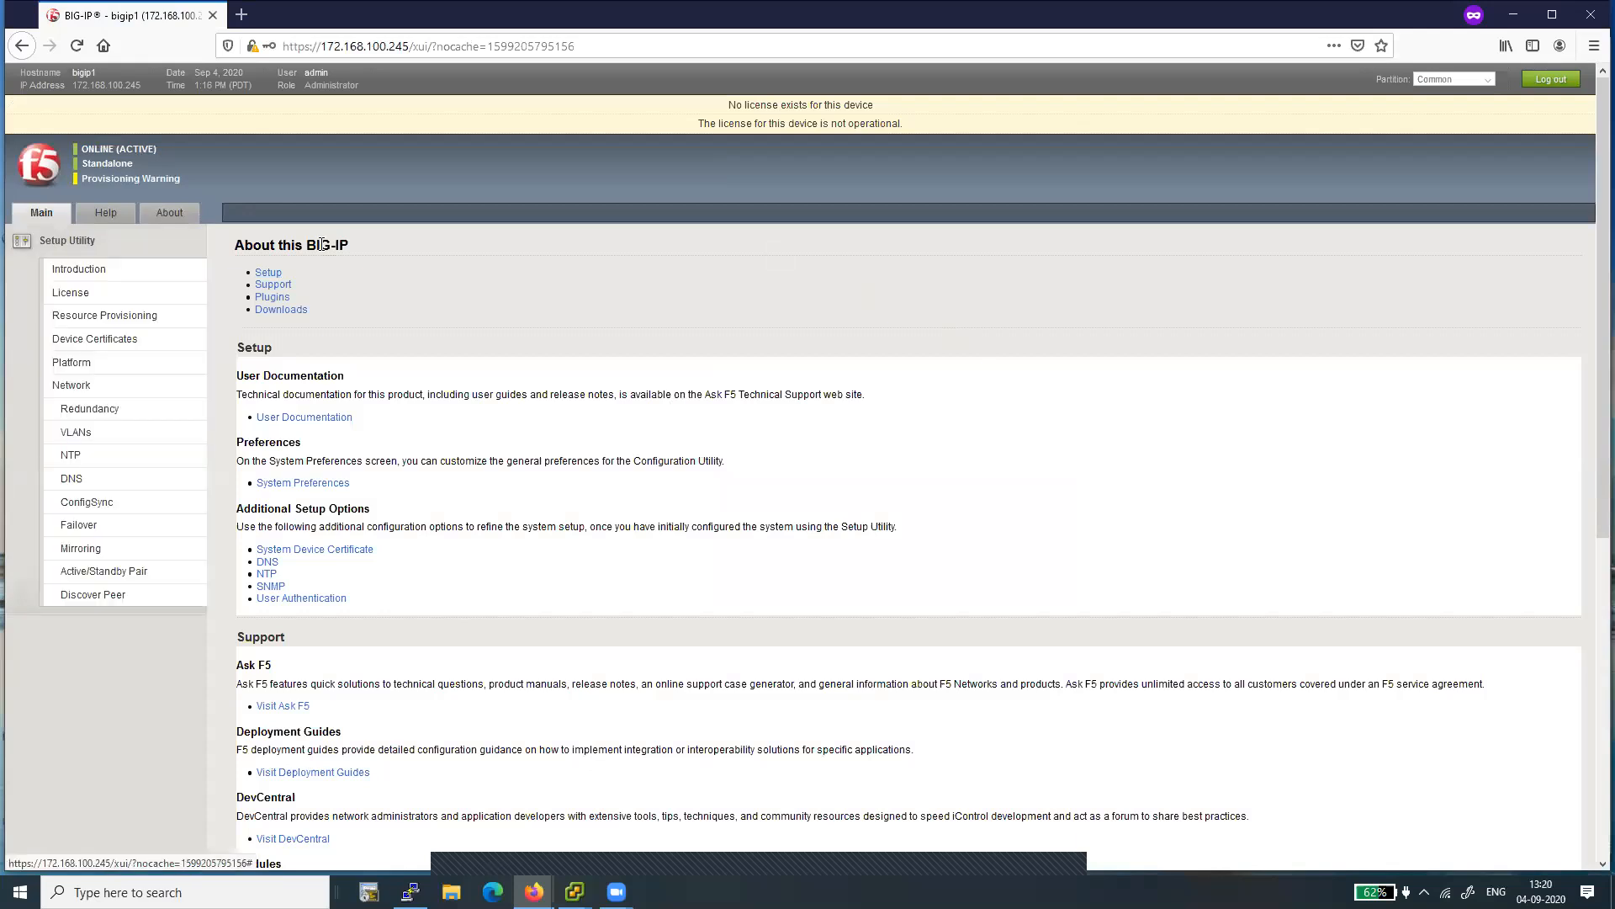
{"action": "left_click", "coordinate": [96, 272]}
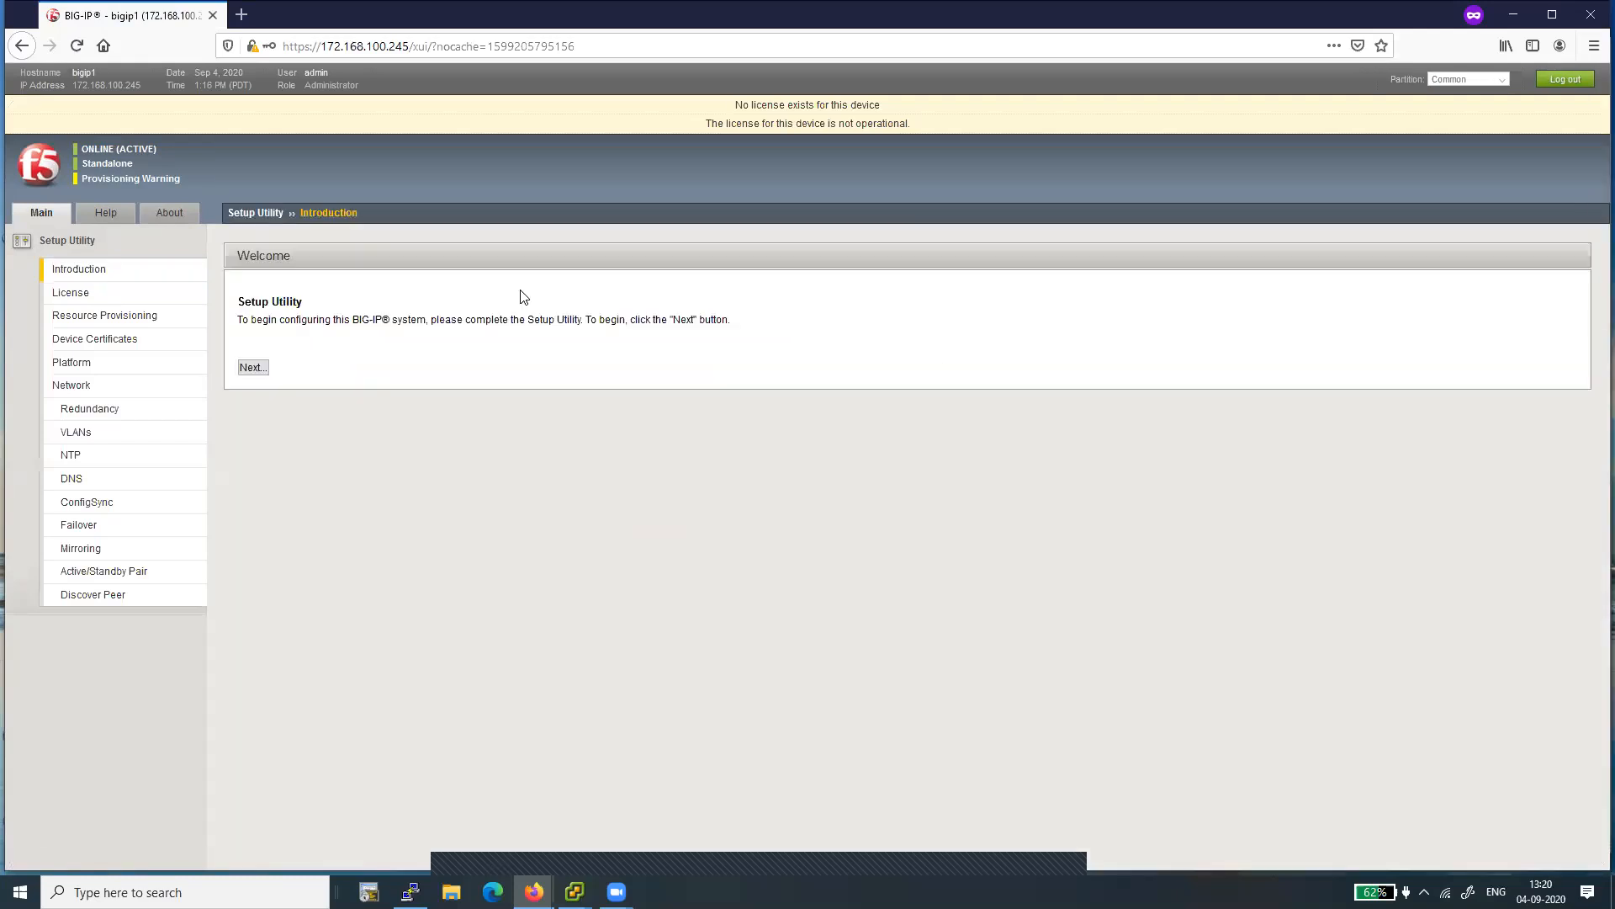
{"action": "left_click", "coordinate": [253, 367]}
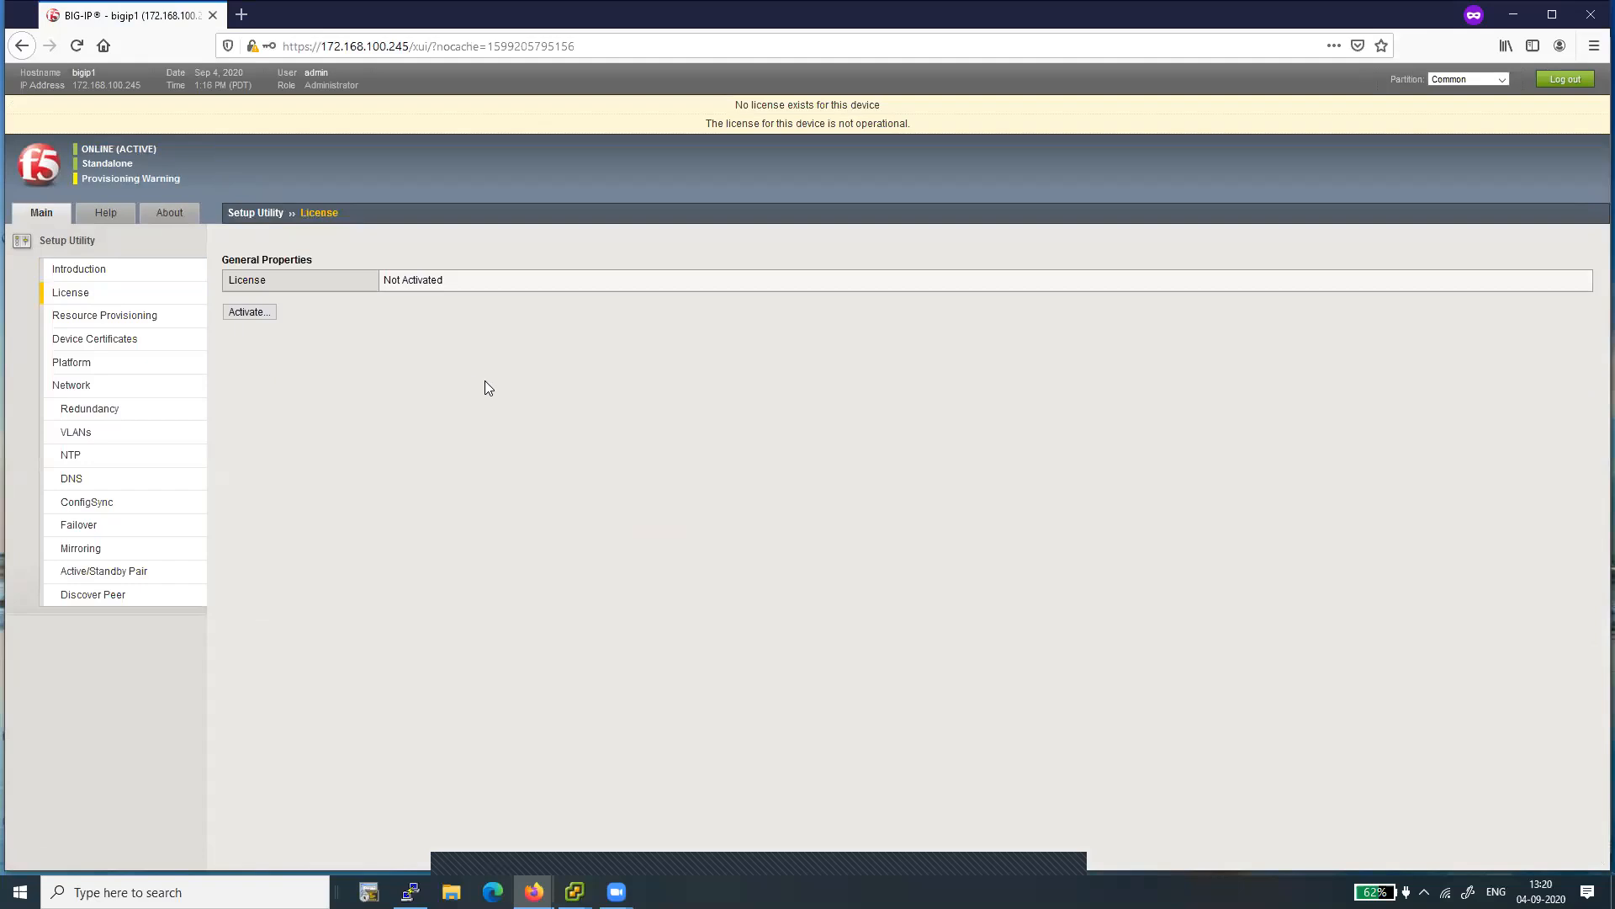
{"action": "left_click", "coordinate": [249, 313]}
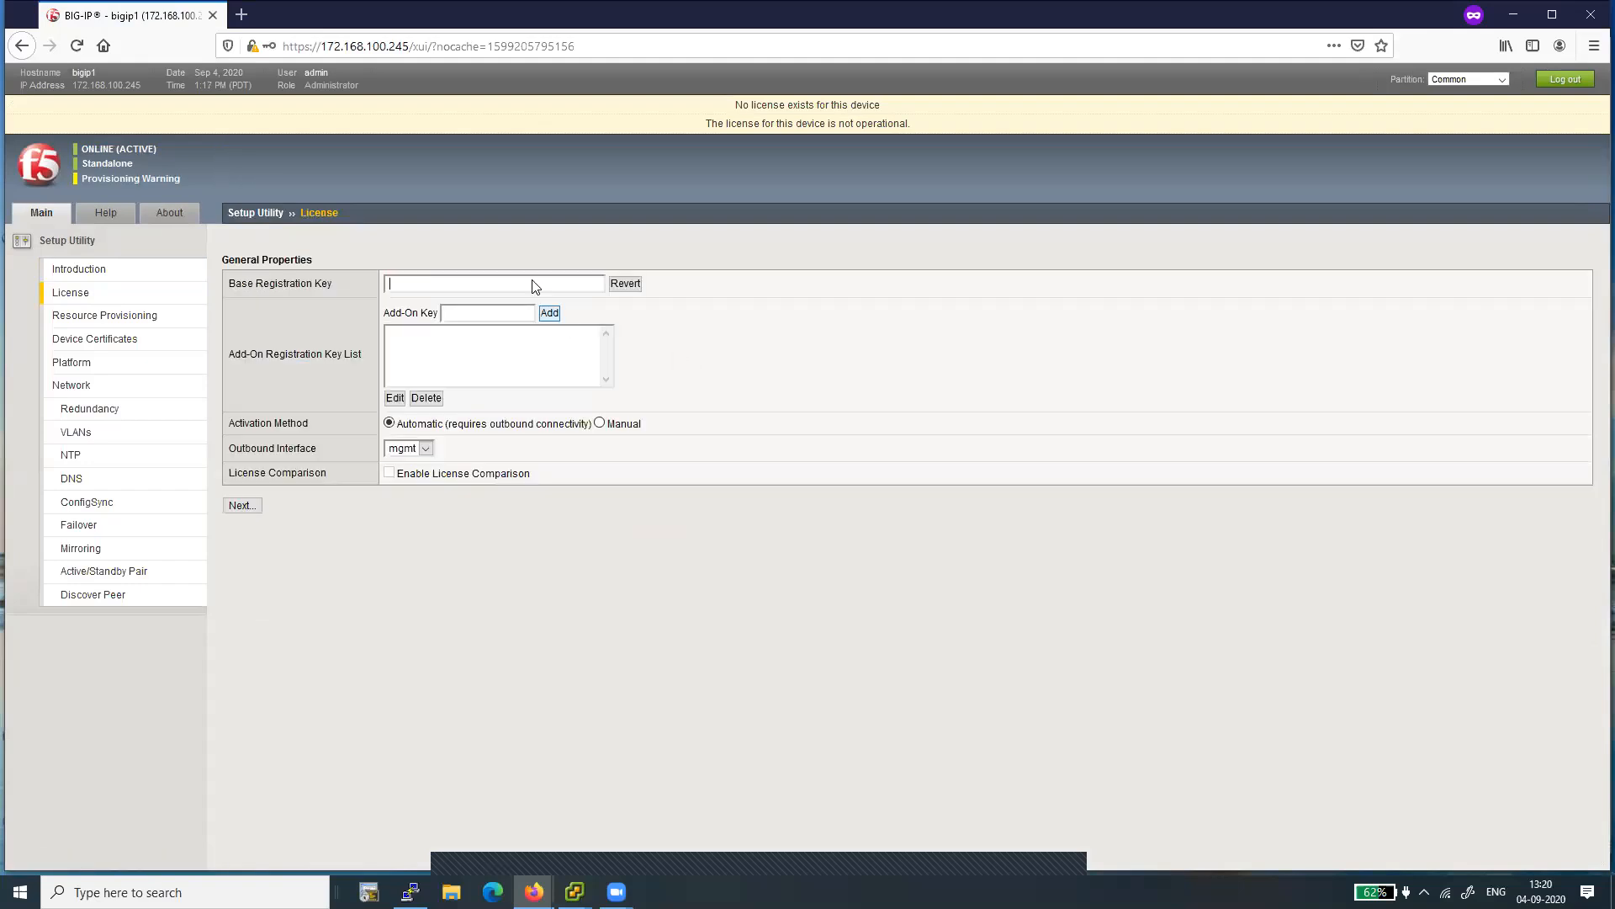
- Paste the base registration key, choose the Manual activation method, and generate the dossier
{"action": "left_click", "coordinate": [531, 284]}
{"action": "right_click", "coordinate": [531, 283]}
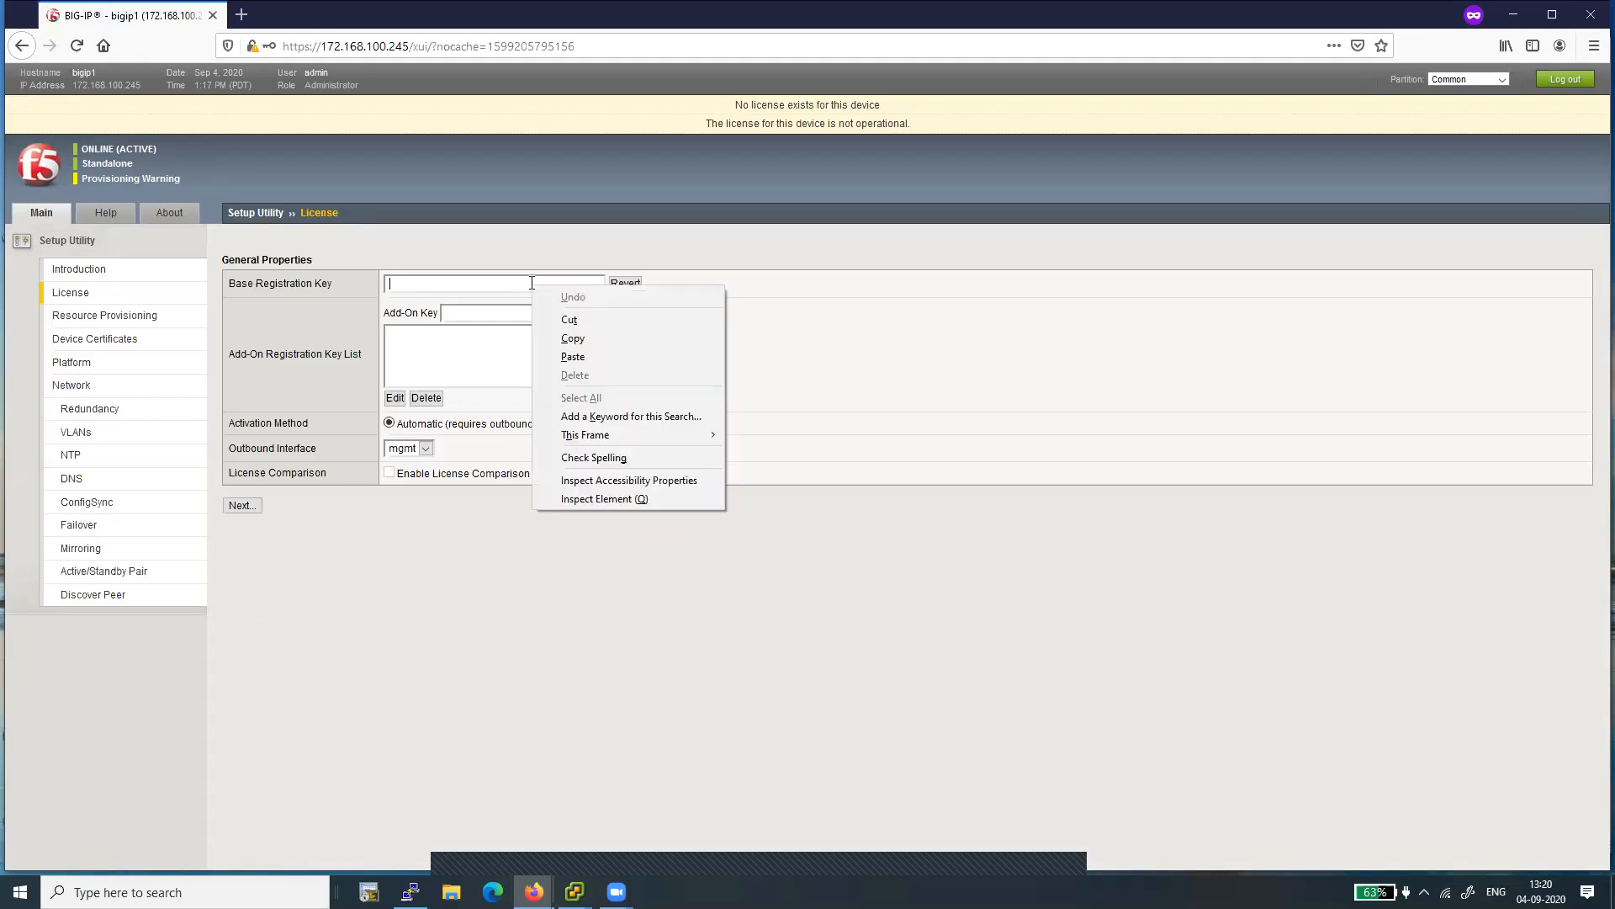
{"action": "left_click", "coordinate": [576, 357]}
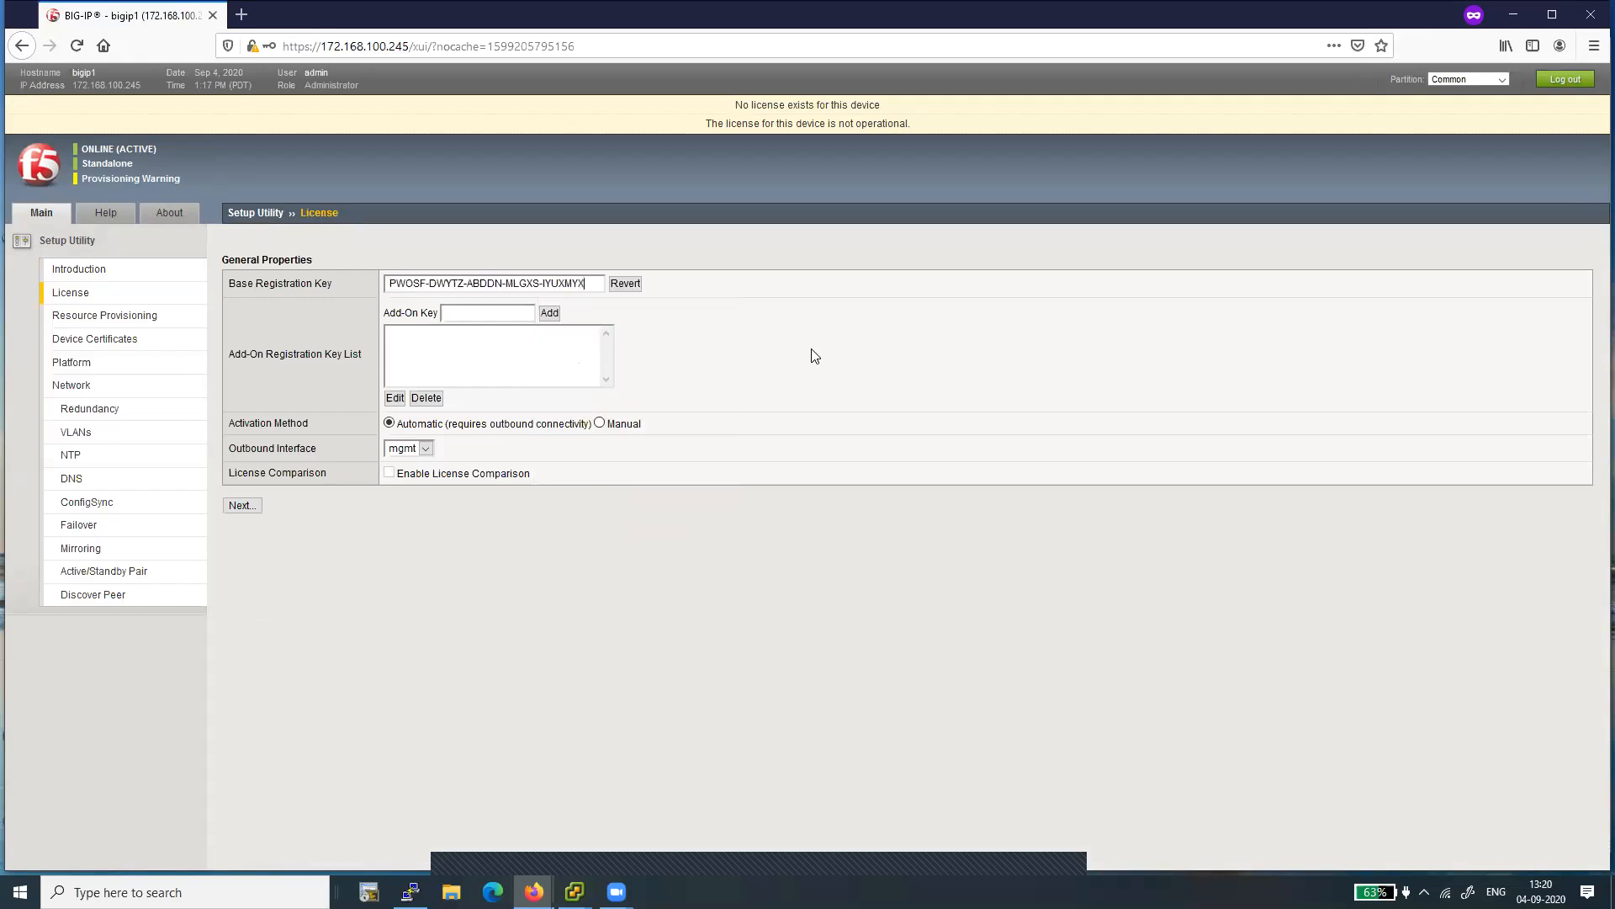
{"action": "left_click", "coordinate": [600, 424]}
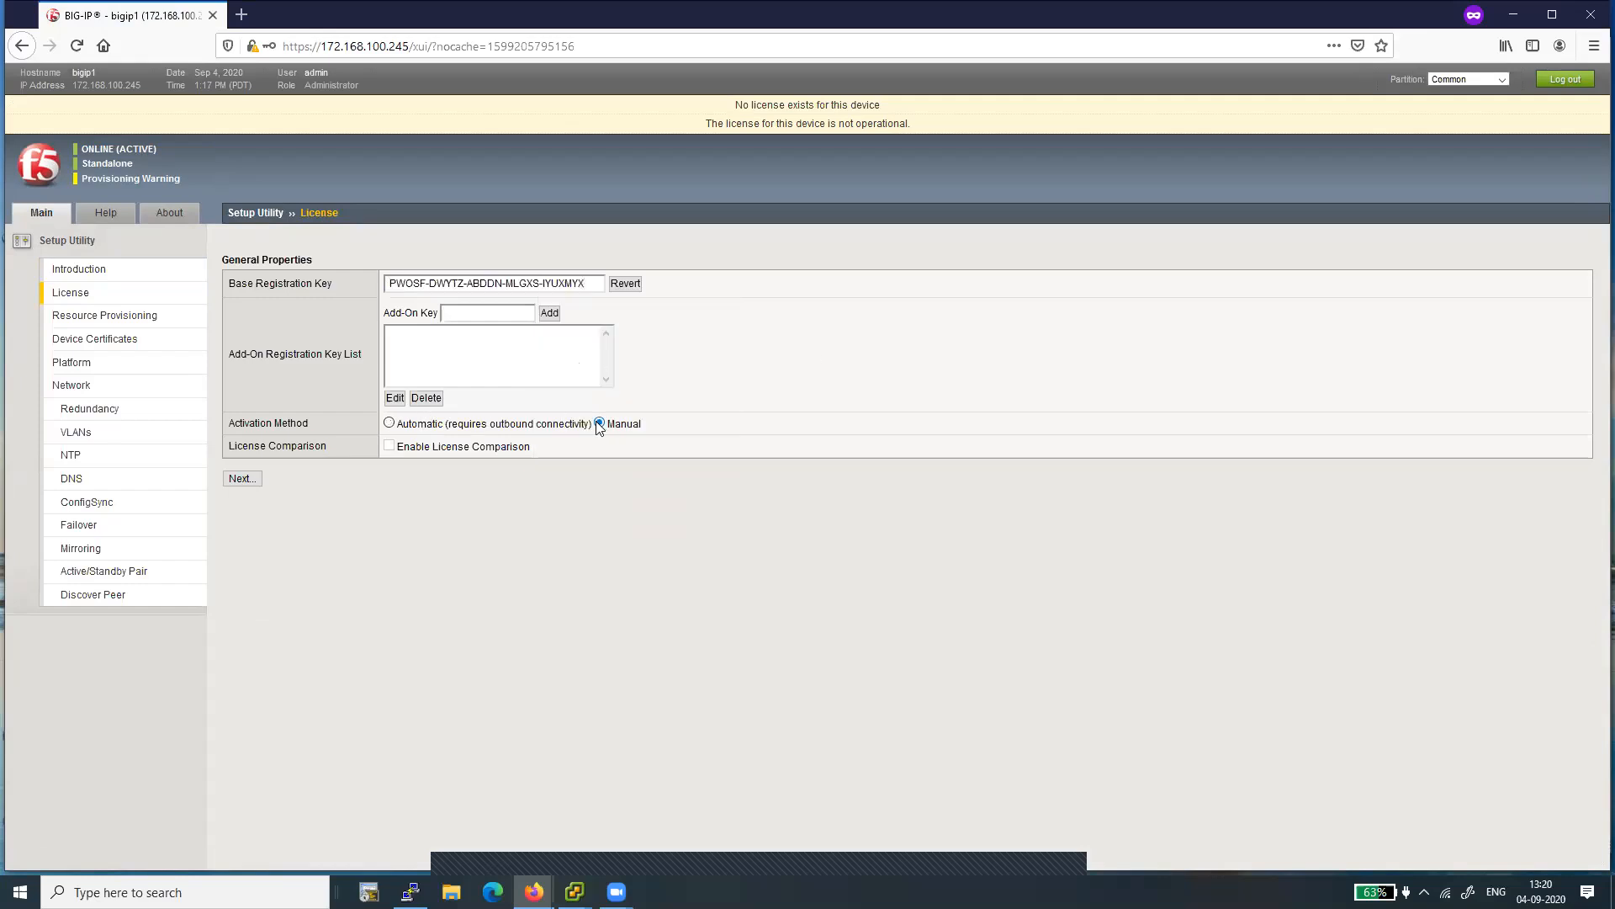
{"action": "left_click", "coordinate": [243, 480]}
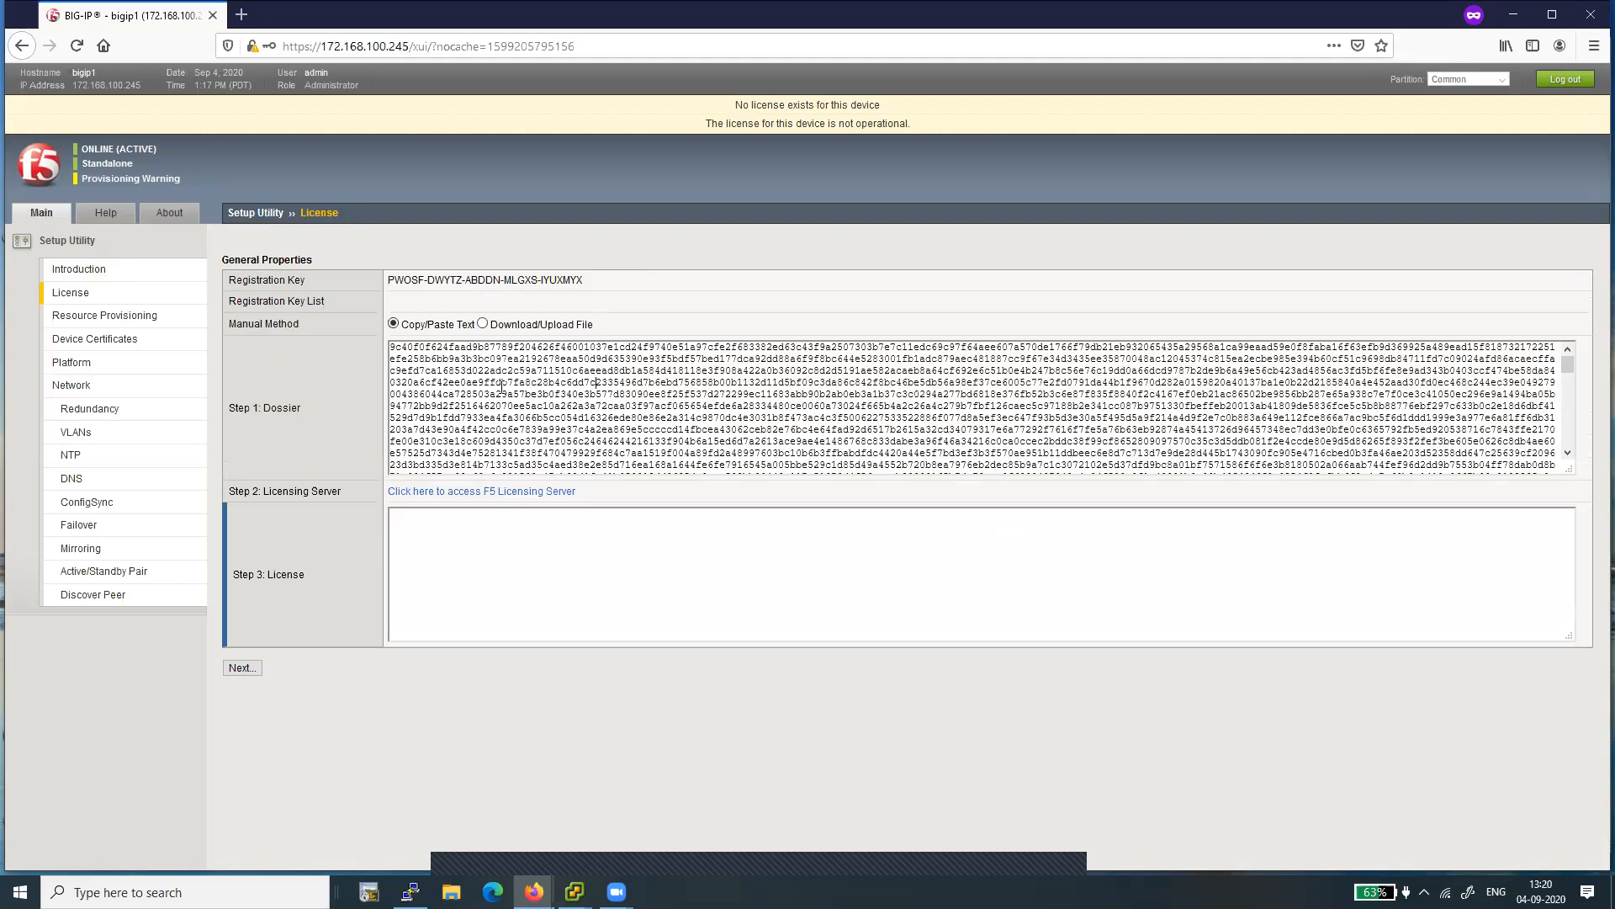
- Copy the whole generated dossier, open the F5 Licensing Server, and submit the dossier on its activation page
{"action": "key", "text": "ctrl+a"}
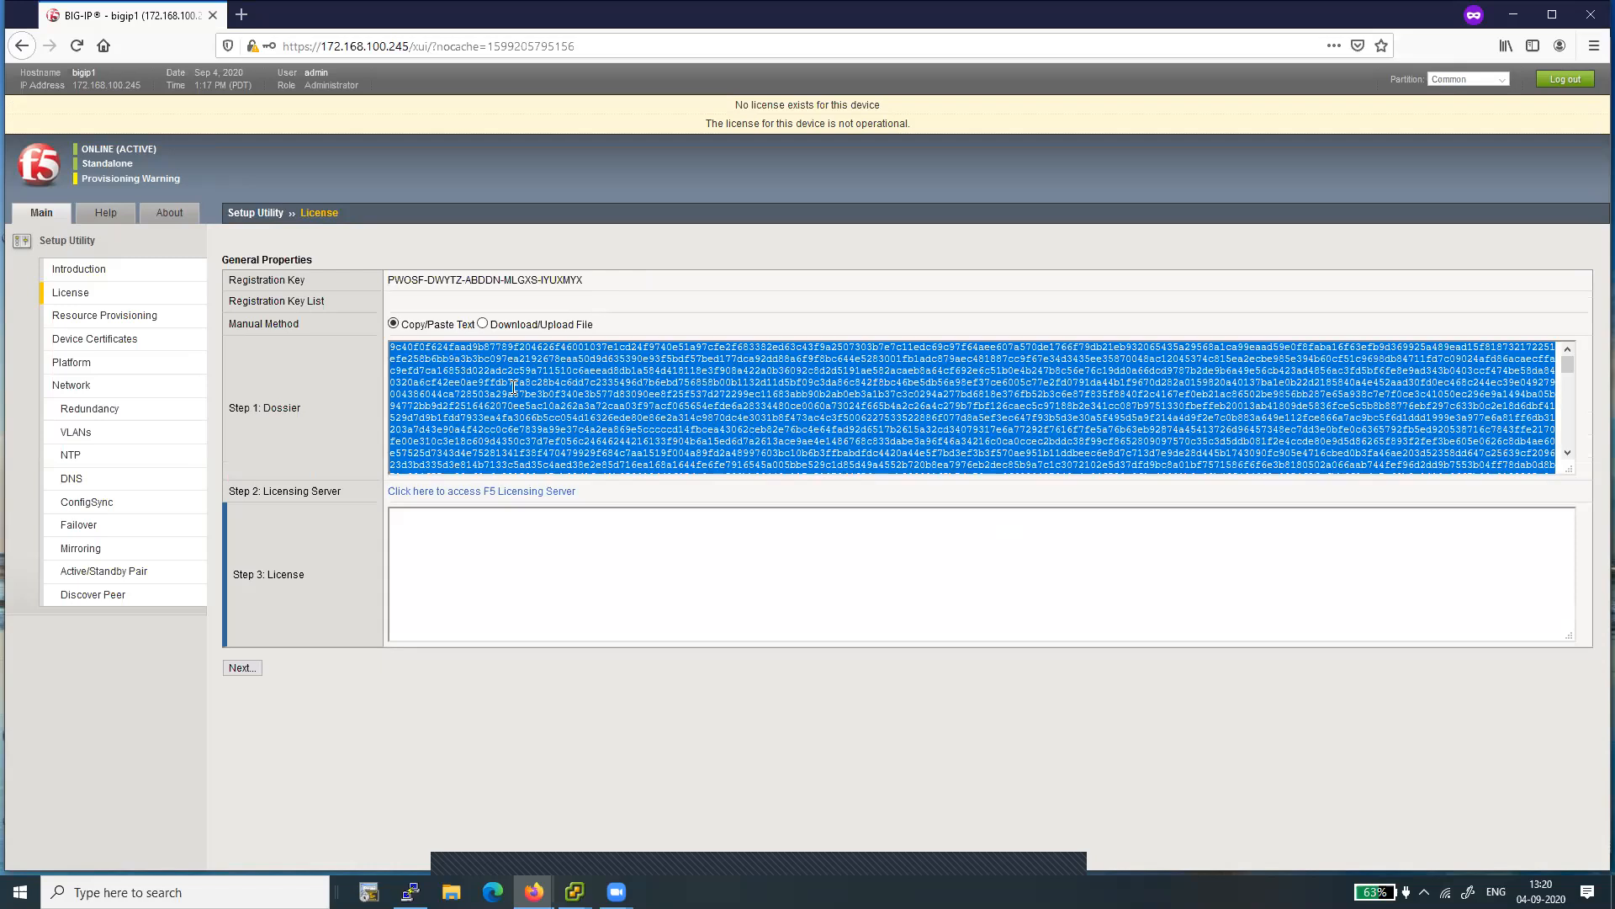
{"action": "right_click", "coordinate": [514, 388]}
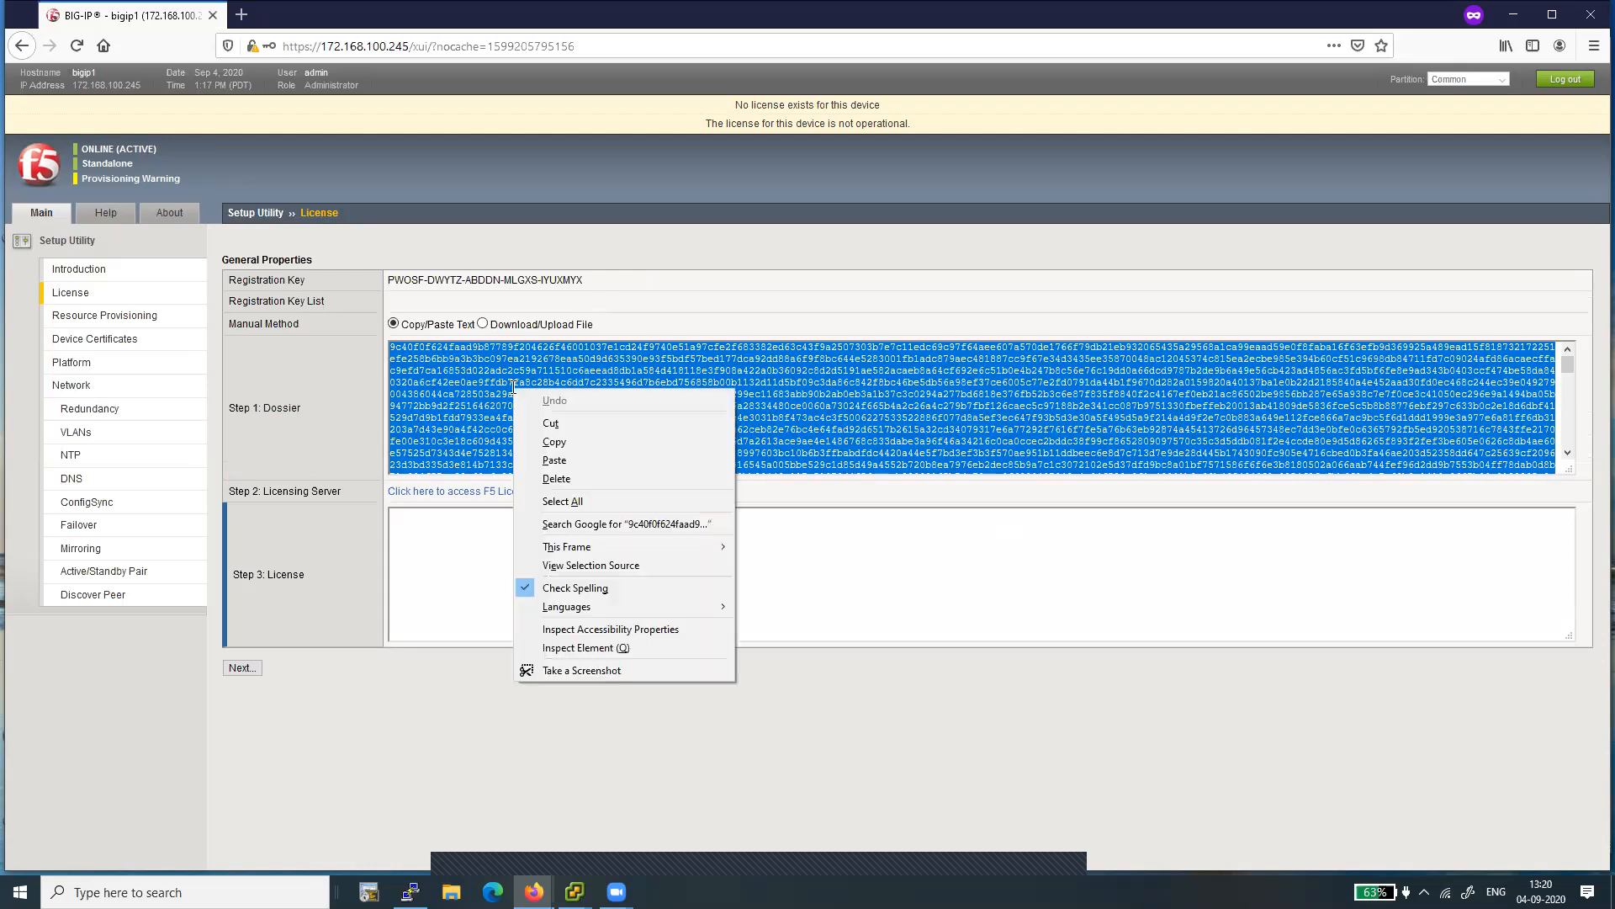
{"action": "left_click", "coordinate": [554, 442]}
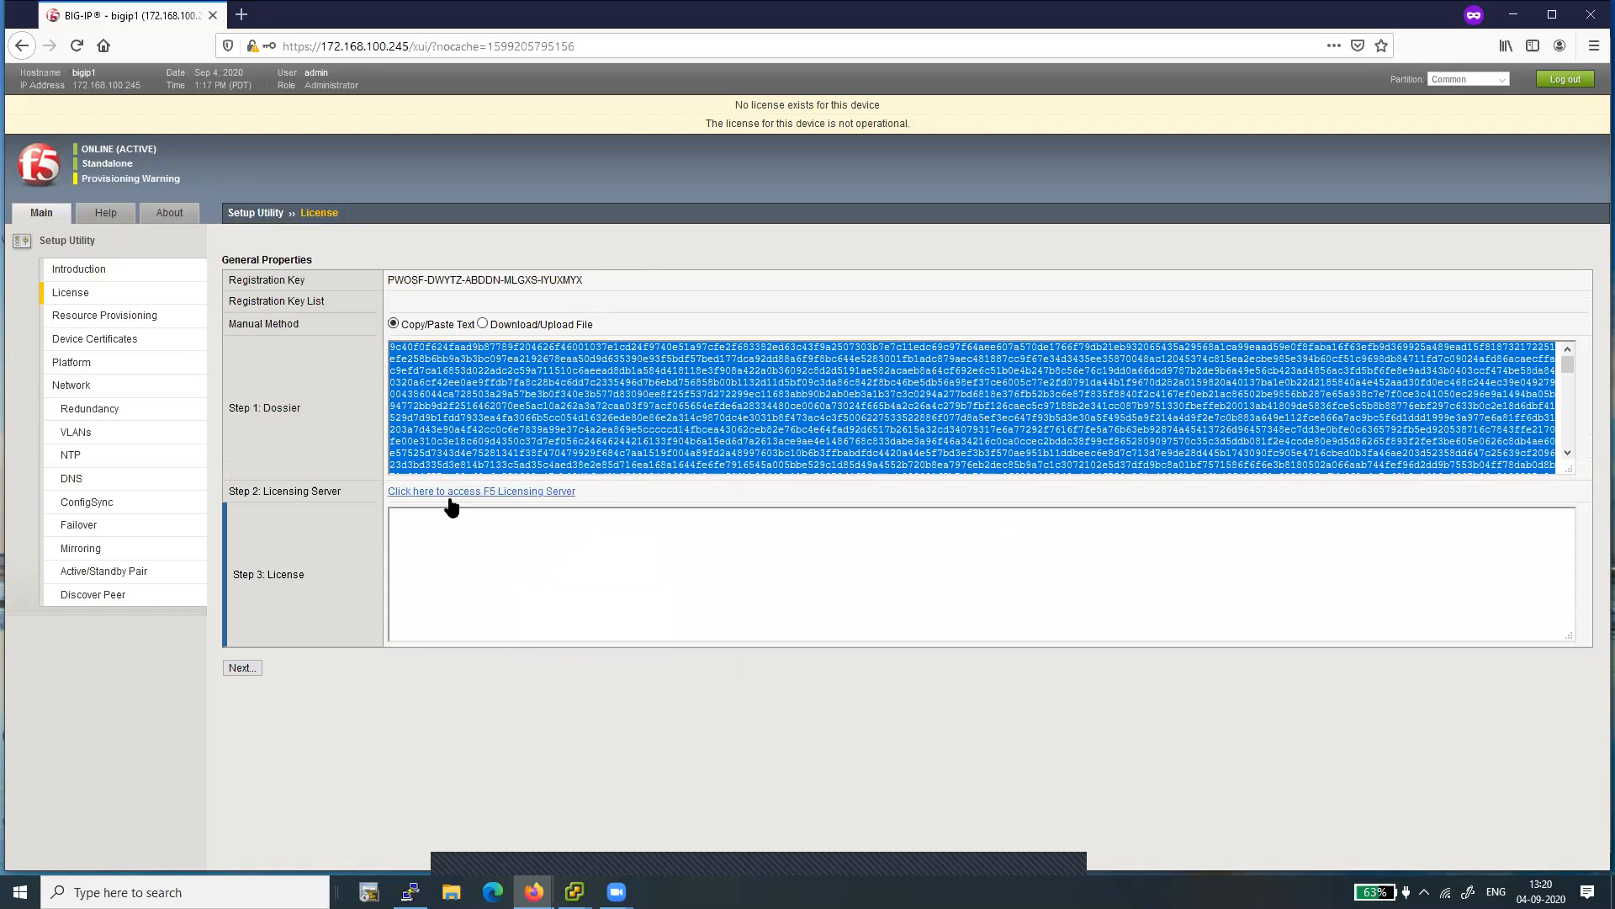
{"action": "left_click", "coordinate": [509, 498]}
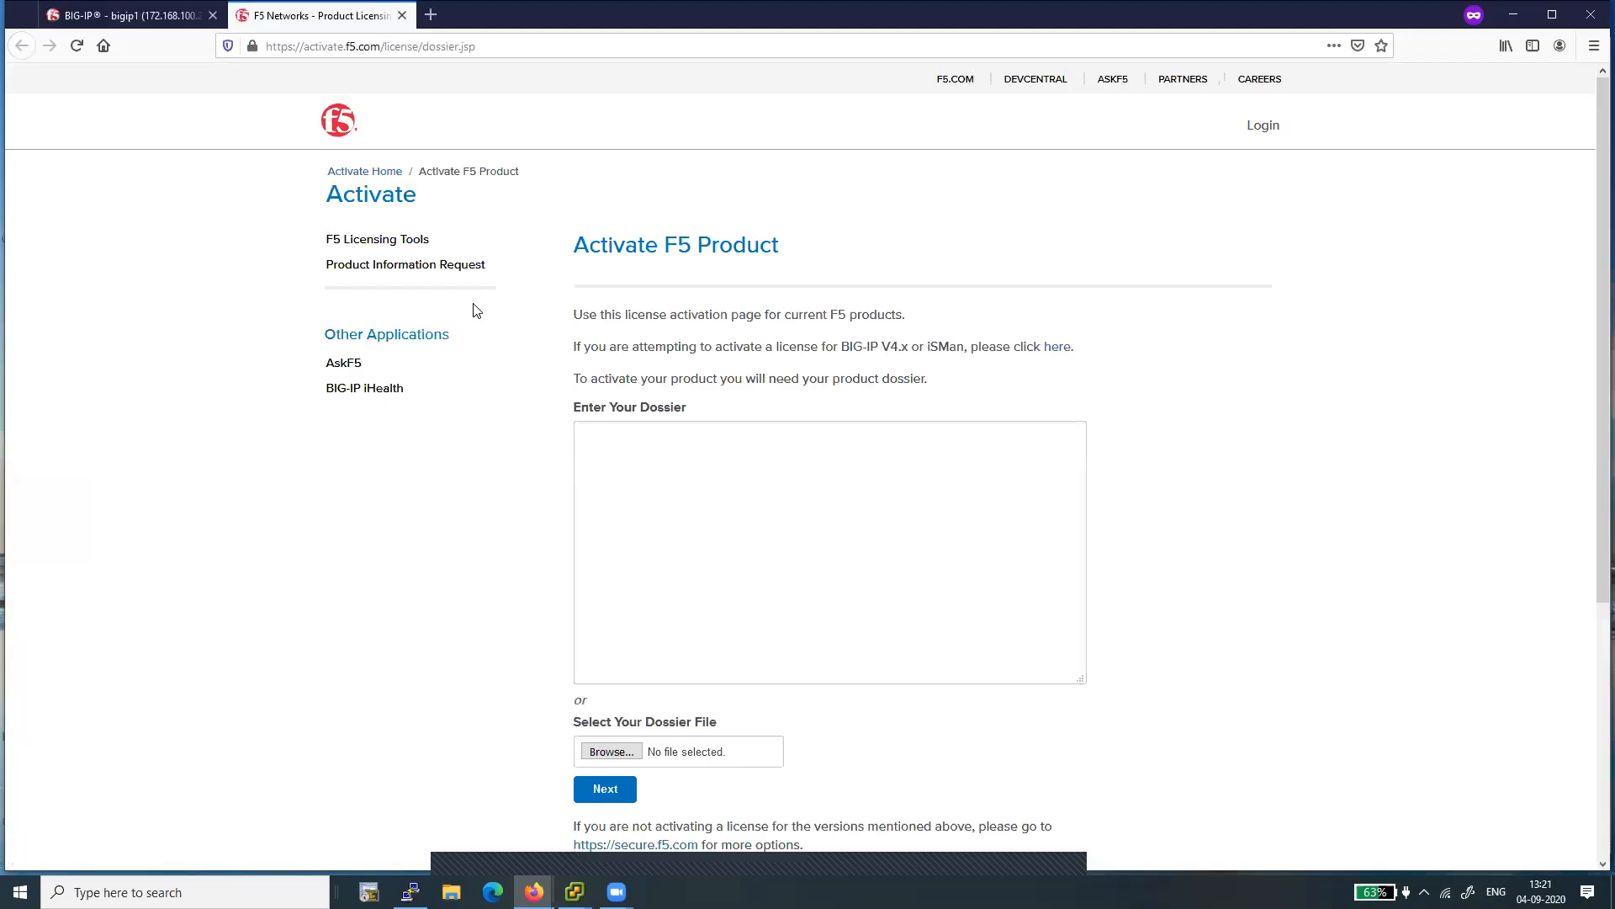
{"action": "right_click", "coordinate": [638, 464]}
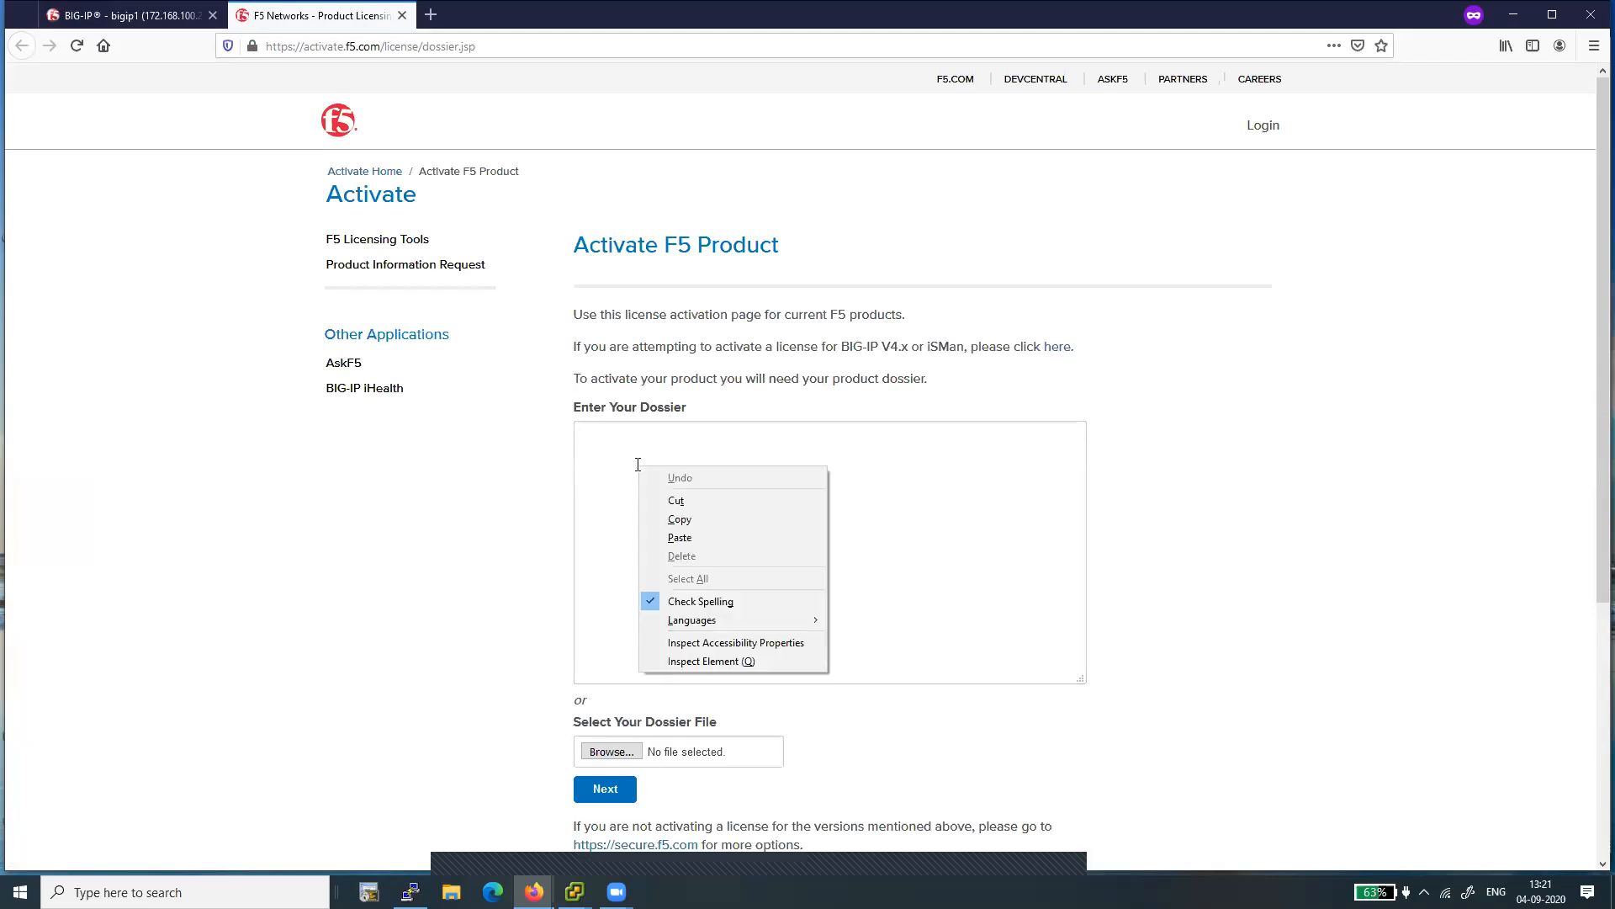
{"action": "left_click", "coordinate": [680, 537]}
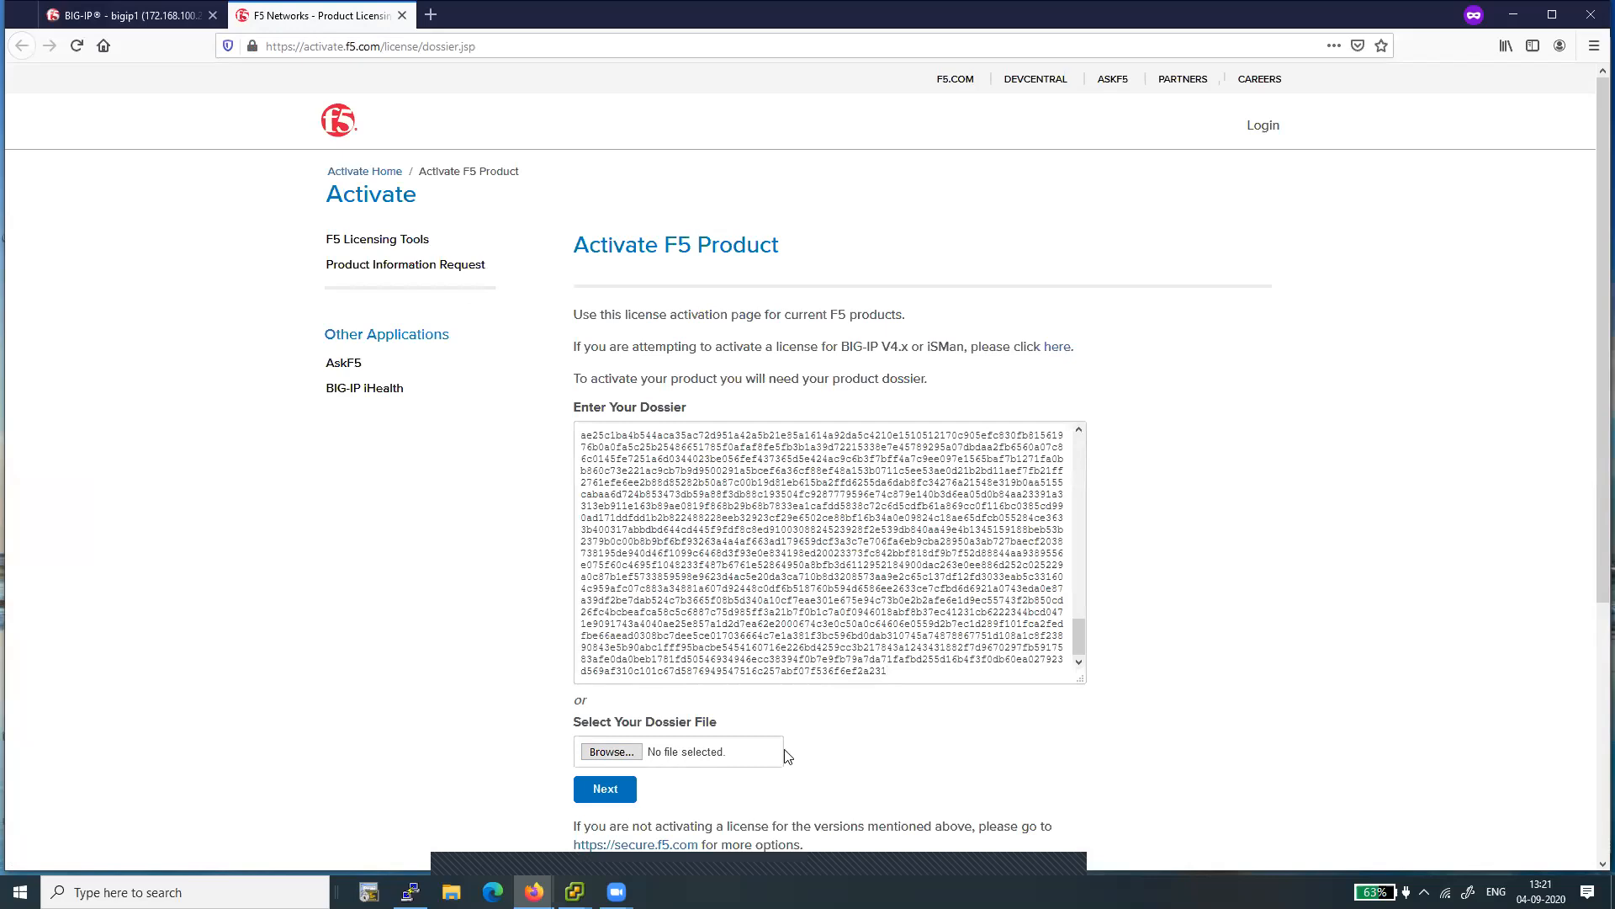
{"action": "left_click", "coordinate": [600, 795]}
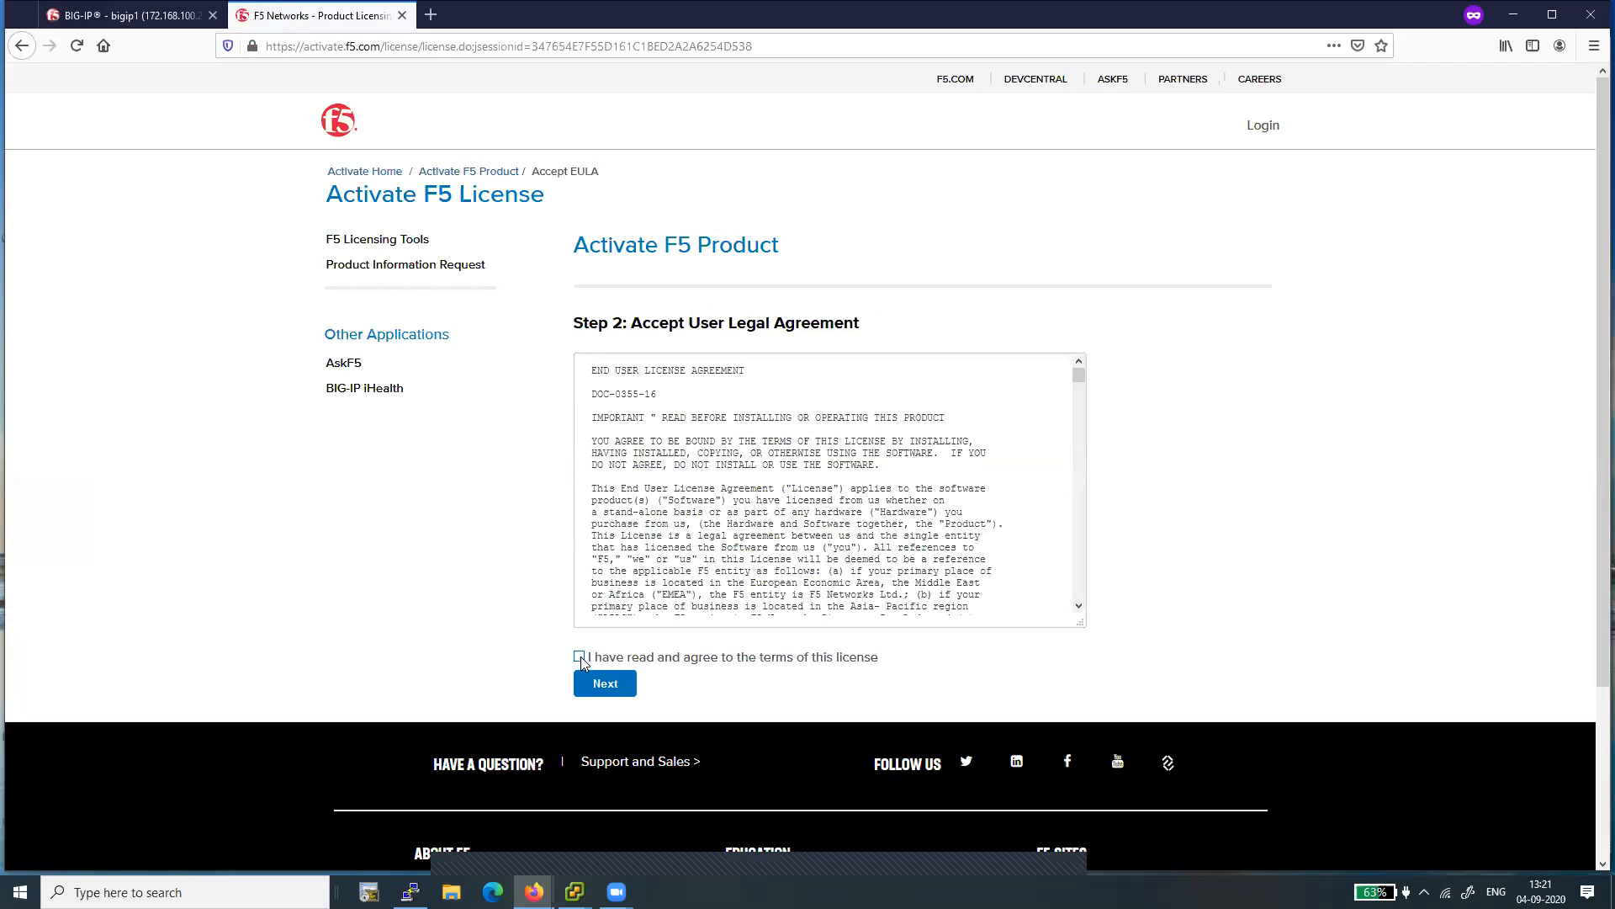
- Look through the end user license agreement, agree to its terms, and continue to the license
{"action": "scroll", "coordinate": [742, 505], "scroll_direction": "down", "scroll_amount": 10}
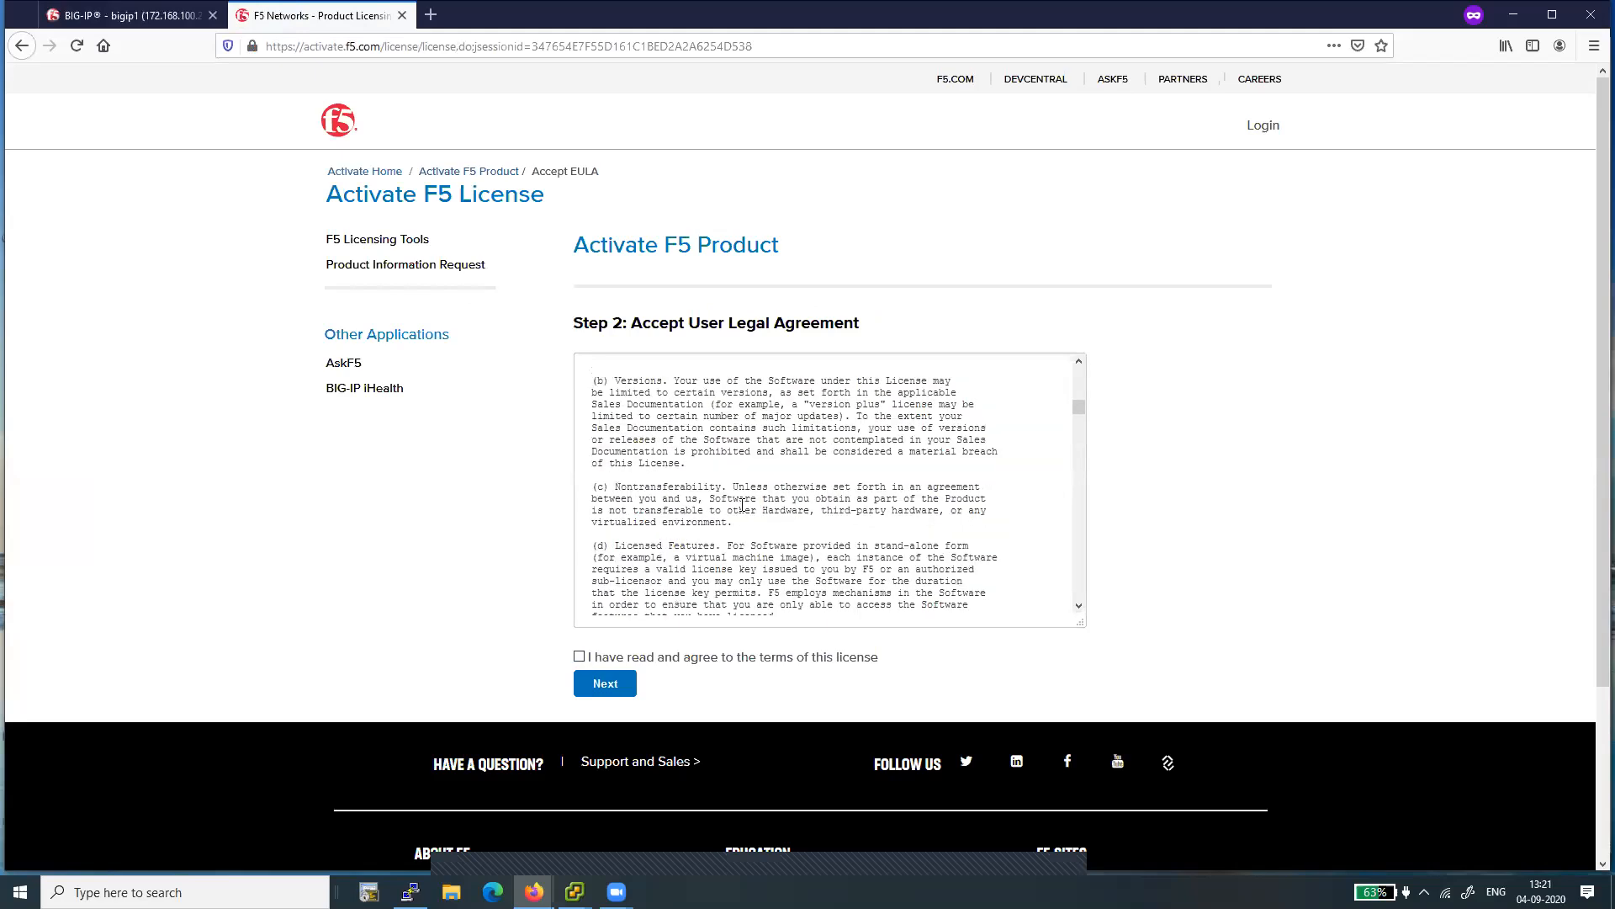
{"action": "scroll", "coordinate": [742, 505], "scroll_direction": "down", "scroll_amount": 10}
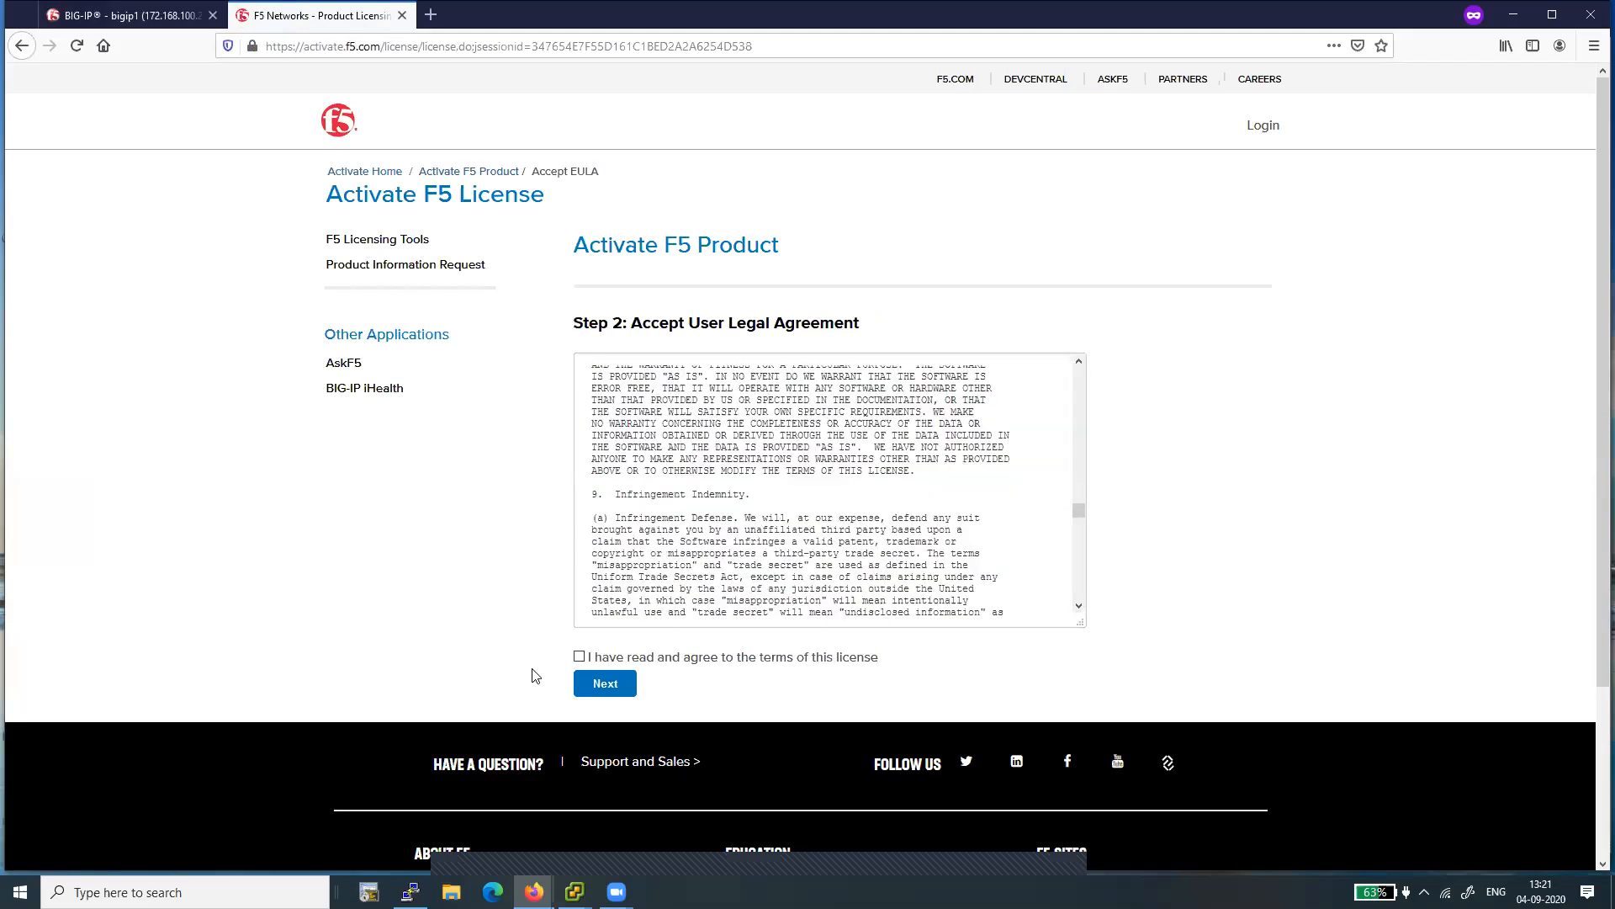
{"action": "left_click", "coordinate": [578, 656]}
{"action": "left_click", "coordinate": [613, 690]}
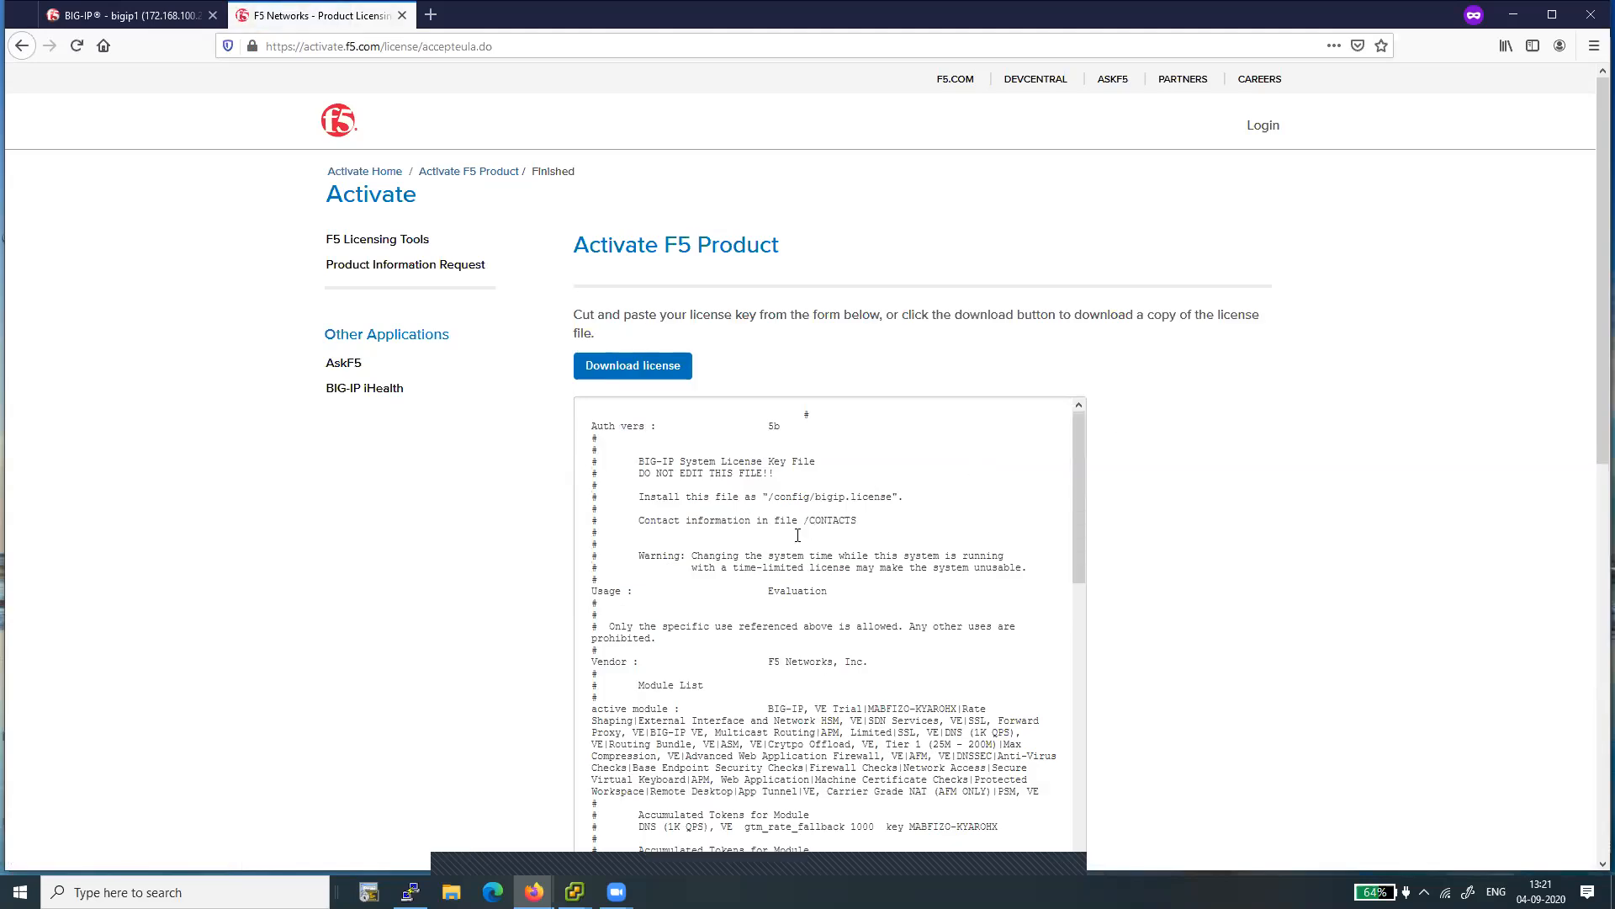
{"action": "left_click", "coordinate": [651, 381]}
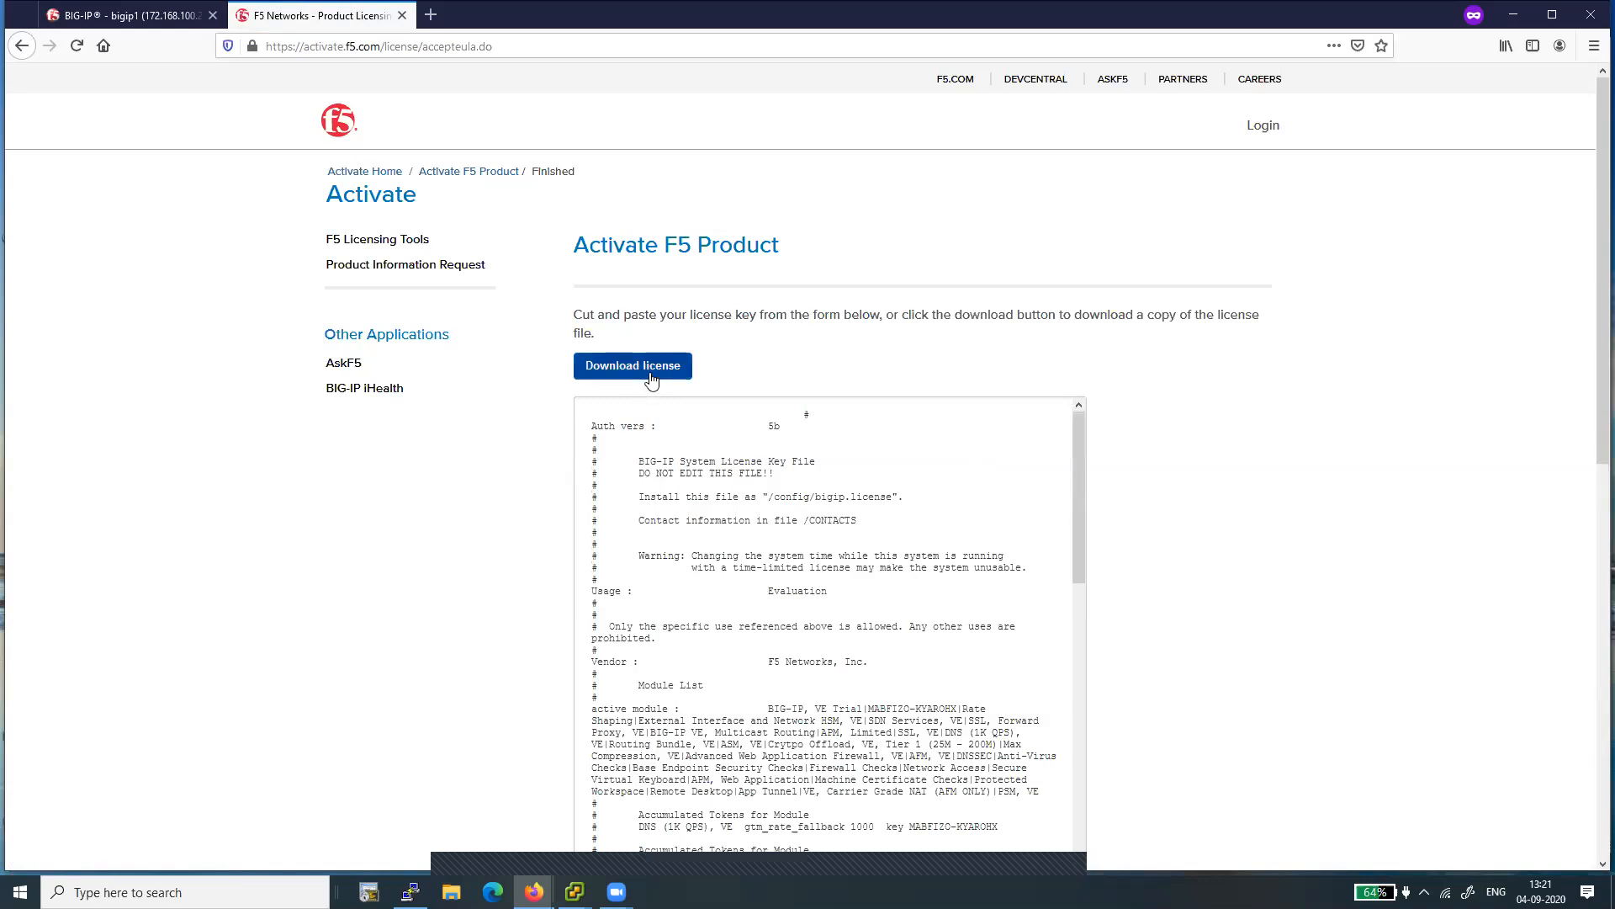
{"action": "double_click", "coordinate": [690, 540]}
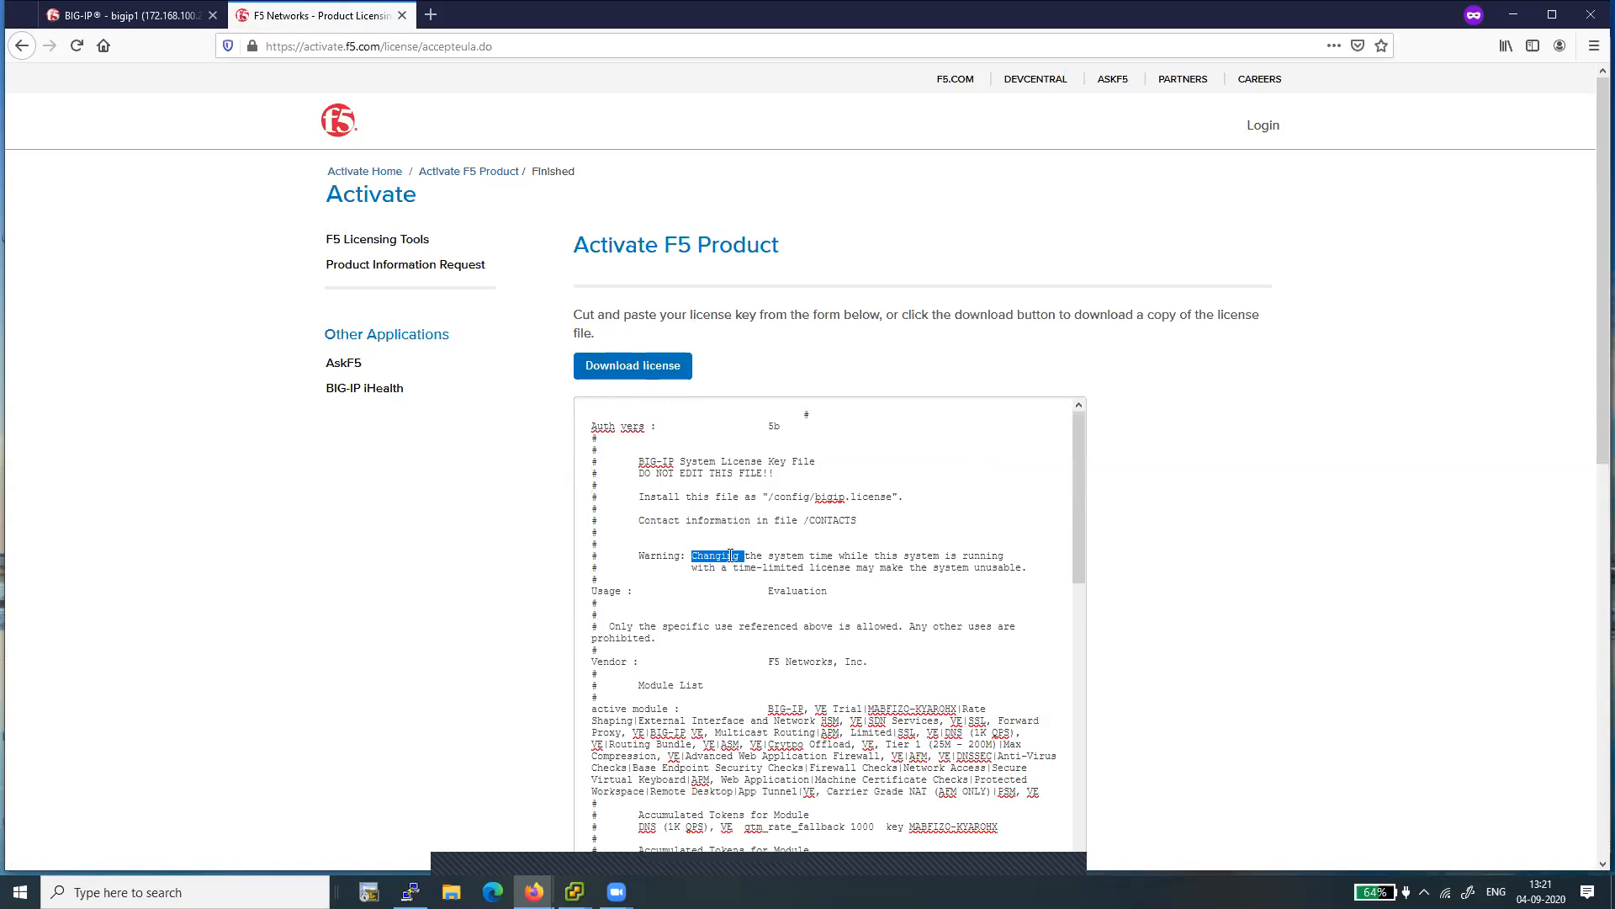
{"action": "triple_click", "coordinate": [729, 554]}
{"action": "triple_click", "coordinate": [730, 555]}
{"action": "triple_click", "coordinate": [730, 554]}
{"action": "double_click", "coordinate": [730, 555]}
{"action": "triple_click", "coordinate": [731, 555]}
{"action": "double_click", "coordinate": [730, 554]}
{"action": "left_click", "coordinate": [586, 421]}
{"action": "left_click", "coordinate": [734, 656], "text": "shift"}
{"action": "left_click_drag", "start_coordinate": [734, 656], "coordinate": [785, 880]}
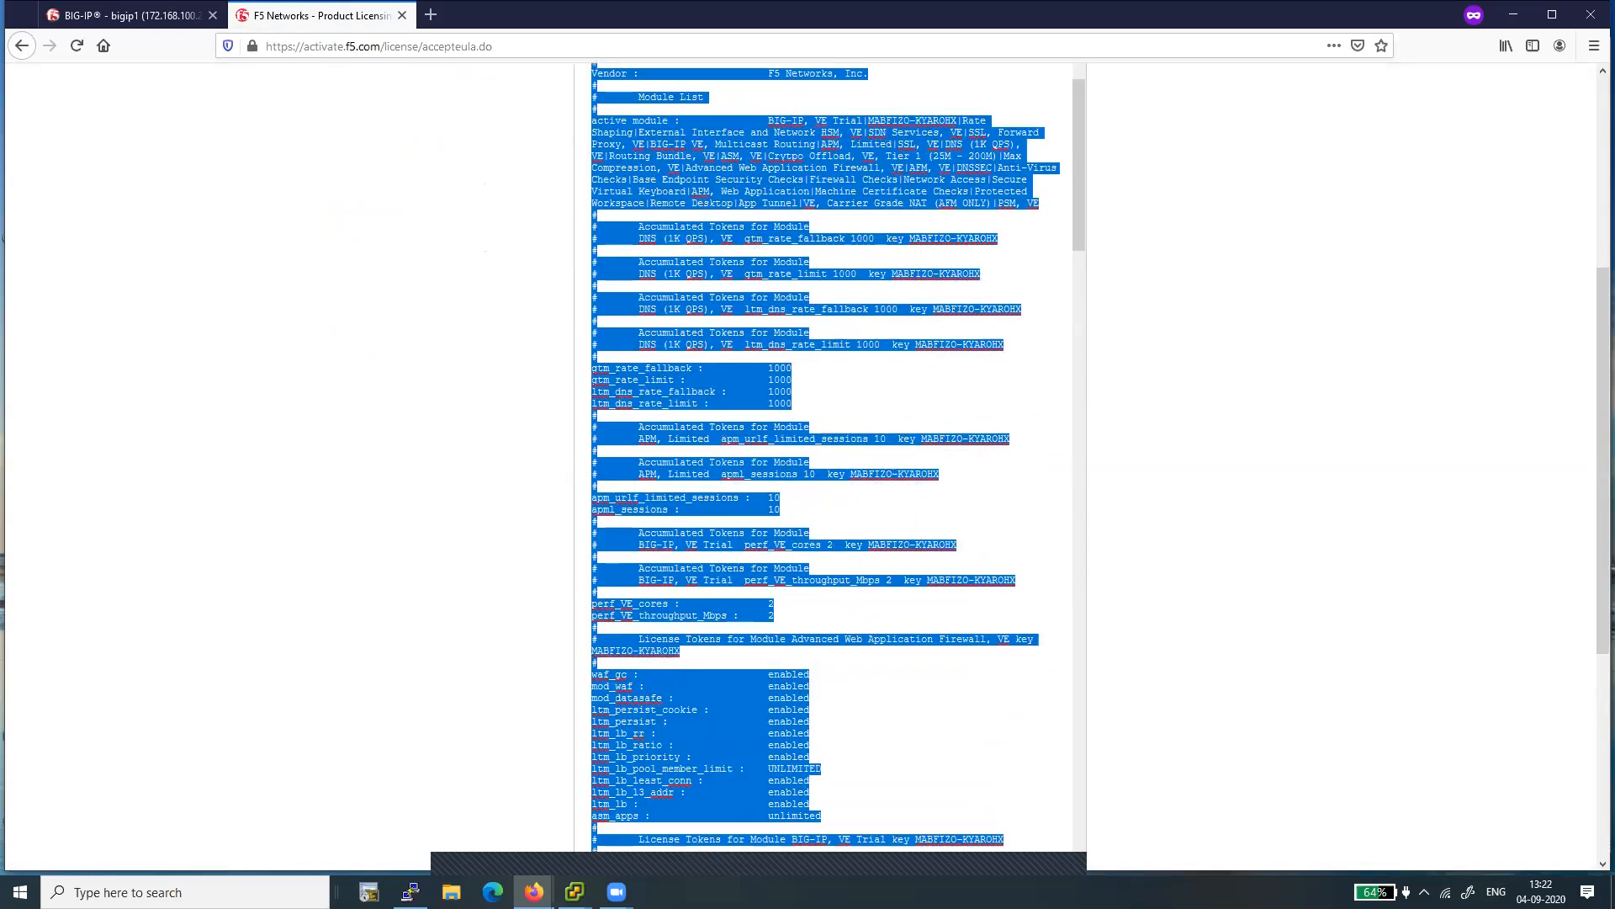
{"action": "left_click", "coordinate": [891, 570]}
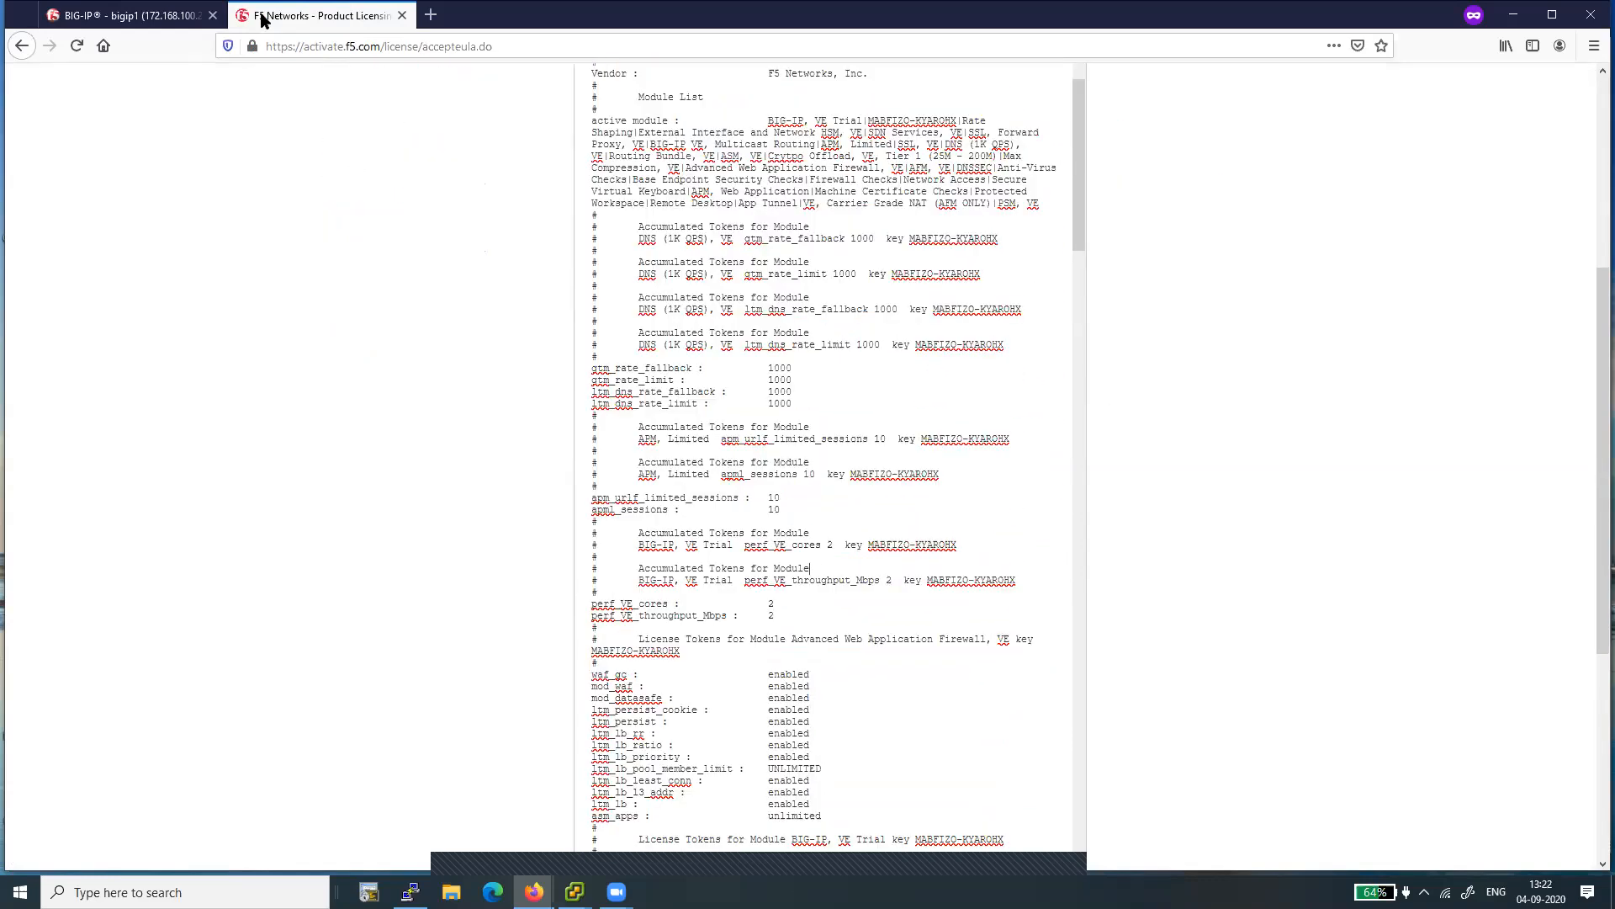
- Copy the entire issued license text into the Step 3 License field of the BIG-IP license page and submit it
{"action": "key", "text": "ctrl+a"}
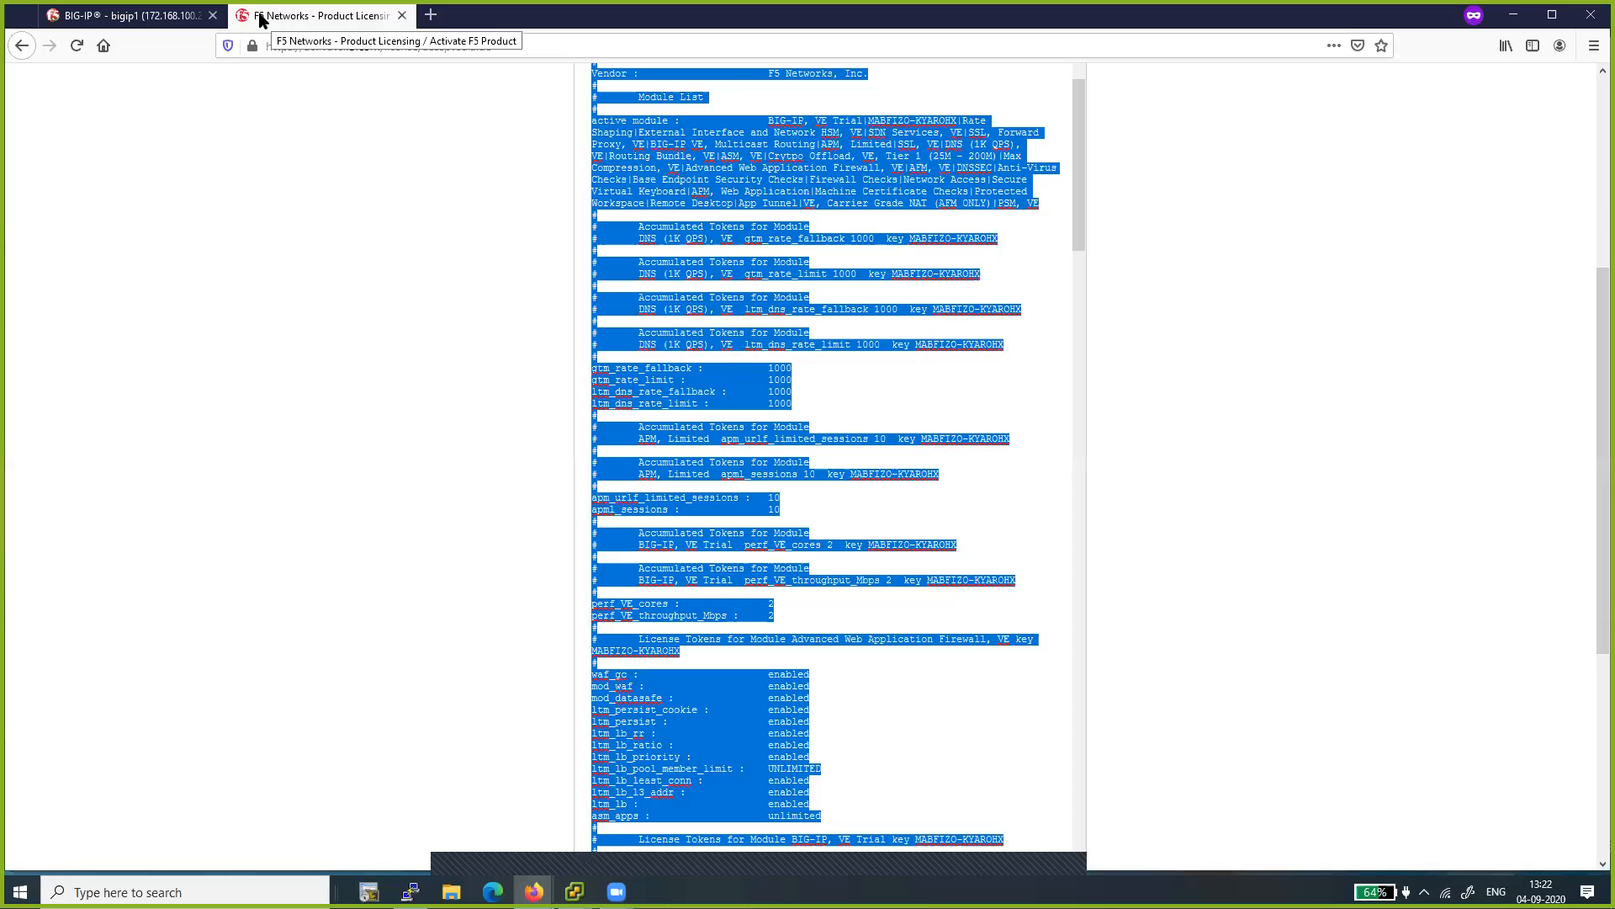
{"action": "right_click", "coordinate": [714, 313]}
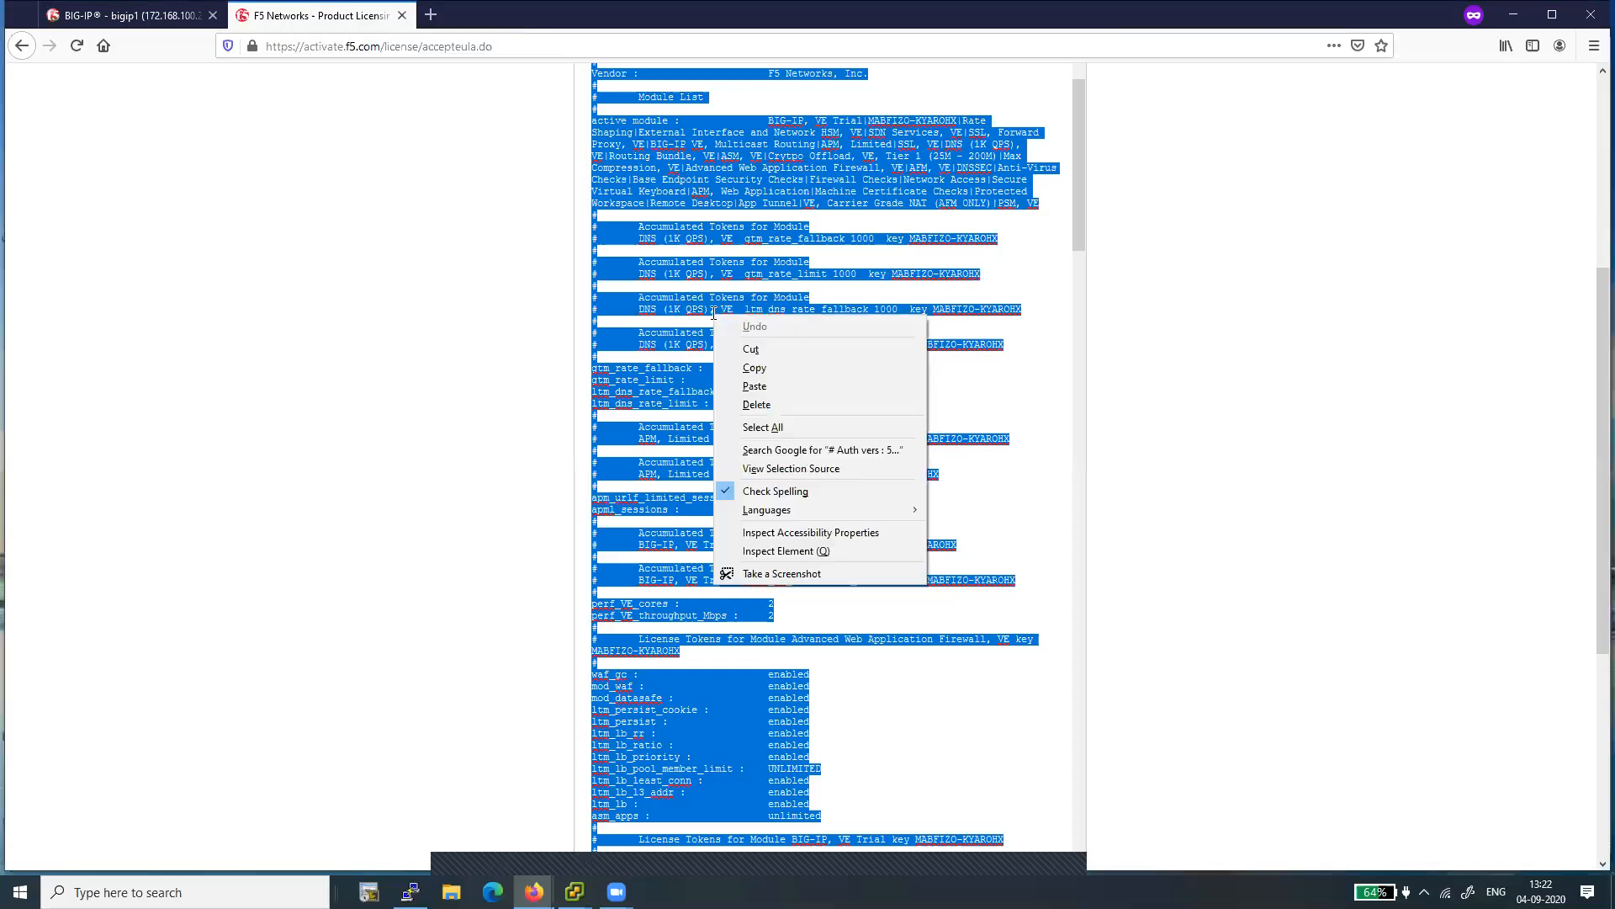
{"action": "left_click", "coordinate": [753, 368]}
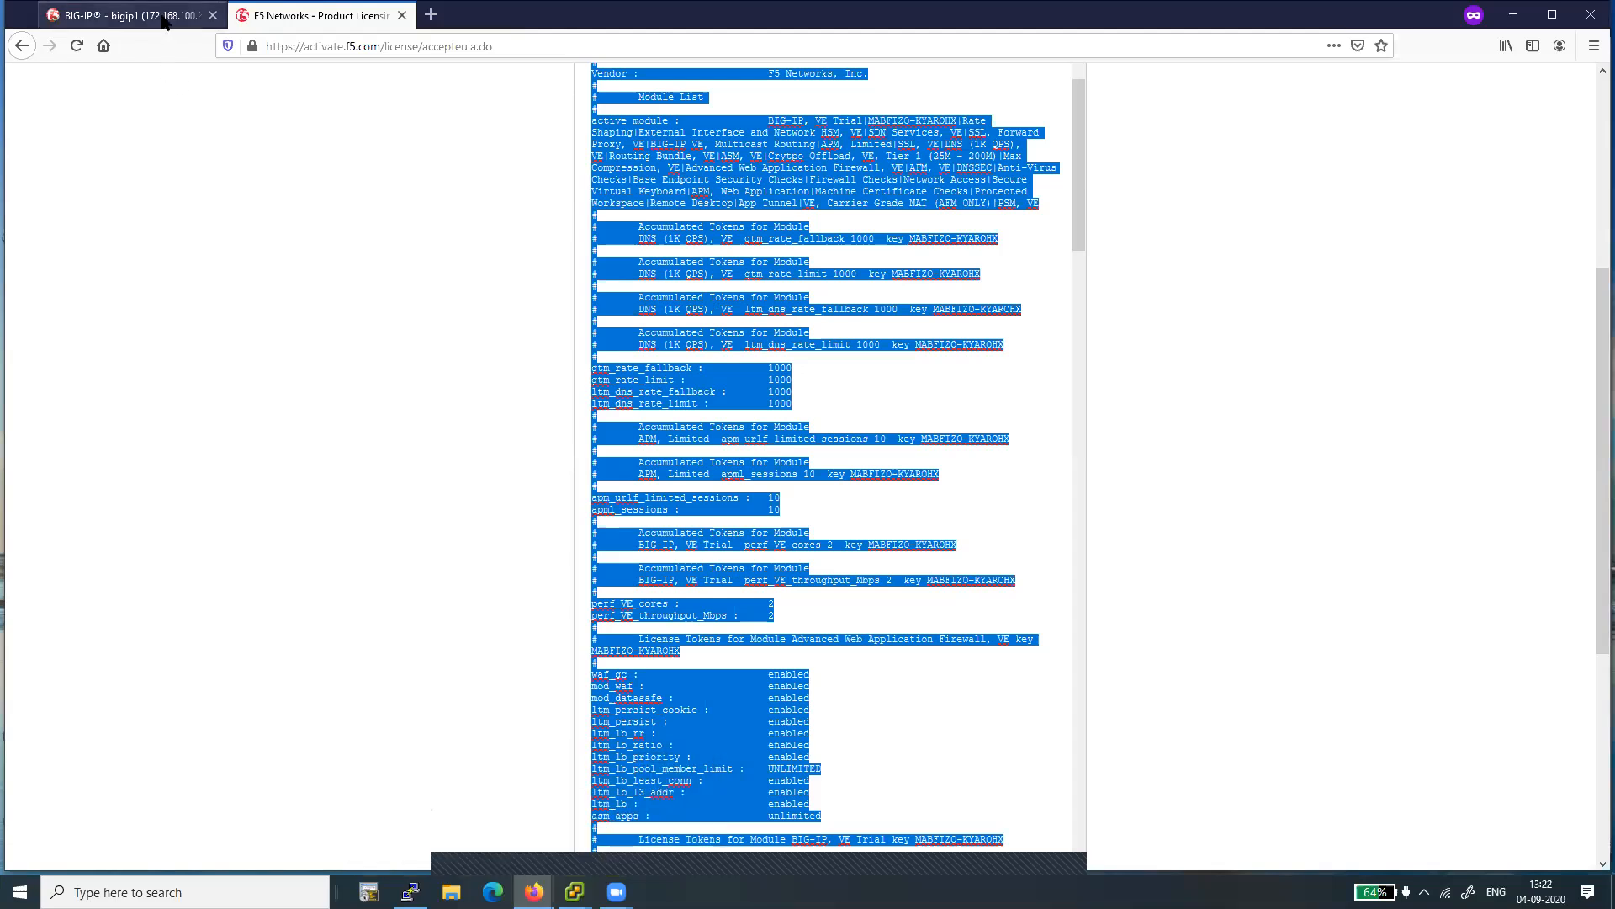
{"action": "left_click_drag", "start_coordinate": [164, 18], "coordinate": [475, 21]}
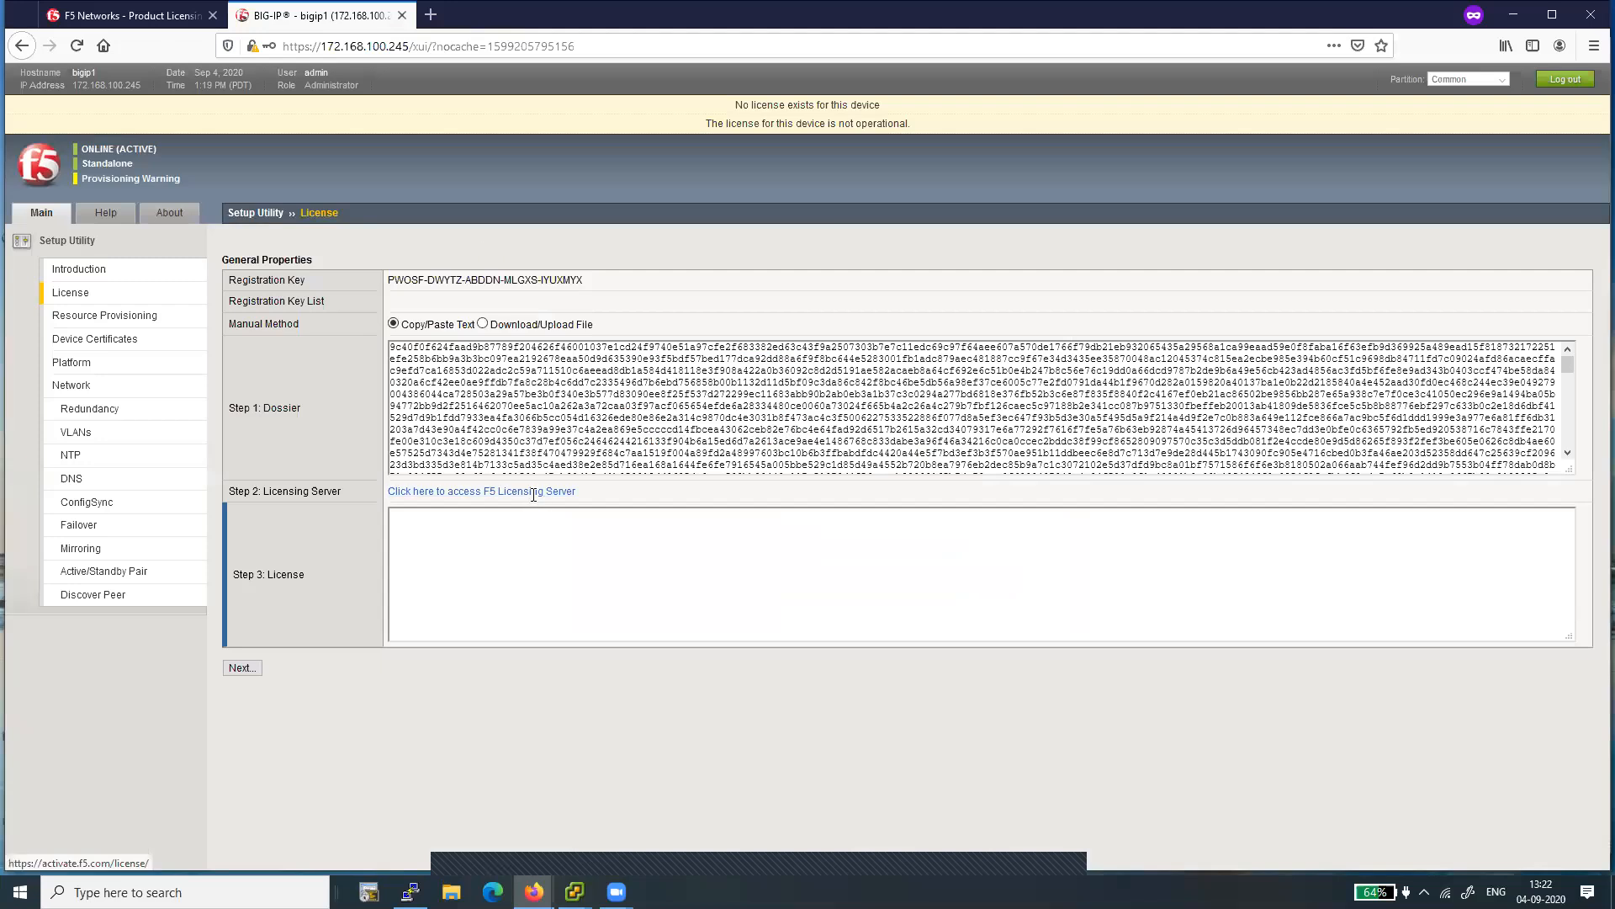
{"action": "right_click", "coordinate": [500, 552]}
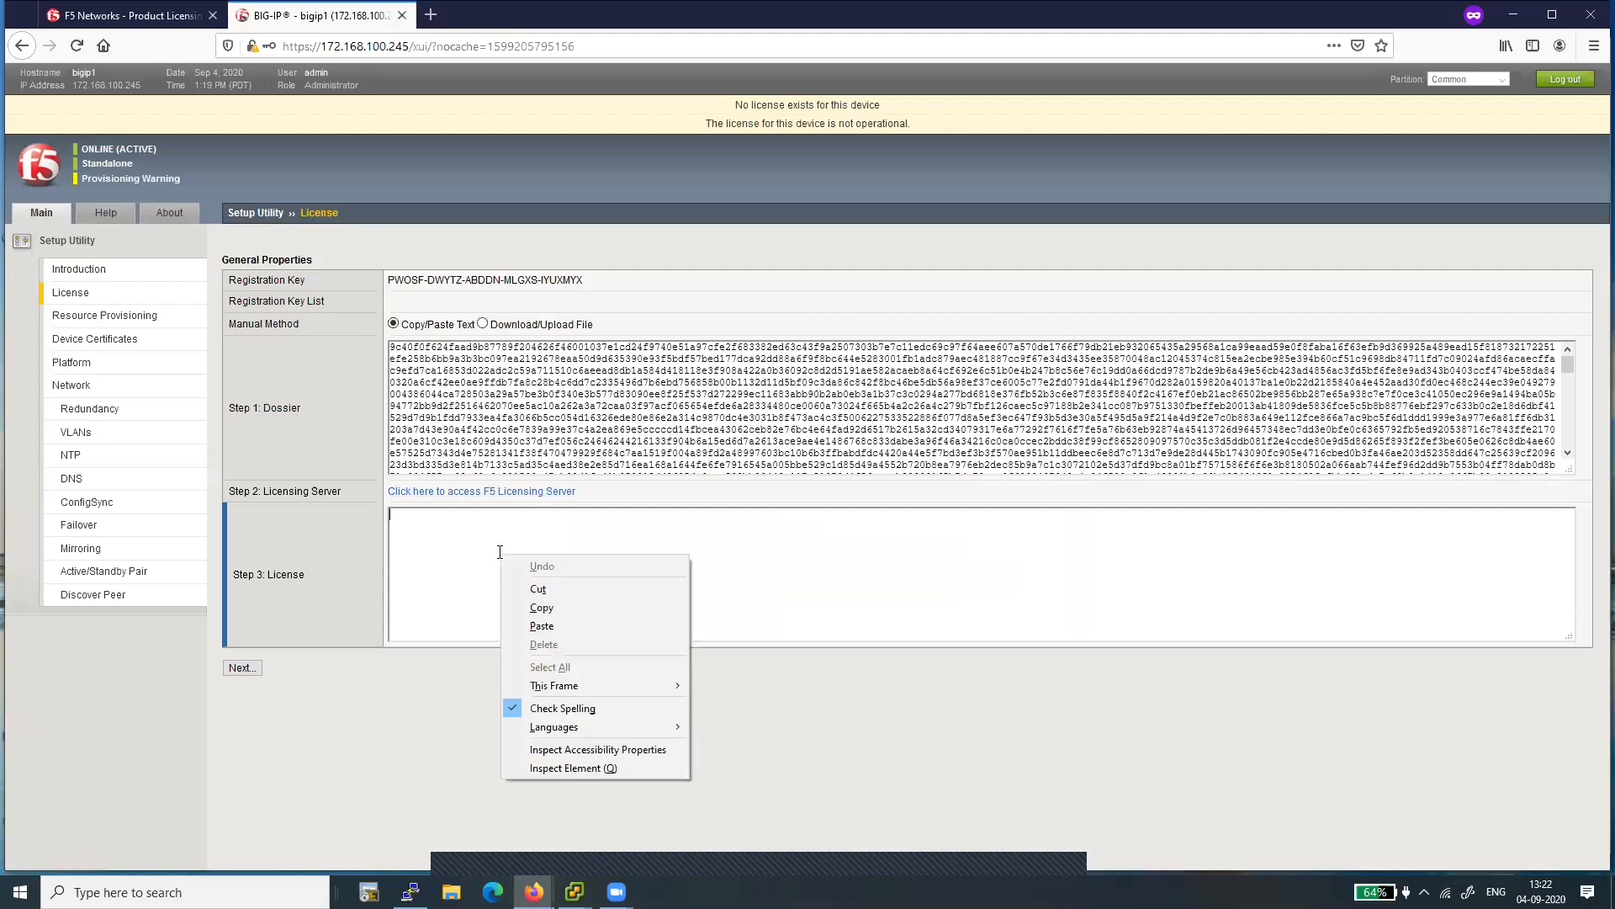
{"action": "left_click", "coordinate": [542, 626]}
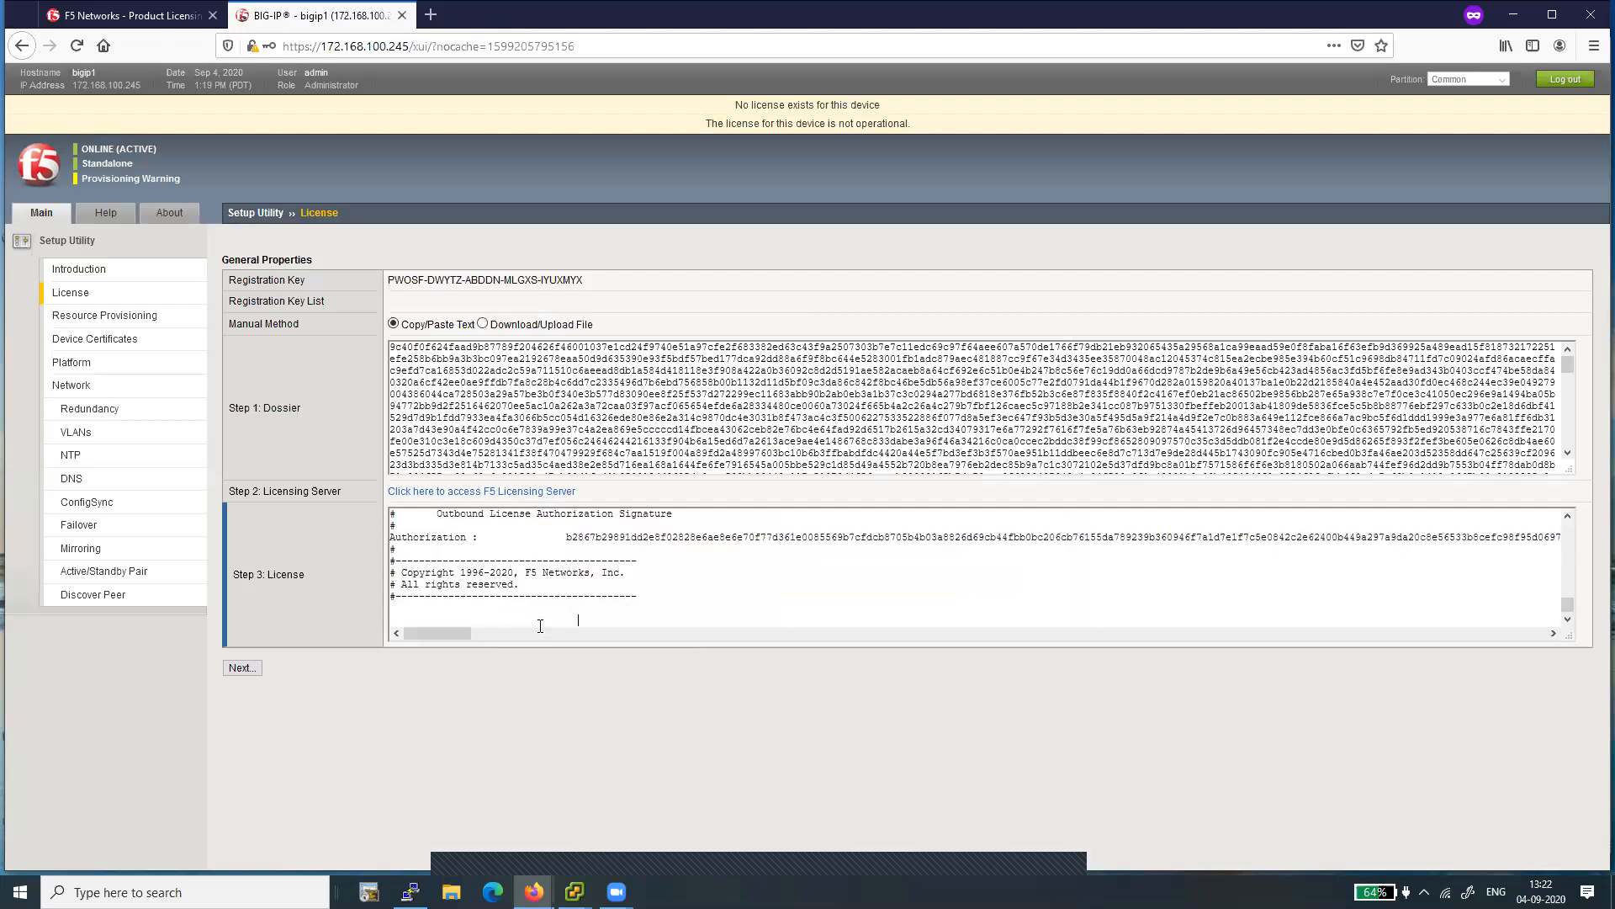
{"action": "left_click", "coordinate": [241, 668]}
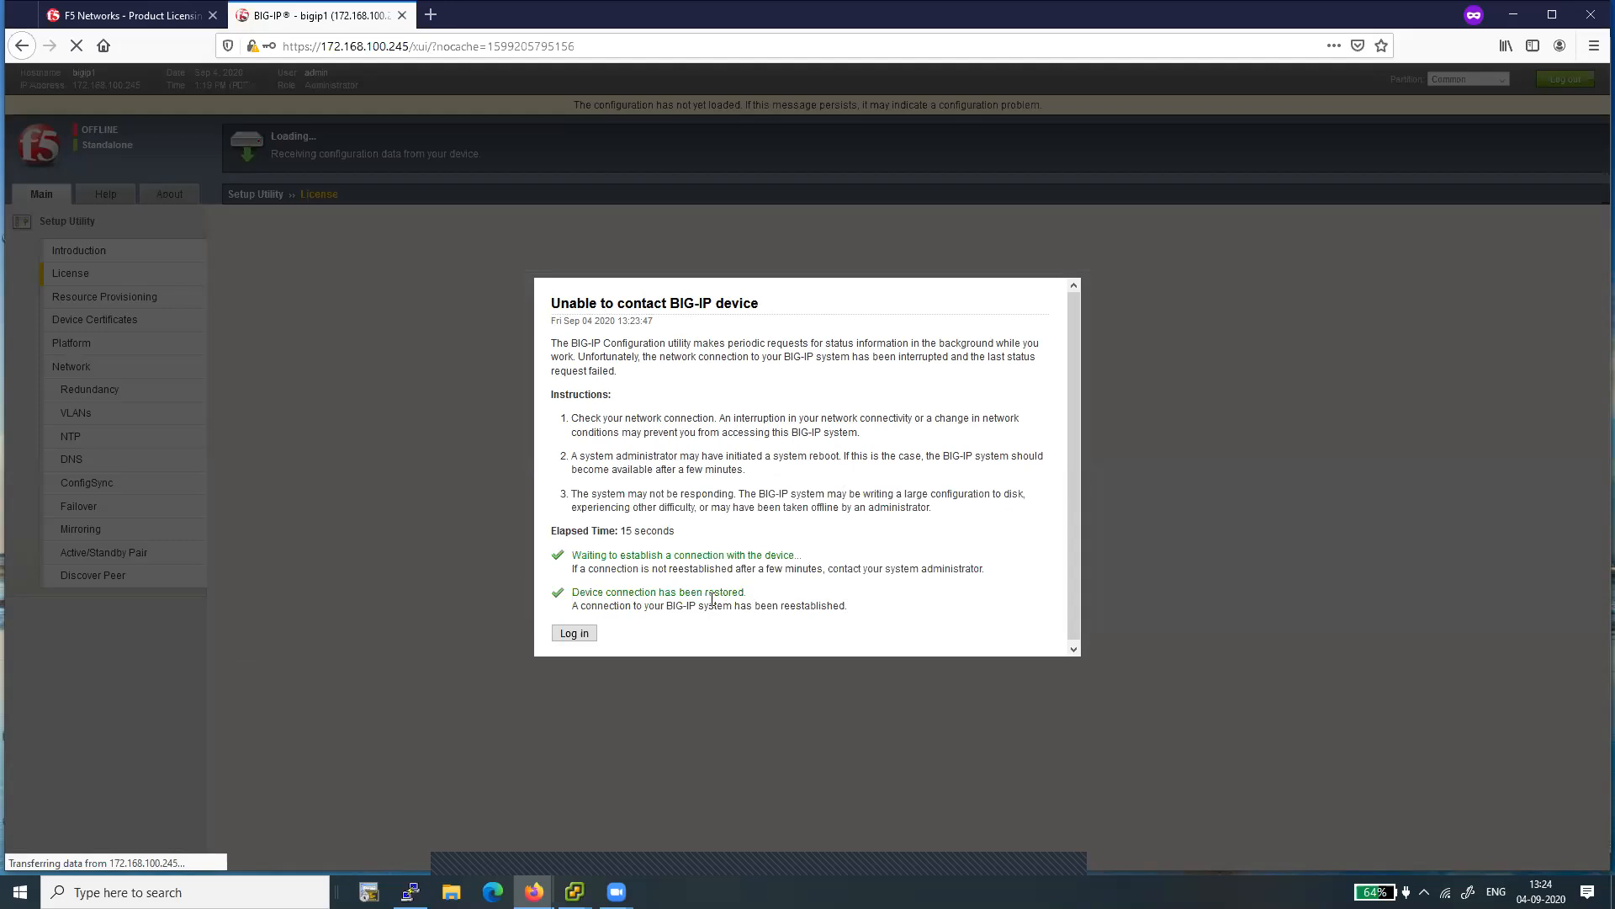
- Reconnect to the Configuration Utility and continue past Resource Provisioning, keeping Local Traffic (LTM) at Nominal
{"action": "left_click", "coordinate": [574, 634]}
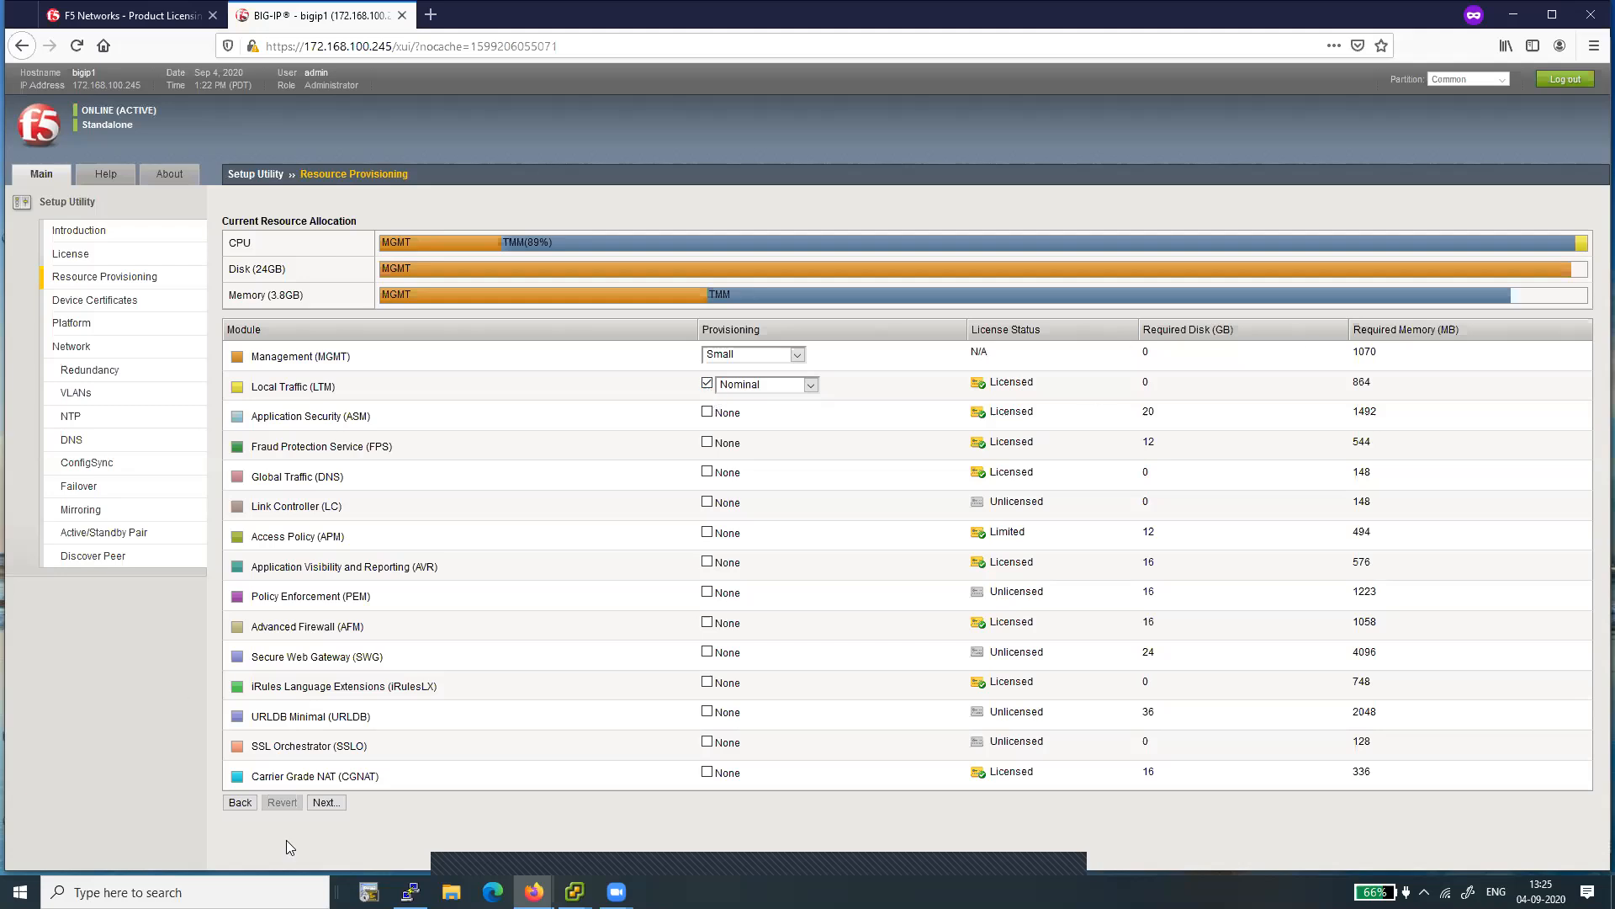
{"action": "left_click", "coordinate": [328, 801]}
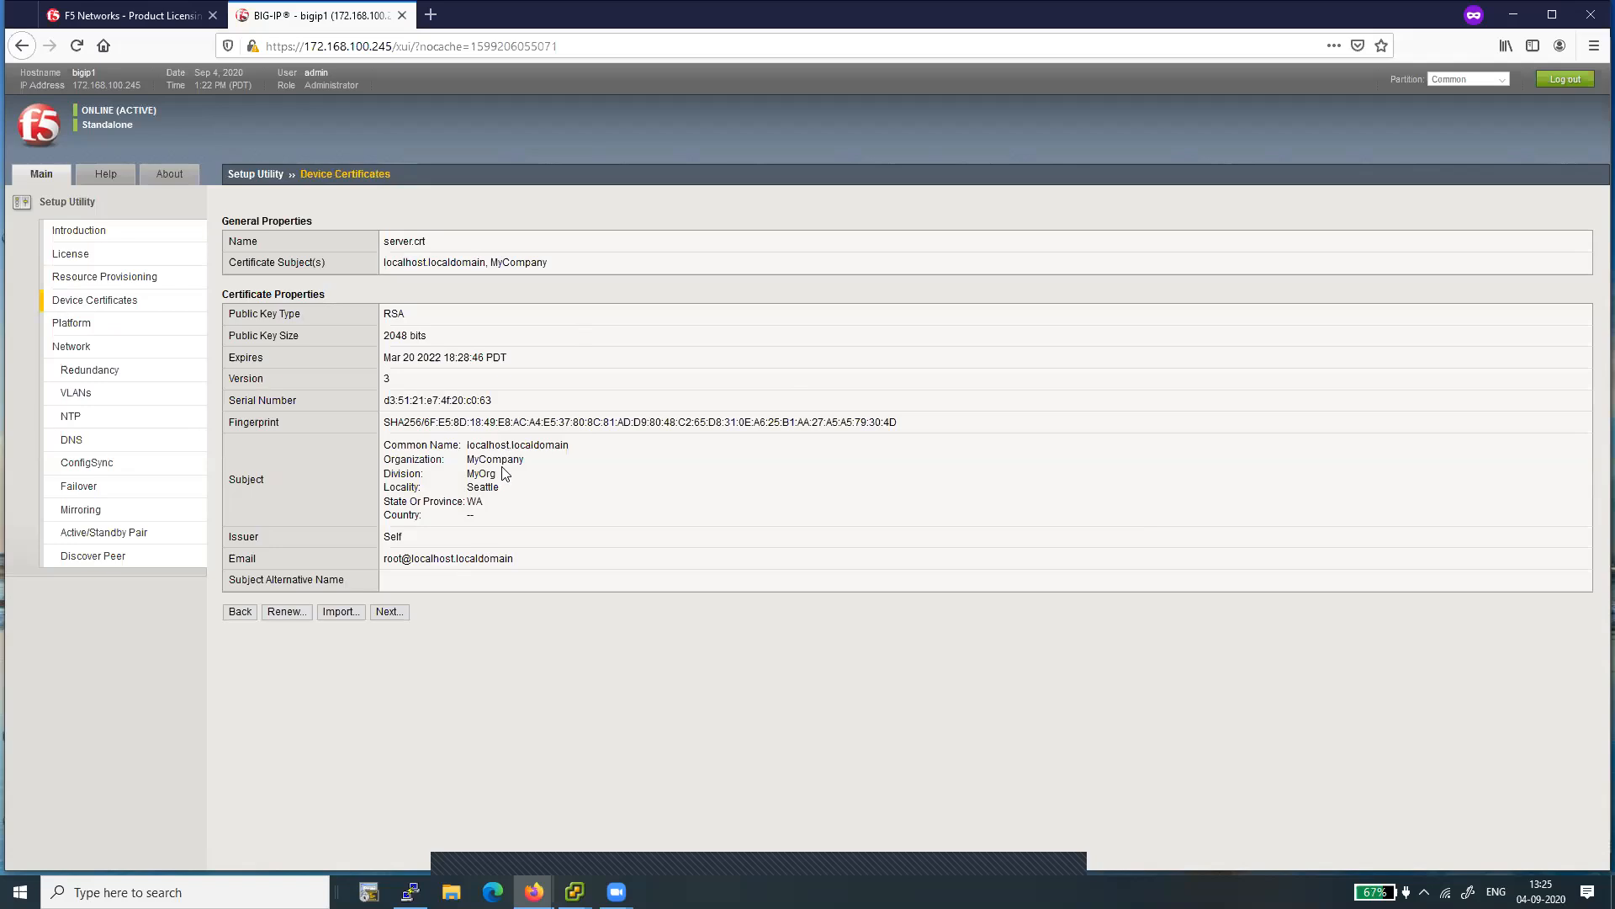
- Continue past Device Certificates, set the platform host name to LTM1, enter and confirm the root account password, and submit the Platform page
{"action": "left_click", "coordinate": [390, 612]}
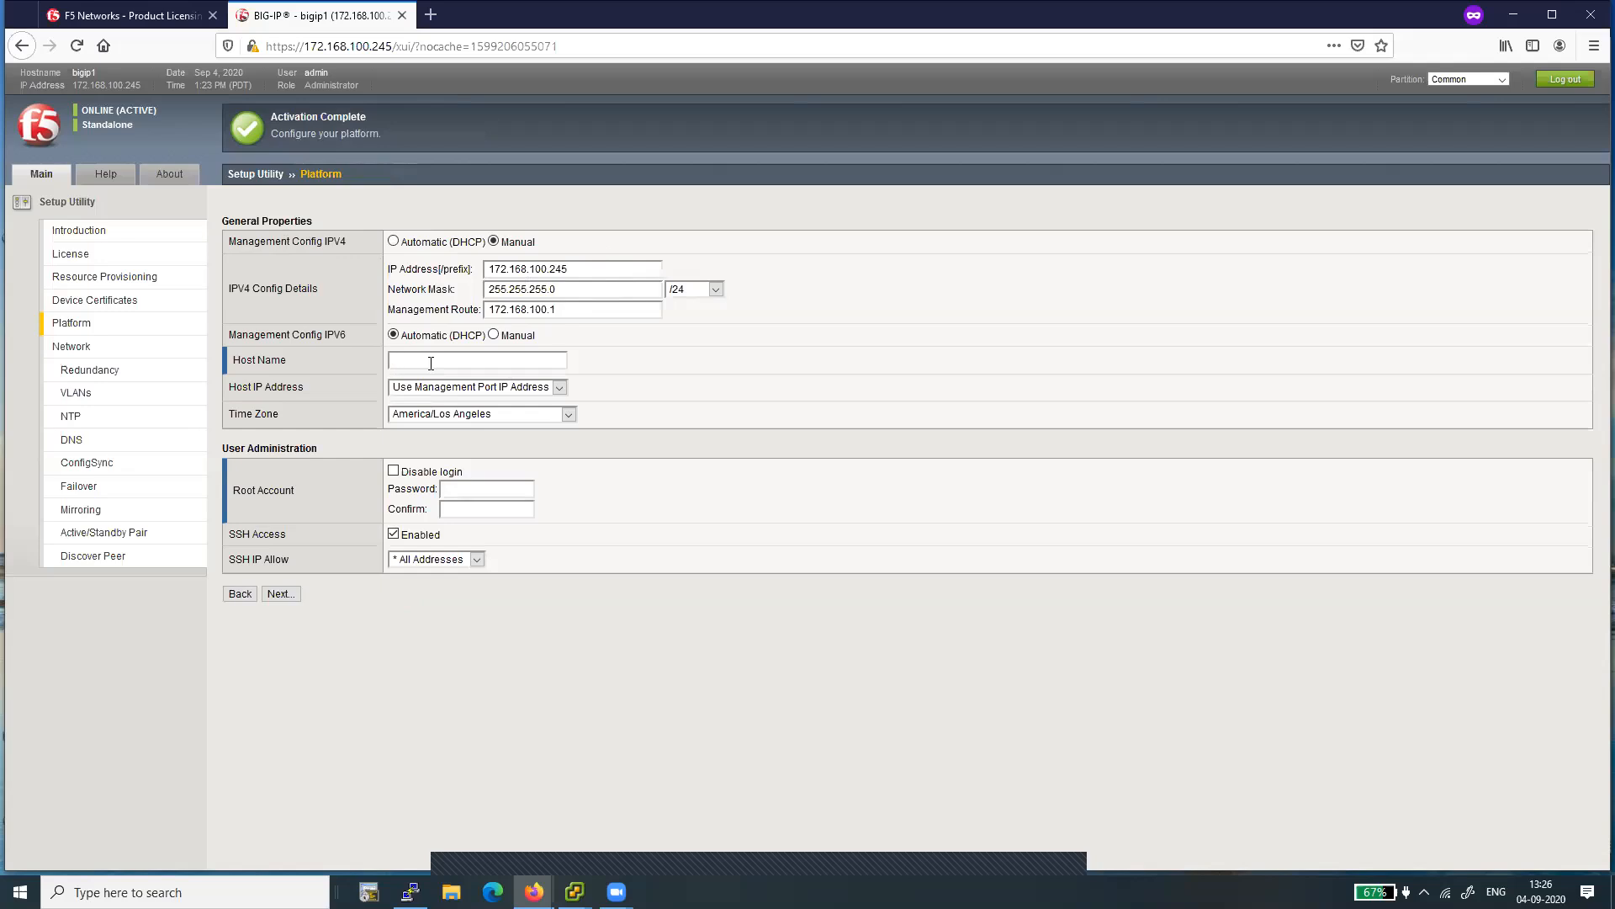
{"action": "type", "text": "TM"}
{"action": "type", "text": "de••••••"}
{"action": "left_click", "coordinate": [468, 508]}
{"action": "type", "text": "•••"}
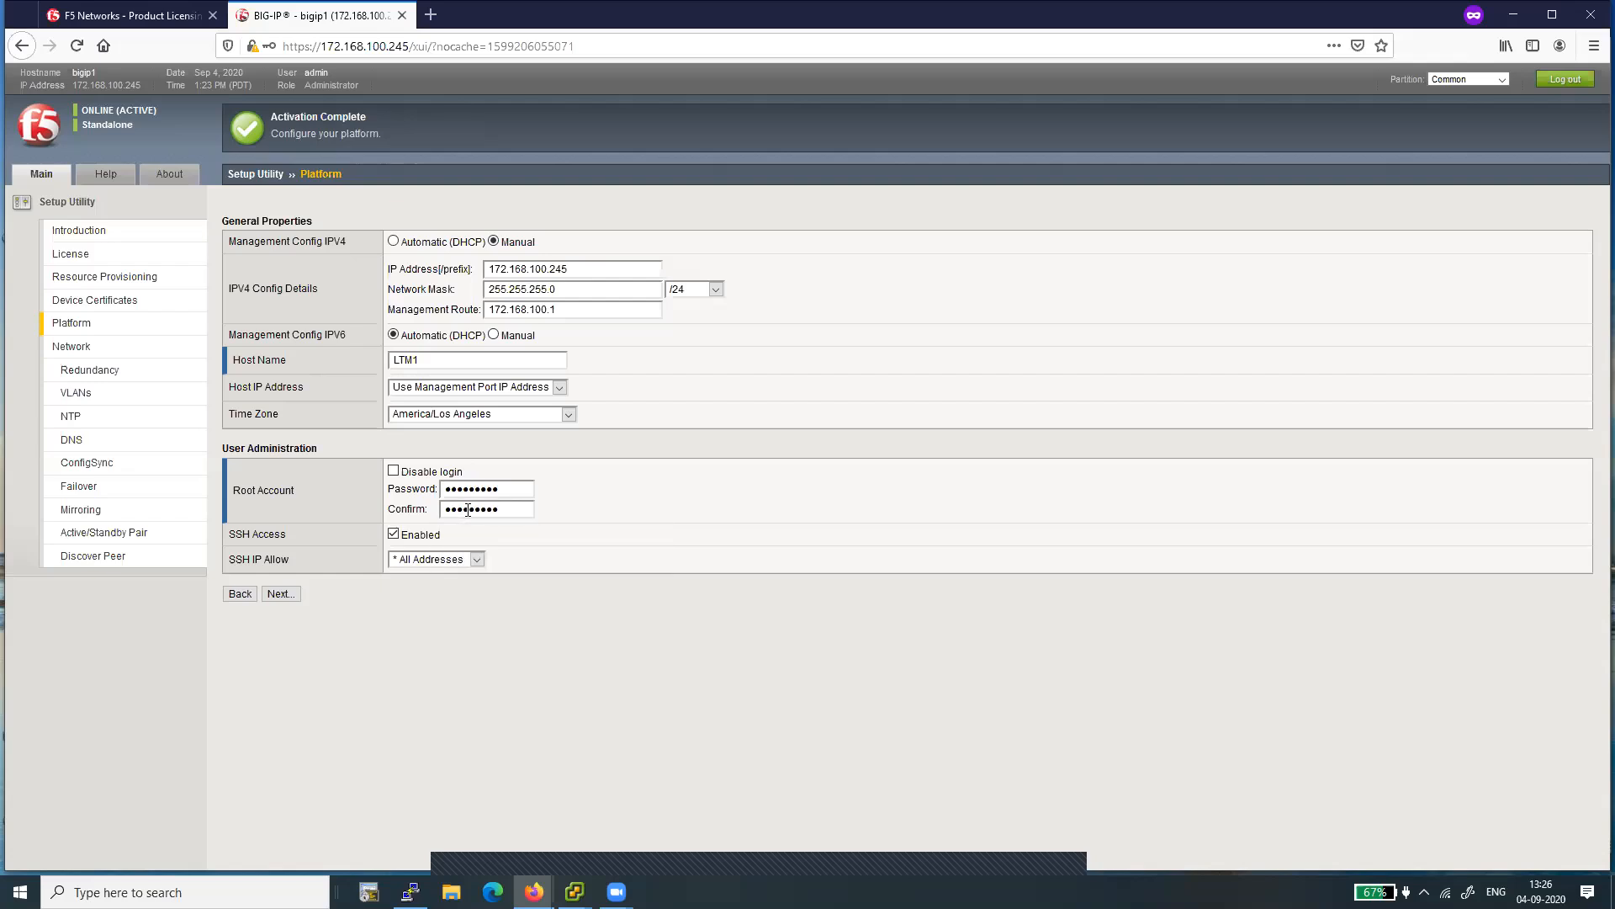
{"action": "left_click", "coordinate": [280, 595]}
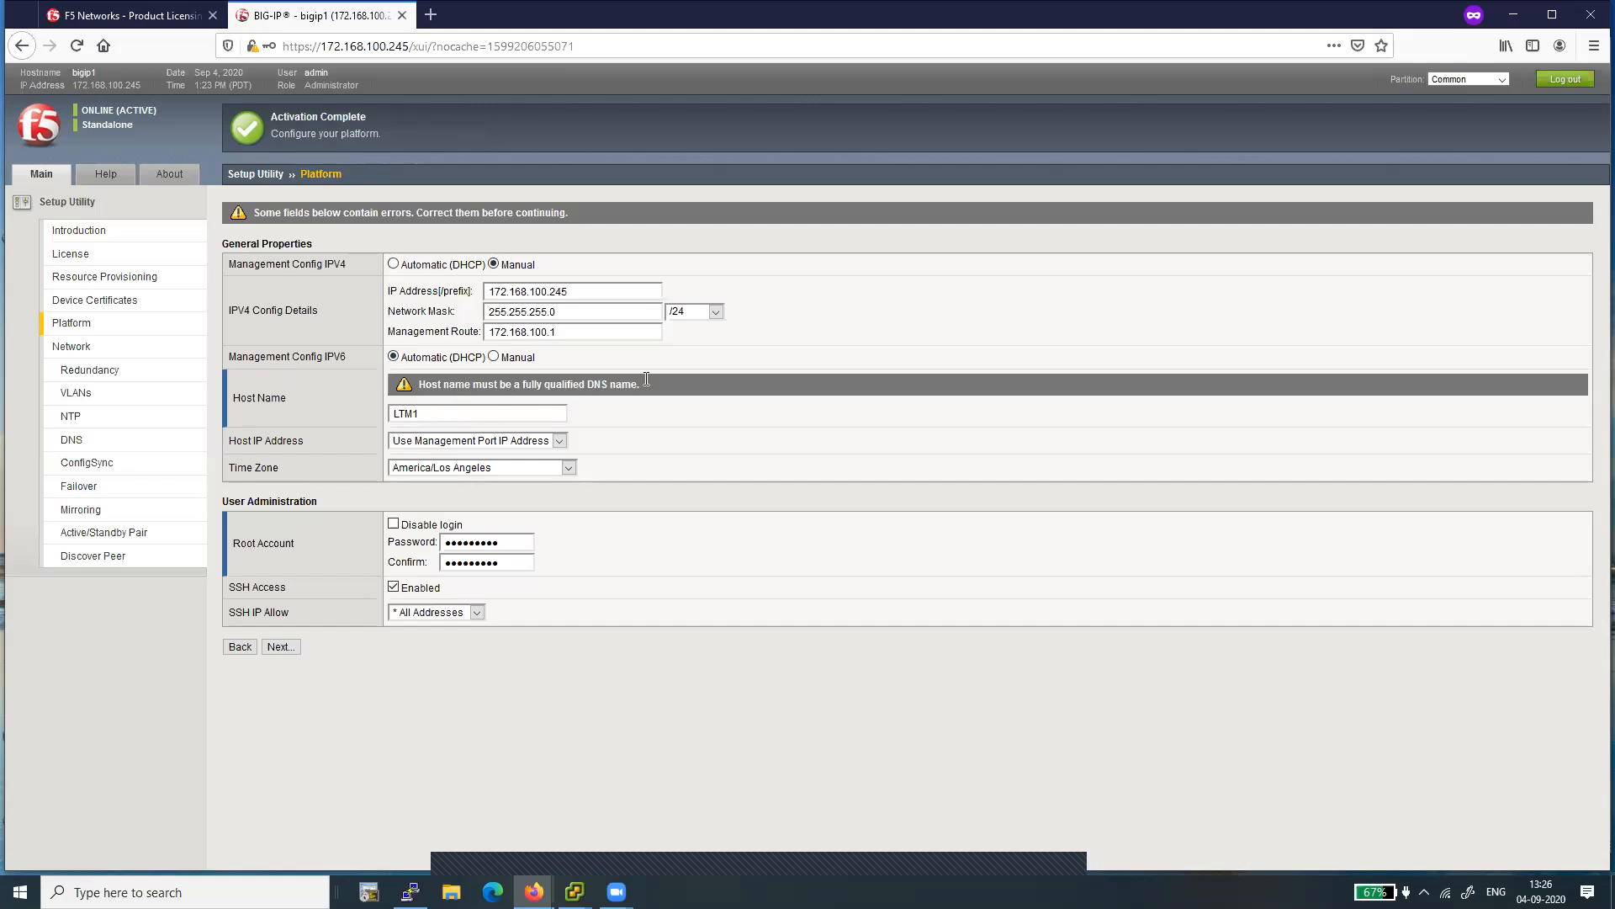
- Change the host name to LTM1.com, resubmit the platform settings, and finish the Setup Utility through Advanced Network Configuration
{"action": "type", "text": ".com"}
{"action": "left_click", "coordinate": [285, 647]}
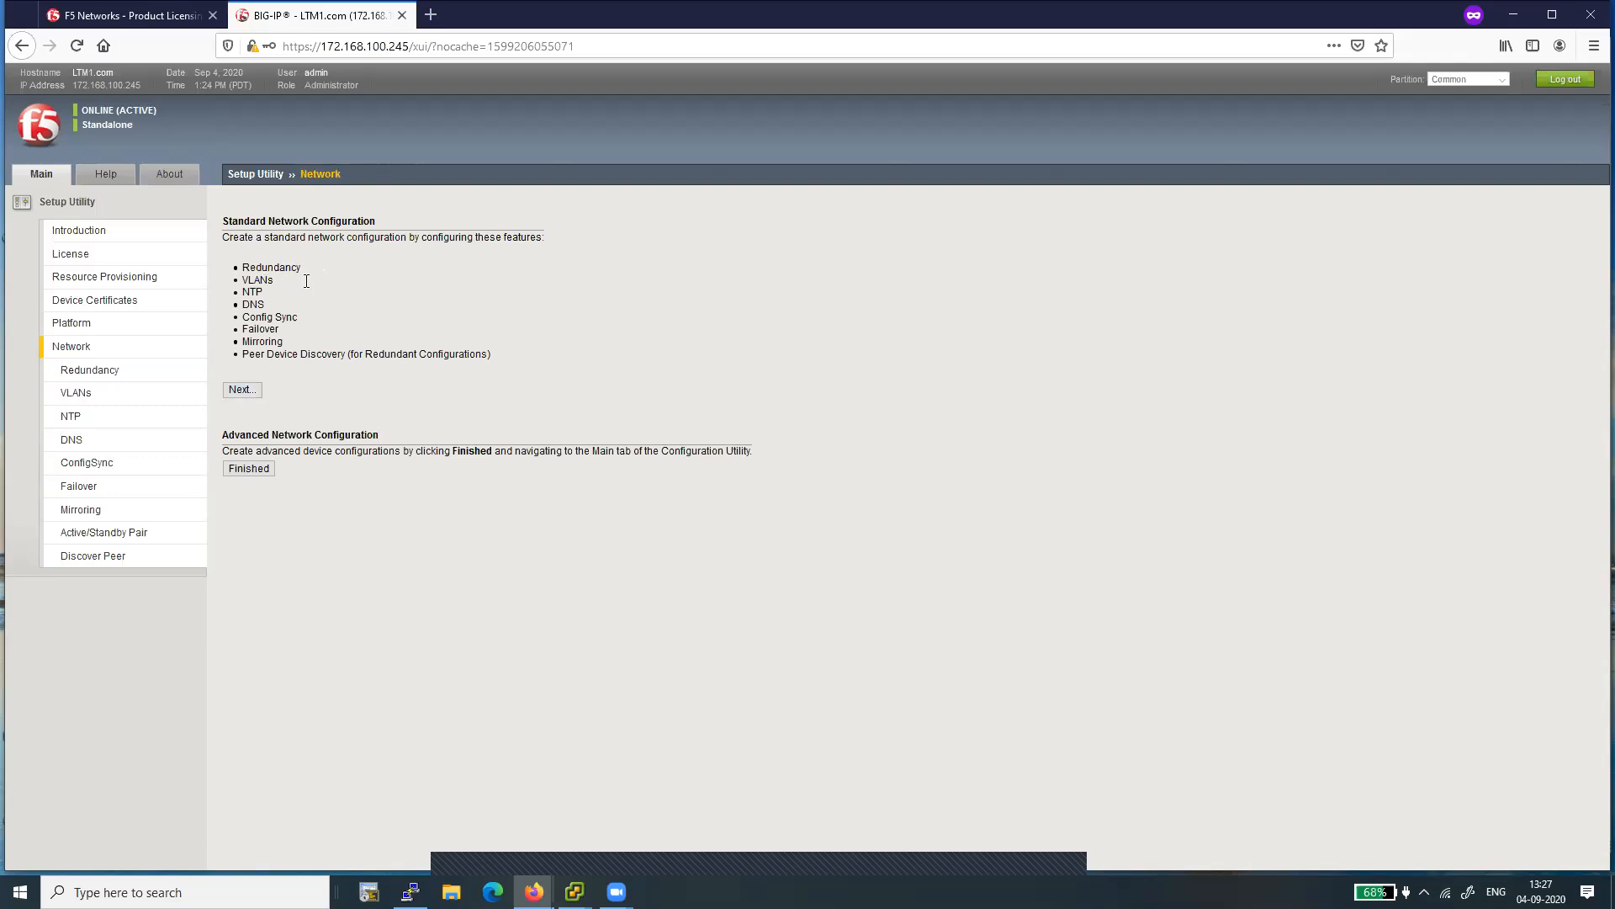
{"action": "left_click", "coordinate": [252, 468]}
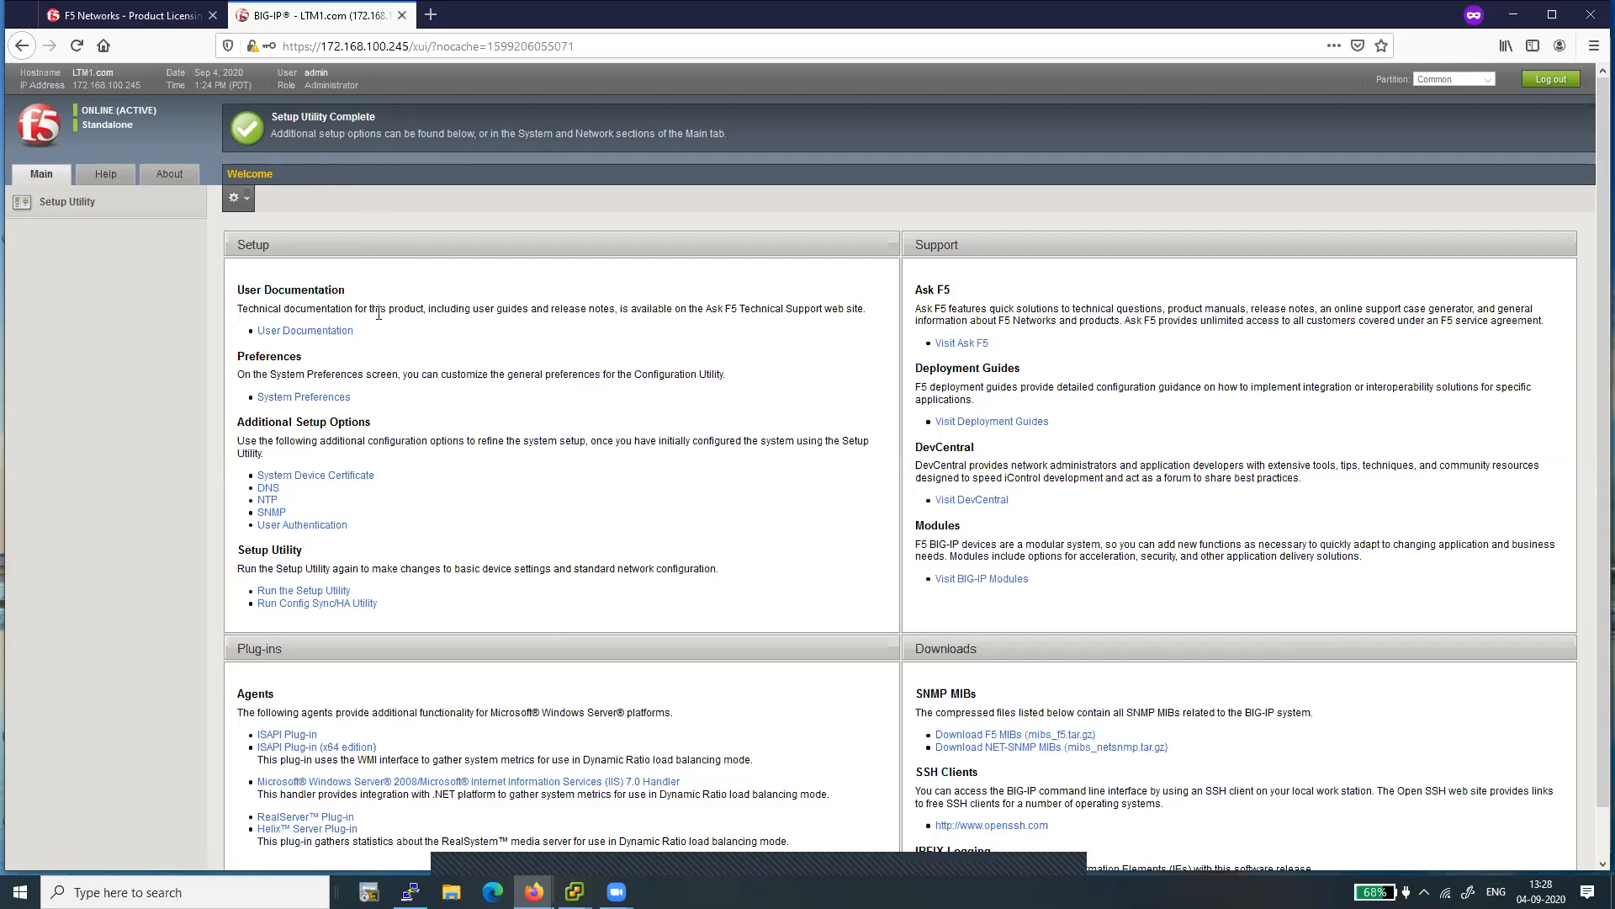
- Open the Statistics dashboard and examine the CPU, memory, connection and throughput widgets, the available dashboard actions, the host name and the appliance time
{"action": "left_click", "coordinate": [44, 180]}
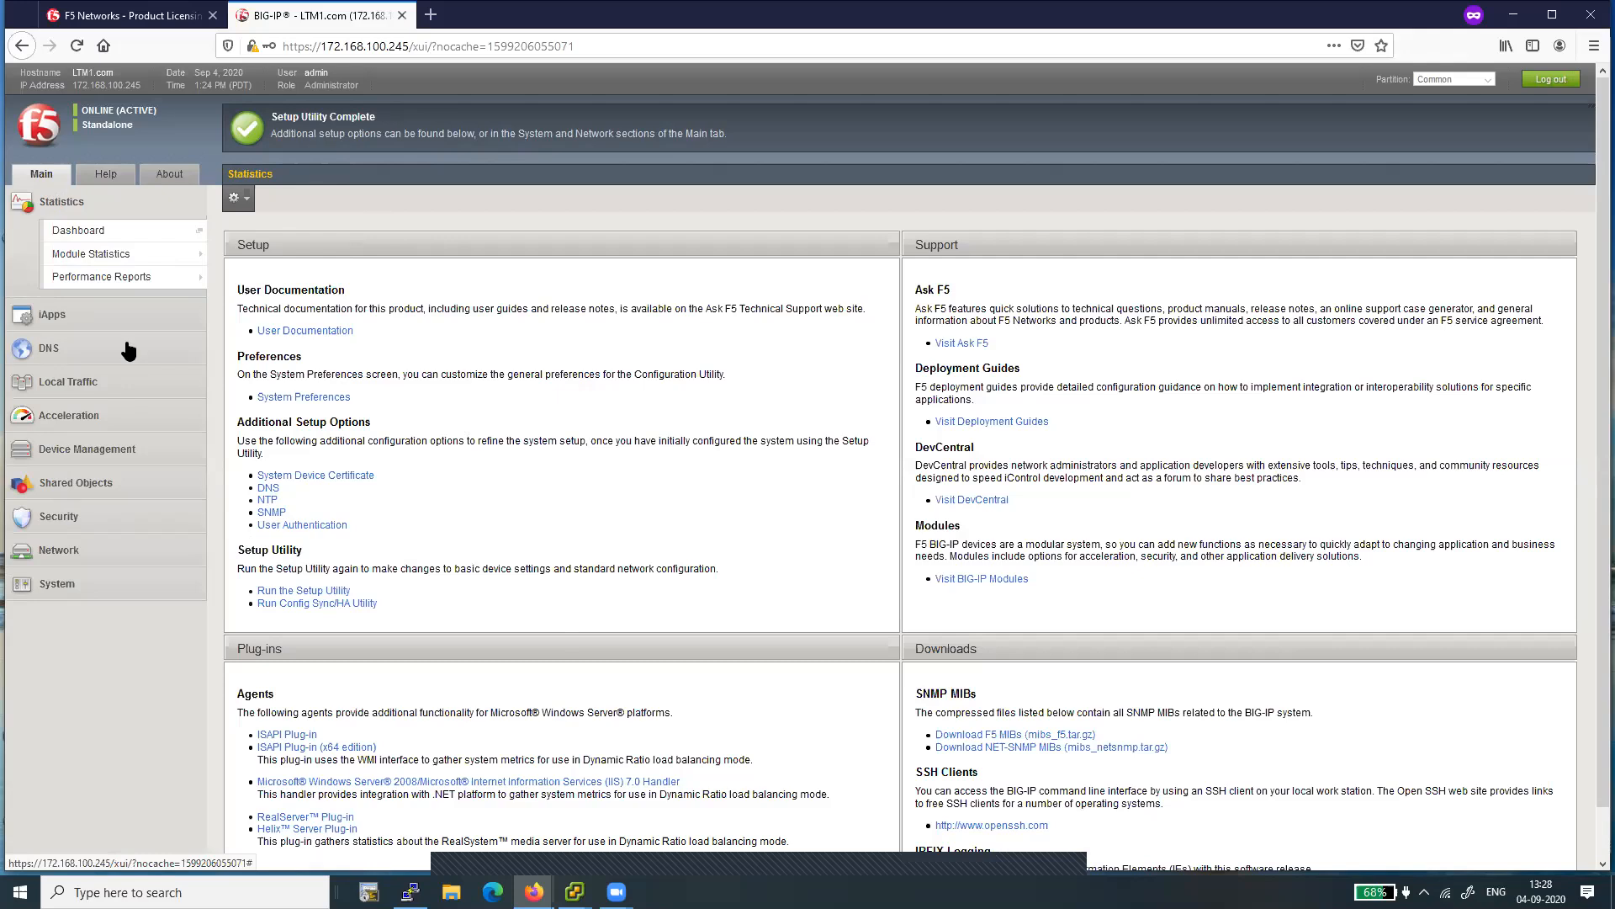
{"action": "mouse_move", "coordinate": [116, 280]}
{"action": "left_click", "coordinate": [86, 232]}
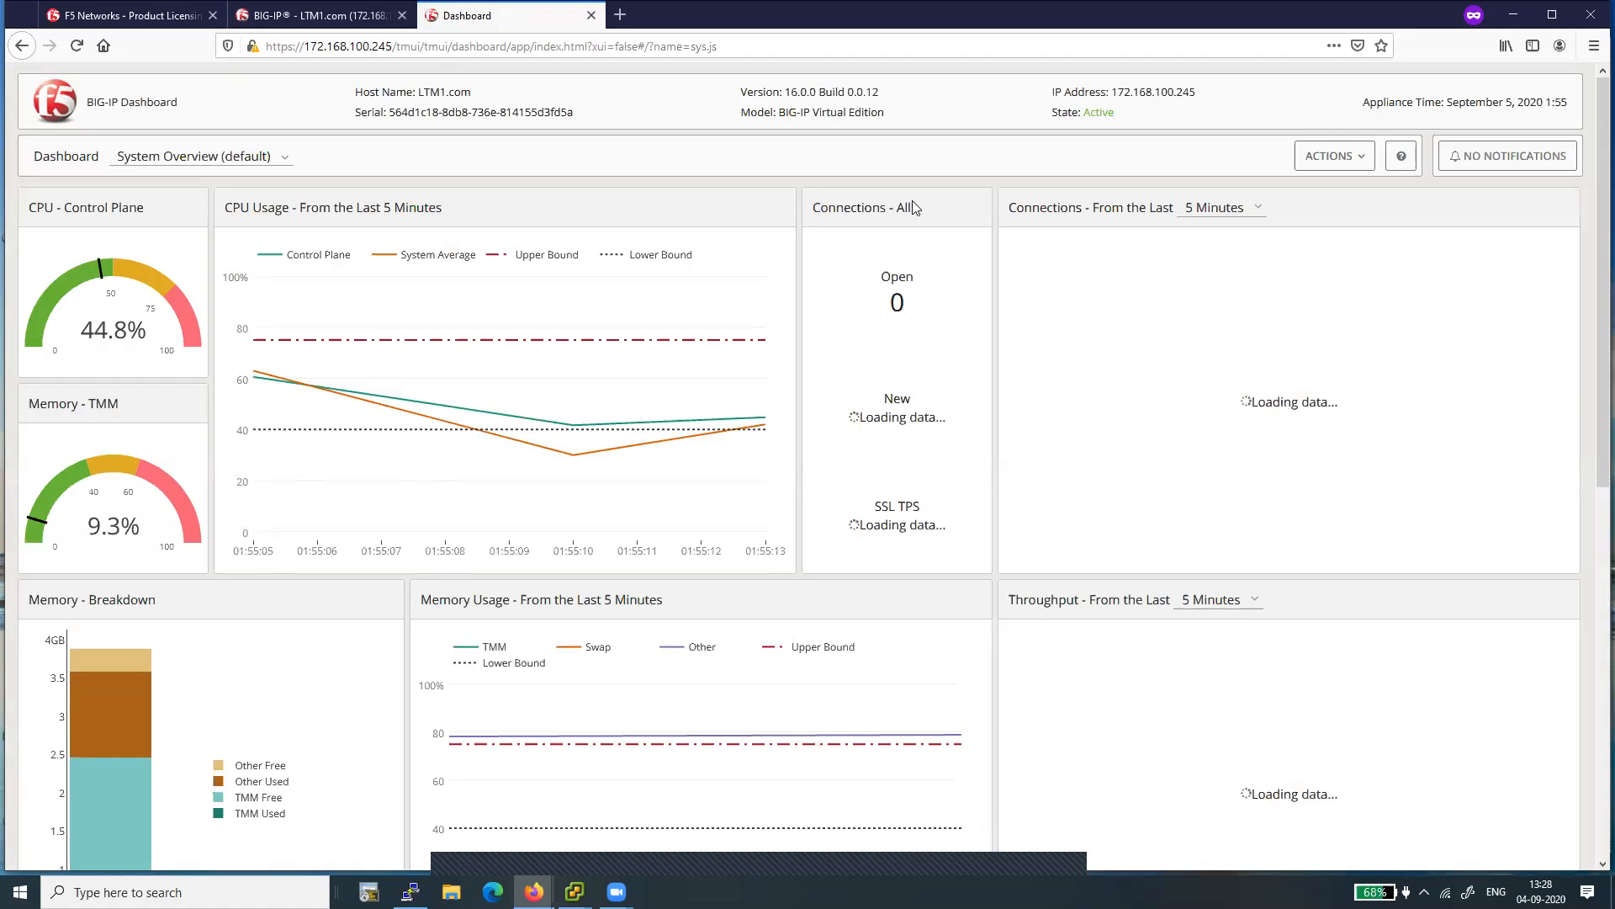
{"action": "left_click", "coordinate": [1359, 160]}
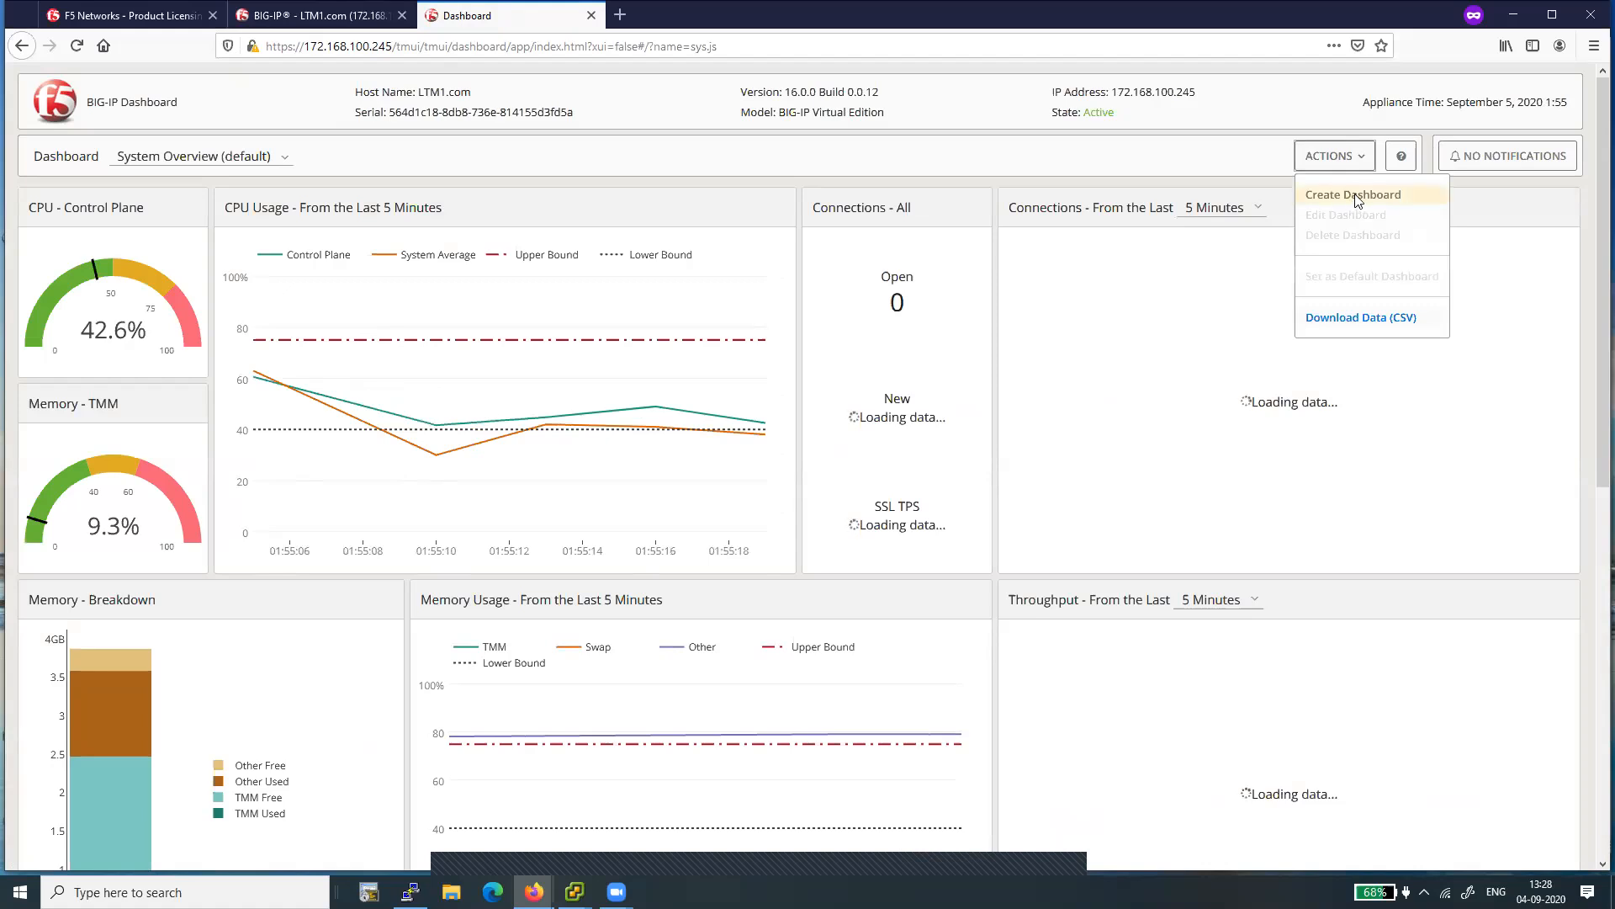
{"action": "left_click", "coordinate": [1520, 493]}
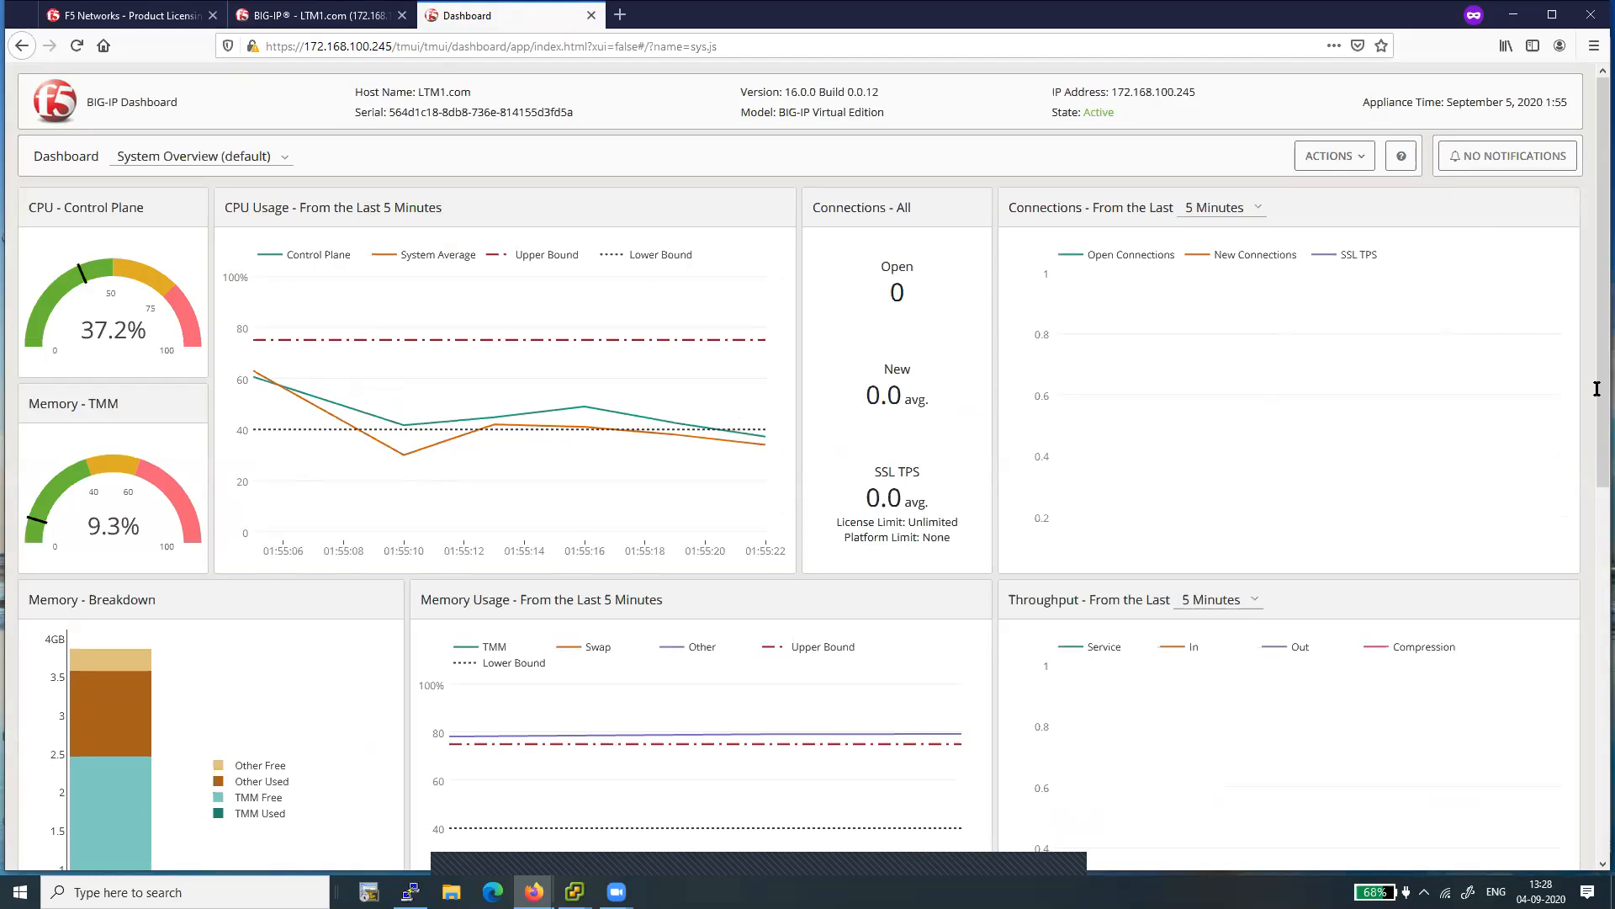
{"action": "left_click_drag", "start_coordinate": [1591, 393], "coordinate": [1593, 711]}
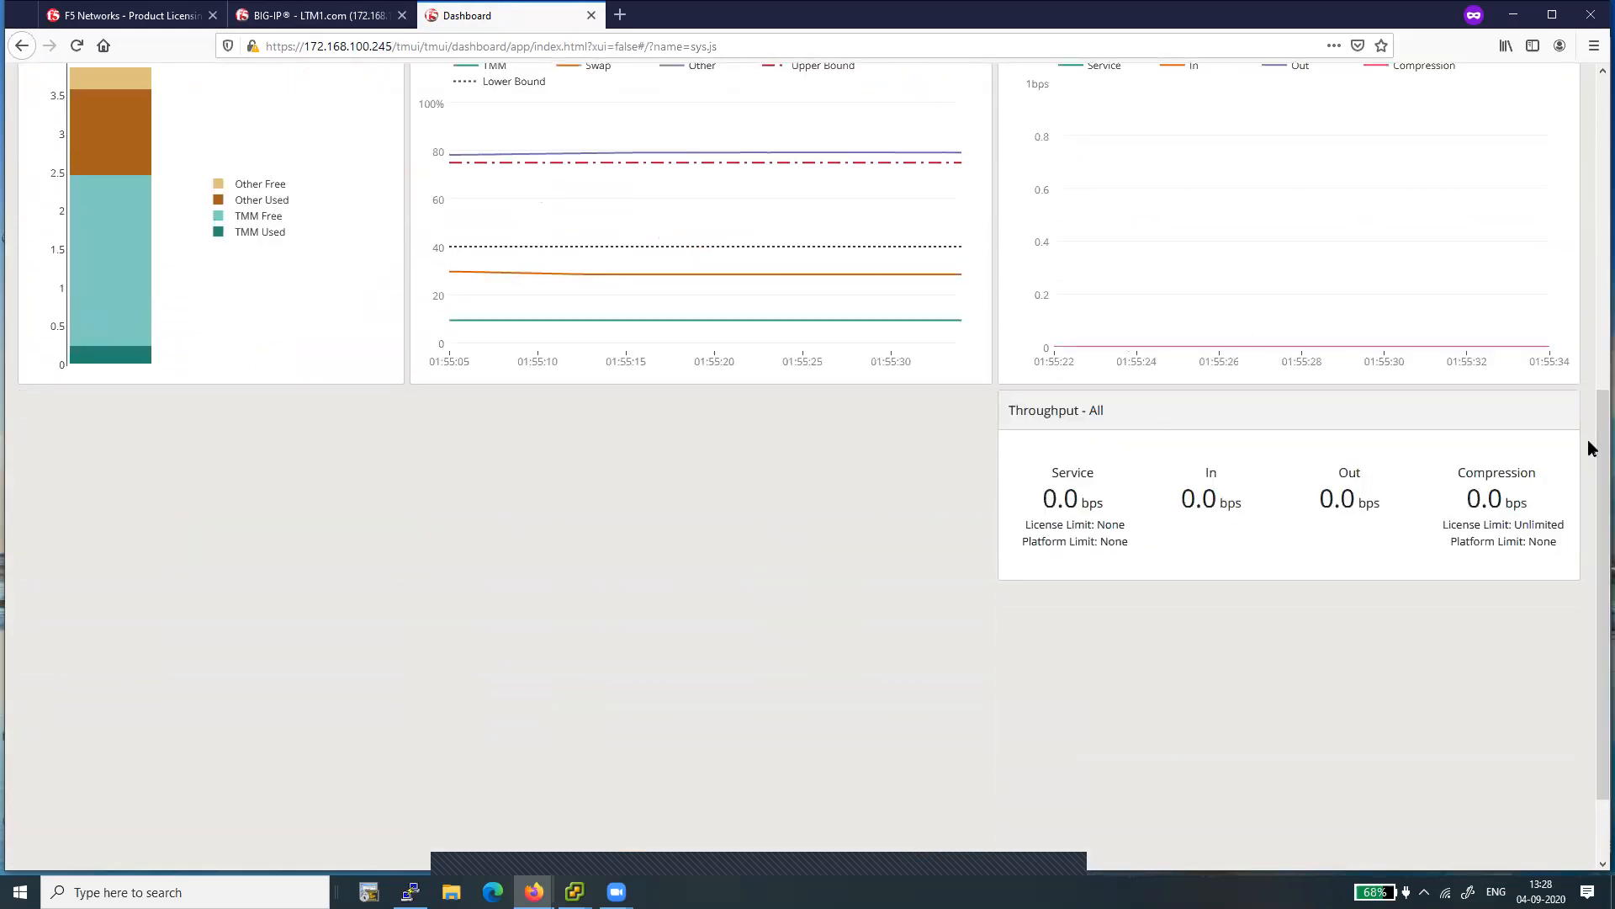
{"action": "left_click_drag", "start_coordinate": [1592, 456], "coordinate": [1558, 150]}
{"action": "scroll", "coordinate": [1558, 148], "scroll_direction": "up", "scroll_amount": 1}
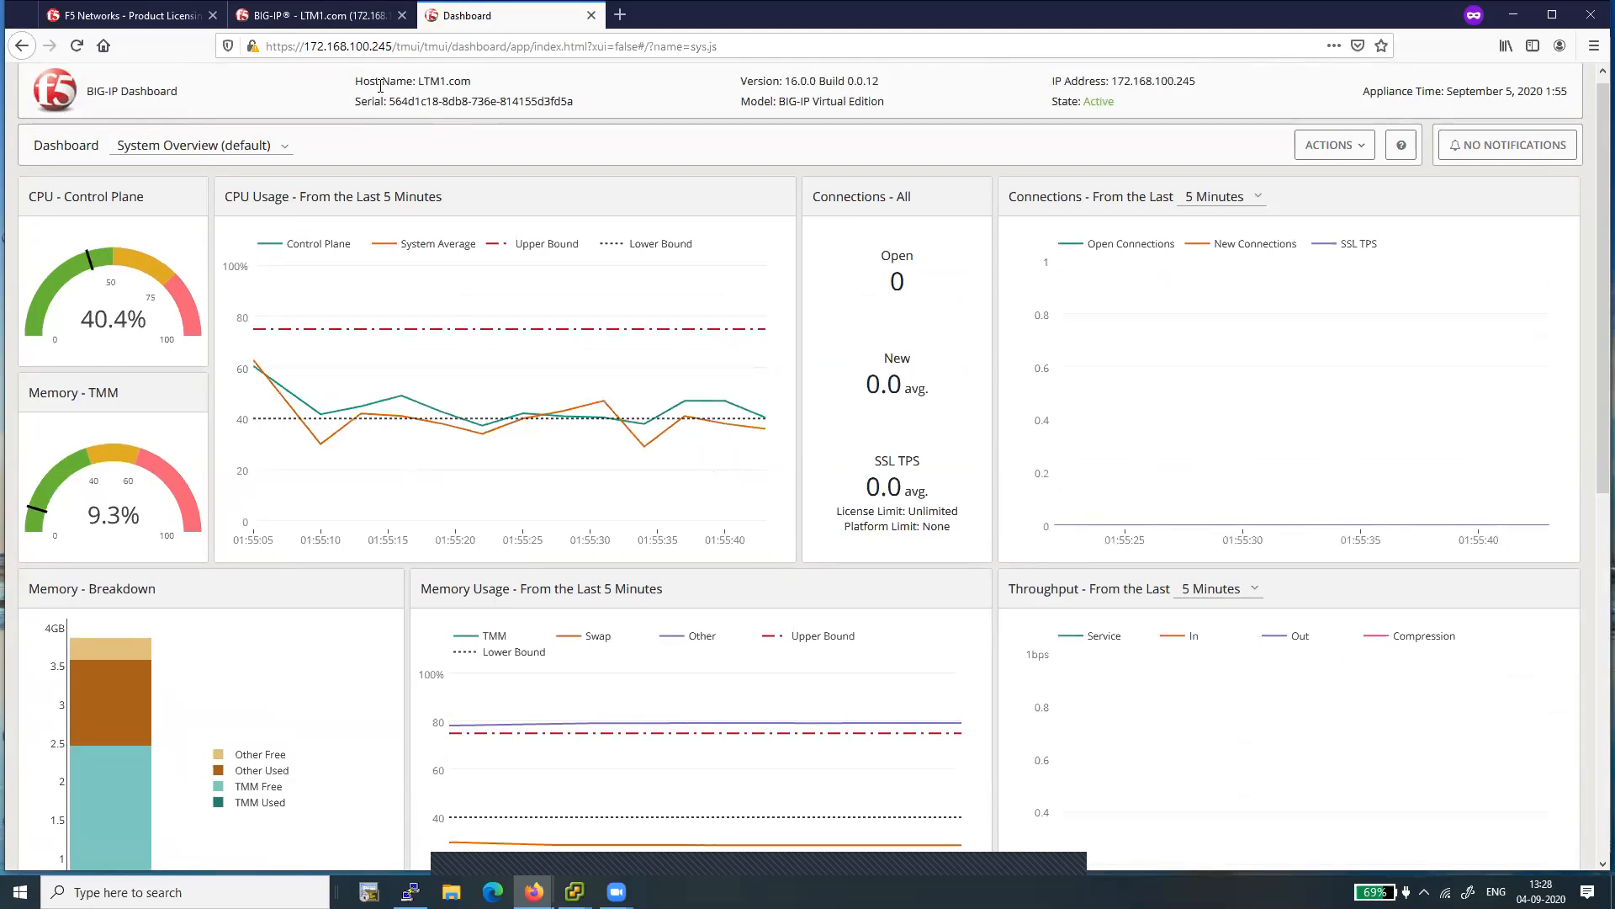
{"action": "triple_click", "coordinate": [444, 82]}
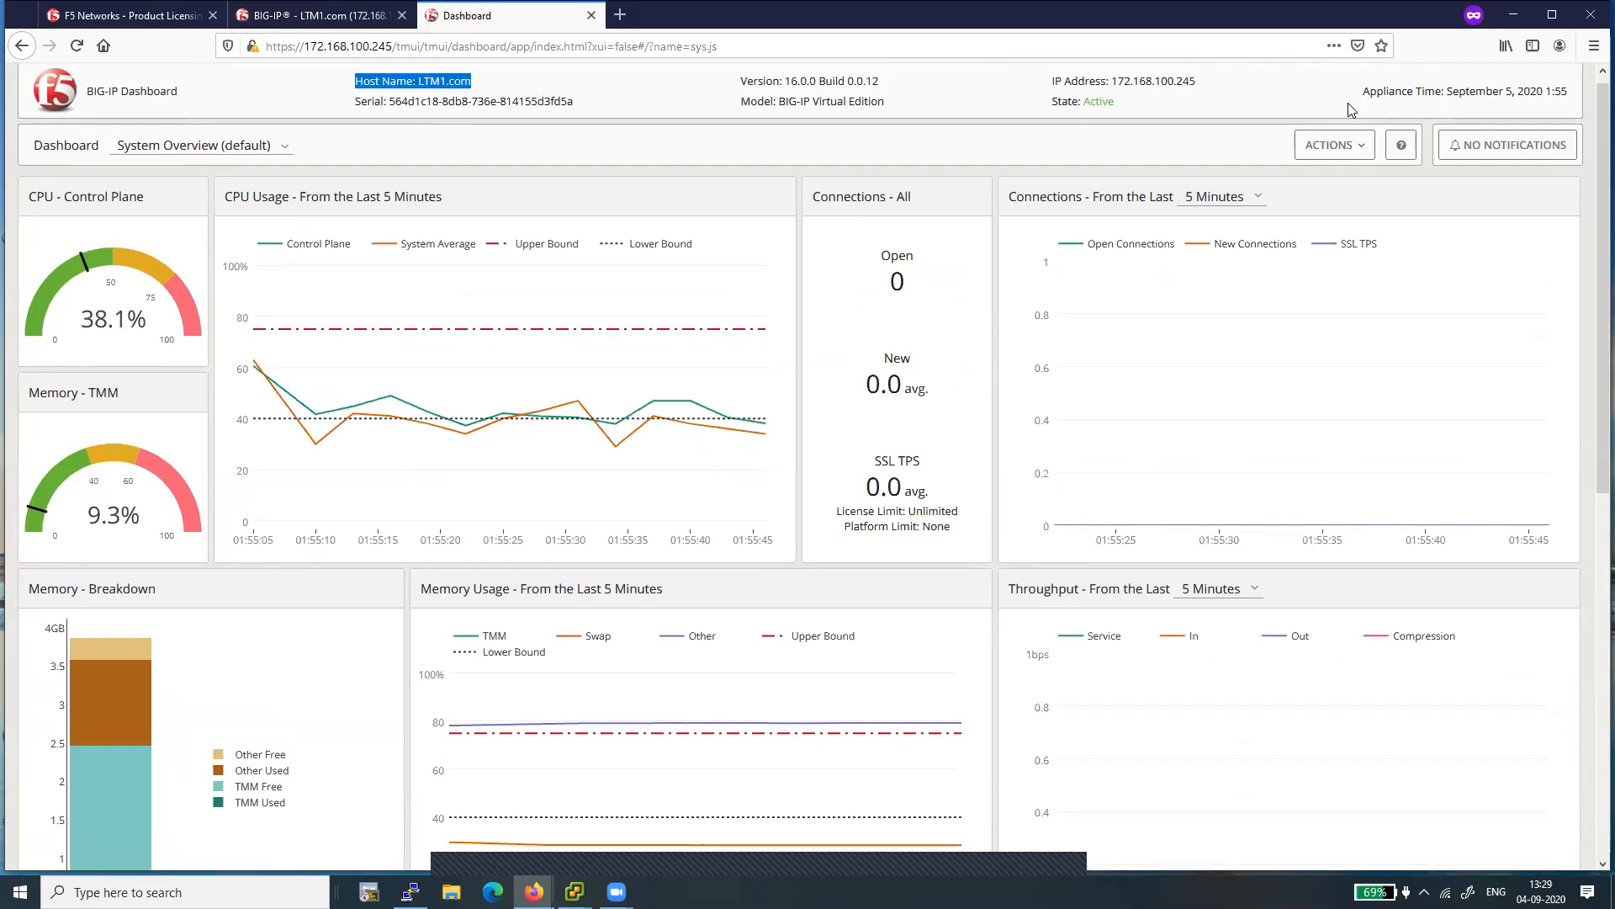
{"action": "triple_click", "coordinate": [1477, 87]}
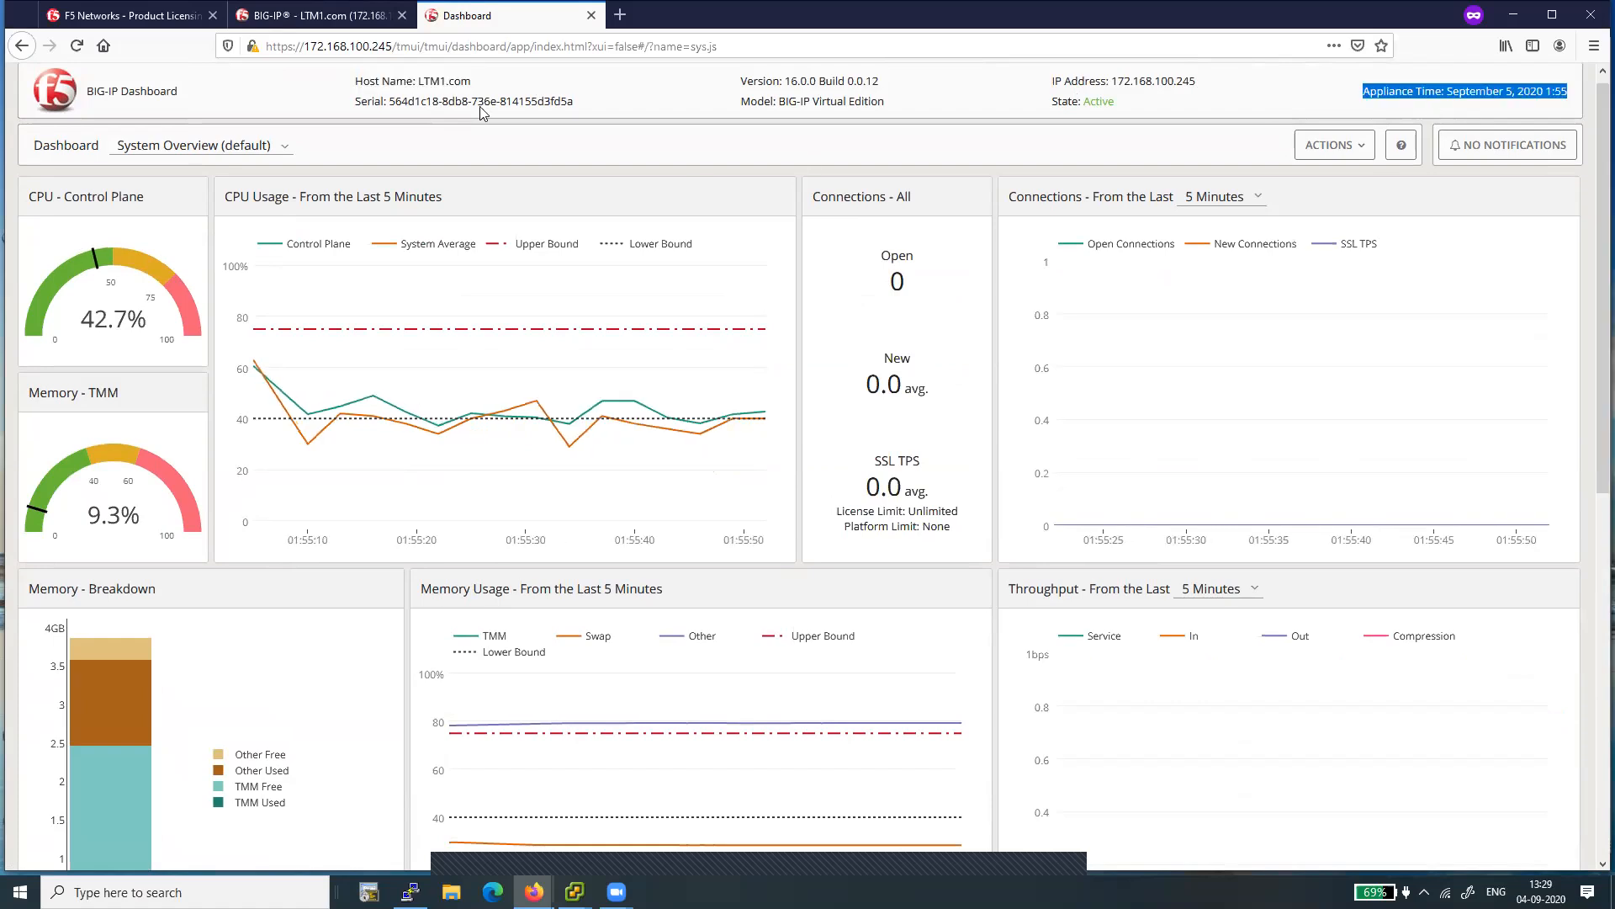
- Return to the main Configuration Utility page and expand Local Traffic to view its configuration objects
{"action": "left_click", "coordinate": [320, 15]}
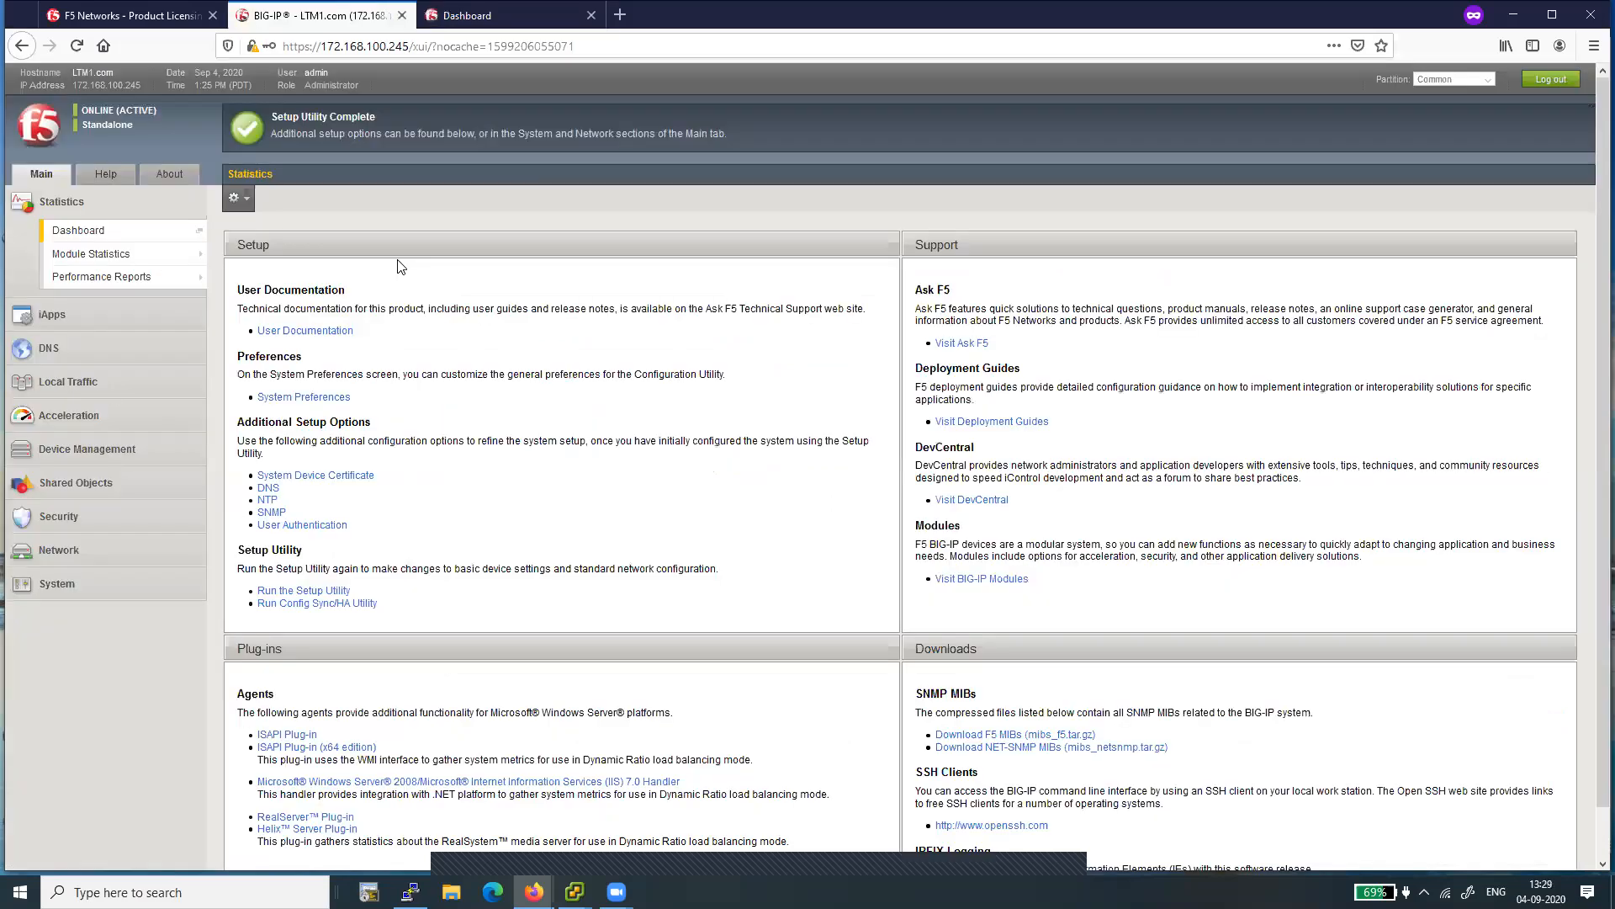
{"action": "left_click", "coordinate": [55, 390]}
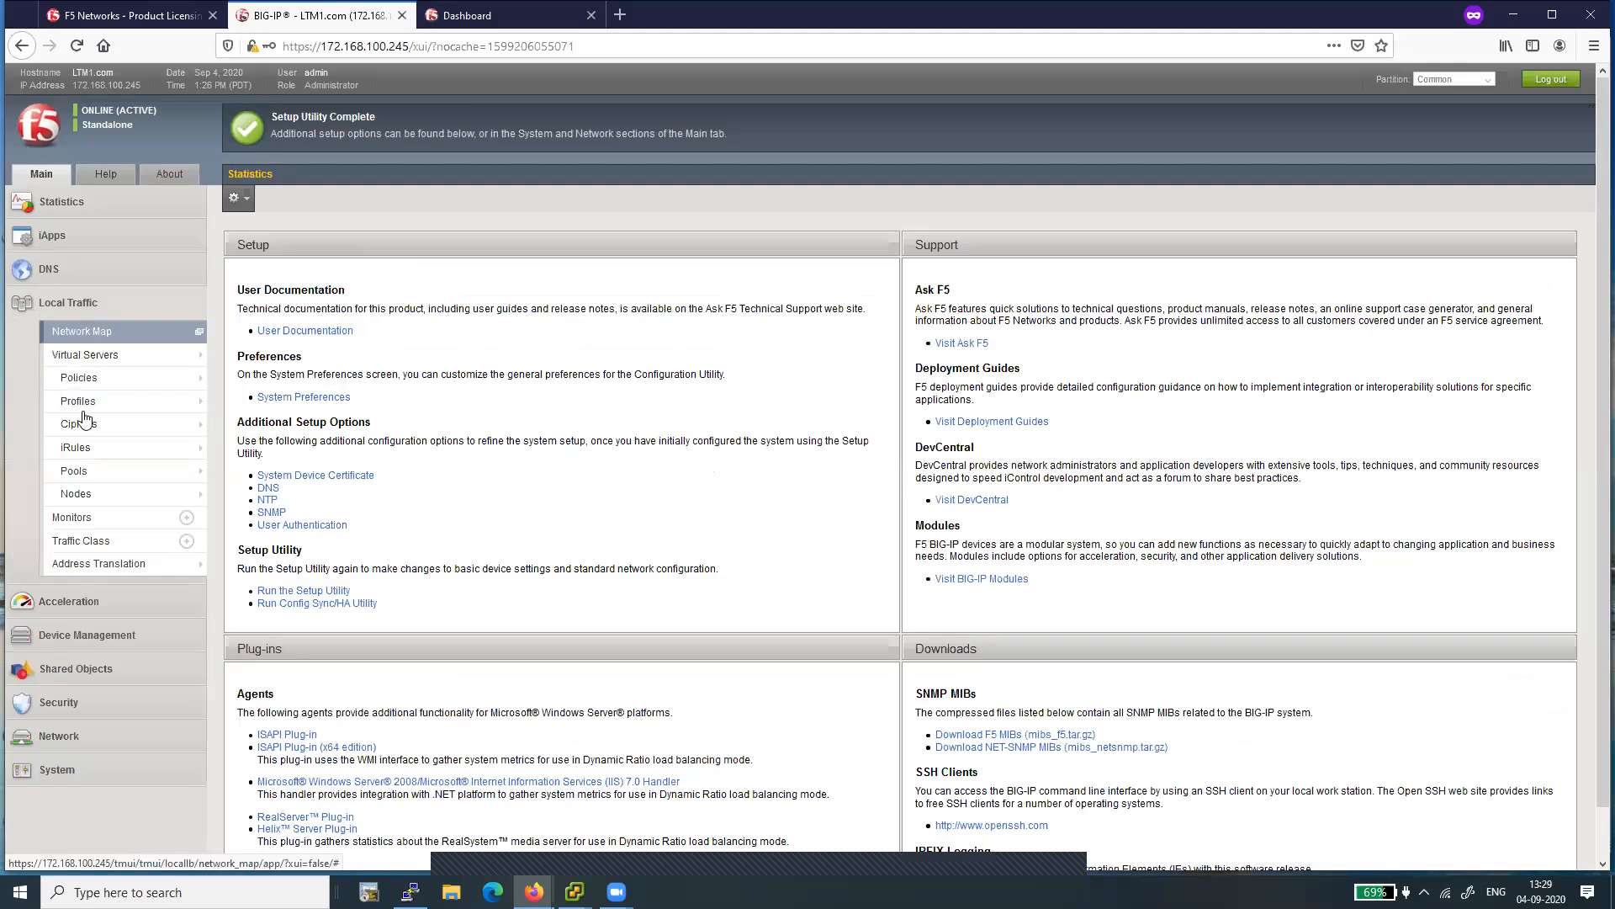